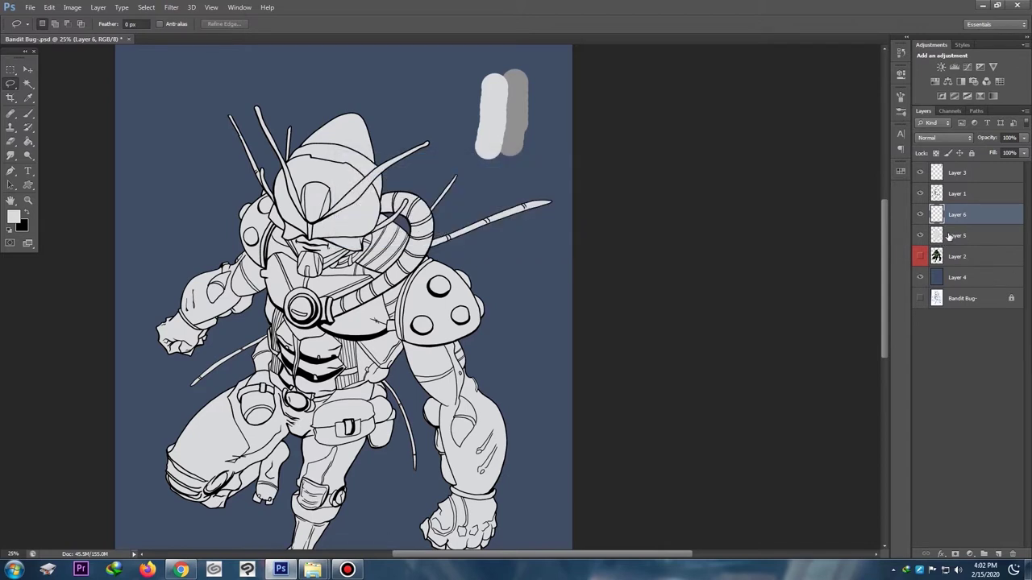
Step: Make Layer 6 a clipping mask on Layer 5
key(ctrl+shift+n)
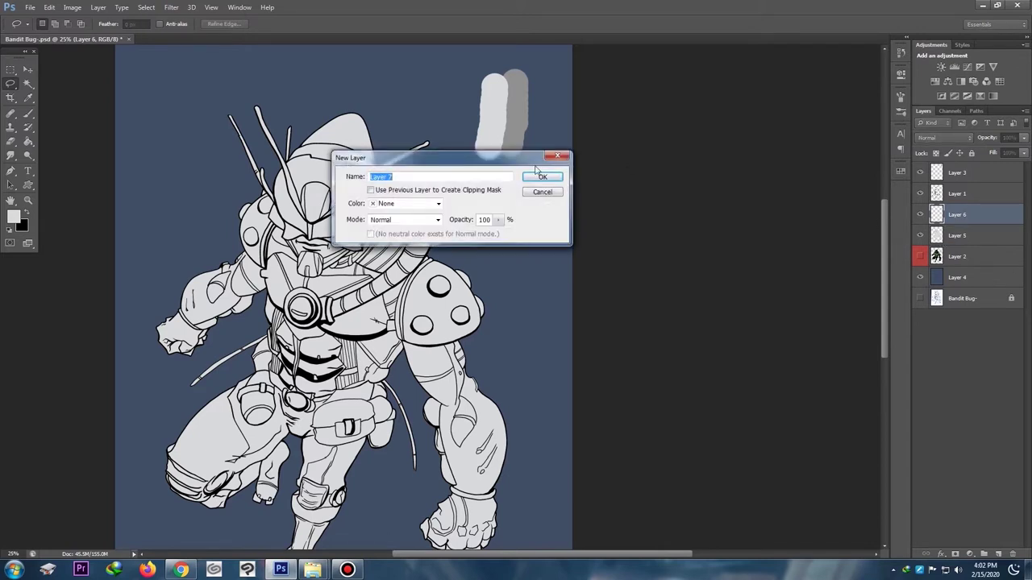
click(541, 194)
right_click(973, 218)
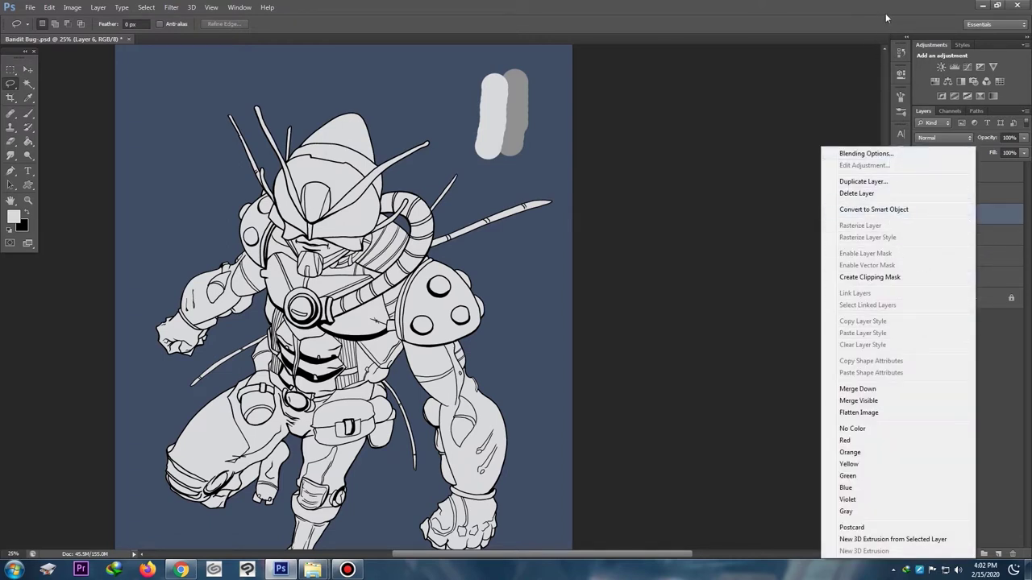
click(884, 278)
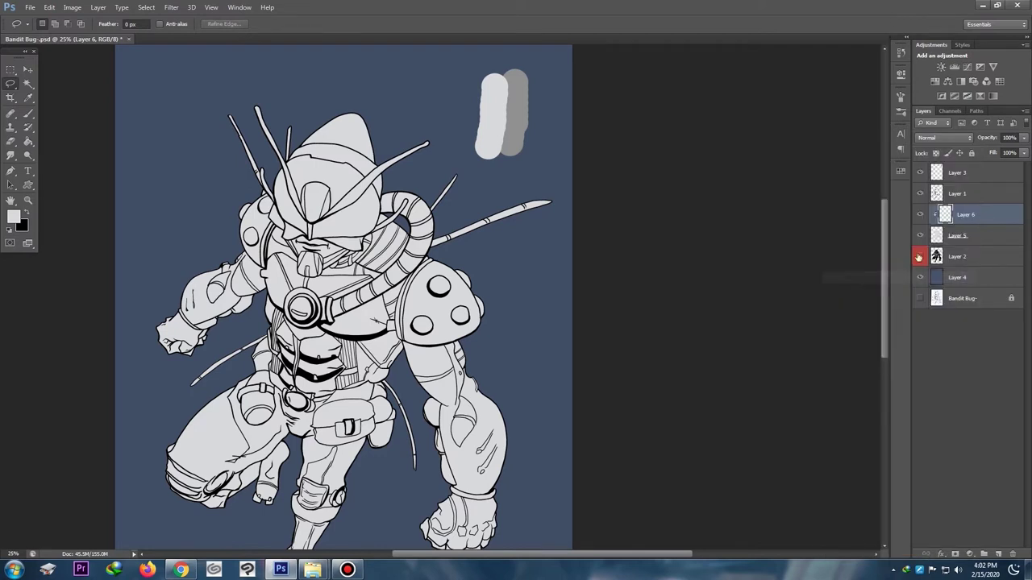
Step: Sample the darker gray swatch and fill the clipped Layer 6 with it using the Paint Bucket
key(i)
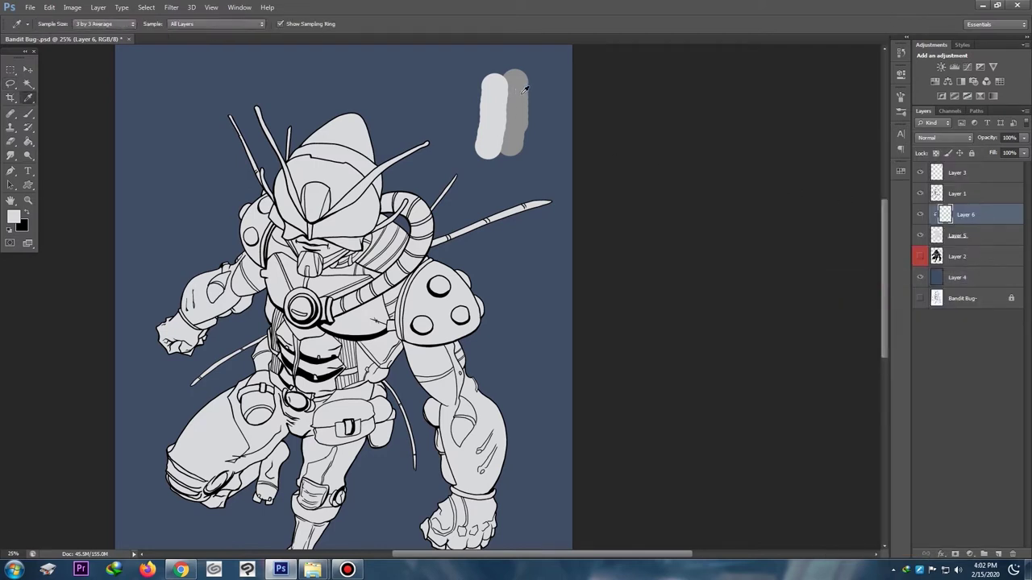
click(520, 94)
click(29, 140)
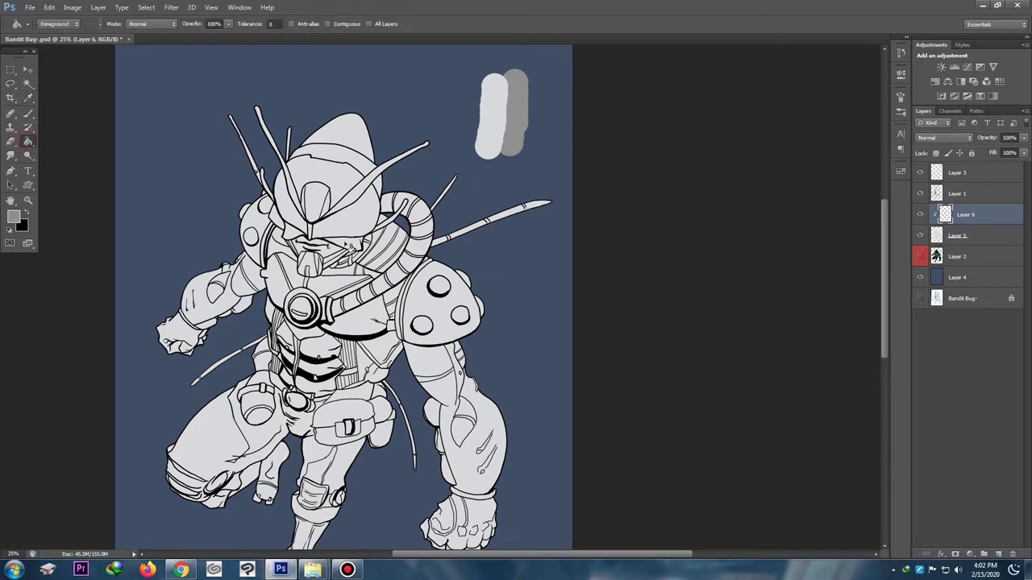
click(346, 244)
Step: Lasso and delete gray on the left eye lens to cut highlights along its outer edge and lower inner part
key(l)
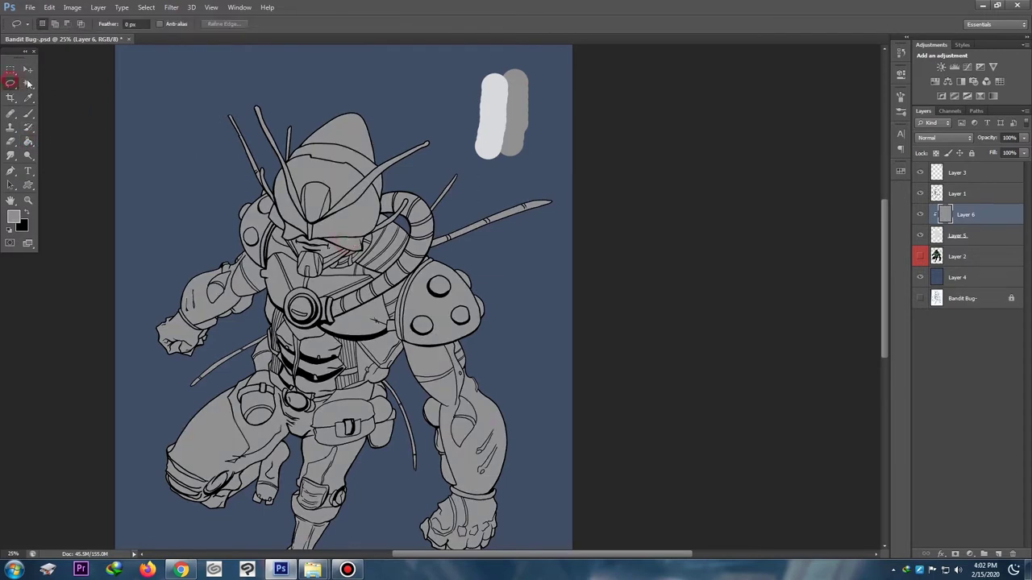
key(ctrl+minus)
key(ctrl+plus)
key(ctrl+plus)
key(ctrl+plus)
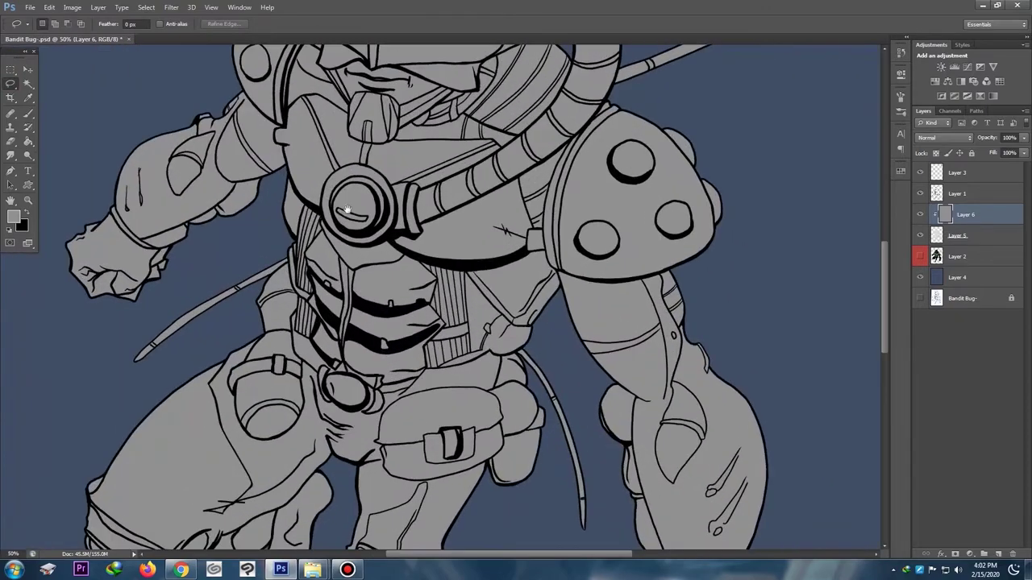
drag(350, 209, 566, 279)
drag(466, 200, 294, 399)
mouse_move(348, 194)
mouse_down()
mouse_move(326, 242)
mouse_move(345, 292)
mouse_move(349, 282)
mouse_up()
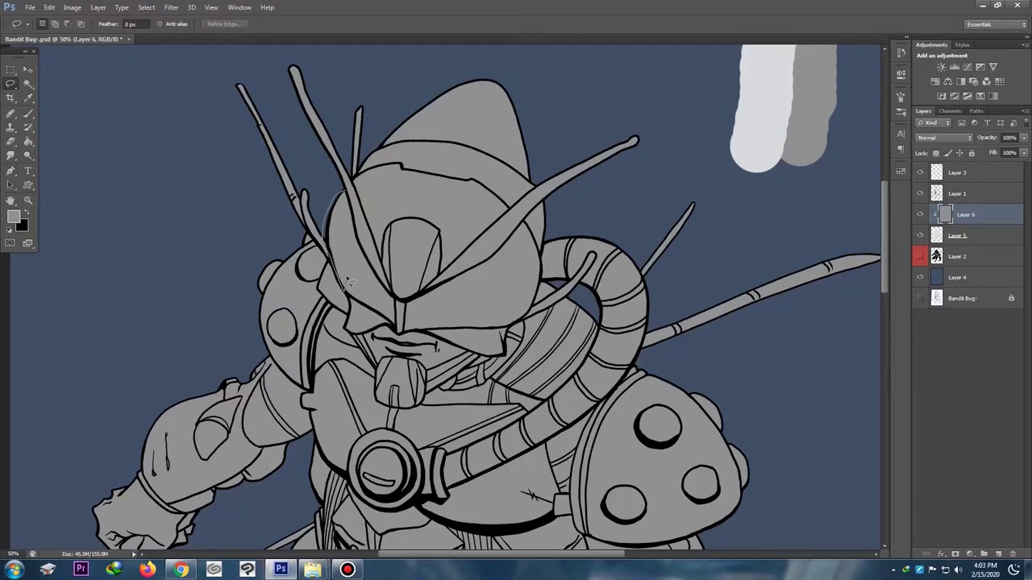
drag(357, 244, 347, 191)
key(Delete)
key(ctrl+d)
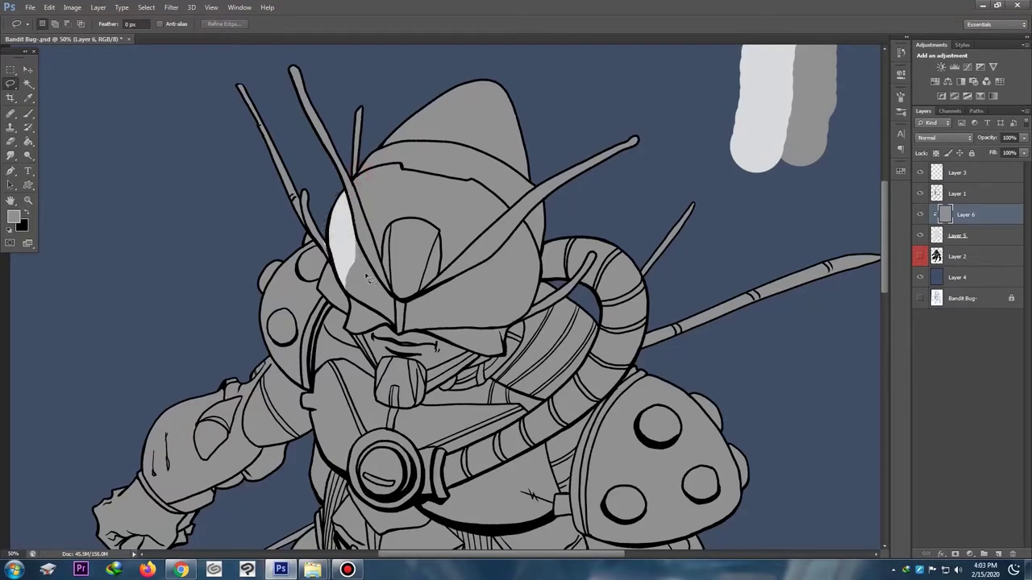
mouse_move(367, 262)
mouse_down()
mouse_move(356, 301)
mouse_move(383, 320)
mouse_move(381, 278)
mouse_up()
key(alt+BackSpace)
key(ctrl+d)
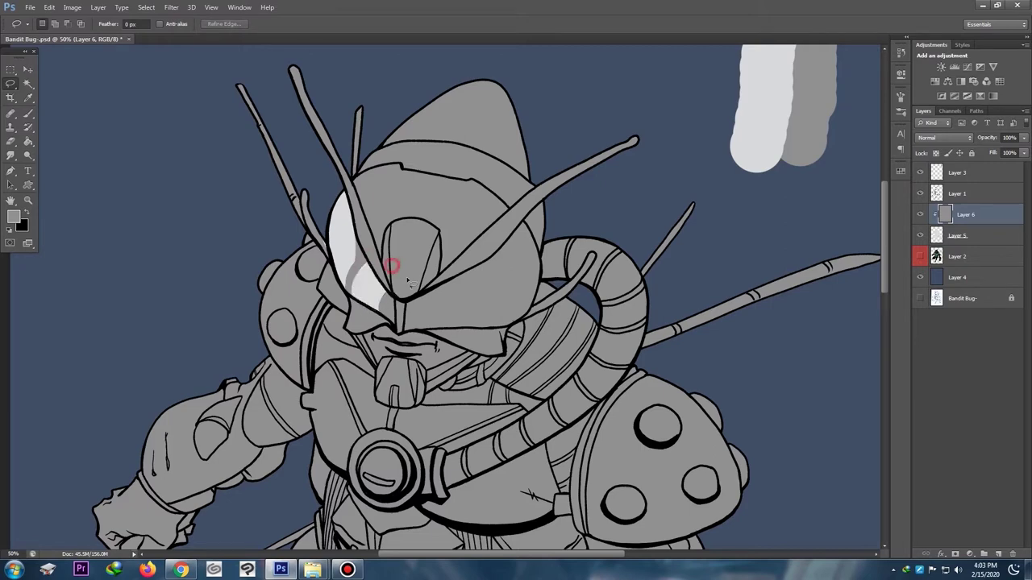
Step: Lasso and delete slanted areas of gray on the right eye lens, leaving wavy shadow bands between the highlights
drag(449, 282, 433, 290)
mouse_move(495, 314)
mouse_down()
mouse_move(524, 259)
mouse_move(524, 313)
mouse_move(545, 266)
mouse_up()
key(Delete)
click(449, 240)
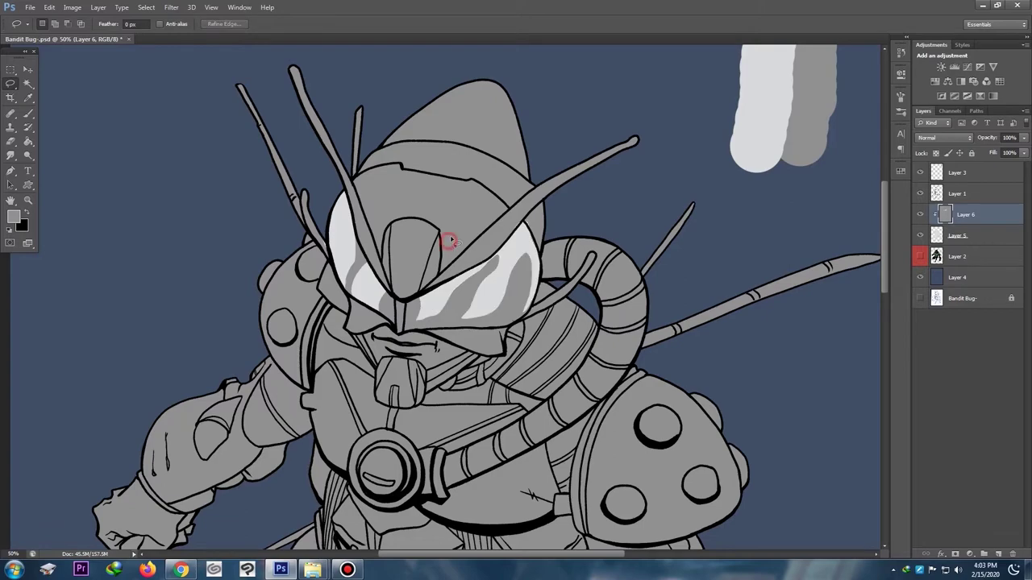
Step: Lasso and delete a large highlight from the gray on the helmet's forehead, keeping a shadow rim around the central gem
key(ctrl+minus)
key(ctrl+minus)
key(ctrl+minus)
key(ctrl+plus)
key(ctrl+plus)
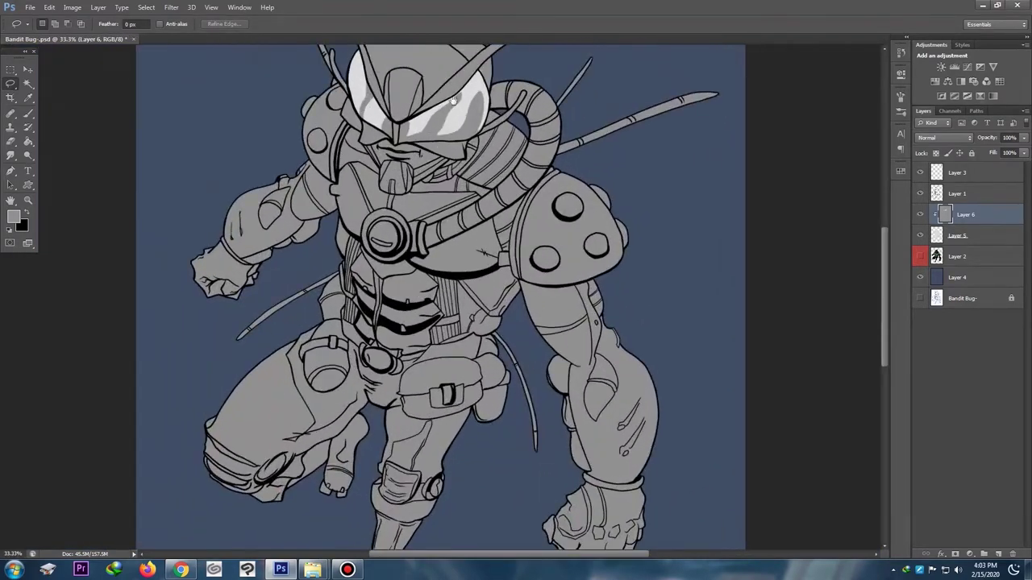
drag(439, 158, 399, 294)
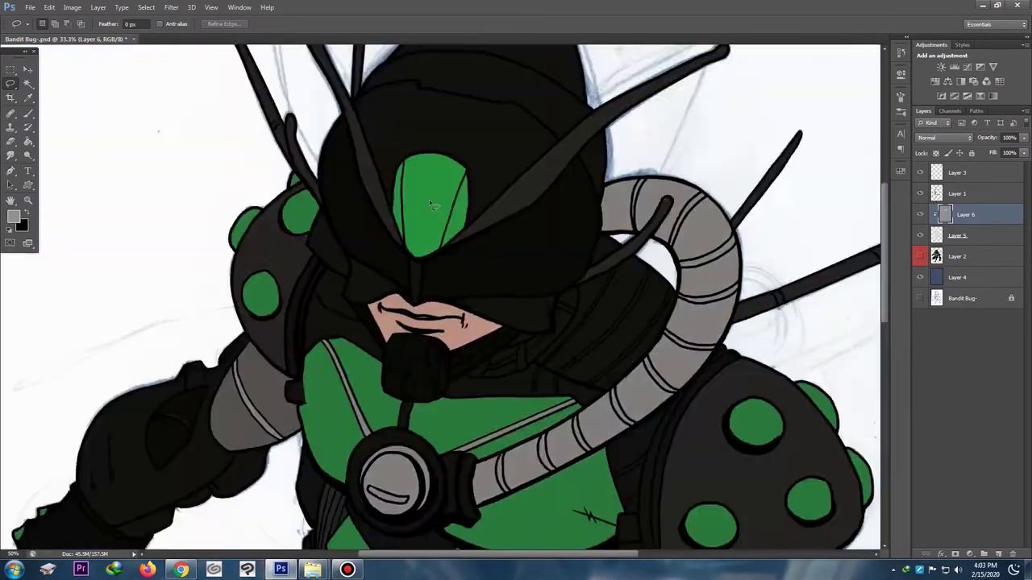
key(ctrl+plus)
key(ctrl+plus)
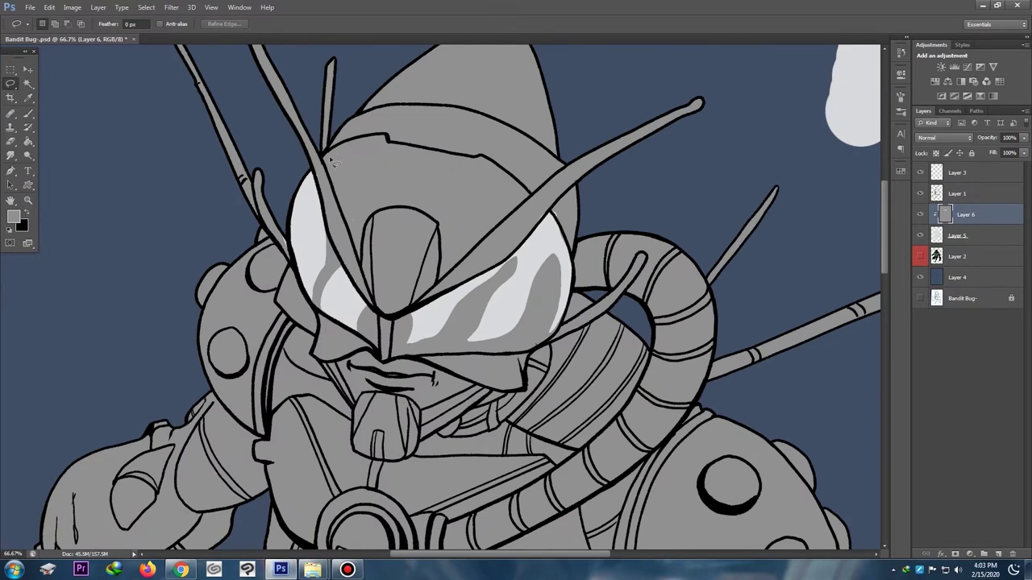
drag(322, 154, 385, 158)
mouse_move(443, 223)
mouse_down()
mouse_move(396, 202)
mouse_move(354, 208)
mouse_up()
key(alt+BackSpace)
mouse_move(332, 162)
mouse_down()
mouse_move(366, 145)
mouse_move(333, 159)
mouse_up()
key(ctrl+d)
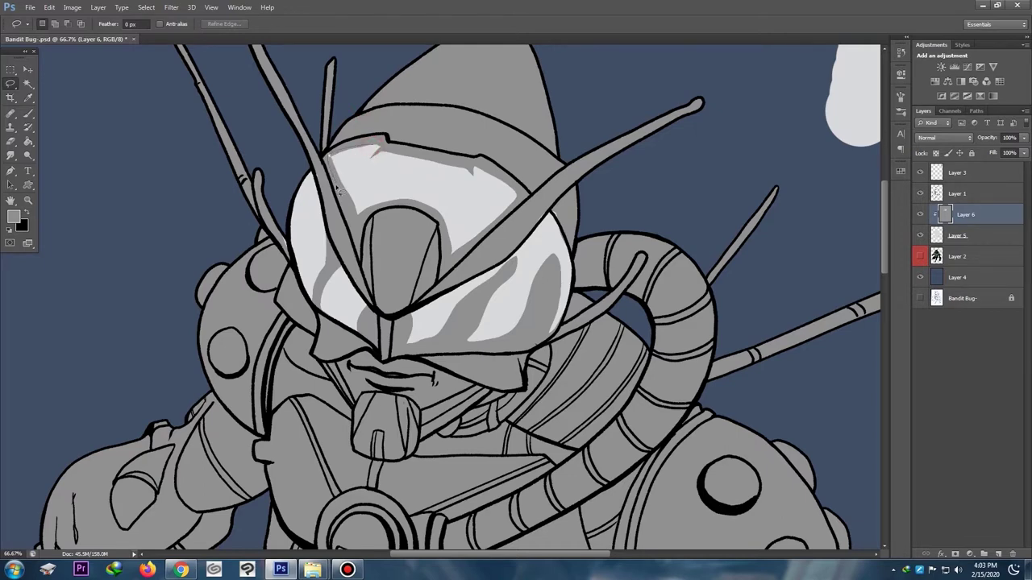
Step: Refine the forehead highlight by deleting leftover gray slivers, including the strip along the left antenna
drag(355, 222, 392, 172)
key(Delete)
click(416, 173)
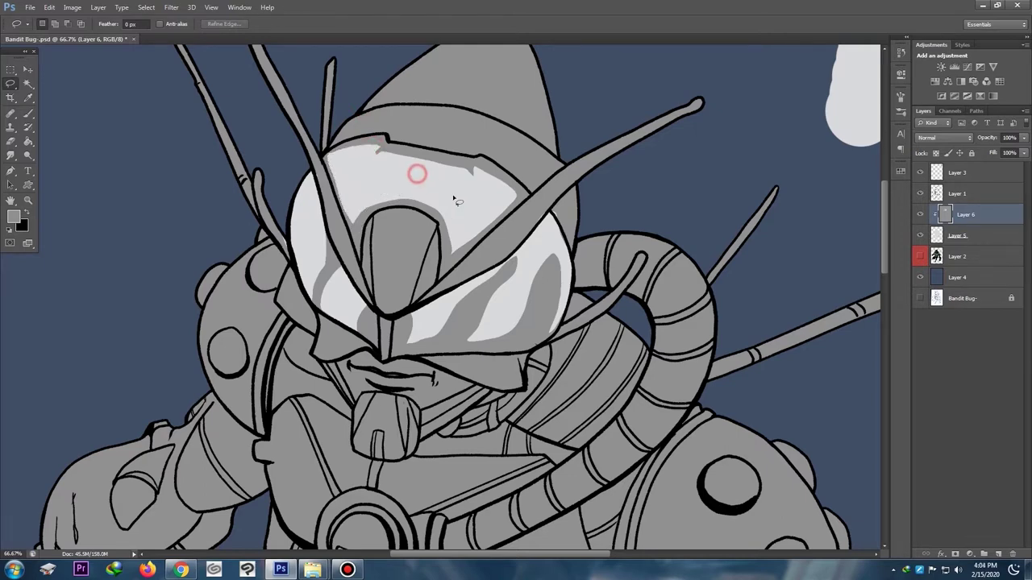
drag(347, 220, 366, 215)
mouse_move(450, 258)
mouse_down()
mouse_move(463, 217)
mouse_move(360, 184)
mouse_up()
key(Delete)
click(347, 167)
Step: Examine the helmet highlights against the whole figure
key(ctrl+minus)
key(ctrl+minus)
key(ctrl+minus)
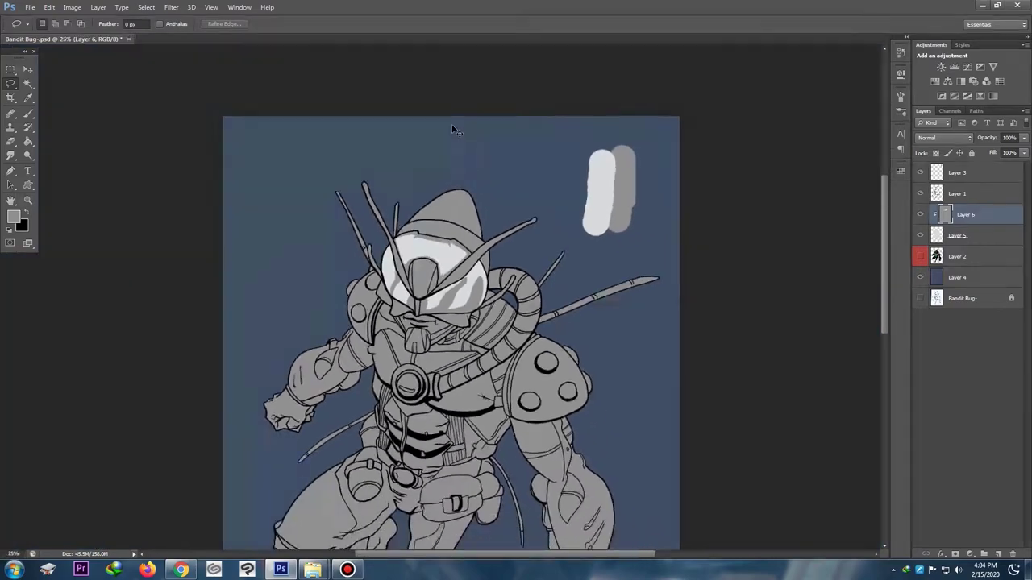
key(ctrl+minus)
key(ctrl+minus)
key(ctrl+plus)
key(ctrl+plus)
key(ctrl+plus)
key(ctrl+plus)
drag(473, 141, 471, 230)
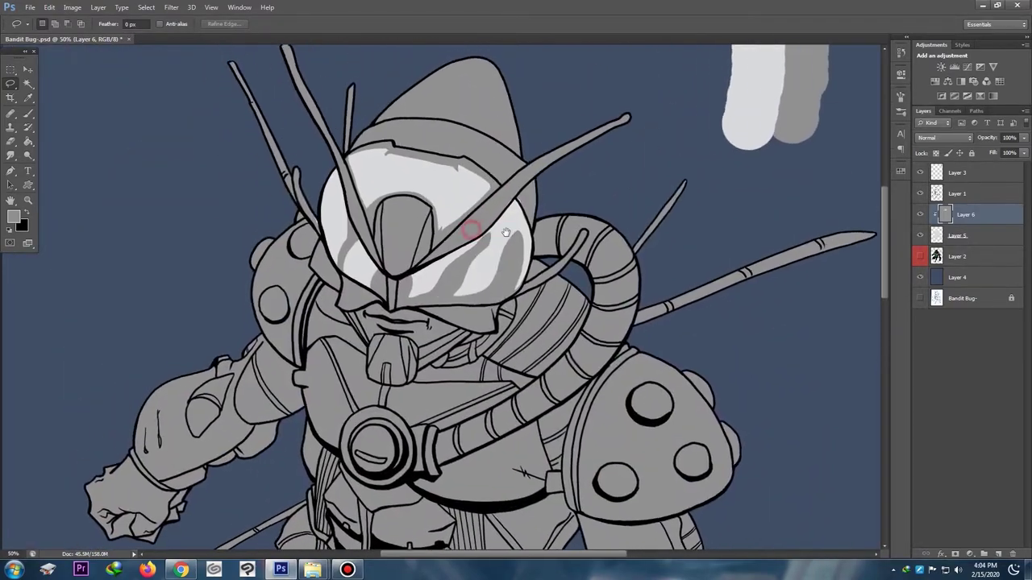
Step: Lasso and delete gray on the mask flaps below both eye lenses to form highlights along their lower edges
key(ctrl+plus)
key(ctrl+plus)
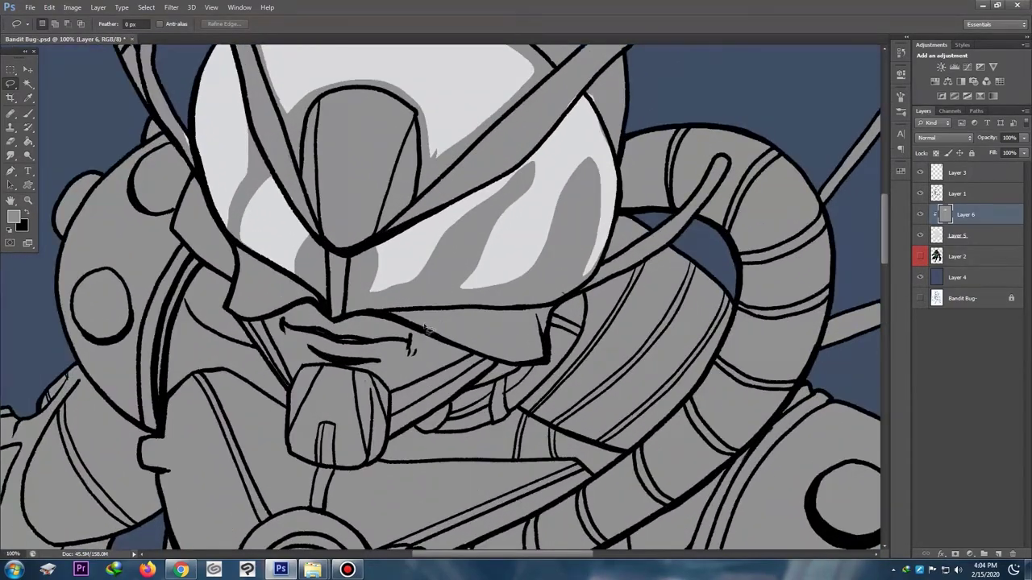
mouse_move(419, 324)
mouse_down()
mouse_move(500, 342)
mouse_move(544, 339)
mouse_move(541, 367)
mouse_move(512, 367)
mouse_move(456, 342)
mouse_up()
key(alt+BackSpace)
key(ctrl+d)
mouse_move(246, 271)
mouse_down()
mouse_move(227, 312)
mouse_move(242, 321)
mouse_move(304, 303)
mouse_move(250, 300)
mouse_move(247, 273)
mouse_up()
key(alt+BackSpace)
Step: Cut a highlight out of the gray on the narrow nose bridge between the eye lenses
key(ctrl+minus)
key(ctrl+minus)
key(ctrl+minus)
key(ctrl+plus)
key(ctrl+plus)
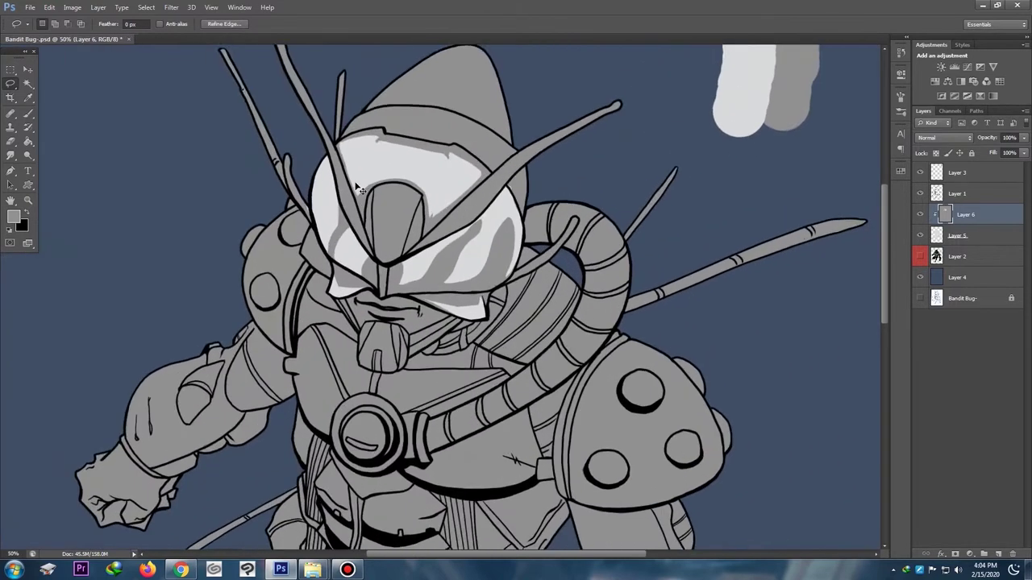
drag(376, 201, 351, 212)
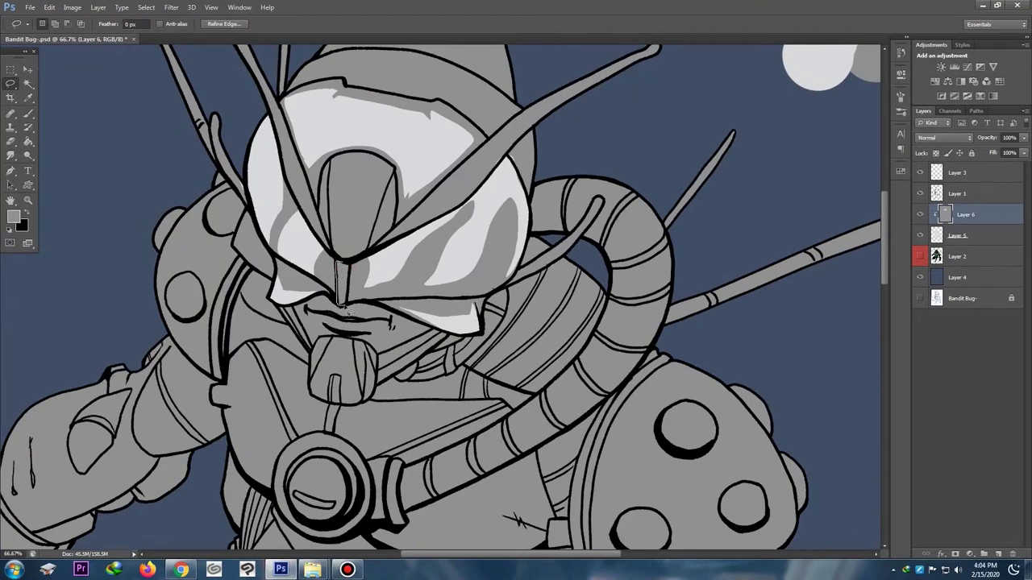
scroll(357, 262, down, 3)
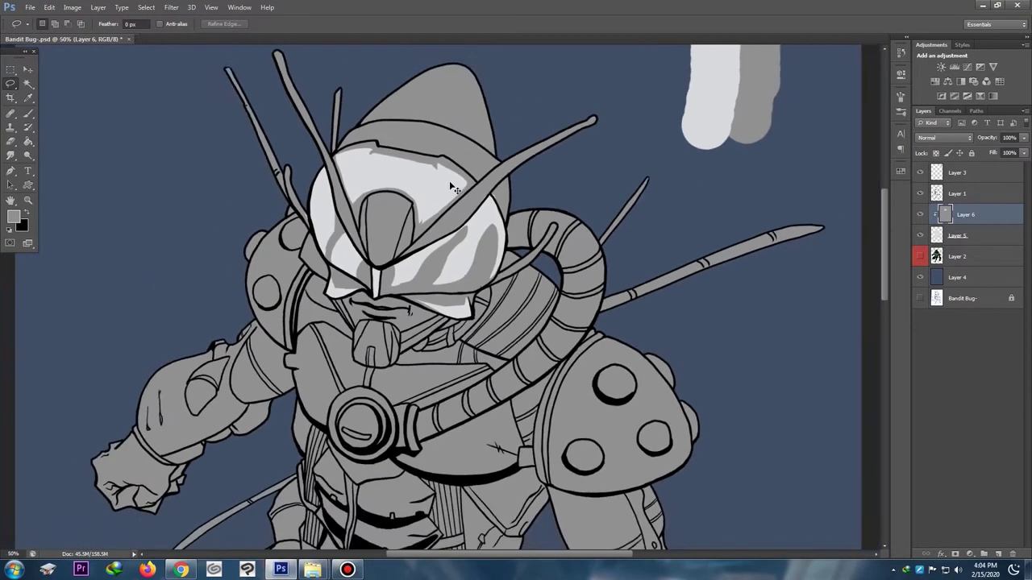
Step: Lasso and delete gray on both cheeks beside the mouth to form the face highlights
scroll(362, 252, up, 4)
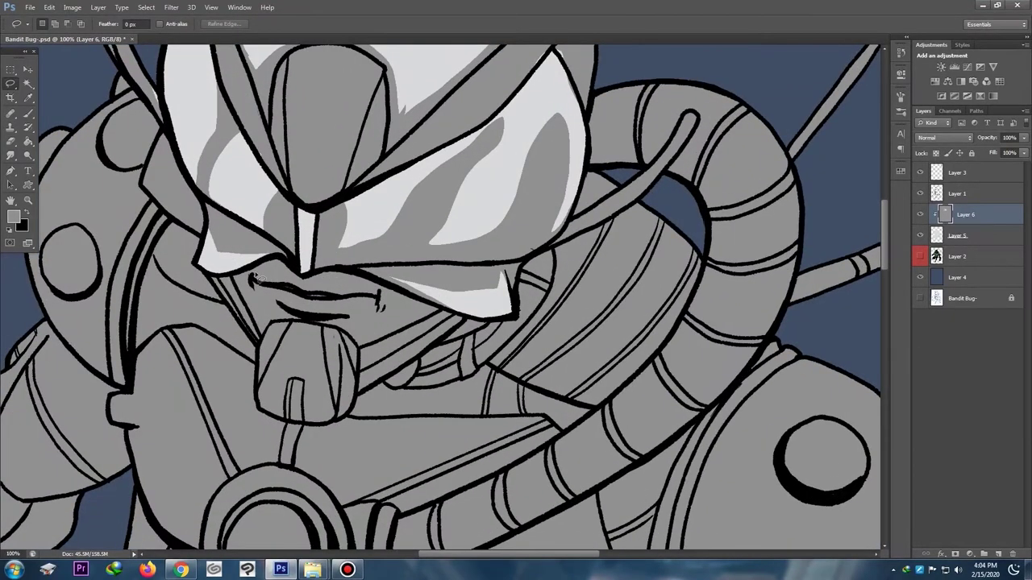
drag(255, 276, 258, 324)
drag(241, 288, 252, 276)
key(Delete)
key(ctrl+d)
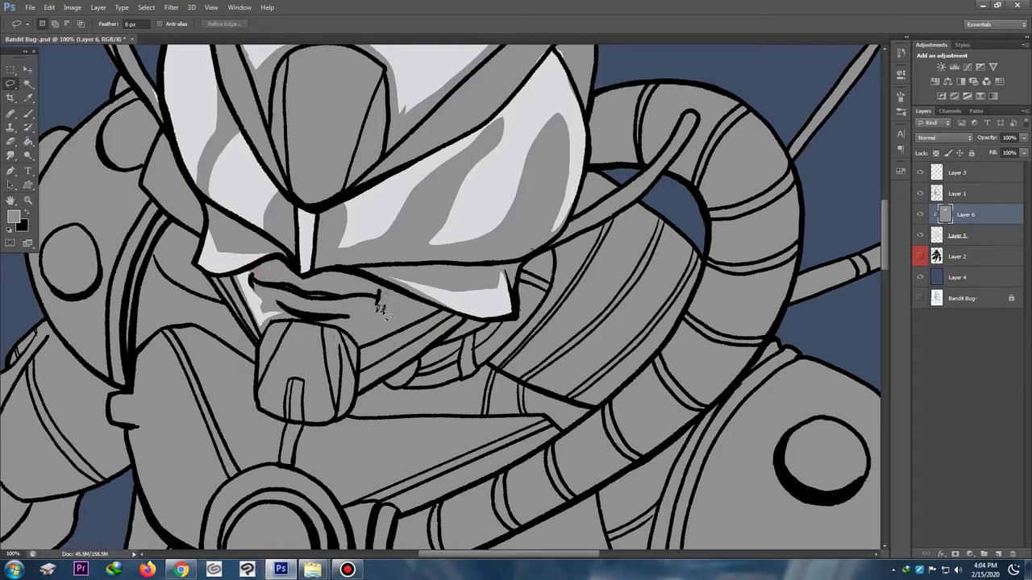
mouse_move(372, 343)
mouse_down()
mouse_move(431, 314)
mouse_move(381, 306)
mouse_up()
key(Delete)
key(ctrl+d)
Step: Lasso and delete gray on the lower lip and the area above the mouth to add highlights
mouse_move(287, 298)
mouse_down()
mouse_move(292, 312)
mouse_move(308, 316)
mouse_move(359, 305)
mouse_up()
key(Delete)
key(ctrl+d)
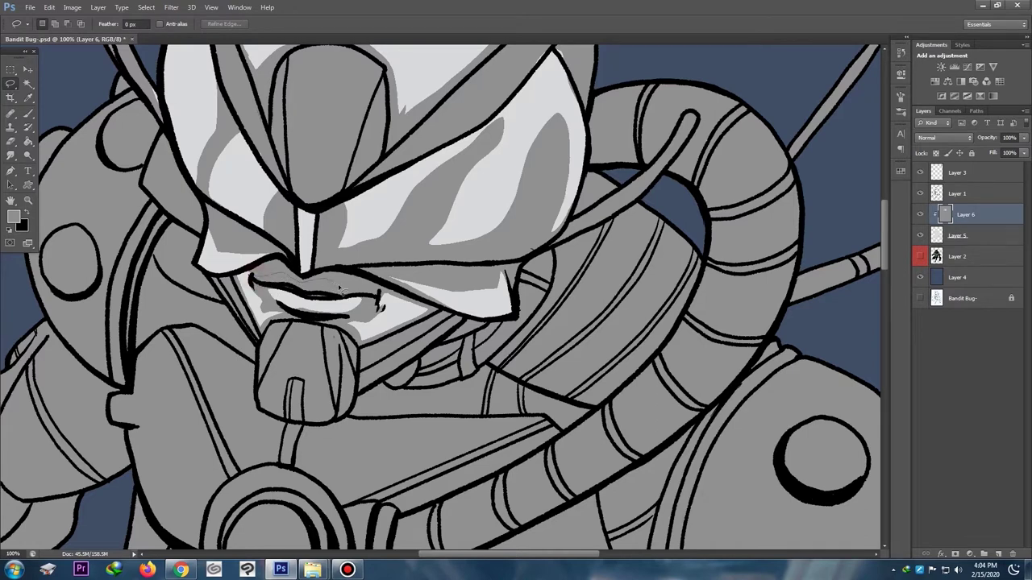
mouse_move(376, 301)
mouse_down()
mouse_move(316, 299)
mouse_move(247, 276)
mouse_move(258, 286)
mouse_move(290, 276)
mouse_move(304, 287)
mouse_move(253, 283)
mouse_up()
key(Delete)
key(Return)
key(ctrl+d)
key(Delete)
click(238, 266)
Step: Examine the shaded face within the full figure
key(ctrl+minus)
key(ctrl+minus)
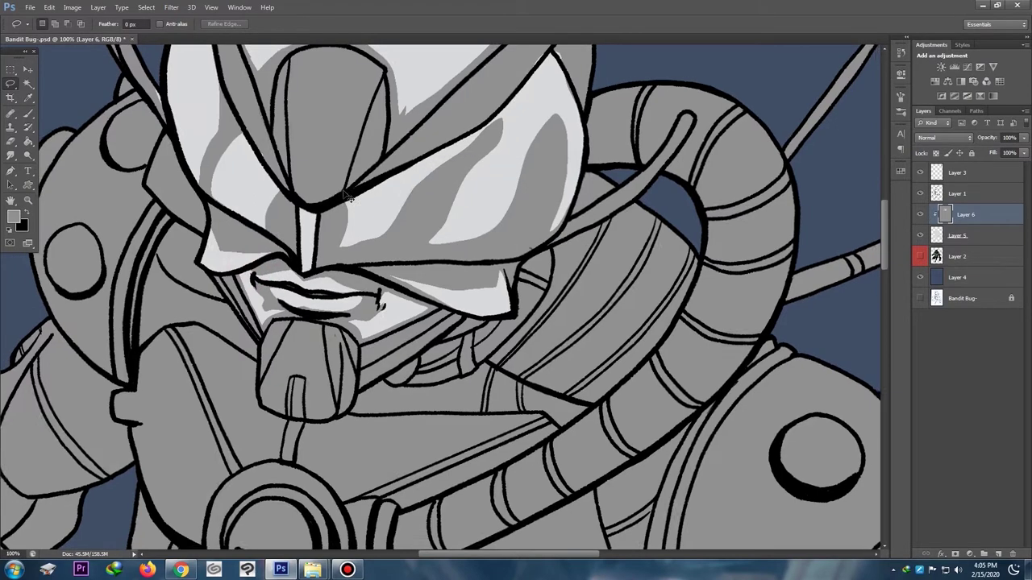
key(ctrl+minus)
key(ctrl+minus)
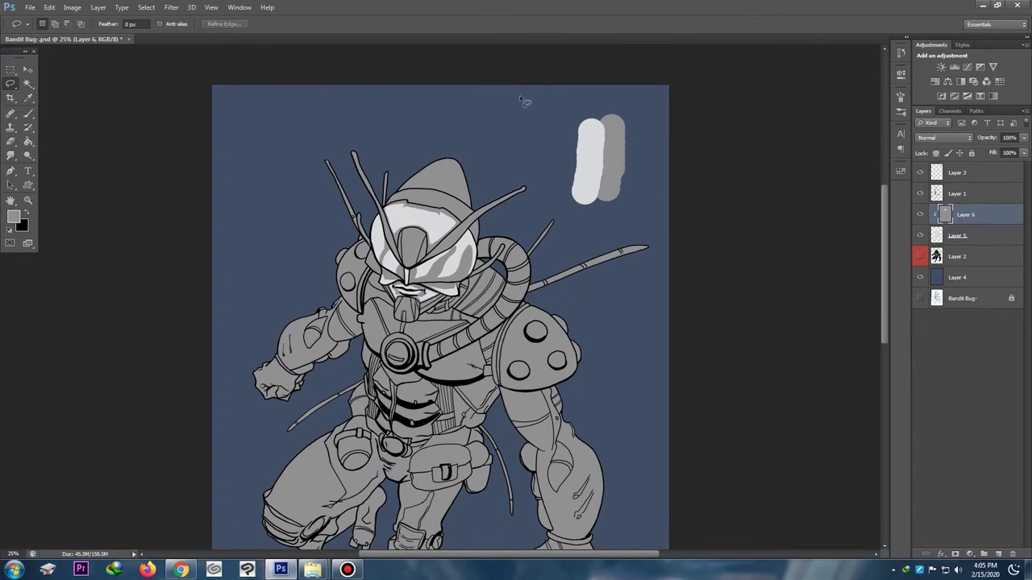
key(ctrl+minus)
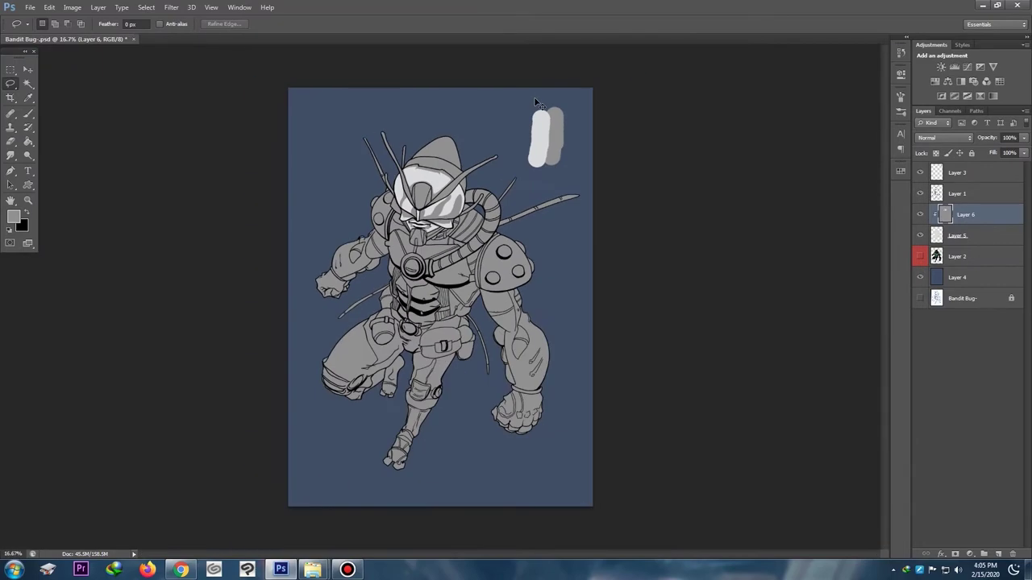
key(ctrl+plus)
key(ctrl+plus)
key(ctrl+plus)
Step: Lasso and delete gray along both sides of the helmet's pointed crown, leaving a shadow band down its middle
mouse_move(446, 154)
mouse_down()
mouse_move(358, 265)
mouse_move(470, 352)
mouse_move(425, 414)
mouse_up()
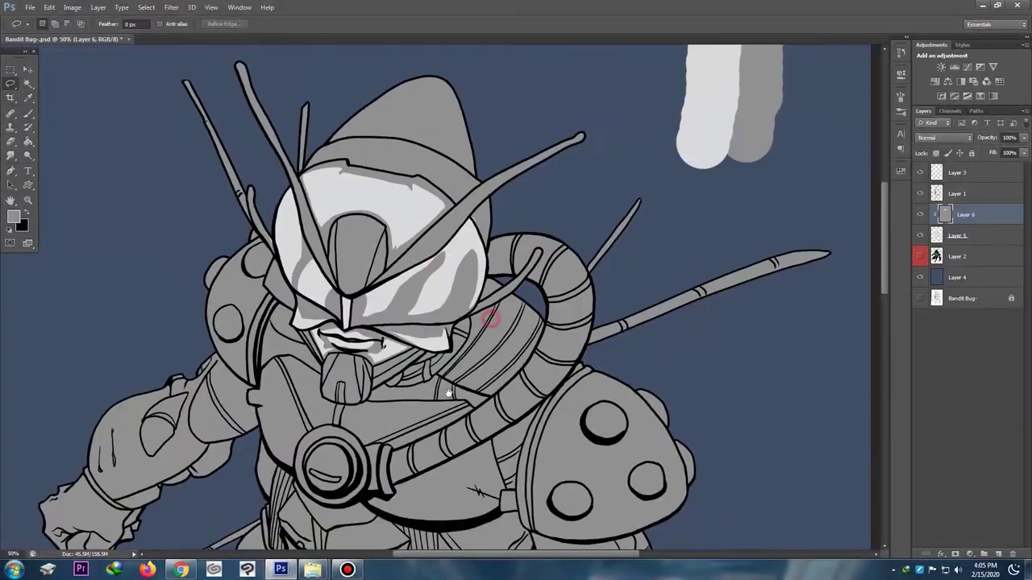
drag(455, 268, 477, 346)
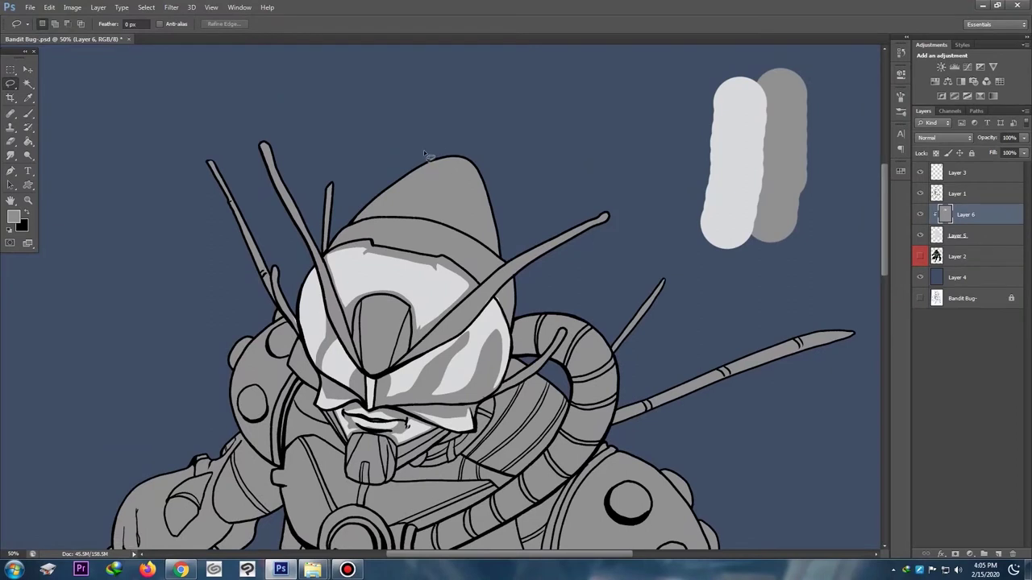
drag(420, 155, 457, 155)
mouse_move(419, 204)
mouse_down()
mouse_move(384, 212)
mouse_move(380, 153)
mouse_move(393, 143)
mouse_up()
key(Delete)
click(393, 143)
key(Return)
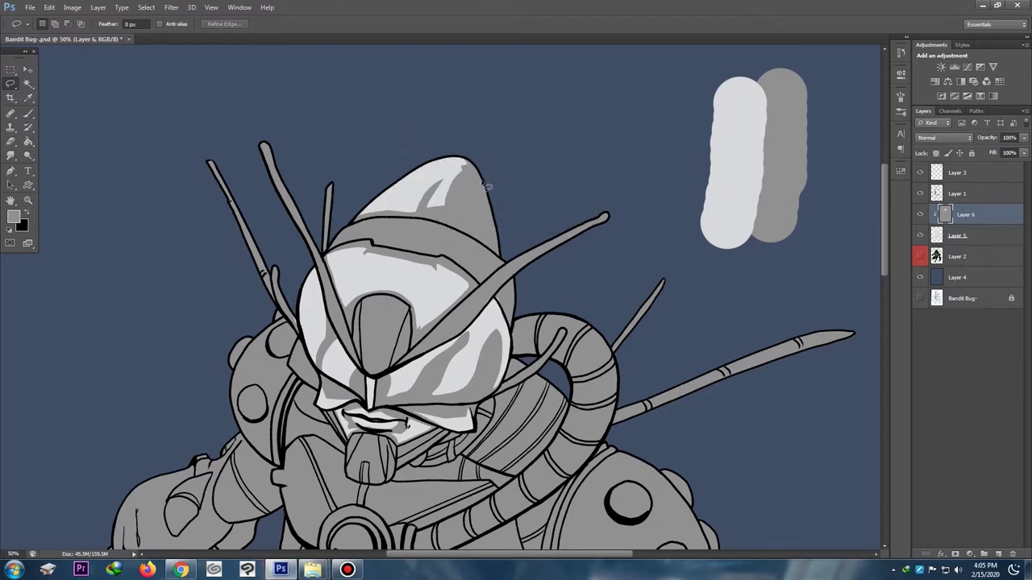
drag(471, 232, 509, 181)
key(Delete)
click(511, 182)
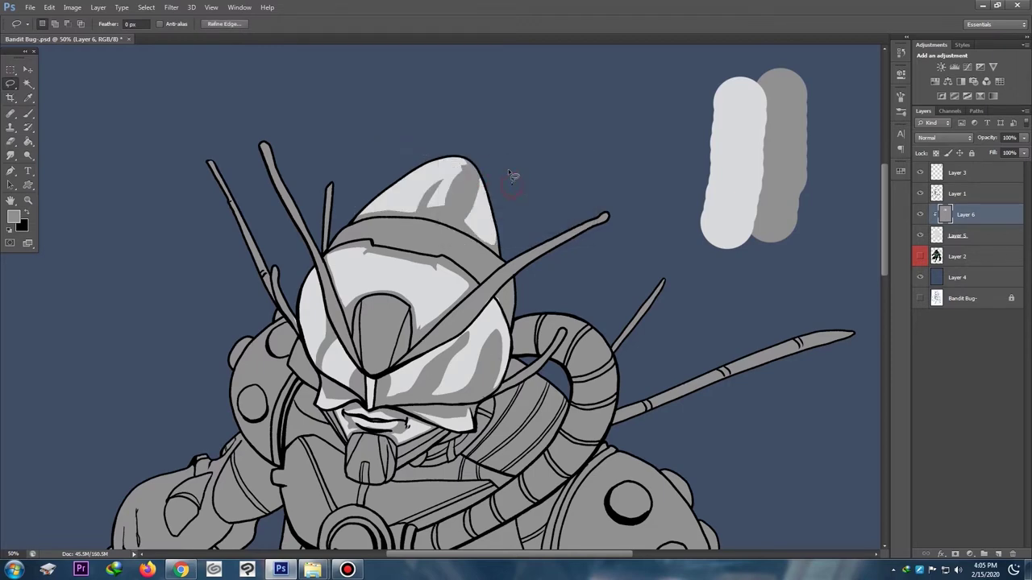
Step: Lasso and delete gray on the two upper studs of the left shoulder pad to form highlights
key(ctrl+minus)
key(ctrl+minus)
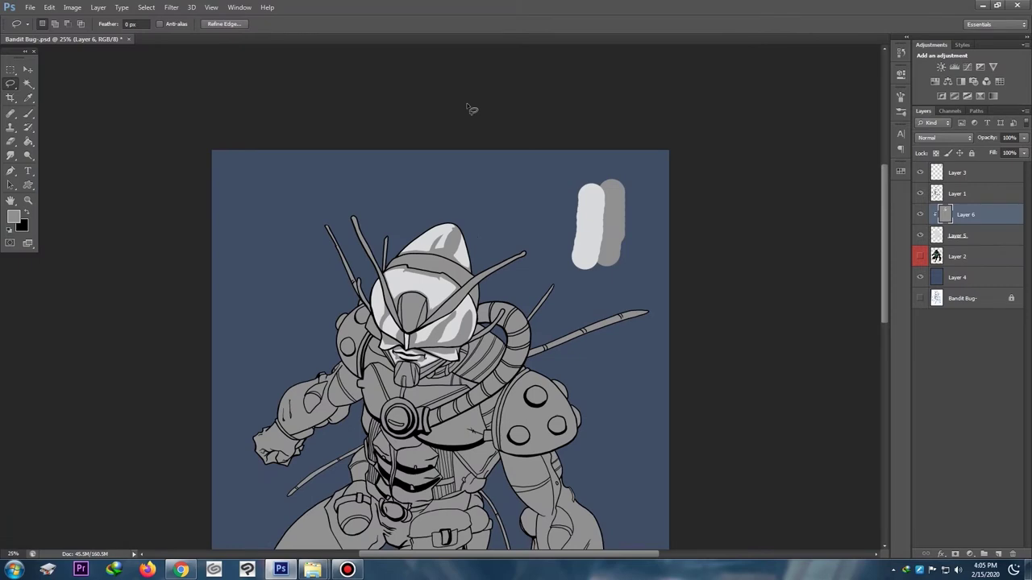
key(ctrl+minus)
key(ctrl+plus)
key(ctrl+plus)
key(ctrl+plus)
drag(460, 155, 484, 304)
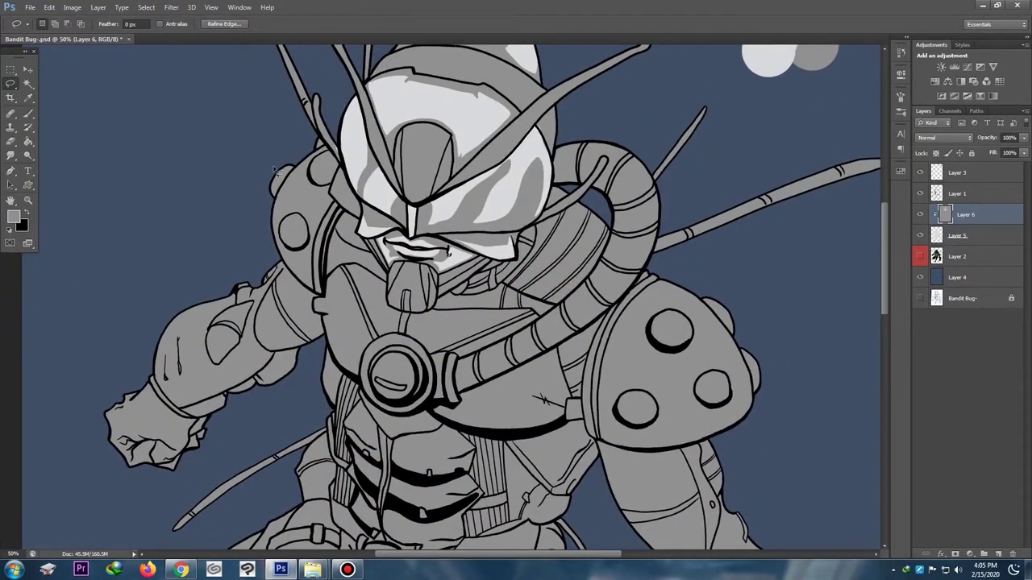
mouse_move(277, 172)
mouse_down()
mouse_move(268, 199)
mouse_move(330, 139)
mouse_move(345, 168)
mouse_move(322, 155)
mouse_move(320, 190)
mouse_move(337, 150)
mouse_up()
key(Delete)
key(ctrl+d)
key(Delete)
key(ctrl+d)
key(Delete)
key(ctrl+d)
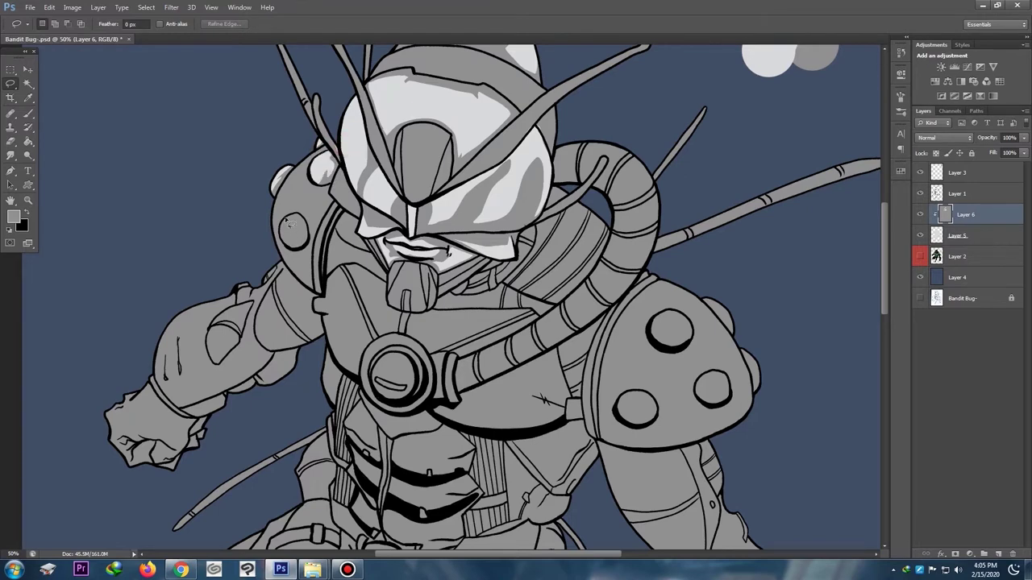
Step: Lasso and delete gray on the lower stud of the left shoulder pad, refilling its shadow with gray
mouse_move(295, 216)
mouse_down()
mouse_move(279, 229)
mouse_move(287, 248)
mouse_move(302, 237)
mouse_move(296, 216)
mouse_move(307, 239)
mouse_up()
key(Delete)
key(ctrl+d)
key(alt+Delete)
key(ctrl+d)
Step: Lasso and delete gray along the helmet band below the pointed crown to form a highlight
mouse_move(480, 156)
mouse_down()
mouse_move(380, 189)
mouse_move(432, 315)
mouse_move(415, 323)
mouse_up()
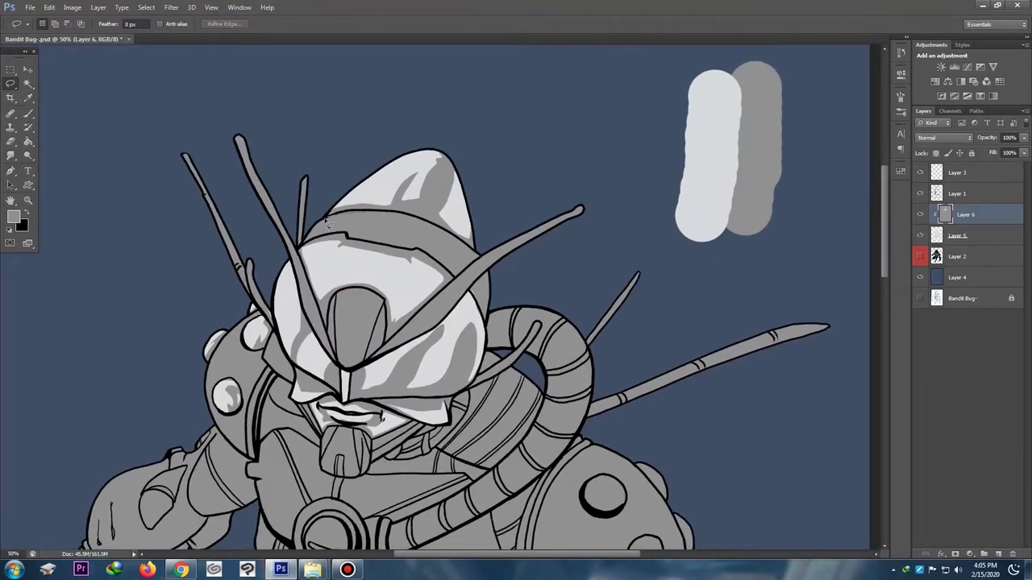
mouse_move(350, 235)
mouse_down()
mouse_move(414, 241)
mouse_move(465, 251)
mouse_up()
drag(425, 223, 369, 210)
key(Delete)
key(ctrl+d)
key(ctrl+minus)
key(ctrl+minus)
key(ctrl+minus)
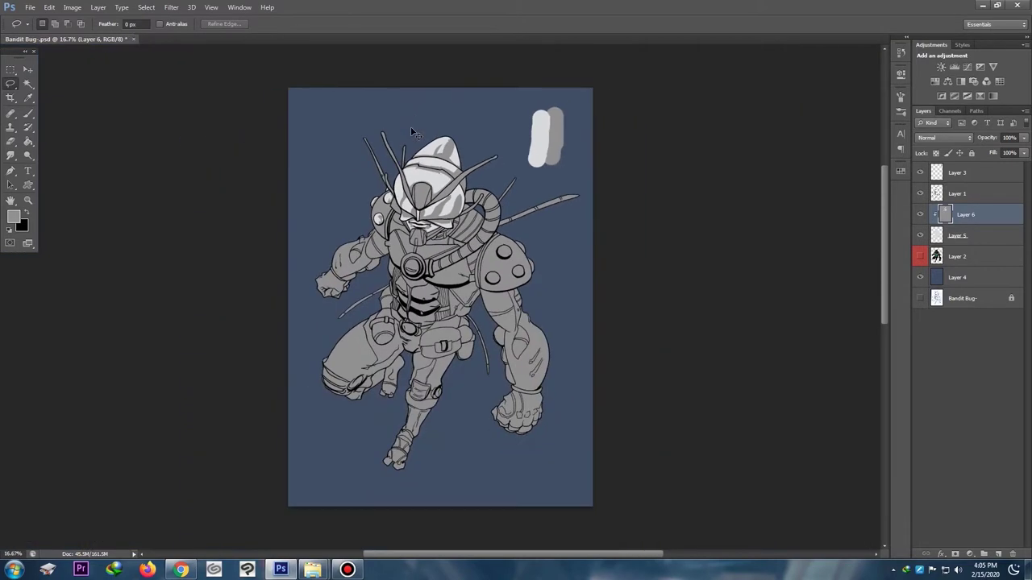
Step: Lasso and delete gray on the neck area between the left shoulder pad and the jaw
key(ctrl+plus)
key(ctrl+plus)
key(ctrl+plus)
drag(428, 152, 495, 317)
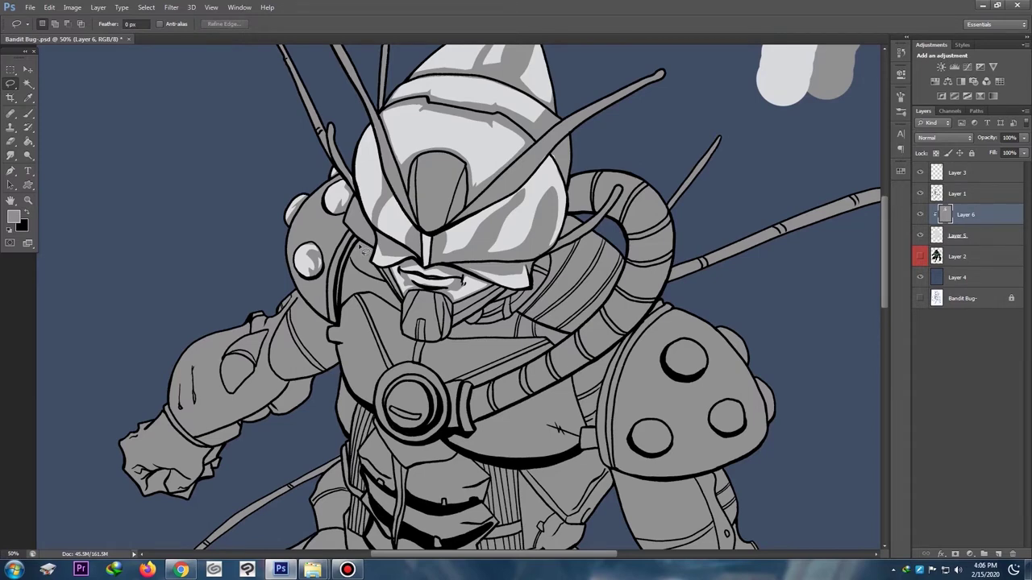
mouse_move(362, 251)
mouse_down()
mouse_move(357, 237)
mouse_move(353, 272)
mouse_move(379, 247)
mouse_up()
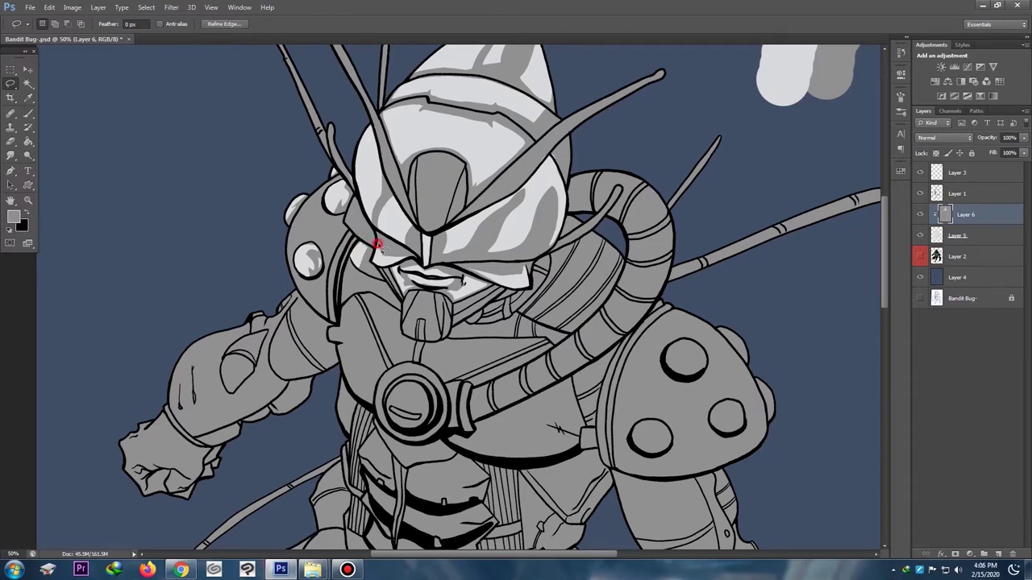
click(377, 244)
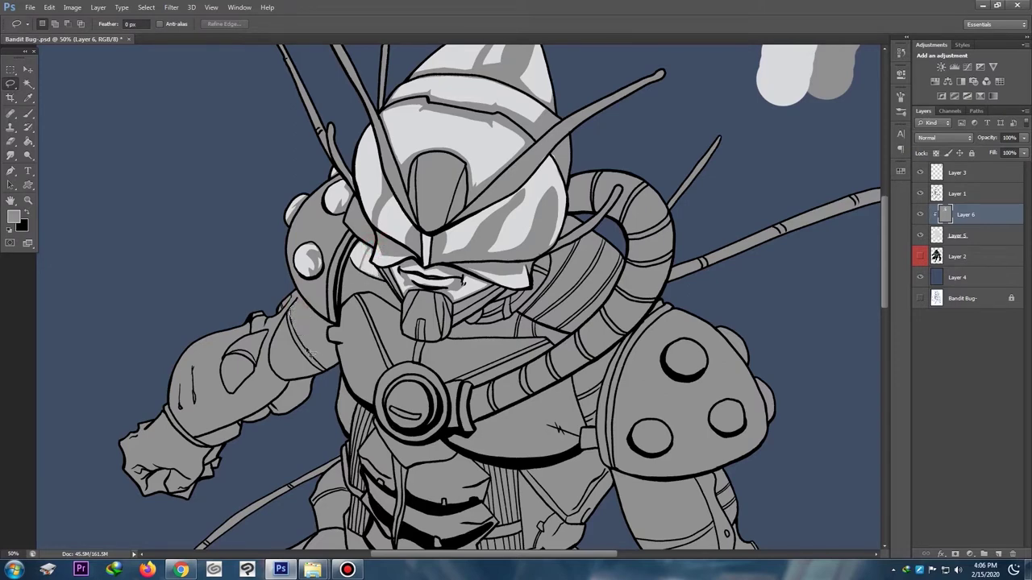
Step: Lasso and delete gray on the left upper arm below the shoulder pad, keeping a shadow on its underside
mouse_move(332, 347)
mouse_down()
mouse_move(312, 306)
mouse_move(296, 302)
mouse_move(274, 348)
mouse_move(292, 333)
mouse_move(288, 321)
mouse_up()
key(Delete)
click(325, 281)
key(Delete)
click(300, 300)
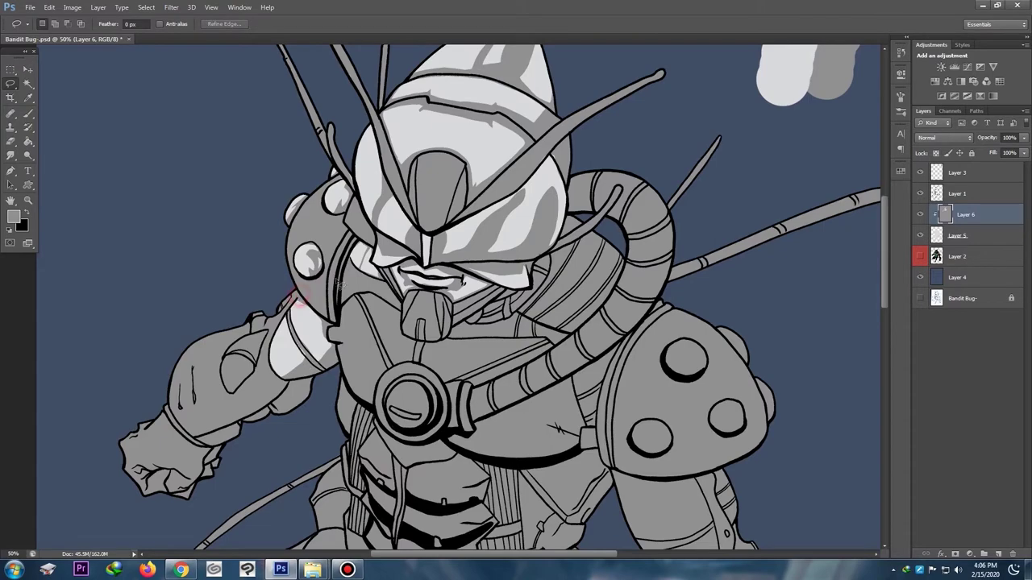
Step: Lasso and delete gray on the oval panel of the left forearm and the small area beside it
key(ctrl+minus)
key(ctrl+minus)
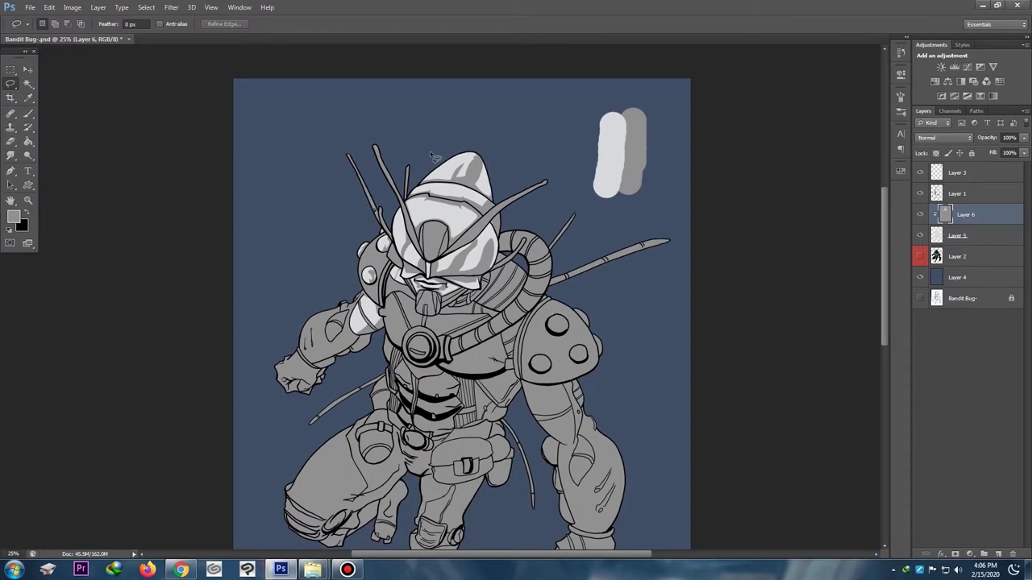
key(ctrl+minus)
key(ctrl+plus)
key(ctrl+plus)
drag(371, 136, 456, 225)
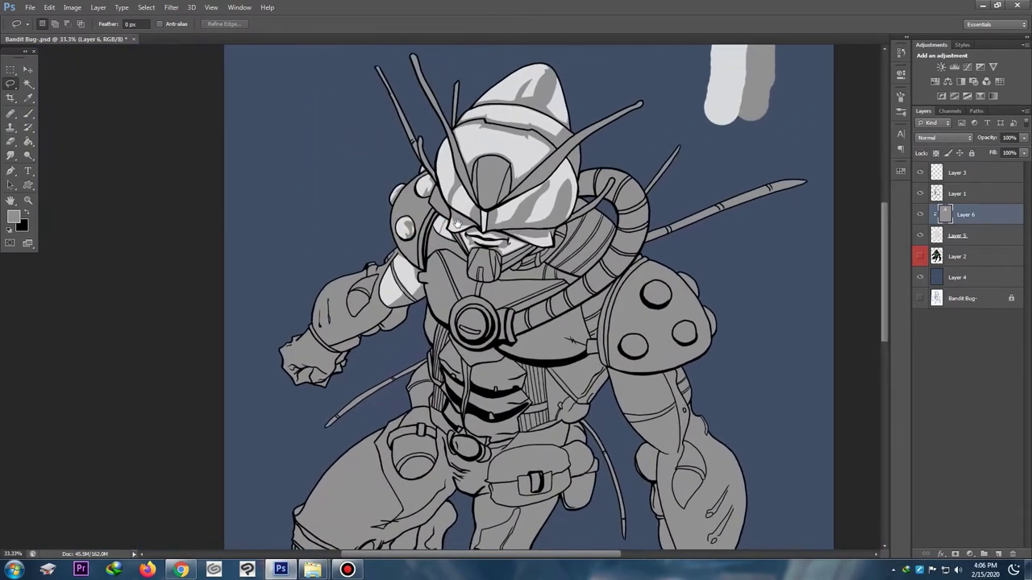
key(ctrl+plus)
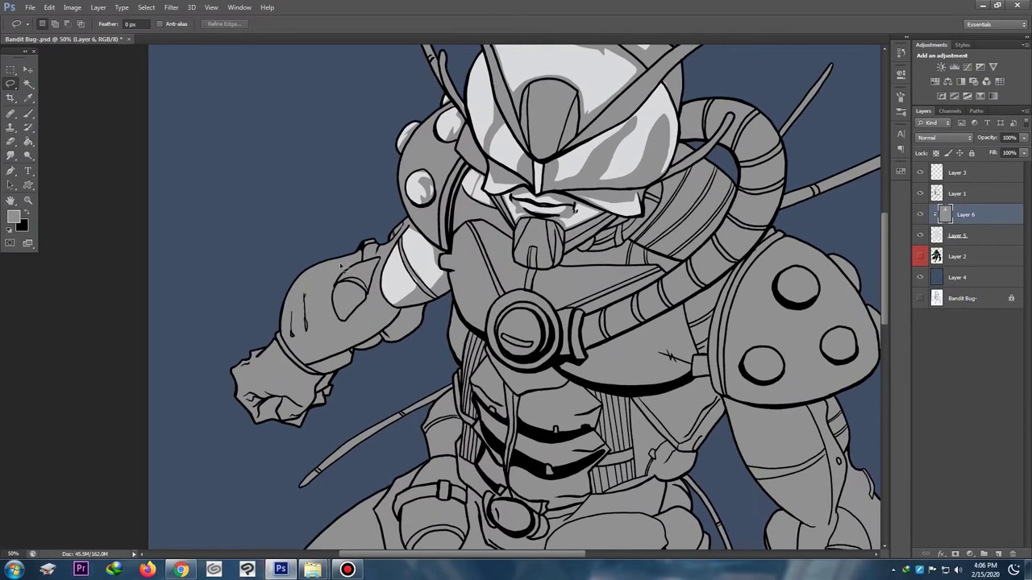
drag(350, 271, 363, 266)
key(Delete)
mouse_move(337, 285)
mouse_down()
mouse_move(378, 258)
mouse_move(359, 290)
mouse_move(334, 288)
mouse_up()
click(384, 260)
key(Delete)
mouse_move(378, 259)
mouse_down()
mouse_move(364, 254)
mouse_move(370, 240)
mouse_move(399, 233)
mouse_move(393, 241)
mouse_up()
key(Delete)
click(403, 232)
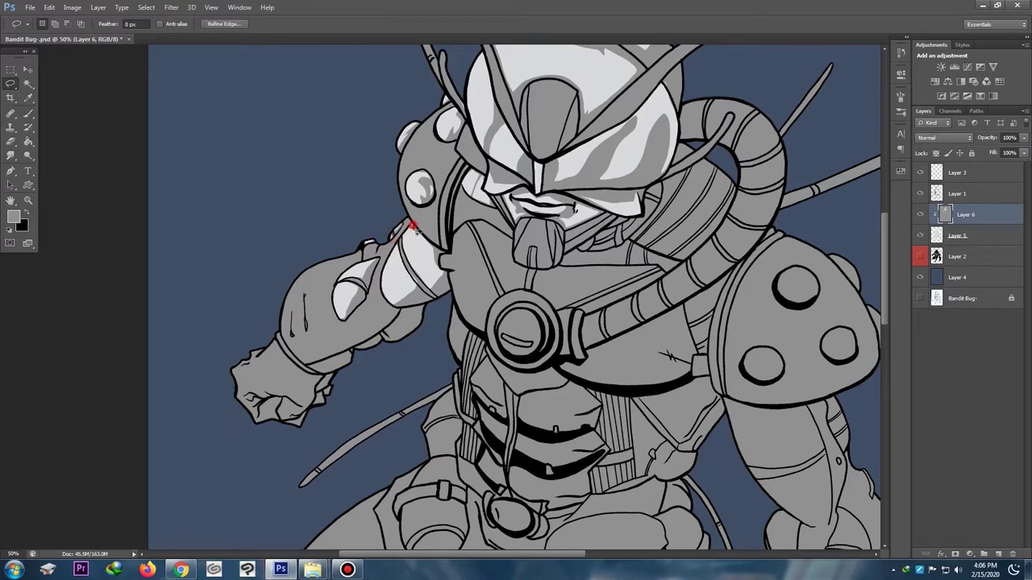
Step: Lasso and delete gray on the helmet's central forehead panel to add highlights
key(ctrl+minus)
key(ctrl+minus)
key(ctrl+minus)
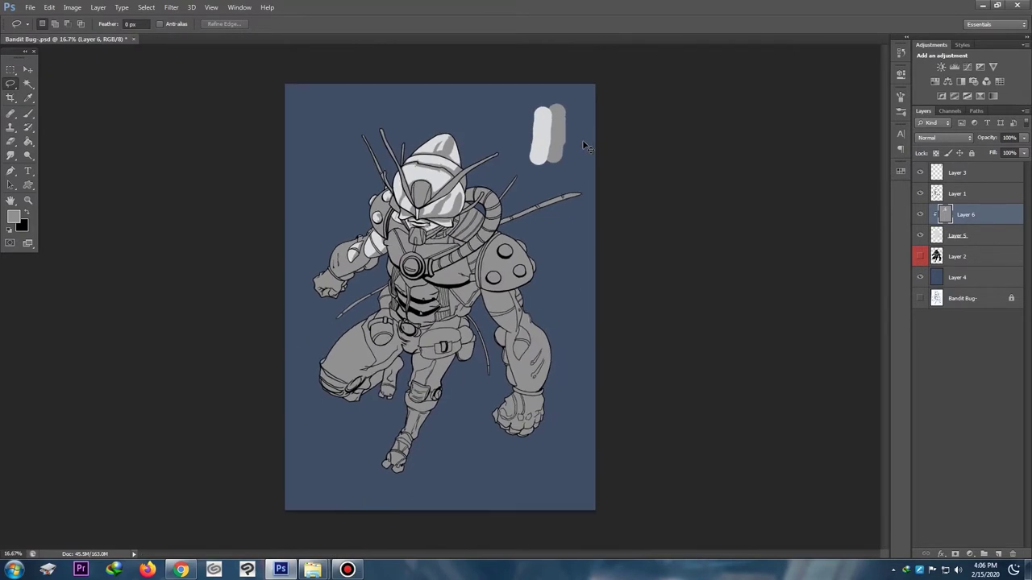
key(ctrl+plus)
key(ctrl+plus)
mouse_move(482, 138)
mouse_down()
mouse_move(428, 268)
mouse_move(451, 329)
mouse_up()
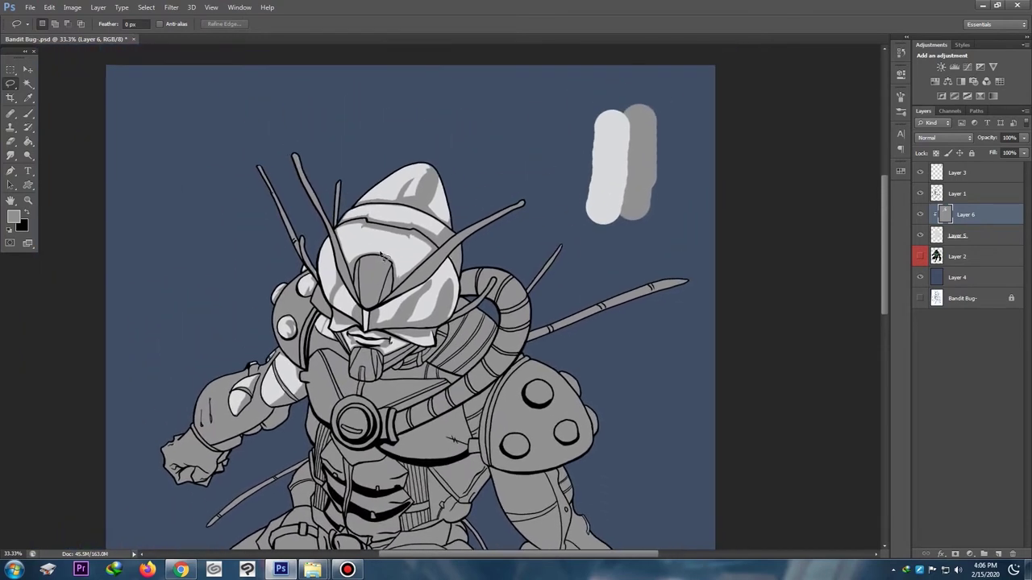
drag(360, 260, 359, 275)
drag(364, 275, 361, 266)
key(Delete)
click(379, 242)
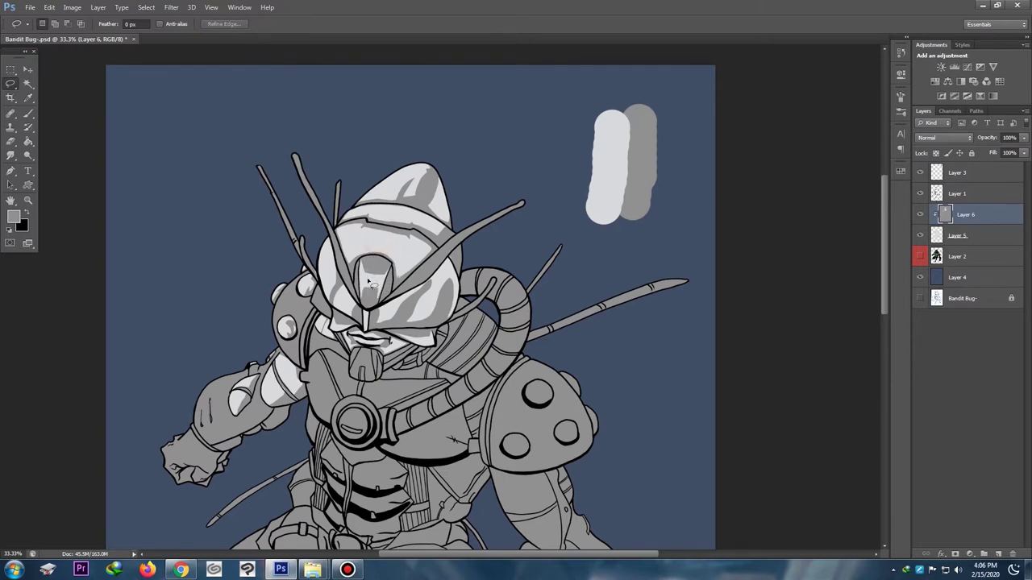
Step: Lasso and delete gray along the short antenna and the long left helmet antenna
drag(339, 189, 337, 218)
key(Delete)
click(338, 179)
drag(278, 132, 337, 242)
drag(364, 308, 353, 296)
drag(315, 213, 287, 131)
key(Delete)
click(293, 109)
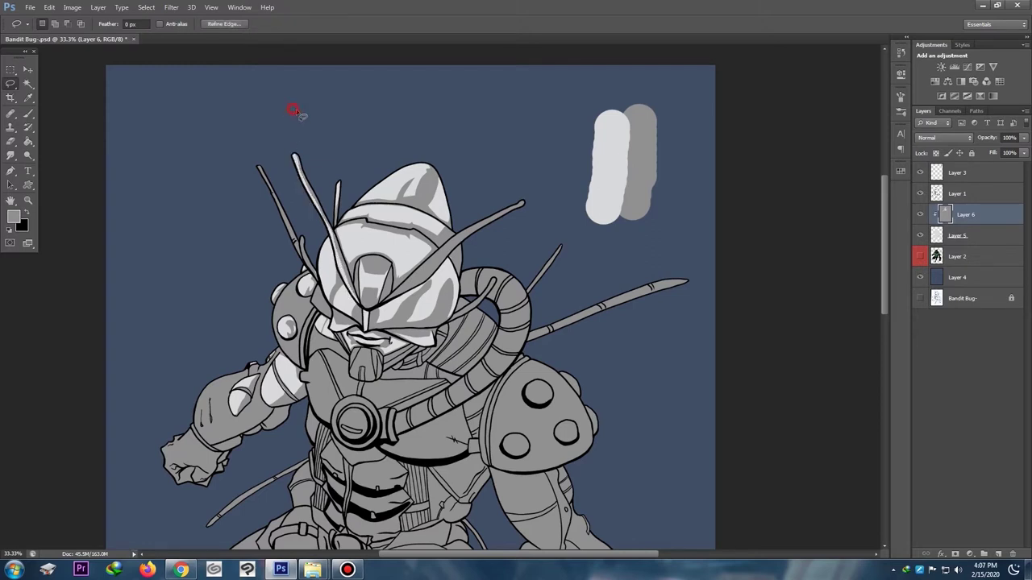
Step: Lasso and delete gray along the long right helmet antenna, leaving a thin shadow edge
mouse_move(529, 198)
mouse_down()
mouse_move(508, 170)
mouse_move(497, 192)
mouse_move(510, 205)
mouse_move(533, 198)
mouse_move(468, 234)
mouse_up()
key(ctrl+minus)
key(ctrl+plus)
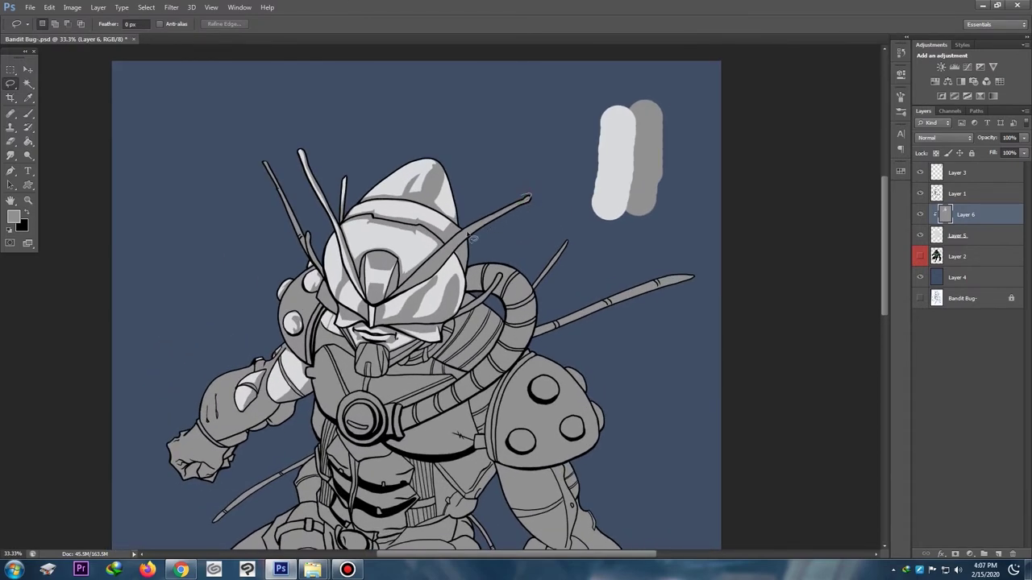
drag(416, 284, 392, 304)
drag(452, 245, 525, 195)
key(Delete)
key(ctrl+d)
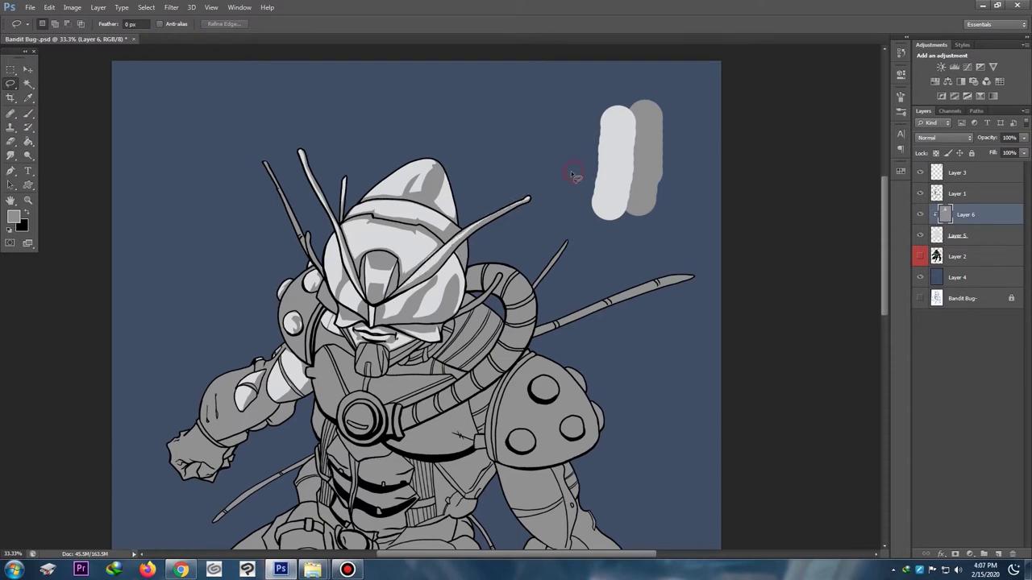
Step: Lasso and delete gray on the chin piece below the mouth to form highlights
key(ctrl+minus)
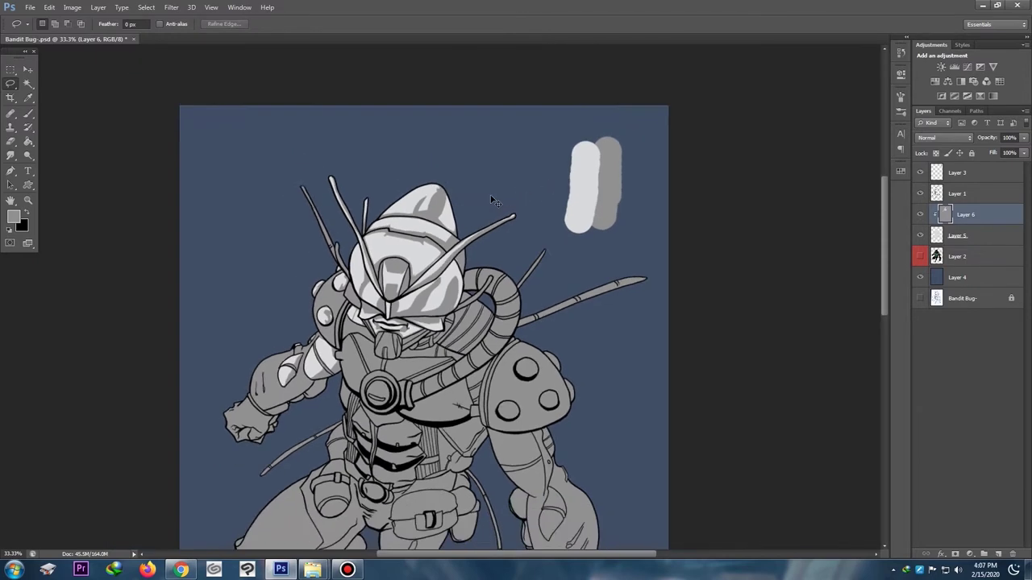
mouse_move(491, 200)
mouse_down()
mouse_move(510, 64)
mouse_move(566, 218)
mouse_move(529, 314)
mouse_up()
key(ctrl+plus)
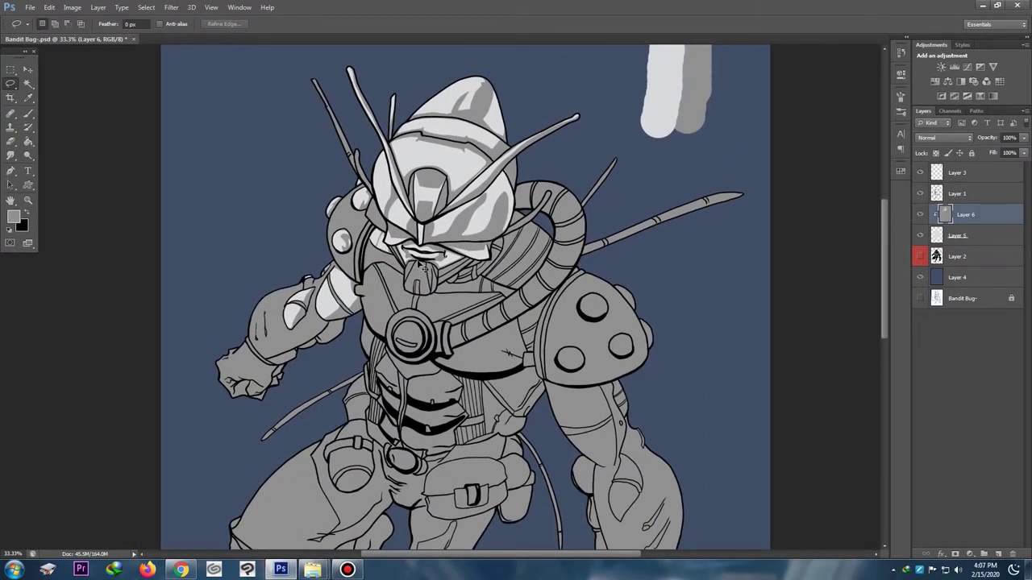
key(ctrl+plus)
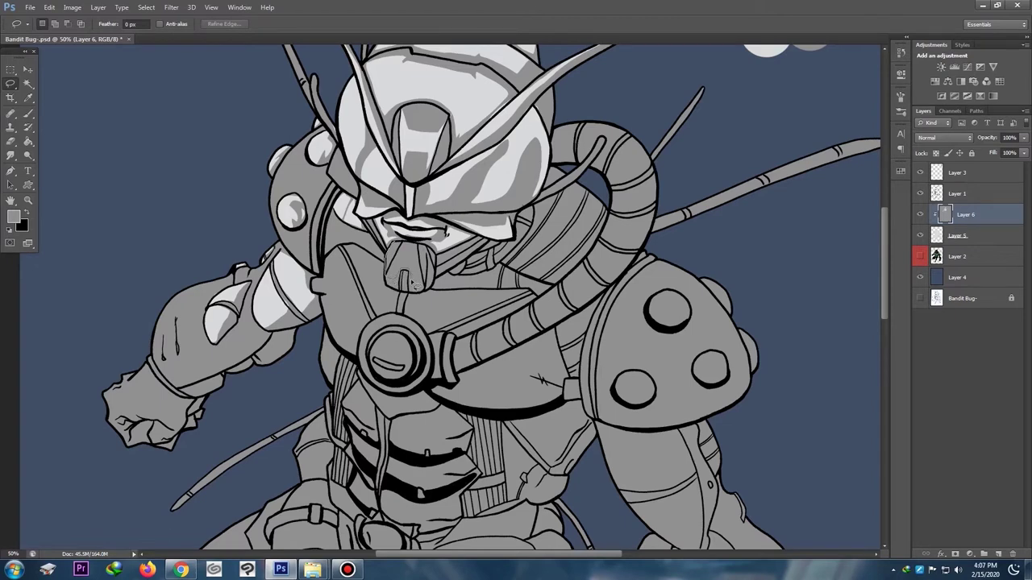
drag(438, 257, 428, 248)
key(Delete)
click(442, 238)
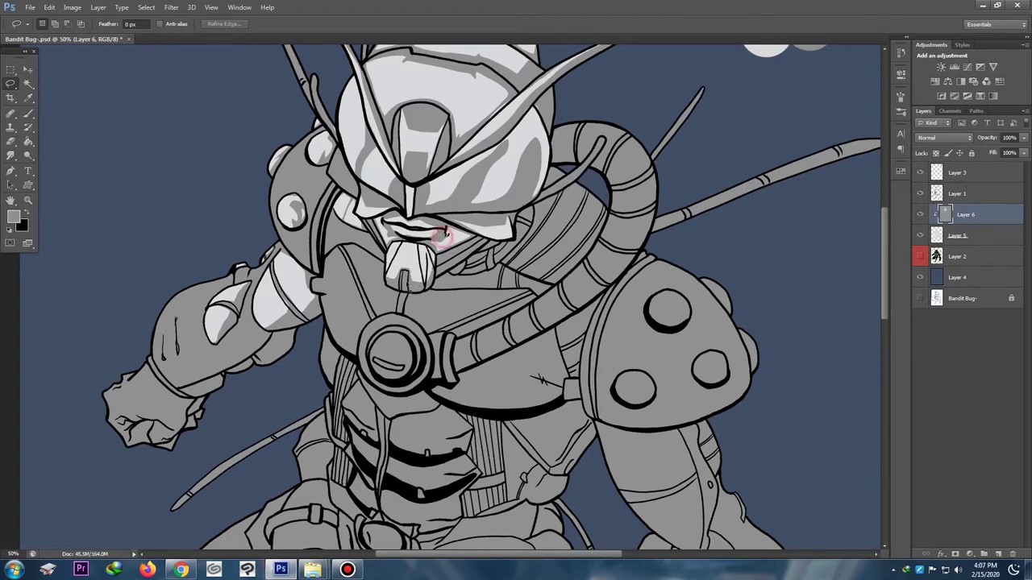
drag(404, 291, 405, 288)
Step: Lasso and delete gray on the upper chest panels on both sides below the chin piece
key(ctrl+minus)
key(ctrl+minus)
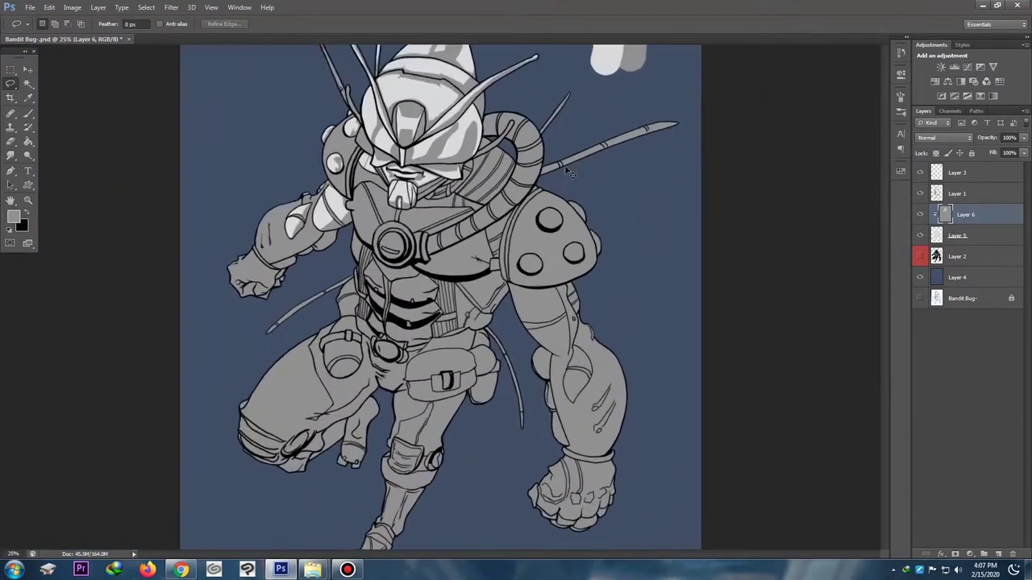
key(ctrl+plus)
drag(373, 215, 431, 228)
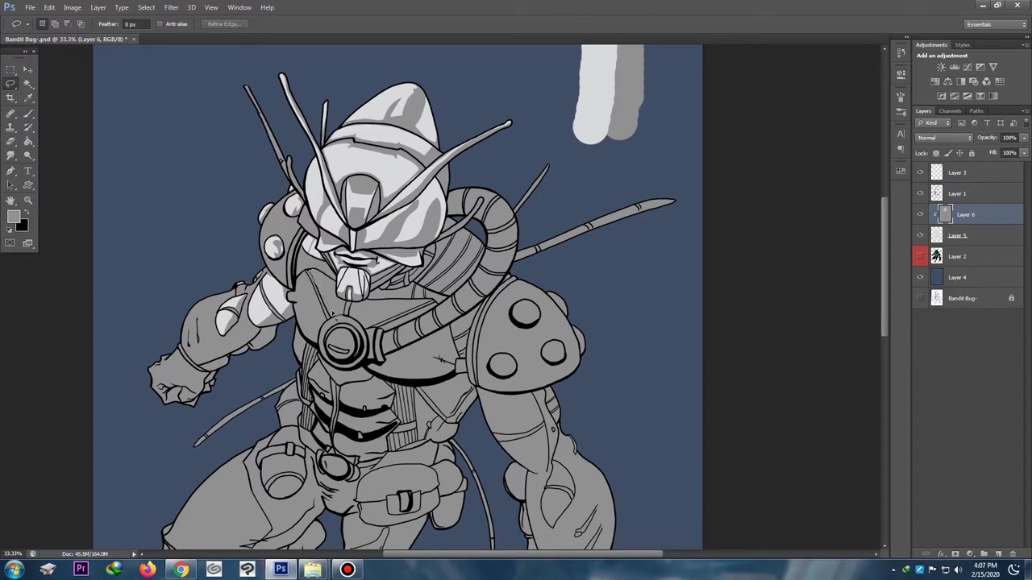
key(Delete)
click(346, 276)
mouse_move(335, 297)
mouse_down()
mouse_move(346, 279)
mouse_move(387, 302)
mouse_move(361, 309)
mouse_move(427, 301)
mouse_up()
key(Delete)
click(447, 295)
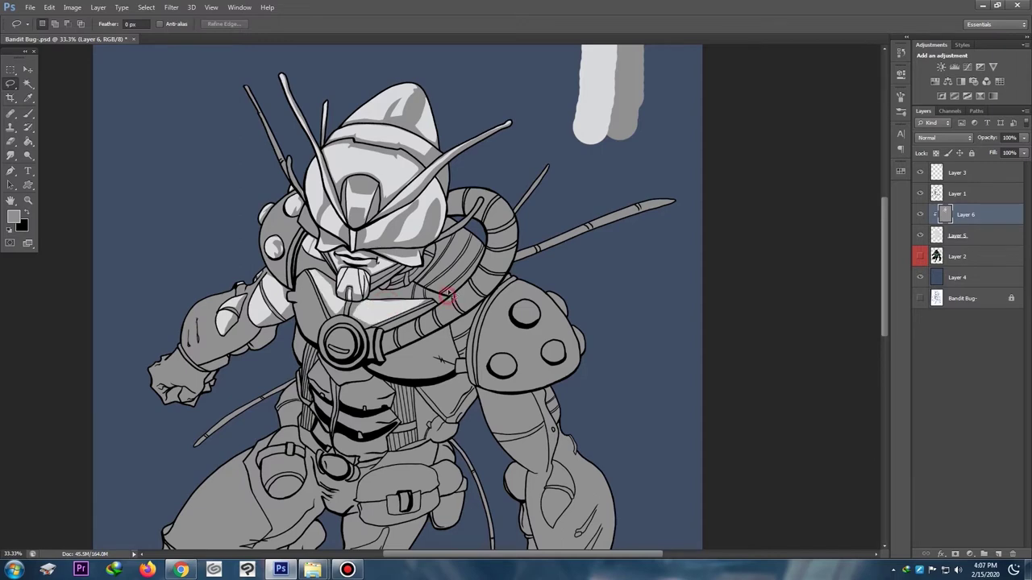
Step: Lasso and delete gray on the left chest panel and the right chest plate below the hose
scroll(448, 295, down, 1)
scroll(418, 309, up, 1)
mouse_move(314, 271)
mouse_down()
mouse_move(310, 298)
mouse_move(303, 292)
mouse_move(312, 321)
mouse_move(326, 324)
mouse_move(342, 274)
mouse_up()
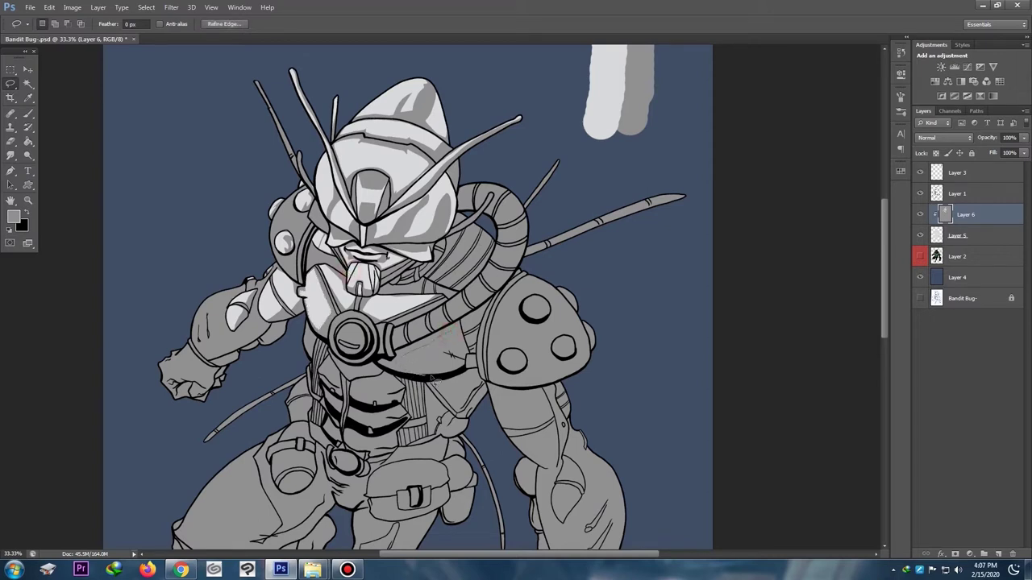
key(Delete)
key(ctrl+d)
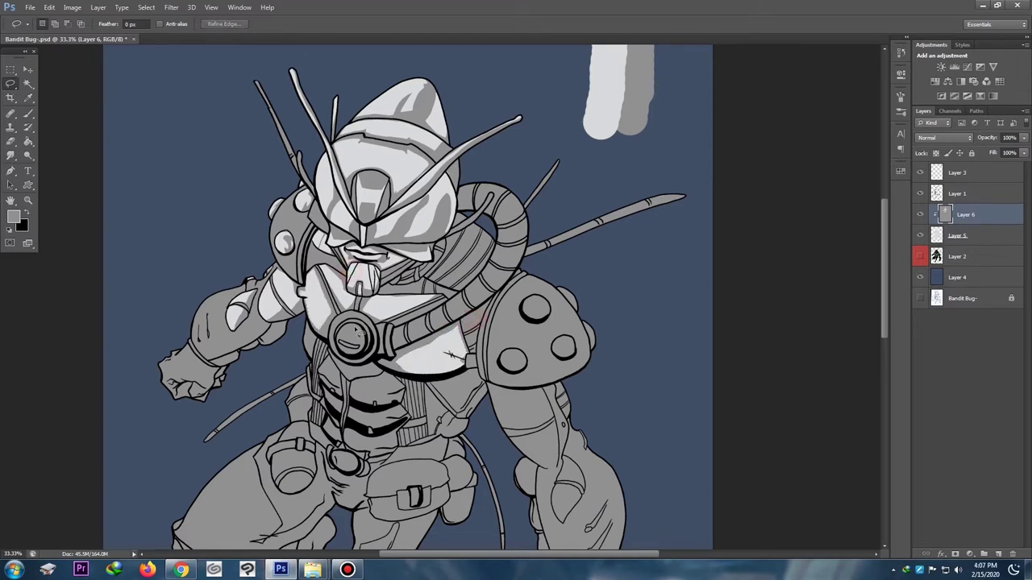
Step: Lasso and delete gray on the round chest medallion's center and ring
mouse_move(342, 341)
mouse_down()
mouse_move(348, 349)
mouse_move(363, 337)
mouse_move(359, 324)
mouse_move(373, 342)
mouse_move(353, 324)
mouse_up()
key(Delete)
key(ctrl+d)
key(Delete)
key(ctrl+d)
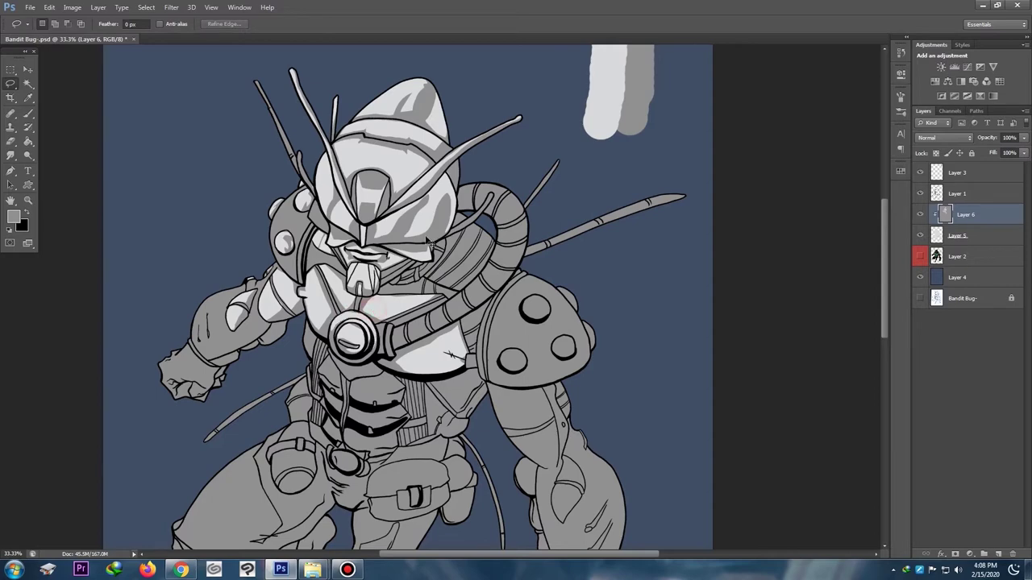
Step: Lasso highlights out of the right shoulder pad's top stud and outer-edge studs, touching up the shadow with gray
scroll(430, 243, down, 2)
scroll(430, 244, up, 1)
scroll(489, 153, up, 1)
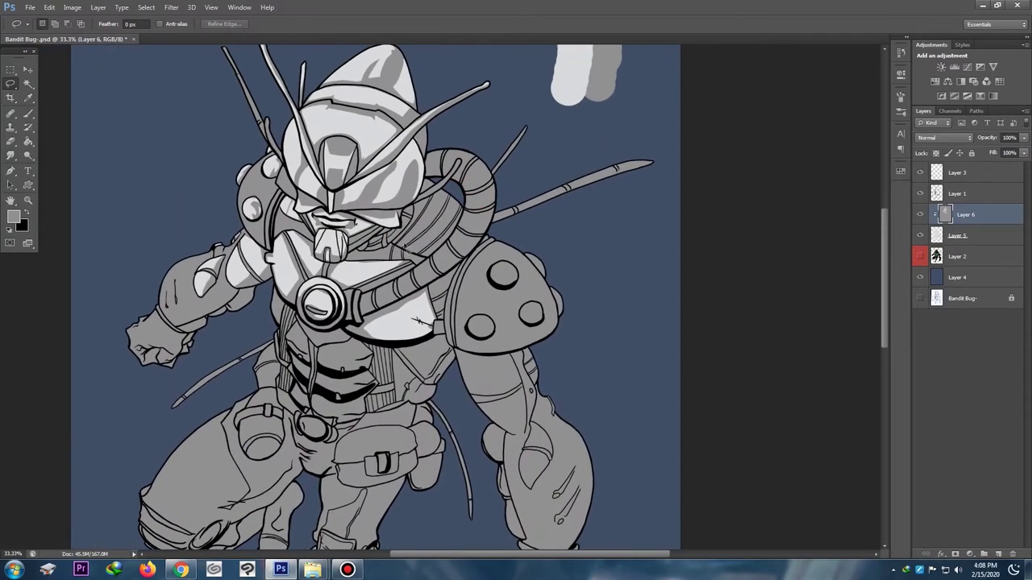
click(507, 273)
key(Delete)
click(527, 273)
mouse_move(518, 275)
mouse_down()
mouse_move(546, 278)
mouse_move(544, 259)
mouse_move(529, 257)
mouse_move(555, 271)
mouse_move(571, 296)
mouse_up()
key(Delete)
click(554, 271)
key(alt+BackSpace)
Step: Lasso and delete gray on the two lower studs of the right shoulder pad
mouse_move(484, 321)
mouse_down()
mouse_move(469, 332)
mouse_move(524, 318)
mouse_up()
key(Delete)
click(500, 312)
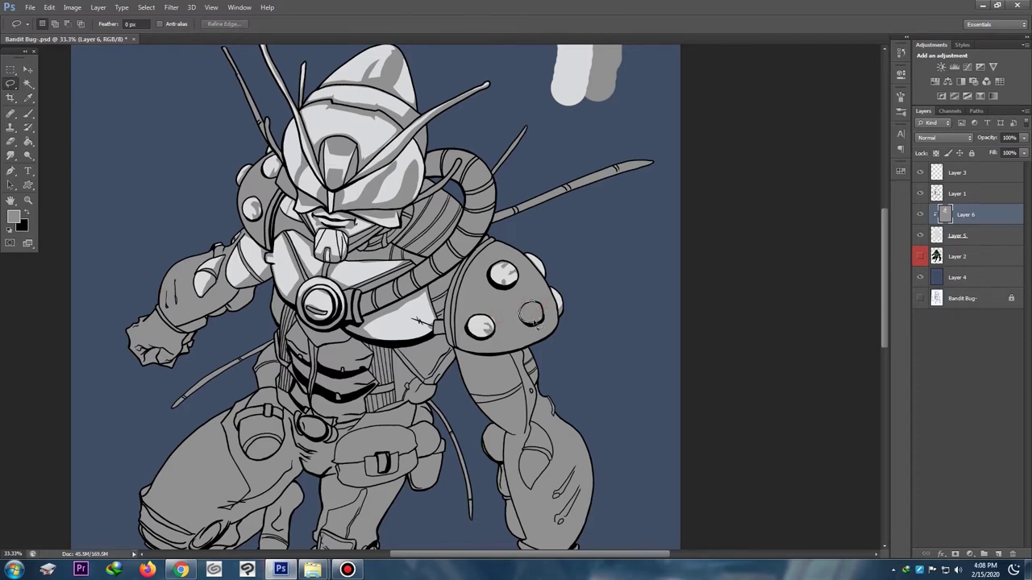
key(Delete)
click(554, 298)
Step: Lasso and delete gray on the left elbow area and the underside of the forearm
key(ctrl+minus)
key(ctrl+minus)
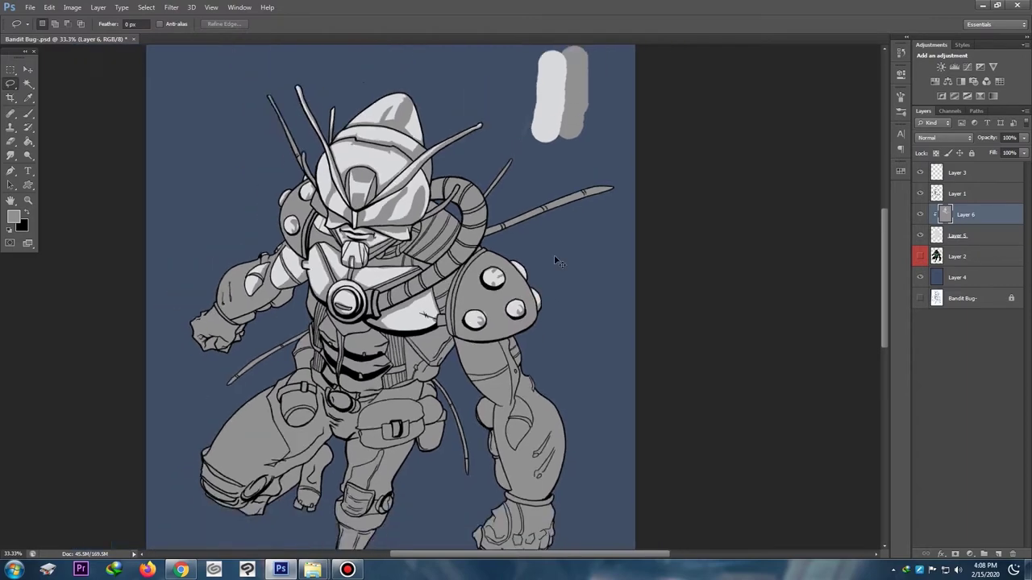
key(ctrl+plus)
key(ctrl+plus)
key(ctrl+minus)
key(ctrl+plus)
key(ctrl+plus)
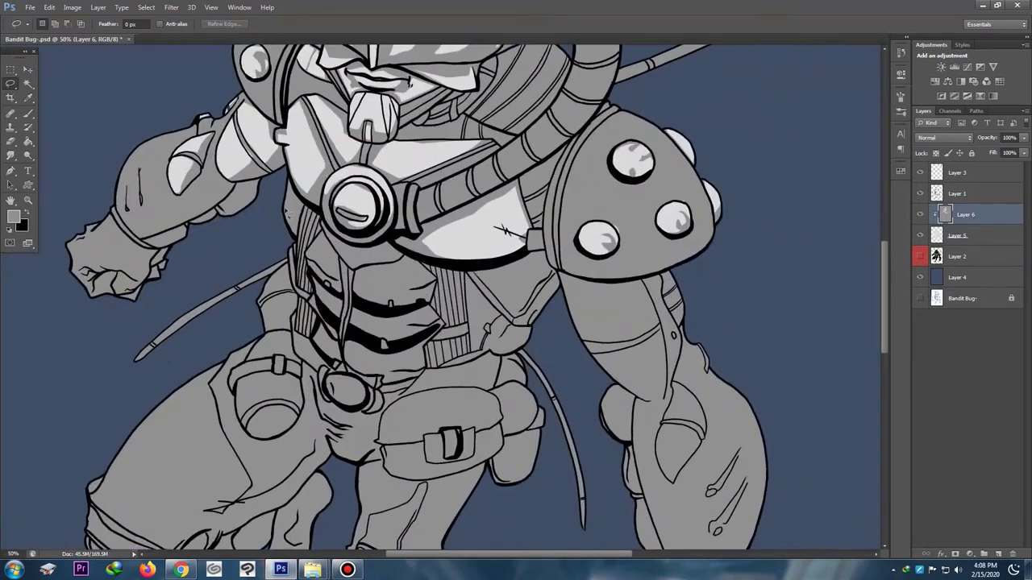
drag(498, 254, 637, 323)
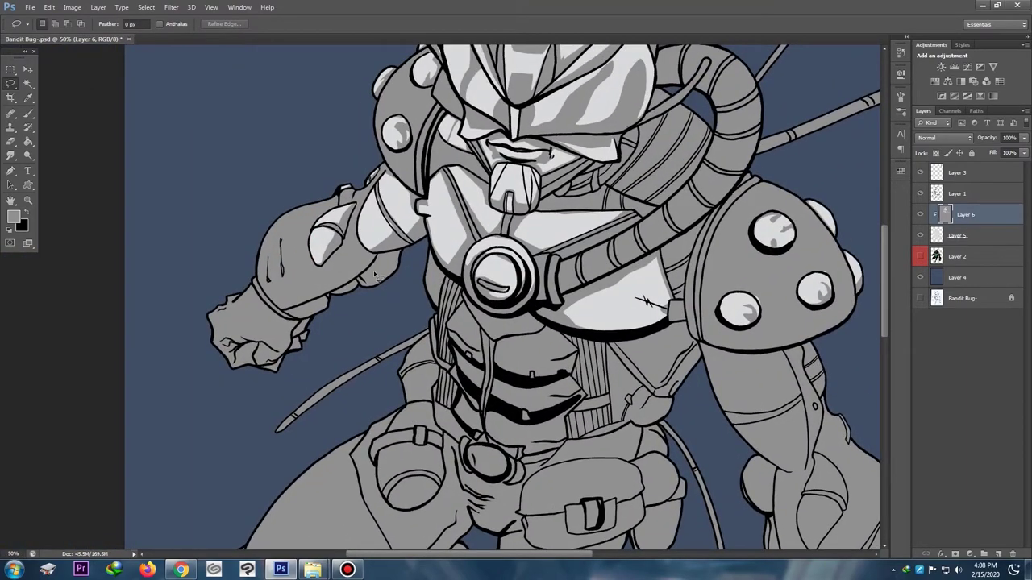
mouse_move(400, 254)
mouse_down()
mouse_move(368, 289)
mouse_move(359, 282)
mouse_move(364, 292)
mouse_move(407, 259)
mouse_up()
key(Delete)
click(420, 258)
mouse_move(356, 282)
mouse_down()
mouse_move(342, 314)
mouse_move(332, 305)
mouse_move(299, 319)
mouse_move(343, 320)
mouse_up()
key(Delete)
click(368, 311)
Step: Lasso and delete gray on the back and knuckles of the left fist
key(ctrl+minus)
key(ctrl+minus)
key(ctrl+minus)
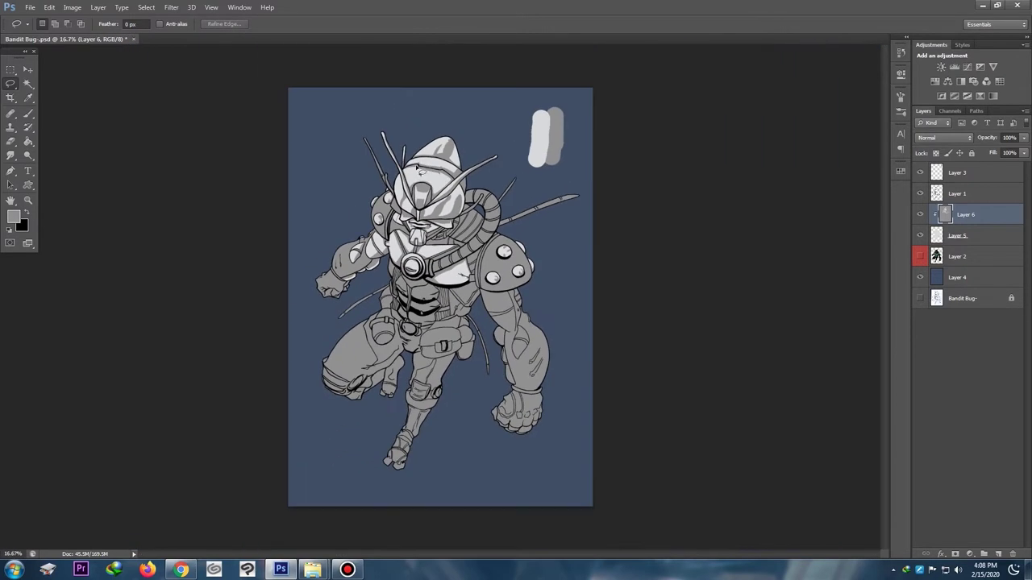
key(ctrl+plus)
key(ctrl+plus)
drag(334, 208, 421, 219)
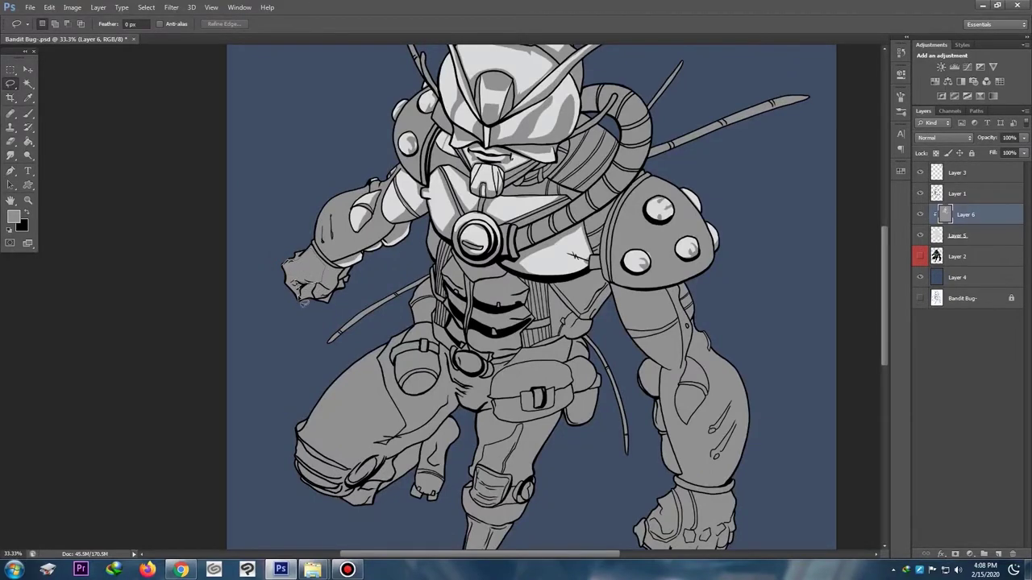
mouse_move(302, 306)
mouse_down()
mouse_move(315, 300)
mouse_move(279, 284)
mouse_move(284, 255)
mouse_move(318, 254)
mouse_up()
key(Delete)
click(281, 247)
key(Delete)
key(ctrl+d)
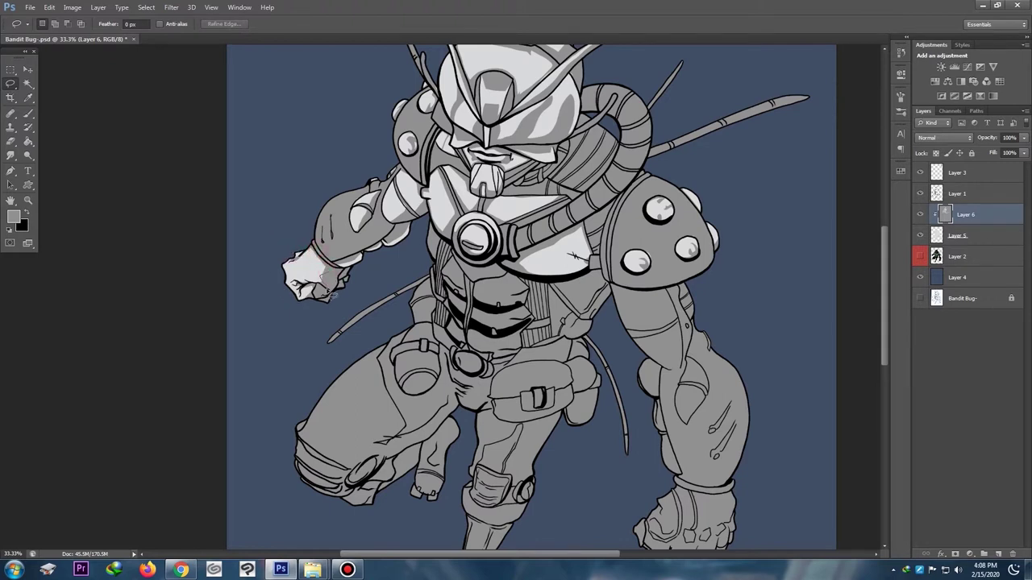
Step: Lasso and delete gray on the lower fingers of the left fist, then check the full figure
drag(324, 304, 341, 275)
key(Delete)
key(ctrl+d)
key(ctrl+minus)
key(ctrl+minus)
click(428, 203)
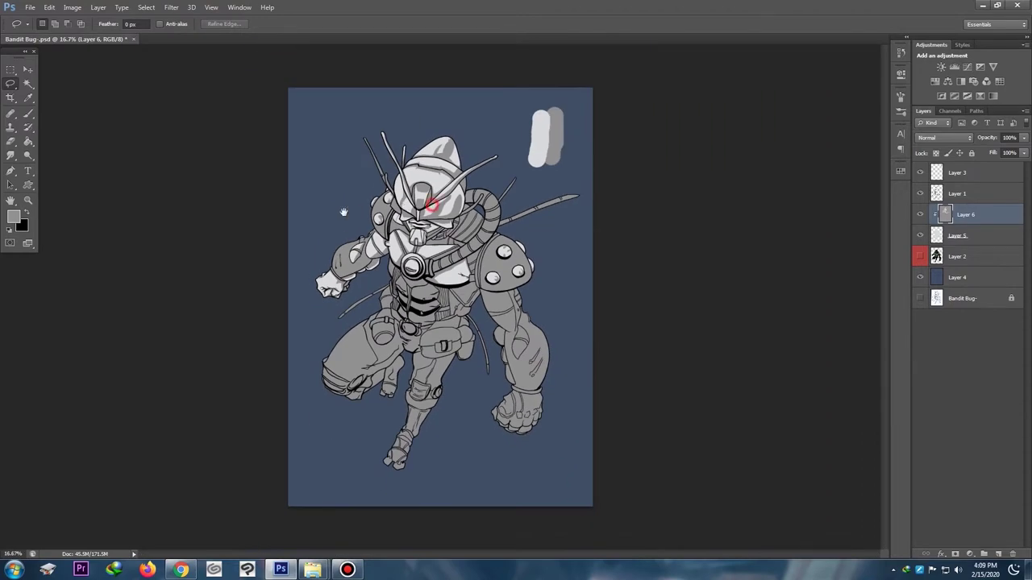
Step: Reduce the Eraser to 35 px and erase the gray along the short curved antenna beside the helmet's right cheek
key(ctrl+plus)
key(ctrl+plus)
drag(487, 166, 414, 307)
scroll(414, 308, down, 1)
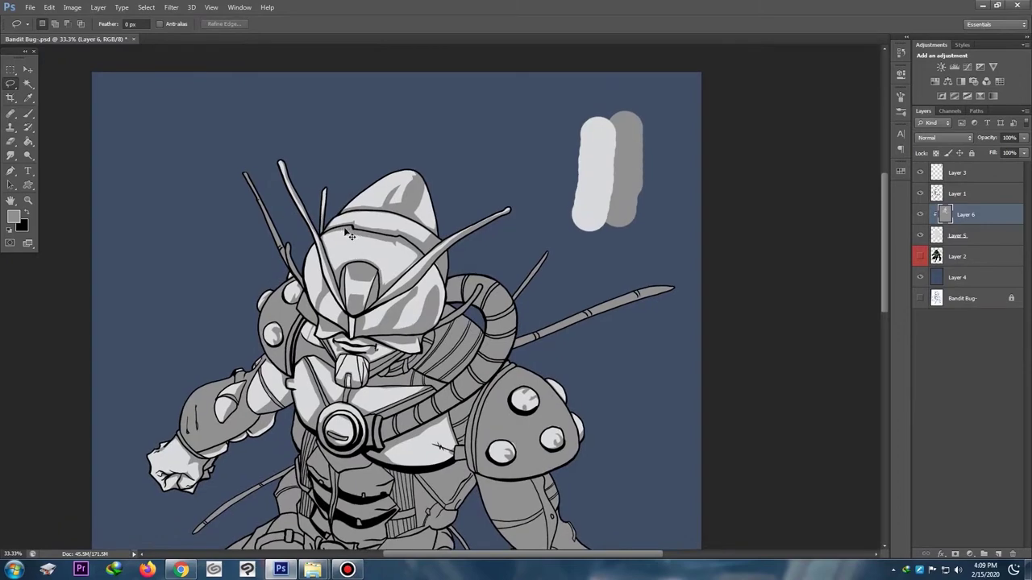
scroll(509, 307, up, 3)
key(e)
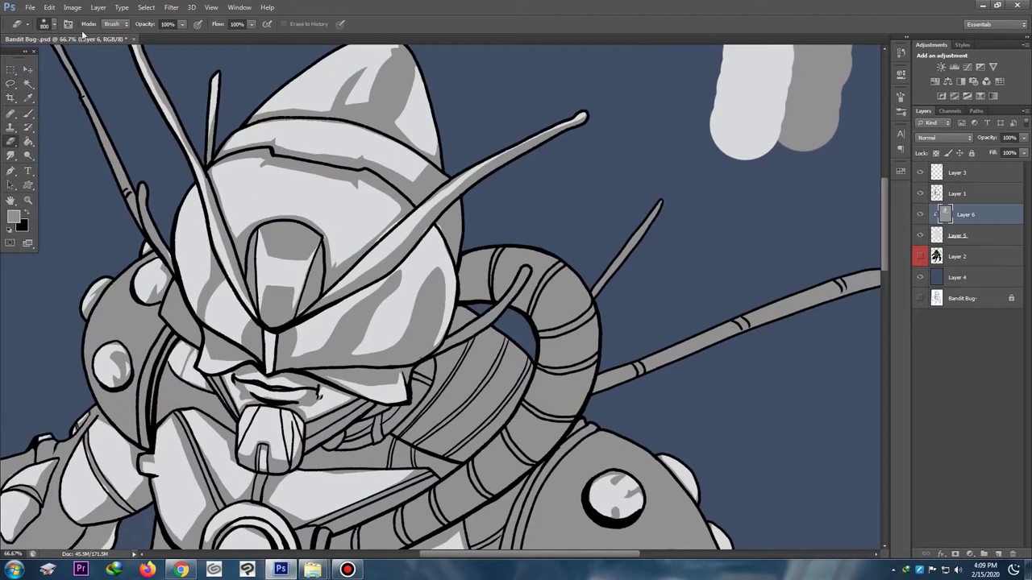
click(52, 24)
drag(108, 83, 172, 85)
key(Return)
key(bracketleft)
key(bracketleft)
key(bracketleft)
key(bracketleft)
key(bracketleft)
key(bracketleft)
key(bracketleft)
key(bracketleft)
key(bracketleft)
key(bracketleft)
key(bracketleft)
key(bracketleft)
key(bracketleft)
key(bracketleft)
key(bracketleft)
key(bracketleft)
key(bracketleft)
key(bracketleft)
key(bracketleft)
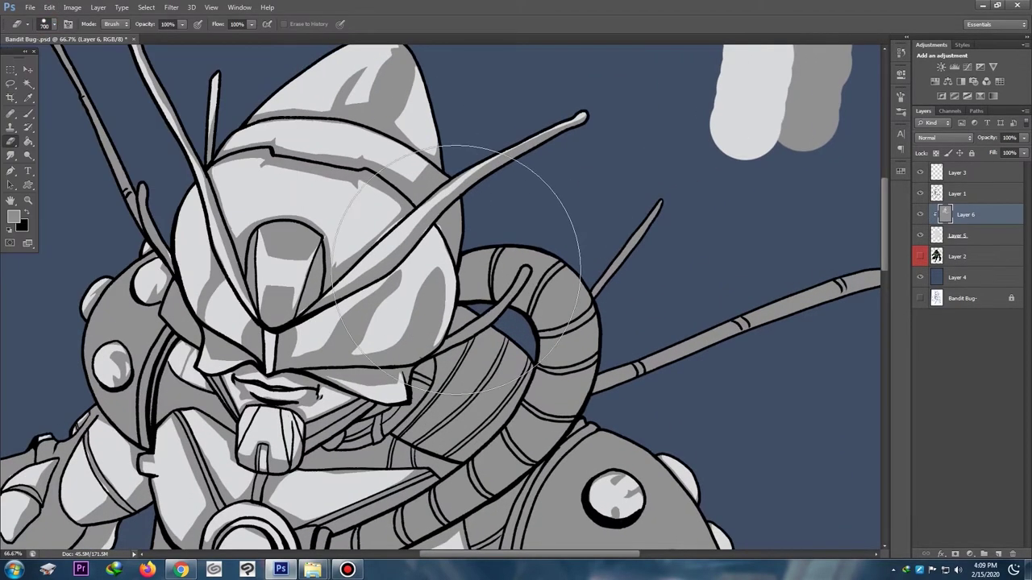
mouse_move(524, 272)
mouse_down()
mouse_move(452, 338)
mouse_move(419, 336)
mouse_up()
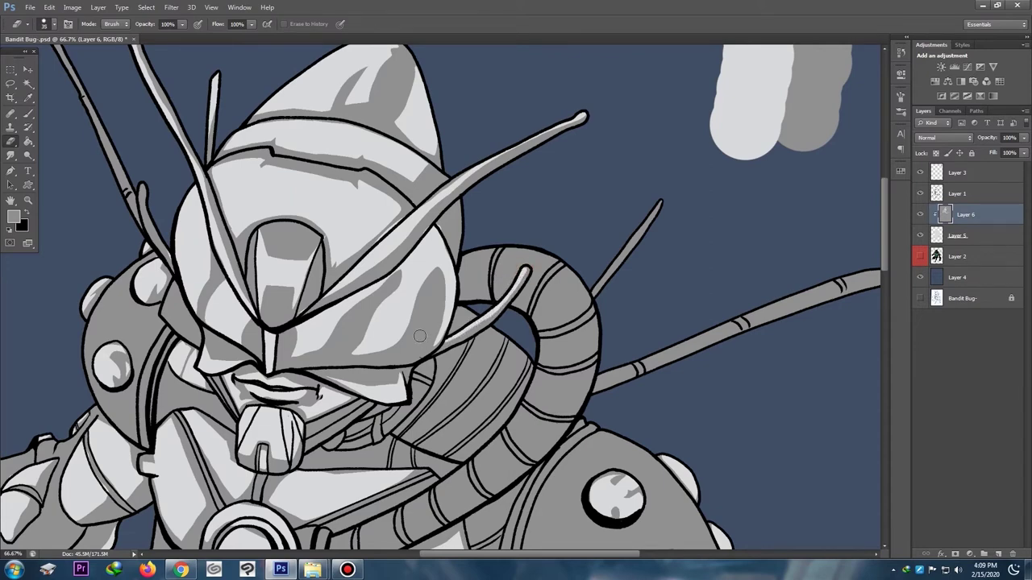
Step: Erase the gray along the small curved antenna on the left side of the helmet
key(ctrl+minus)
key(ctrl+plus)
drag(143, 179, 186, 278)
key(ctrl+minus)
key(ctrl+minus)
key(ctrl+minus)
key(ctrl+minus)
key(ctrl+minus)
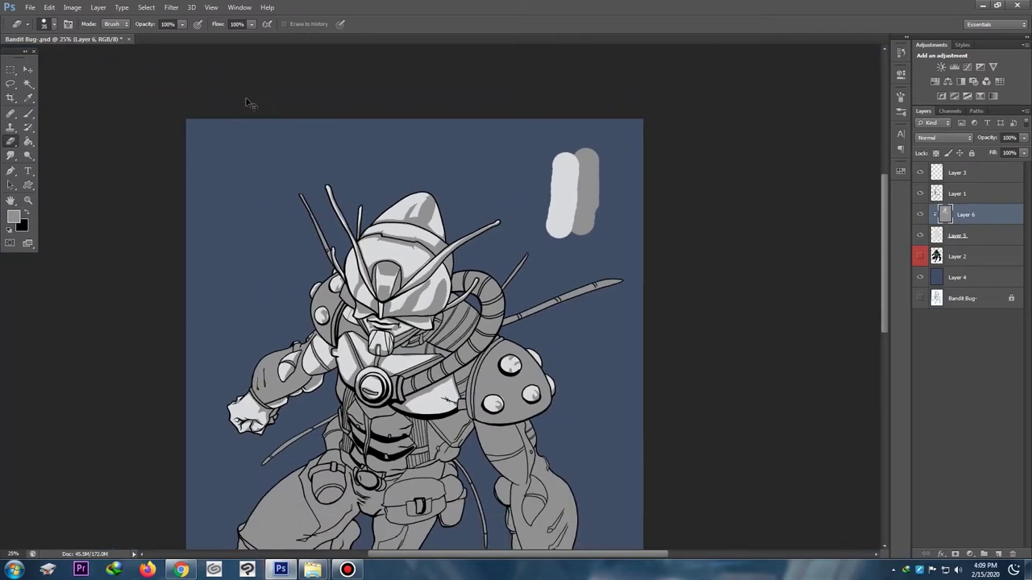
Step: Examine the shading of the helmet, antennae and torso at several magnifications
key(ctrl+plus)
key(ctrl+plus)
key(ctrl+plus)
drag(438, 202, 368, 247)
key(ctrl+minus)
key(ctrl+plus)
key(ctrl+plus)
key(ctrl+minus)
key(ctrl+minus)
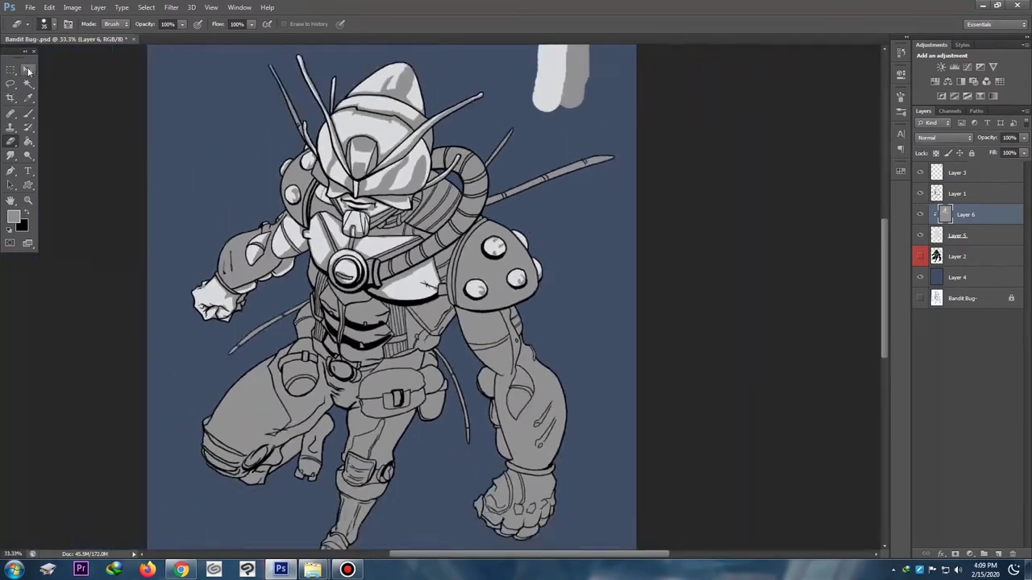
key(ctrl+plus)
Step: Lasso and delete gray on the uppermost abdomen areas directly beneath the round chest medallion
click(12, 84)
key(ctrl+minus)
key(ctrl+minus)
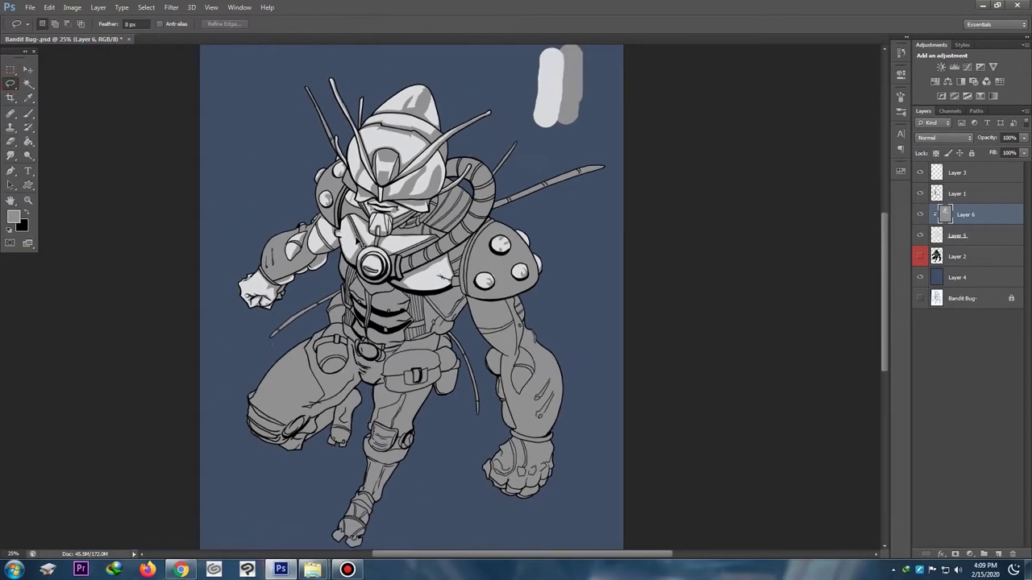
key(ctrl+plus)
key(ctrl+plus)
key(ctrl+plus)
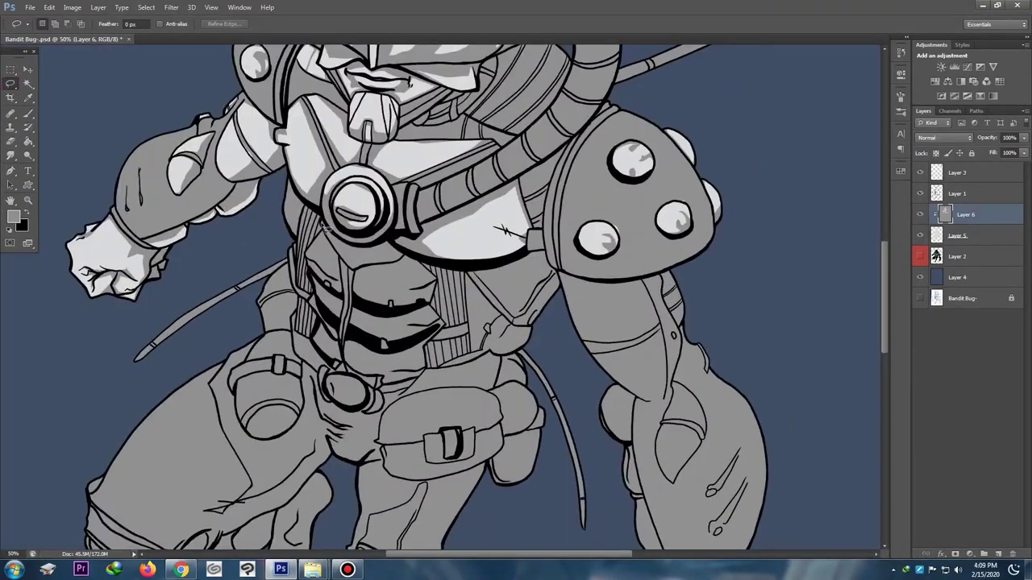
drag(337, 247, 328, 236)
mouse_move(379, 266)
mouse_down()
mouse_move(347, 259)
mouse_move(327, 223)
mouse_move(307, 258)
mouse_move(337, 244)
mouse_up()
key(Delete)
key(ctrl+d)
key(Delete)
key(ctrl+d)
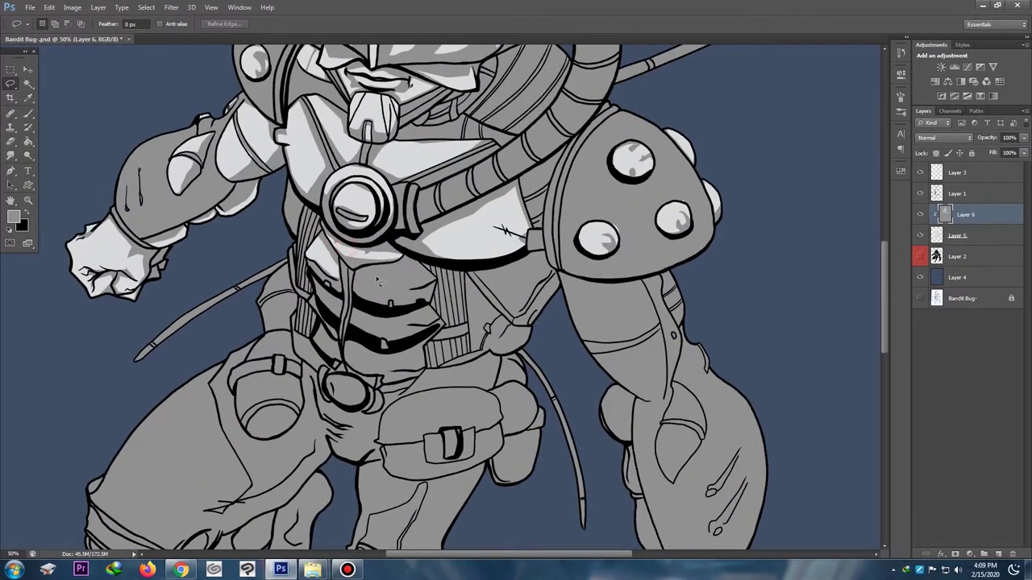
Step: Lasso and delete gray on the upper abdominal plate to the right of the central strap
drag(361, 281, 357, 292)
drag(417, 267, 390, 270)
key(Delete)
key(ctrl+d)
key(ctrl+minus)
key(ctrl+minus)
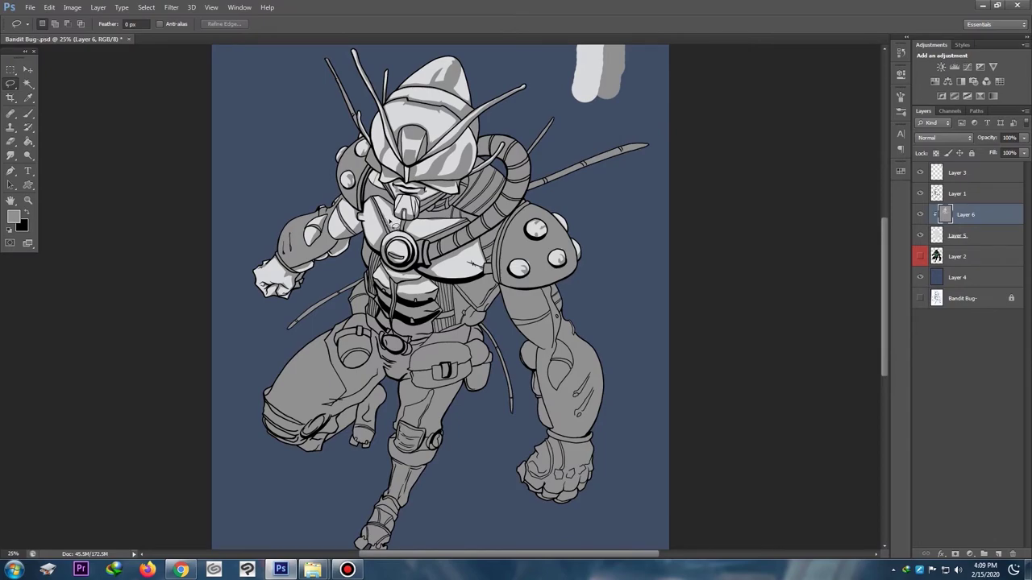
Step: Lasso and delete gray on the middle abdominal plates on both sides of the central strap, then check the full figure
key(ctrl+minus)
key(ctrl+plus)
key(ctrl+plus)
key(ctrl+plus)
key(ctrl+plus)
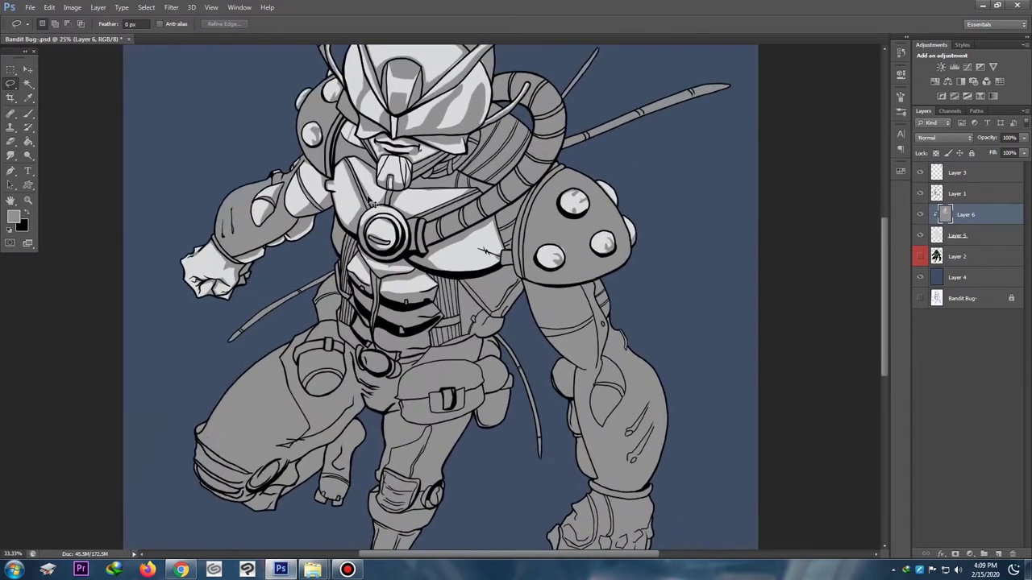
key(ctrl+plus)
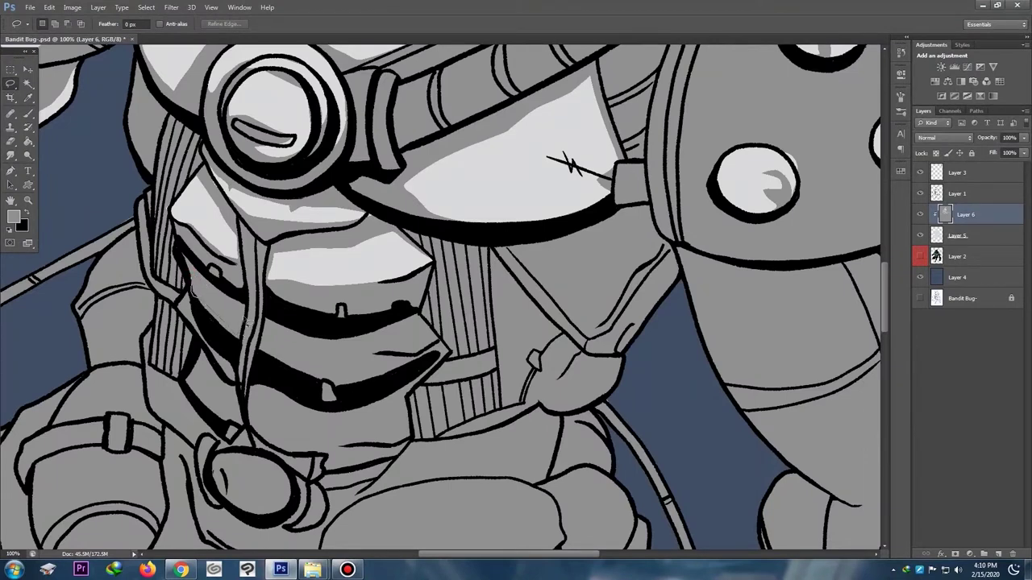
drag(206, 266, 208, 268)
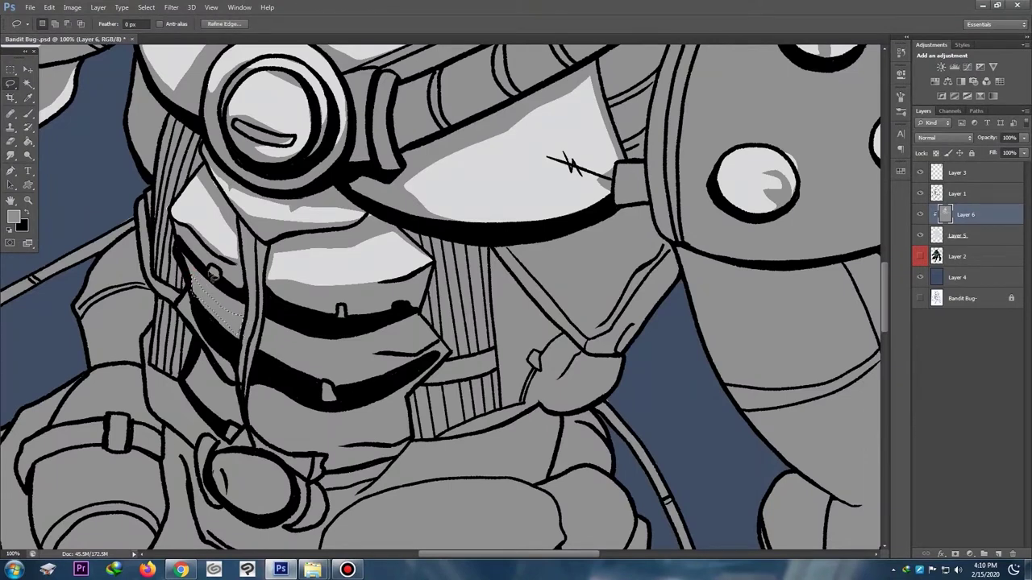
click(264, 343)
mouse_move(317, 371)
mouse_down()
mouse_move(412, 367)
mouse_move(377, 350)
mouse_move(264, 332)
mouse_up()
key(Delete)
key(ctrl+d)
key(ctrl+minus)
key(ctrl+minus)
key(ctrl+minus)
key(ctrl+minus)
key(ctrl+minus)
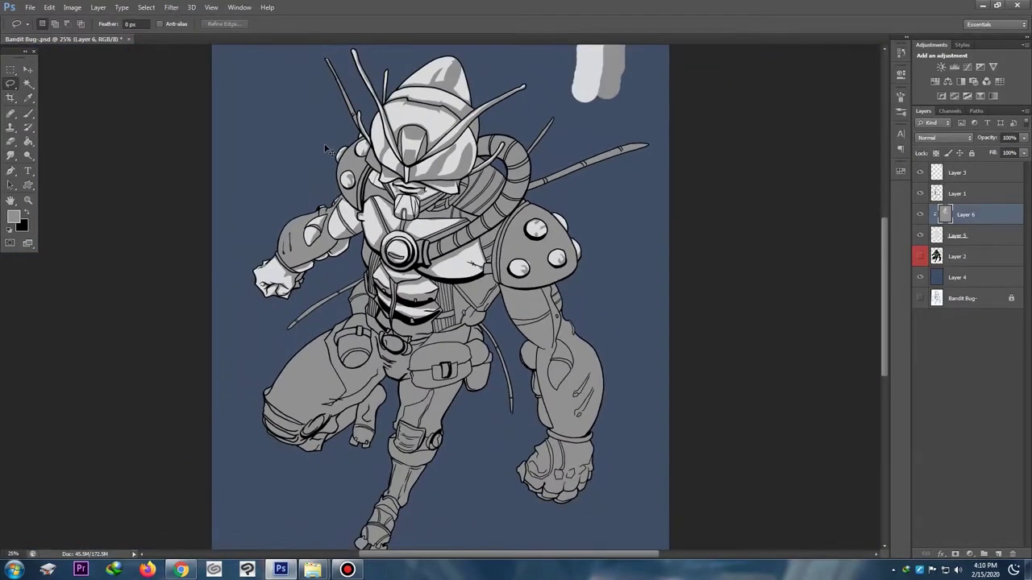
key(ctrl+minus)
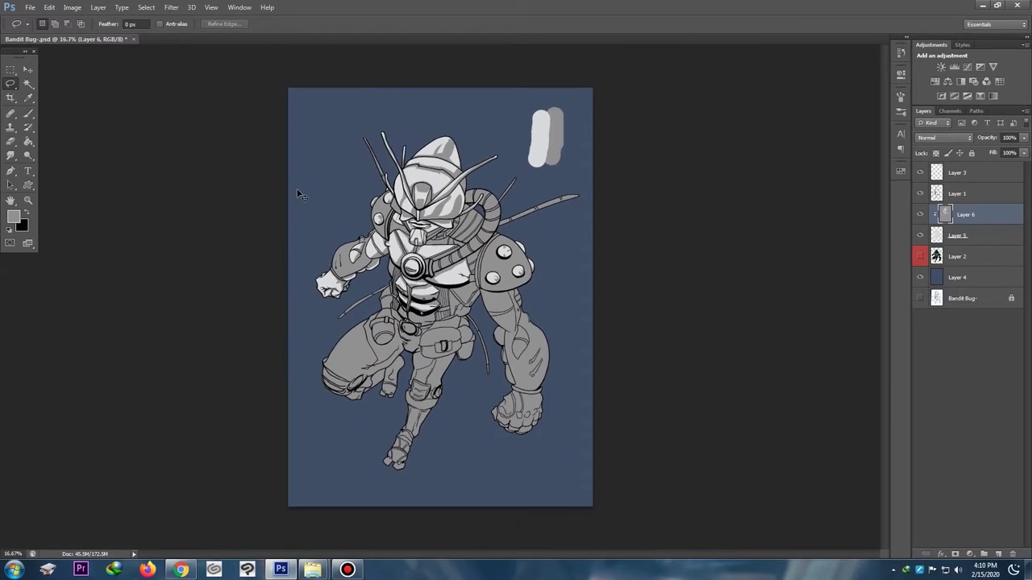
Step: Lasso and delete gray on the right upper arm below the shoulder pad, refilling a thin gray strip above the armband
key(ctrl+plus)
key(ctrl+plus)
drag(482, 253, 402, 243)
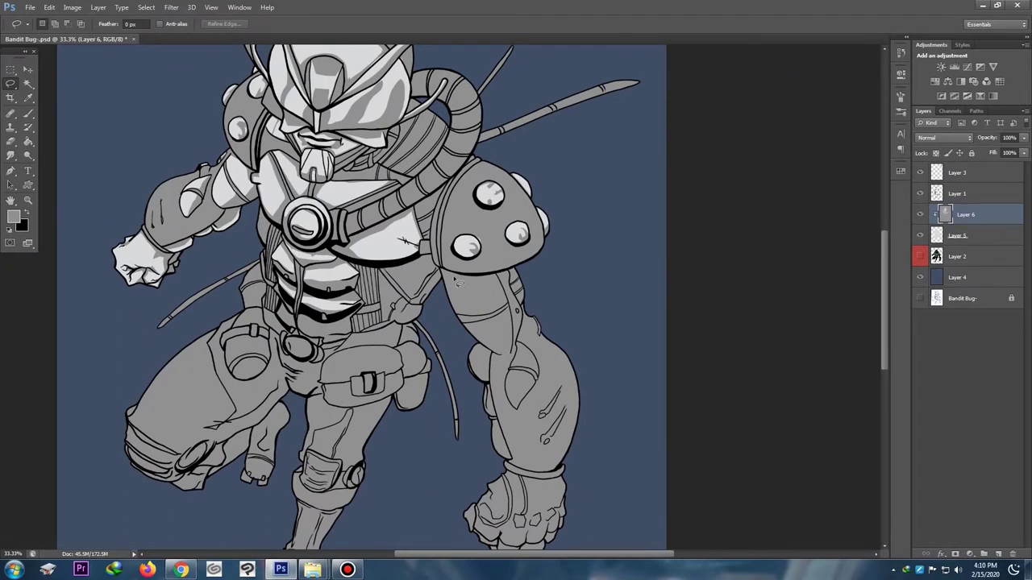
mouse_move(457, 282)
mouse_down()
mouse_move(505, 281)
mouse_move(498, 315)
mouse_move(462, 317)
mouse_move(459, 279)
mouse_up()
key(Delete)
click(473, 254)
mouse_move(505, 308)
mouse_down()
mouse_move(461, 307)
mouse_move(486, 321)
mouse_move(508, 309)
mouse_up()
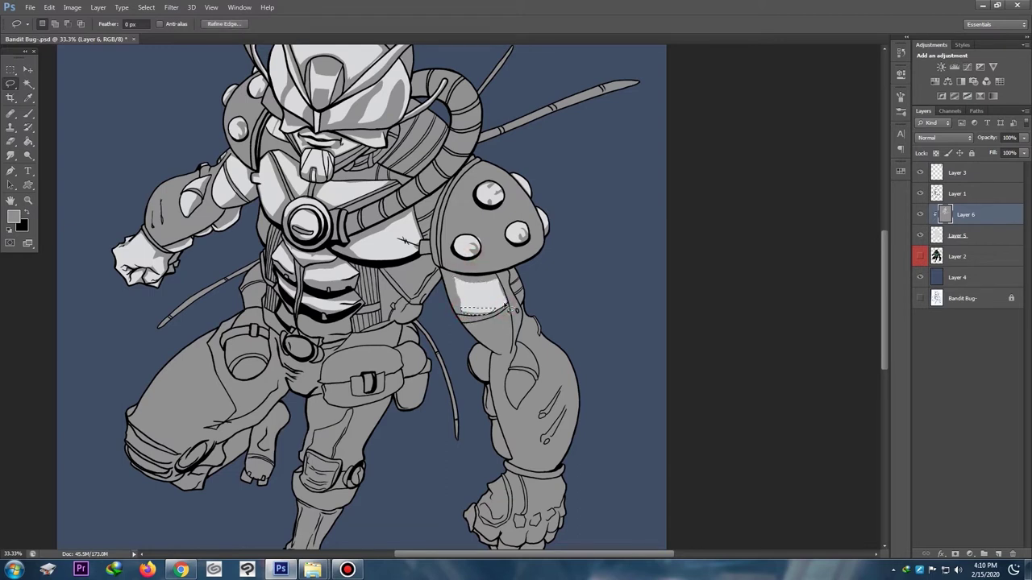
key(alt+BackSpace)
click(503, 308)
key(ctrl+minus)
key(ctrl+minus)
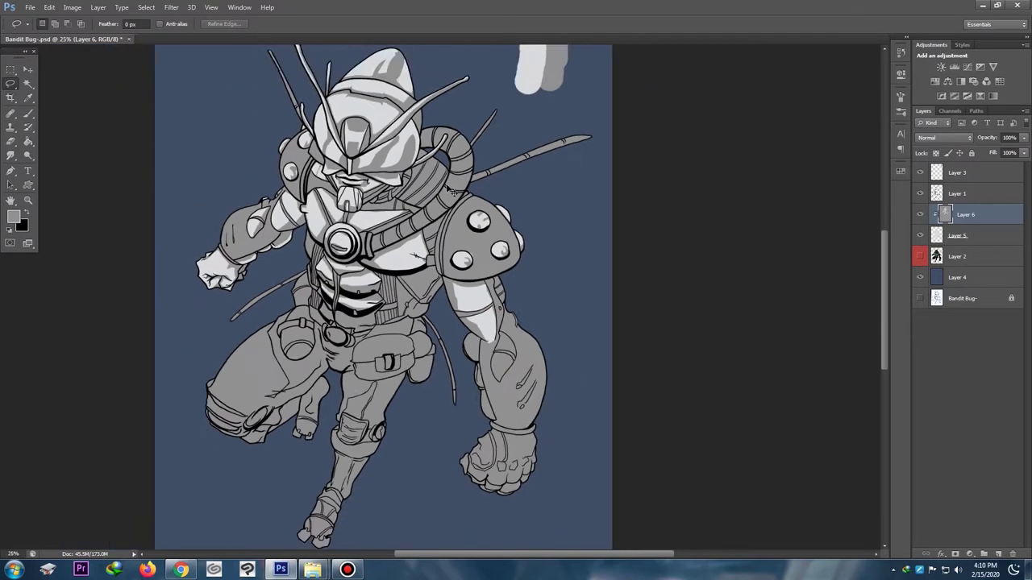
Step: Lasso and delete gray on the lowest abdominal plates above the belt buckle, then check the figure
key(ctrl+plus)
key(ctrl+plus)
key(ctrl+plus)
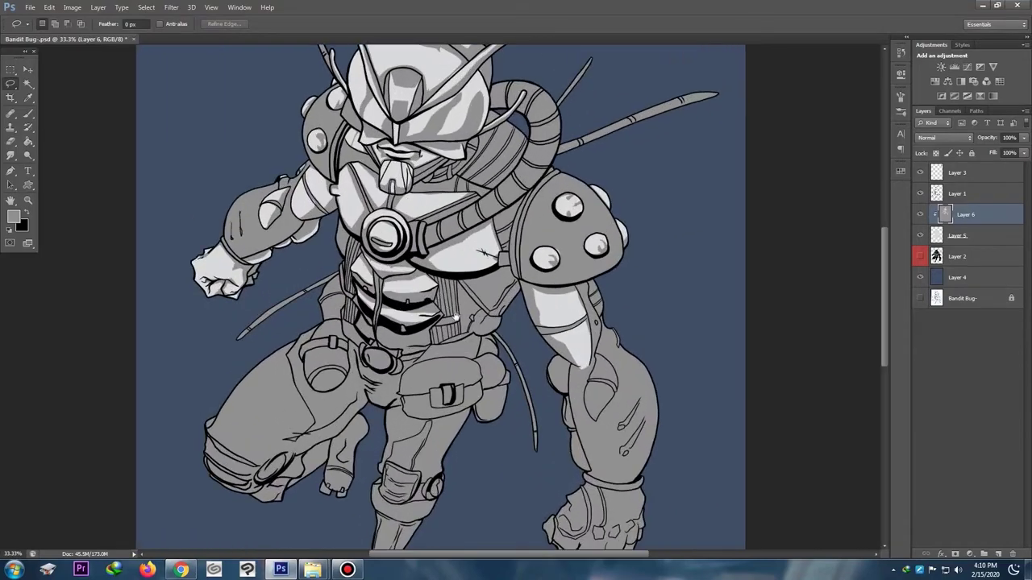
drag(398, 325, 416, 274)
key(ctrl+plus)
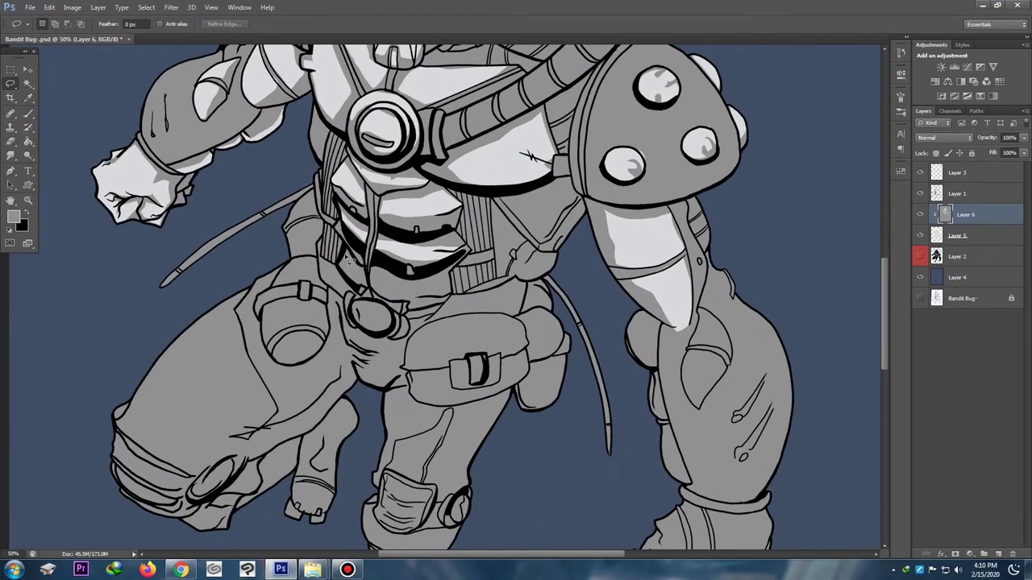
mouse_move(368, 271)
mouse_down()
mouse_move(411, 296)
mouse_move(449, 288)
mouse_move(370, 271)
mouse_up()
key(Delete)
key(ctrl+d)
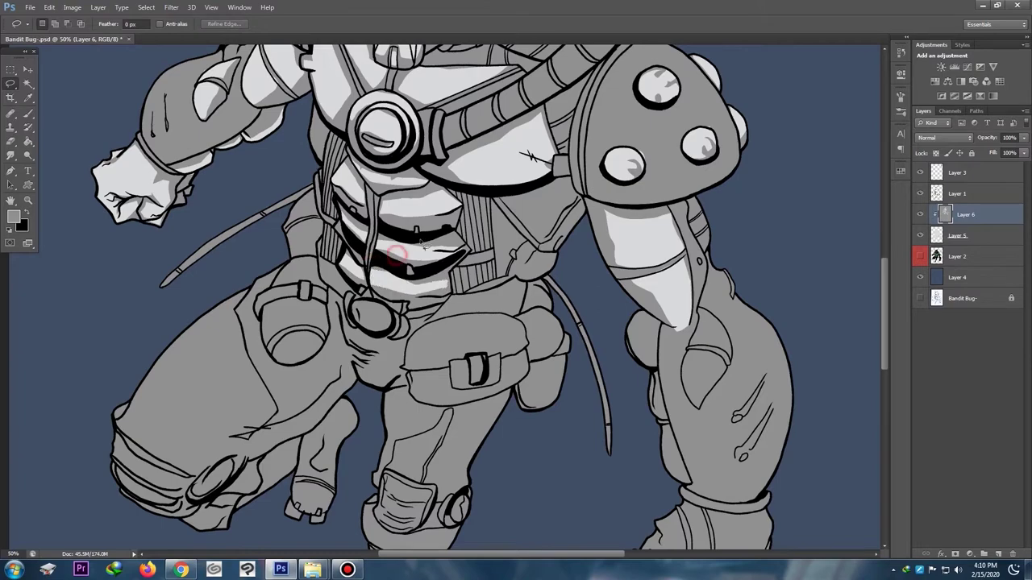
key(ctrl+minus)
key(ctrl+minus)
key(ctrl+minus)
key(ctrl+minus)
Step: Lasso and delete gray on the upper segments and outer bend of the hose beside the helmet
key(ctrl+plus)
key(ctrl+plus)
key(ctrl+plus)
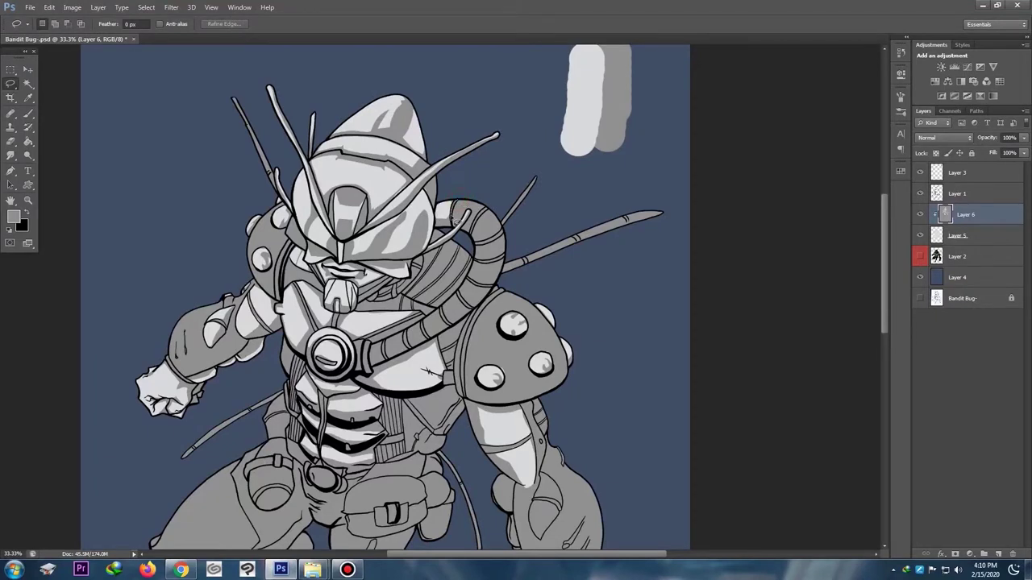
key(Delete)
mouse_move(476, 215)
mouse_down()
mouse_move(489, 201)
mouse_move(476, 227)
mouse_move(505, 211)
mouse_up()
key(ctrl+d)
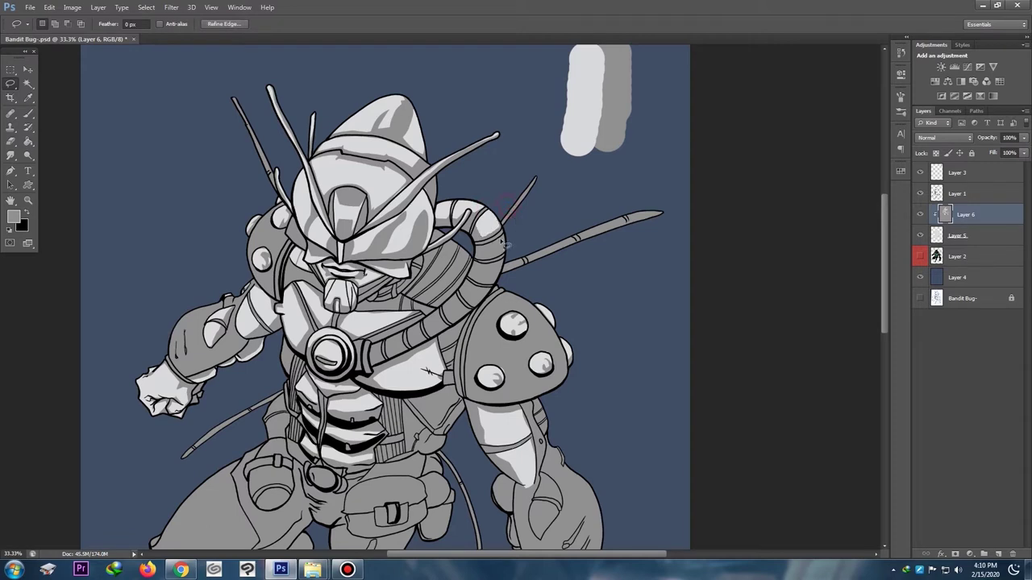
mouse_move(483, 247)
mouse_down()
mouse_move(504, 260)
mouse_move(518, 235)
mouse_move(476, 282)
mouse_move(497, 280)
mouse_move(510, 248)
mouse_up()
key(Delete)
key(ctrl+d)
key(Delete)
key(ctrl+d)
key(ctrl+minus)
key(ctrl+minus)
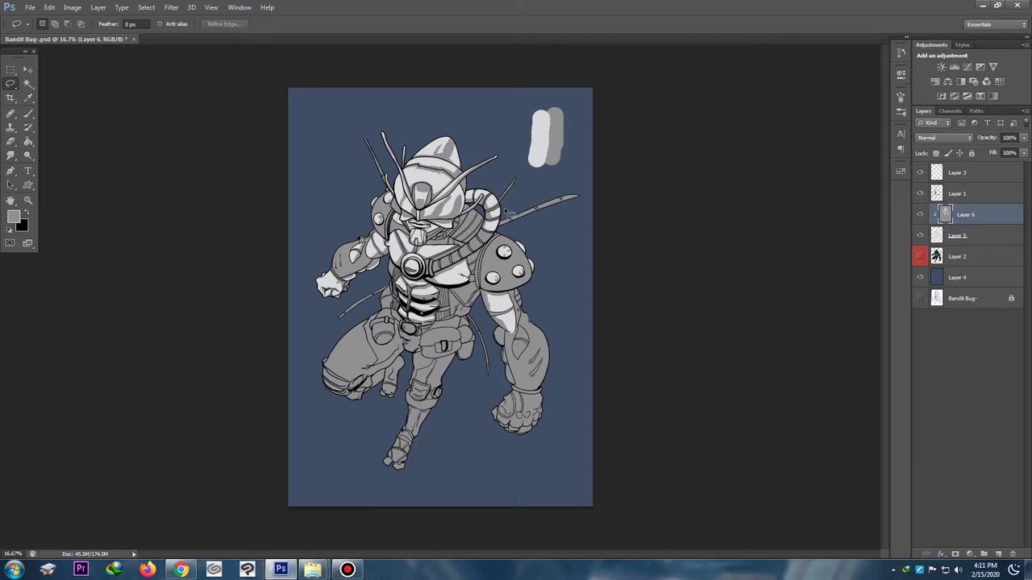
Step: Select the remaining gray with the Magic Wand and erase a highlight across the left shoulder pad with a 60 px Eraser
key(ctrl+plus)
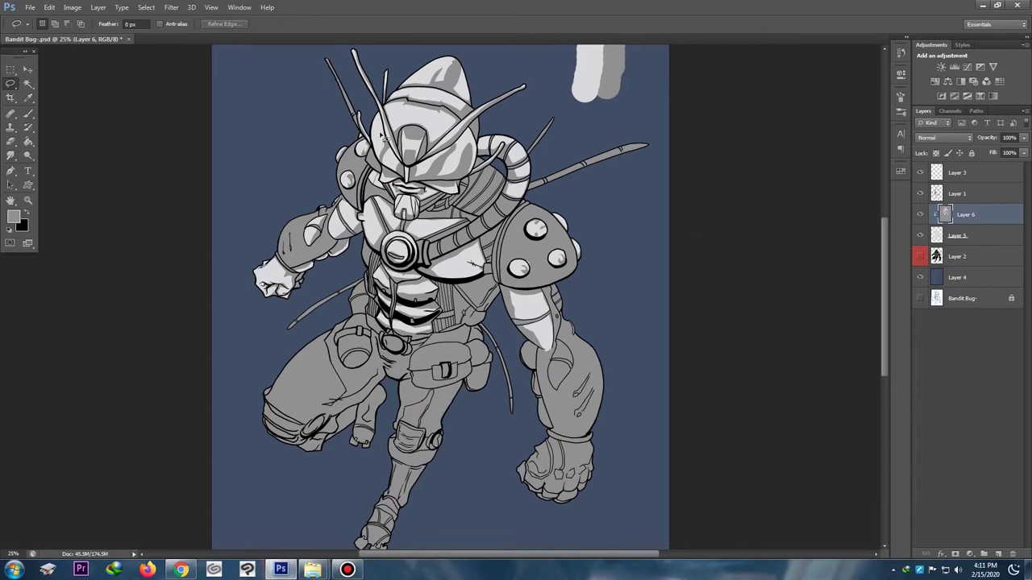
key(w)
click(345, 156)
key(e)
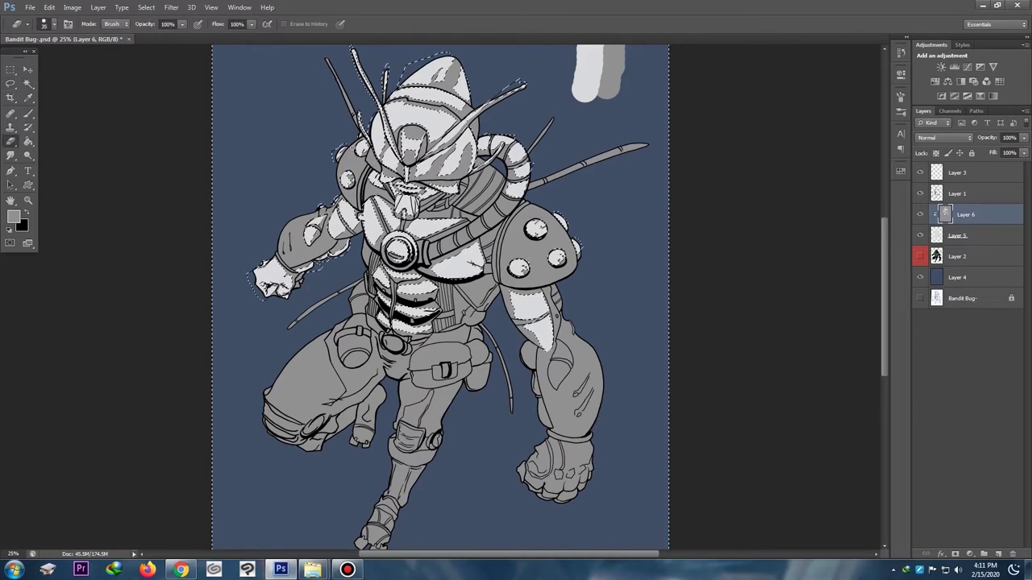
key(bracketright)
key(bracketright)
key(bracketright)
key(bracketright)
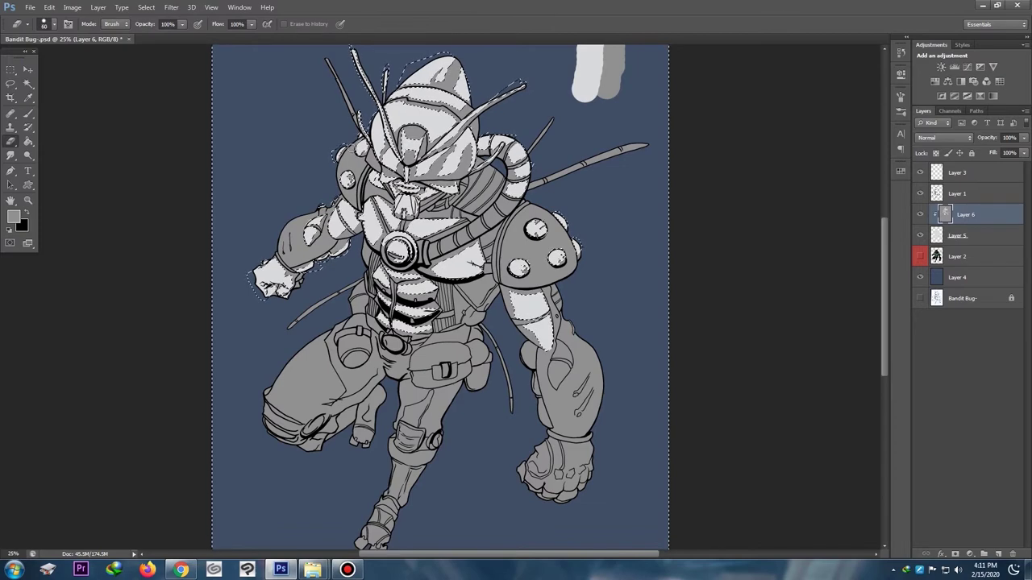
click(353, 146)
drag(353, 140, 344, 156)
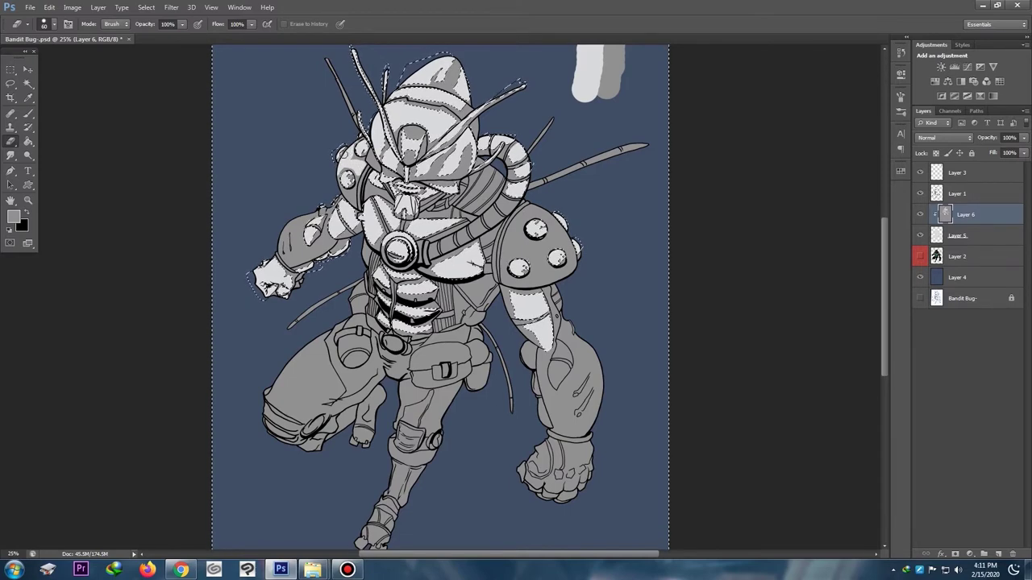
Step: Erase the gray across the right shoulder pad around its studs with a 90 px Eraser
key(b)
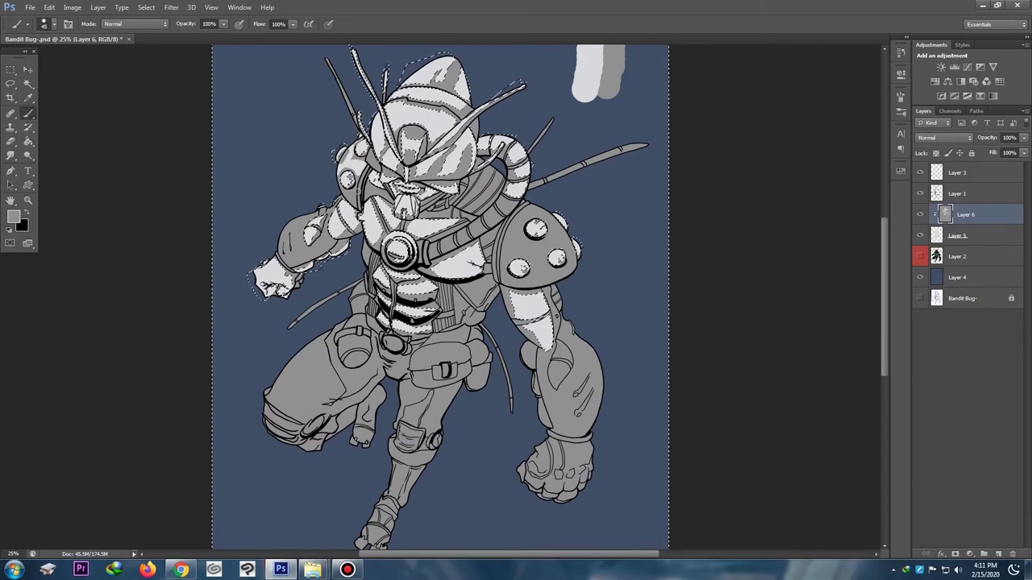
key(e)
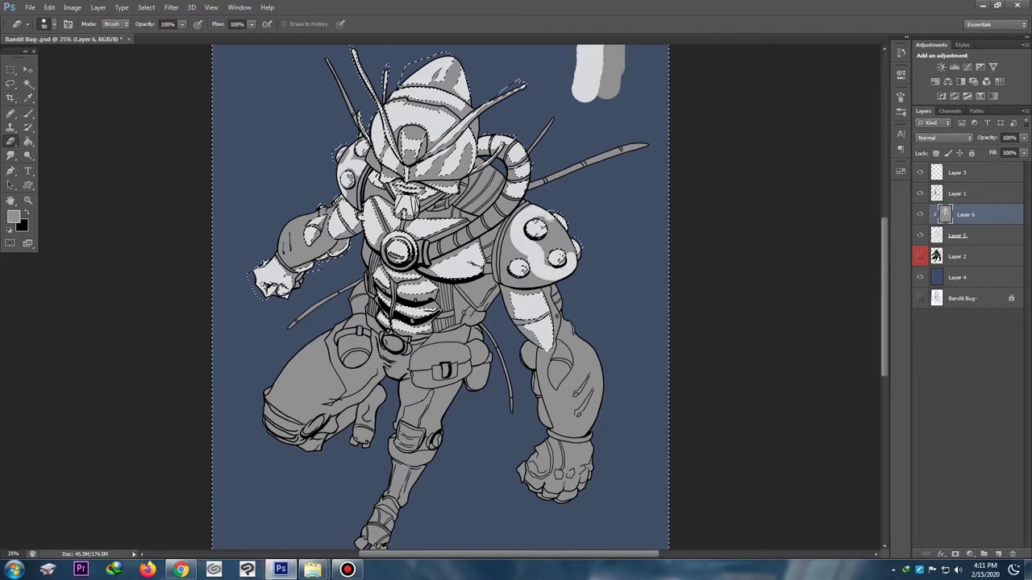
drag(537, 246, 563, 242)
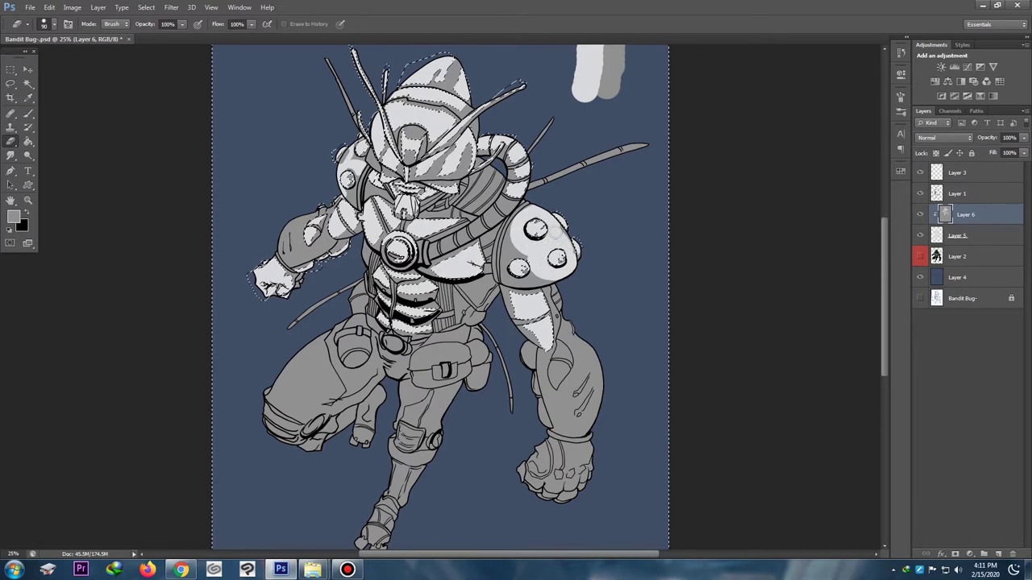
Step: Paint gray shadows beneath the studs on the right shoulder pad with a larger Brush, undo the last stroke, and check the figure
click(28, 113)
key(bracketright)
key(bracketright)
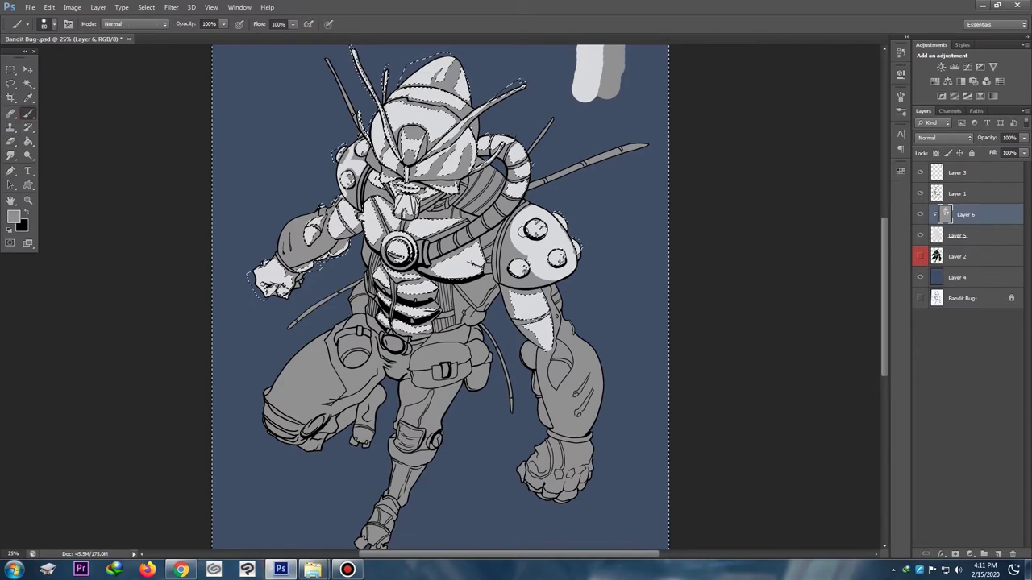
mouse_move(530, 229)
mouse_down()
mouse_move(532, 248)
mouse_move(546, 237)
mouse_move(548, 269)
mouse_up()
key(ctrl+z)
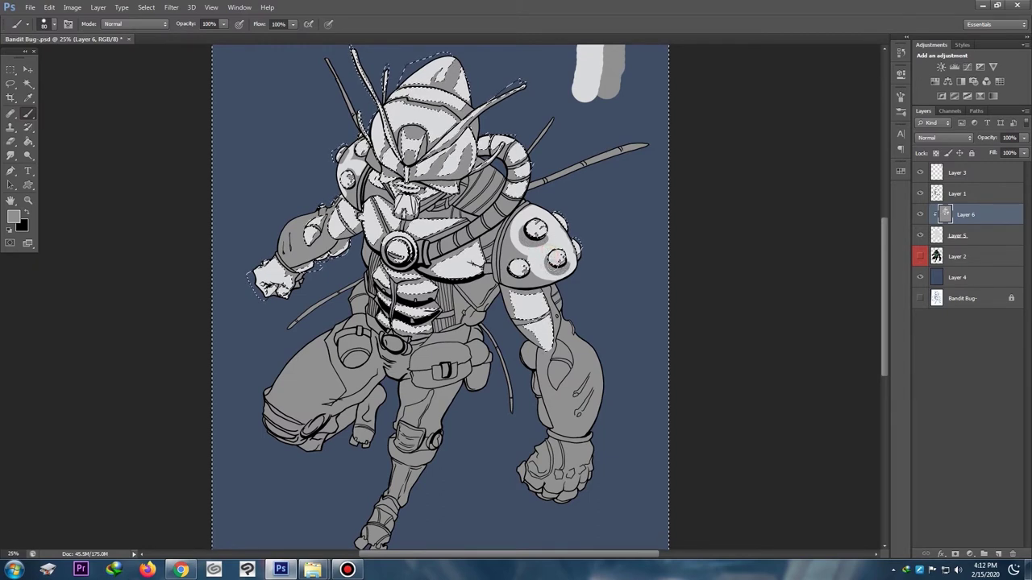
key(ctrl+minus)
key(ctrl+minus)
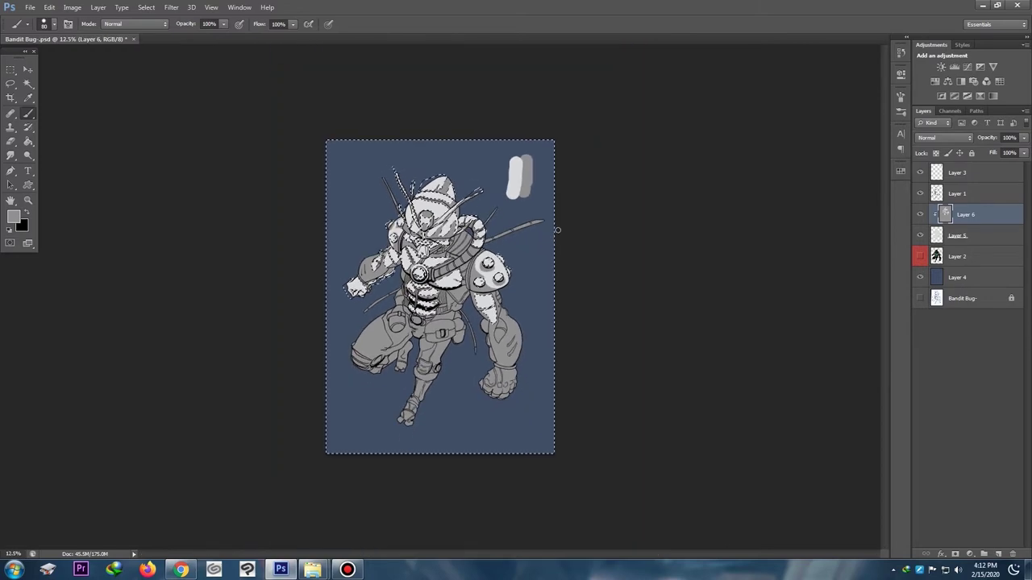
key(ctrl+plus)
key(ctrl+plus)
key(ctrl+plus)
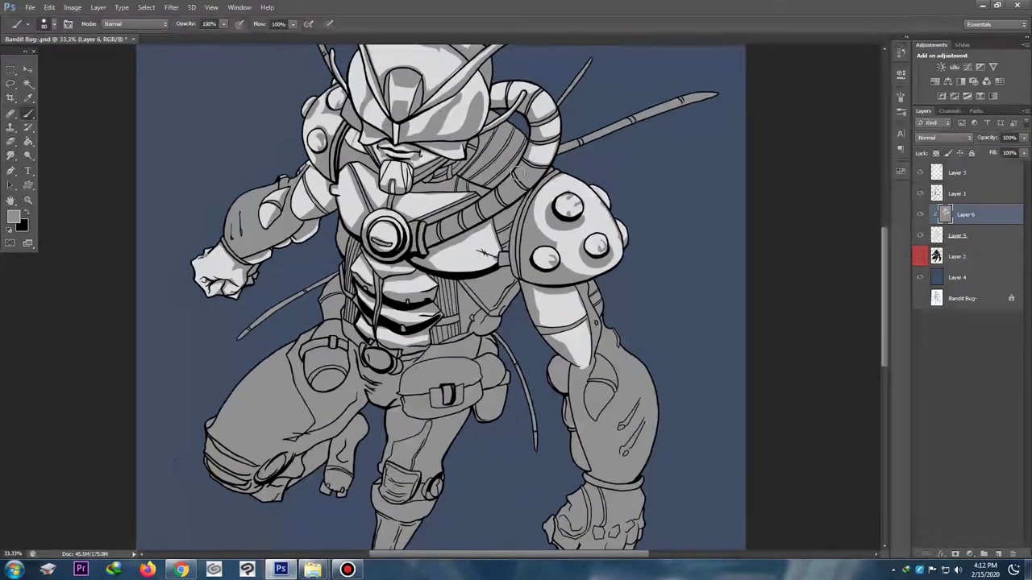
Step: Lasso and delete gray from the neck and collar areas on both sides of the face beneath the helmet
drag(519, 174, 450, 332)
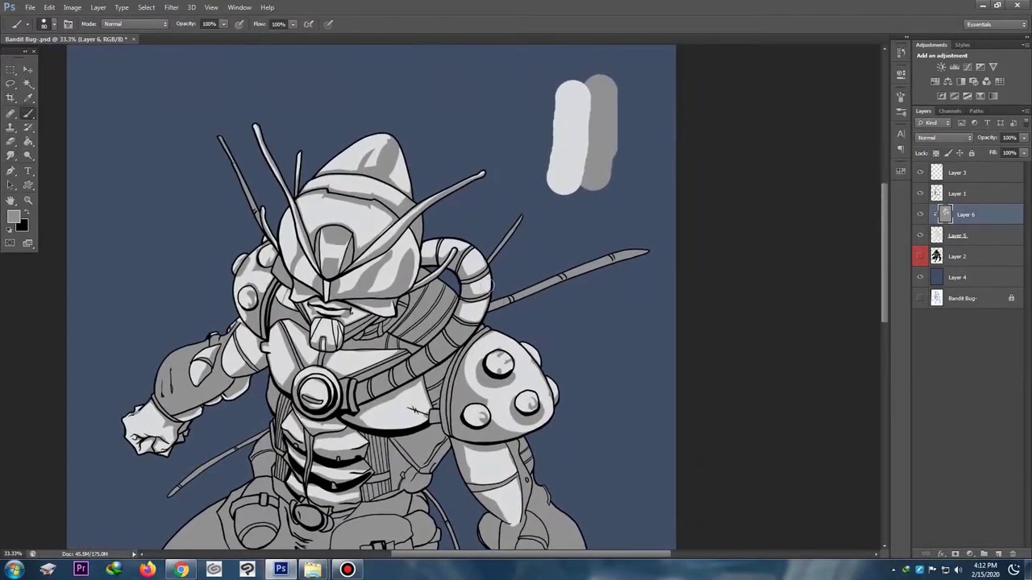
key(l)
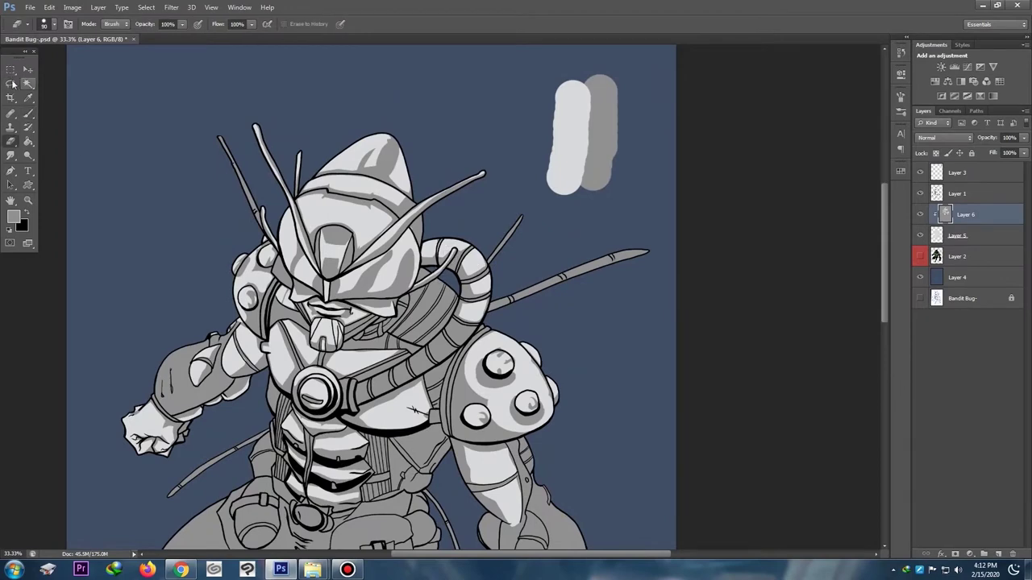
key(ctrl+plus)
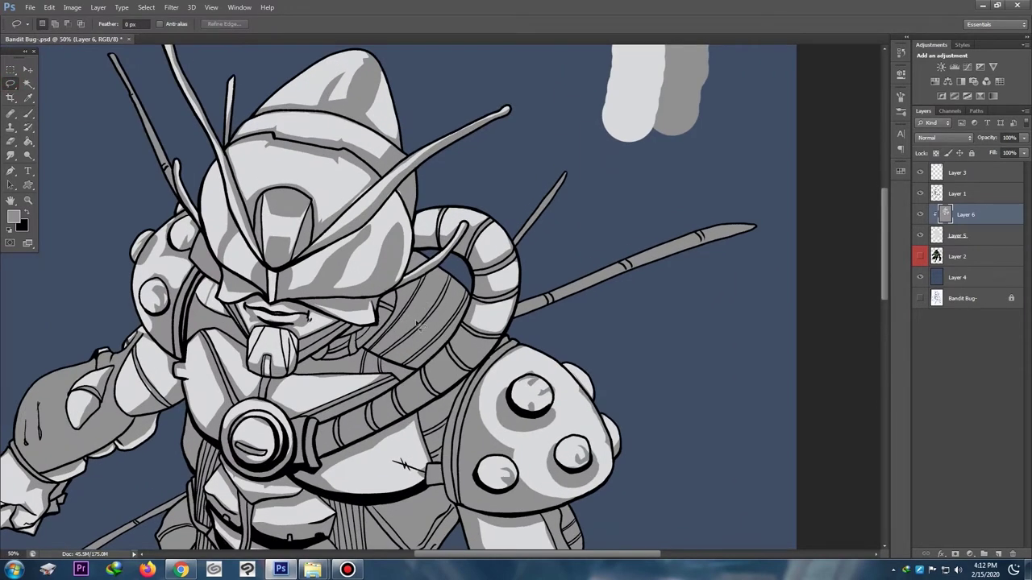
mouse_move(336, 349)
mouse_down()
mouse_move(318, 361)
mouse_move(308, 343)
mouse_move(345, 326)
mouse_move(302, 353)
mouse_move(340, 329)
mouse_up()
key(Delete)
click(355, 320)
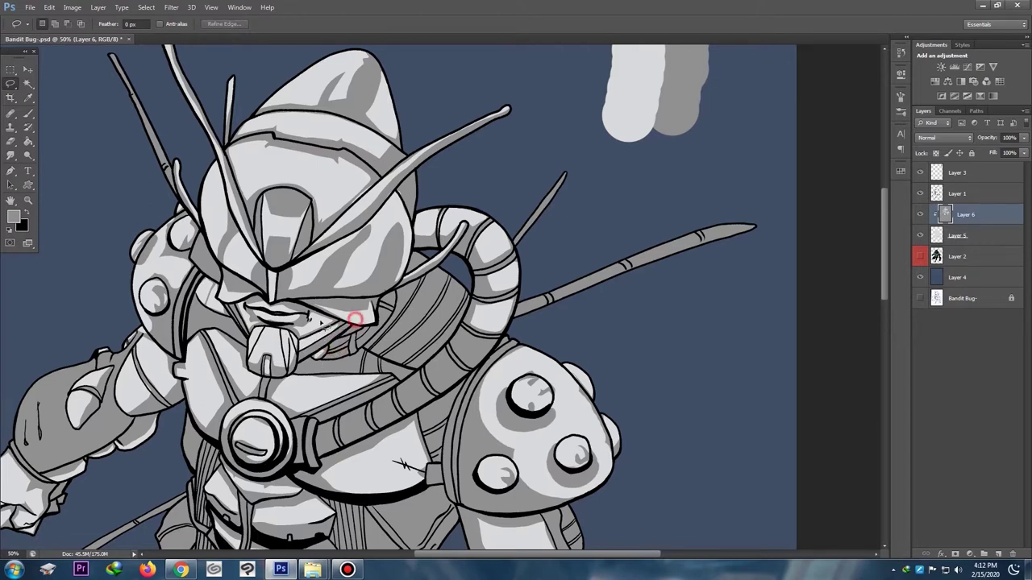
mouse_move(234, 305)
mouse_down()
mouse_move(251, 339)
mouse_move(242, 308)
mouse_up()
Step: Cut jagged highlights into the bands of the padded roll behind the helmet with the Lasso, and save the document
click(427, 279)
click(453, 279)
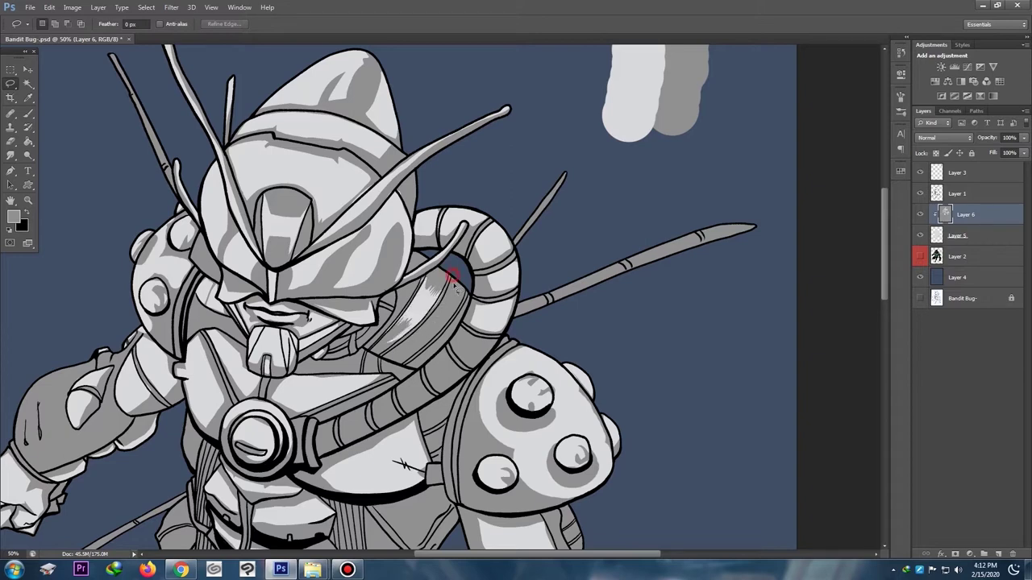
mouse_move(444, 292)
mouse_down()
mouse_move(409, 343)
mouse_move(428, 344)
mouse_move(415, 359)
mouse_move(447, 337)
mouse_move(443, 300)
mouse_up()
key(Delete)
click(469, 284)
key(ctrl+minus)
key(ctrl+minus)
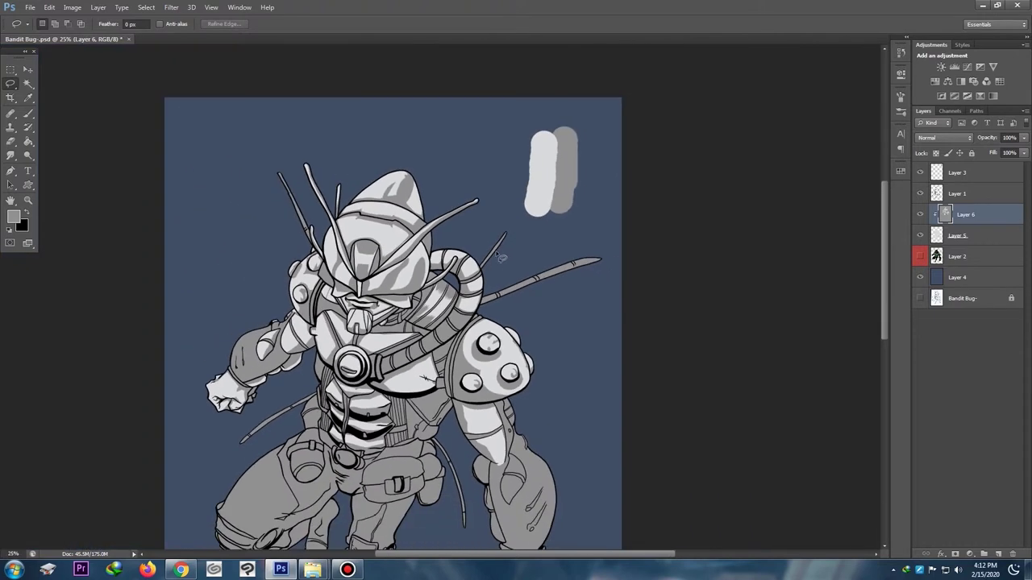
key(ctrl+s)
click(347, 570)
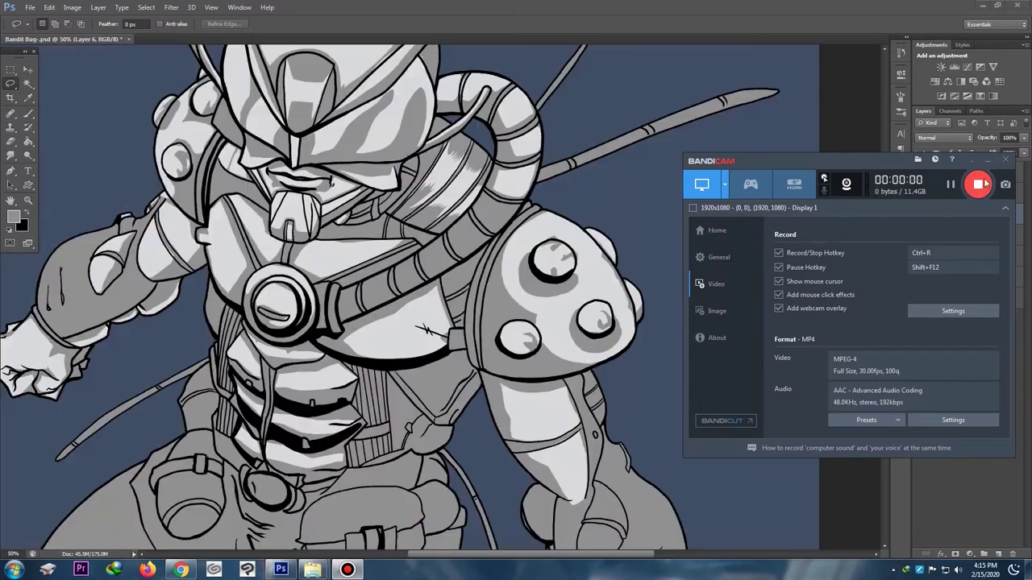
click(986, 184)
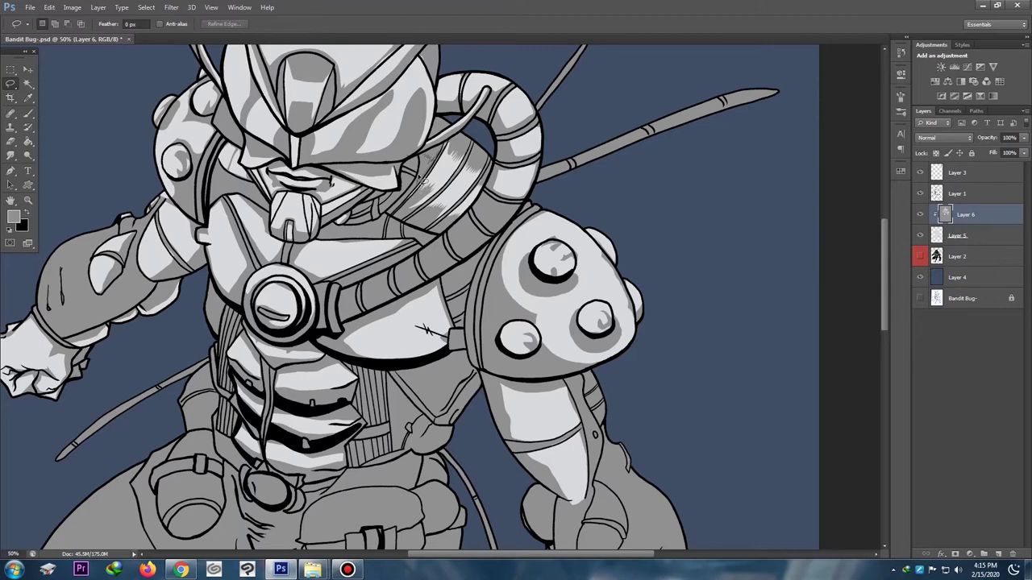
Step: Lasso and delete gray on the part of the padded roll closest to the helmet, and view the whole figure
key(Delete)
mouse_move(419, 177)
mouse_down()
mouse_move(438, 147)
mouse_move(423, 168)
mouse_move(413, 164)
mouse_move(423, 174)
mouse_move(412, 165)
mouse_move(392, 210)
mouse_move(416, 190)
mouse_up()
key(ctrl+d)
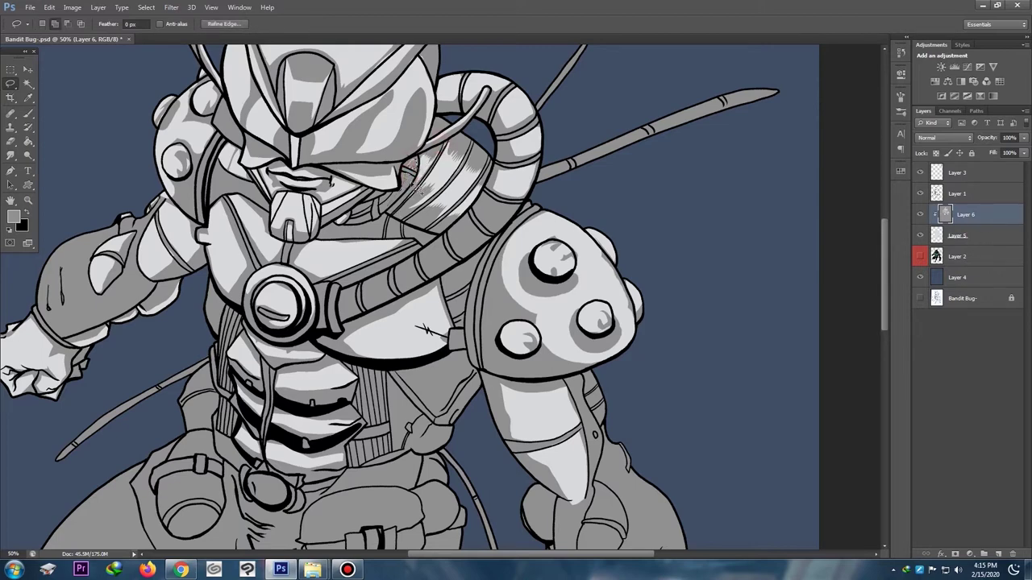
click(426, 168)
key(ctrl+0)
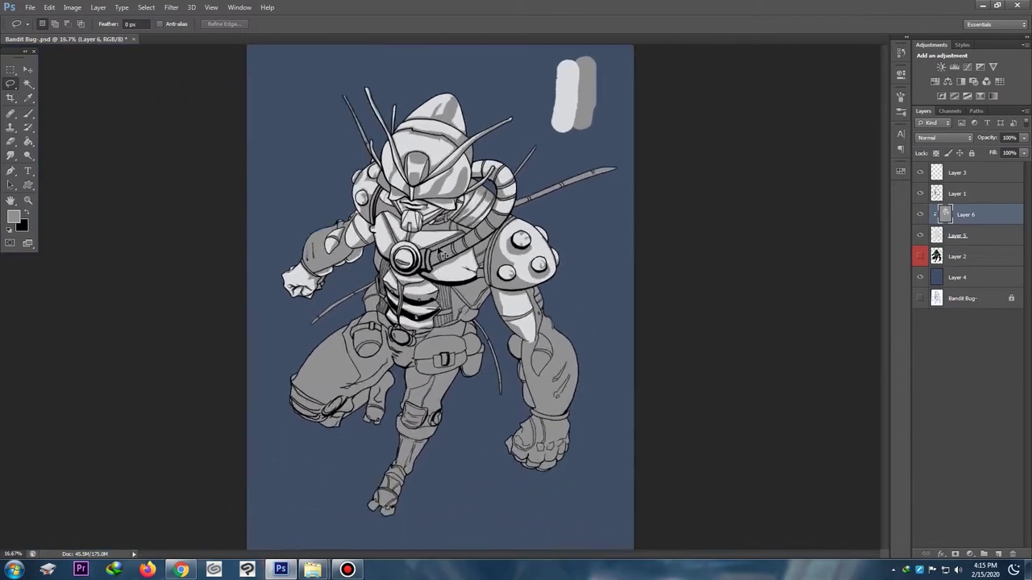
Step: Lasso and delete a jagged highlight on the small band between the padded roll and the chest hose
key(ctrl+plus)
key(ctrl+plus)
key(ctrl+plus)
drag(415, 292, 460, 339)
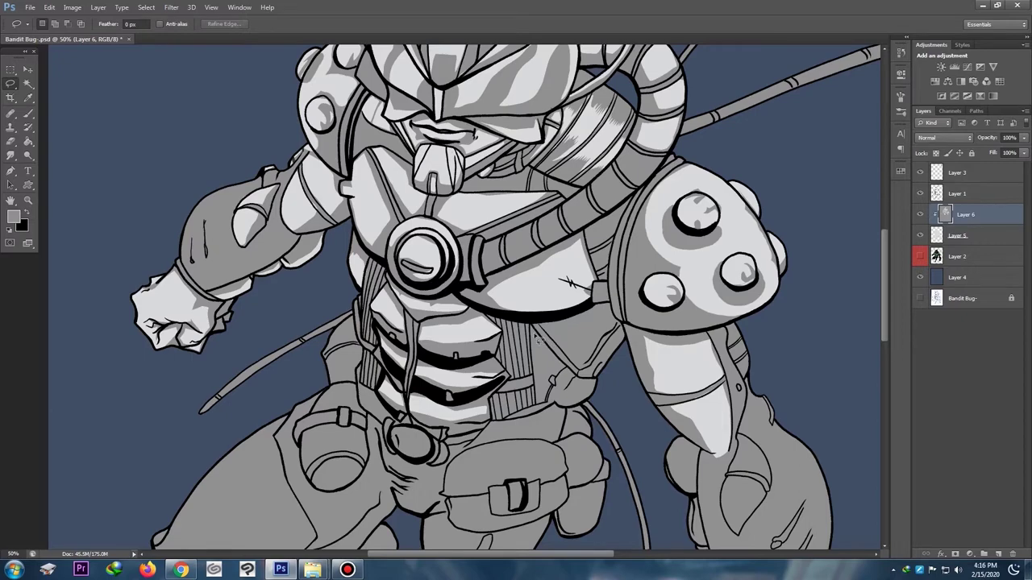
drag(329, 386, 415, 321)
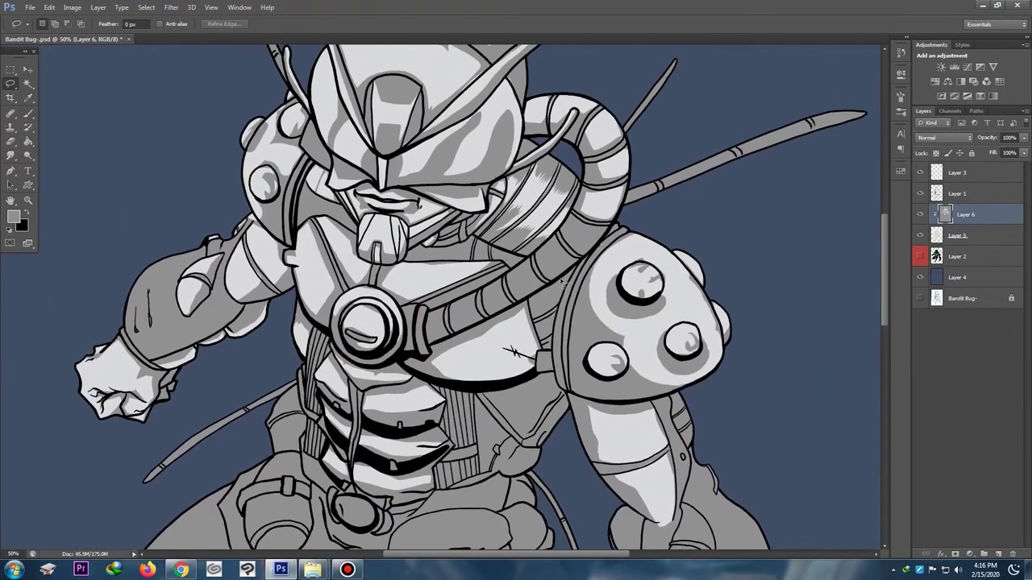
key(ctrl+plus)
drag(408, 218, 466, 259)
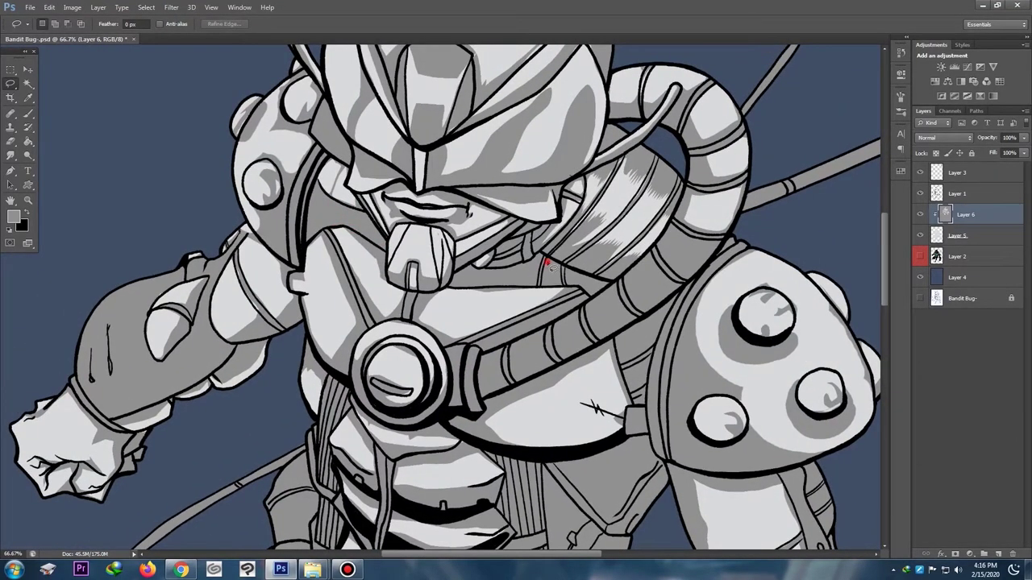
mouse_move(547, 262)
mouse_down()
mouse_move(549, 279)
mouse_move(559, 271)
mouse_move(547, 264)
mouse_move(595, 287)
mouse_up()
key(Delete)
click(572, 263)
Step: Cut jagged highlights into the banded strip between the chest hose and the right shoulder pad
mouse_move(641, 318)
mouse_down()
mouse_move(621, 334)
mouse_move(634, 355)
mouse_move(623, 365)
mouse_move(651, 351)
mouse_move(642, 320)
mouse_up()
key(Delete)
click(684, 299)
key(ctrl+minus)
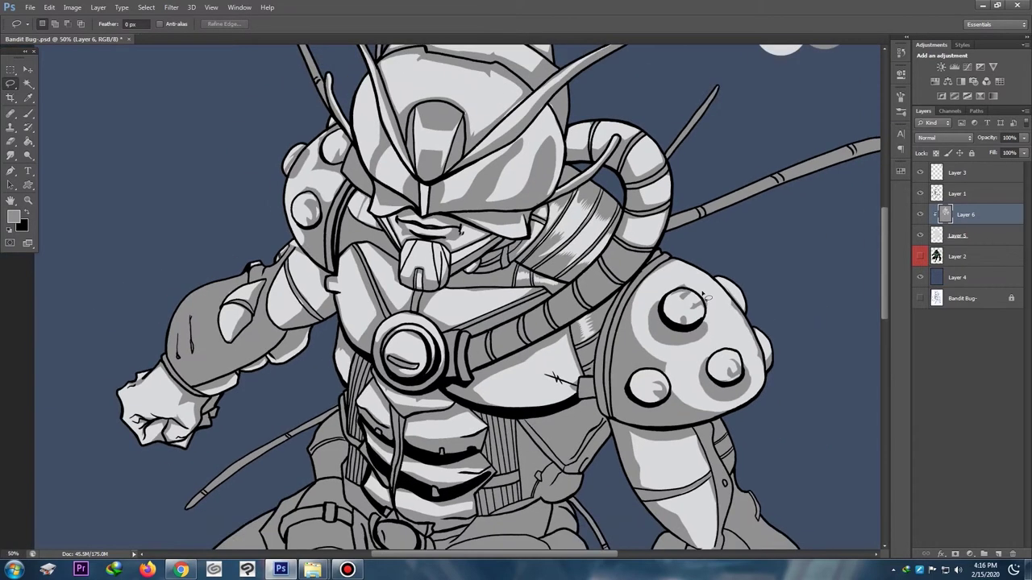
key(ctrl+minus)
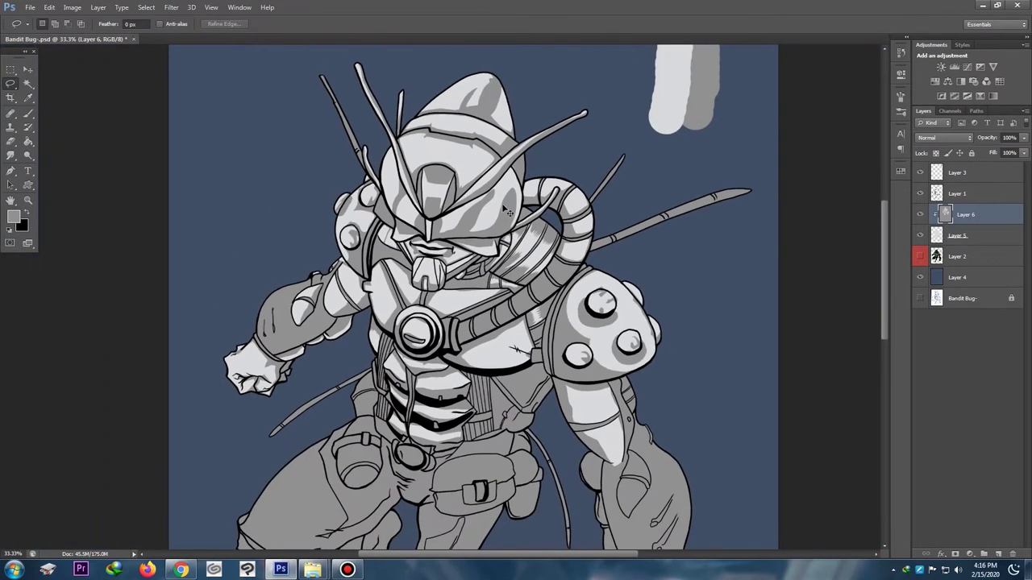
key(ctrl+plus)
key(ctrl+plus)
mouse_move(642, 350)
mouse_down()
mouse_move(626, 348)
mouse_move(606, 373)
mouse_move(618, 368)
mouse_move(625, 327)
mouse_move(615, 332)
mouse_up()
key(Delete)
click(646, 329)
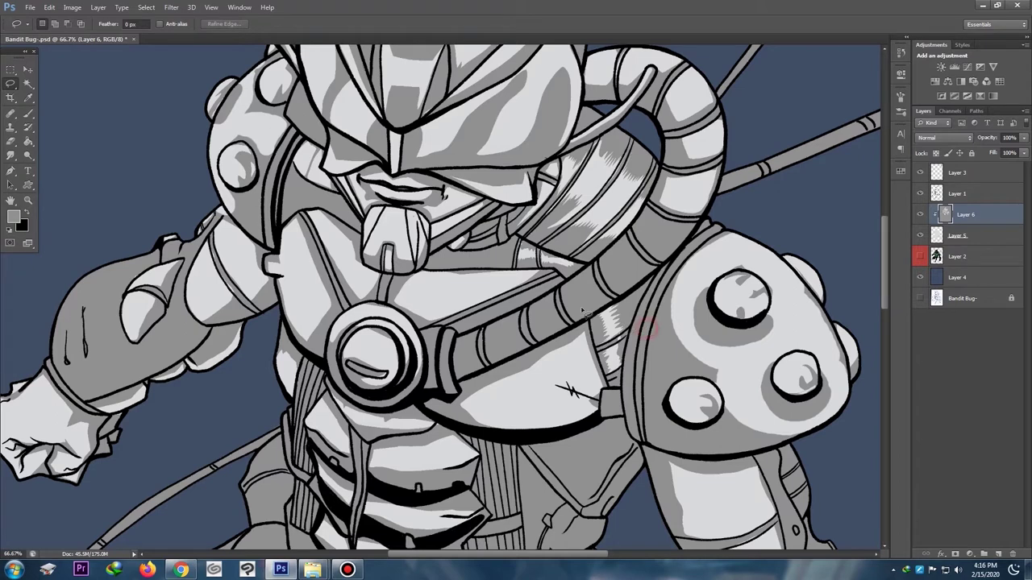
Step: Lasso and delete a jagged highlight along the collar band beneath the chin, and check the whole figure
drag(424, 219, 484, 254)
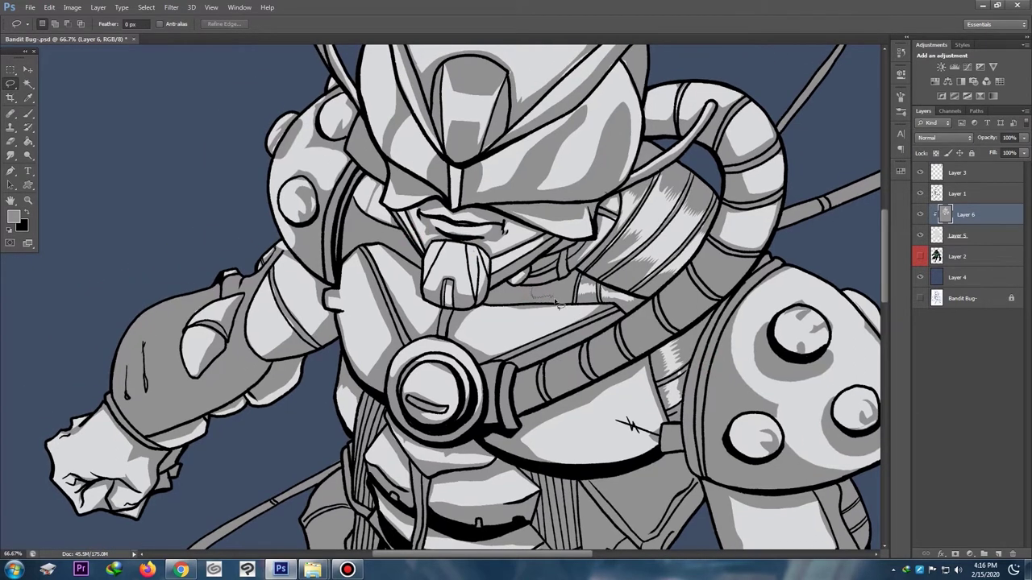
mouse_move(555, 301)
mouse_down()
mouse_move(560, 286)
mouse_move(533, 282)
mouse_up()
key(Delete)
key(ctrl+d)
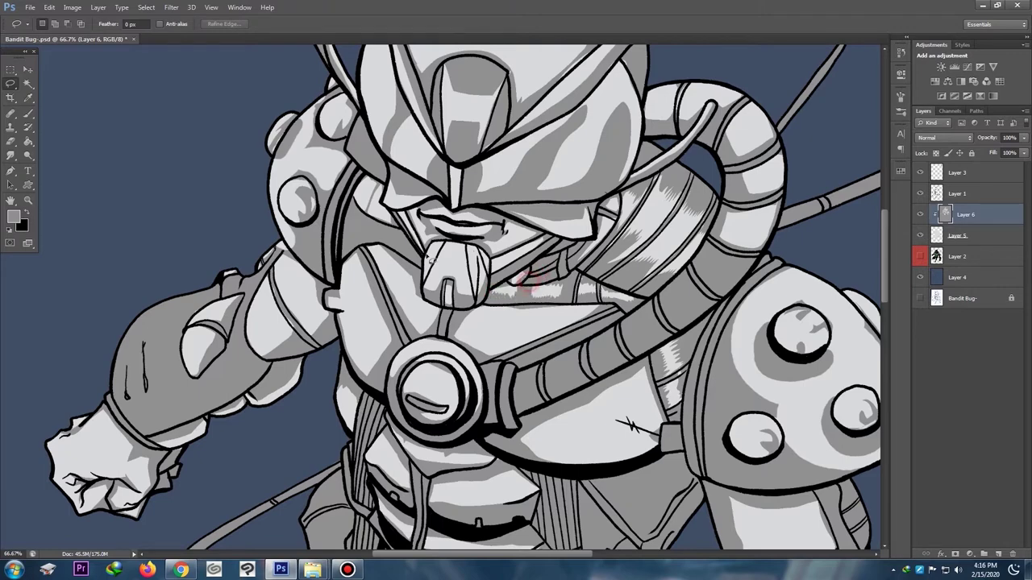
key(ctrl+minus)
key(ctrl+minus)
key(ctrl+minus)
key(ctrl+minus)
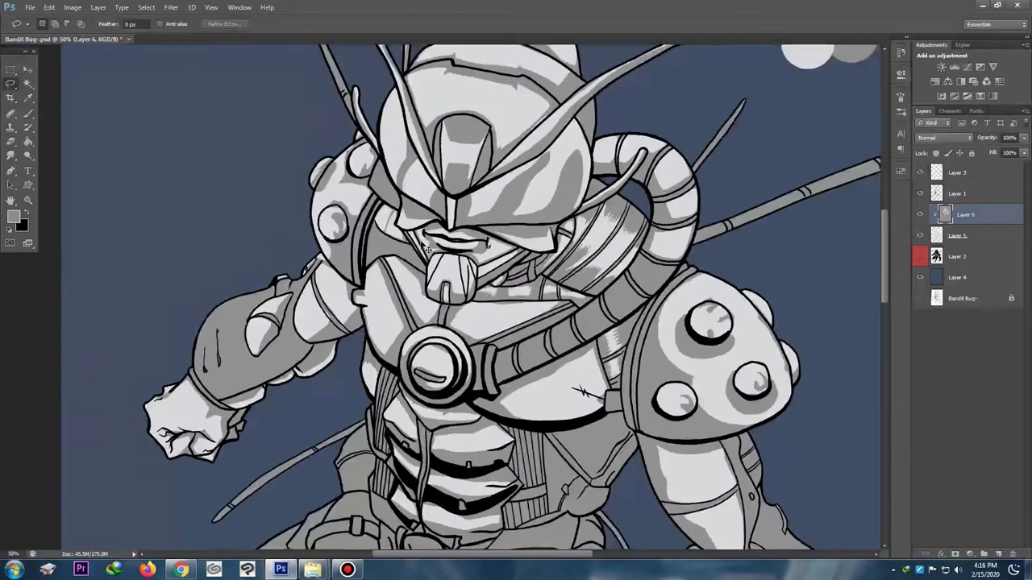
scroll(442, 210, up, 3)
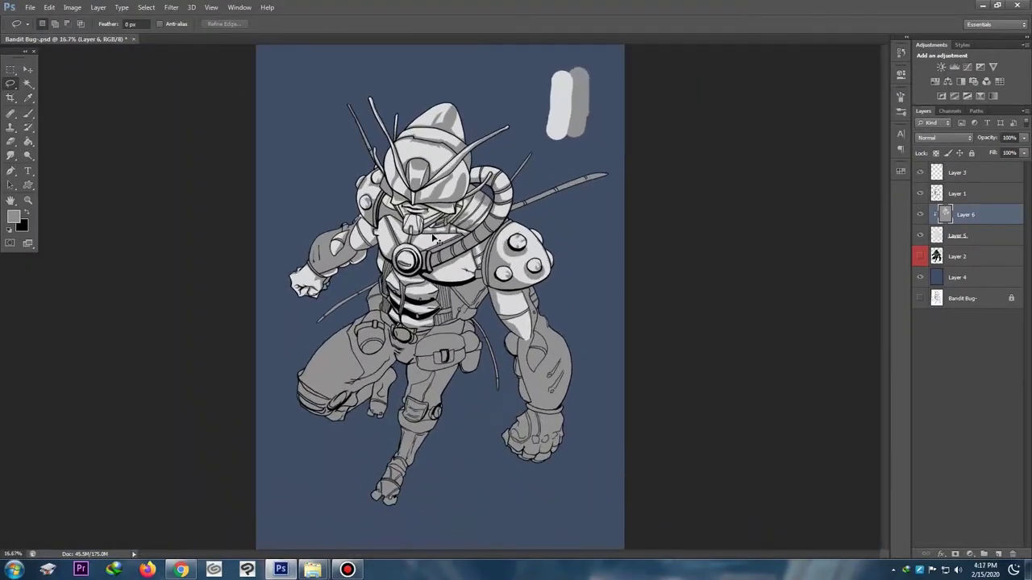
Step: Lasso the lower edges of both chest plates, brush gray shadows inside the selection, and deselect
mouse_move(427, 236)
mouse_down()
mouse_move(530, 247)
mouse_move(485, 264)
mouse_move(403, 246)
mouse_move(442, 235)
mouse_up()
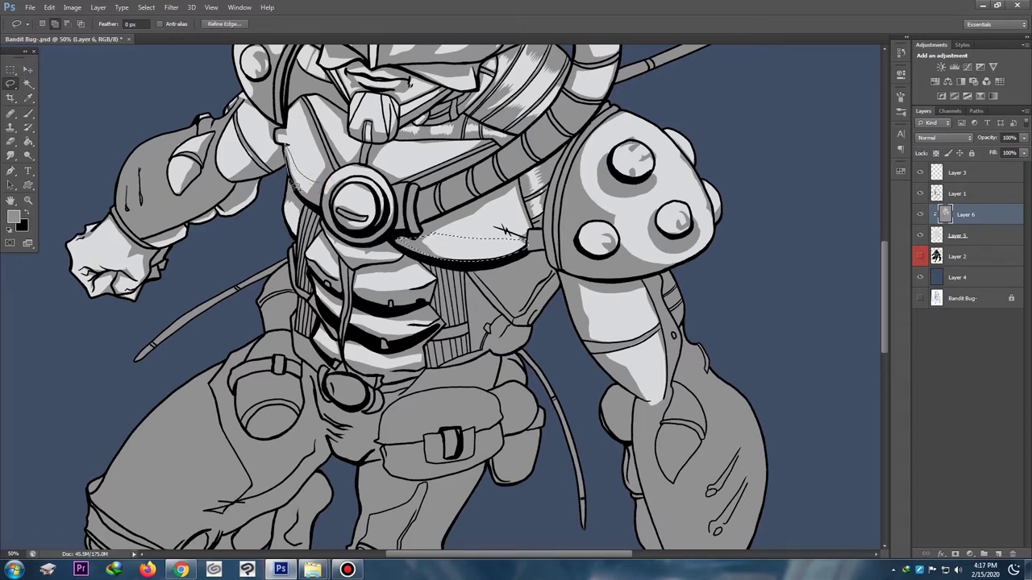
mouse_move(294, 186)
mouse_down()
mouse_move(309, 205)
mouse_move(331, 197)
mouse_move(308, 187)
mouse_move(283, 141)
mouse_up()
key(b)
drag(406, 237, 472, 253)
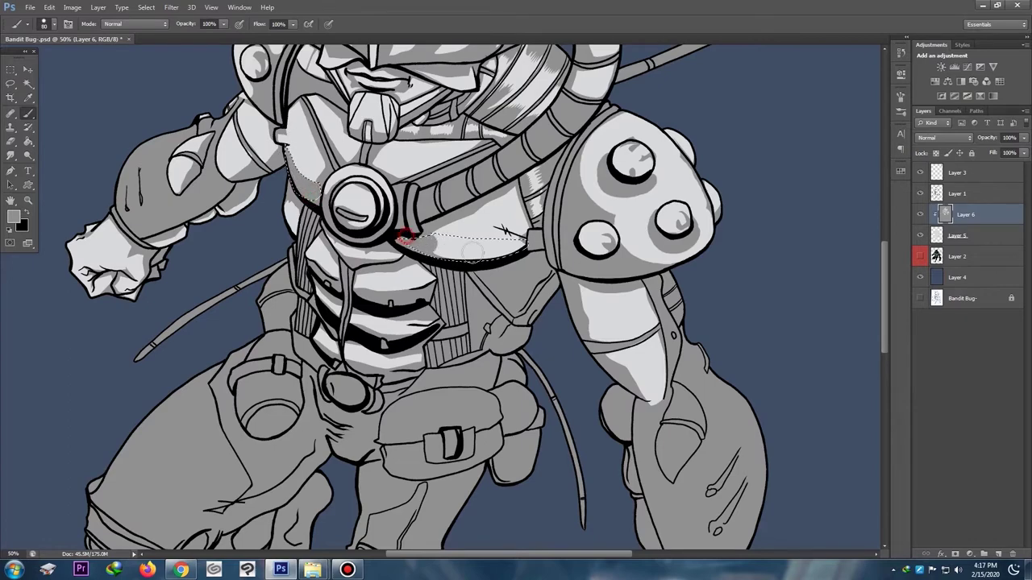
key(ctrl+d)
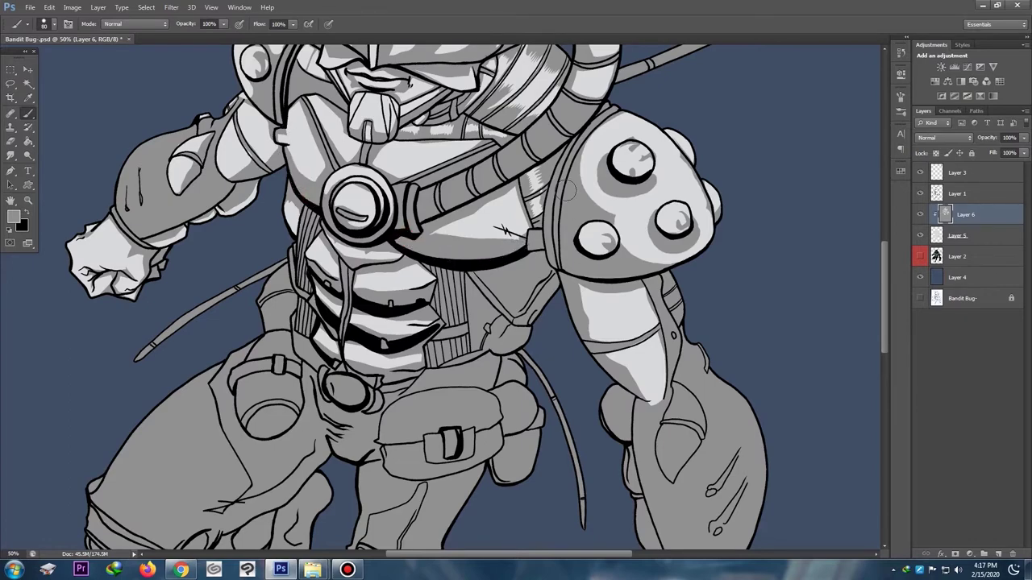
key(ctrl+minus)
key(ctrl+minus)
key(ctrl+minus)
key(ctrl+plus)
key(ctrl+plus)
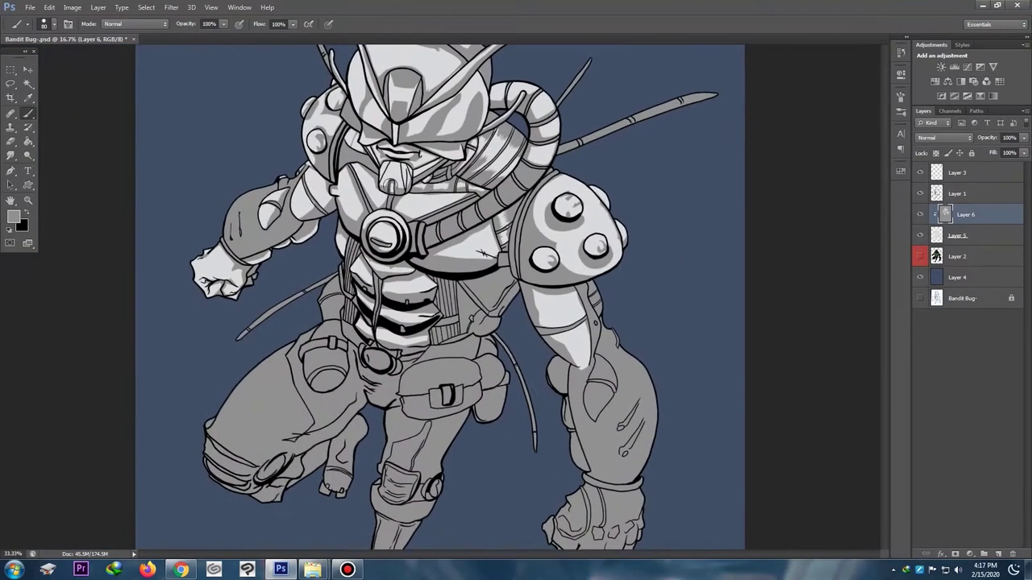
Step: Lasso and delete the gray along the upper outer edge of the left forearm
key(l)
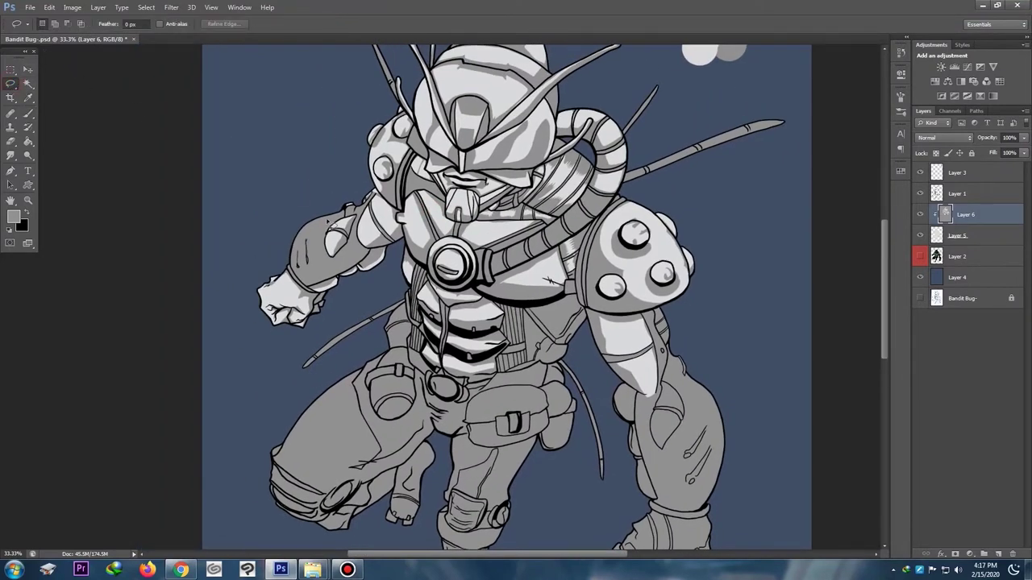
drag(334, 212, 344, 223)
mouse_move(294, 281)
mouse_down()
mouse_move(283, 251)
mouse_move(346, 210)
mouse_up()
key(Delete)
key(ctrl+d)
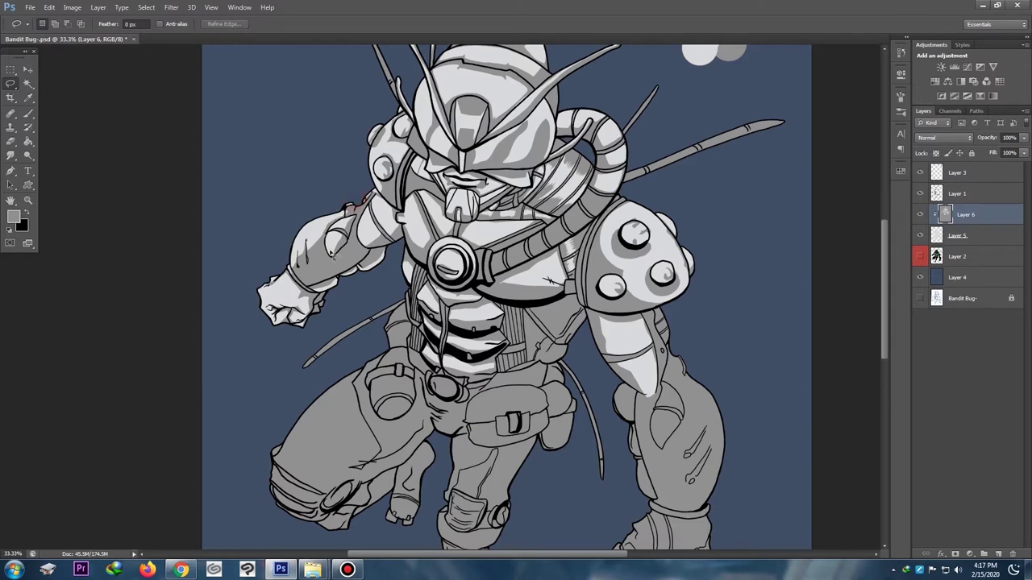
Step: Cut highlight strips along the underside and wrist end of the left forearm, and check the whole figure
mouse_move(323, 245)
mouse_down()
mouse_move(305, 258)
mouse_move(365, 256)
mouse_move(360, 242)
mouse_move(321, 281)
mouse_move(348, 277)
mouse_move(364, 257)
mouse_up()
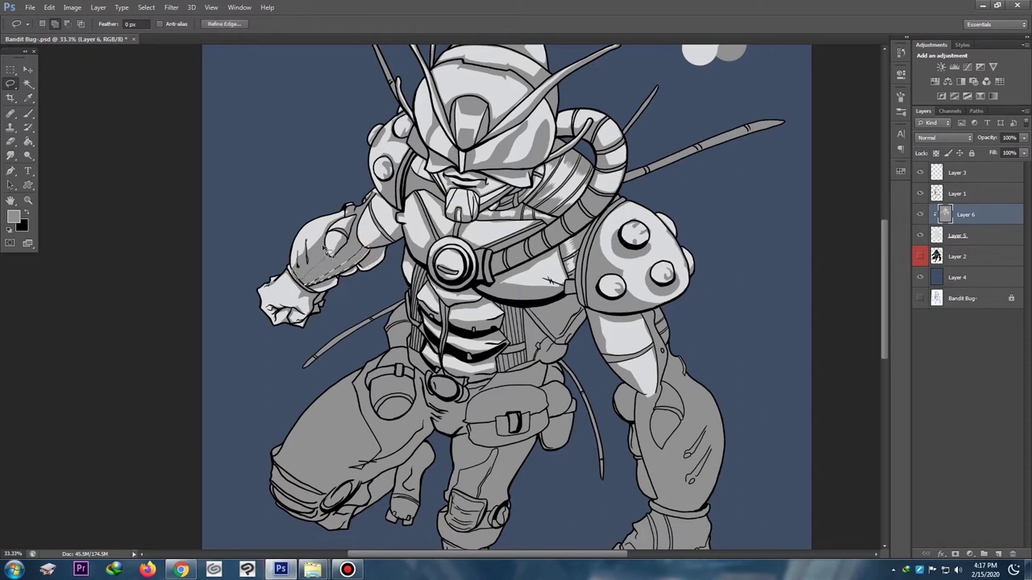
drag(298, 273, 321, 256)
key(Delete)
key(ctrl+d)
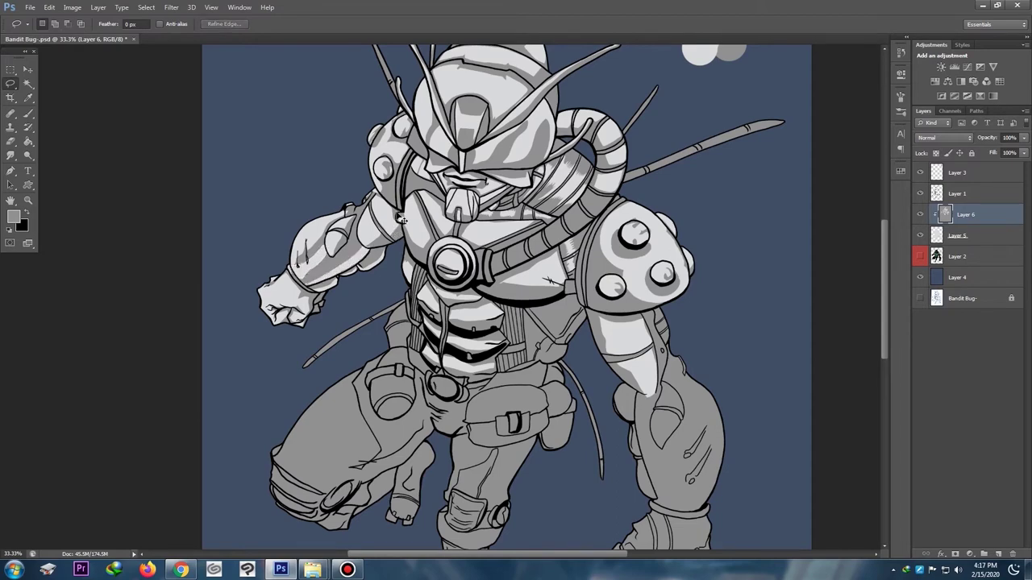
key(ctrl+minus)
key(ctrl+minus)
key(ctrl+minus)
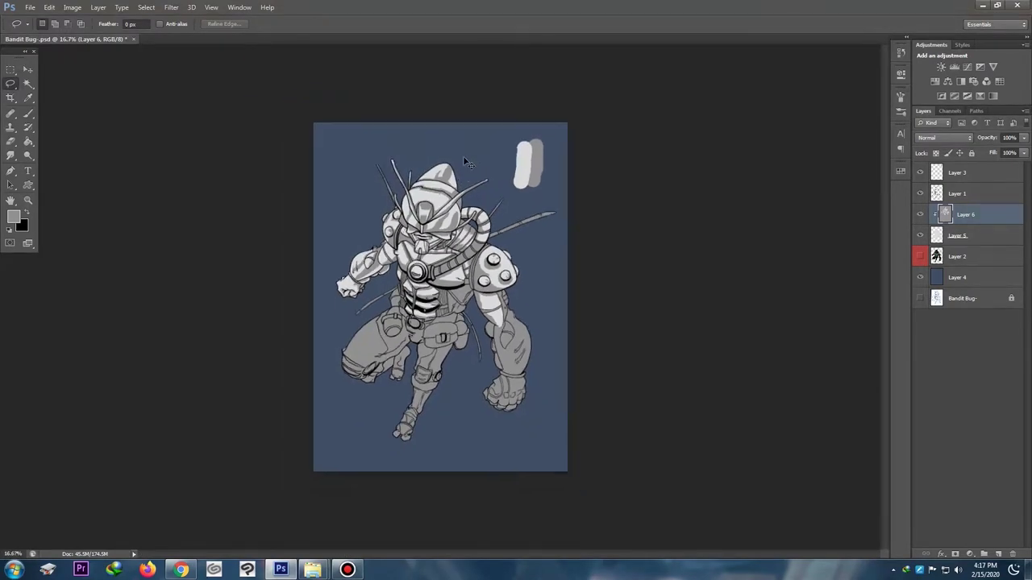
Step: Lasso and delete gray on the side of the torso and its pouch beneath the right chest plate
key(ctrl+plus)
key(ctrl+plus)
mouse_move(568, 382)
mouse_down()
mouse_move(558, 338)
mouse_move(598, 370)
mouse_up()
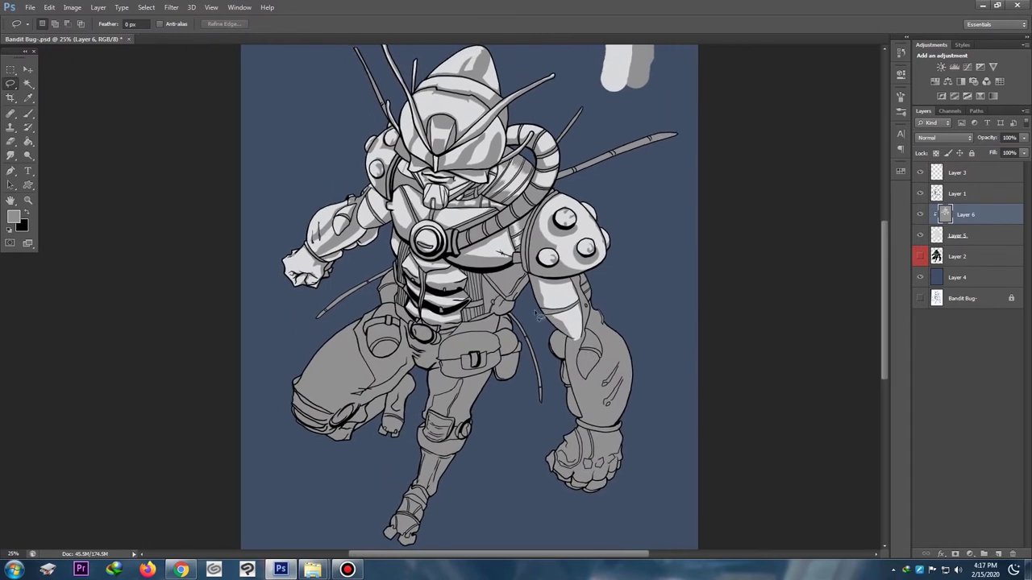
mouse_move(509, 274)
mouse_down()
mouse_move(493, 284)
mouse_move(529, 275)
mouse_move(483, 289)
mouse_move(498, 304)
mouse_up()
key(Delete)
key(ctrl+d)
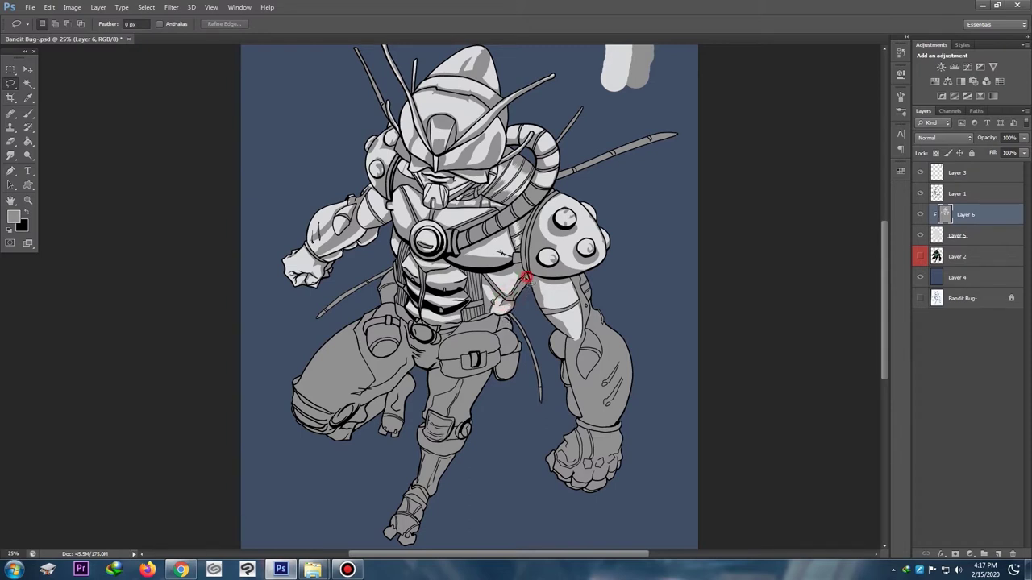
Step: Lasso and delete gray on the back of the right upper arm and on the left elbow area
mouse_move(582, 280)
mouse_down()
mouse_move(576, 267)
mouse_move(597, 296)
mouse_up()
key(Delete)
key(ctrl+d)
drag(375, 193, 363, 193)
key(Delete)
key(ctrl+d)
mouse_move(581, 283)
mouse_down()
mouse_move(578, 269)
mouse_move(586, 304)
mouse_move(594, 284)
mouse_up()
key(Delete)
key(ctrl+d)
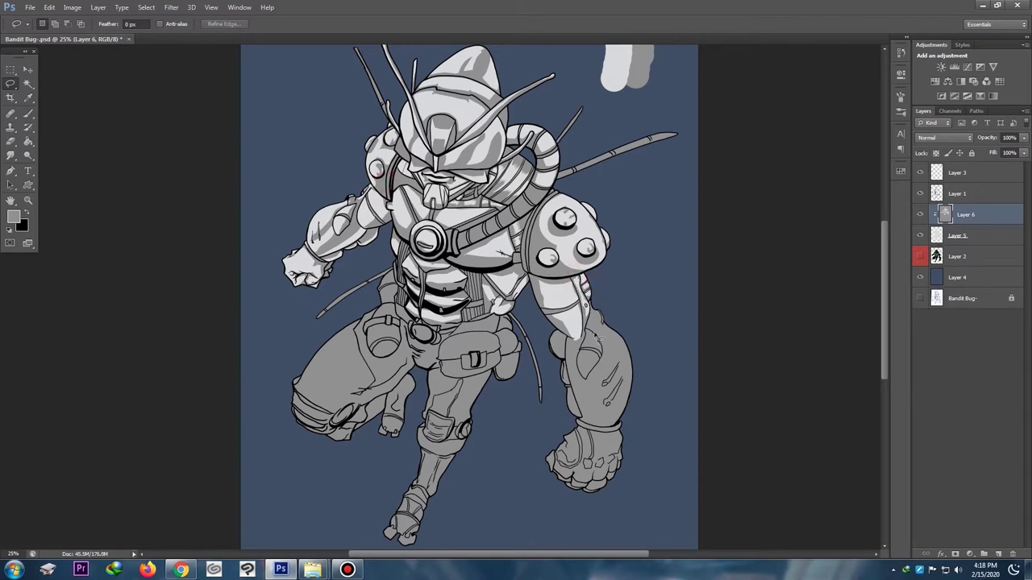
Step: Lasso and delete gray on the right forearm's inner plate, elbow bulge and inner edge
drag(587, 329, 588, 345)
key(Delete)
click(603, 331)
mouse_move(593, 332)
mouse_down()
mouse_move(539, 345)
mouse_move(566, 385)
mouse_move(556, 409)
mouse_up()
key(Delete)
key(ctrl+d)
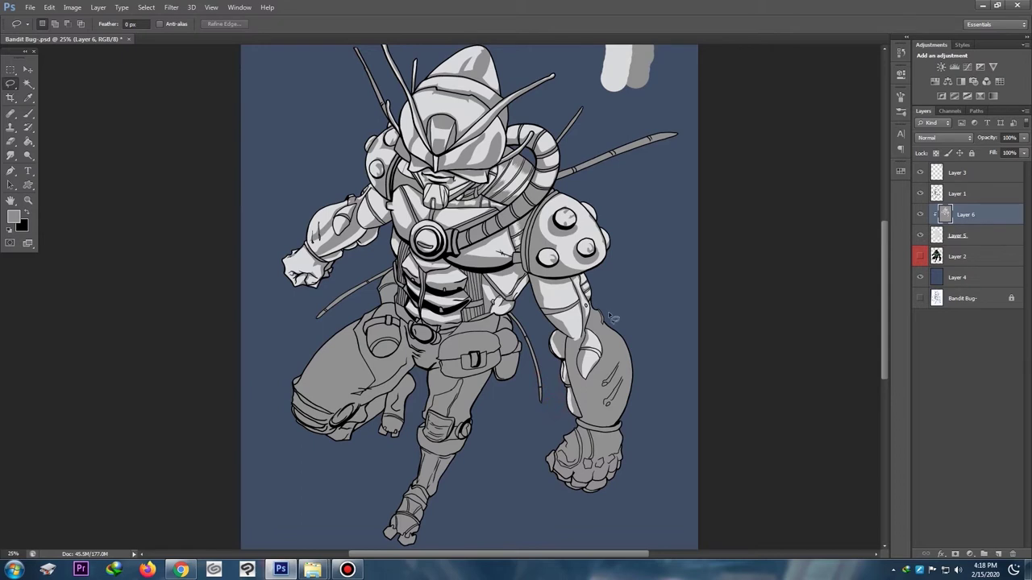
Step: Cut large highlights along the outer side of the right forearm and its wrist cuff
drag(605, 321, 607, 344)
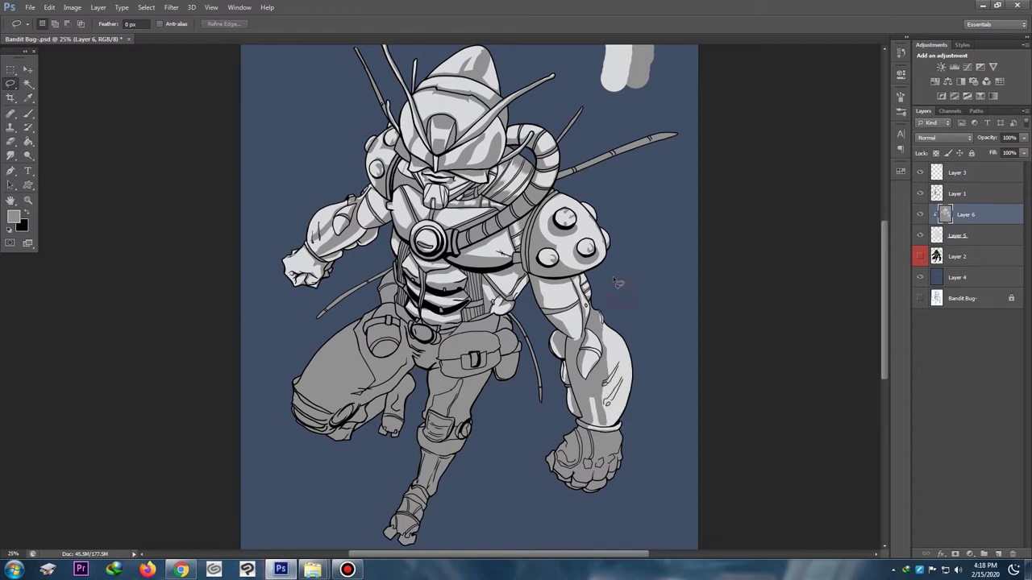
key(ctrl+minus)
key(ctrl+plus)
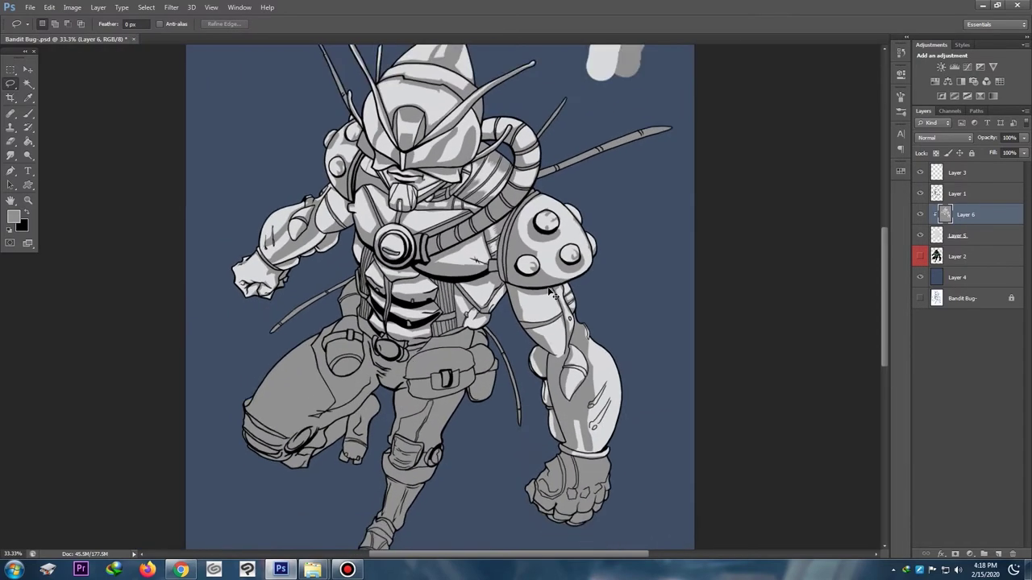
Step: Lasso and delete gray on the neck muscle between the left shoulder pad and the beard
key(ctrl+plus)
key(ctrl+plus)
drag(272, 69, 322, 234)
key(ctrl+plus)
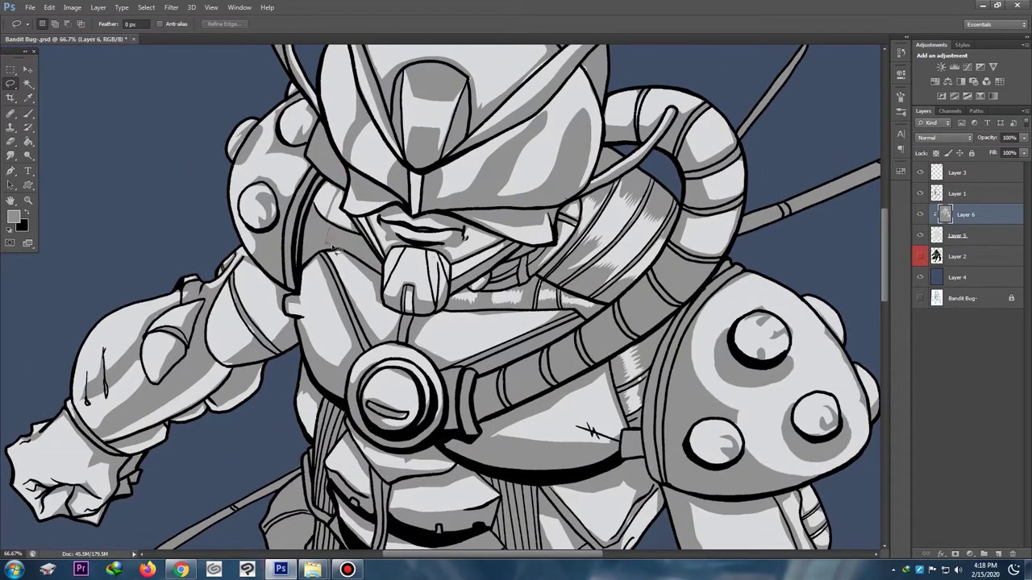
key(Delete)
mouse_move(353, 240)
mouse_down()
mouse_move(311, 222)
mouse_move(304, 248)
mouse_up()
key(ctrl+d)
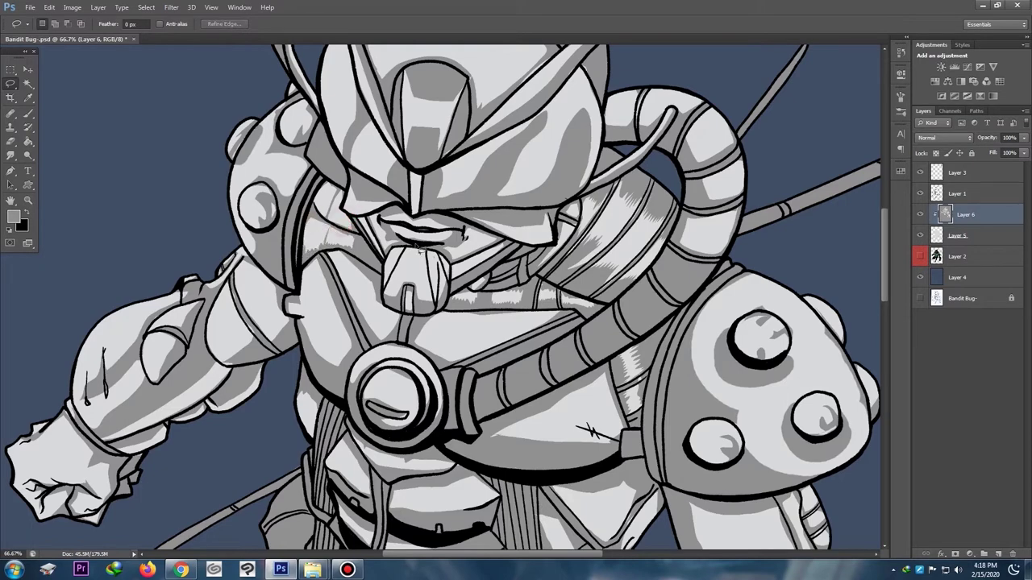
Step: Erase gray along the long segmented antenna behind the right shoulder and the thin antenna left of the helmet
key(ctrl+minus)
key(ctrl+minus)
key(ctrl+minus)
key(ctrl+minus)
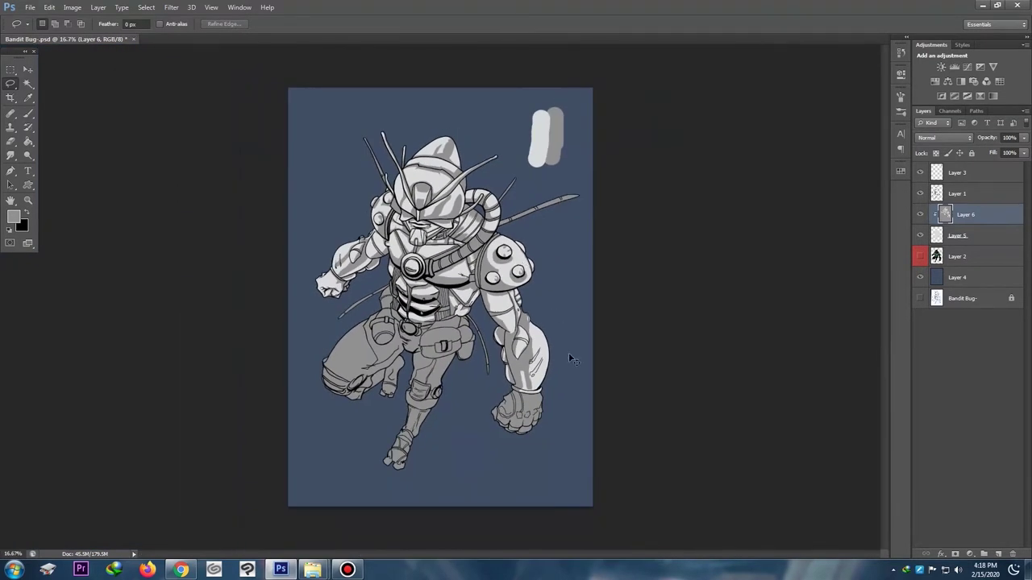
key(ctrl+plus)
mouse_move(506, 359)
mouse_down()
mouse_move(479, 348)
mouse_move(486, 403)
mouse_move(465, 419)
mouse_up()
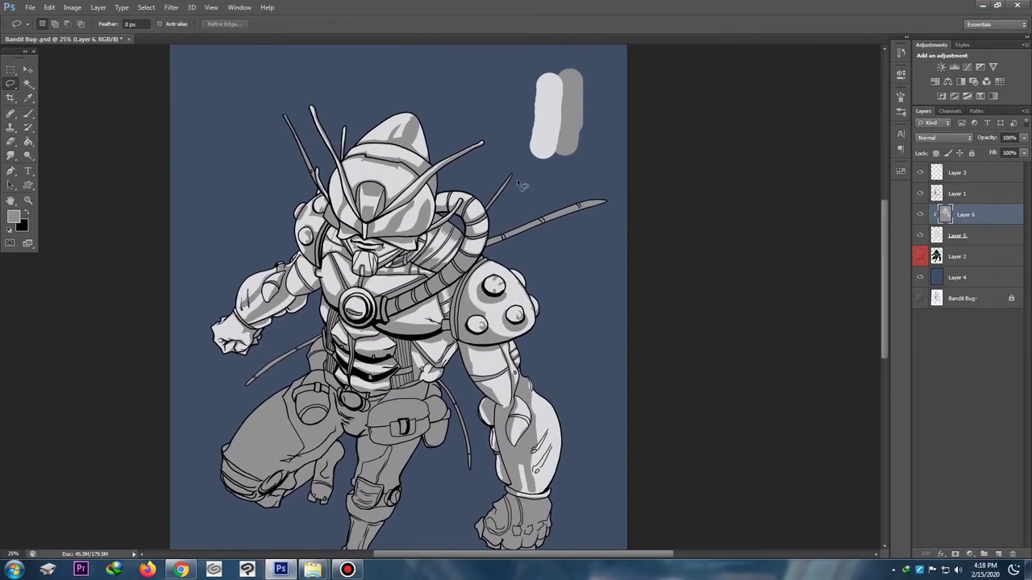
key(e)
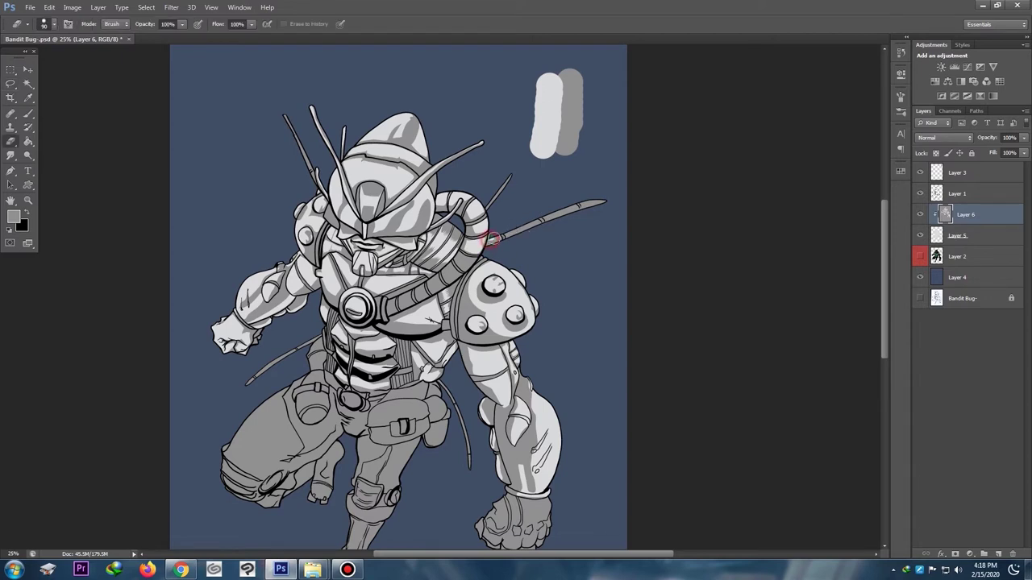
drag(488, 242, 610, 198)
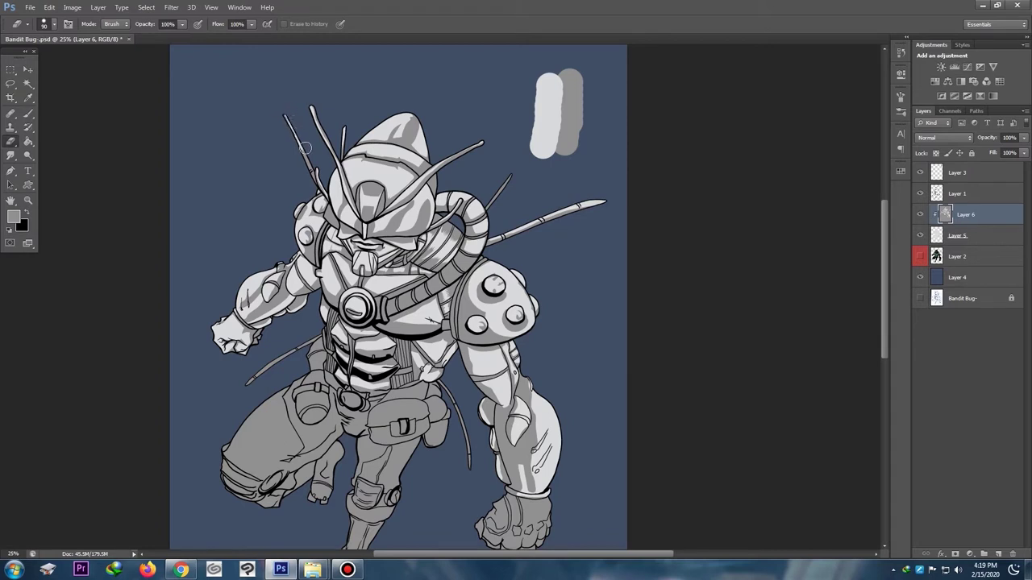
drag(371, 306, 336, 253)
Step: Lasso and delete gray on the segments of the hose running from the right shoulder to the round chest device
click(13, 84)
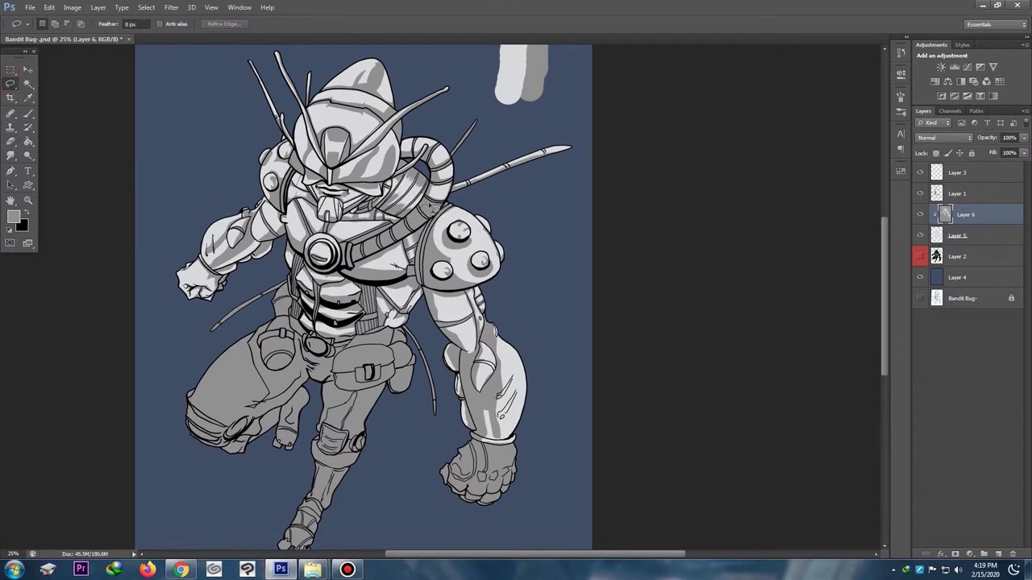
drag(433, 208, 416, 217)
drag(425, 207, 429, 208)
key(alt+BackSpace)
drag(443, 202, 439, 213)
key(b)
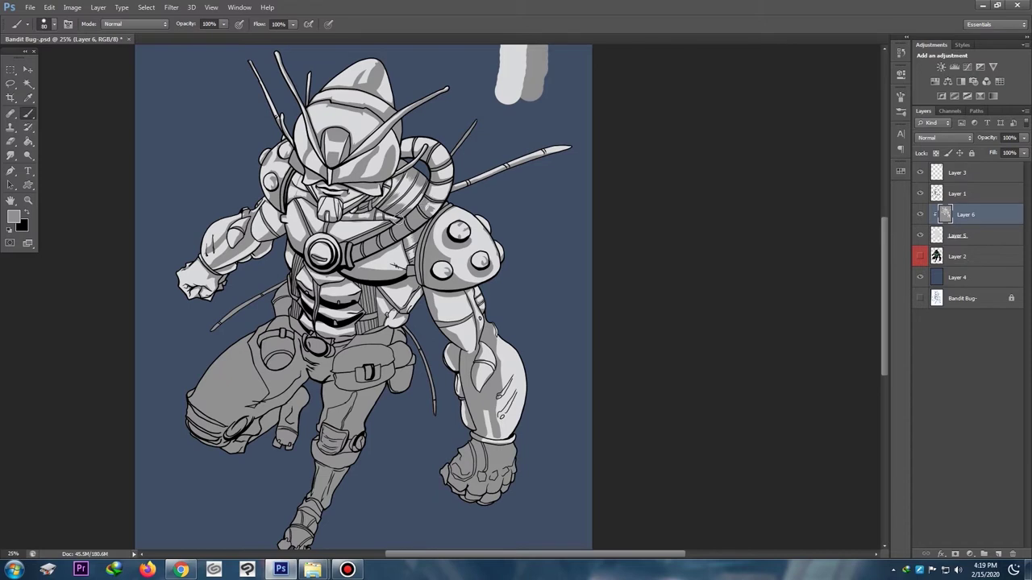
key(l)
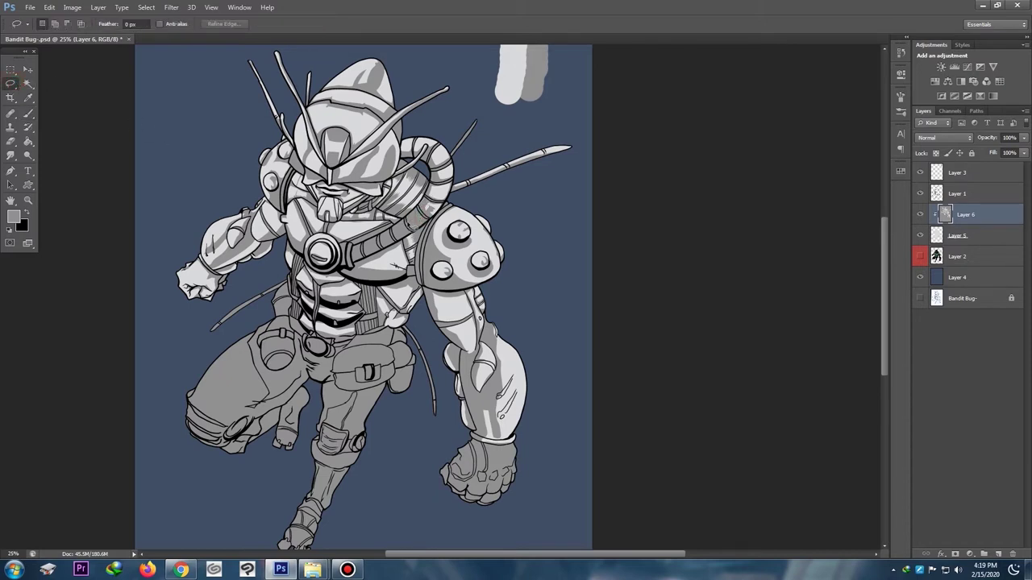
drag(418, 227, 426, 223)
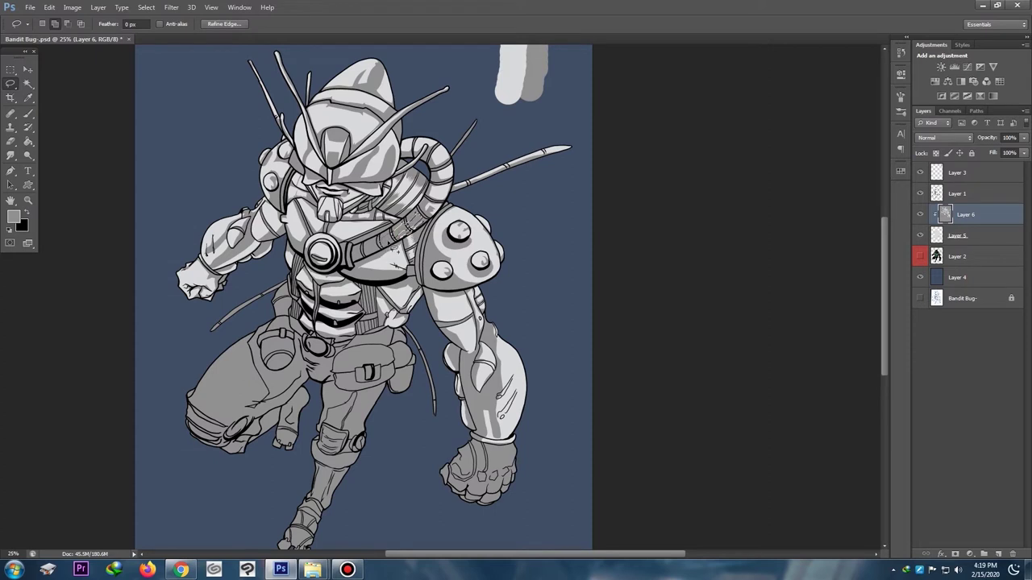
mouse_move(403, 234)
mouse_down()
mouse_move(367, 257)
mouse_move(349, 244)
mouse_move(355, 264)
mouse_move(352, 253)
mouse_up()
click(476, 210)
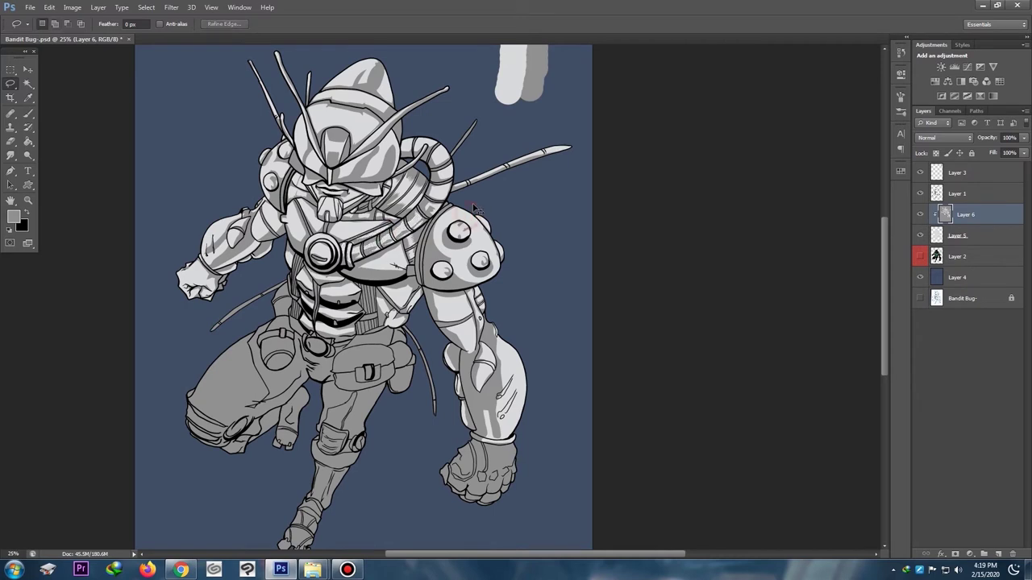
Step: Erase gray along the short thin antenna behind the breathing hose
key(ctrl+minus)
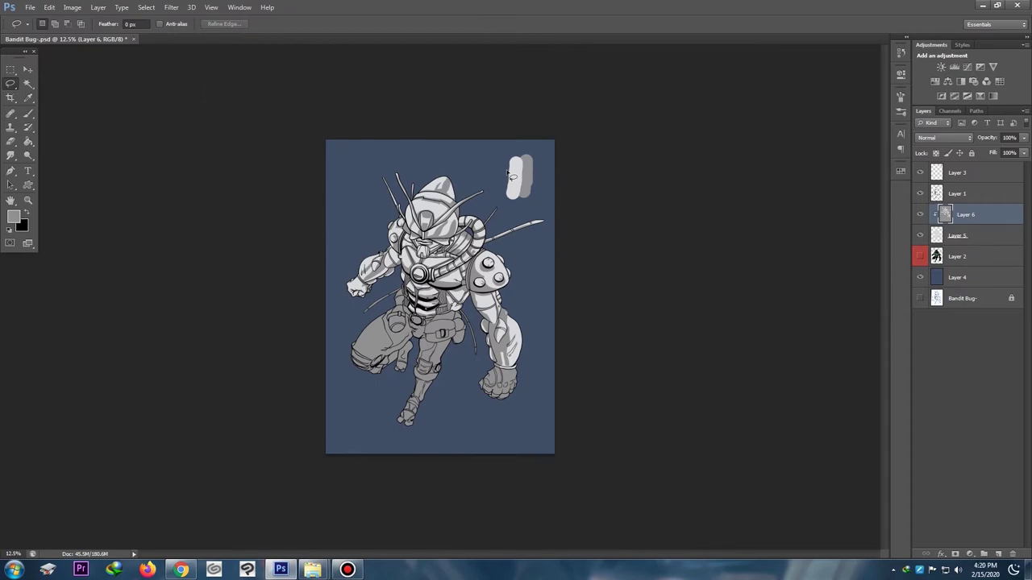
key(ctrl+plus)
key(ctrl+plus)
drag(455, 292, 484, 265)
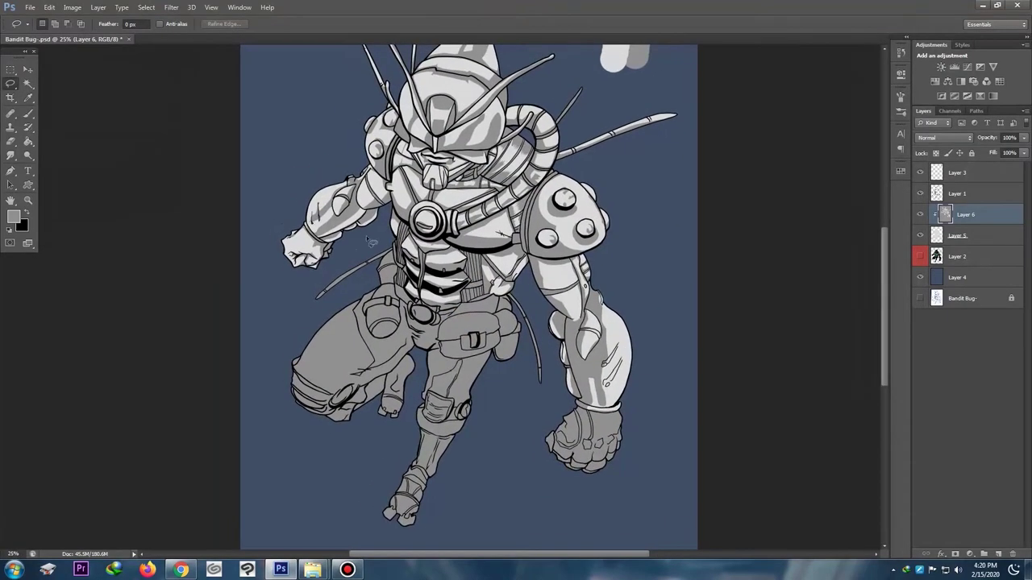
key(ctrl+plus)
key(e)
mouse_move(486, 70)
mouse_down()
mouse_move(438, 314)
mouse_move(424, 312)
mouse_up()
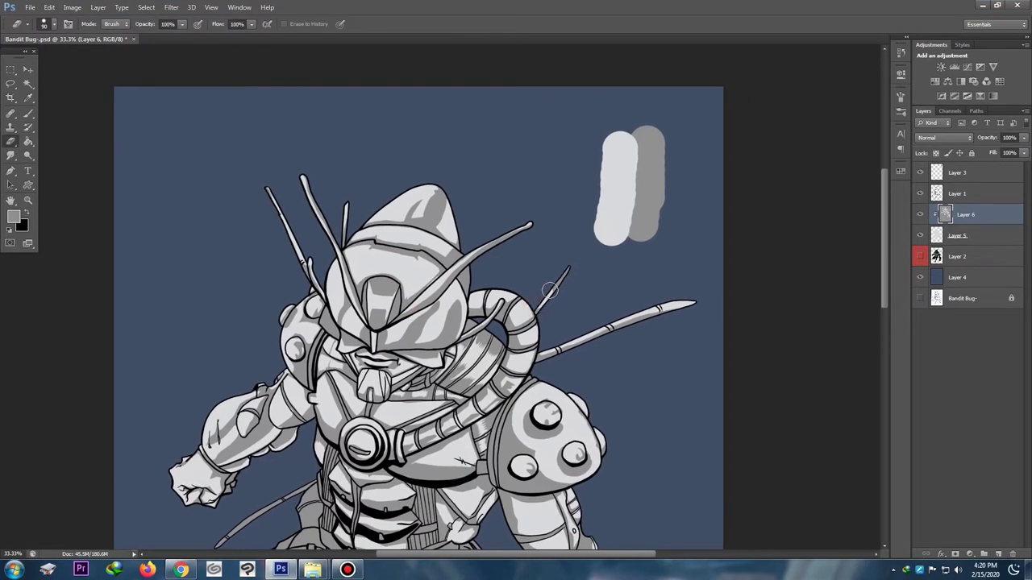
Step: Erase gray along the two thin feelers hanging from the left and right sides of the waist
scroll(334, 411, down, 5)
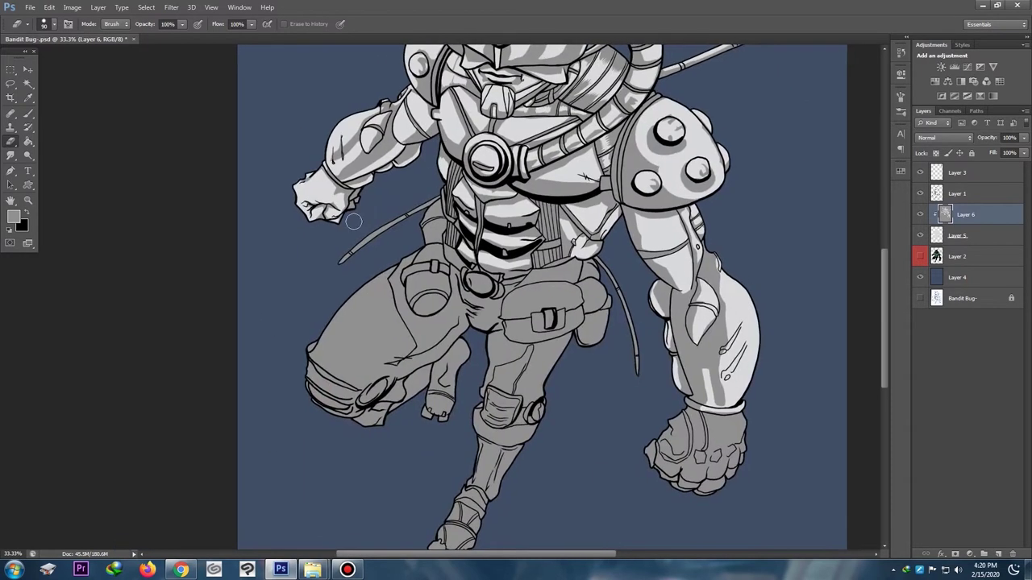
drag(329, 263, 435, 190)
mouse_move(646, 379)
mouse_down()
mouse_move(634, 312)
mouse_move(612, 267)
mouse_up()
mouse_move(472, 277)
mouse_down()
mouse_move(390, 250)
mouse_move(399, 279)
mouse_up()
key(ctrl+minus)
key(ctrl+minus)
key(ctrl+minus)
key(ctrl+plus)
key(ctrl+plus)
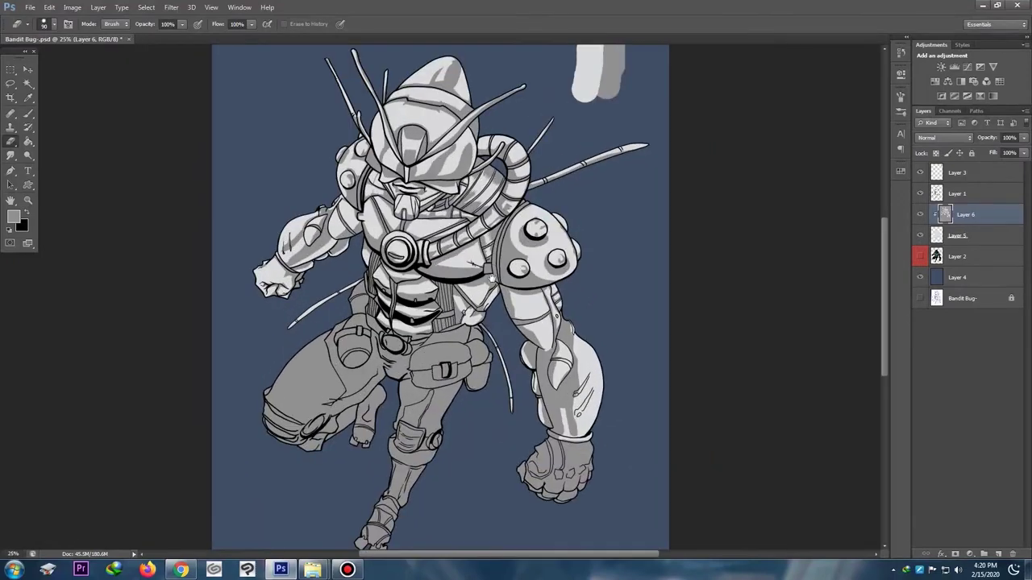
drag(519, 289, 540, 353)
drag(239, 205, 218, 135)
drag(319, 272, 342, 269)
Step: Lasso and delete gray on the left side of the hip and on the strap above the round pouch
click(11, 83)
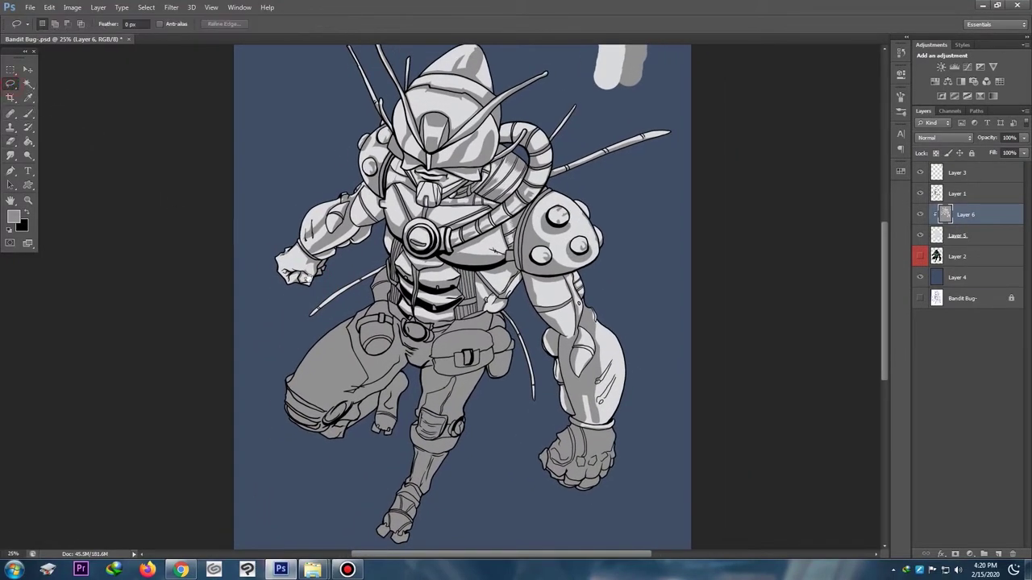
scroll(356, 230, down, 3)
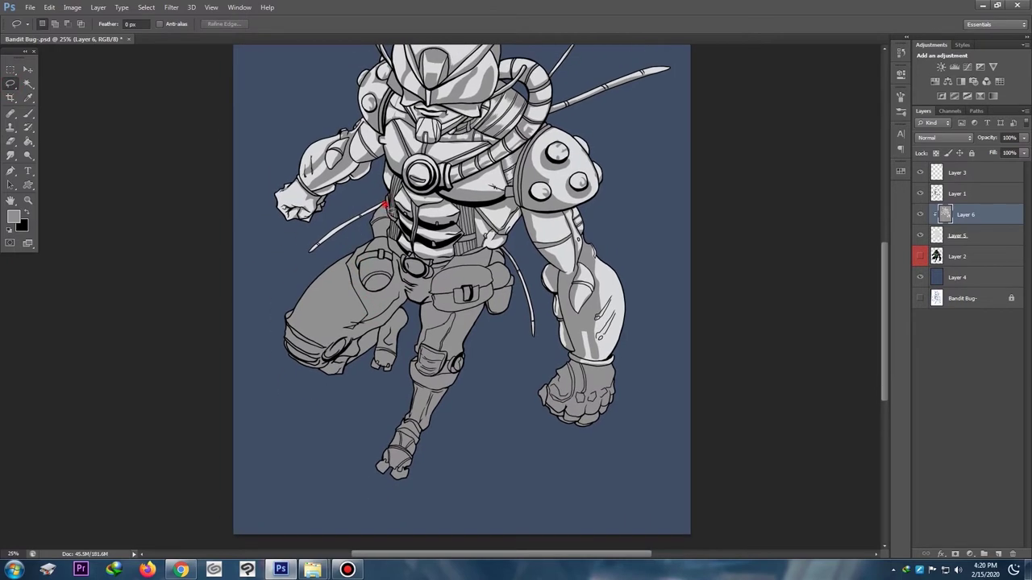
mouse_move(386, 204)
mouse_down()
mouse_move(377, 214)
mouse_move(389, 227)
mouse_move(387, 218)
mouse_up()
key(Delete)
click(397, 207)
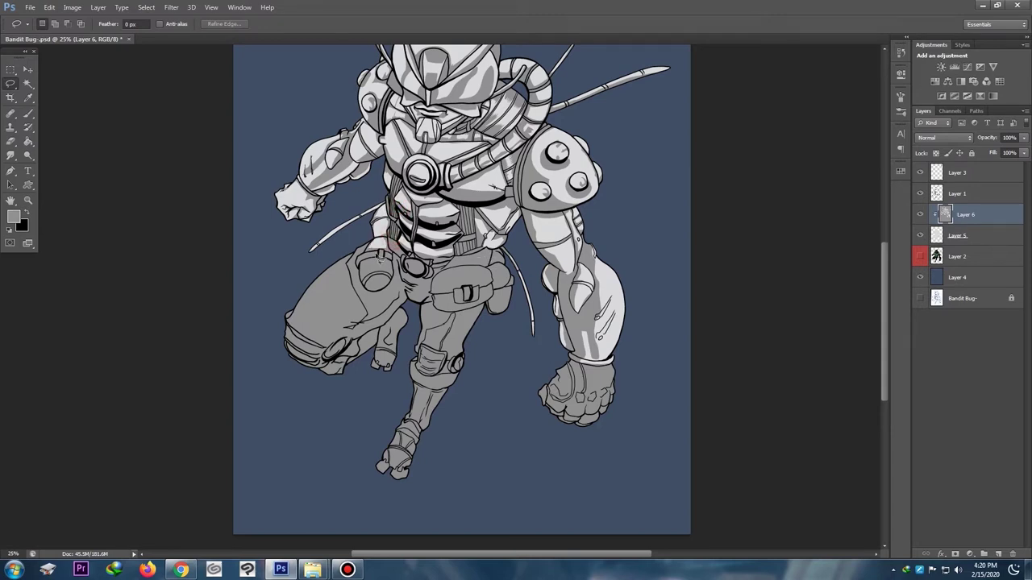
mouse_move(383, 255)
mouse_down()
mouse_move(359, 264)
mouse_move(382, 258)
mouse_up()
key(Delete)
click(388, 255)
key(Delete)
Step: Cut highlights into the belt and its oval buckle with the Lasso
drag(393, 252, 440, 265)
click(415, 262)
key(Delete)
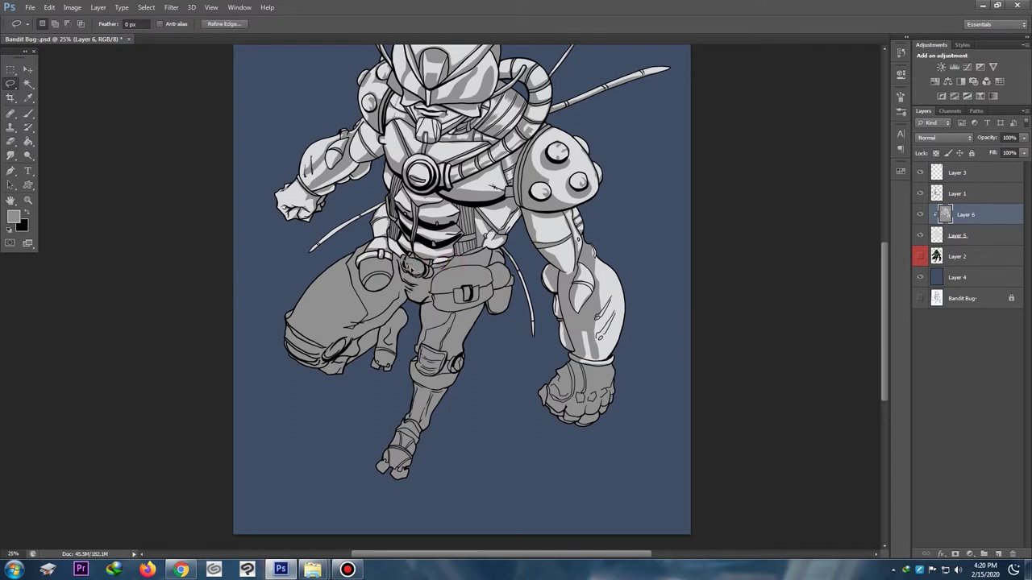
key(Delete)
click(429, 259)
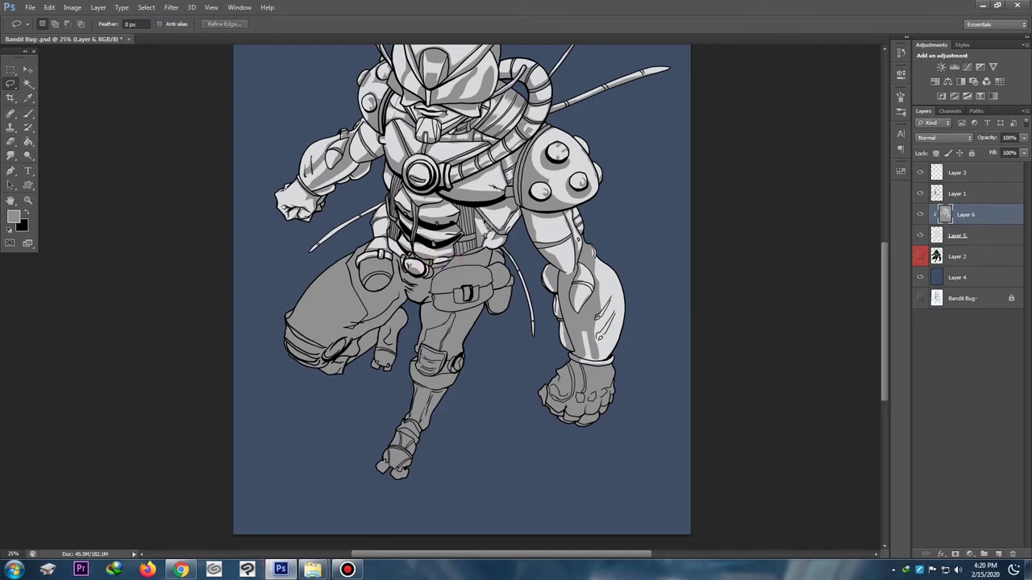
Step: Lasso and delete strips of gray on the ribbed panels at both sides of the abdomen
drag(475, 218, 474, 214)
drag(466, 229, 461, 216)
key(Delete)
key(ctrl+d)
drag(392, 198, 397, 226)
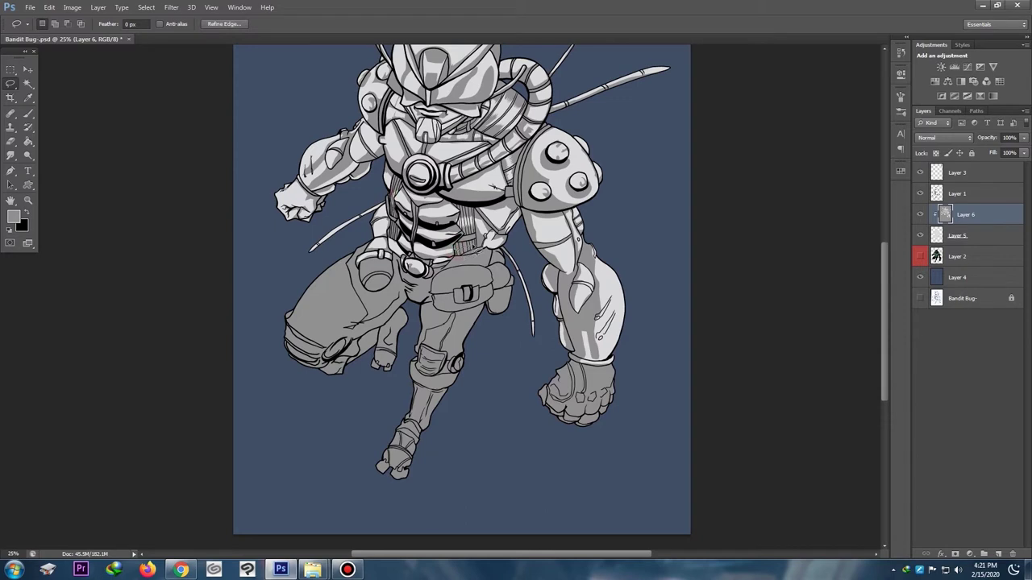
mouse_move(477, 249)
mouse_down()
mouse_move(457, 245)
mouse_move(468, 236)
mouse_up()
key(Delete)
key(ctrl+d)
mouse_move(393, 234)
mouse_down()
mouse_move(472, 246)
mouse_move(484, 229)
mouse_move(464, 245)
mouse_move(474, 241)
mouse_up()
key(Delete)
key(ctrl+d)
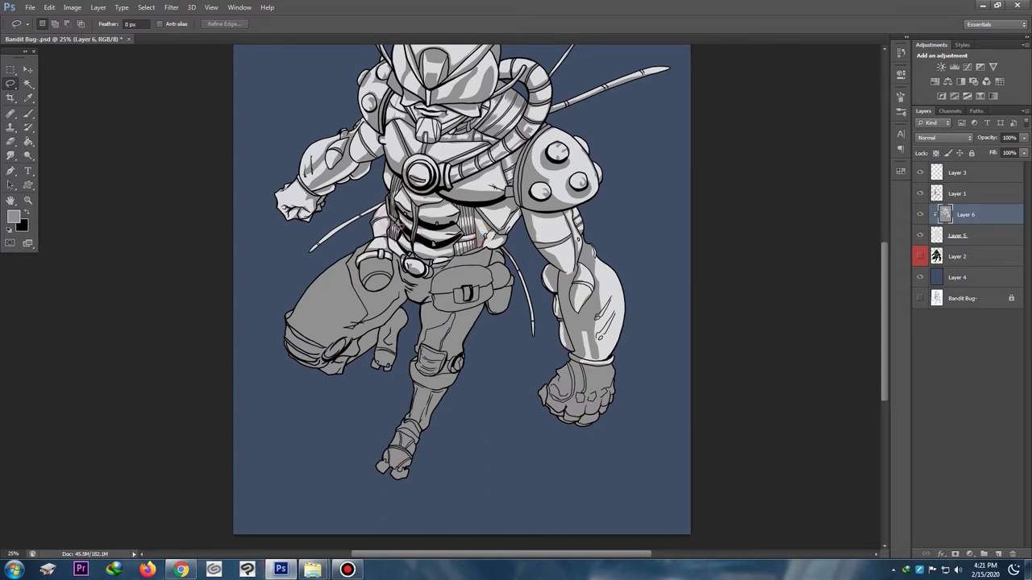
drag(399, 227, 398, 218)
key(Delete)
key(ctrl+d)
Step: Lasso and delete gray on the body and lid of the round pouch on the left hip
mouse_move(377, 258)
mouse_down()
mouse_move(361, 268)
mouse_move(393, 258)
mouse_move(371, 279)
mouse_move(399, 277)
mouse_up()
key(Delete)
key(ctrl+d)
key(Delete)
key(ctrl+d)
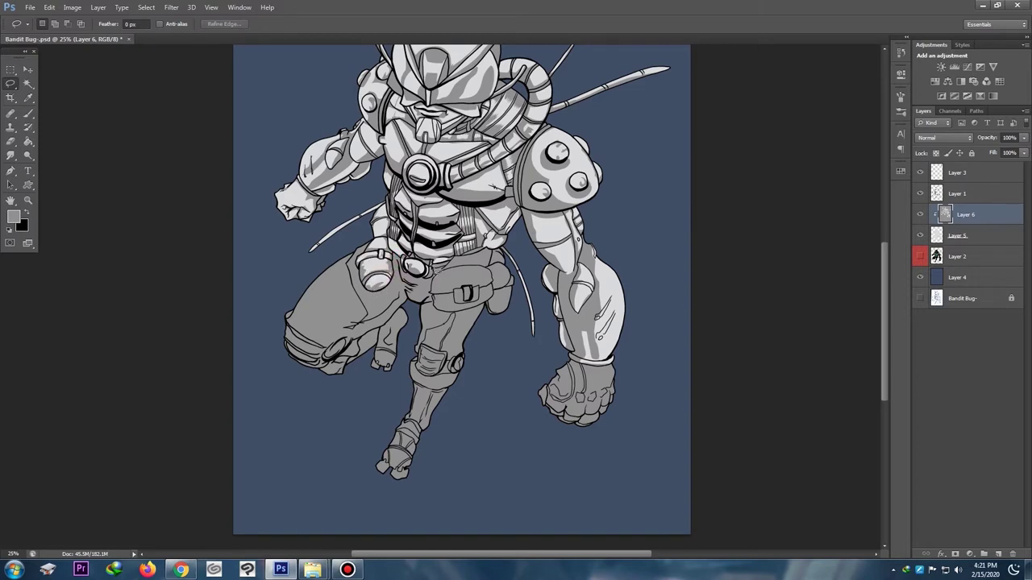
Step: Cut one large highlight along the upper side of the left thigh, leaving gray along its inner edge
key(ctrl+minus)
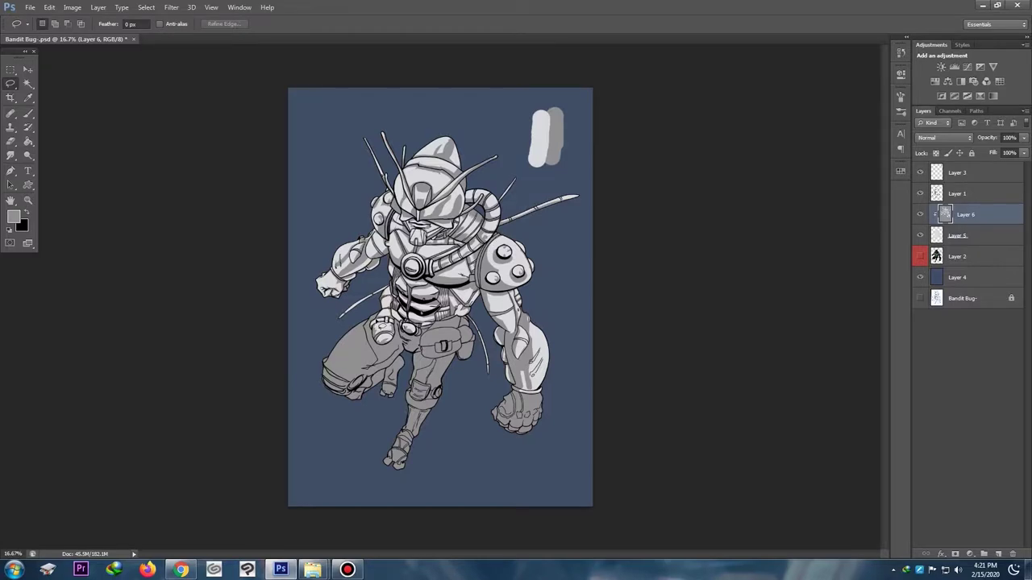
key(ctrl+plus)
drag(339, 329, 338, 356)
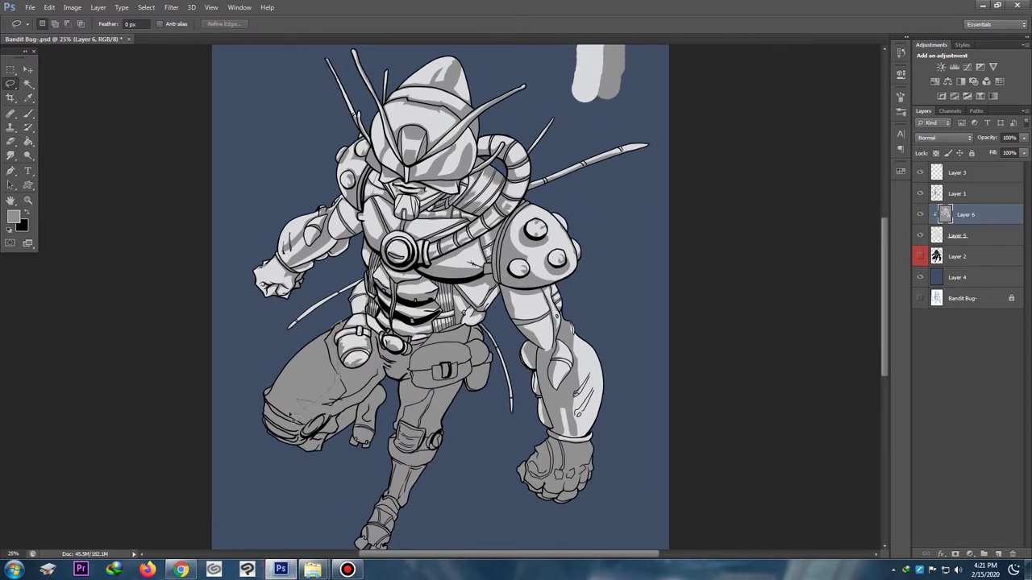
drag(272, 395, 343, 317)
key(Delete)
key(ctrl+d)
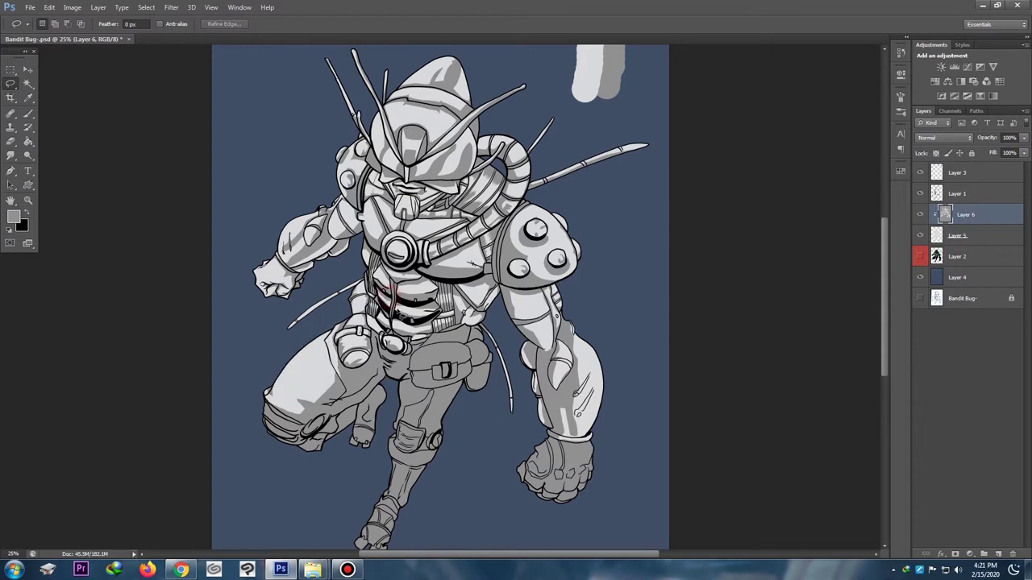
Step: Lasso and delete gray on the outer side of the right thigh
key(ctrl+minus)
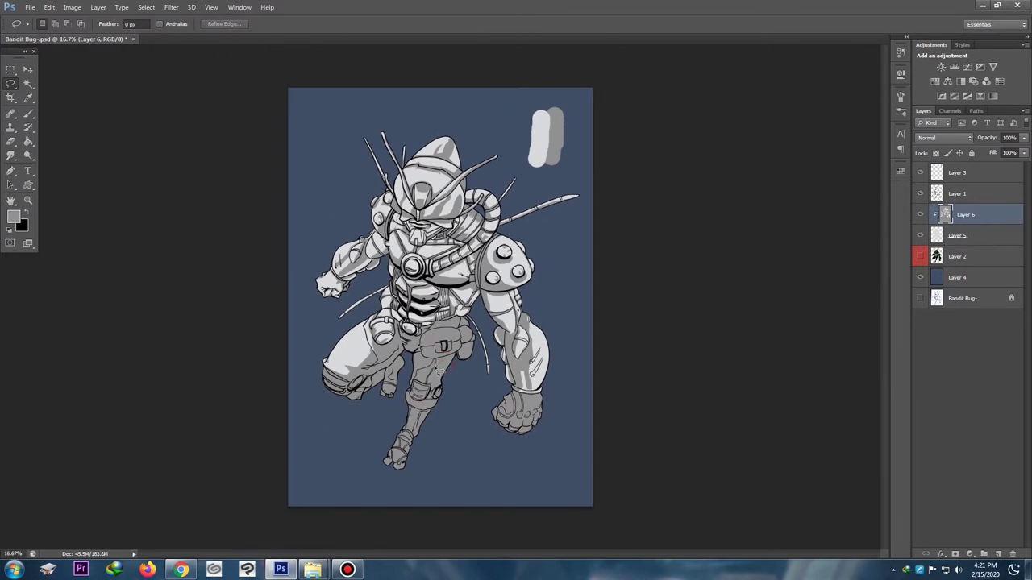
mouse_move(424, 385)
mouse_down()
mouse_move(456, 353)
mouse_move(447, 384)
mouse_move(459, 361)
mouse_move(406, 352)
mouse_move(456, 321)
mouse_move(449, 328)
mouse_move(442, 313)
mouse_move(453, 333)
mouse_move(472, 325)
mouse_move(461, 318)
mouse_move(467, 329)
mouse_move(446, 347)
mouse_move(454, 341)
mouse_move(428, 338)
mouse_move(441, 346)
mouse_move(451, 334)
mouse_move(430, 336)
mouse_move(461, 335)
mouse_move(456, 326)
mouse_move(452, 336)
mouse_move(474, 347)
mouse_up()
key(Delete)
key(ctrl+d)
key(Delete)
key(ctrl+d)
Step: Cut highlights into the right hip's belt pouches and the surrounding hip area with the Lasso
key(Delete)
key(ctrl+d)
key(Delete)
key(ctrl+d)
key(Delete)
key(ctrl+d)
key(Delete)
key(ctrl+d)
key(Delete)
key(ctrl+d)
key(Delete)
key(ctrl+d)
key(Delete)
key(ctrl+d)
key(Delete)
key(ctrl+d)
Step: Lasso and delete gray on the knee guard of the bent left leg
mouse_move(320, 365)
mouse_down()
mouse_move(326, 387)
mouse_move(354, 398)
mouse_move(323, 365)
mouse_up()
key(Delete)
key(ctrl+d)
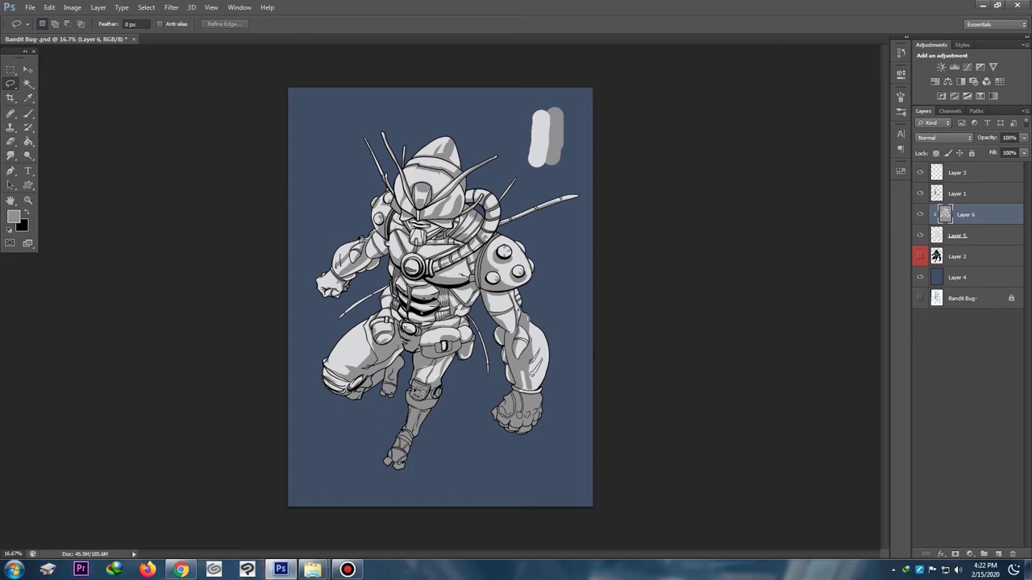
Step: Lasso and delete gray on the right knee pad and on the bent leg's rear foot
mouse_move(417, 399)
mouse_down()
mouse_move(443, 394)
mouse_move(414, 385)
mouse_move(401, 358)
mouse_move(397, 383)
mouse_up()
key(Delete)
key(ctrl+d)
mouse_move(405, 365)
mouse_down()
mouse_move(361, 397)
mouse_move(419, 362)
mouse_up()
key(Delete)
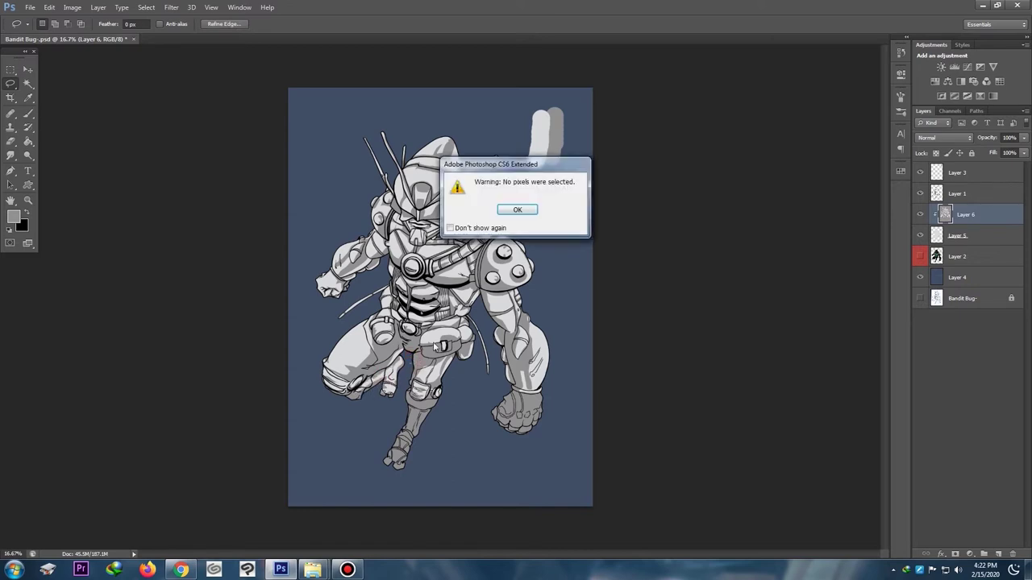
key(Return)
Step: Lasso and delete gray on the back of the right hand and around its knuckles
key(ctrl+minus)
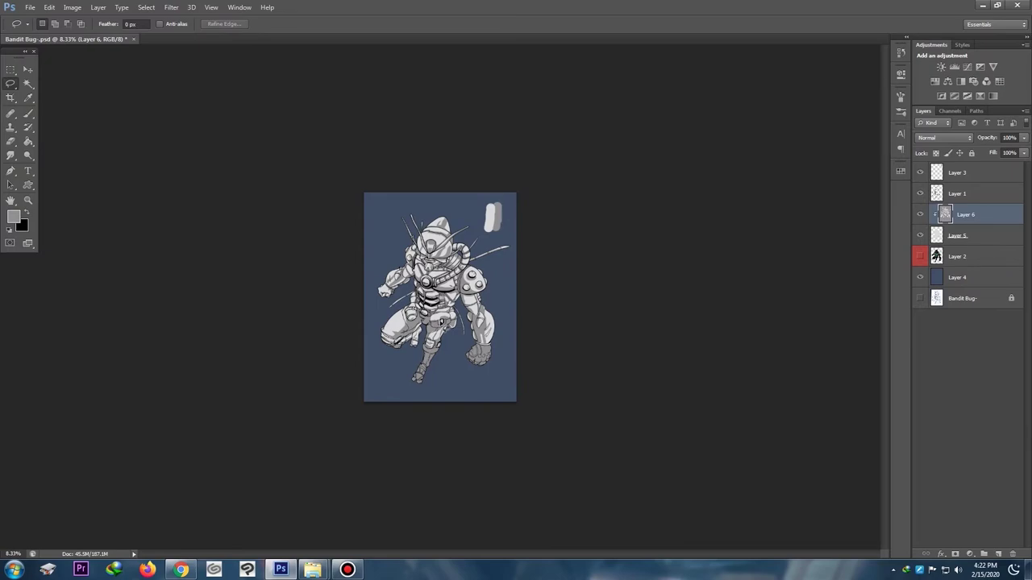
key(ctrl+plus)
key(ctrl+plus)
drag(366, 442, 296, 316)
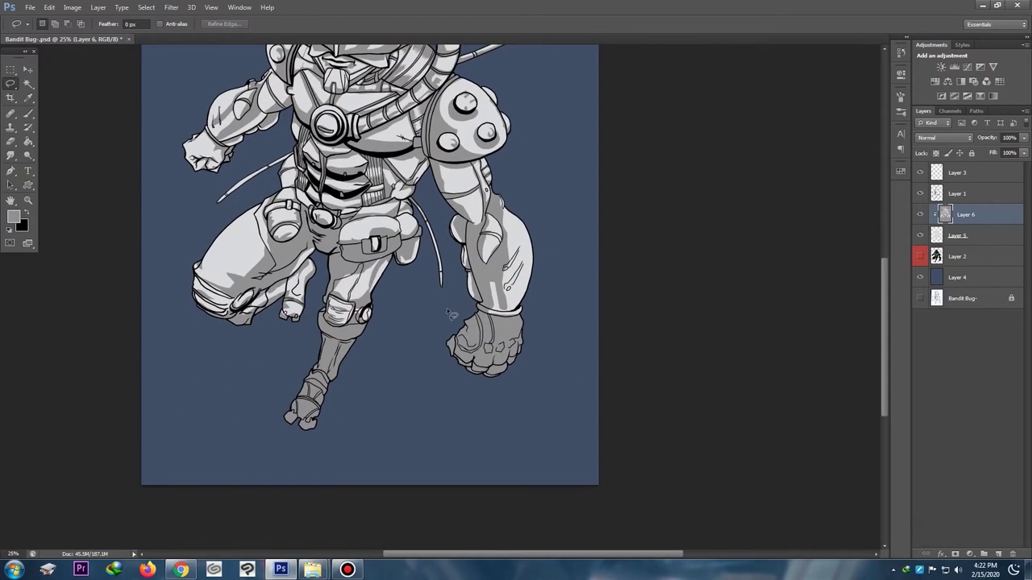
mouse_move(474, 318)
mouse_down()
mouse_move(465, 333)
mouse_move(482, 348)
mouse_move(484, 307)
mouse_move(486, 341)
mouse_move(483, 316)
mouse_move(502, 316)
mouse_move(498, 345)
mouse_move(522, 342)
mouse_move(520, 311)
mouse_up()
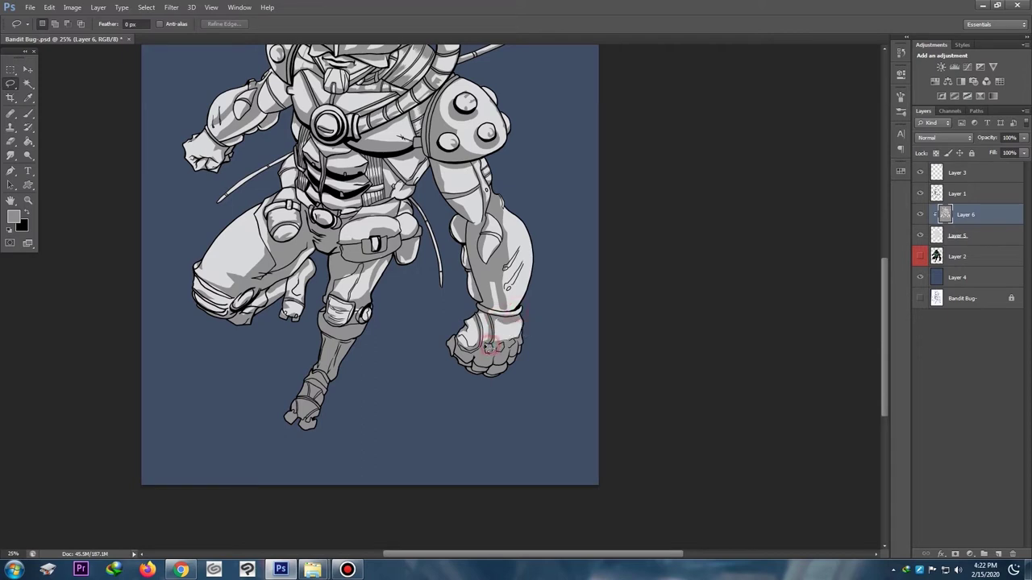
key(Delete)
drag(489, 346, 518, 342)
key(Delete)
key(ctrl+d)
key(Delete)
key(ctrl+d)
Step: Cut highlights into the thumb and the individual fingers of the right fist
mouse_move(453, 354)
mouse_down()
mouse_move(478, 344)
mouse_move(484, 379)
mouse_move(503, 365)
mouse_move(494, 377)
mouse_move(509, 376)
mouse_move(527, 357)
mouse_move(502, 326)
mouse_up()
key(Delete)
key(ctrl+d)
key(Delete)
key(ctrl+d)
key(Delete)
key(ctrl+d)
key(Delete)
key(ctrl+d)
key(Delete)
key(ctrl+d)
key(Delete)
key(ctrl+d)
key(ctrl+minus)
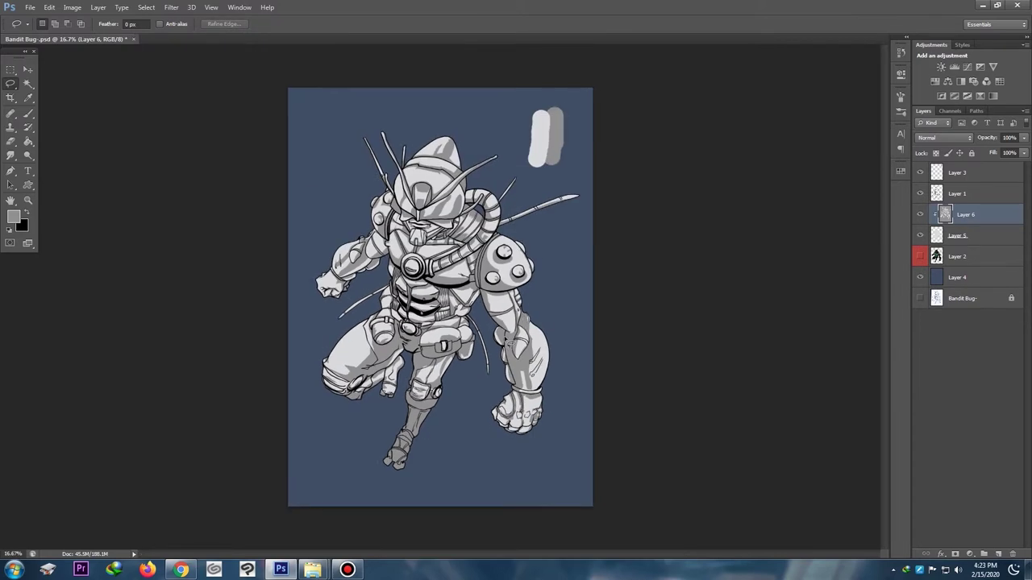
Step: Erase gray along the underside of the right upper arm near the elbow with a size 30 Eraser
click(511, 344)
key(e)
key(r)
mouse_move(350, 227)
mouse_down()
mouse_move(350, 388)
mouse_move(348, 360)
mouse_up()
key(ctrl+plus)
key(ctrl+plus)
key(ctrl+plus)
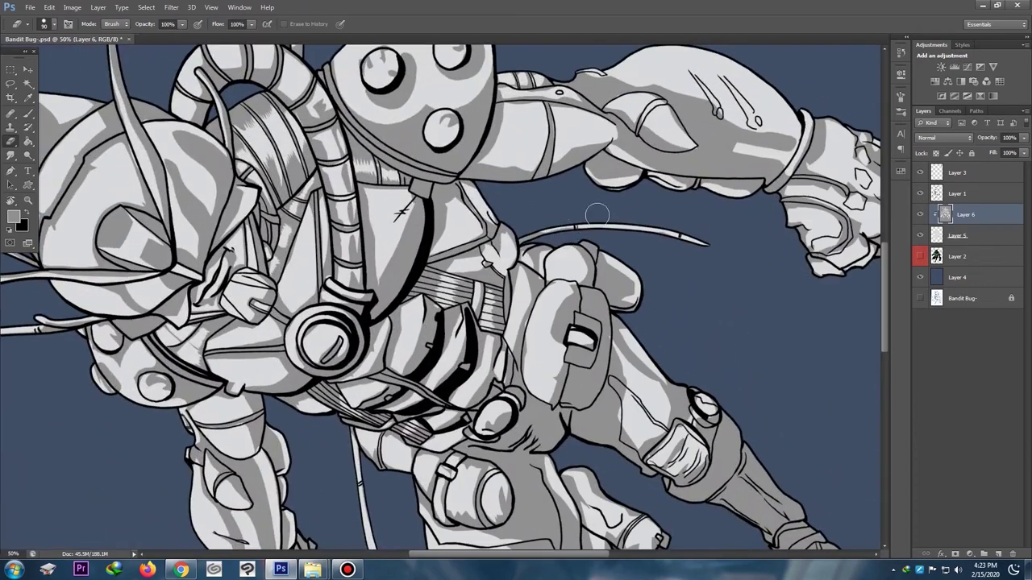
key(space)
drag(681, 172, 416, 241)
key(bracketleft)
key(bracketleft)
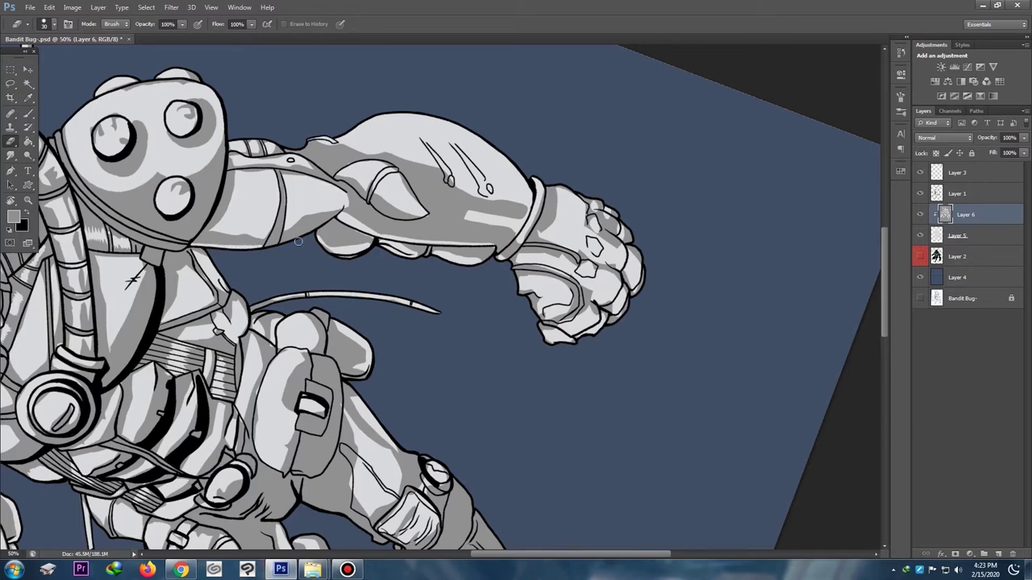
drag(281, 242, 292, 240)
key(ctrl+minus)
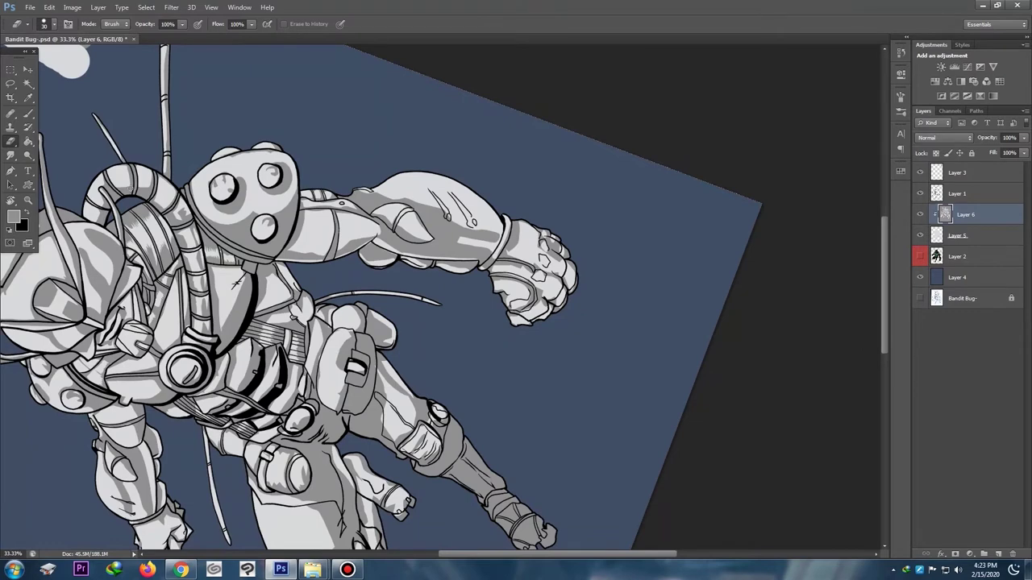
Step: Brush gray shading onto the back of the right hand just below the wrist cuff
key(b)
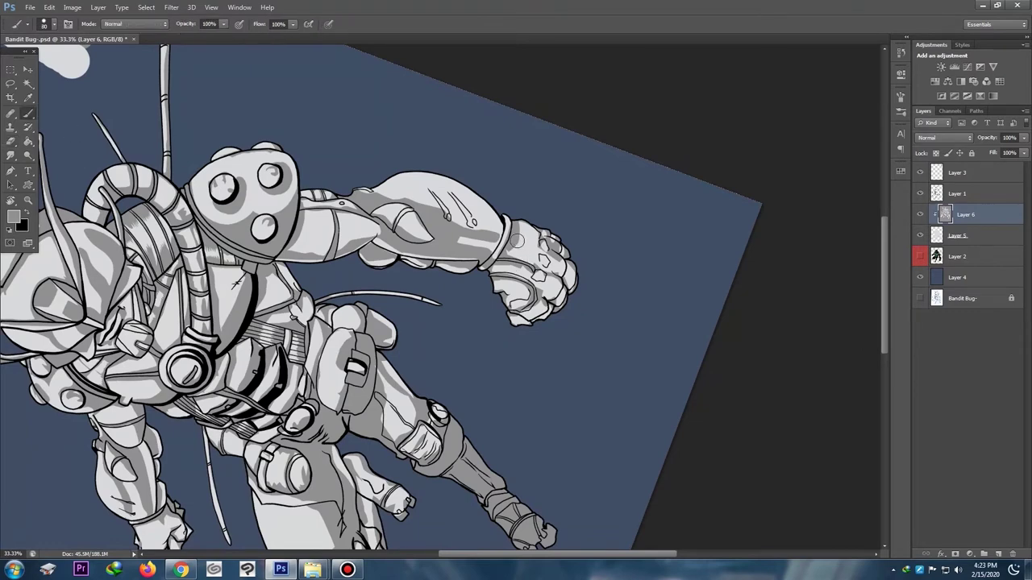
drag(518, 231, 518, 248)
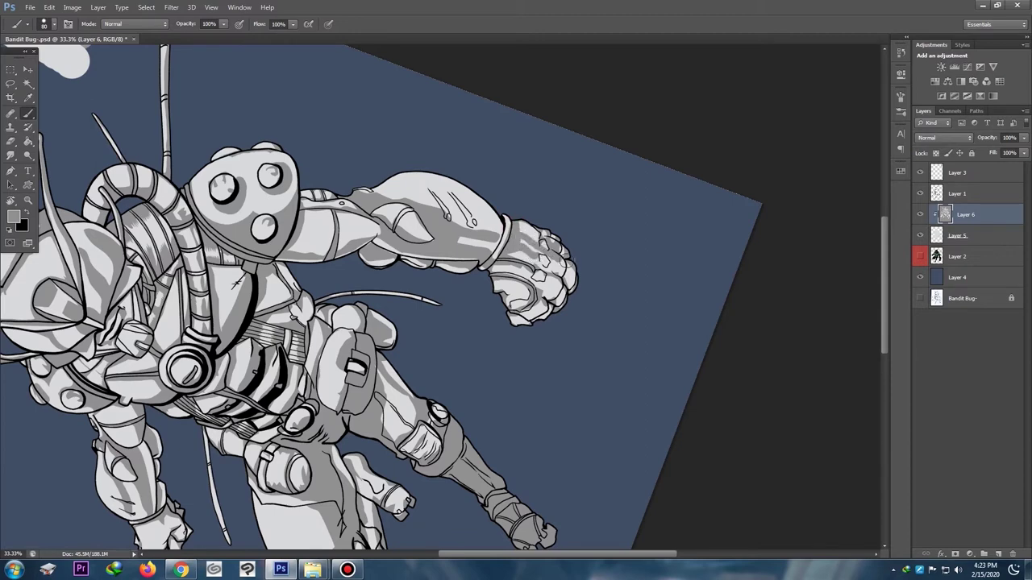
drag(515, 225, 533, 237)
scroll(565, 225, down, 2)
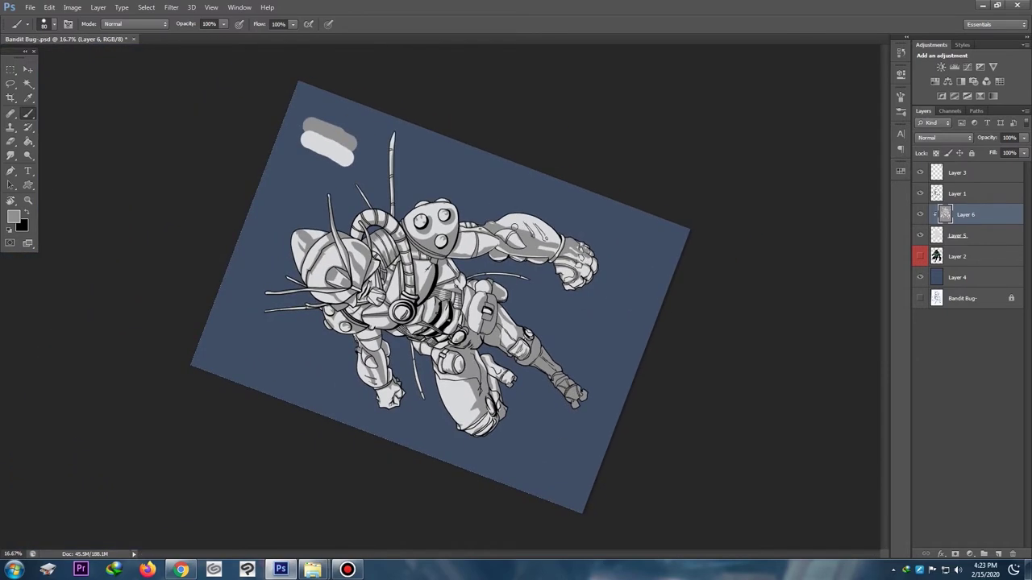
key(r)
drag(459, 194, 541, 279)
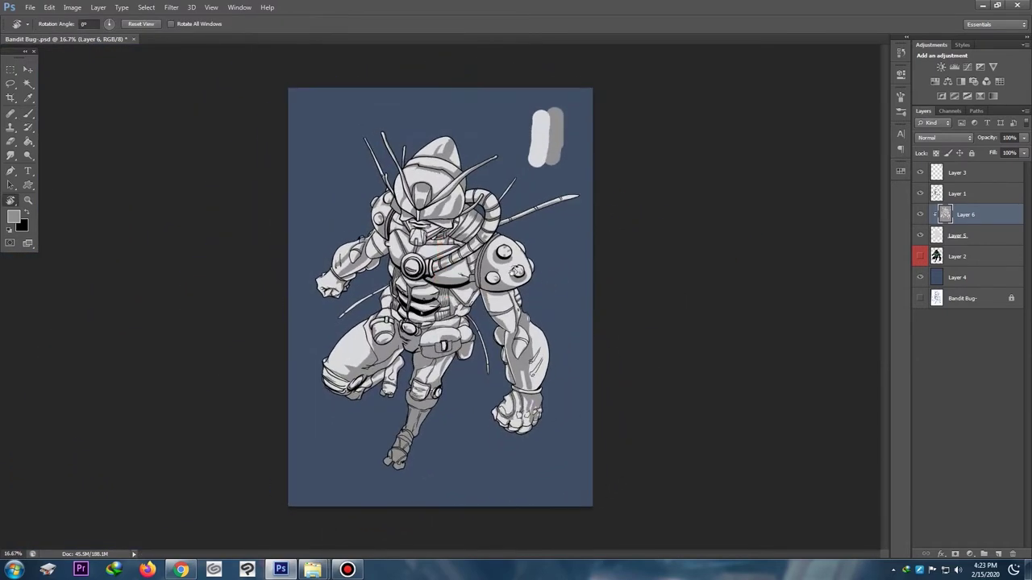
Step: Lasso and delete gray highlights on the shin and foot of the extended leg
key(ctrl+plus)
key(b)
drag(344, 301, 356, 150)
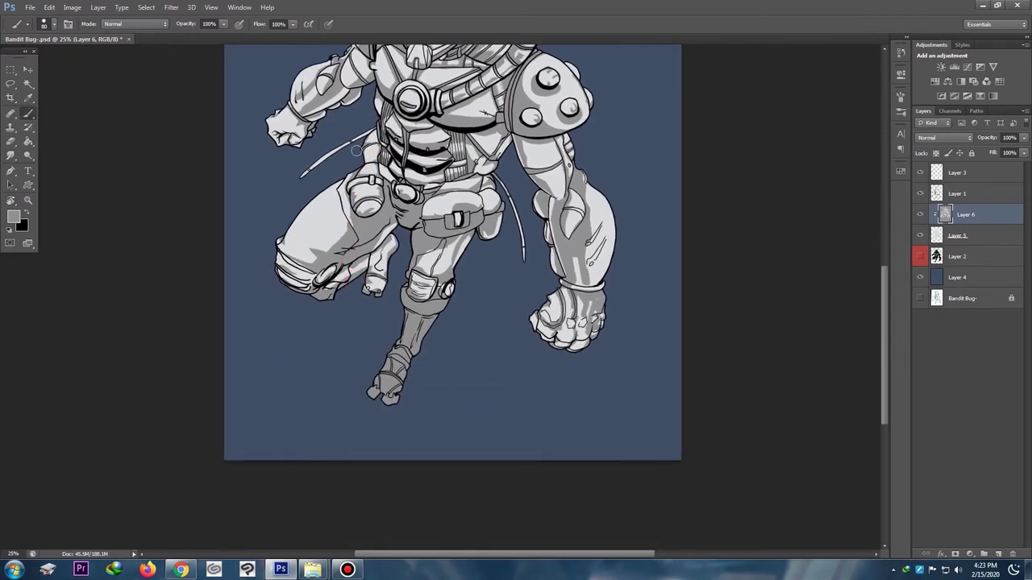
click(27, 83)
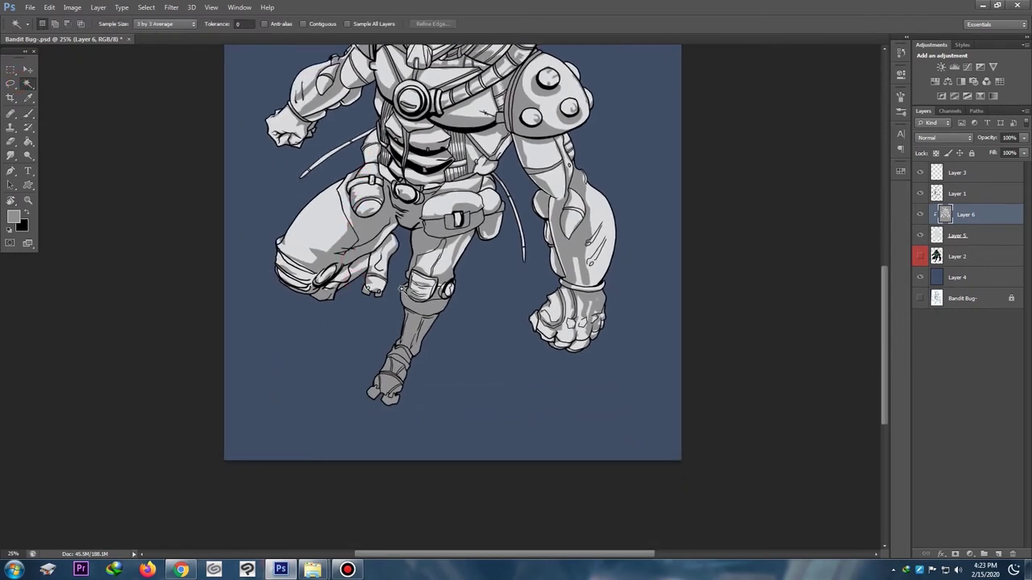
click(10, 84)
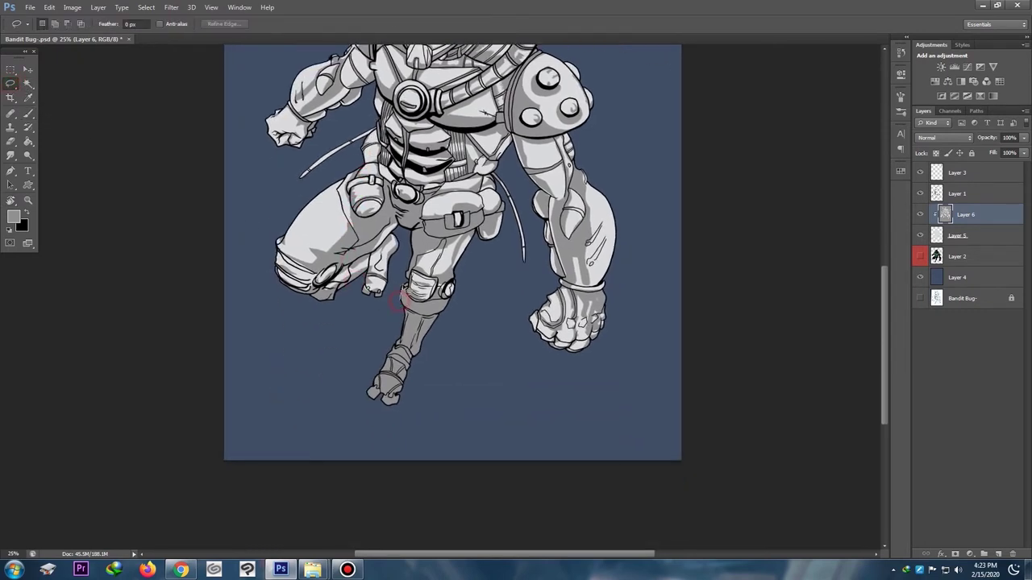
key(ctrl+d)
mouse_move(451, 302)
mouse_down()
mouse_move(430, 337)
mouse_move(402, 316)
mouse_up()
drag(367, 393, 379, 351)
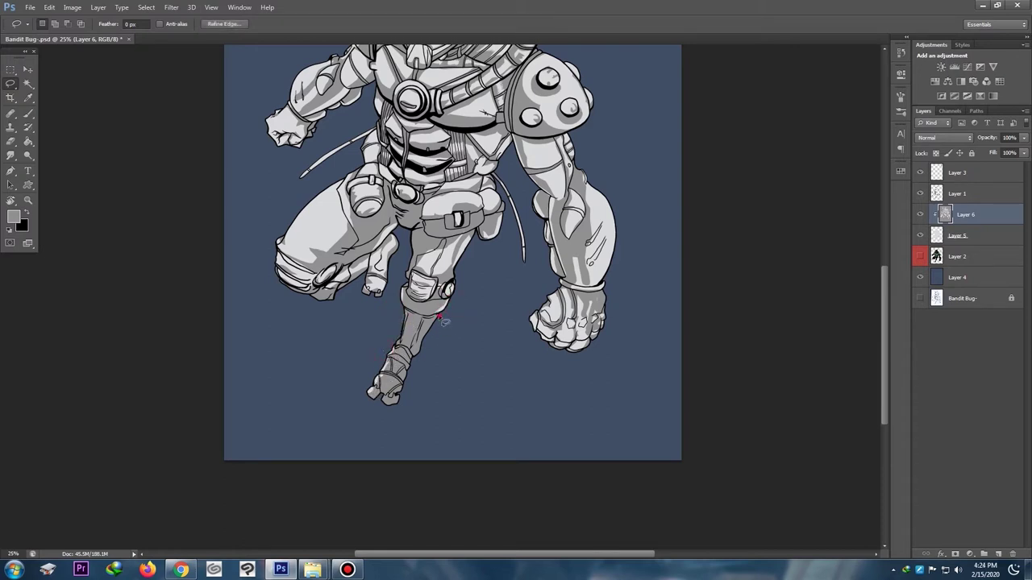
mouse_move(444, 321)
mouse_down()
mouse_move(410, 370)
mouse_move(400, 395)
mouse_move(409, 408)
mouse_move(447, 330)
mouse_up()
key(Delete)
click(475, 309)
key(ctrl+minus)
key(ctrl+minus)
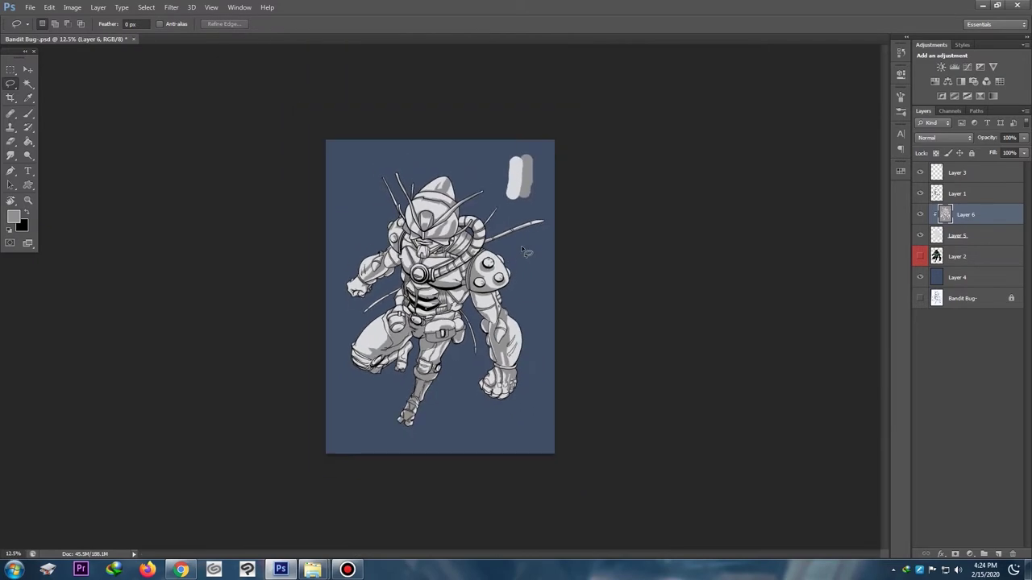
Step: Add a new layer above Layer 6 and set Layer 6's blend mode to Multiply
key(ctrl+plus)
key(ctrl+plus)
key(ctrl+minus)
key(ctrl+plus)
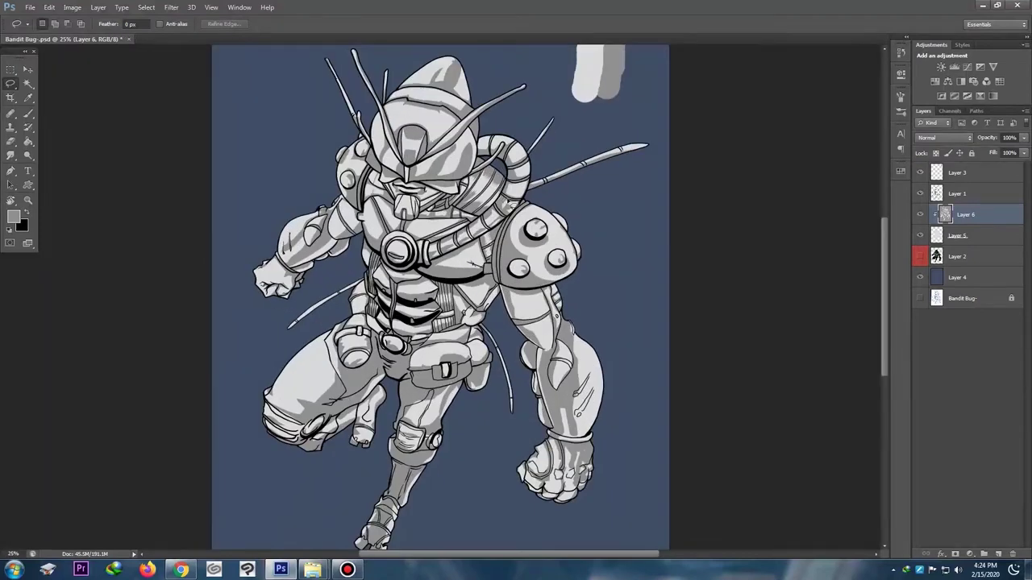
mouse_move(564, 220)
mouse_down()
mouse_move(518, 259)
mouse_move(532, 286)
mouse_up()
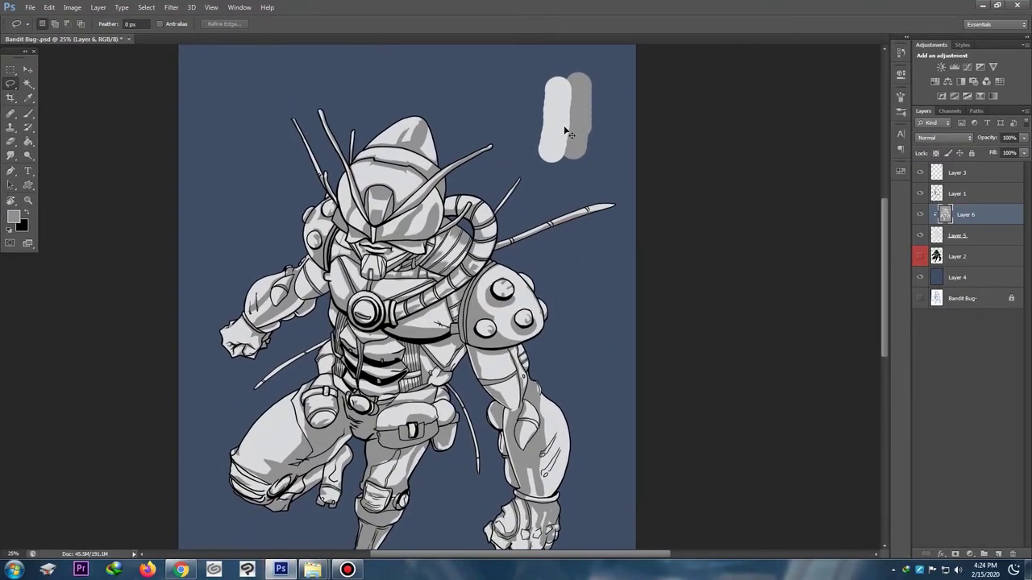
key(ctrl+shift+n)
key(Return)
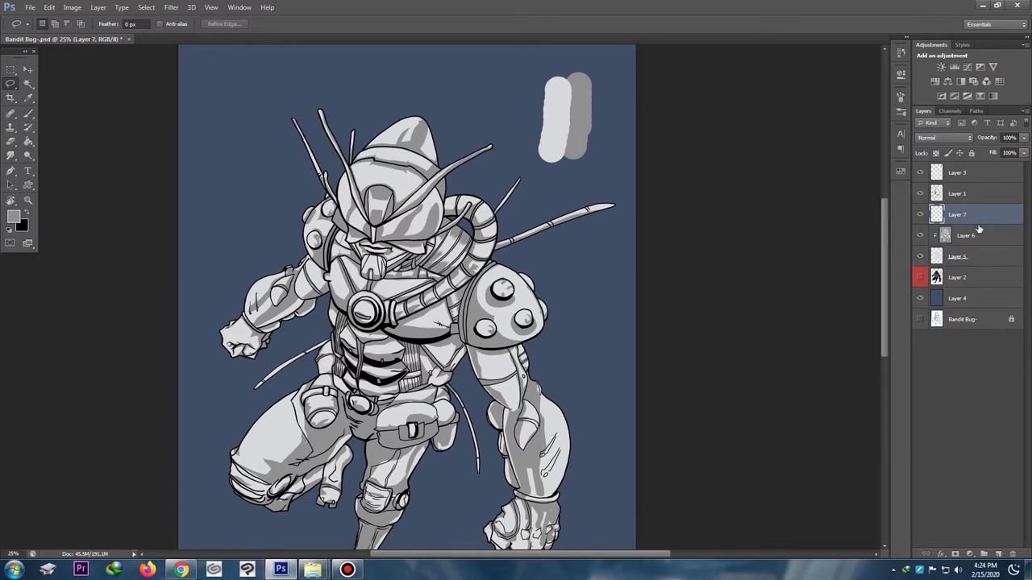
click(978, 236)
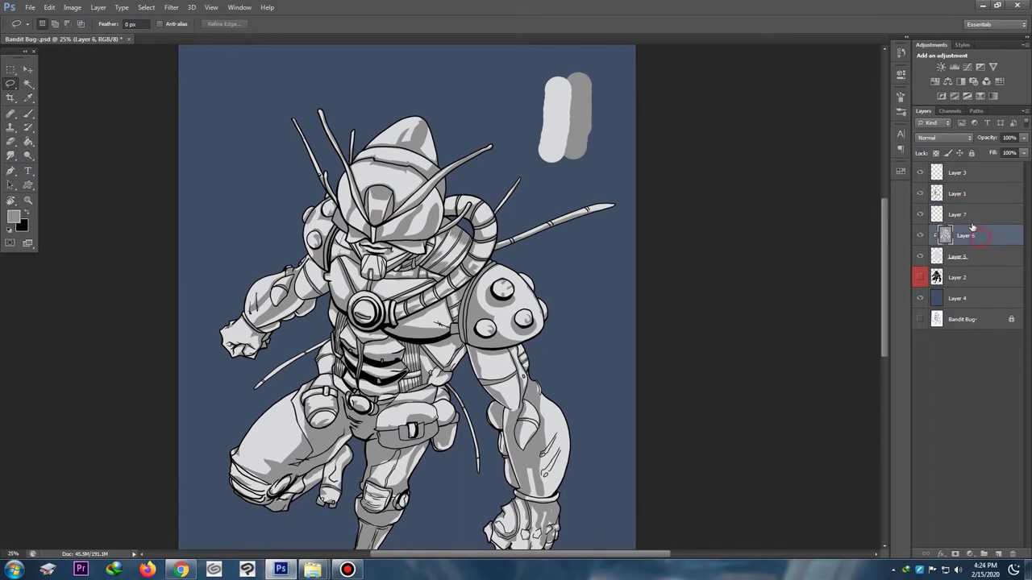
click(943, 137)
click(936, 183)
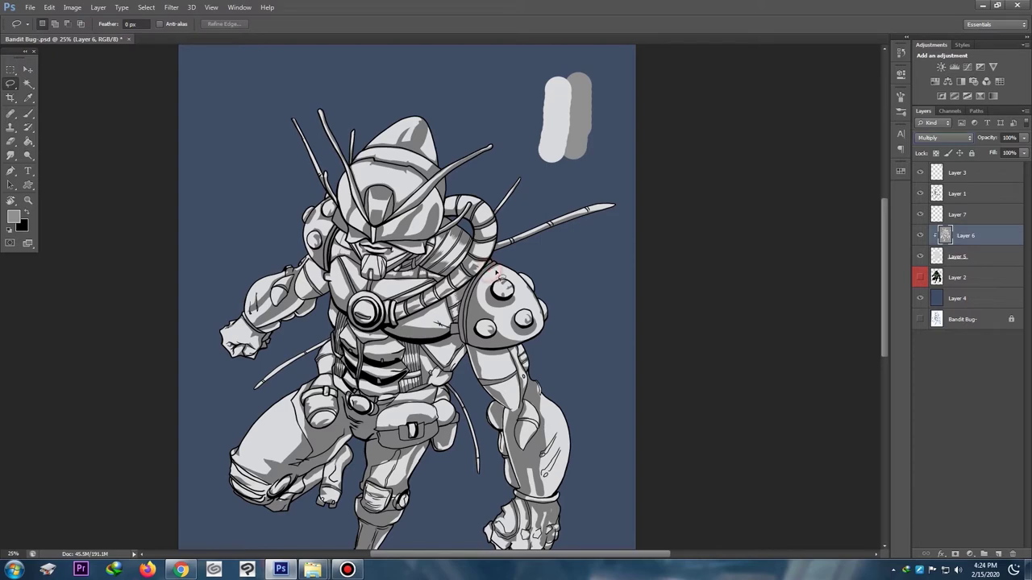
Step: Erase gray around the upper stud of the right shoulder pad on Layer 6
key(b)
key(ctrl+plus)
key(ctrl+plus)
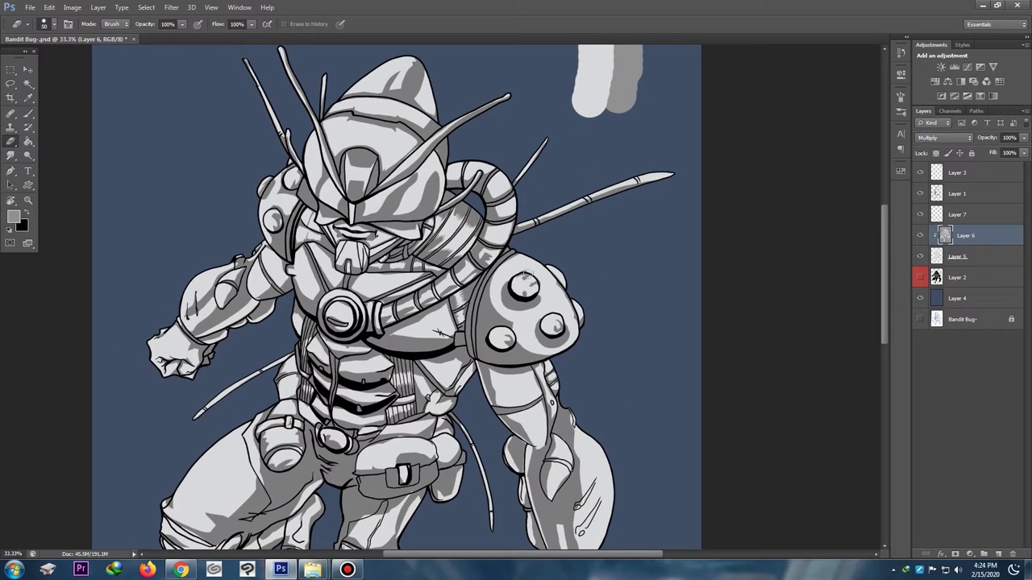
mouse_move(520, 267)
mouse_down()
mouse_move(541, 295)
mouse_move(533, 308)
mouse_up()
drag(526, 266, 508, 278)
Step: Brush gray shading onto the two studs along the outer edge of the right shoulder pad
key(b)
key(ctrl+plus)
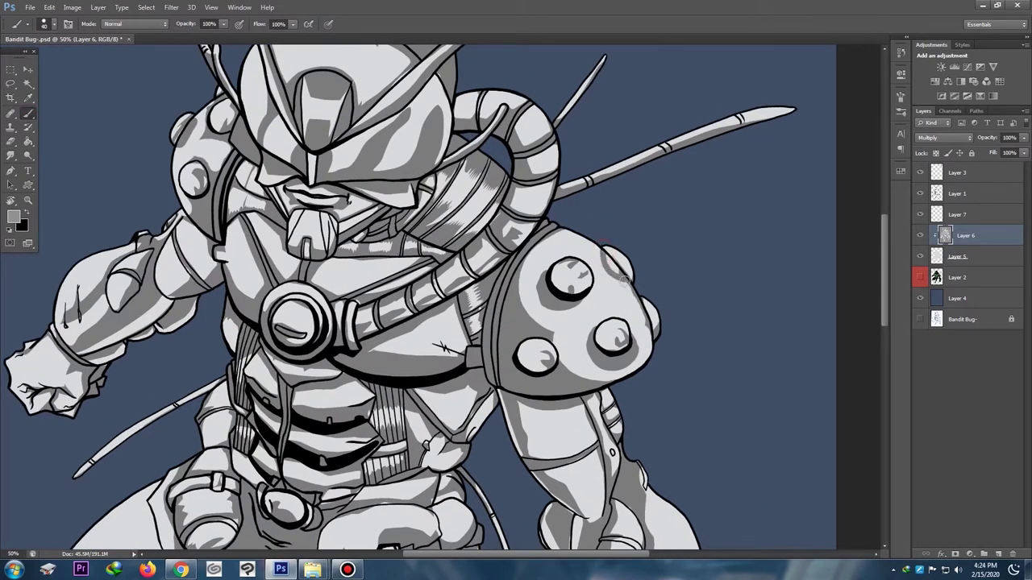
drag(610, 265, 606, 258)
drag(636, 300, 644, 327)
key(e)
key(ctrl+minus)
key(ctrl+minus)
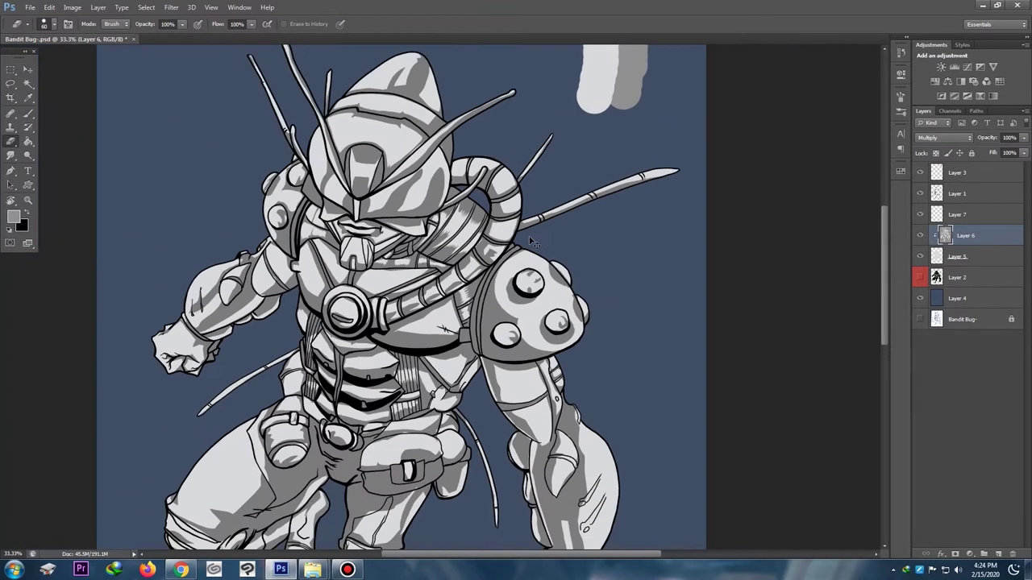
Step: Paint small gray reflections on the lower-left stud of the right shoulder pad with a size 30 Brush
key(ctrl+plus)
key(ctrl+plus)
click(28, 113)
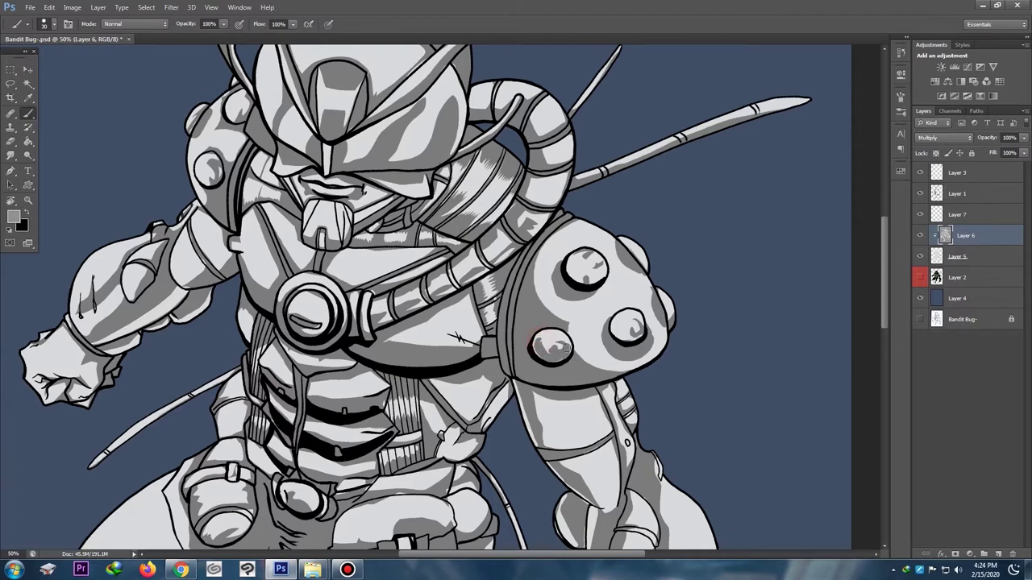
key(ctrl+minus)
key(ctrl+minus)
key(ctrl+minus)
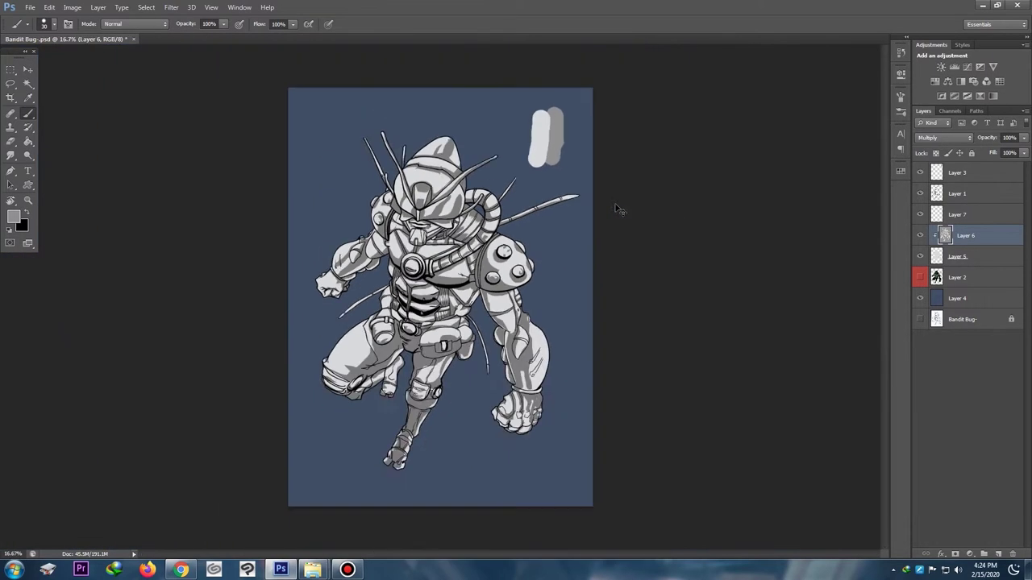
Step: Paint gray reflections on the front stud of the left shoulder pad
key(ctrl+plus)
key(ctrl+plus)
drag(358, 102, 471, 216)
scroll(428, 249, up, 1)
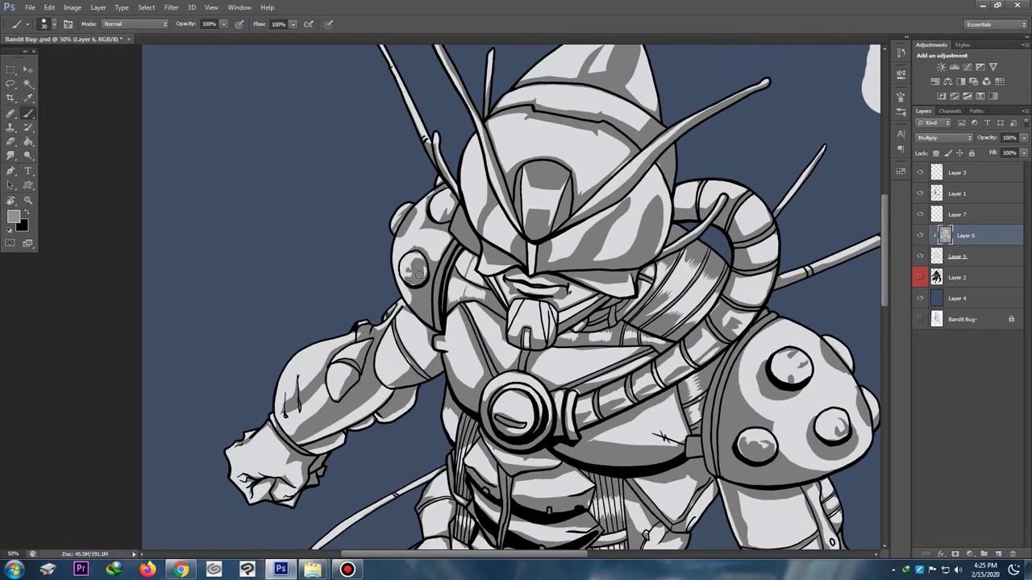
scroll(418, 274, down, 3)
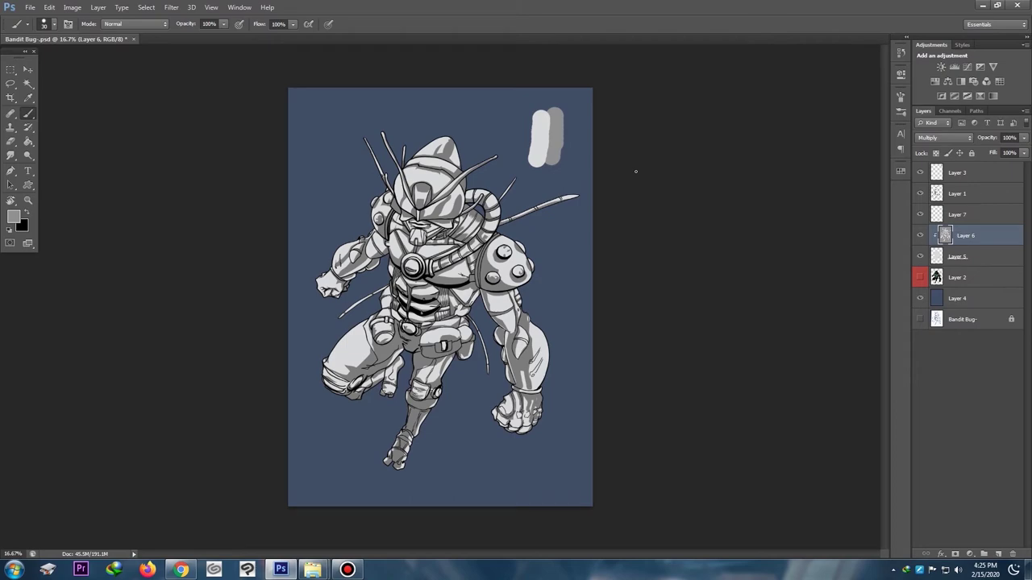
Step: Brush gray shading along the segments of the breathing hose with a size 45 Brush
key(ctrl+minus)
key(ctrl+plus)
key(ctrl+plus)
key(ctrl+plus)
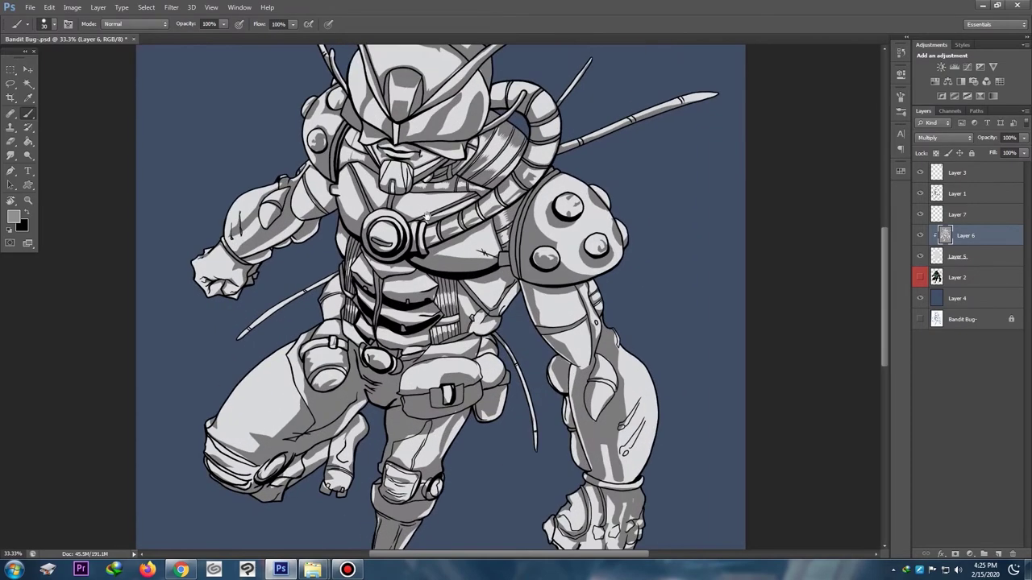
drag(434, 272, 381, 294)
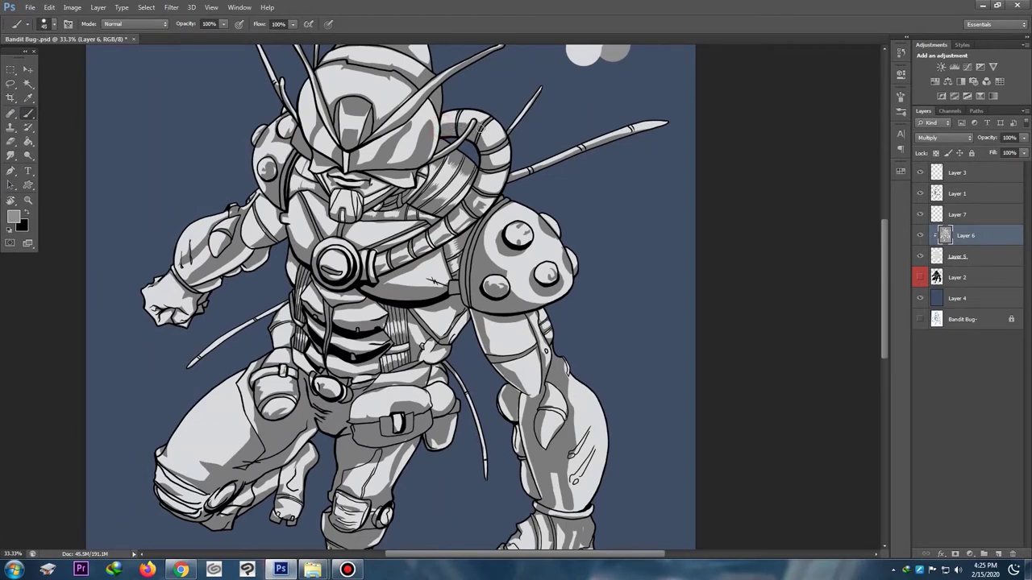
mouse_move(492, 174)
mouse_down()
mouse_move(484, 196)
mouse_move(435, 235)
mouse_up()
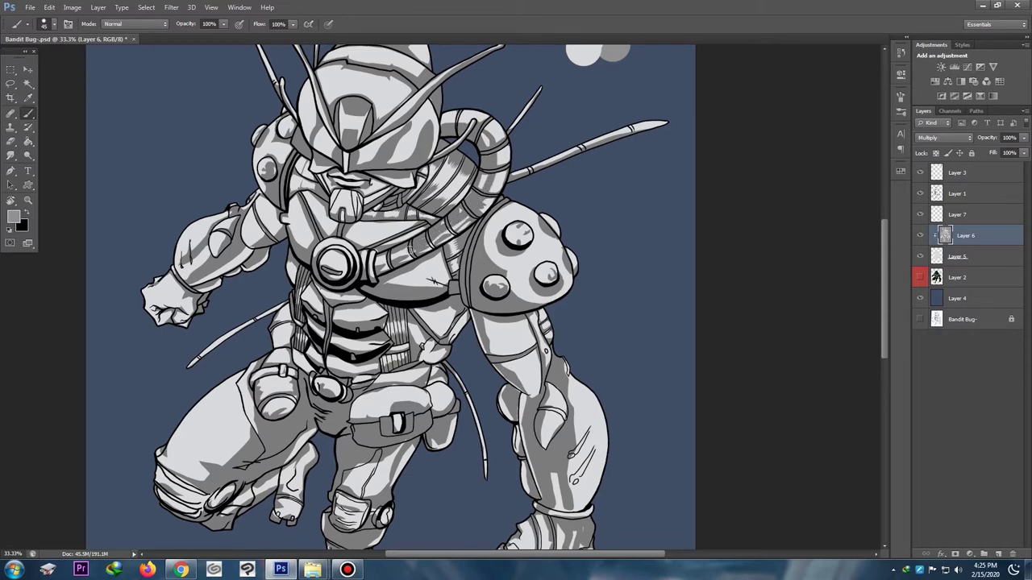
scroll(376, 264, down, 2)
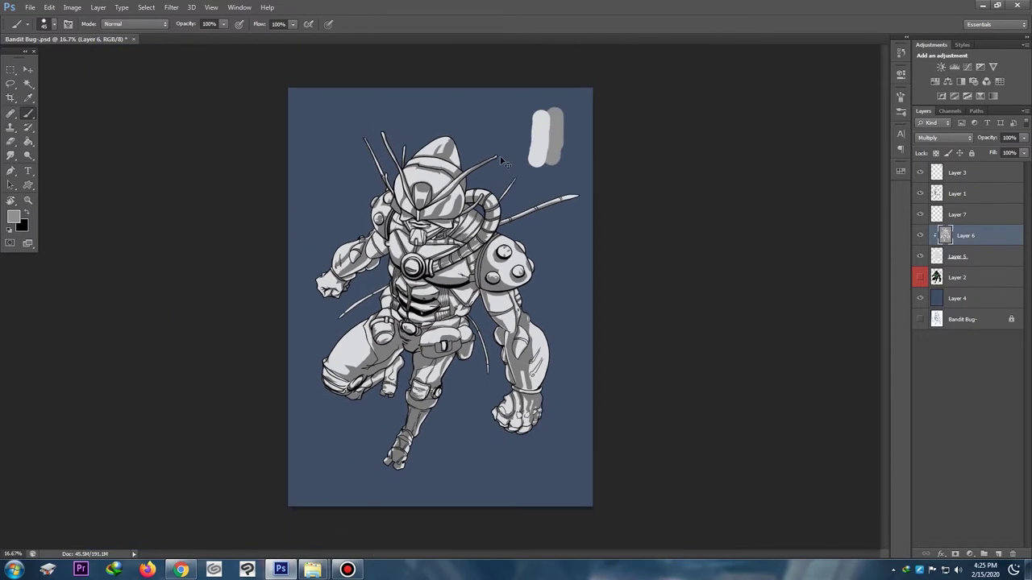
key(ctrl+z)
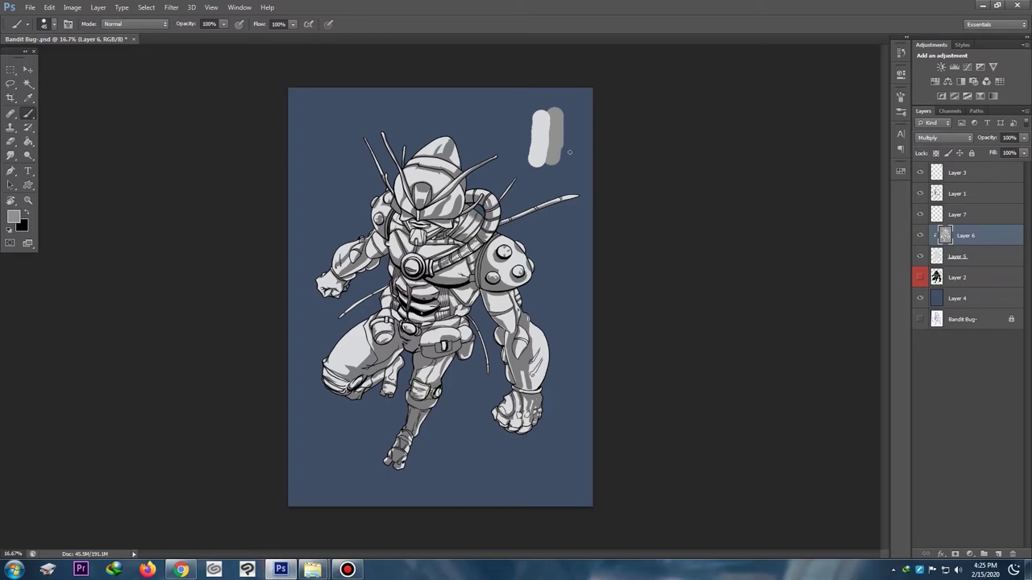
Step: Examine the gray shading on the torso, hose and whole figure at different magnifications
key(ctrl+plus)
key(ctrl+plus)
key(ctrl+plus)
key(ctrl+plus)
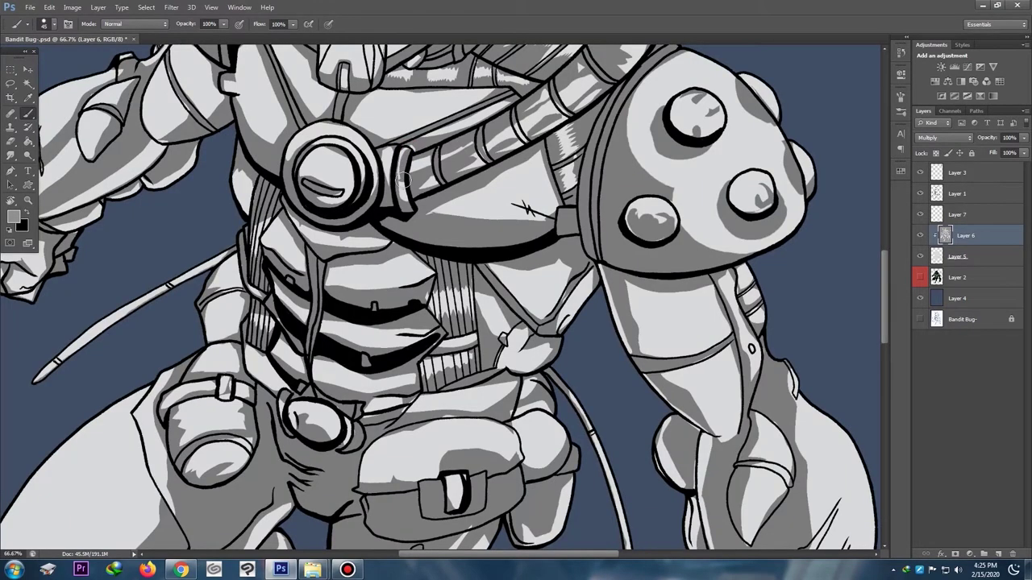
key(ctrl+minus)
key(ctrl+minus)
key(ctrl+minus)
key(ctrl+minus)
key(ctrl+plus)
key(ctrl+plus)
key(ctrl+plus)
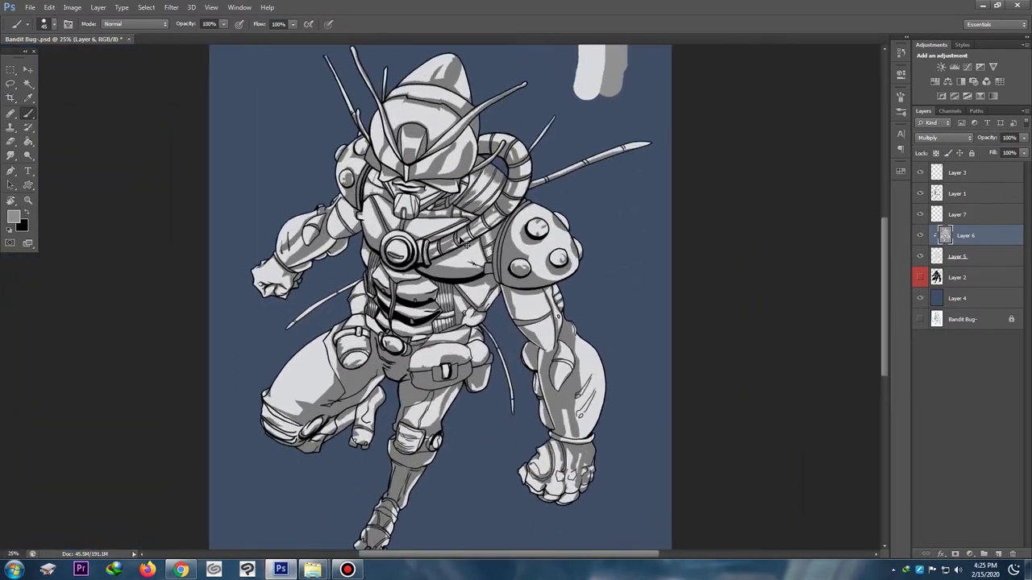
key(ctrl+minus)
key(ctrl+minus)
key(ctrl+minus)
key(ctrl+plus)
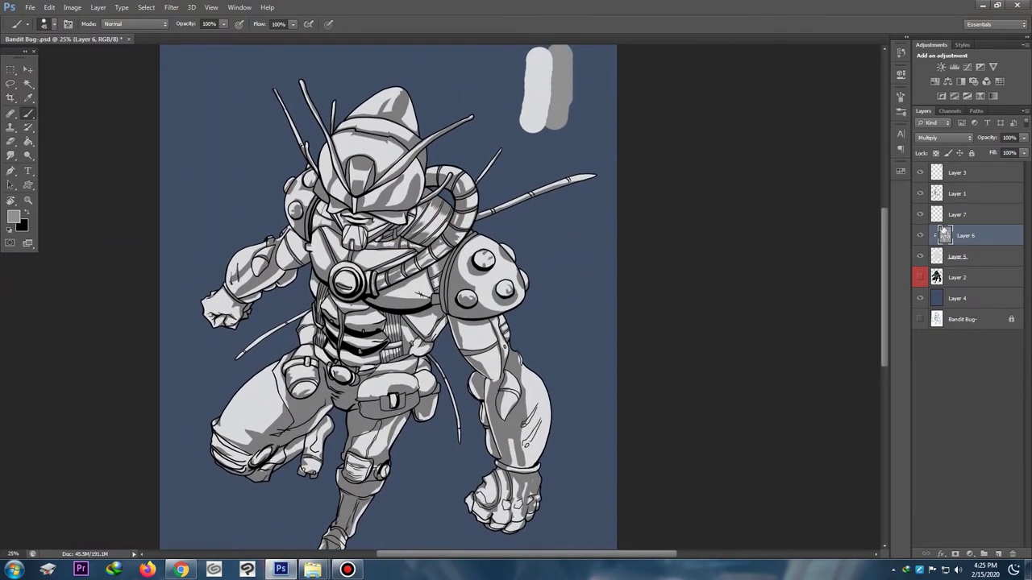
Step: Make Layer 7 a clipping mask above the clipped shading of Layer 6
key(ctrl+minus)
click(961, 214)
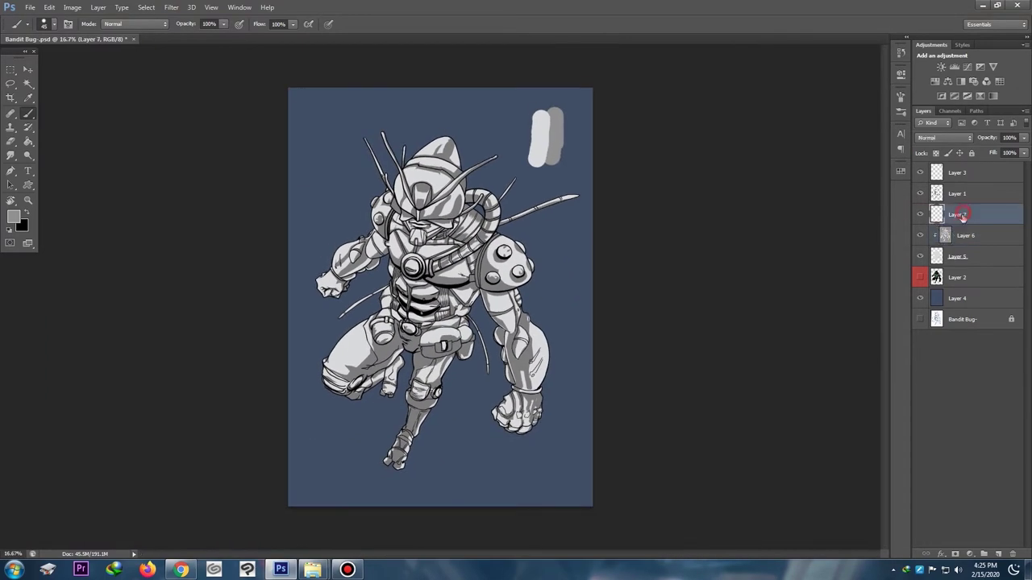
right_click(969, 215)
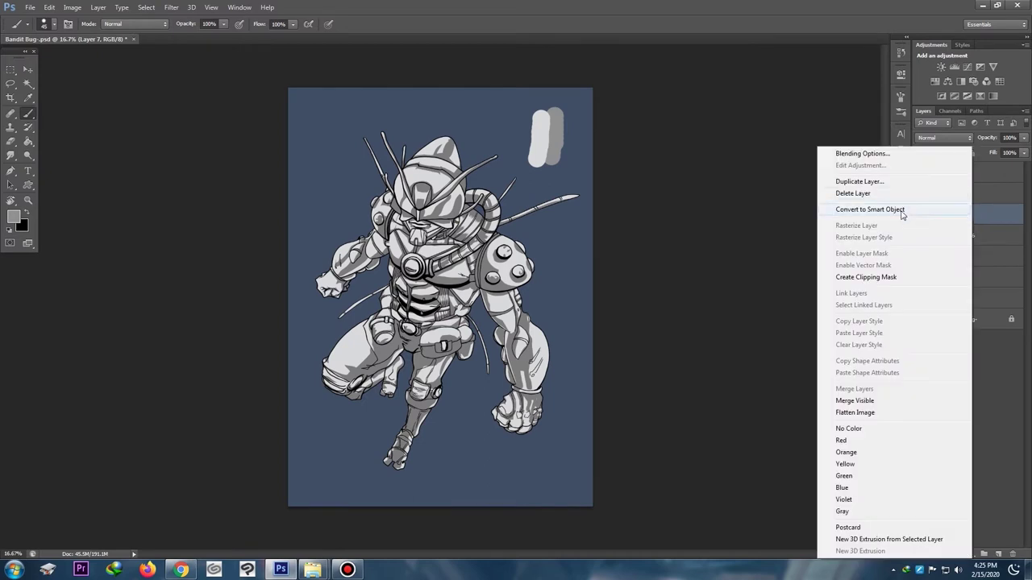
click(865, 277)
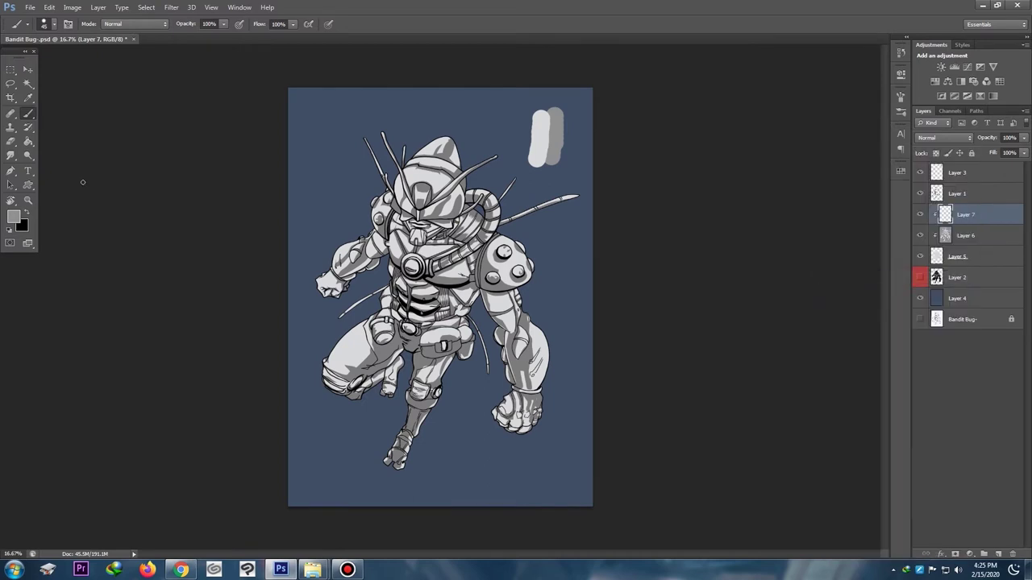
Step: Set the foreground color to a darker gray for the second level of shading
click(14, 216)
drag(682, 472, 680, 493)
key(Return)
Step: Paint a dark gray stroke under the helmet's brow beside the nose ridge with a size 30 Brush
key(ctrl+plus)
key(ctrl+plus)
drag(324, 124, 344, 268)
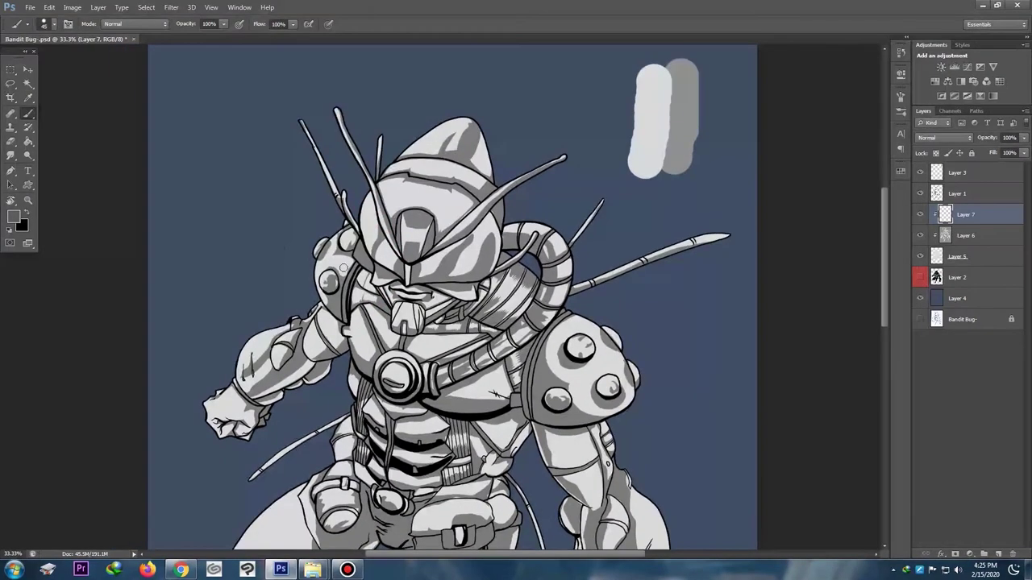
key(ctrl+plus)
key(ctrl+plus)
key(ctrl+plus)
key(bracketleft)
key(bracketleft)
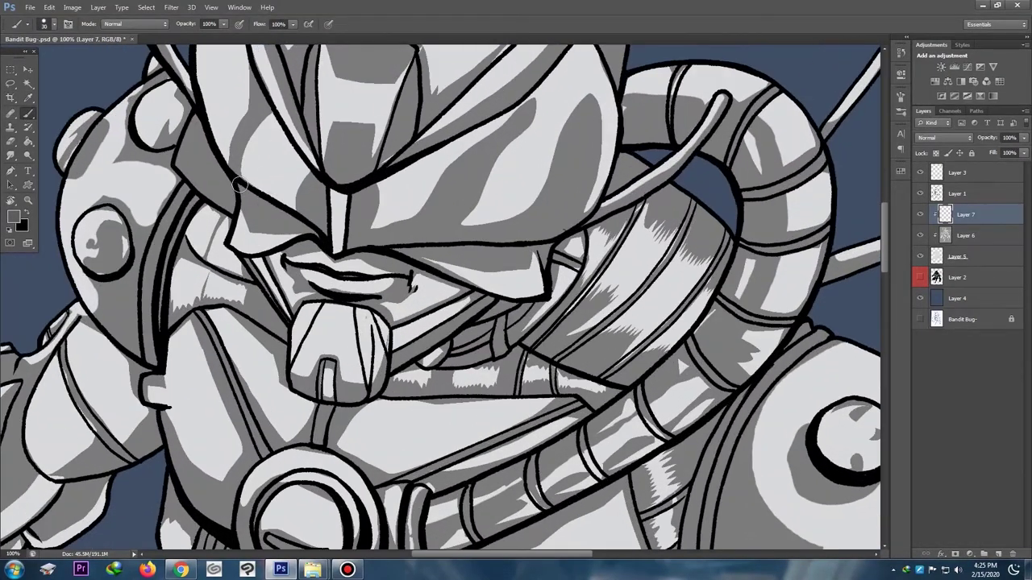
mouse_move(244, 188)
mouse_down()
mouse_move(316, 239)
mouse_move(290, 218)
mouse_up()
Step: Keep the current dark gray foreground color and set Layer 7's blend mode to Multiply
click(15, 217)
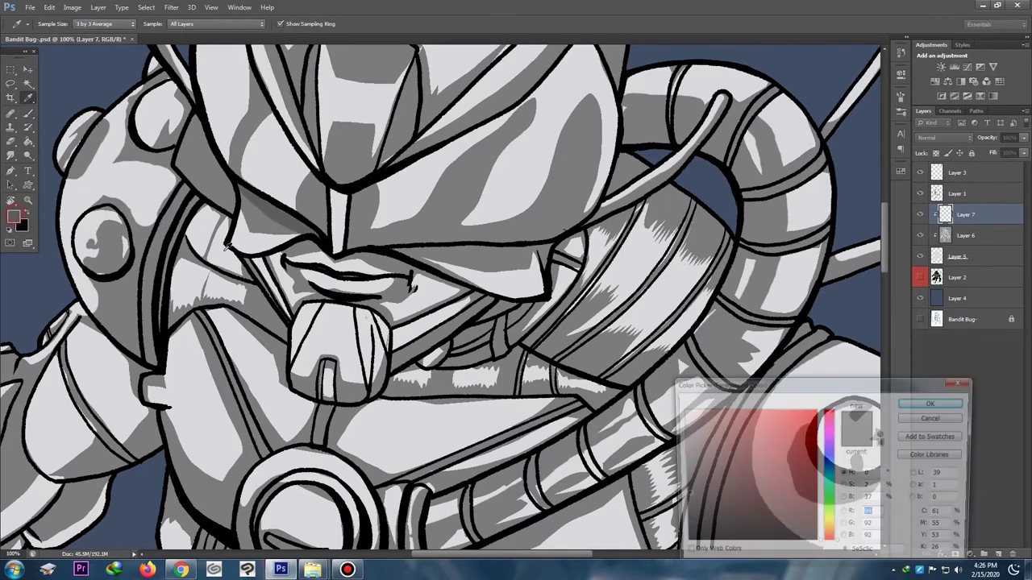
click(933, 403)
click(944, 138)
click(939, 183)
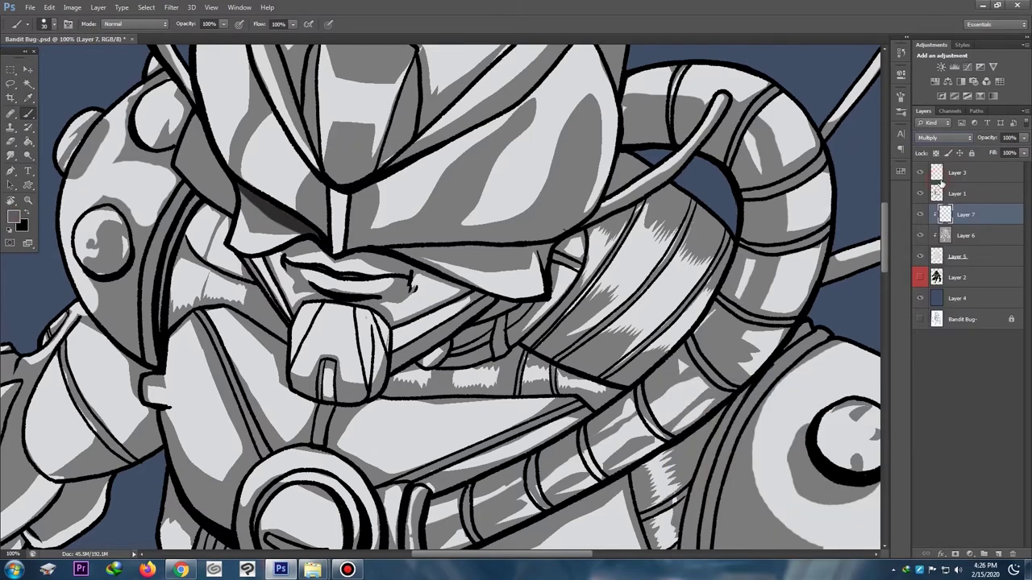
Step: Repaint the shadow under the helmet's brow and set up a soft round Eraser at size 70 for softening its edge
mouse_move(243, 202)
mouse_down()
mouse_move(278, 214)
mouse_move(236, 210)
mouse_move(258, 213)
mouse_move(63, 78)
mouse_move(235, 194)
mouse_move(279, 235)
mouse_up()
key(bracketright)
key(e)
click(54, 24)
click(68, 83)
key(Return)
key(bracketright)
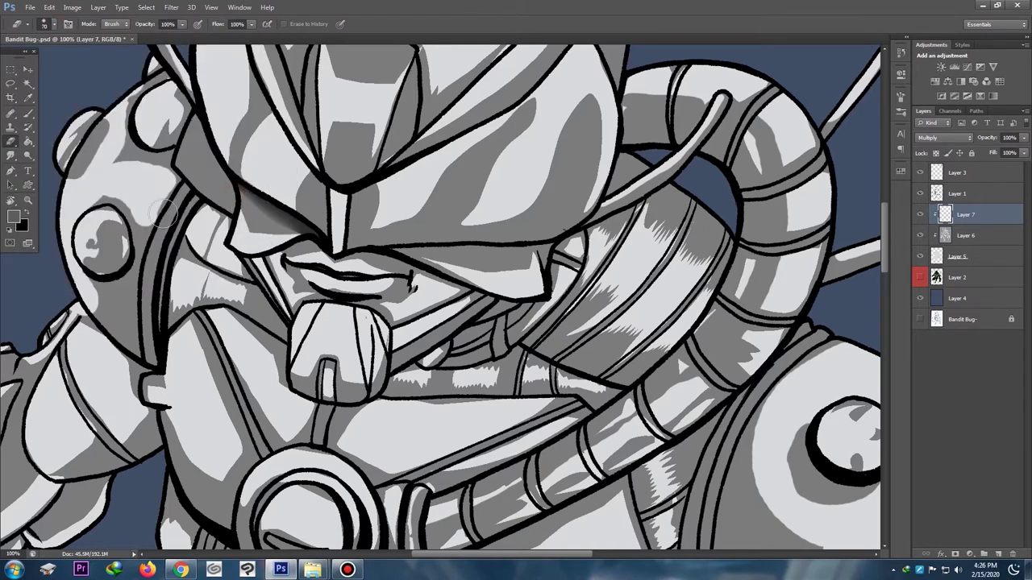
Step: Switch the Brush to a soft round tip and shade along the visor's lower edge above the cheek guard
key(ctrl+minus)
click(28, 114)
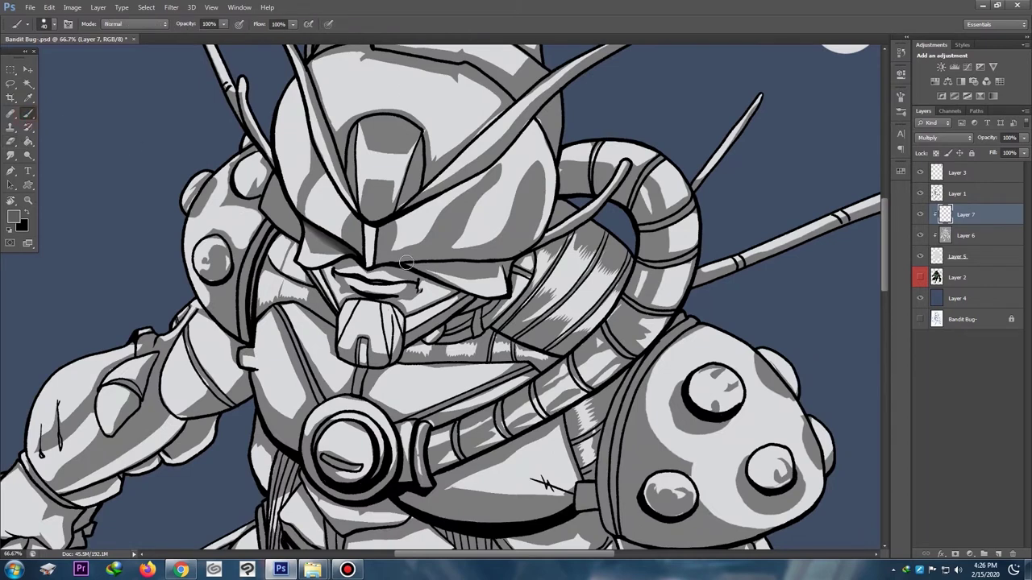
click(54, 24)
click(84, 83)
key(Return)
mouse_move(410, 266)
mouse_down()
mouse_move(395, 271)
mouse_move(505, 263)
mouse_move(430, 264)
mouse_up()
key(ctrl+minus)
key(ctrl+minus)
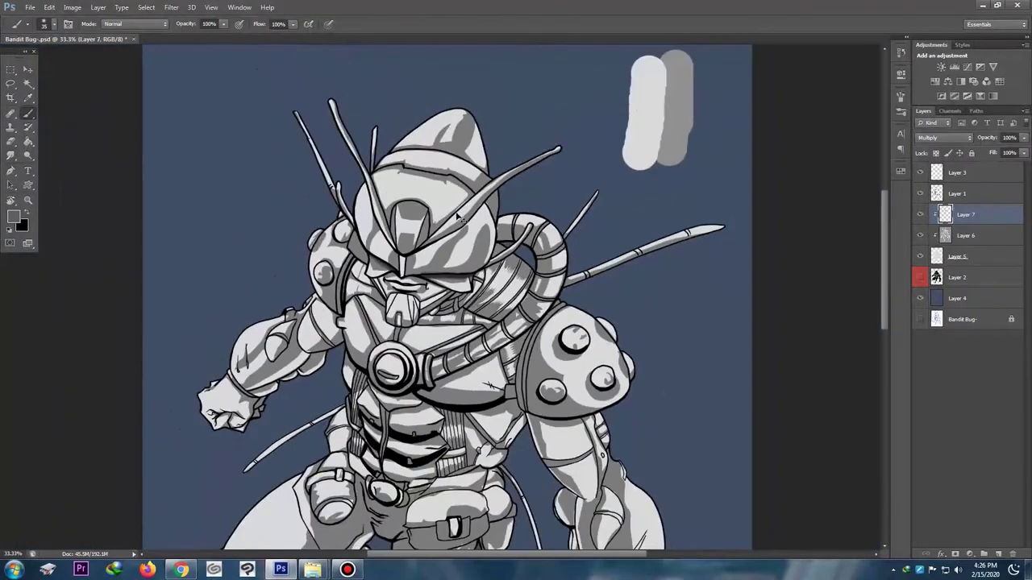
Step: Paint soft shadows under the visor, across the cheek and along the chin piece's lower edge with a size 40 Brush
key(ctrl+plus)
key(ctrl+plus)
key(ctrl+plus)
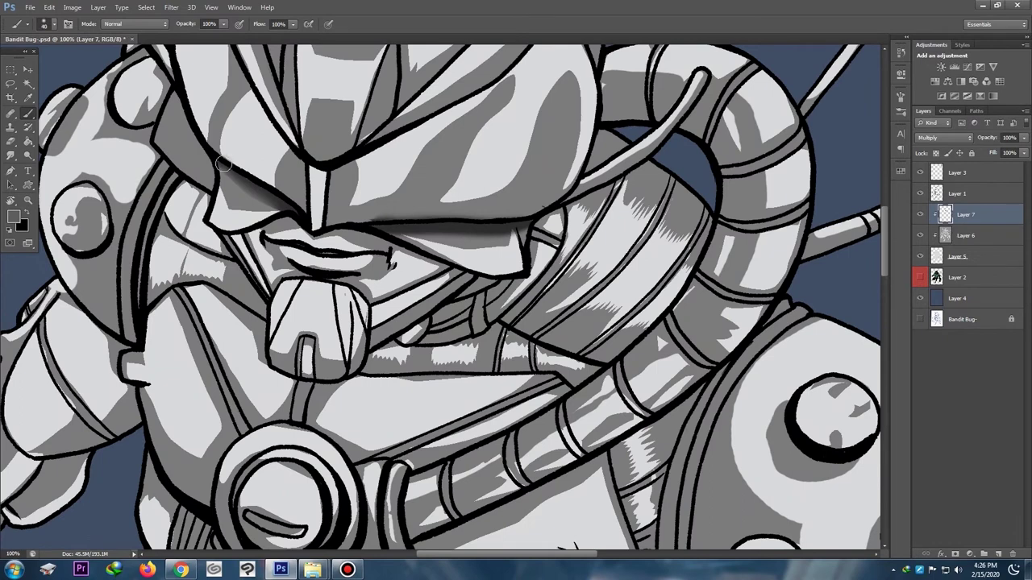
mouse_move(224, 164)
mouse_down()
mouse_move(312, 233)
mouse_move(262, 235)
mouse_move(256, 229)
mouse_move(289, 218)
mouse_move(393, 241)
mouse_move(444, 271)
mouse_up()
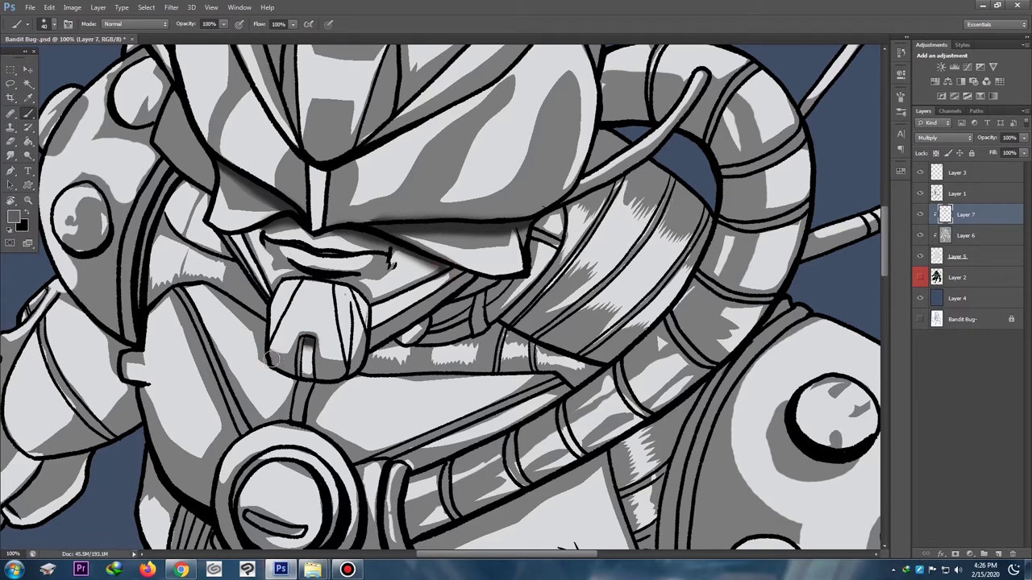
drag(272, 359, 347, 373)
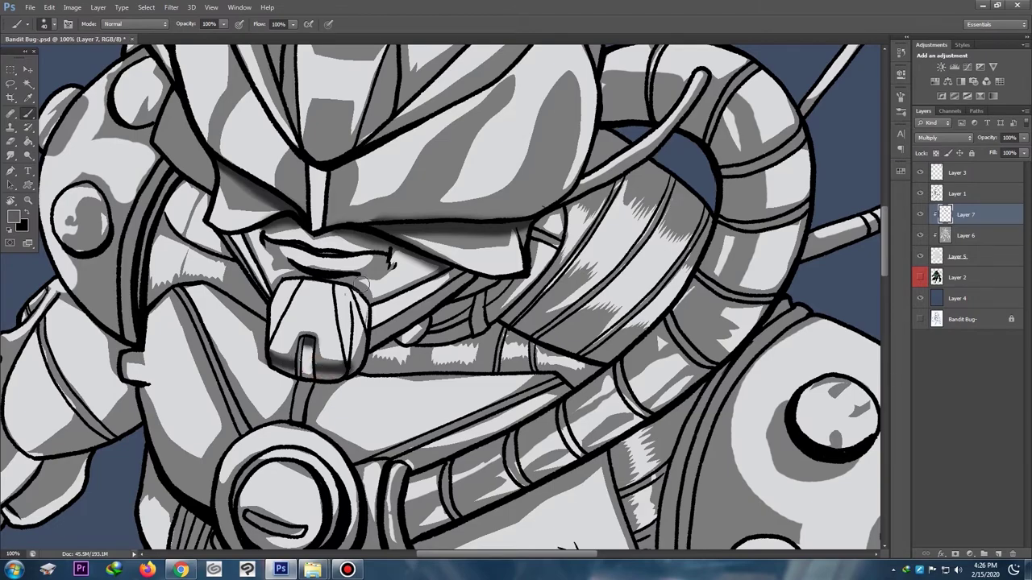
Step: Darken the gray stripe on the narrow side of the visor and both sides of the nose ridge with a size 40 Brush
key(ctrl+minus)
key(ctrl+minus)
key(ctrl+plus)
key(ctrl+plus)
mouse_move(251, 119)
mouse_down()
mouse_move(277, 131)
mouse_move(315, 293)
mouse_up()
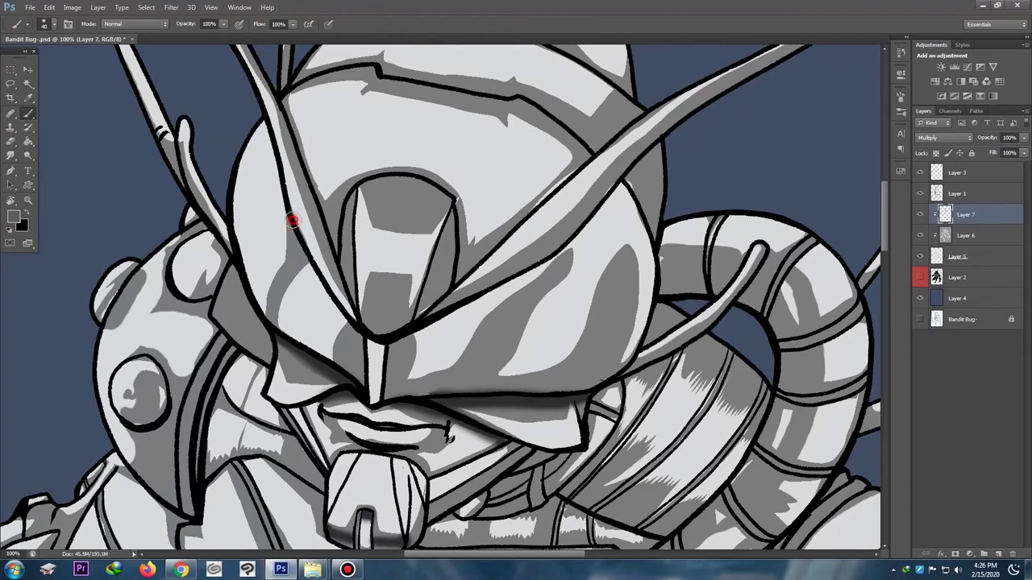
mouse_move(296, 239)
mouse_down()
mouse_move(273, 325)
mouse_move(292, 262)
mouse_up()
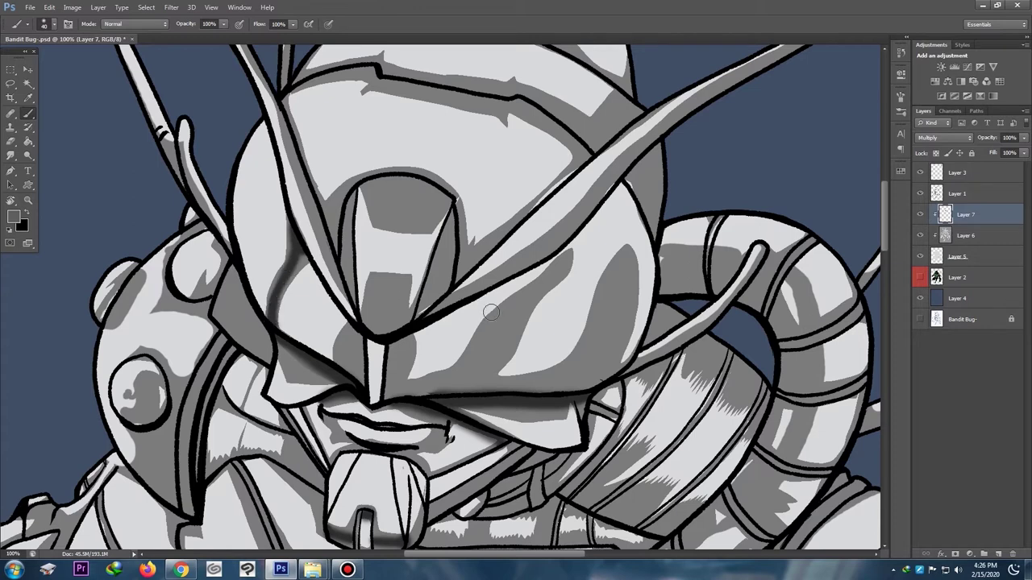
mouse_move(364, 335)
mouse_down()
mouse_move(357, 382)
mouse_move(386, 396)
mouse_move(398, 340)
mouse_up()
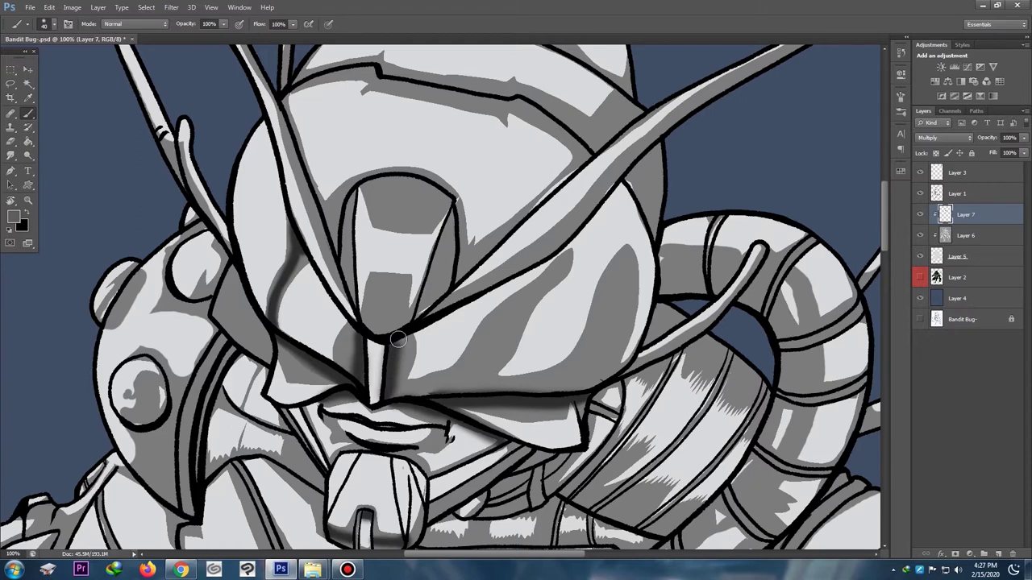
Step: Darken the curved gray reflections on the wide side of the visor, enlarging the soft Brush to size 60
key(ctrl+minus)
key(ctrl+minus)
key(ctrl+plus)
key(ctrl+plus)
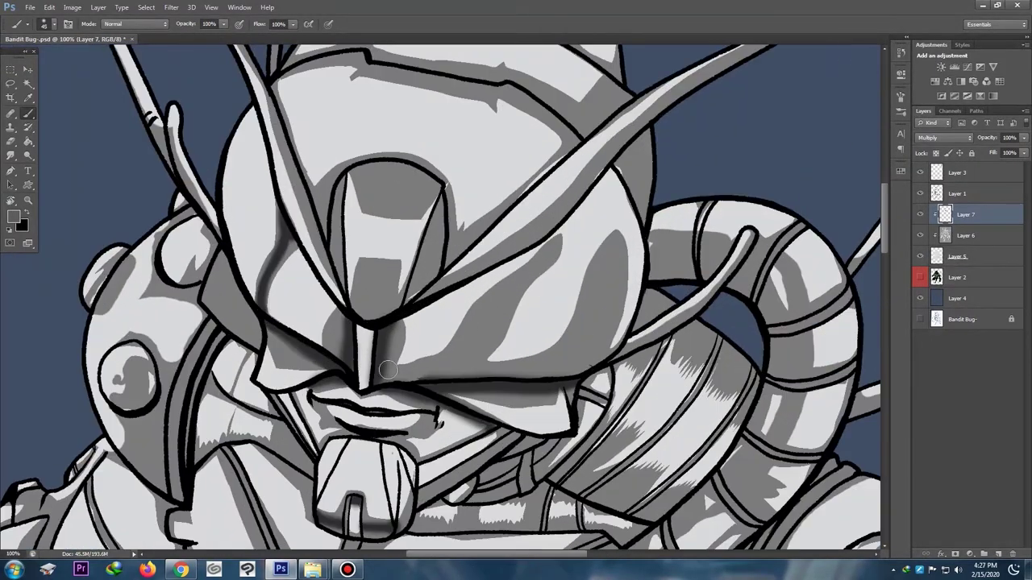
mouse_move(381, 378)
mouse_down()
mouse_move(449, 358)
mouse_move(556, 243)
mouse_up()
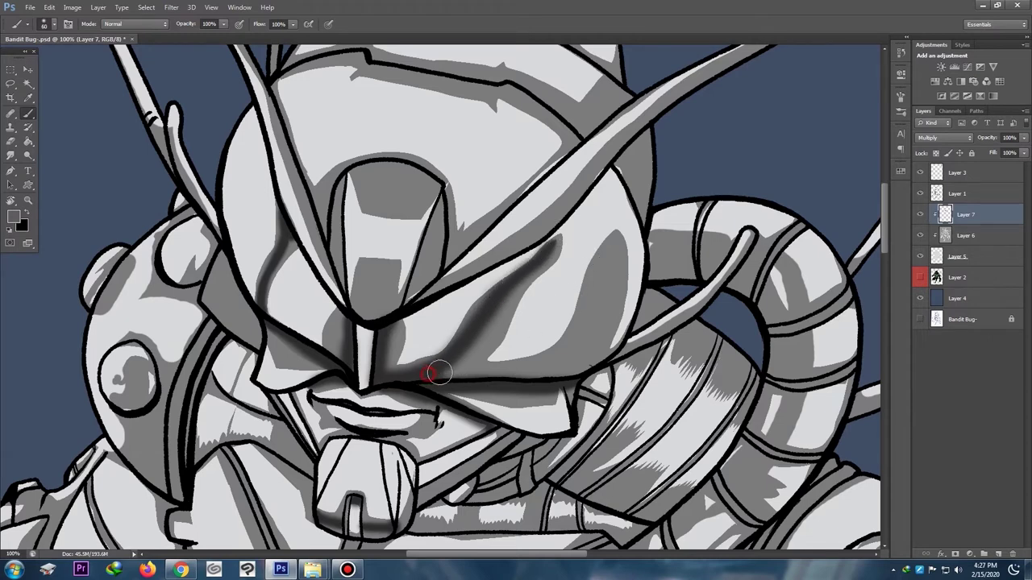
mouse_move(426, 365)
mouse_down()
mouse_move(482, 374)
mouse_move(566, 349)
mouse_move(590, 325)
mouse_move(620, 245)
mouse_move(583, 323)
mouse_up()
key(ctrl+minus)
key(ctrl+minus)
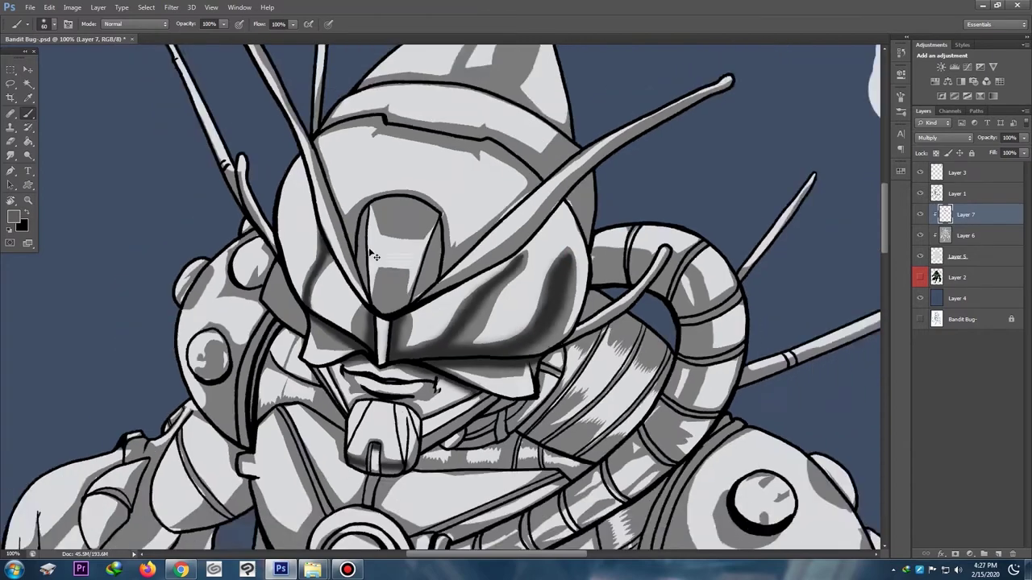
Step: Shade along the helmet's forehead seam and the base of its pointed crest with a size 50 soft Brush
key(ctrl+minus)
key(ctrl+minus)
key(ctrl+plus)
key(ctrl+plus)
drag(446, 308, 474, 414)
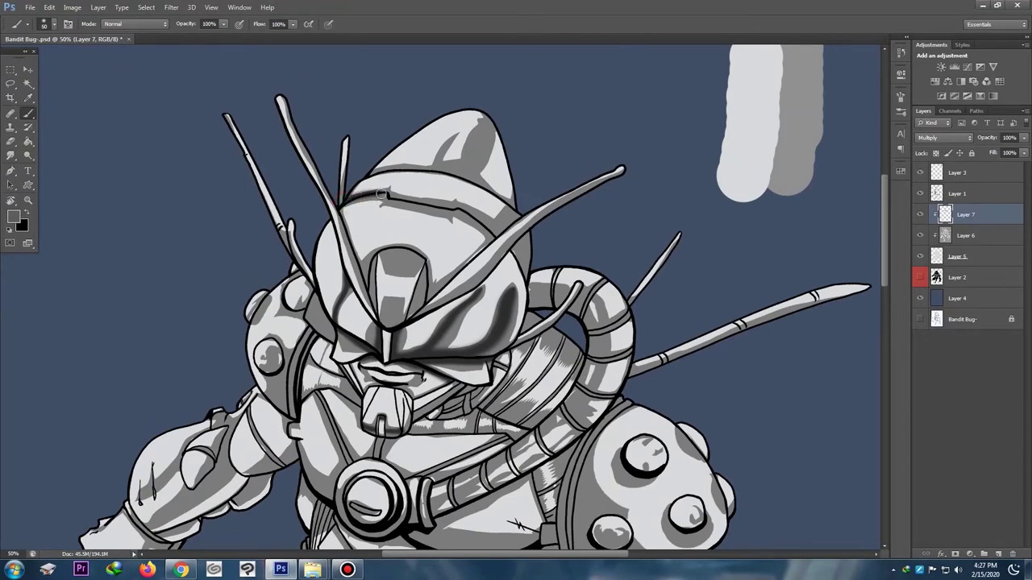
drag(390, 195, 489, 225)
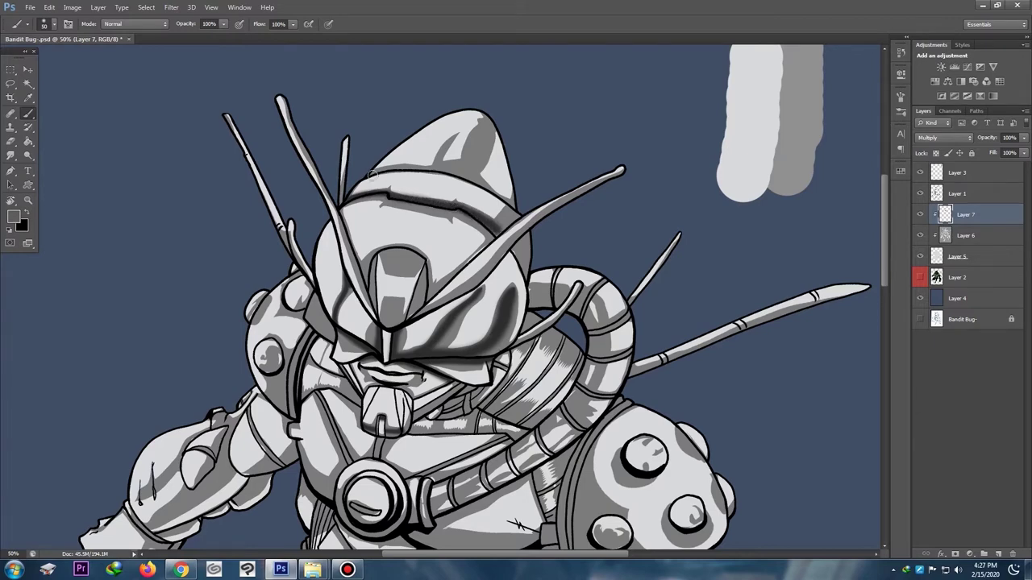
mouse_move(368, 175)
mouse_down()
mouse_move(444, 171)
mouse_move(517, 213)
mouse_up()
key(ctrl+minus)
key(ctrl+minus)
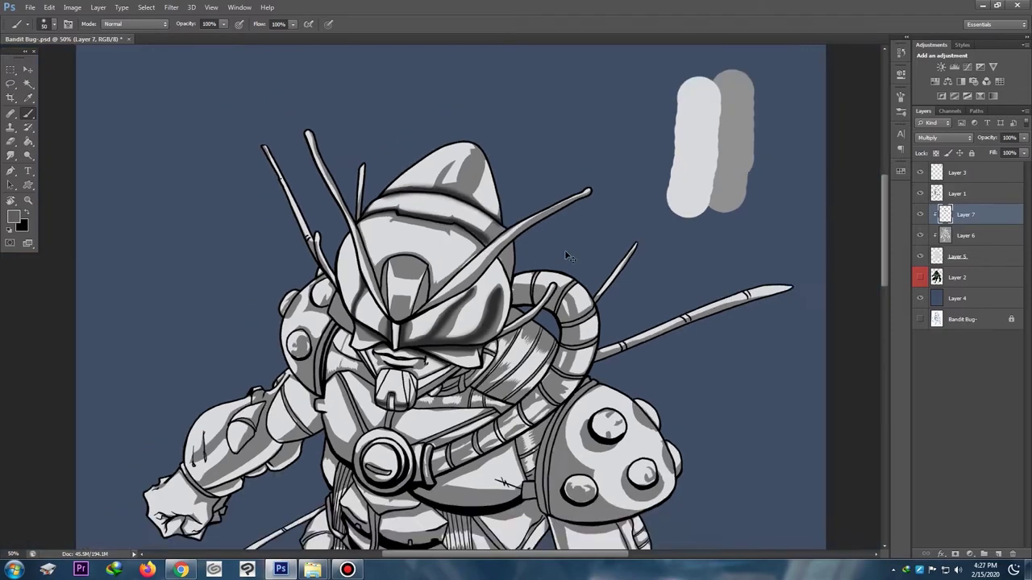
Step: Shade the smaller shoulder pad around its studs and along its rim with a size 50 soft Brush
key(ctrl+plus)
mouse_move(557, 245)
mouse_down()
mouse_move(431, 198)
mouse_move(494, 321)
mouse_up()
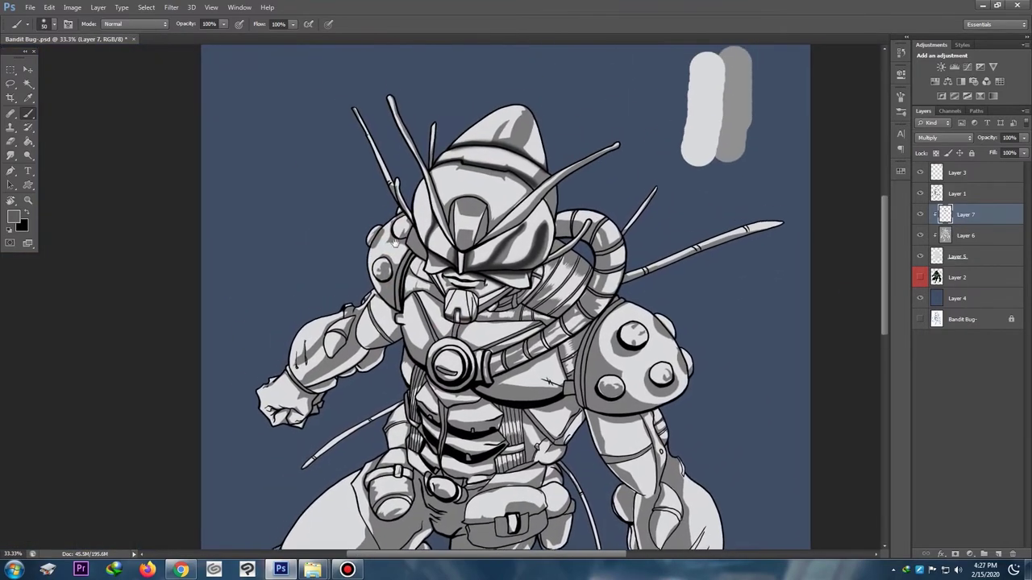
key(ctrl+plus)
key(ctrl+plus)
mouse_move(376, 209)
mouse_down()
mouse_move(352, 268)
mouse_move(353, 323)
mouse_move(360, 238)
mouse_move(379, 208)
mouse_up()
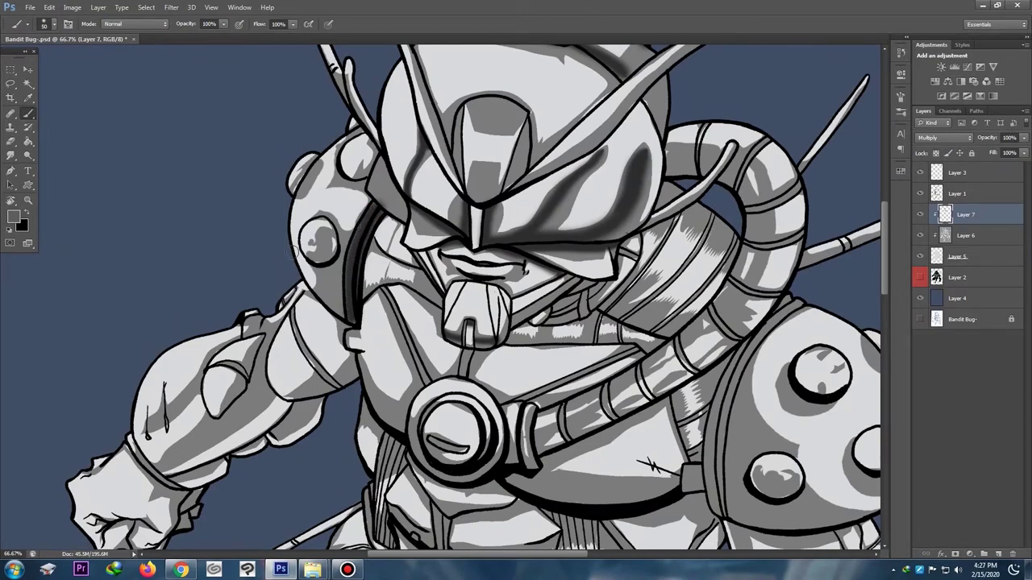
mouse_move(314, 266)
mouse_down()
mouse_move(321, 277)
mouse_move(339, 265)
mouse_move(336, 235)
mouse_move(311, 223)
mouse_move(298, 190)
mouse_move(310, 169)
mouse_move(372, 179)
mouse_up()
key(ctrl+minus)
key(ctrl+minus)
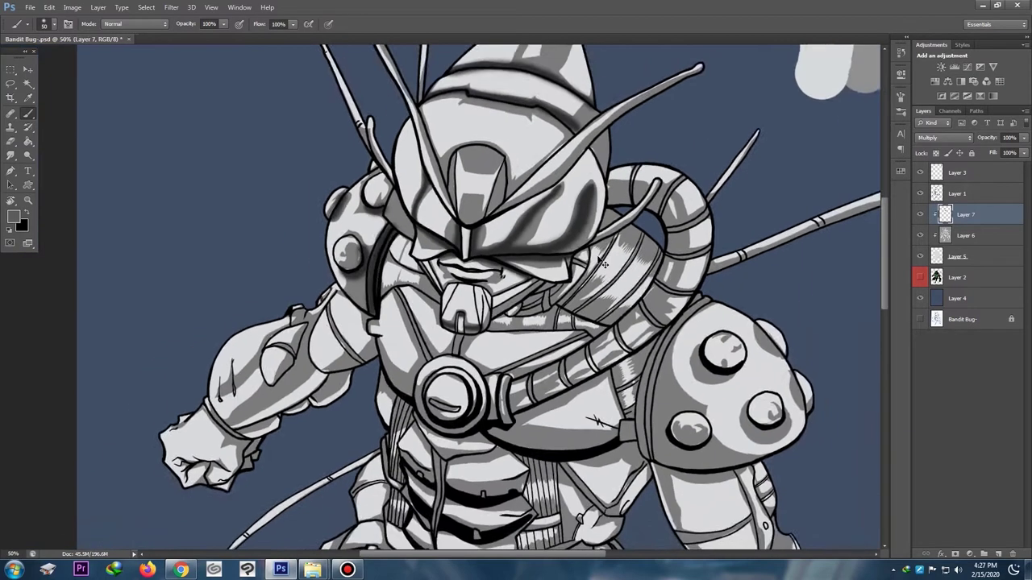
Step: Shade the chest straps, the chest's outer edge and the lower chest panel beneath the hose with soft strokes up to size 70
key(ctrl+minus)
key(ctrl+plus)
key(ctrl+plus)
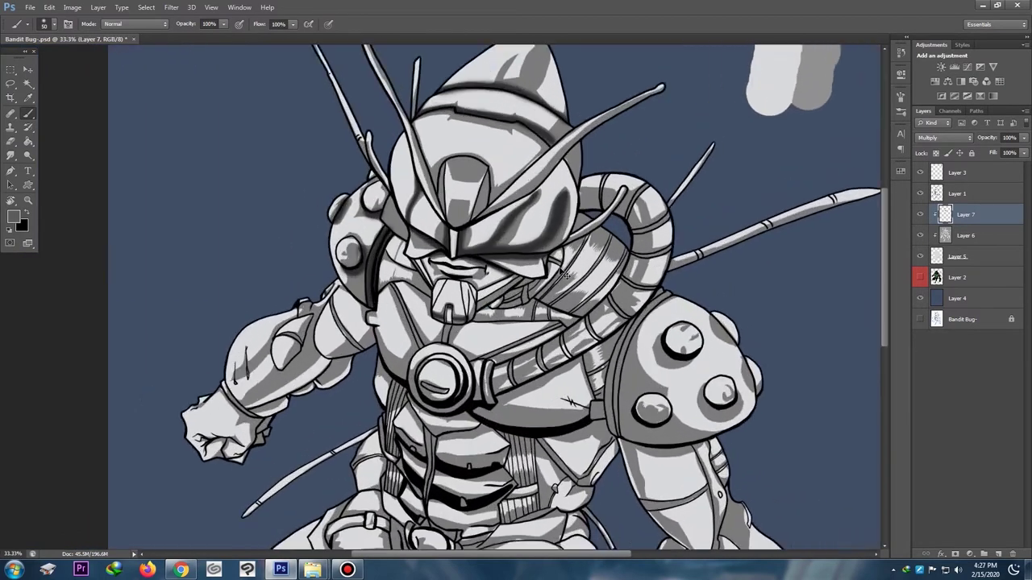
drag(382, 284, 384, 287)
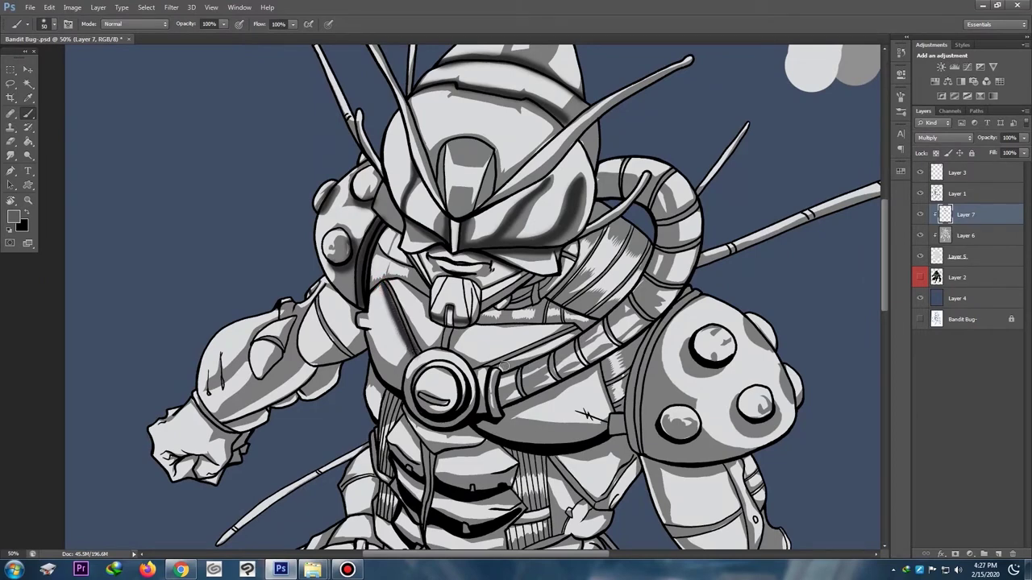
drag(496, 365, 577, 334)
drag(363, 331, 389, 386)
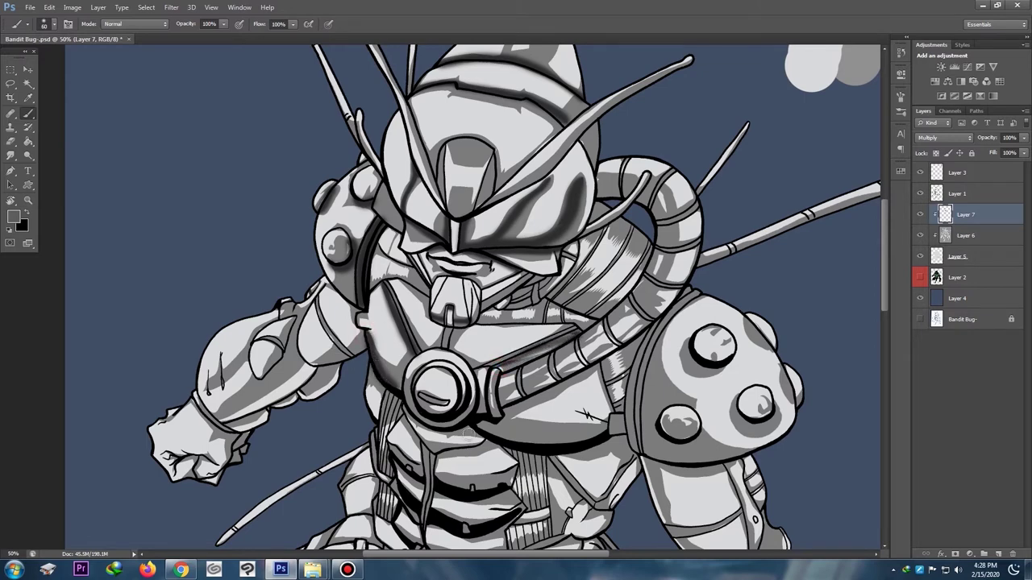
mouse_move(478, 428)
mouse_down()
mouse_move(577, 439)
mouse_move(606, 434)
mouse_up()
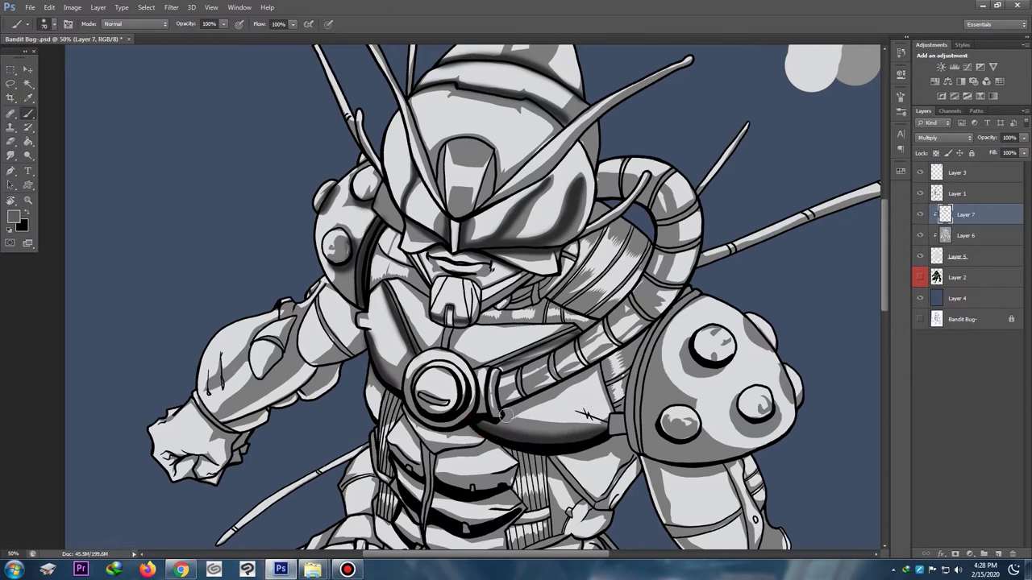
mouse_move(502, 411)
mouse_down()
mouse_move(625, 385)
mouse_move(633, 363)
mouse_move(532, 401)
mouse_up()
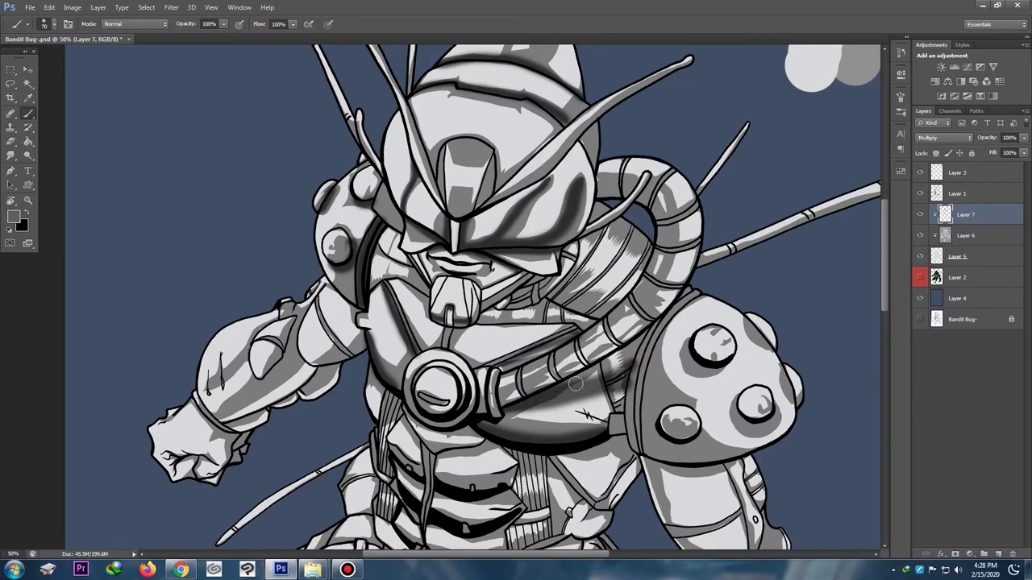
Step: Paint soft shadows beneath the three front studs of the larger shoulder pad with a size 70 Brush
mouse_move(695, 351)
mouse_down()
mouse_move(684, 345)
mouse_move(705, 376)
mouse_up()
mouse_move(660, 418)
mouse_down()
mouse_move(657, 440)
mouse_move(687, 449)
mouse_move(677, 445)
mouse_up()
drag(742, 413, 759, 422)
key(ctrl+minus)
key(ctrl+minus)
key(ctrl+plus)
key(ctrl+plus)
scroll(509, 279, up, 1)
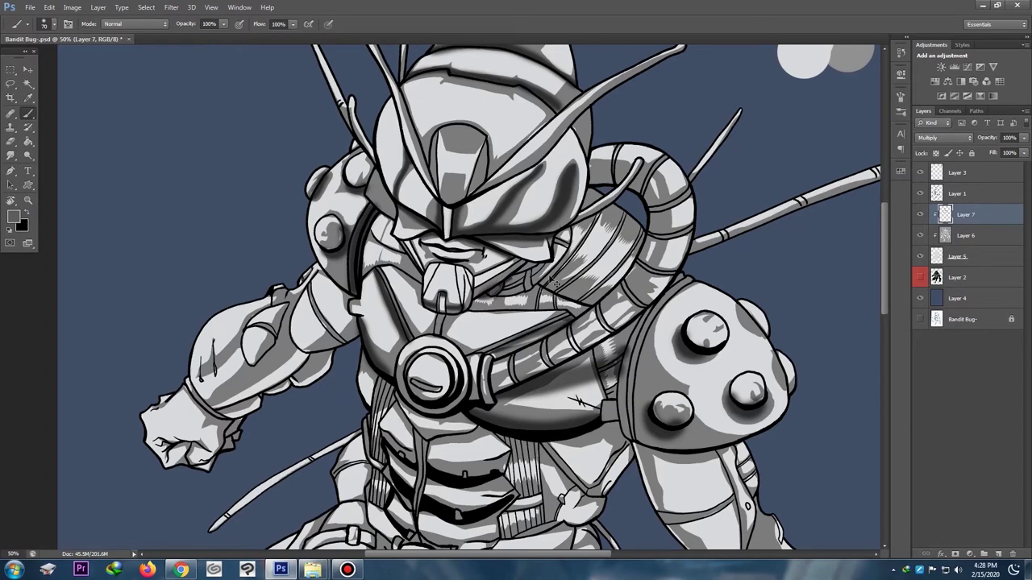
Step: Darken the neck, hose and upper chest below the head with broad soft strokes, enlarging the Brush to size 125
key(ctrl+minus)
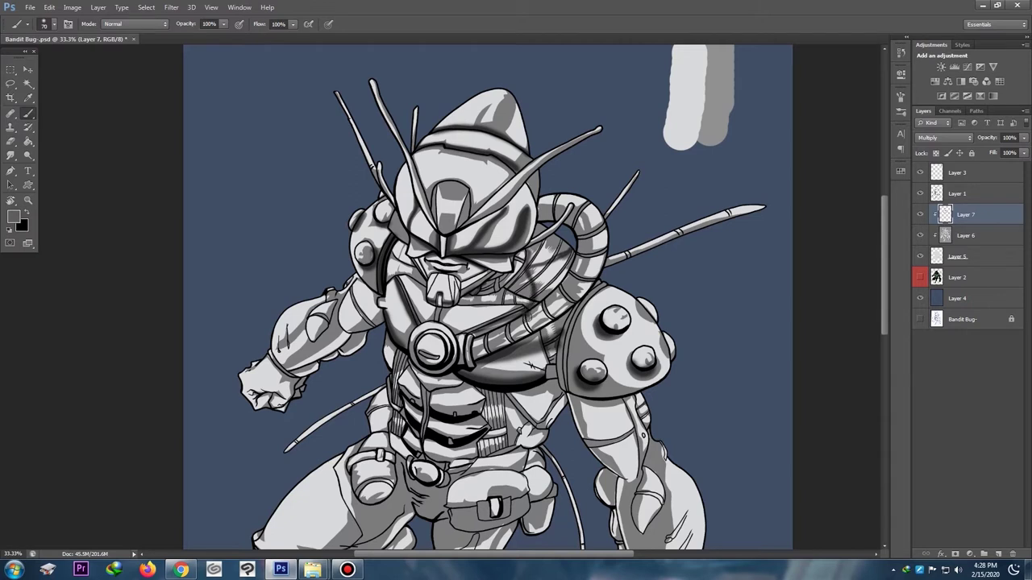
mouse_move(507, 342)
mouse_down()
mouse_move(453, 308)
mouse_move(518, 263)
mouse_move(522, 319)
mouse_move(496, 335)
mouse_move(469, 302)
mouse_move(515, 311)
mouse_move(494, 342)
mouse_move(466, 311)
mouse_up()
key(ctrl+minus)
key(ctrl+minus)
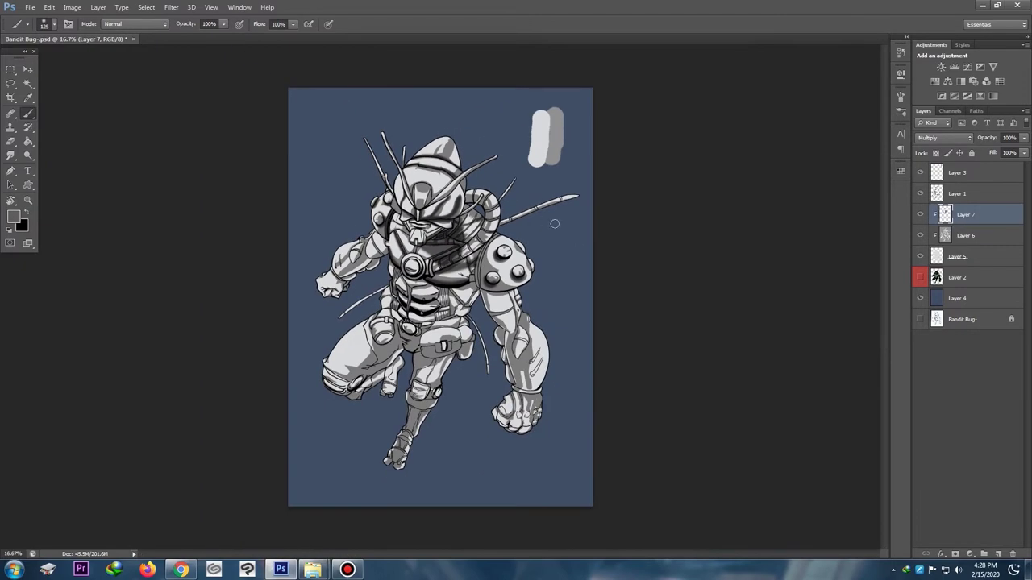
key(ctrl+minus)
key(ctrl+plus)
key(ctrl+plus)
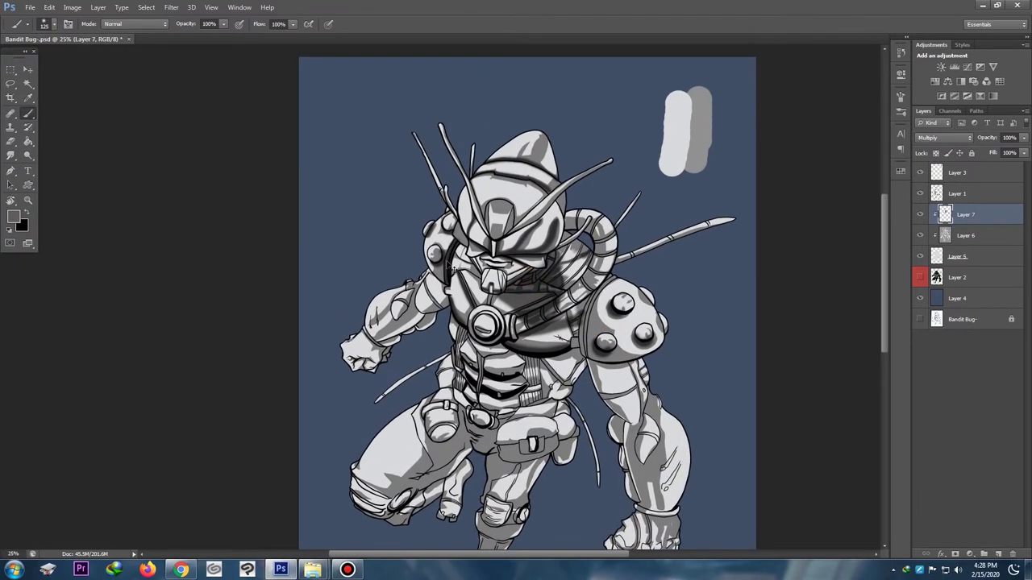
Step: Deepen the shadows on the smaller shoulder pad and along the larger pad's inner edge with a soft Brush
scroll(445, 270, up, 1)
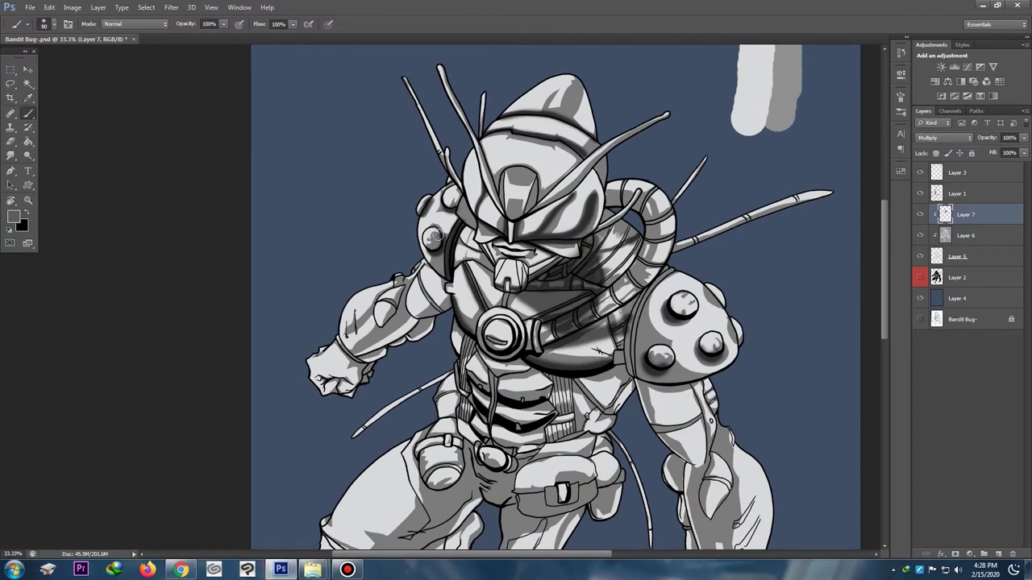
drag(434, 236, 435, 243)
mouse_move(627, 318)
mouse_down()
mouse_move(674, 294)
mouse_move(678, 271)
mouse_move(663, 296)
mouse_move(600, 326)
mouse_up()
key(ctrl+minus)
key(ctrl+minus)
key(ctrl+plus)
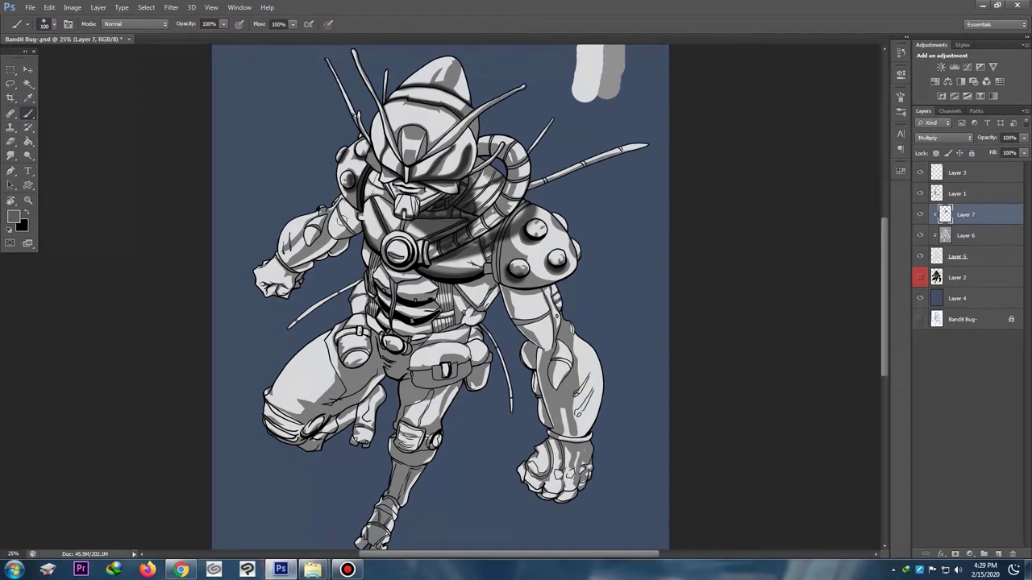
Step: Shade the bent arm from the upper arm to the fist with a size 100 soft Brush
mouse_move(354, 232)
mouse_down()
mouse_move(325, 214)
mouse_move(314, 240)
mouse_move(325, 214)
mouse_move(327, 240)
mouse_move(291, 274)
mouse_move(288, 295)
mouse_move(269, 288)
mouse_move(300, 284)
mouse_up()
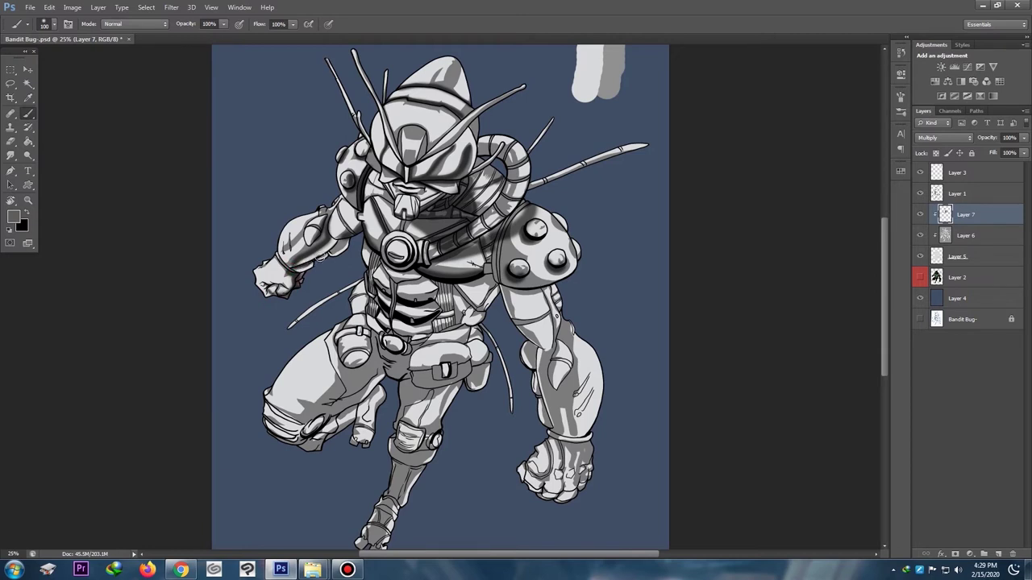
key(ctrl+minus)
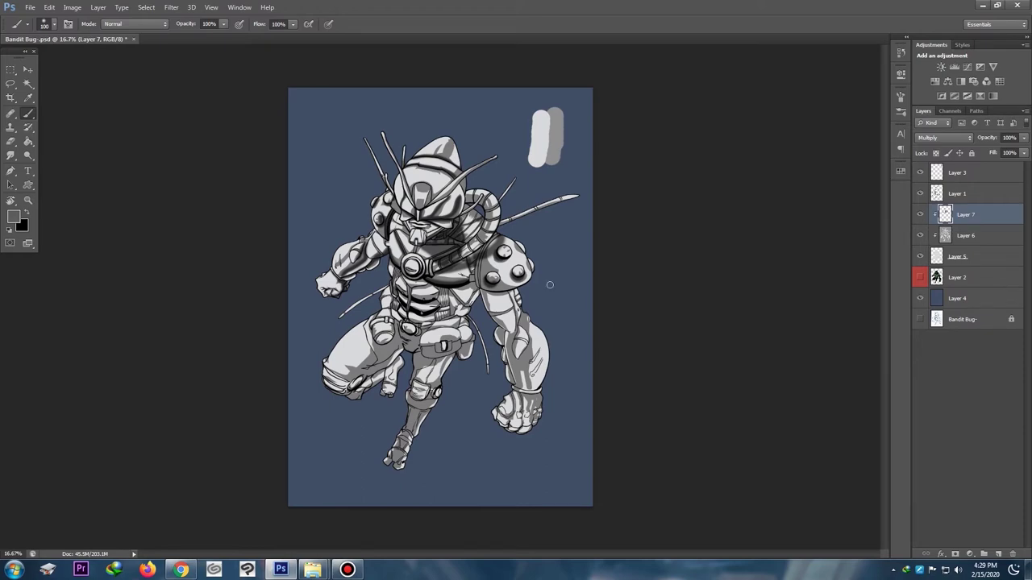
Step: Shade the long antennae and the helmet's side with soft strokes, enlarging the Brush to size 200 for the helmet
key(ctrl+plus)
key(ctrl+plus)
drag(469, 163, 409, 282)
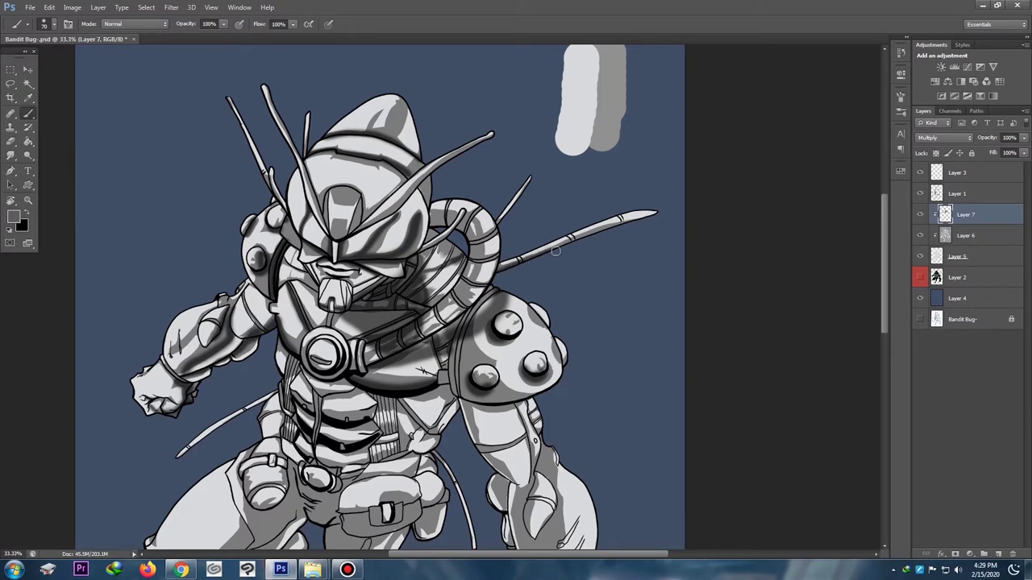
drag(613, 228, 671, 215)
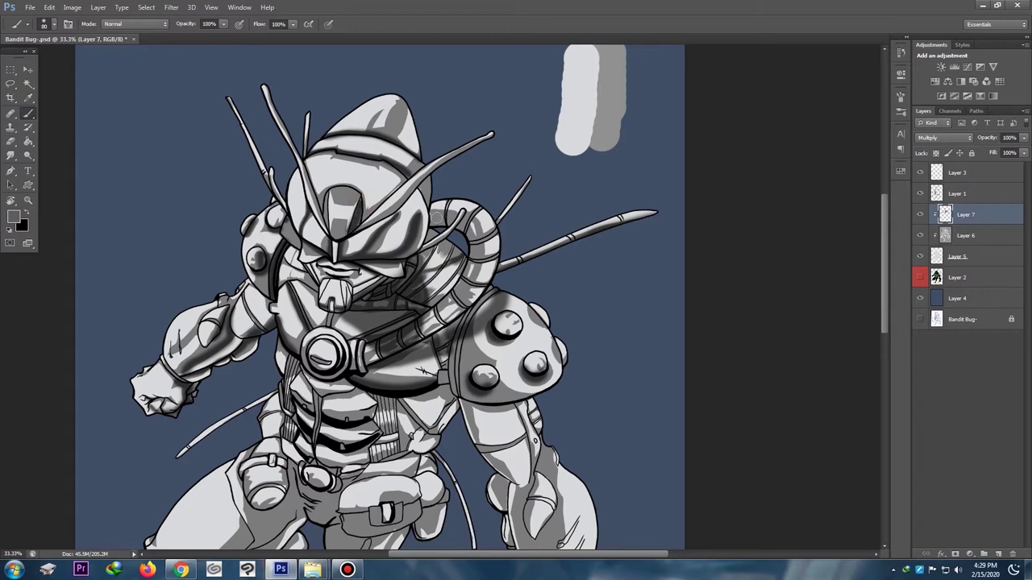
key(bracketright)
mouse_move(420, 187)
mouse_down()
mouse_move(434, 206)
mouse_move(416, 216)
mouse_move(419, 207)
mouse_move(419, 233)
mouse_move(405, 238)
mouse_up()
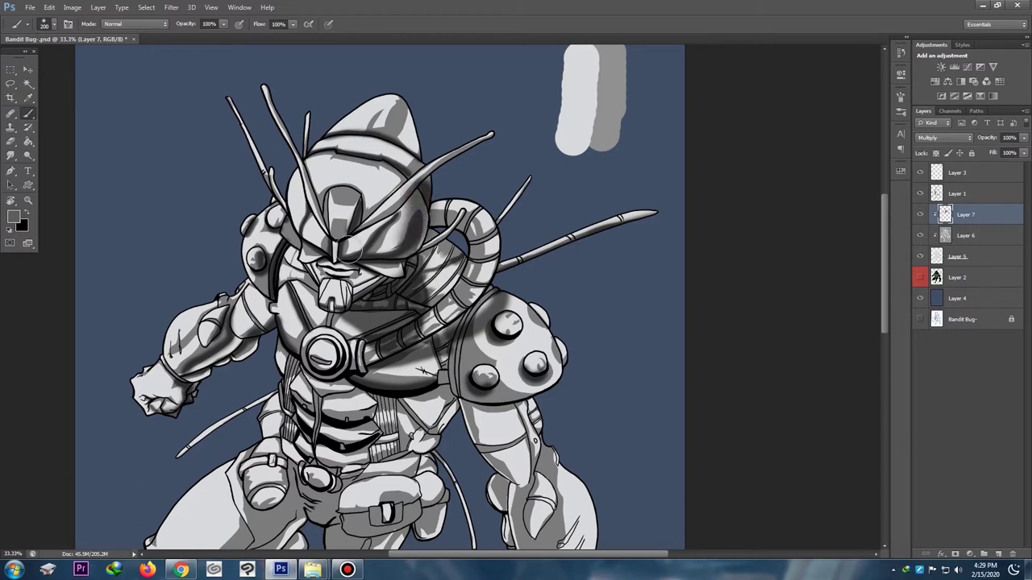
key(ctrl+minus)
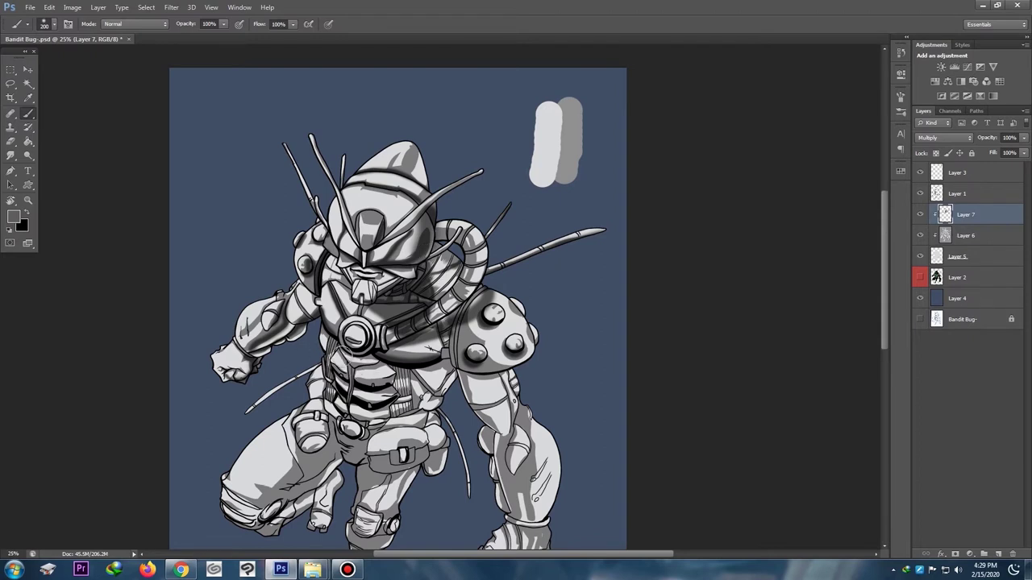
Step: Paint soft shadows below the round chest emblem and across the upper abdominal segments, reducing the Brush to size 70
key(bracketleft)
drag(372, 335, 364, 348)
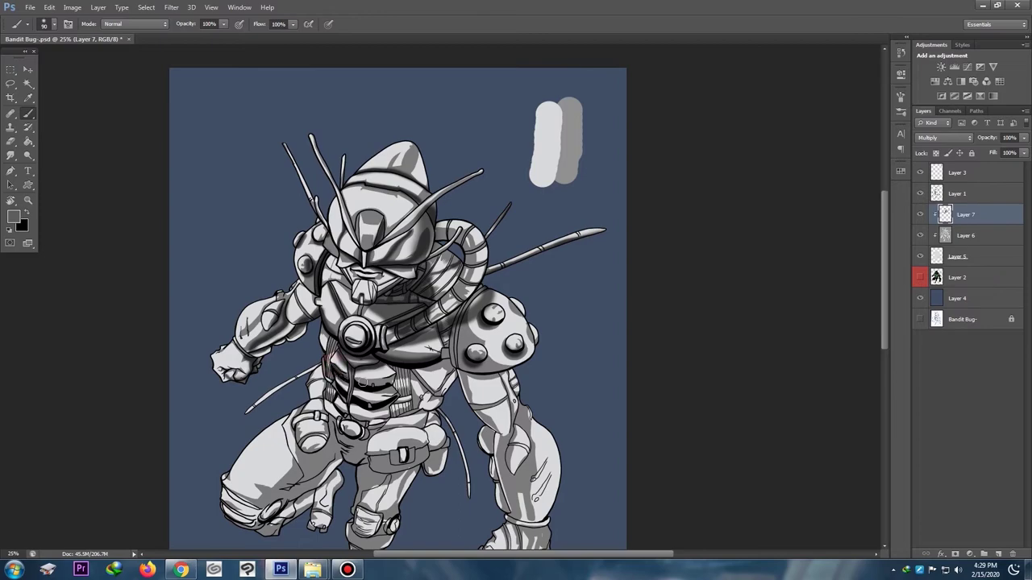
key(ctrl+minus)
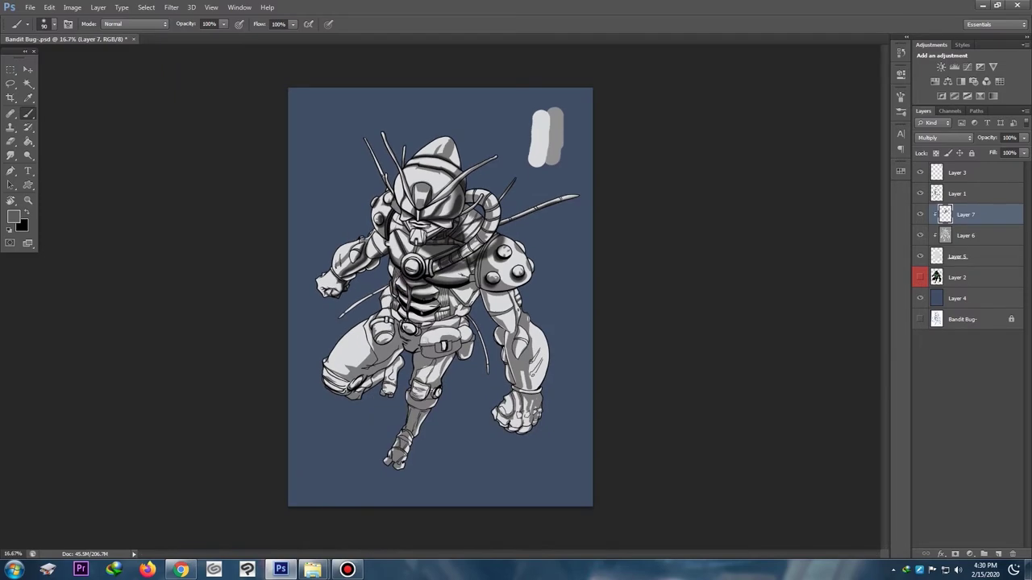
key(ctrl+plus)
key(ctrl+plus)
key(ctrl+plus)
key(ctrl+plus)
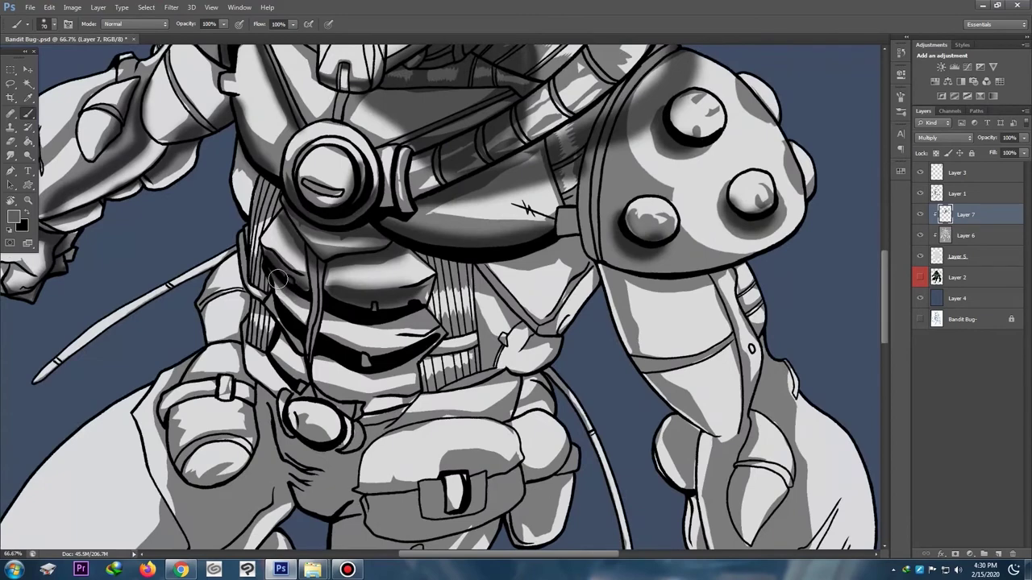
mouse_move(276, 278)
mouse_down()
mouse_move(333, 318)
mouse_move(402, 329)
mouse_move(427, 317)
mouse_move(406, 318)
mouse_up()
Step: Darken the middle abdominal segment from edge to edge with a size 60 soft Brush
key(ctrl+minus)
key(ctrl+minus)
key(ctrl+minus)
key(ctrl+minus)
key(ctrl+plus)
key(ctrl+plus)
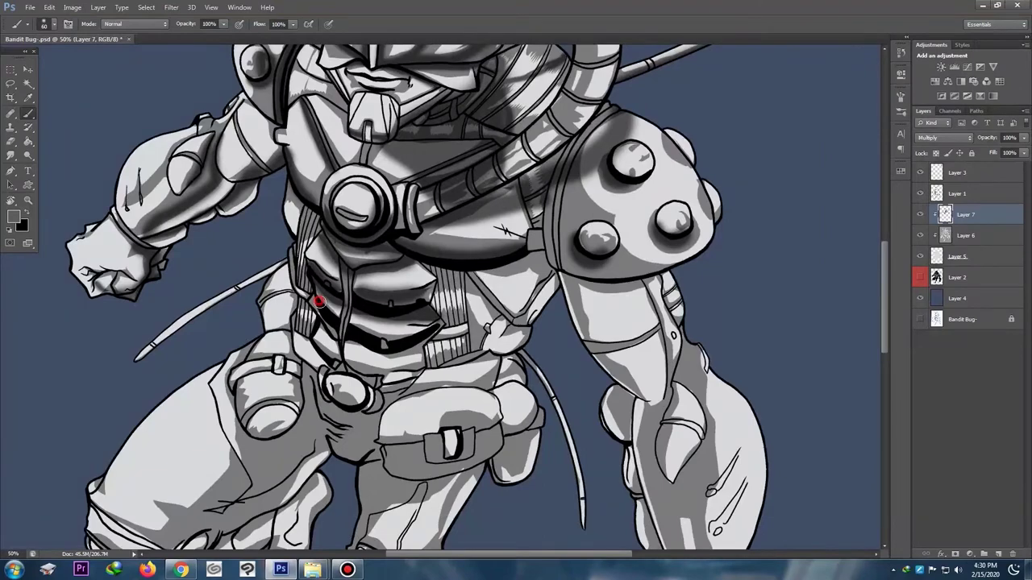
mouse_move(319, 301)
mouse_down()
mouse_move(359, 329)
mouse_move(347, 317)
mouse_move(395, 334)
mouse_move(431, 321)
mouse_up()
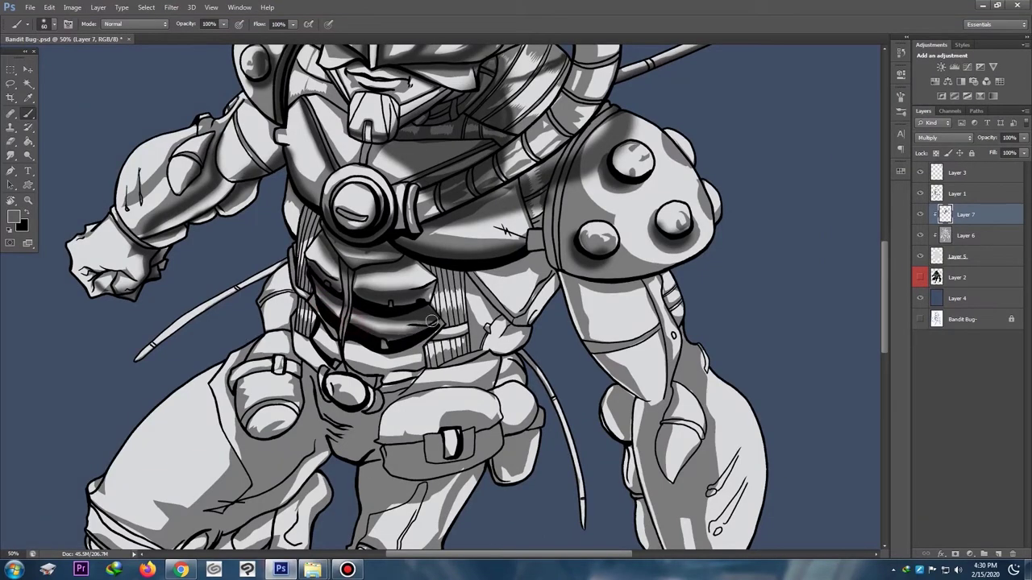
Step: Shade the lowest abdominal segments above the belt buckle with a size 60 soft Brush
key(ctrl+minus)
key(ctrl+minus)
key(ctrl+plus)
key(ctrl+plus)
key(ctrl+plus)
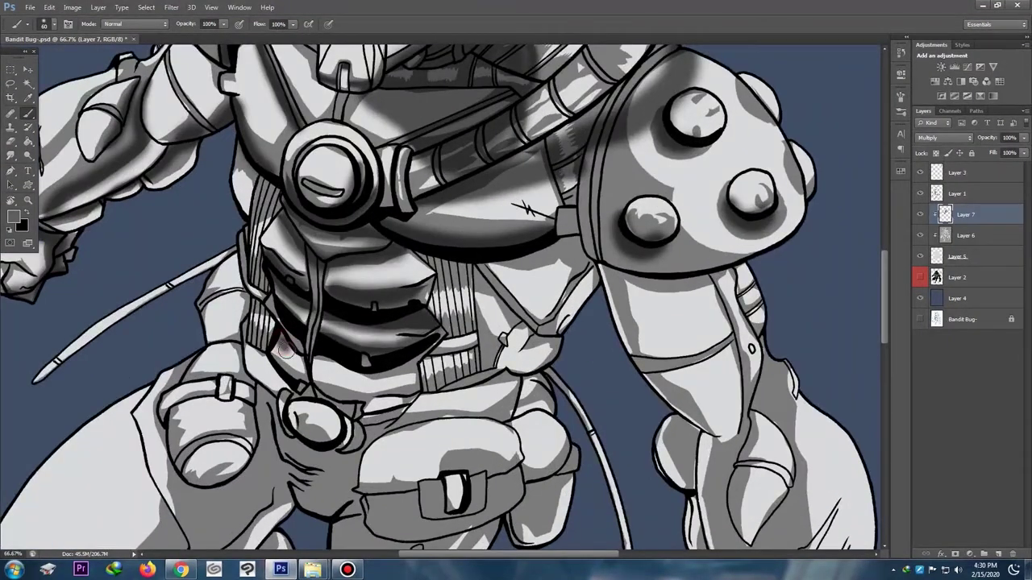
mouse_move(337, 365)
mouse_down()
mouse_move(377, 378)
mouse_move(423, 345)
mouse_up()
mouse_move(288, 363)
mouse_down()
mouse_move(276, 358)
mouse_move(321, 389)
mouse_move(395, 396)
mouse_up()
key(ctrl+minus)
key(ctrl+minus)
key(ctrl+minus)
key(ctrl+minus)
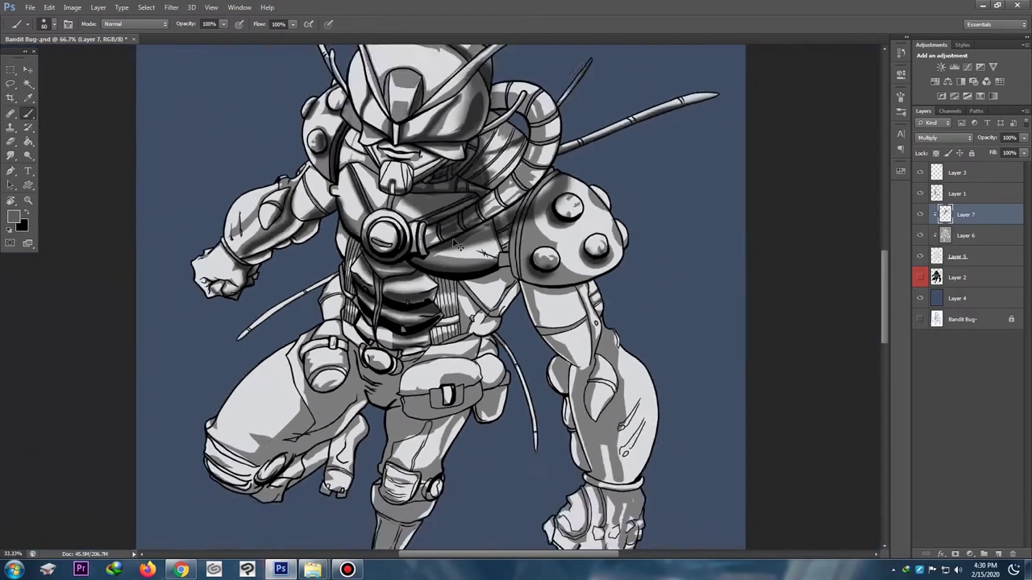
Step: Add soft shadows to the ribbed side panels and the torso sides beneath the chest armor with a size 60 Brush
key(ctrl+plus)
key(ctrl+plus)
scroll(442, 262, up, 2)
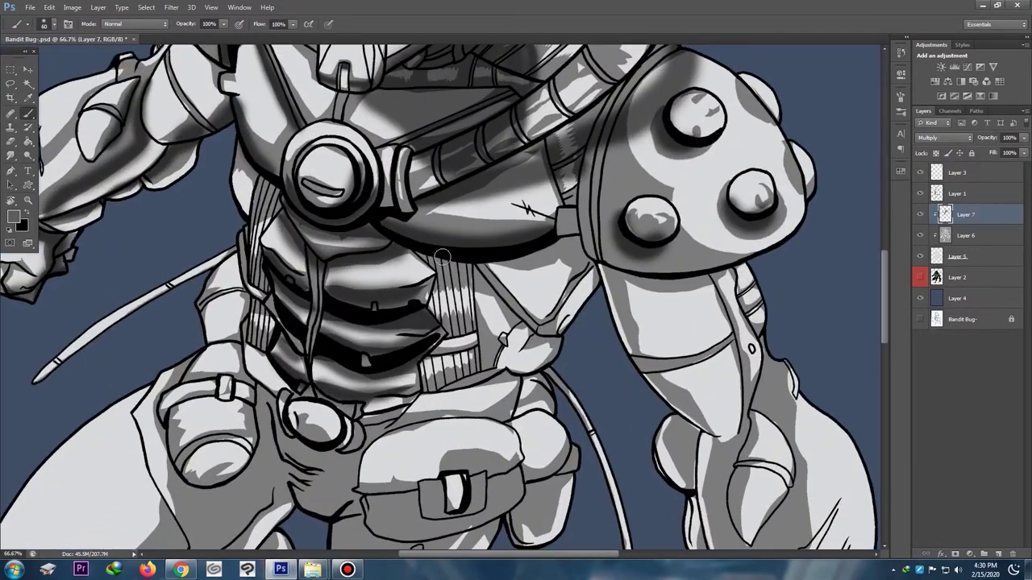
drag(441, 260, 544, 338)
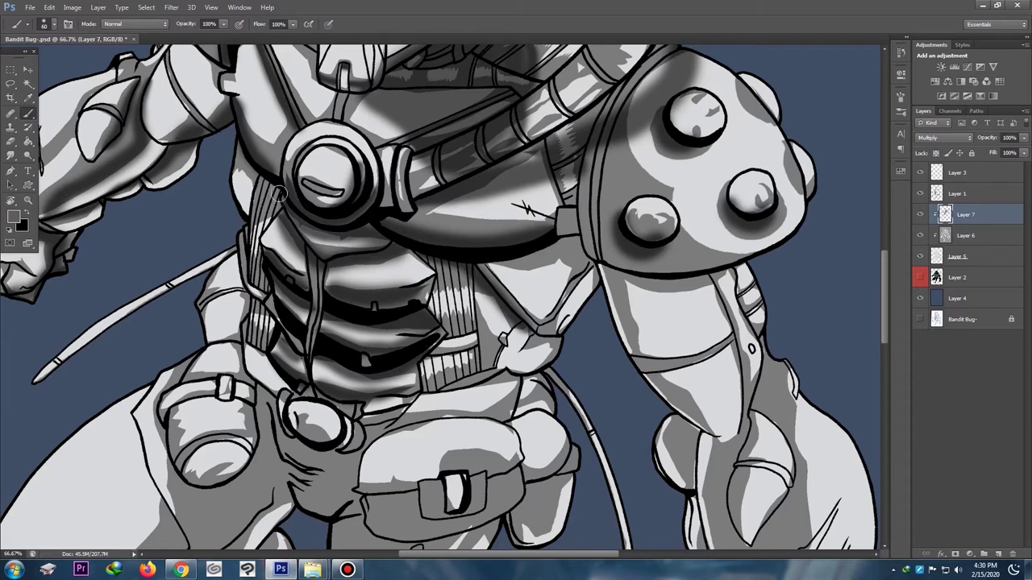
drag(259, 184, 243, 209)
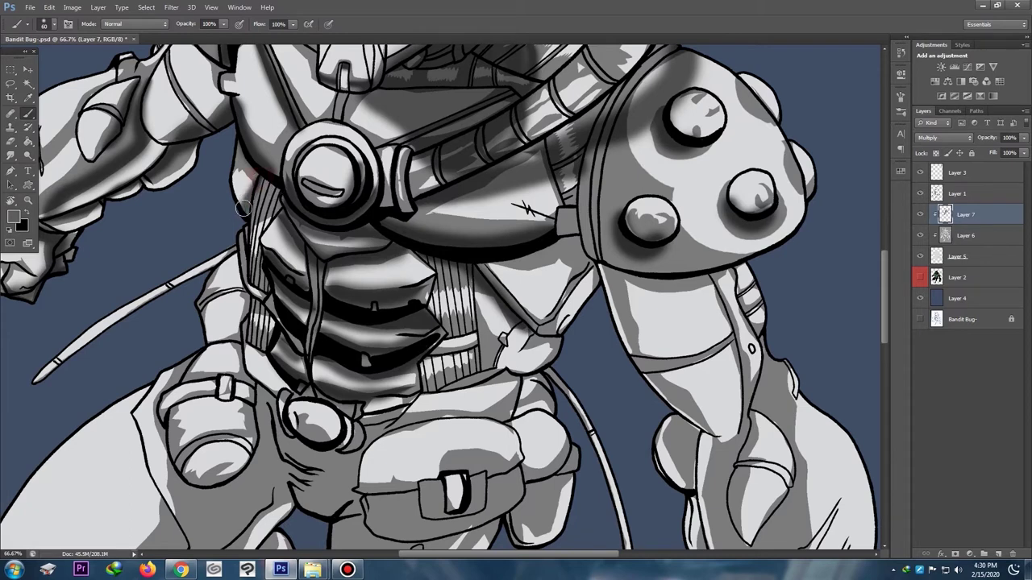
mouse_move(420, 256)
mouse_down()
mouse_move(412, 251)
mouse_move(418, 257)
mouse_up()
mouse_move(492, 260)
mouse_down()
mouse_move(576, 242)
mouse_move(572, 284)
mouse_move(540, 326)
mouse_move(529, 322)
mouse_move(542, 332)
mouse_up()
key(ctrl+minus)
key(ctrl+minus)
key(ctrl+minus)
key(ctrl+minus)
key(ctrl+minus)
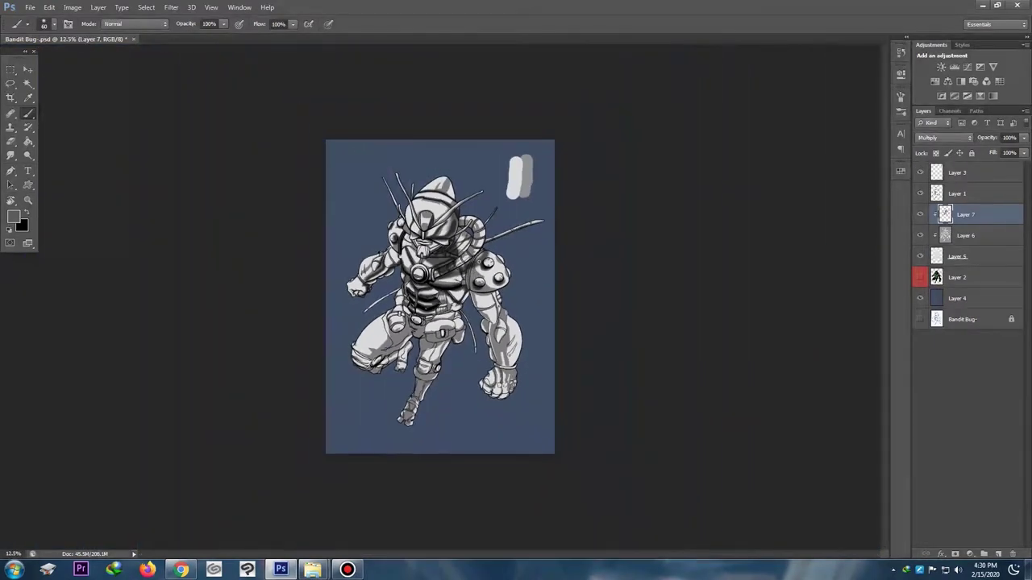
Step: Shade around the cylindrical thigh pouch and along the hip segment above it with a size 60 soft Brush
key(ctrl+plus)
key(ctrl+plus)
key(ctrl+plus)
key(ctrl+plus)
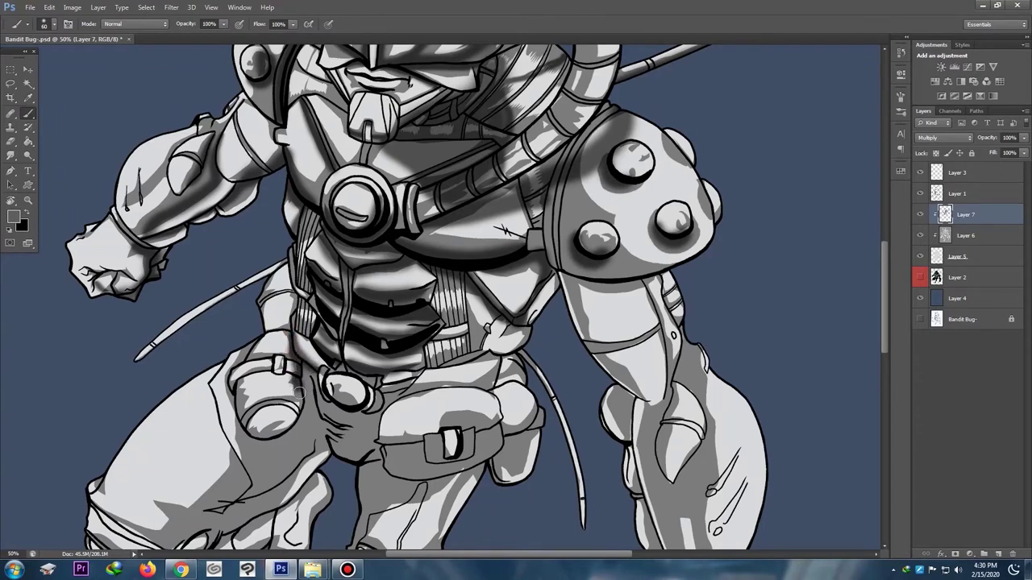
drag(280, 434, 246, 422)
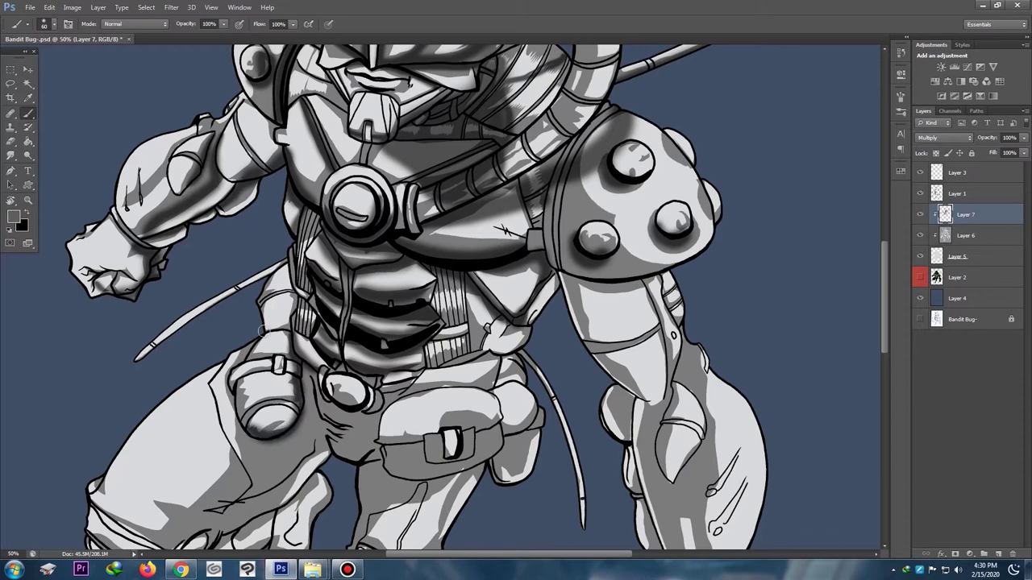
mouse_move(267, 331)
mouse_down()
mouse_move(286, 330)
mouse_move(292, 313)
mouse_move(291, 245)
mouse_up()
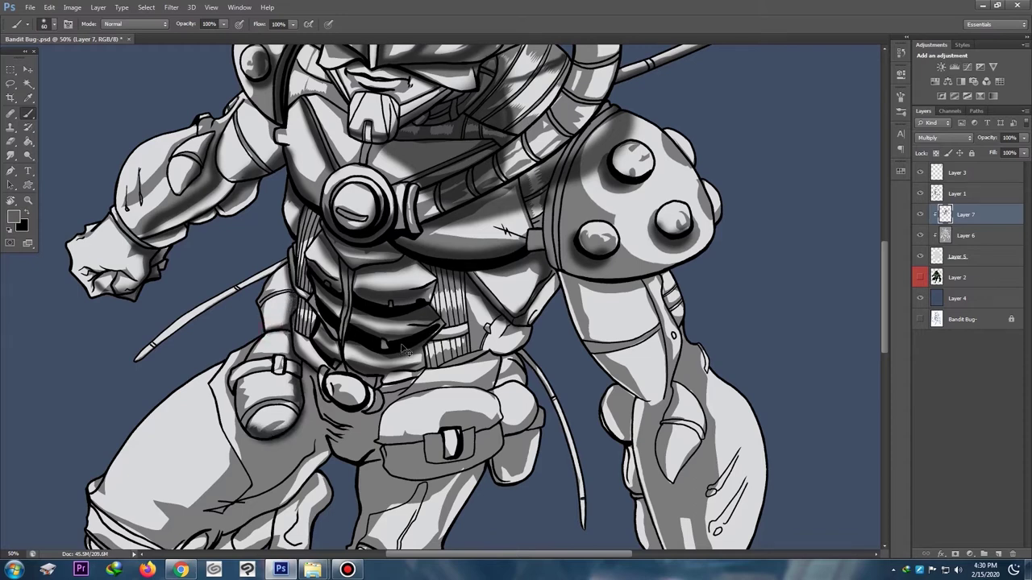
key(ctrl+0)
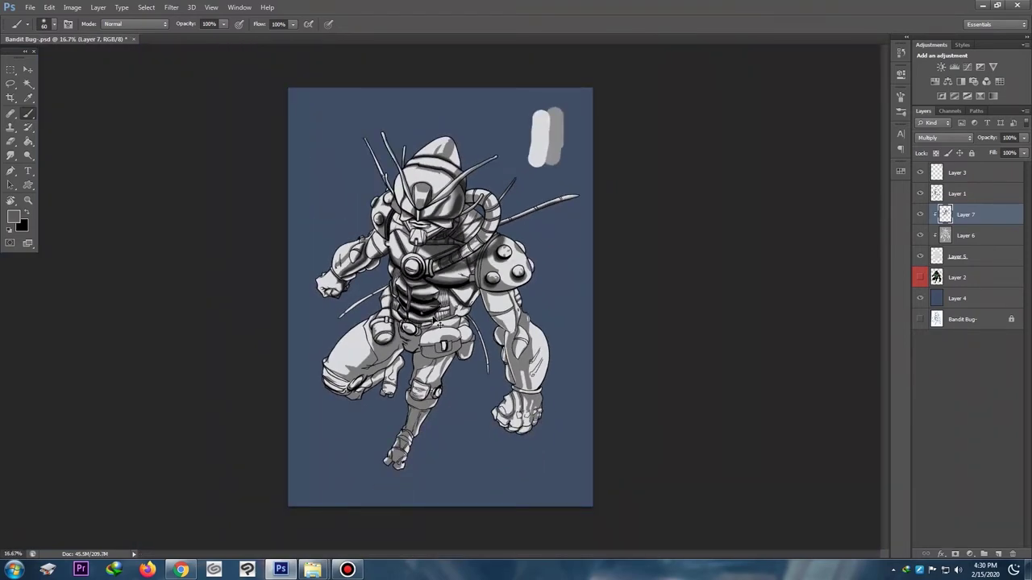
Step: Shade the band on the hip segment with a size 35 Brush, and darken the thigh pouch's rounded end with a larger one
key(ctrl+plus)
key(ctrl+plus)
key(ctrl+plus)
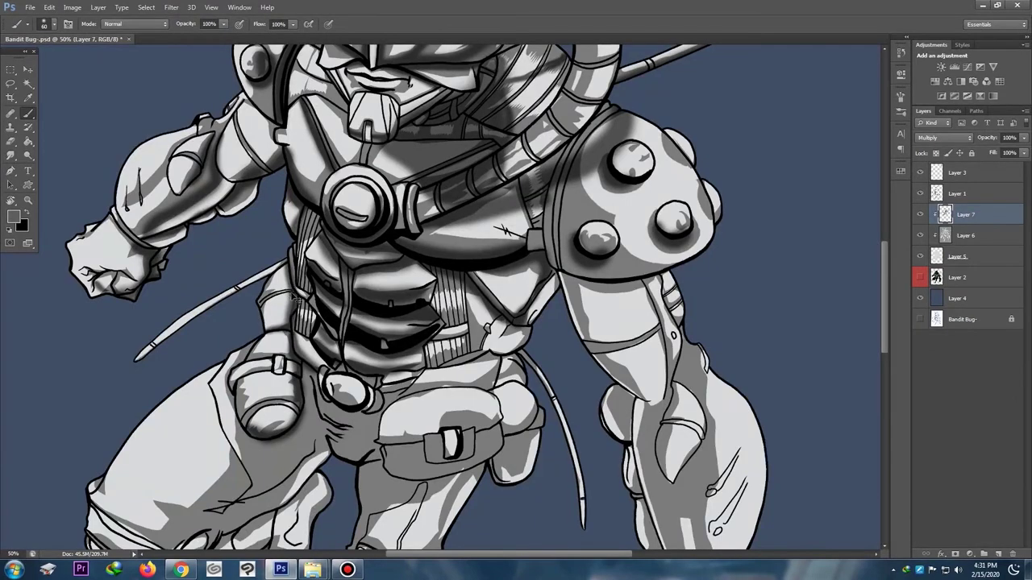
key(ctrl+plus)
scroll(294, 299, down, 4)
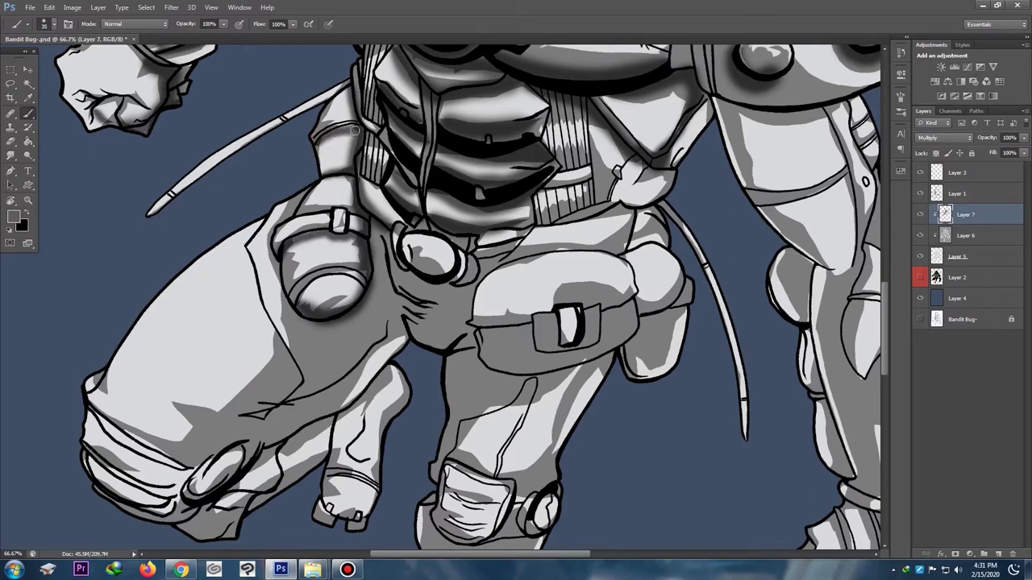
drag(337, 129, 346, 128)
key(ctrl+minus)
key(ctrl+equal)
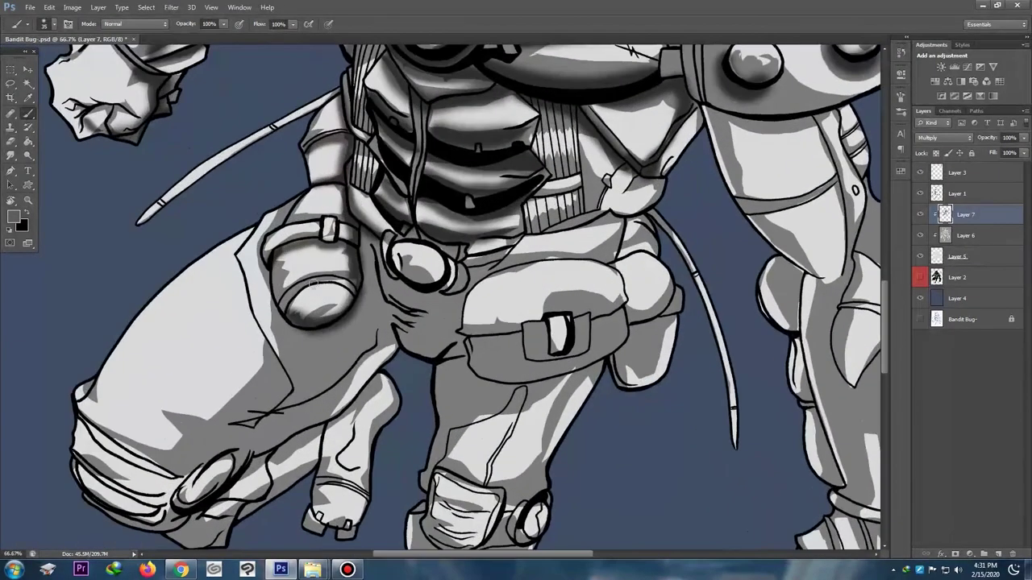
key(bracketright)
mouse_move(297, 301)
mouse_down()
mouse_move(283, 315)
mouse_move(339, 292)
mouse_move(316, 310)
mouse_move(343, 290)
mouse_move(325, 288)
mouse_up()
Step: Darken the crotch folds below the belt buckle and the raised leg's inner thigh with a size 70 soft Brush
scroll(326, 289, down, 1)
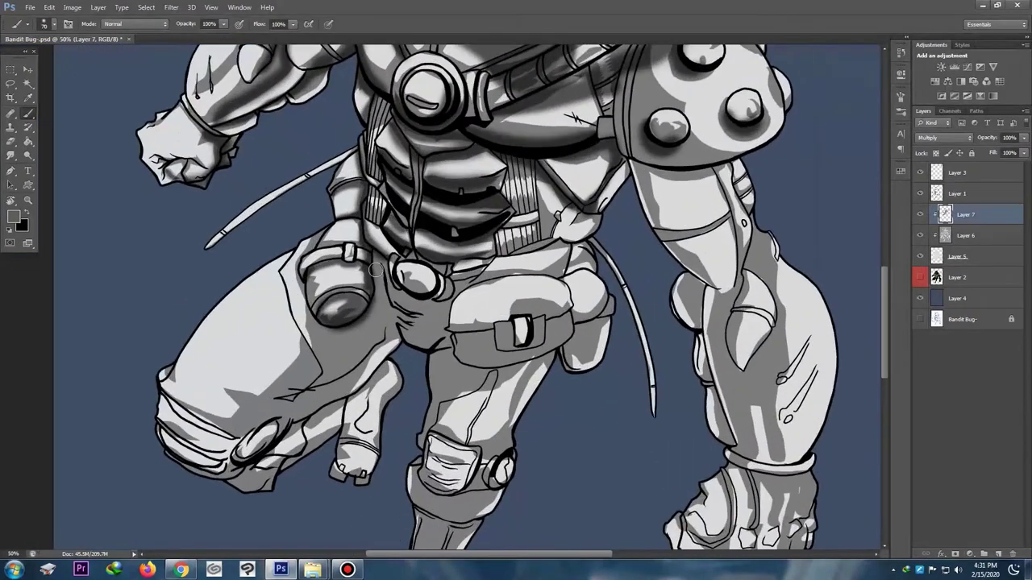
mouse_move(391, 283)
mouse_down()
mouse_move(407, 312)
mouse_move(444, 324)
mouse_move(395, 314)
mouse_move(429, 340)
mouse_up()
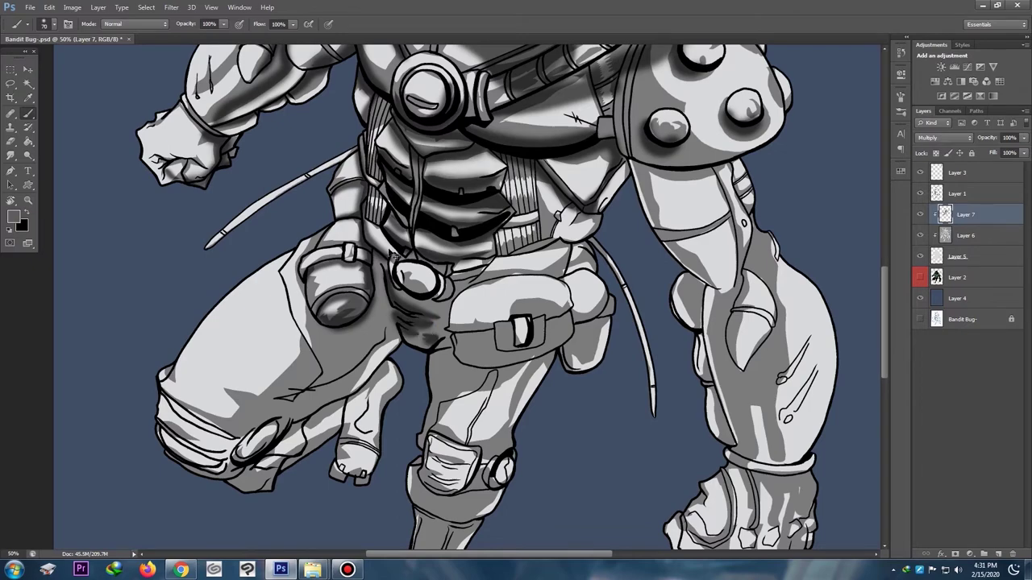
scroll(393, 255, down, 1)
scroll(424, 243, up, 1)
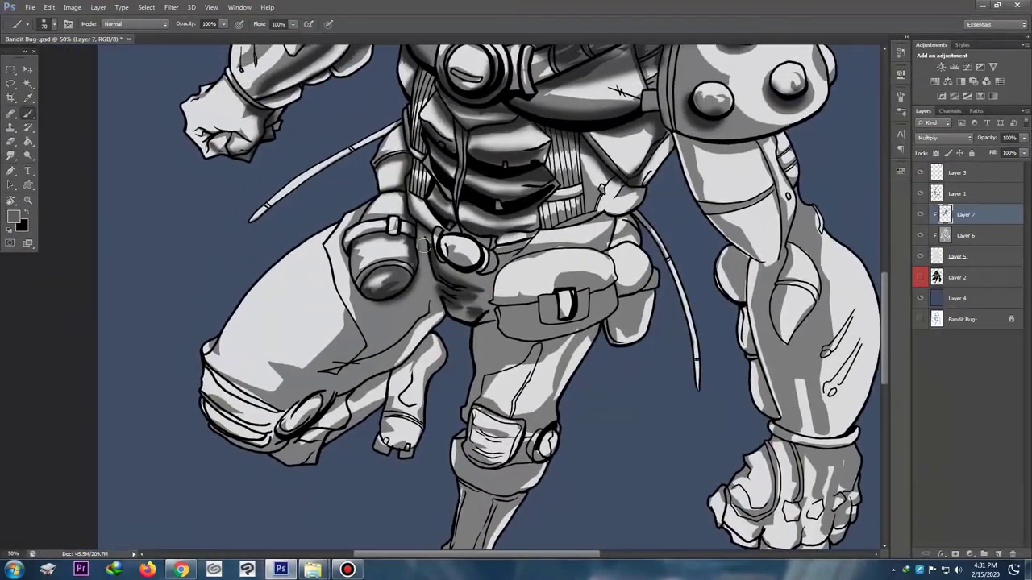
mouse_move(420, 224)
mouse_down()
mouse_move(432, 293)
mouse_move(423, 269)
mouse_move(326, 378)
mouse_move(274, 397)
mouse_move(234, 384)
mouse_move(283, 406)
mouse_move(325, 386)
mouse_move(296, 396)
mouse_move(341, 391)
mouse_move(377, 368)
mouse_move(424, 287)
mouse_move(343, 378)
mouse_move(416, 306)
mouse_up()
scroll(431, 277, down, 3)
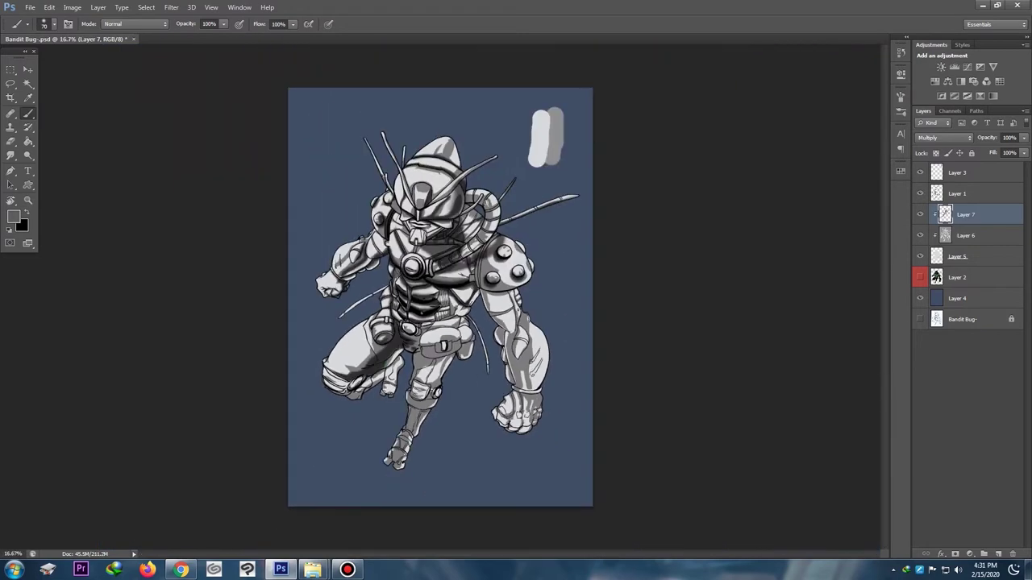
scroll(440, 294, down, 1)
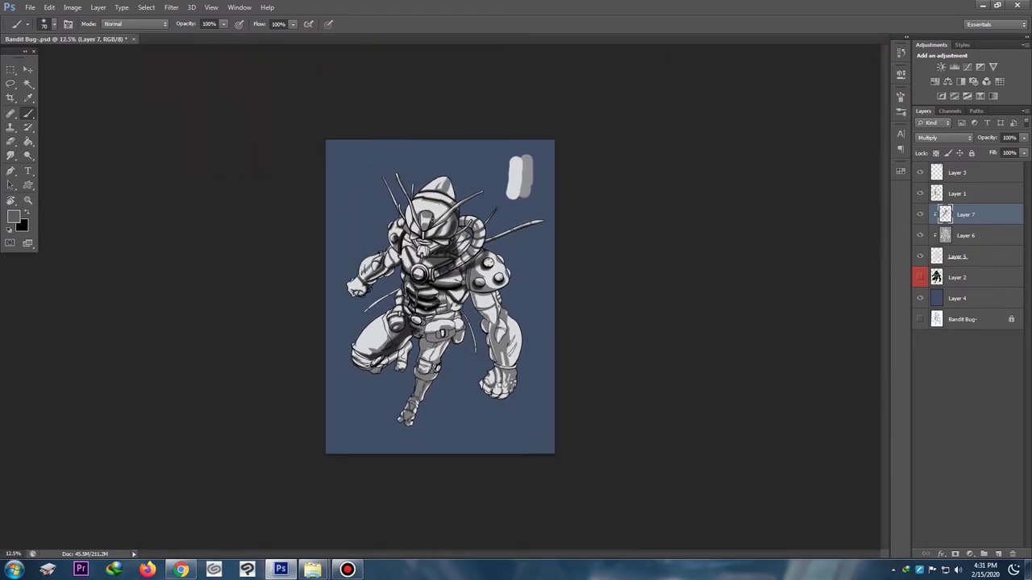
Step: Shade the waist belt beside the buckle and the large belt pouch's flap and clasp with a size 40 soft Brush
scroll(406, 306, up, 4)
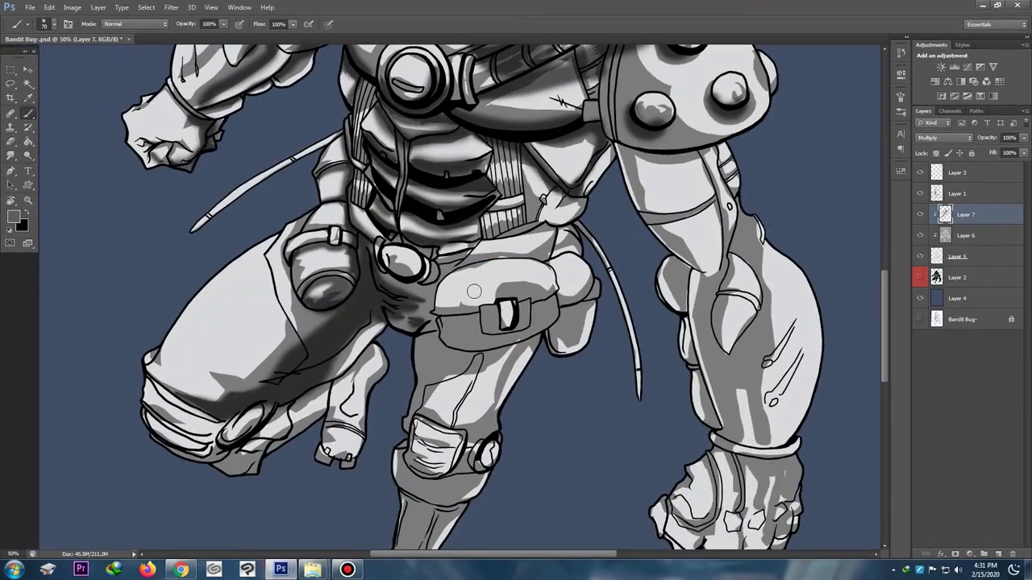
scroll(333, 220, up, 1)
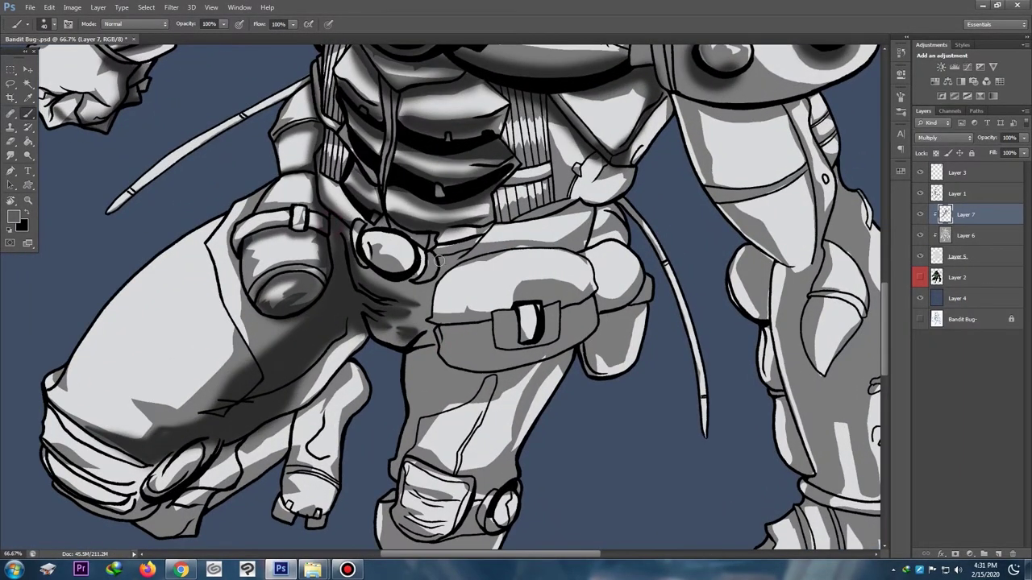
mouse_move(439, 261)
mouse_down()
mouse_move(465, 252)
mouse_move(436, 261)
mouse_move(419, 281)
mouse_move(467, 253)
mouse_move(443, 263)
mouse_move(500, 247)
mouse_move(576, 247)
mouse_move(614, 221)
mouse_up()
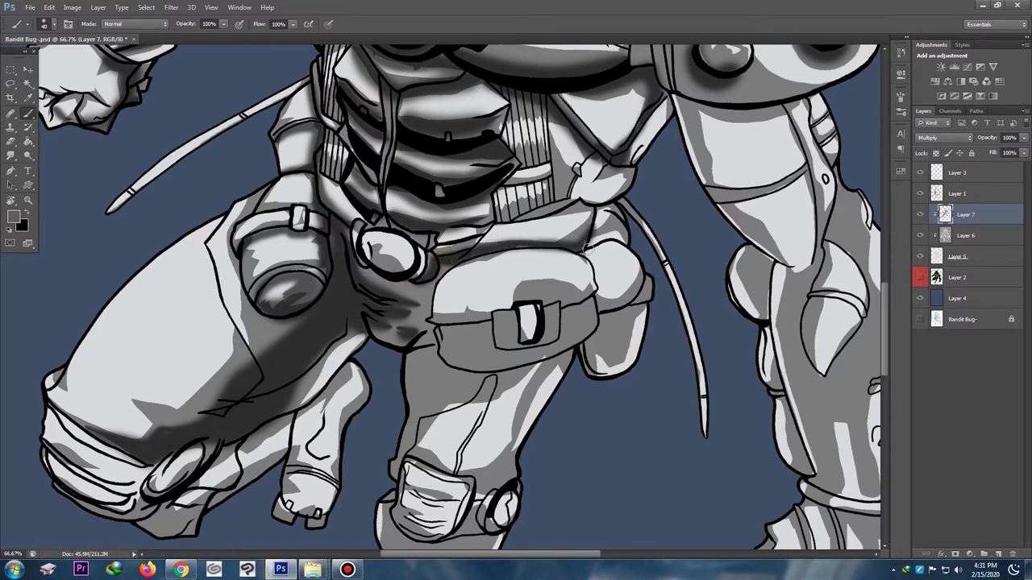
mouse_move(438, 327)
mouse_down()
mouse_move(495, 321)
mouse_move(502, 349)
mouse_move(520, 351)
mouse_up()
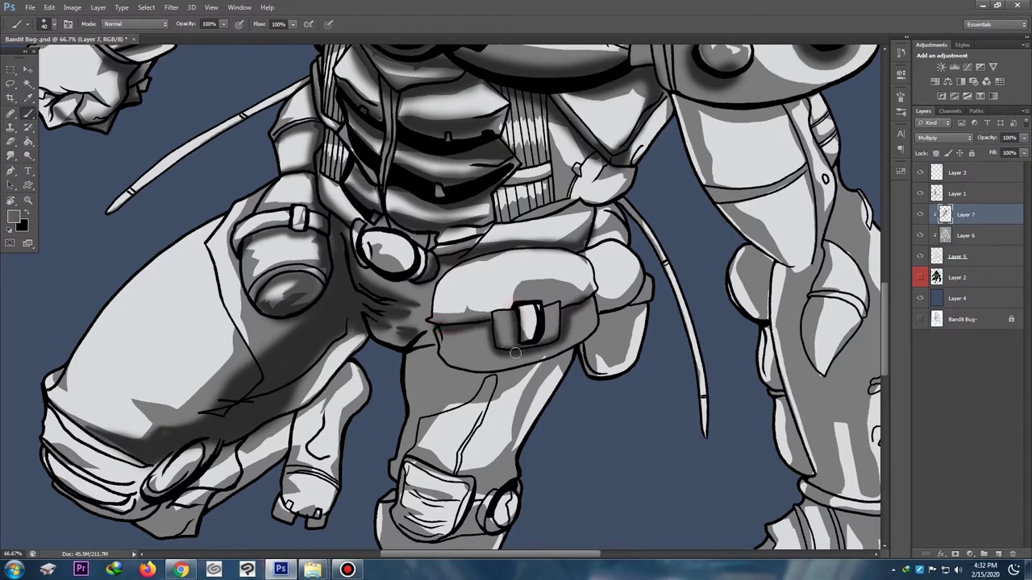
Step: Darken the crotch edge beside the belt pouch and the standing leg's upper inner thigh with a size 60 soft Brush
key(ctrl+minus)
key(ctrl+minus)
key(ctrl+plus)
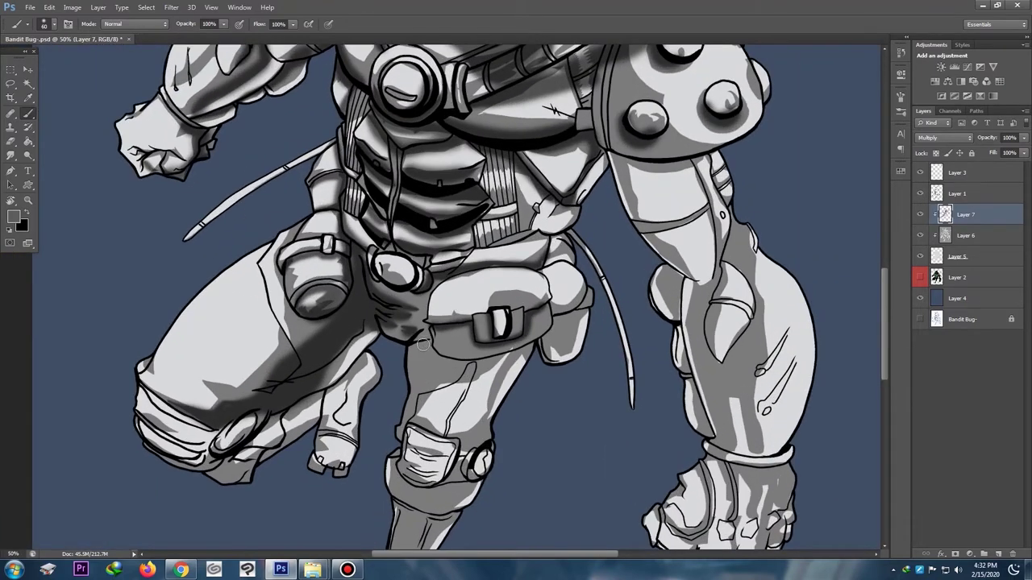
mouse_move(417, 343)
mouse_down()
mouse_move(420, 386)
mouse_move(400, 437)
mouse_move(410, 422)
mouse_move(415, 428)
mouse_move(414, 390)
mouse_move(430, 378)
mouse_move(426, 336)
mouse_up()
key(ctrl+minus)
key(ctrl+minus)
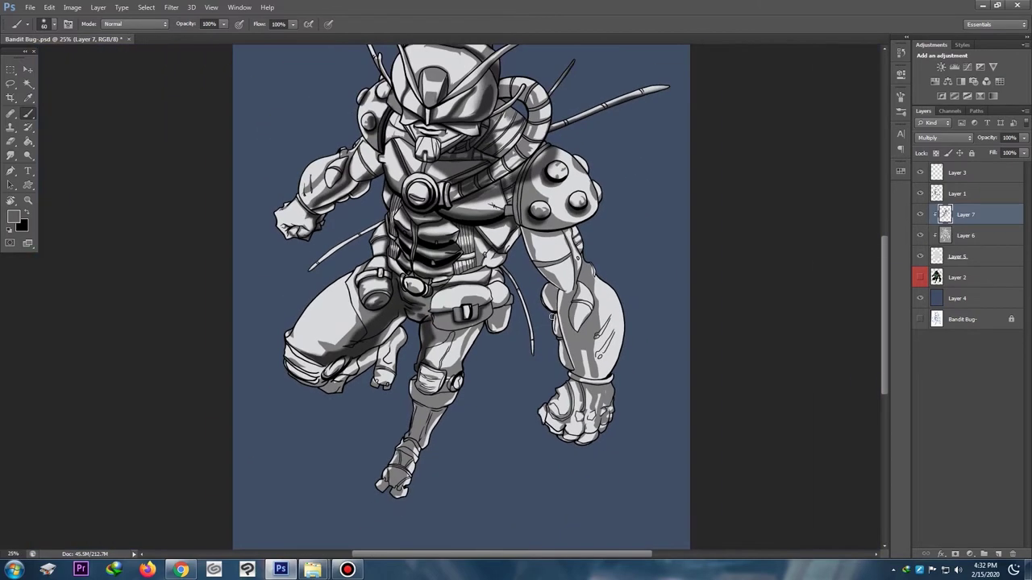
key(ctrl+plus)
key(ctrl+plus)
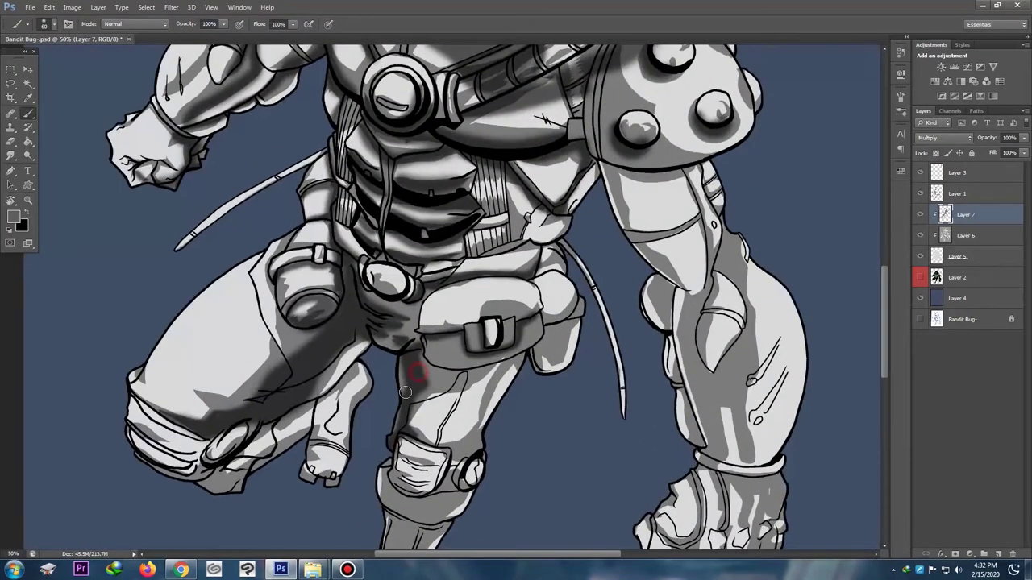
key(ctrl+minus)
key(ctrl+minus)
key(ctrl+minus)
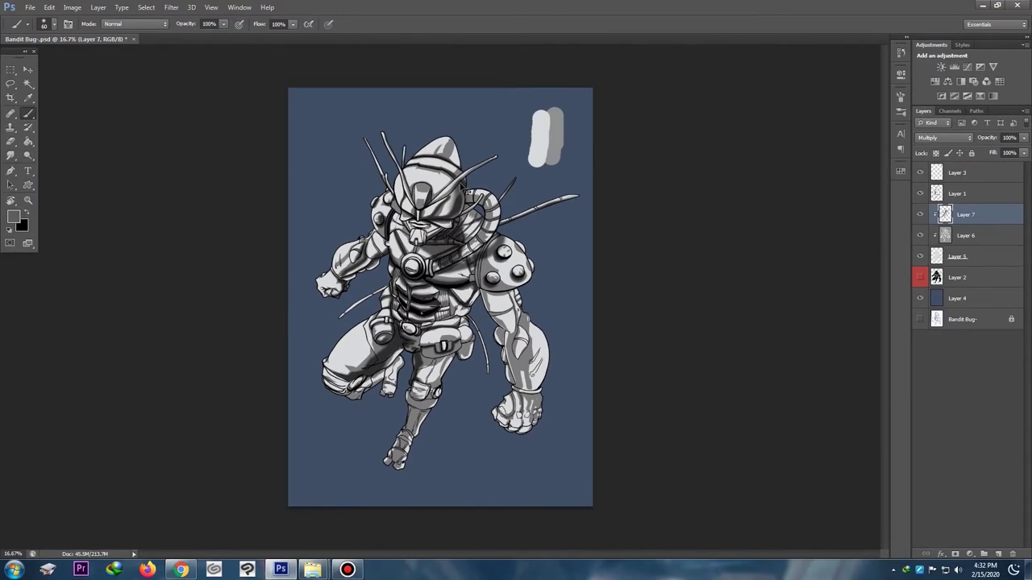
Step: Shade the raised leg's knee bands, the edges around the round knee stud and the lower leg with a size 45 soft Brush
key(ctrl+plus)
key(ctrl+plus)
key(ctrl+plus)
key(ctrl+plus)
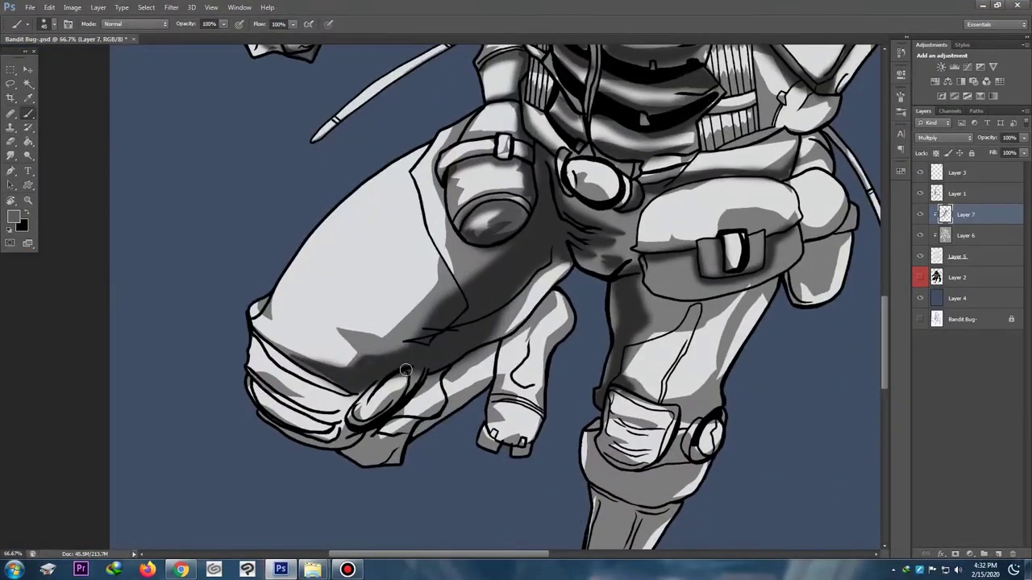
mouse_move(407, 375)
mouse_down()
mouse_move(366, 415)
mouse_move(343, 396)
mouse_move(355, 395)
mouse_move(322, 411)
mouse_move(258, 367)
mouse_up()
mouse_move(352, 402)
mouse_down()
mouse_move(323, 425)
mouse_move(242, 382)
mouse_up()
mouse_move(342, 410)
mouse_down()
mouse_move(350, 443)
mouse_move(321, 442)
mouse_move(367, 431)
mouse_move(360, 452)
mouse_move(377, 453)
mouse_move(403, 434)
mouse_move(369, 441)
mouse_move(389, 442)
mouse_move(496, 378)
mouse_move(494, 406)
mouse_move(504, 396)
mouse_move(538, 408)
mouse_move(494, 398)
mouse_move(480, 441)
mouse_move(518, 452)
mouse_up()
drag(421, 387, 557, 294)
key(ctrl+minus)
key(ctrl+minus)
key(ctrl+minus)
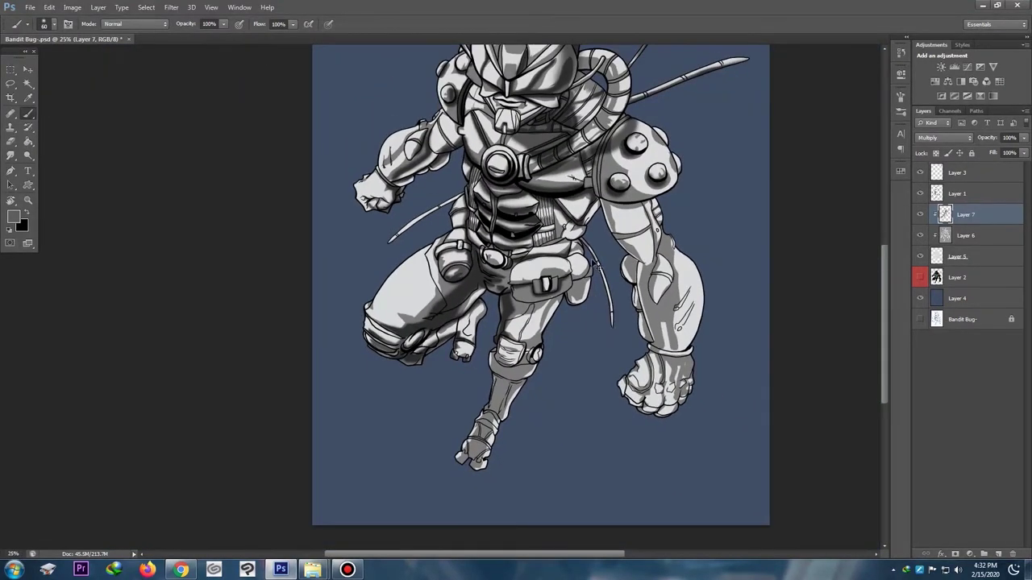
Step: Darken the raised leg's calf and the upper part of its foot with a size 90 soft Brush
key(ctrl+plus)
key(ctrl+plus)
mouse_move(517, 321)
mouse_down()
mouse_move(508, 316)
mouse_move(383, 413)
mouse_move(400, 397)
mouse_up()
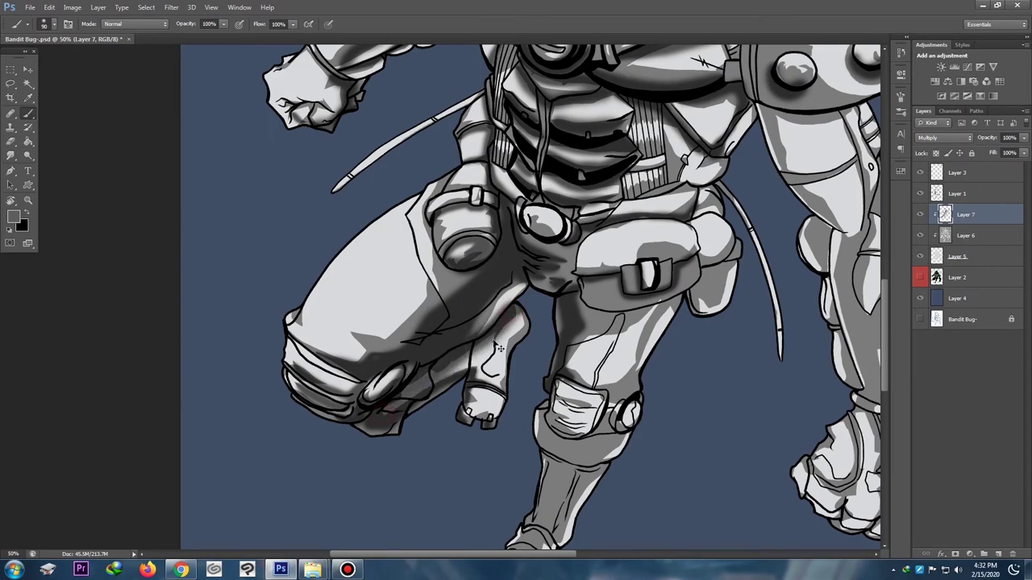
key(ctrl+minus)
key(ctrl+minus)
key(ctrl+minus)
Step: Shade the large belt pouch's underside, the thigh just below it and the smaller pouches behind it with a size 70 soft Brush
key(ctrl+plus)
key(ctrl+plus)
key(ctrl+plus)
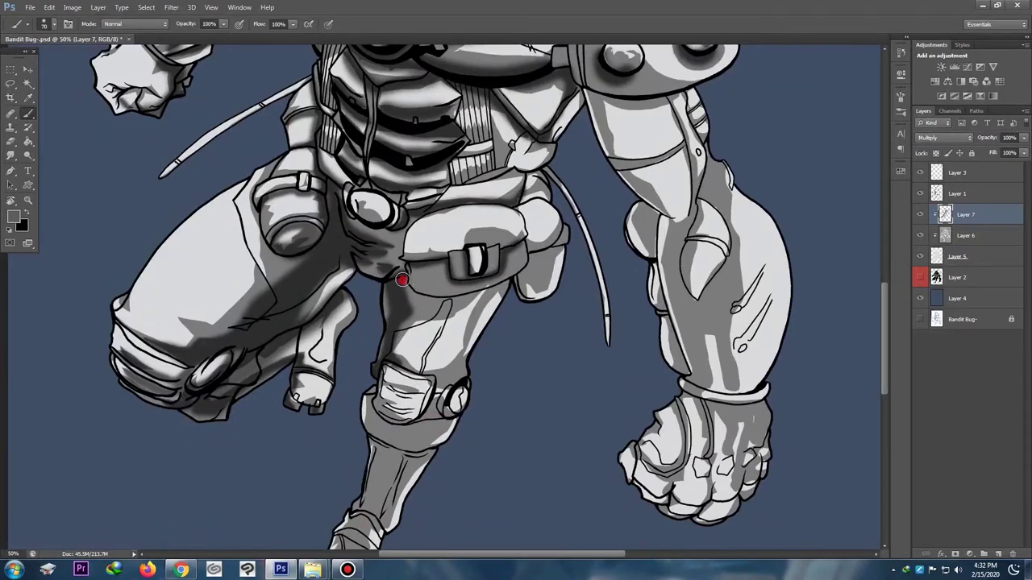
mouse_move(401, 279)
mouse_down()
mouse_move(453, 302)
mouse_move(511, 282)
mouse_move(454, 300)
mouse_move(399, 287)
mouse_up()
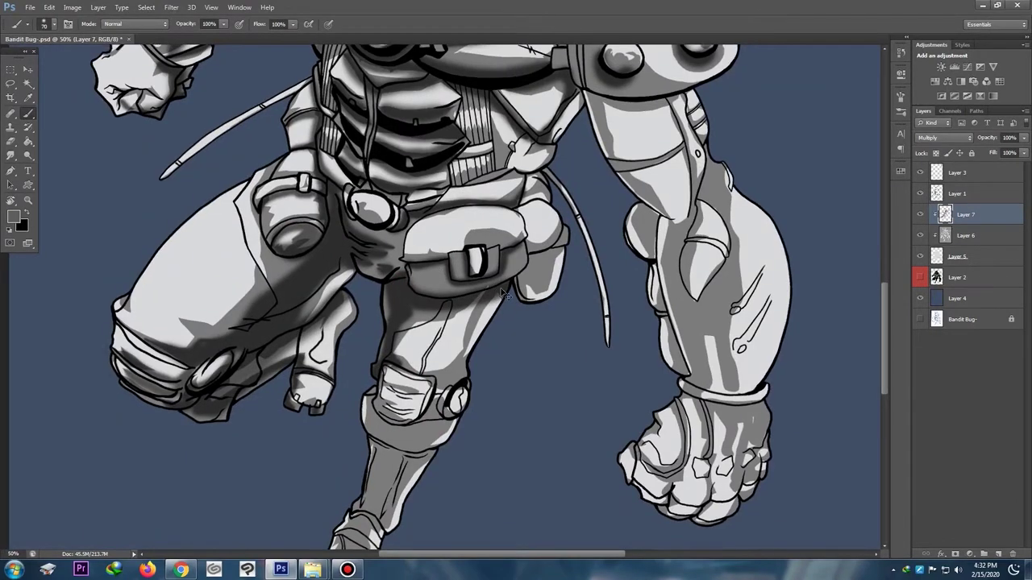
key(ctrl+minus)
key(ctrl+plus)
mouse_move(516, 214)
mouse_down()
mouse_move(534, 258)
mouse_move(552, 252)
mouse_move(522, 300)
mouse_up()
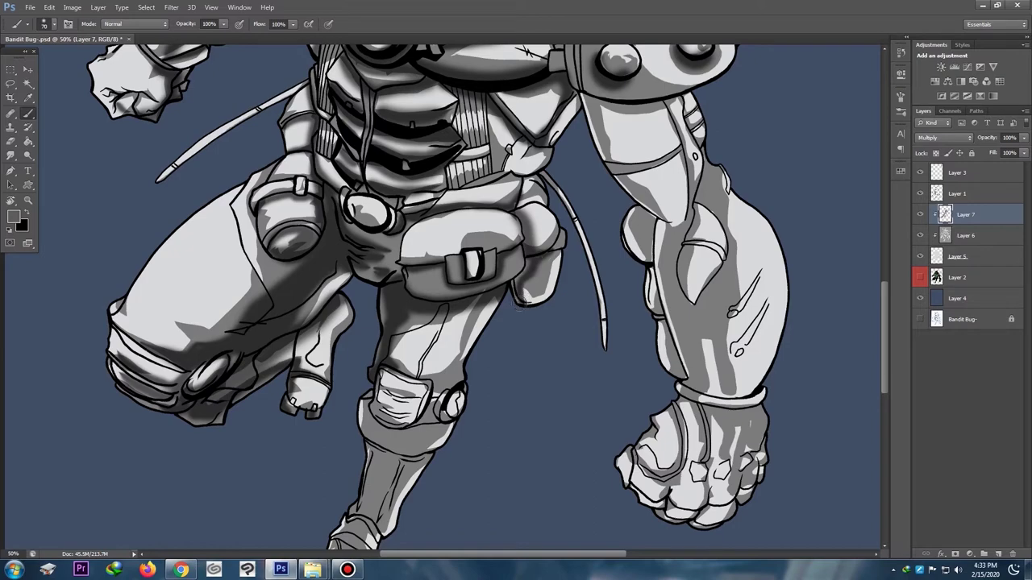
key(ctrl+minus)
key(ctrl+minus)
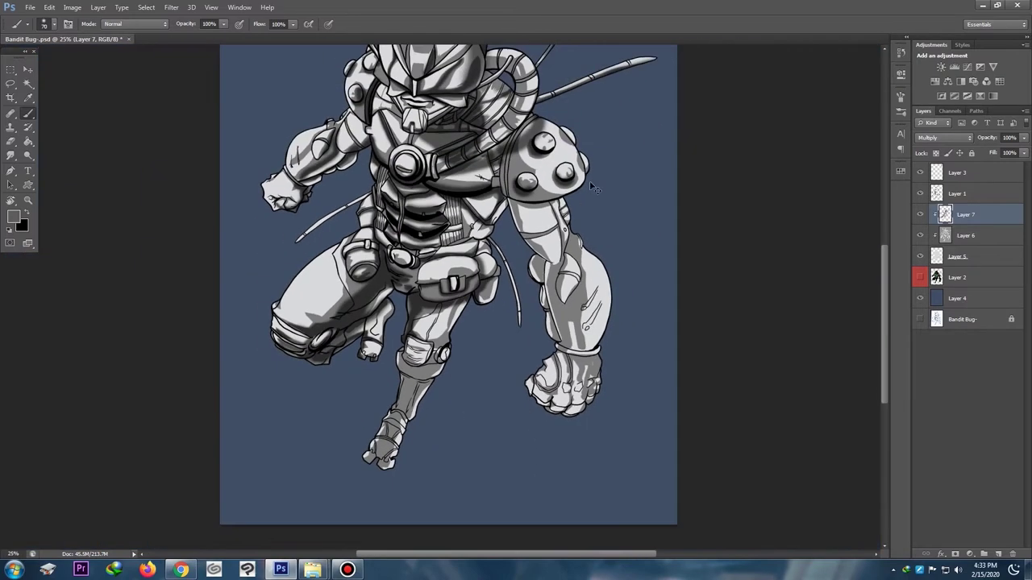
key(ctrl+minus)
key(ctrl+minus)
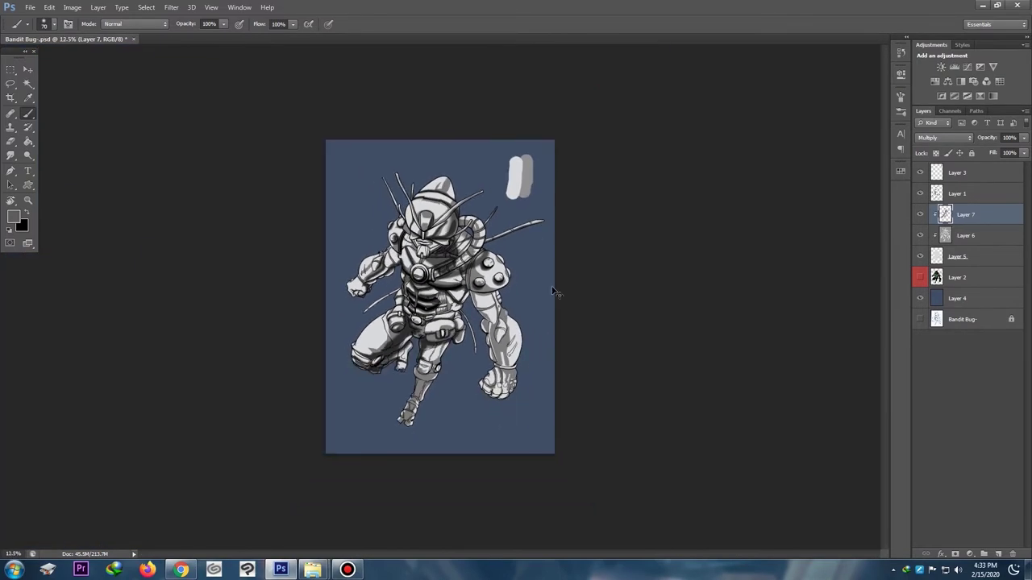
key(ctrl+plus)
key(ctrl+plus)
key(ctrl+plus)
key(ctrl+plus)
key(ctrl+plus)
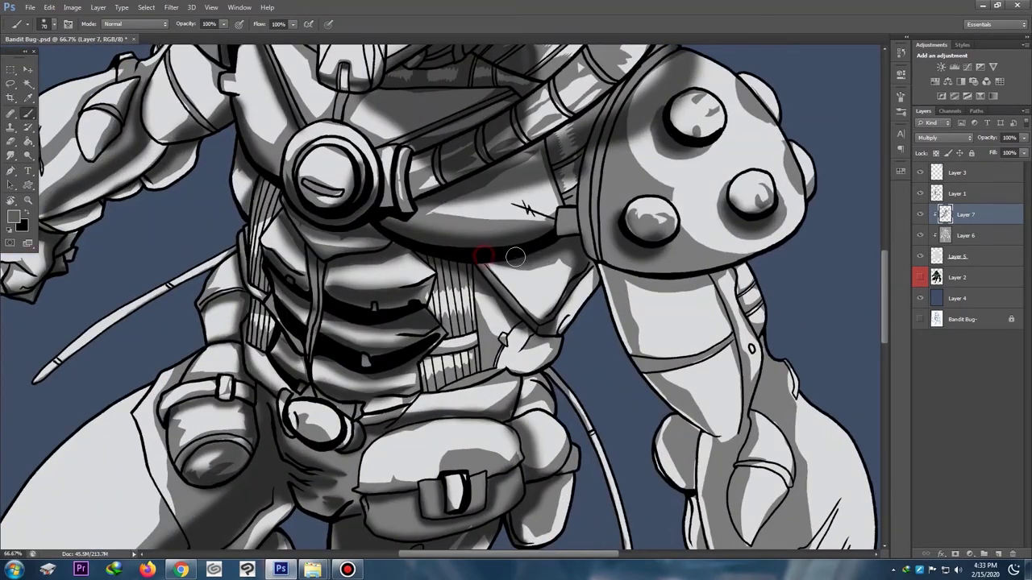
key(ctrl+minus)
key(ctrl+minus)
key(ctrl+minus)
key(ctrl+minus)
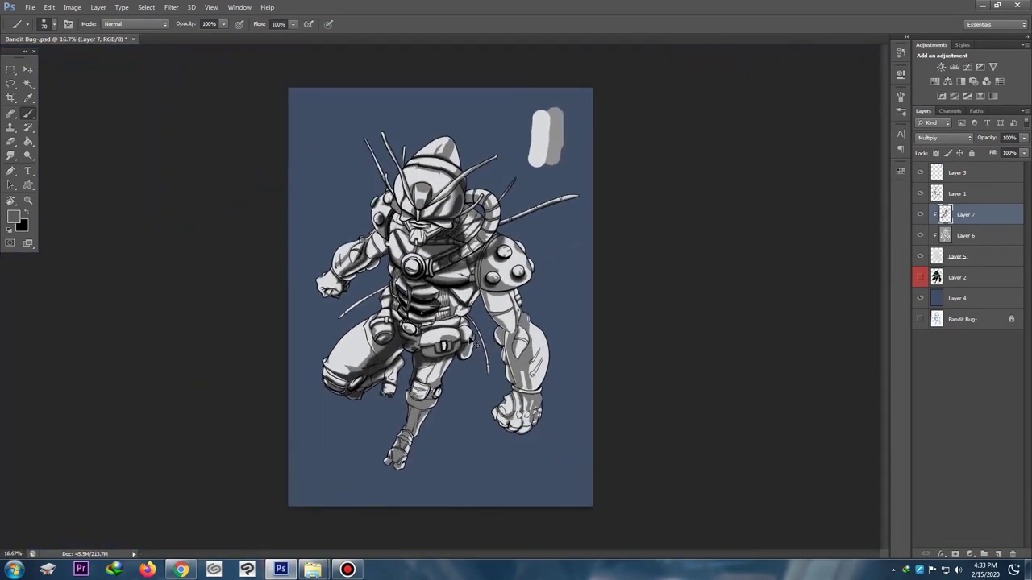
Step: Shade the standing leg's knee pad, its round side stud and the cuff below them with a soft Brush
key(ctrl+plus)
key(ctrl+plus)
key(ctrl+plus)
key(ctrl+plus)
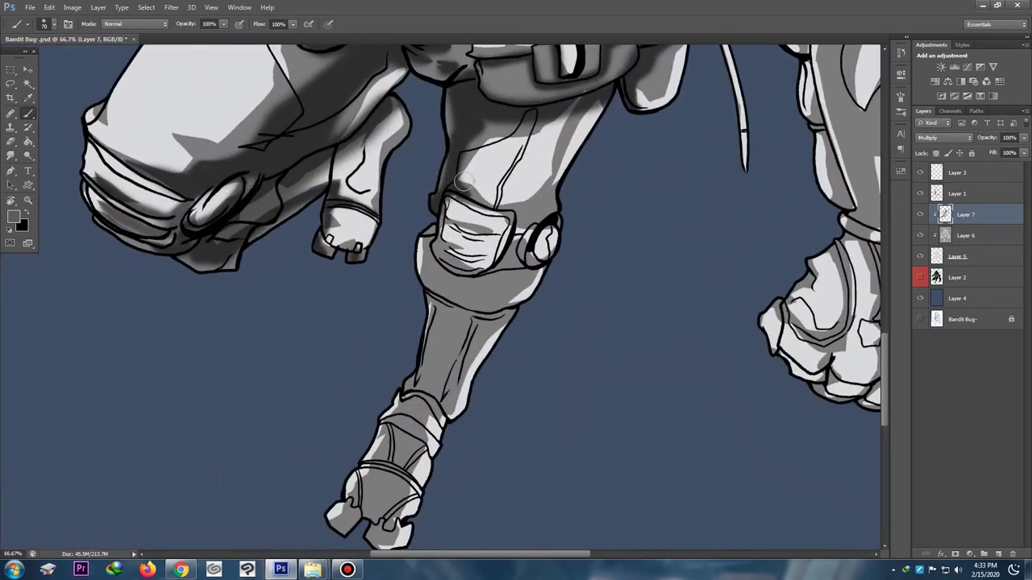
mouse_move(453, 195)
mouse_down()
mouse_move(508, 216)
mouse_move(479, 231)
mouse_move(446, 209)
mouse_move(463, 238)
mouse_move(451, 229)
mouse_move(491, 244)
mouse_move(489, 253)
mouse_move(447, 246)
mouse_move(445, 256)
mouse_move(483, 264)
mouse_move(462, 274)
mouse_move(437, 251)
mouse_move(455, 268)
mouse_move(498, 275)
mouse_move(500, 303)
mouse_move(528, 271)
mouse_move(494, 283)
mouse_move(475, 308)
mouse_move(493, 305)
mouse_move(518, 268)
mouse_move(507, 267)
mouse_move(516, 241)
mouse_move(511, 267)
mouse_move(526, 264)
mouse_move(532, 236)
mouse_move(540, 266)
mouse_up()
key(ctrl+minus)
key(ctrl+minus)
key(ctrl+minus)
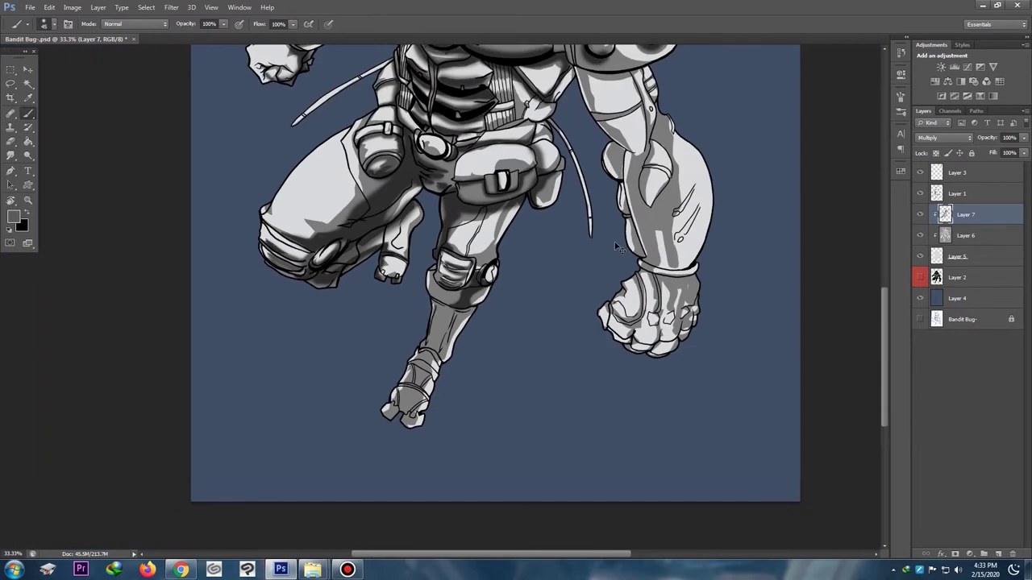
key(ctrl+minus)
Step: Darken the standing leg's shin, ankle bands and foot with a size 70 soft Brush
key(ctrl+plus)
key(ctrl+plus)
drag(422, 448, 495, 218)
key(ctrl+plus)
mouse_move(381, 198)
mouse_down()
mouse_move(402, 200)
mouse_move(382, 242)
mouse_up()
key(ctrl+minus)
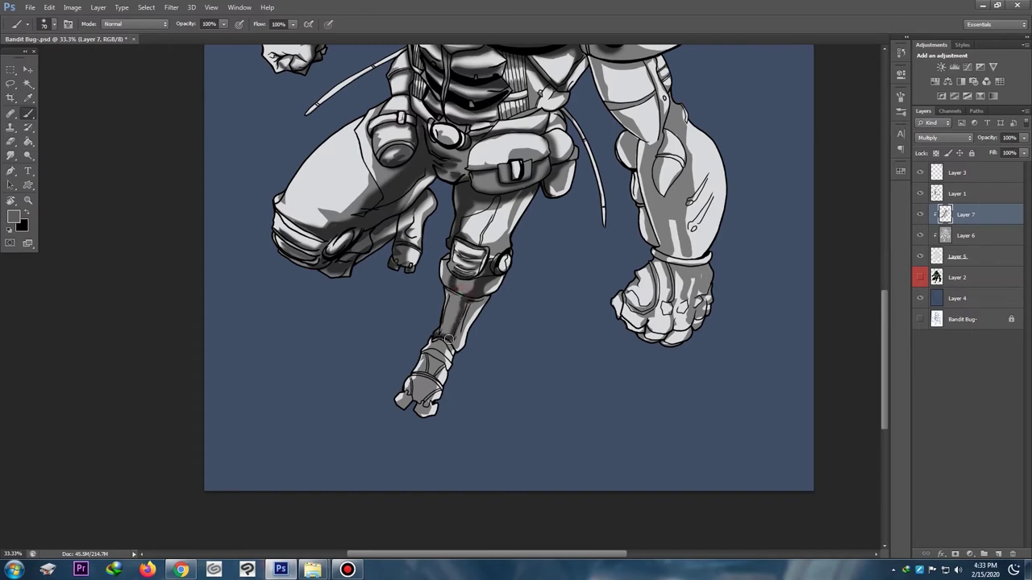
drag(462, 316, 446, 352)
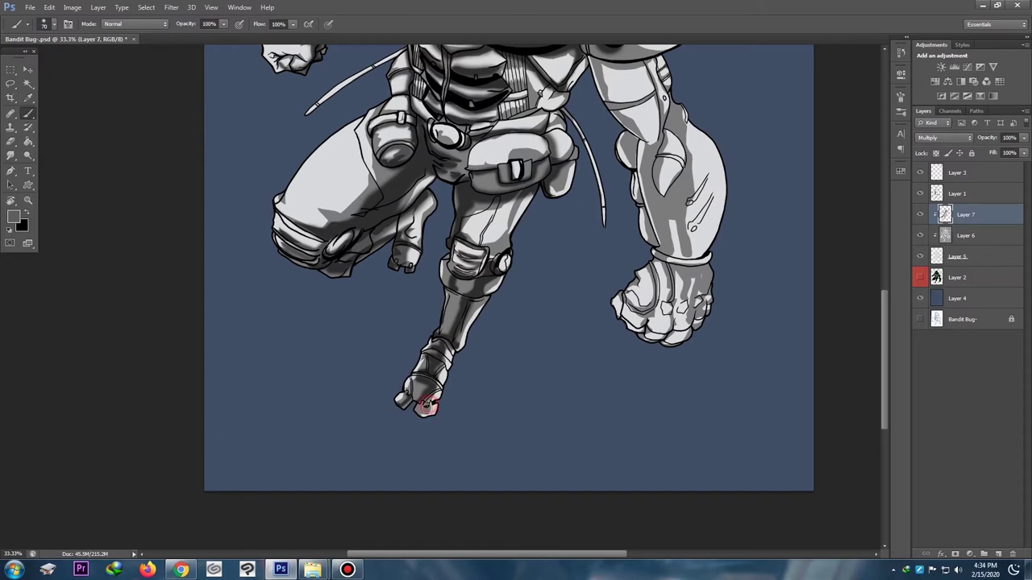
key(ctrl+minus)
key(ctrl+minus)
key(ctrl+minus)
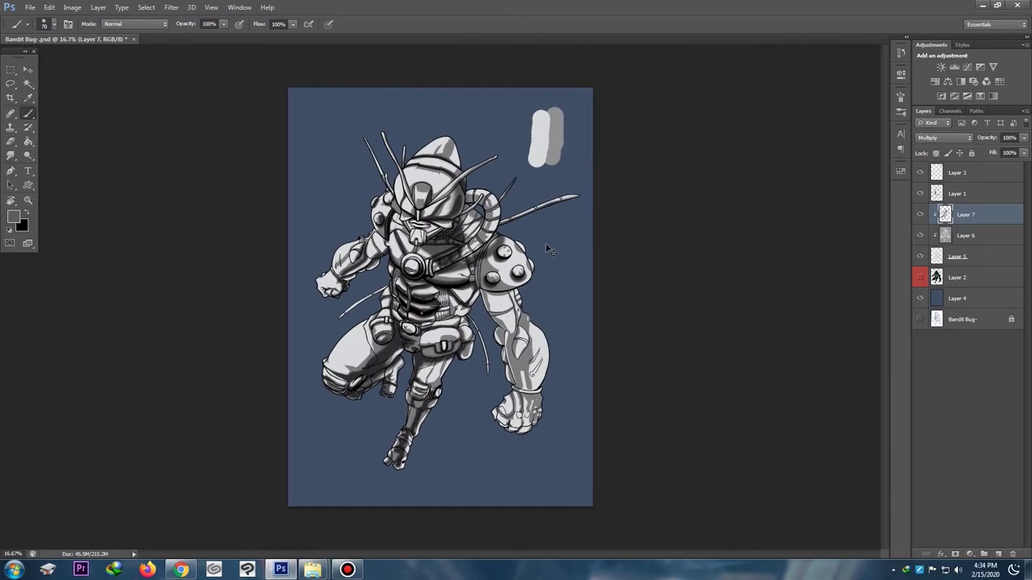
Step: Cast a broad soft shadow over the standing leg's foot and lower shin with a size 600 Brush
key(ctrl+plus)
key(ctrl+plus)
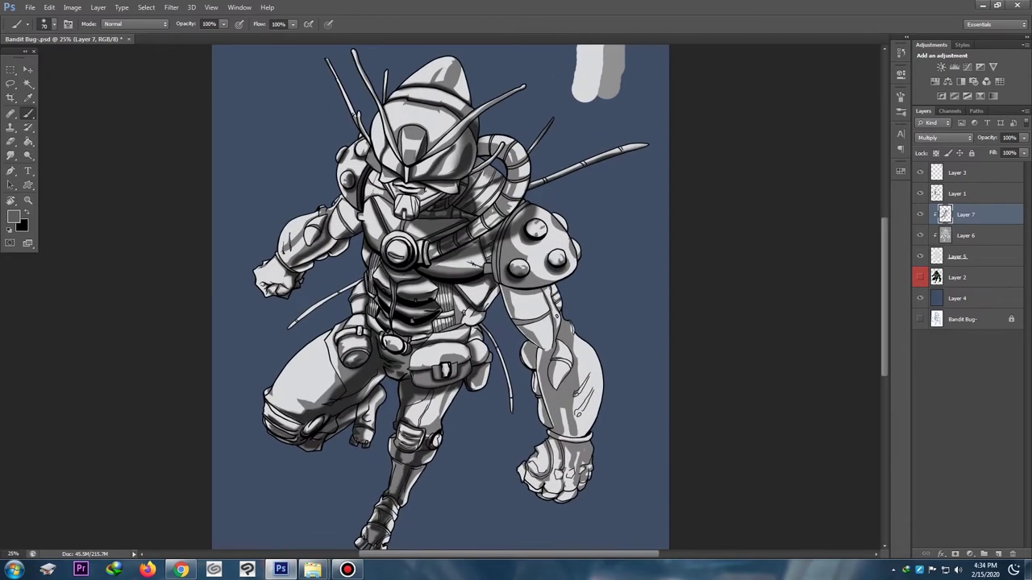
drag(453, 421, 495, 269)
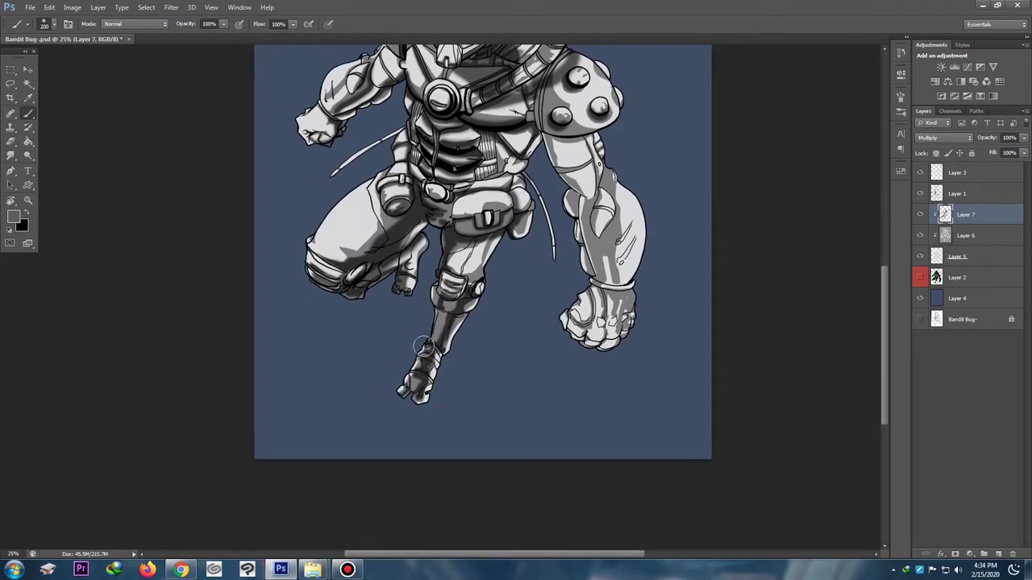
key(bracketright)
key(bracketright)
key(bracketright)
key(bracketright)
key(bracketright)
drag(394, 417, 420, 336)
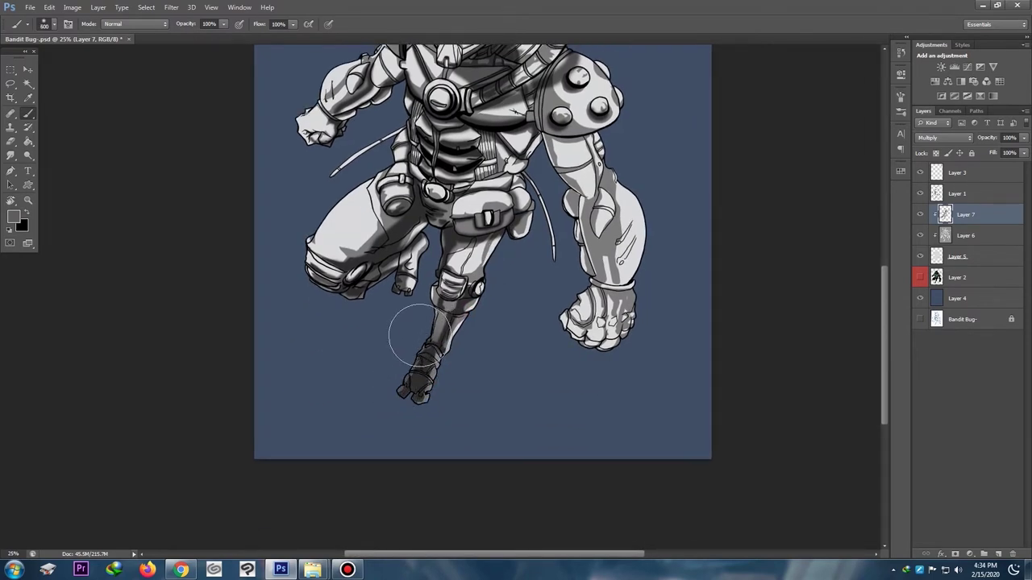
Step: Darken the thin spikes on both sides of the waist with a large soft Brush, reducing it to size 500
key(ctrl+minus)
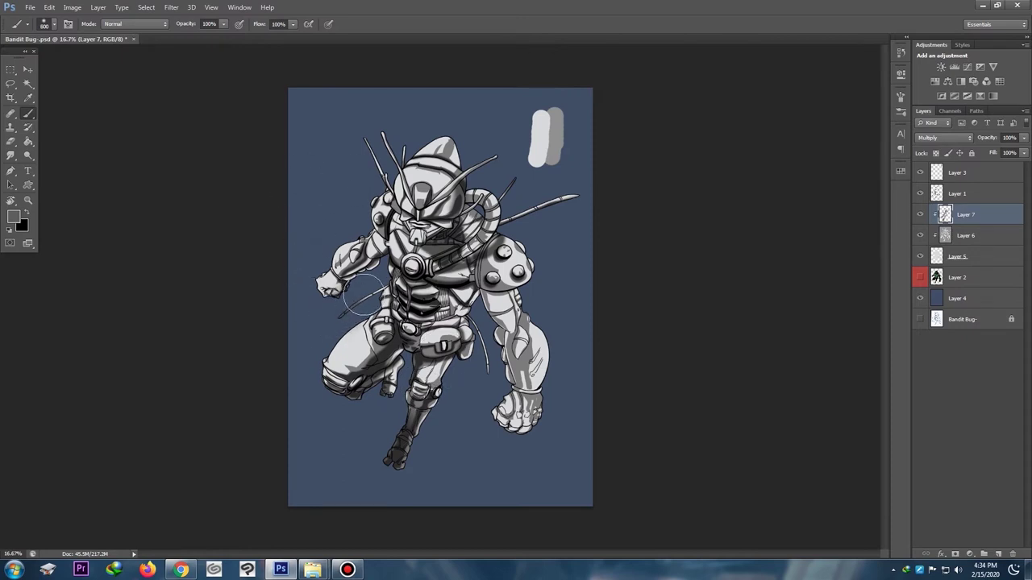
key(bracketleft)
drag(490, 386, 484, 341)
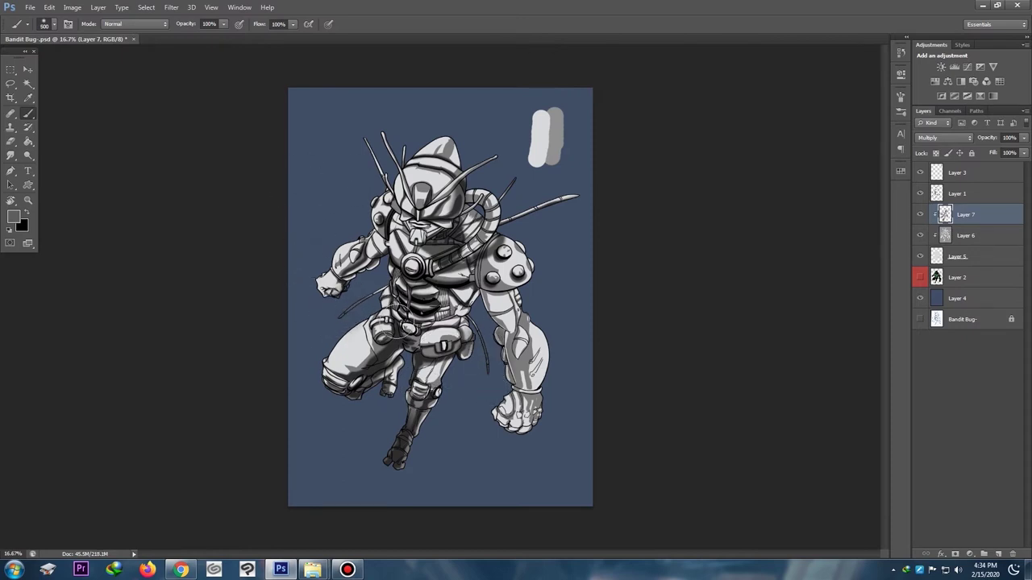
key(ctrl+minus)
Step: Darken the torso panel directly beneath the chest plate, beside the large arm, with a size 60 soft Brush
key(ctrl+plus)
key(ctrl+plus)
drag(322, 186, 241, 218)
key(ctrl+plus)
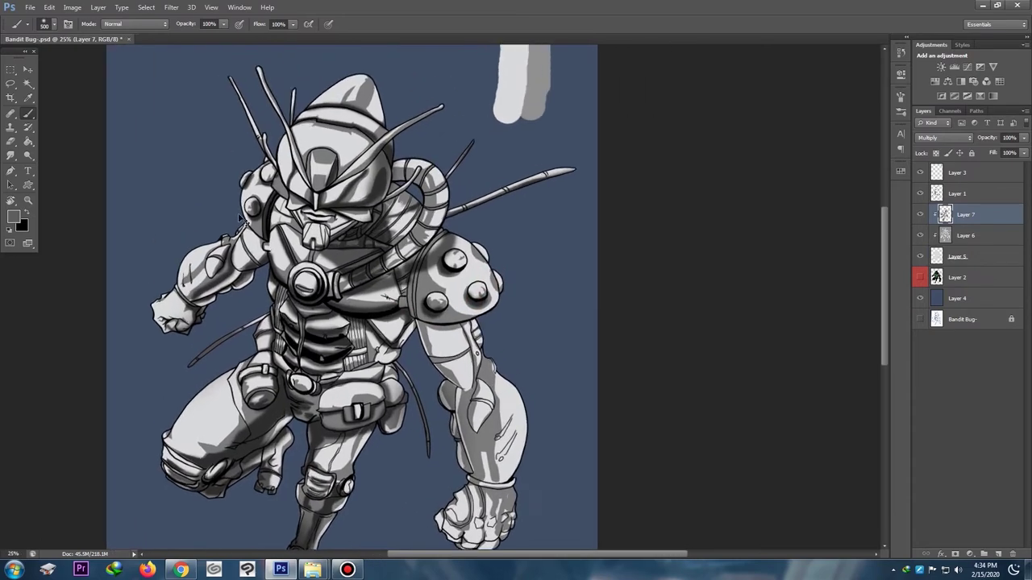
key(ctrl+plus)
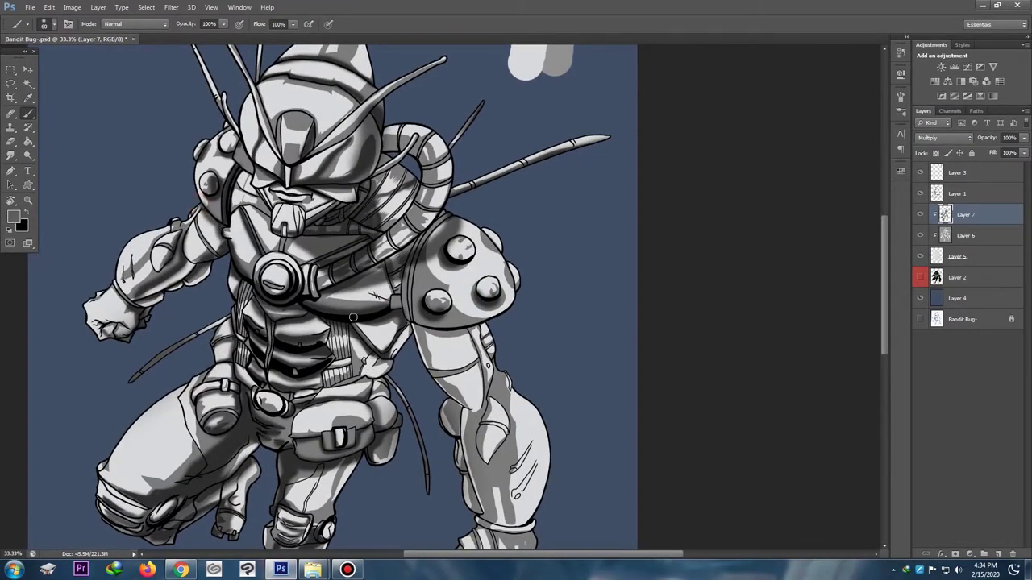
mouse_move(414, 324)
mouse_down()
mouse_move(484, 327)
mouse_move(434, 338)
mouse_move(416, 328)
mouse_move(412, 342)
mouse_move(351, 319)
mouse_up()
Step: Shade the large arm below the shoulder pad, along the upper arm band and around the pointed elbow plate with a size 100 Brush
key(bracketright)
key(bracketright)
mouse_move(425, 335)
mouse_down()
mouse_move(466, 368)
mouse_move(454, 373)
mouse_move(484, 348)
mouse_move(489, 363)
mouse_up()
key(ctrl+minus)
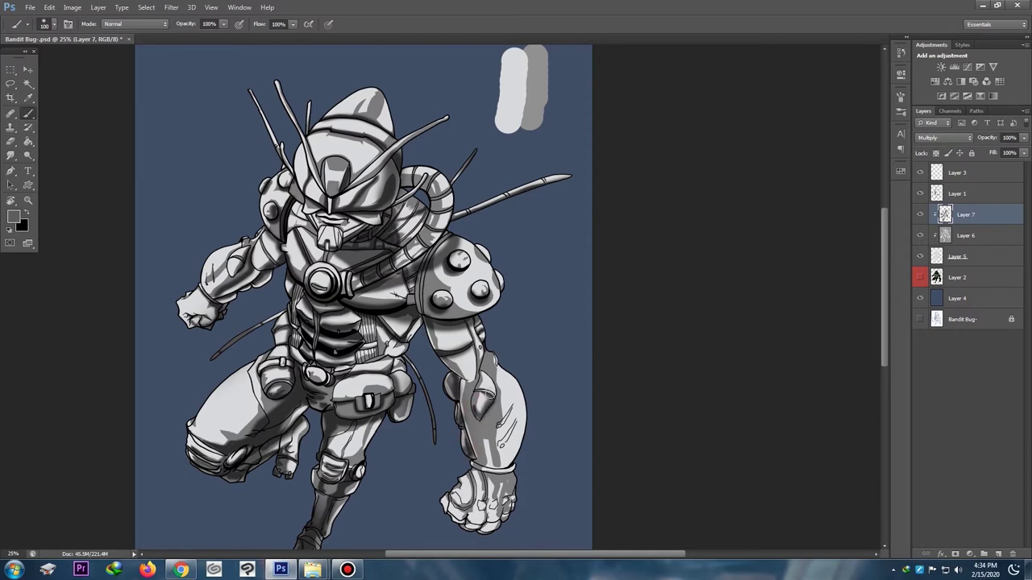
drag(491, 394, 489, 393)
key(ctrl+plus)
key(ctrl+plus)
drag(545, 486, 535, 453)
key(ctrl+minus)
key(ctrl+minus)
Step: Darken the underside of the smaller arm's forearm near the wrist with a size 100 soft Brush
drag(479, 424, 556, 393)
key(ctrl+plus)
key(ctrl+plus)
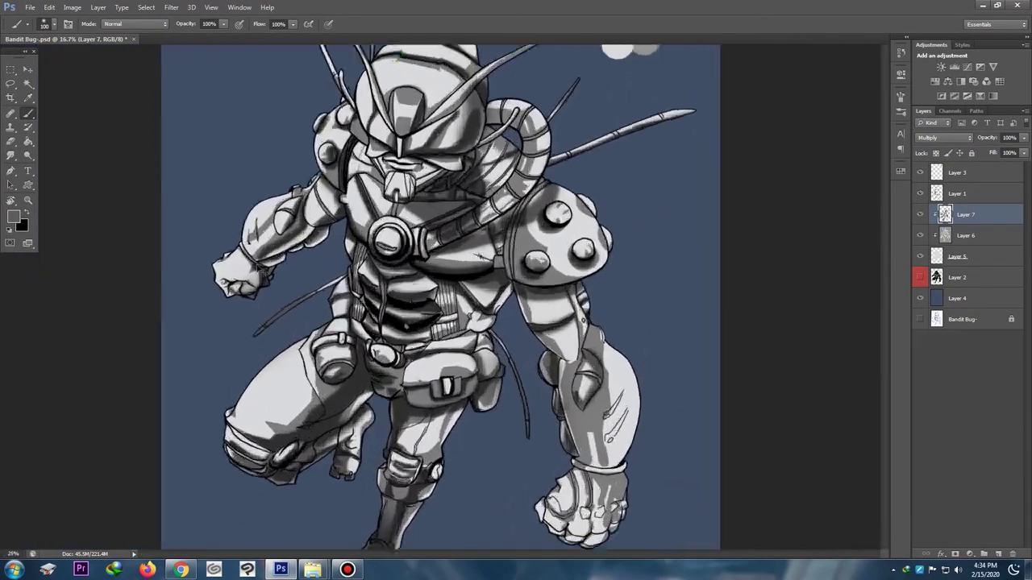
drag(151, 240, 214, 209)
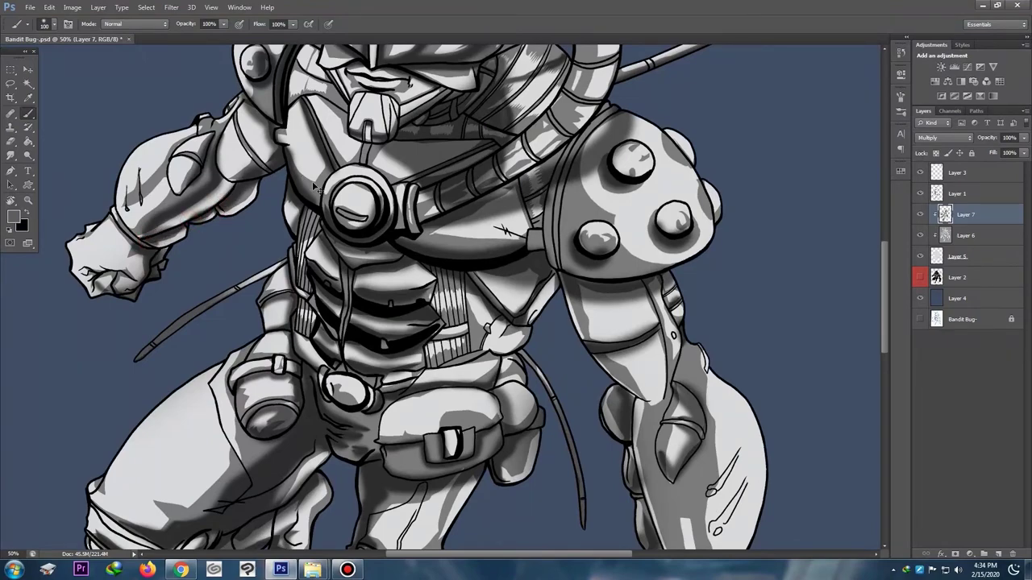
key(ctrl+minus)
key(ctrl+minus)
key(ctrl+minus)
Step: Erase the heavy shadow from the outer ends of both waist spikes with a size 250 Eraser
key(ctrl+plus)
drag(592, 359, 543, 230)
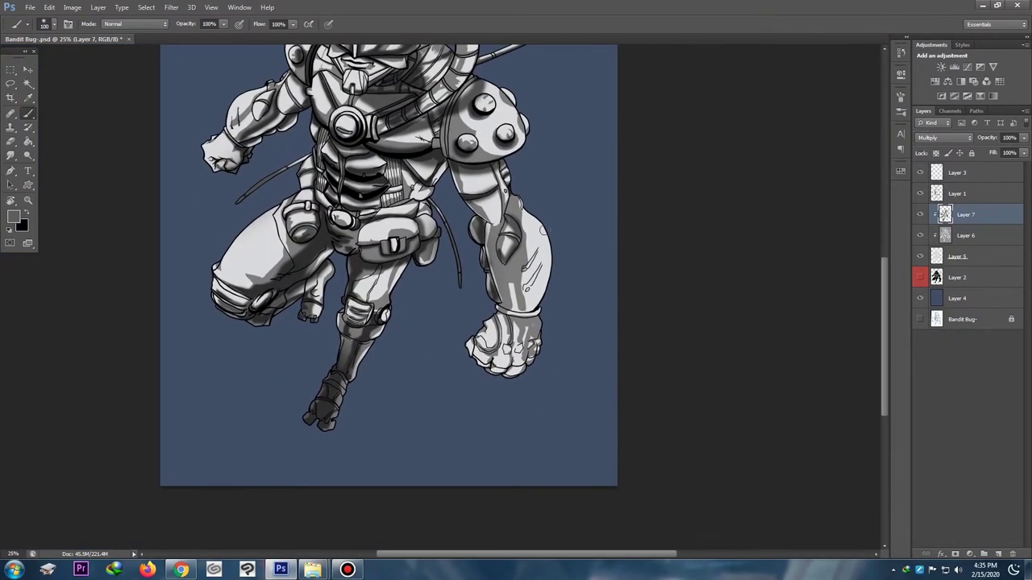
key(e)
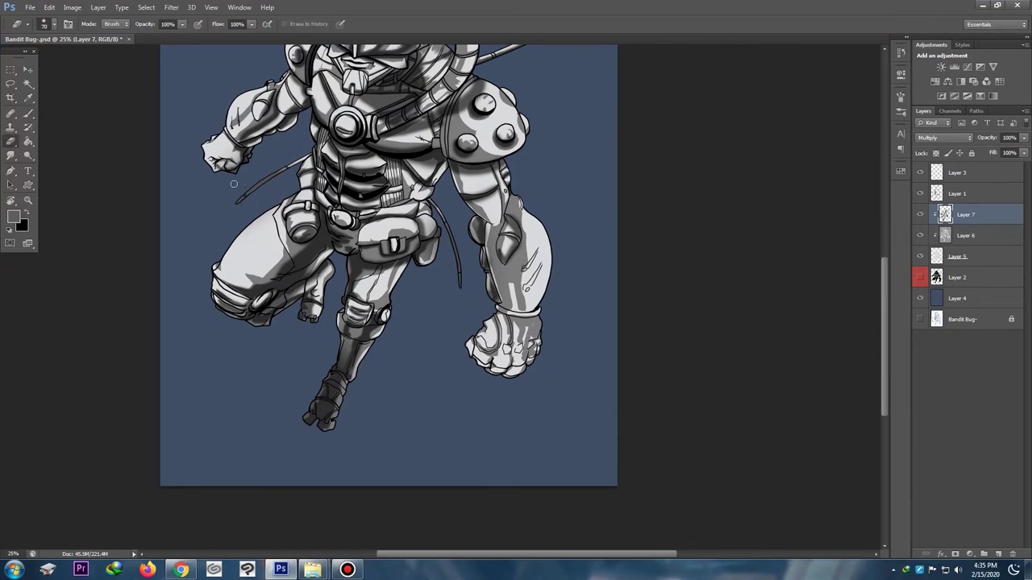
key(bracketright)
key(bracketright)
key(bracketright)
drag(226, 200, 254, 171)
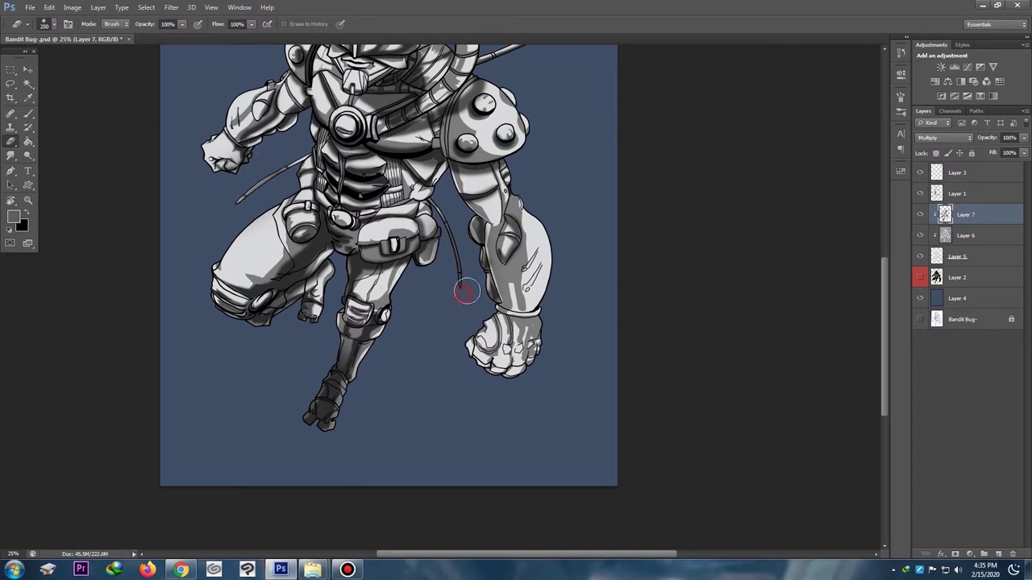
key(ctrl+minus)
key(ctrl+minus)
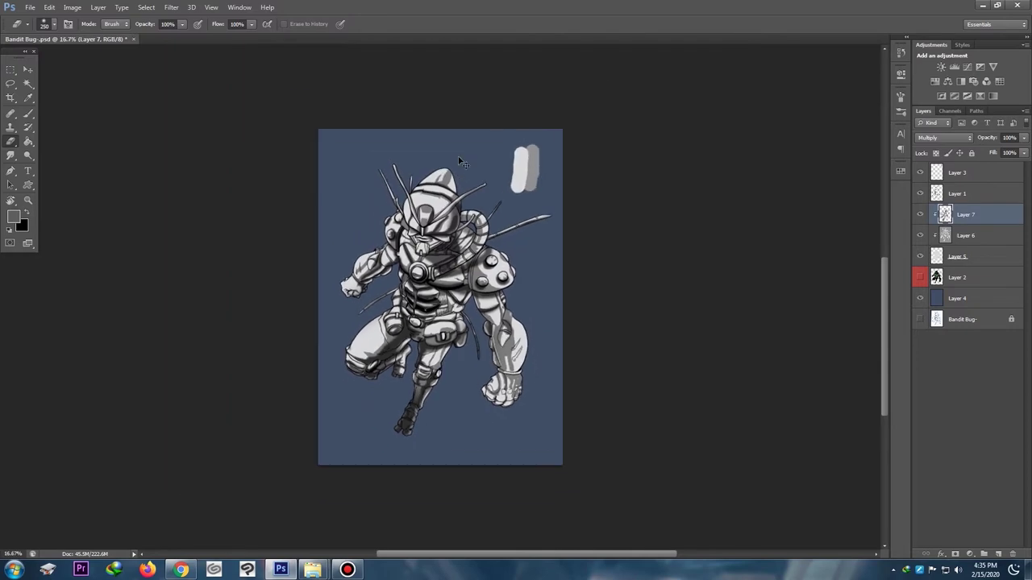
Step: Shade the large forearm from the elbow along its inner edge to the wrist cuff with a size 60 soft Brush
key(ctrl+plus)
key(ctrl+plus)
drag(562, 309, 444, 211)
key(b)
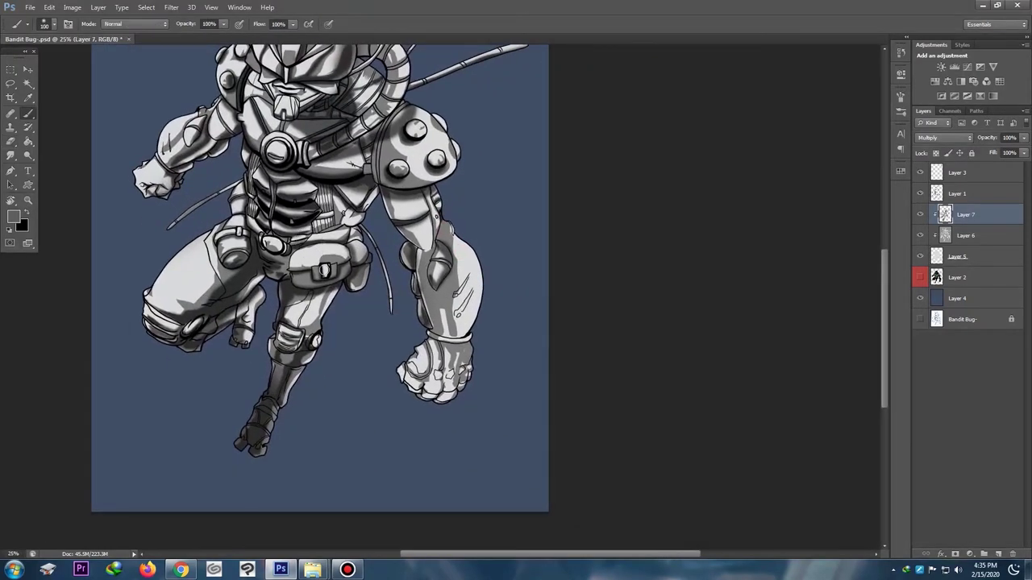
key(ctrl+plus)
key(bracketleft)
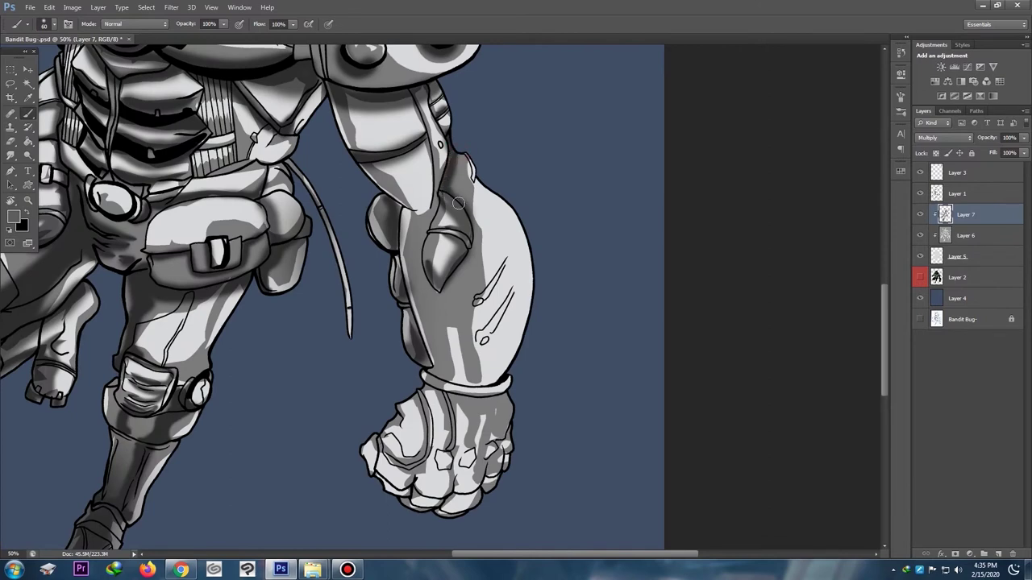
drag(461, 156, 461, 220)
mouse_move(417, 214)
mouse_down()
mouse_move(413, 279)
mouse_move(440, 379)
mouse_up()
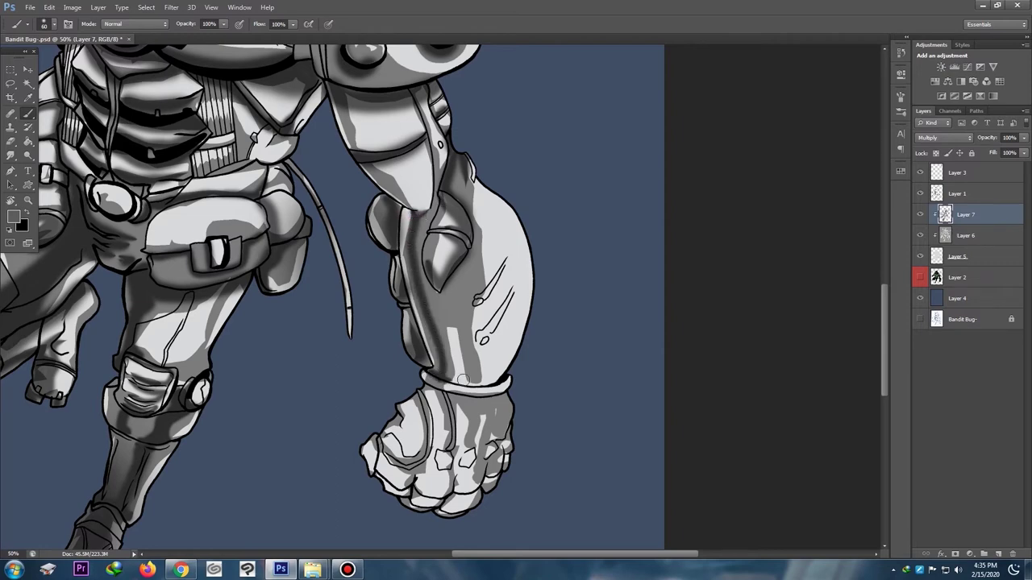
drag(425, 212, 424, 224)
key(ctrl+minus)
key(ctrl+minus)
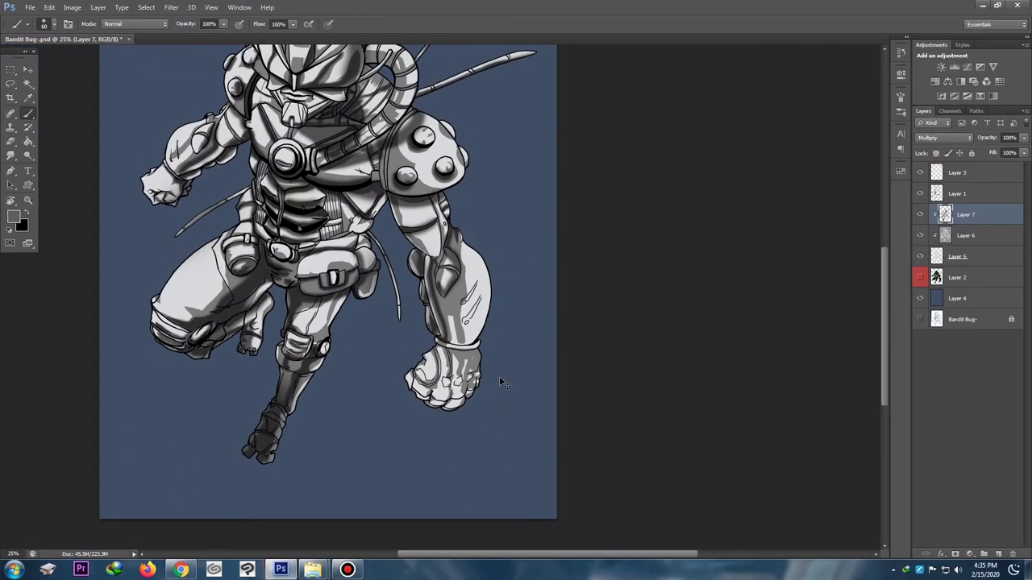
Step: Darken the edge and tip of the large forearm's pointed elbow plate with a size 60 soft Brush
drag(499, 376, 613, 489)
key(ctrl+plus)
key(ctrl+plus)
mouse_move(644, 452)
mouse_down()
mouse_move(409, 212)
mouse_move(308, 169)
mouse_move(292, 194)
mouse_up()
key(ctrl+plus)
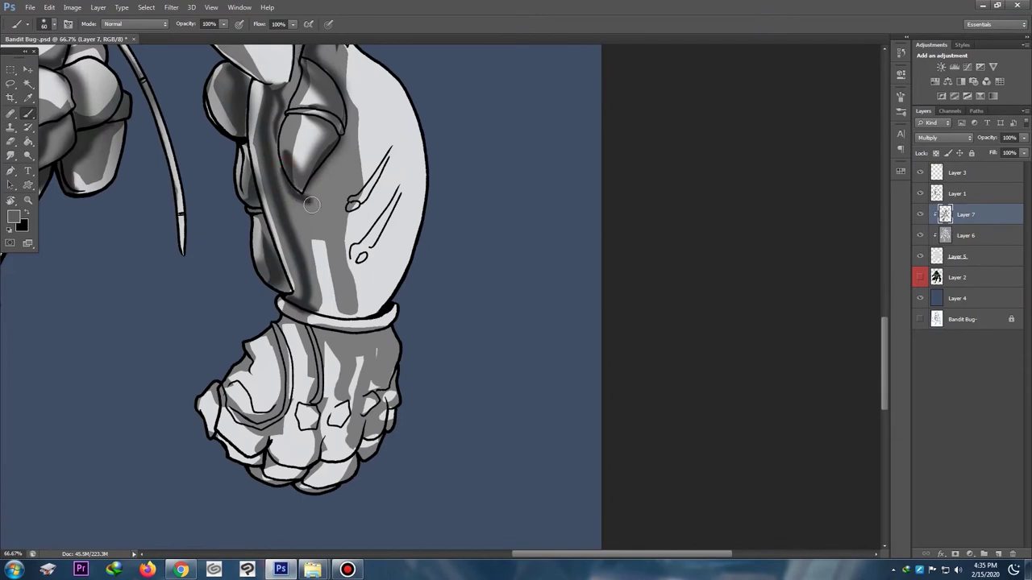
key(ctrl+minus)
key(ctrl+minus)
key(ctrl+minus)
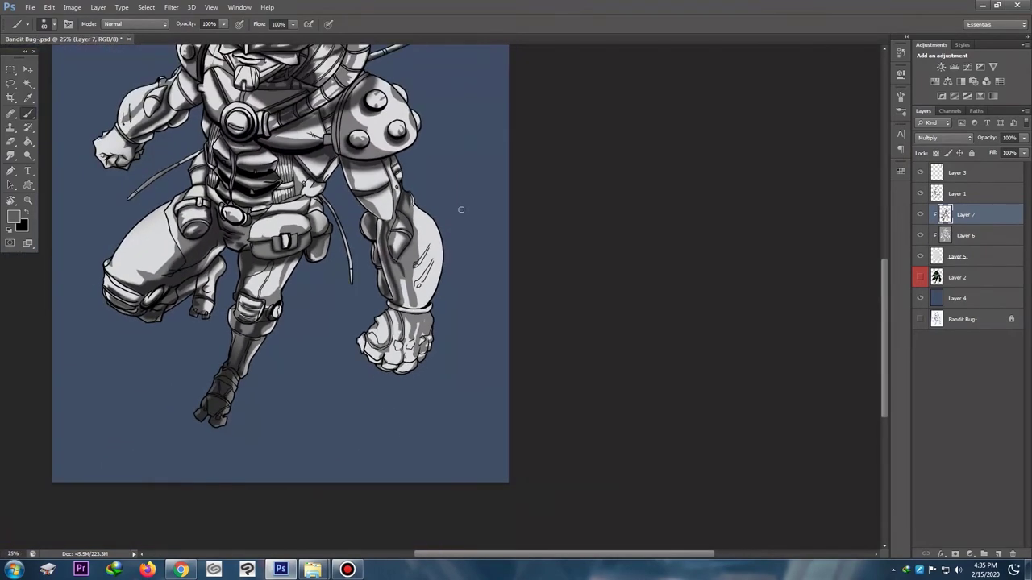
Step: Shade the large forearm's wrist cuff along its length and where it meets the hand with a small soft Brush
scroll(414, 253, up, 2)
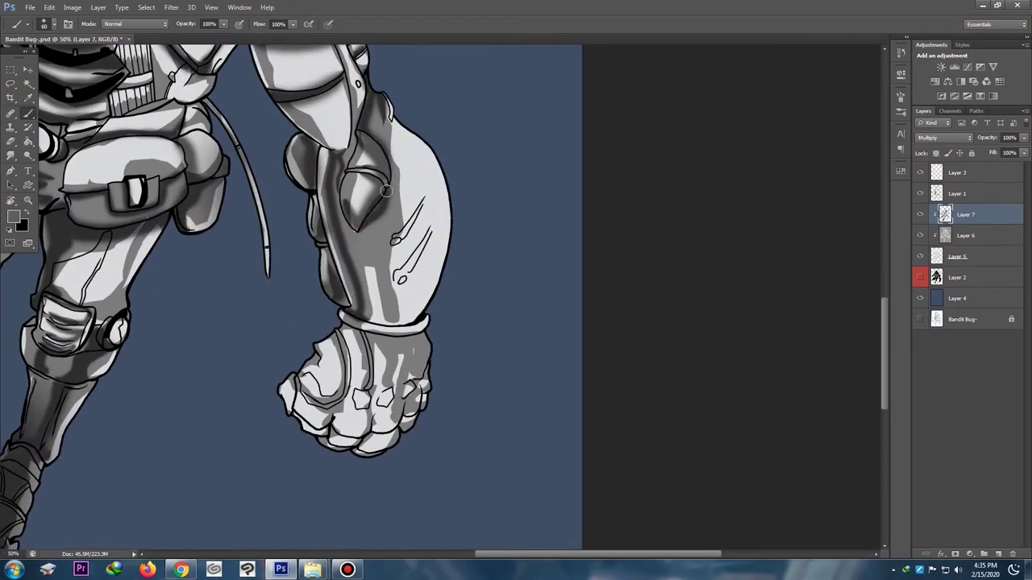
key(ctrl+minus)
key(ctrl+minus)
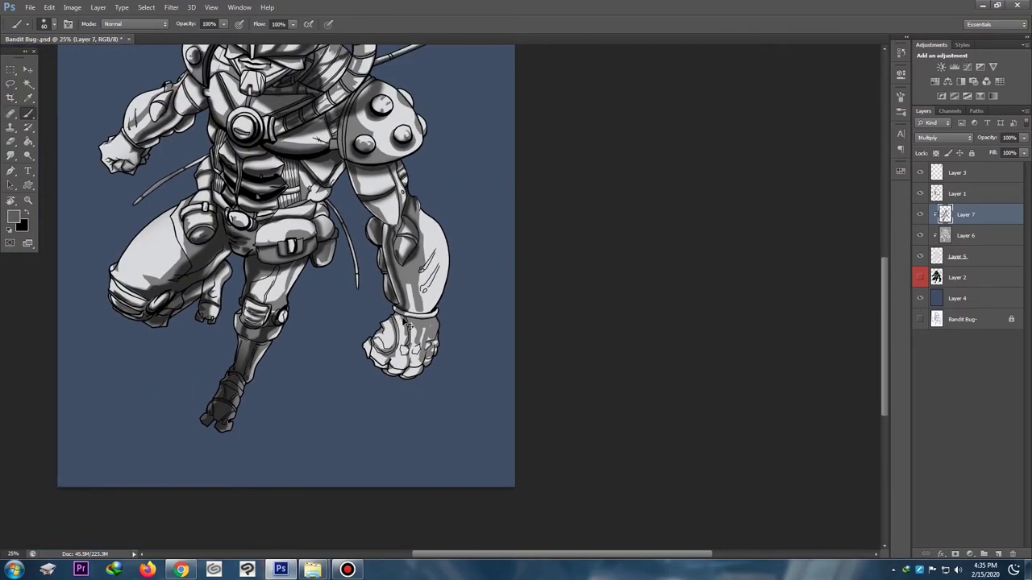
scroll(405, 324, up, 3)
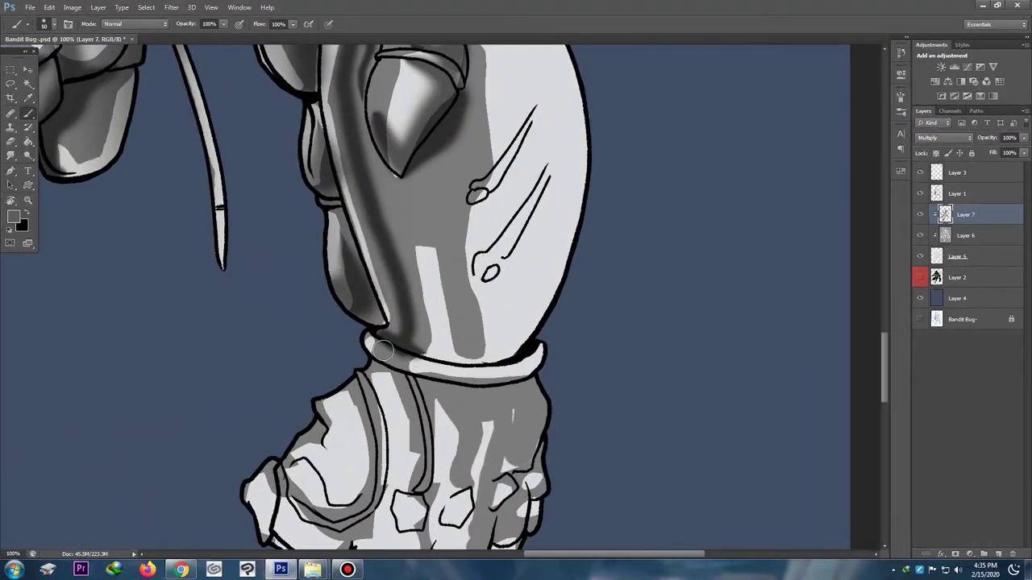
mouse_move(377, 346)
mouse_down()
mouse_move(461, 368)
mouse_move(509, 369)
mouse_move(538, 352)
mouse_up()
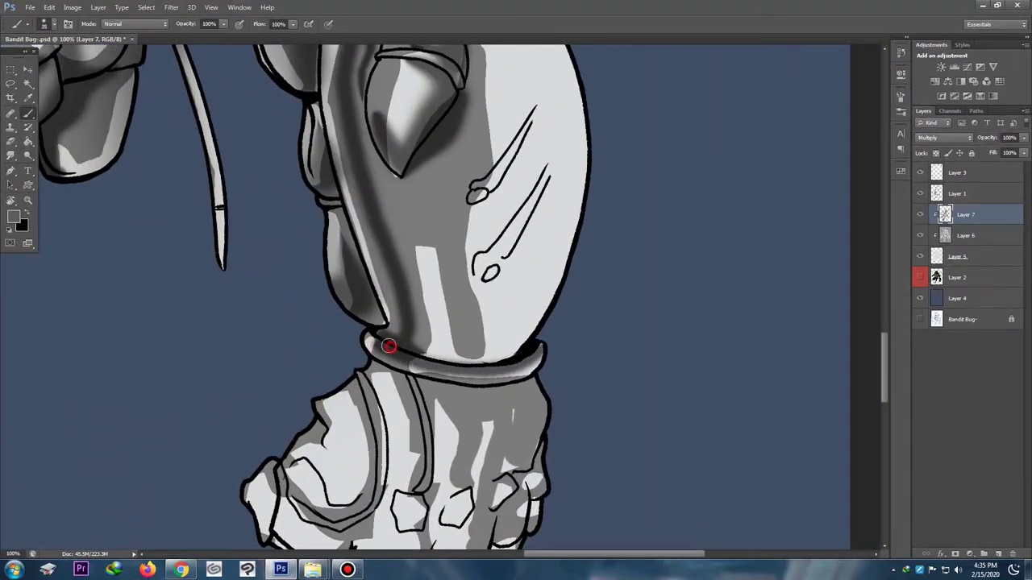
scroll(389, 345, down, 1)
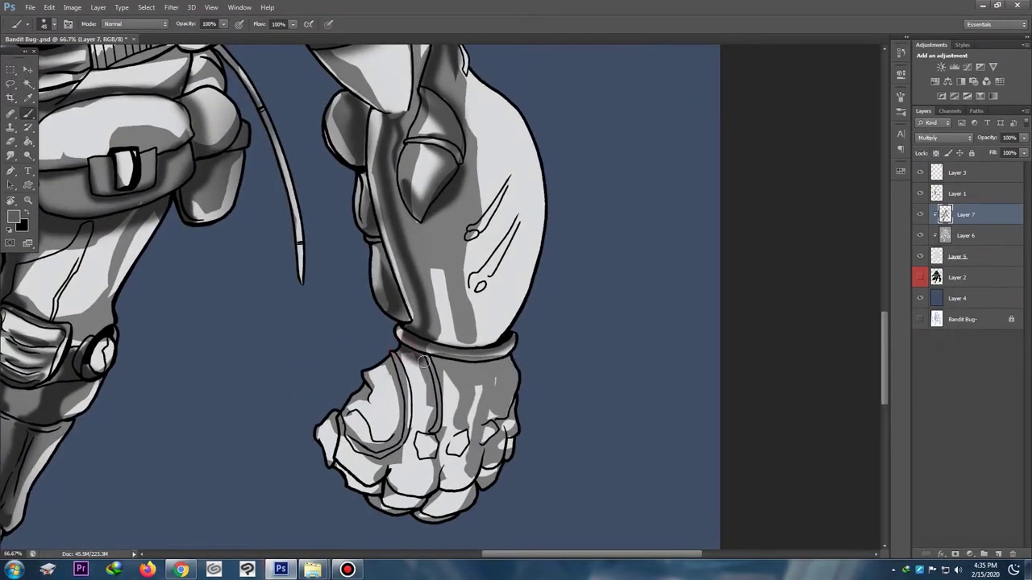
mouse_move(423, 362)
mouse_down()
mouse_move(487, 372)
mouse_move(506, 360)
mouse_move(450, 360)
mouse_move(401, 337)
mouse_up()
Step: Darken the wrist cuff line of the smaller arm, between forearm and fist, with a size 35 soft Brush
key(ctrl+minus)
key(ctrl+minus)
key(ctrl+minus)
key(ctrl+minus)
key(ctrl+plus)
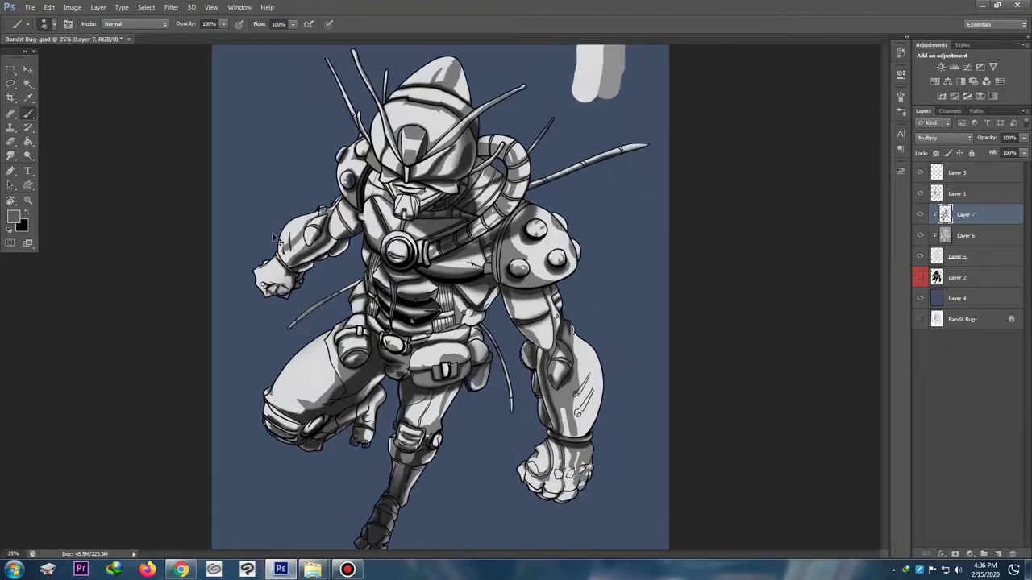
key(ctrl+plus)
key(ctrl+plus)
drag(122, 203, 296, 167)
key(ctrl+plus)
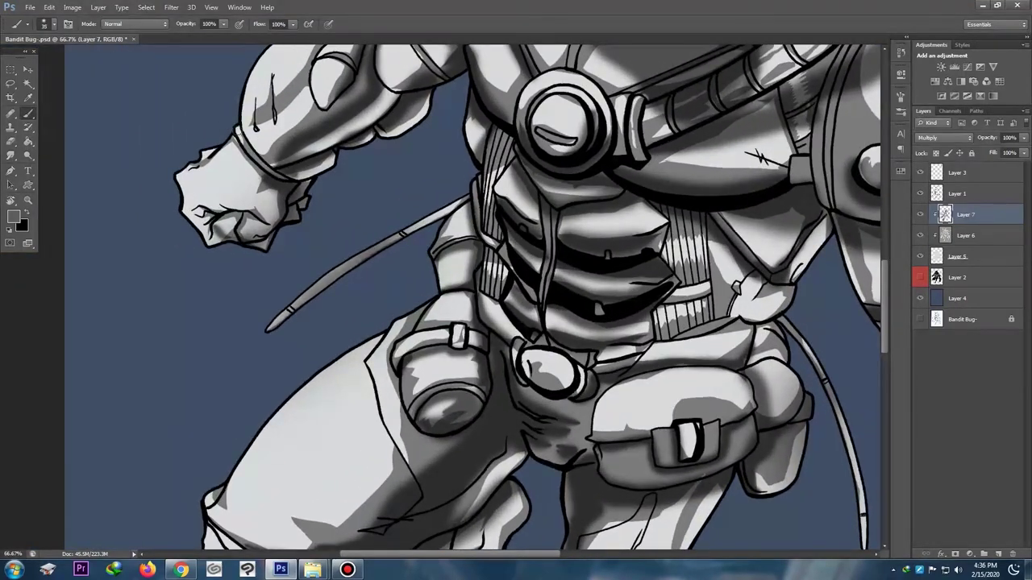
drag(235, 133, 267, 181)
key(ctrl+minus)
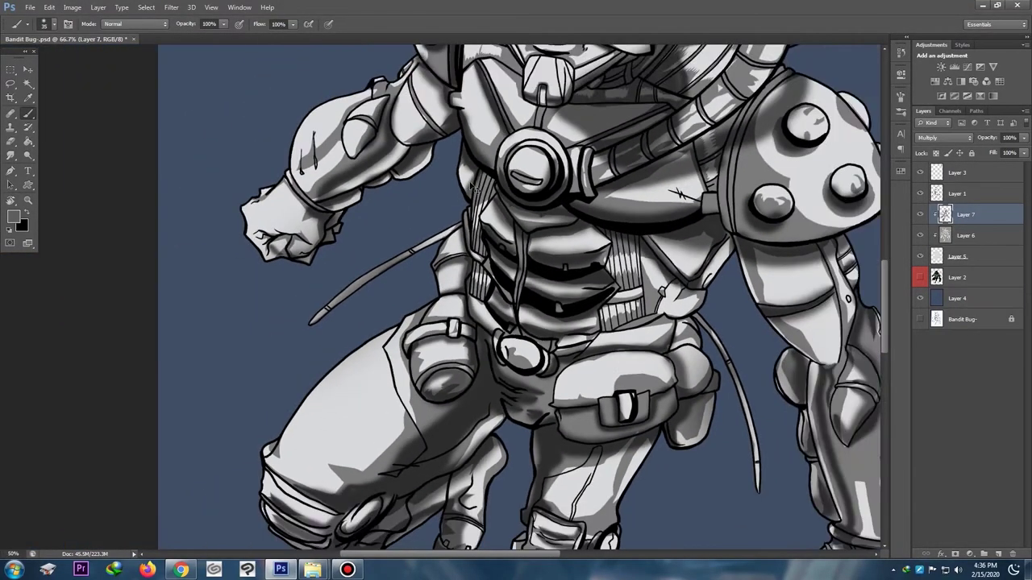
scroll(482, 161, down, 4)
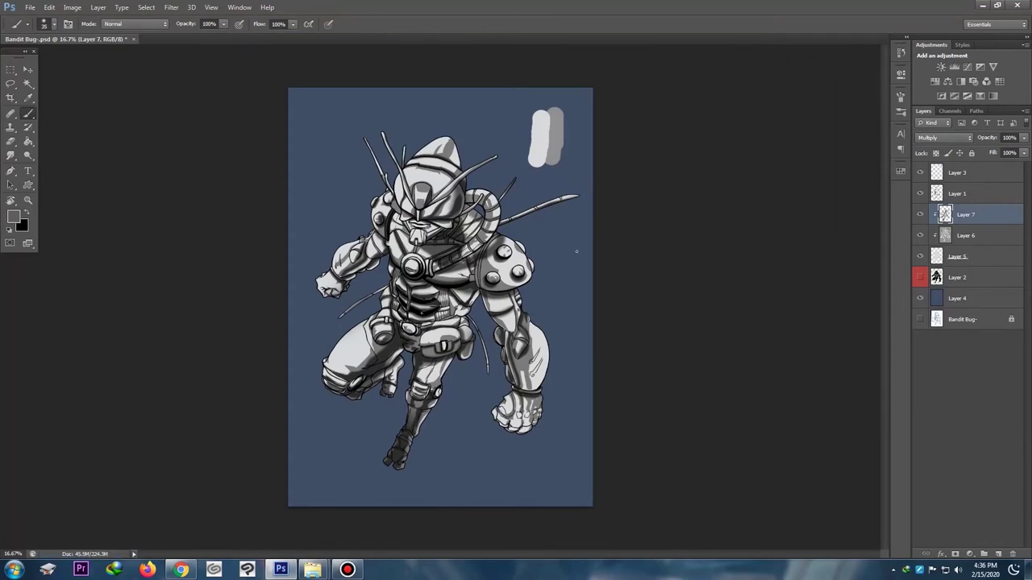
scroll(329, 216, up, 2)
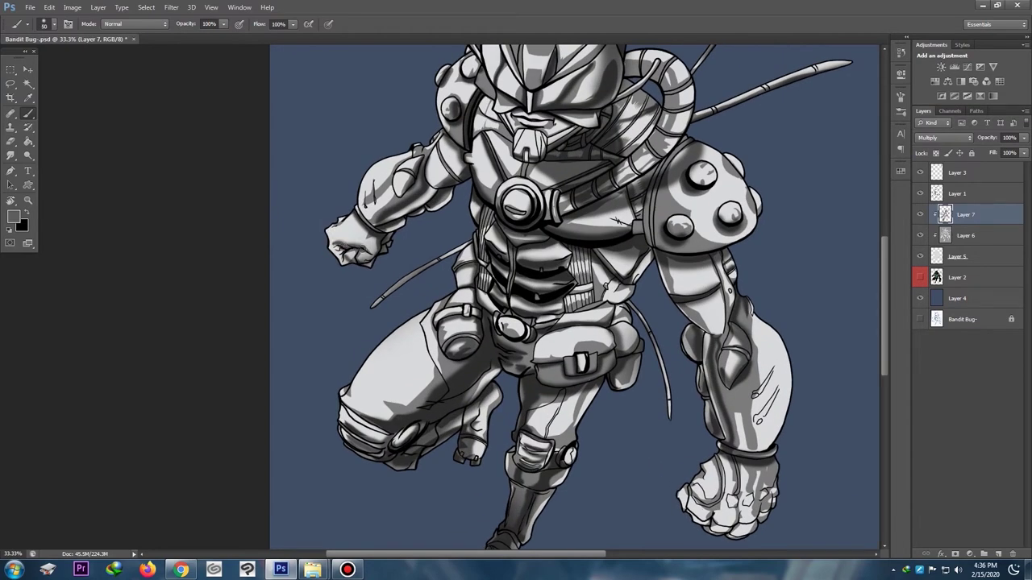
Step: Shade the smaller fist and the edges of both studded shoulder pads with soft dark brush strokes on Layer 7
drag(345, 248, 365, 259)
scroll(379, 251, down, 4)
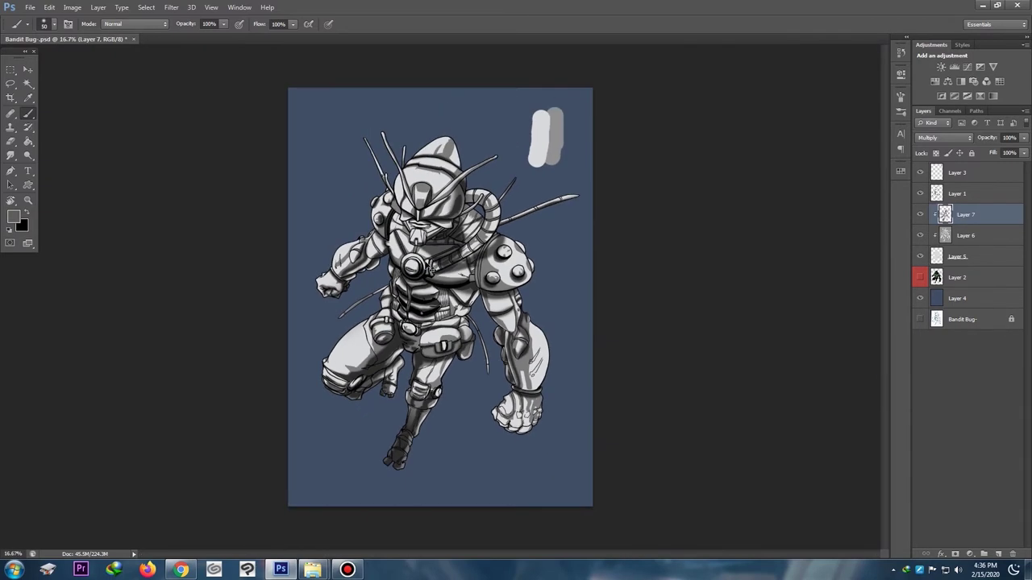
scroll(435, 296, up, 5)
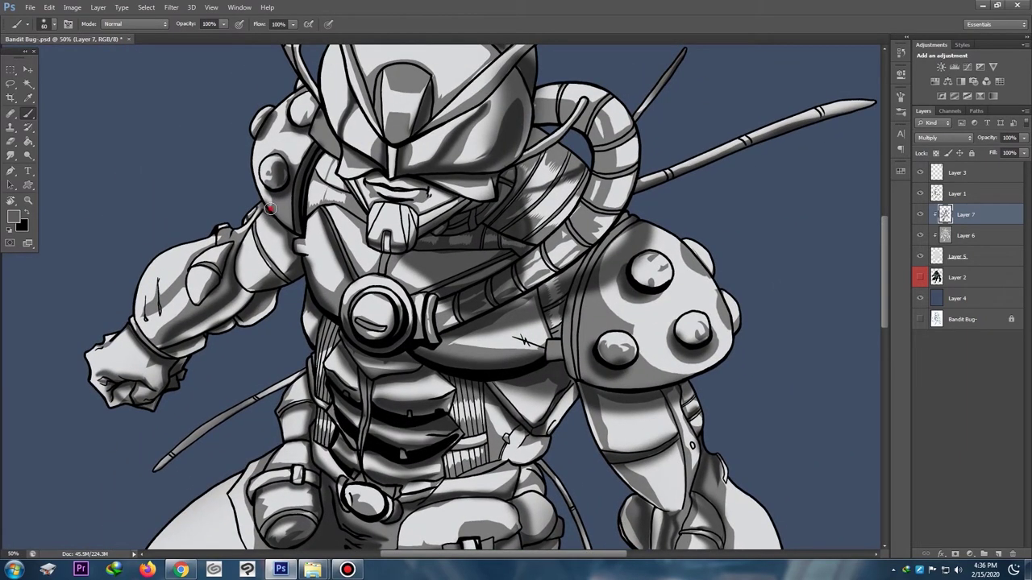
mouse_move(270, 209)
mouse_down()
mouse_move(272, 200)
mouse_move(290, 220)
mouse_move(289, 193)
mouse_up()
drag(584, 317, 581, 321)
mouse_move(593, 249)
mouse_down()
mouse_move(569, 309)
mouse_move(571, 373)
mouse_move(568, 302)
mouse_up()
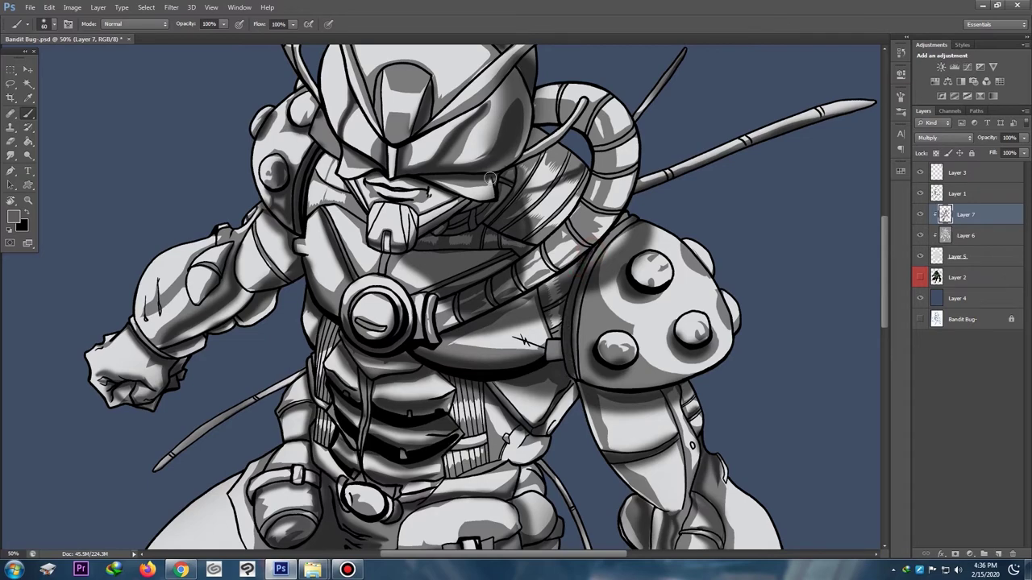
Step: Darken the shadow on the face just beneath the lower edge of the helmet visor
key(ctrl+minus)
key(ctrl+plus)
mouse_move(355, 172)
mouse_down()
mouse_move(403, 169)
mouse_move(456, 198)
mouse_up()
key(ctrl+minus)
key(ctrl+minus)
key(ctrl+minus)
key(ctrl+minus)
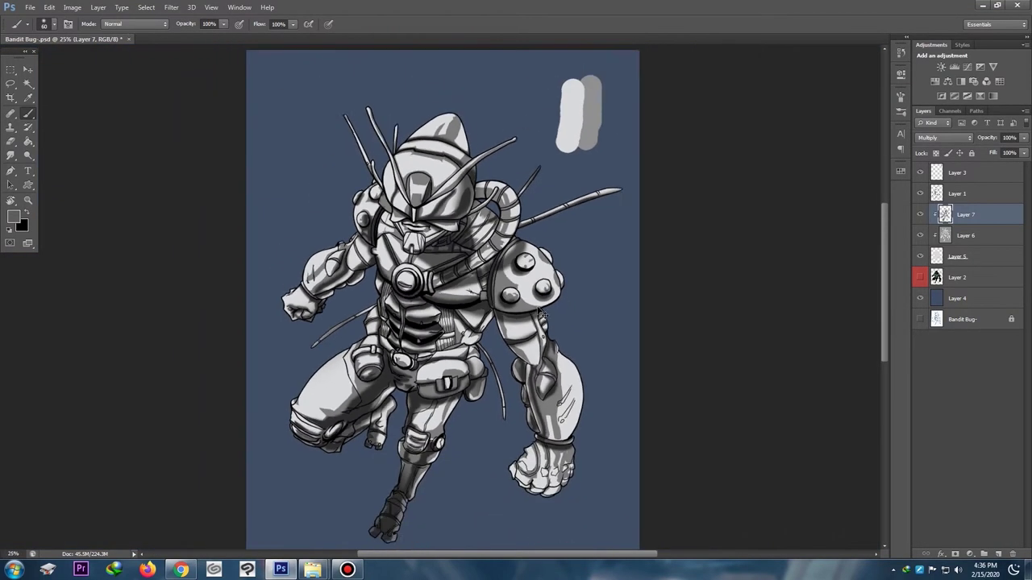
Step: Shade the knuckle studs and the undersides of the fingers on the large fist
key(ctrl+plus)
key(ctrl+plus)
mouse_move(490, 457)
mouse_down()
mouse_move(513, 415)
mouse_move(416, 289)
mouse_move(467, 303)
mouse_move(468, 335)
mouse_move(513, 323)
mouse_move(520, 260)
mouse_up()
key(ctrl+plus)
key(ctrl+plus)
key(ctrl+plus)
mouse_move(535, 323)
mouse_down()
mouse_move(566, 323)
mouse_move(555, 323)
mouse_move(602, 307)
mouse_up()
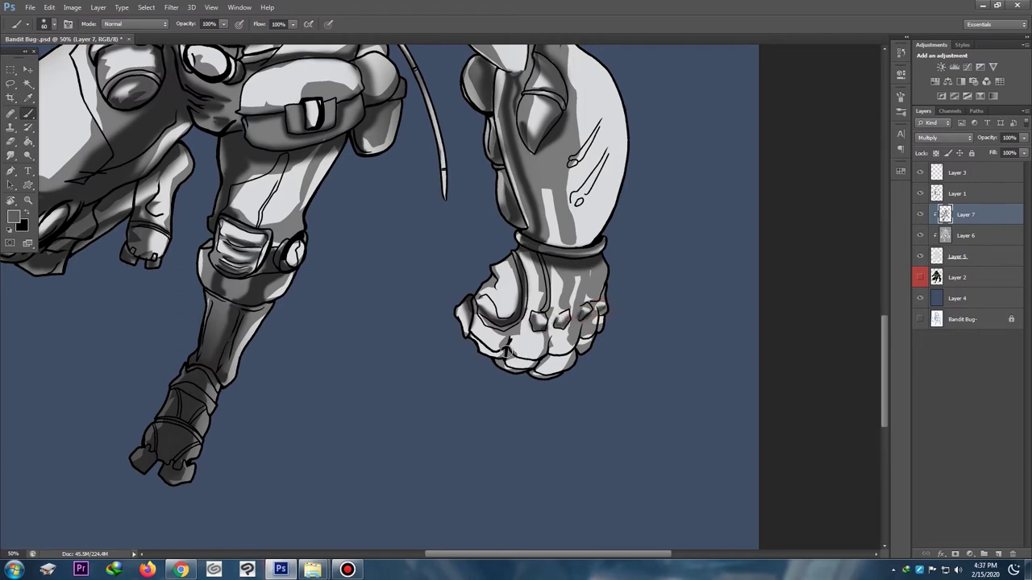
mouse_move(509, 350)
mouse_down()
mouse_move(504, 367)
mouse_move(476, 343)
mouse_move(548, 377)
mouse_move(602, 341)
mouse_move(581, 350)
mouse_move(605, 335)
mouse_move(584, 320)
mouse_up()
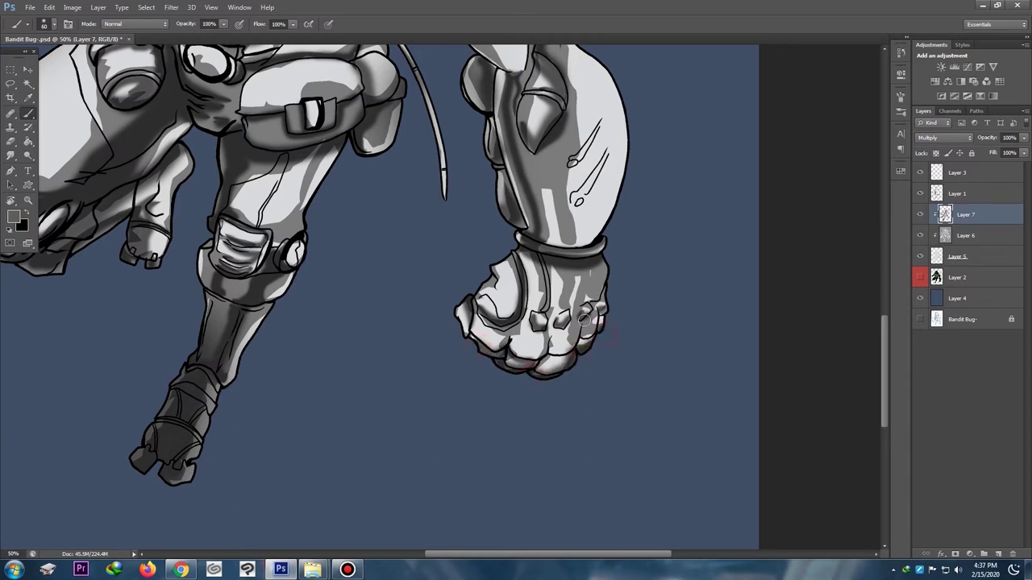
Step: Darken the grooves running down the back of the large fist between wrist and knuckles
mouse_move(566, 265)
mouse_down()
mouse_move(566, 302)
mouse_move(572, 272)
mouse_move(544, 260)
mouse_move(545, 281)
mouse_move(536, 255)
mouse_move(539, 328)
mouse_up()
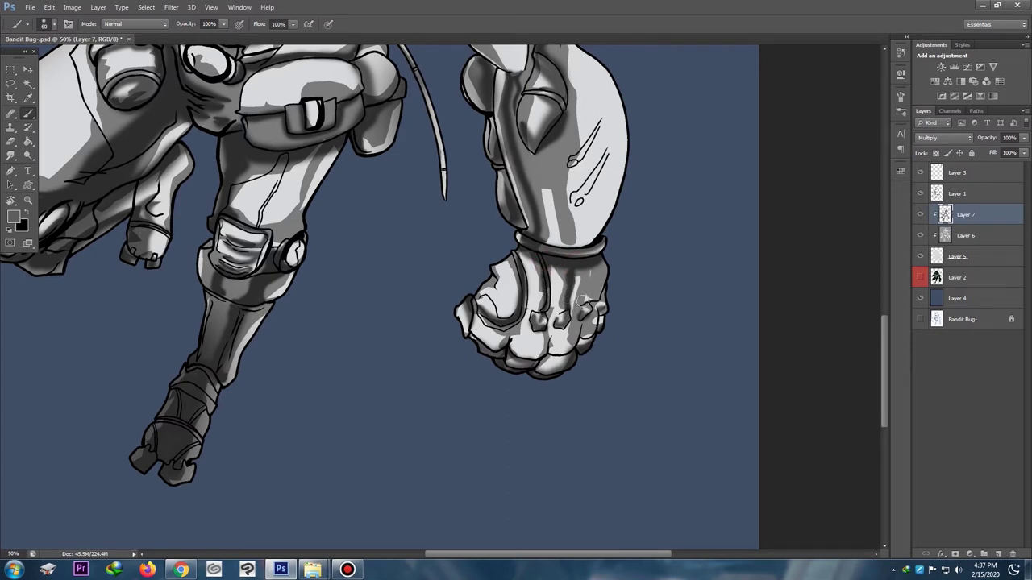
mouse_move(578, 268)
mouse_down()
mouse_move(574, 338)
mouse_move(541, 377)
mouse_up()
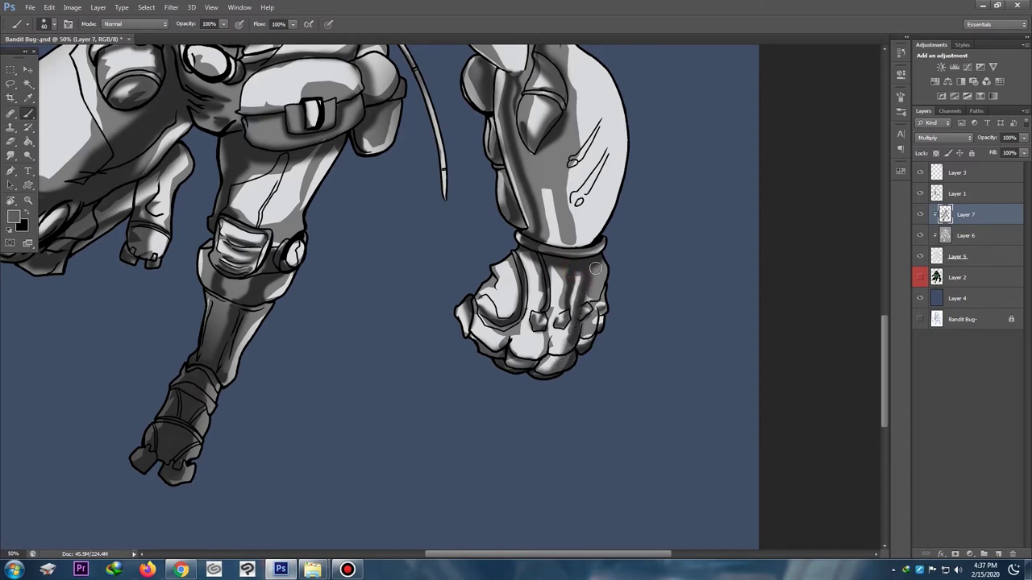
drag(595, 269, 584, 347)
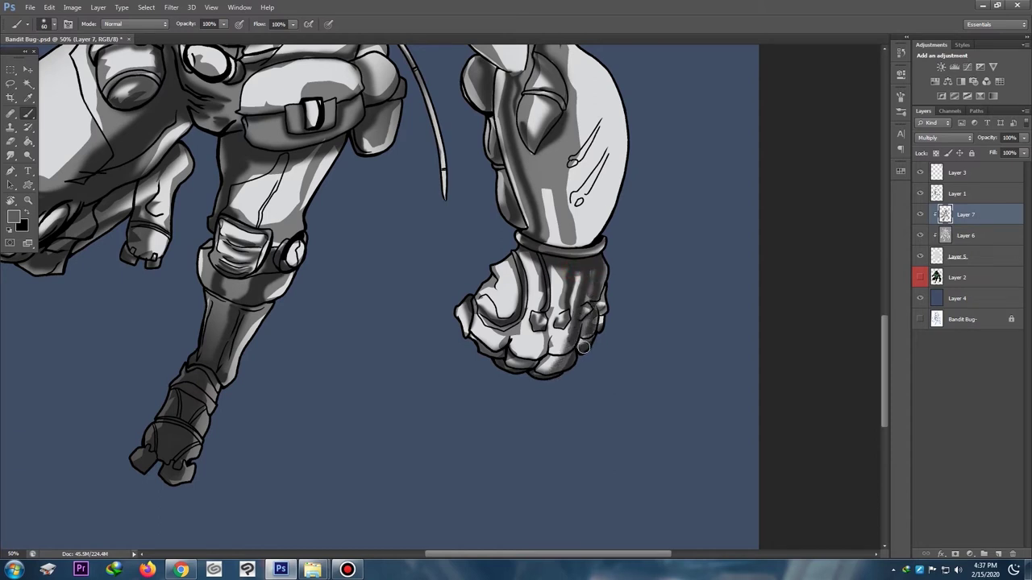
Step: Shade the inner edge of the large upper arm from below the studded shoulder pad to the pointed elbow guard
scroll(583, 346, down, 3)
scroll(532, 332, up, 1)
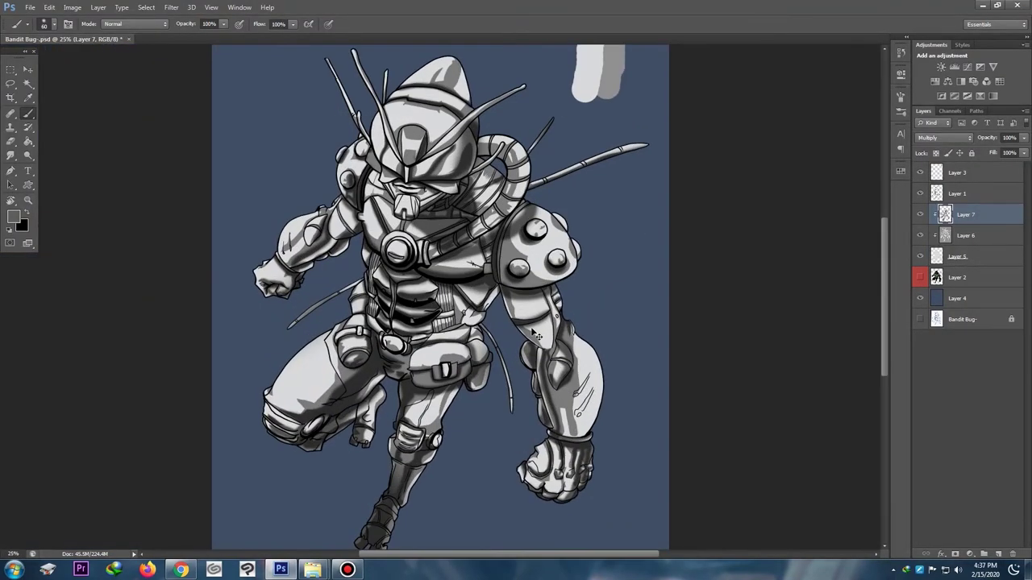
scroll(533, 334, up, 1)
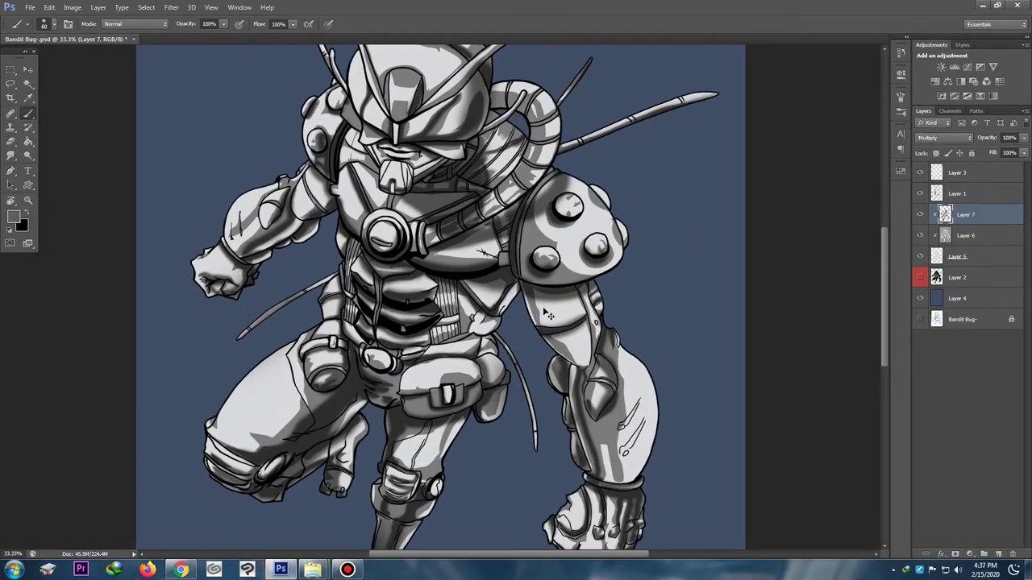
scroll(548, 315, down, 1)
scroll(421, 240, up, 2)
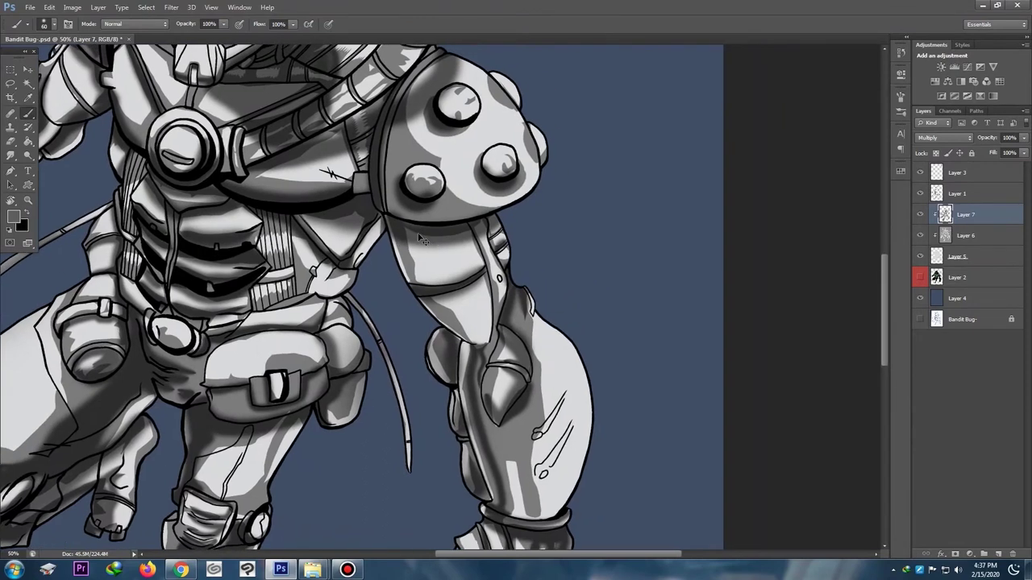
scroll(421, 239, up, 1)
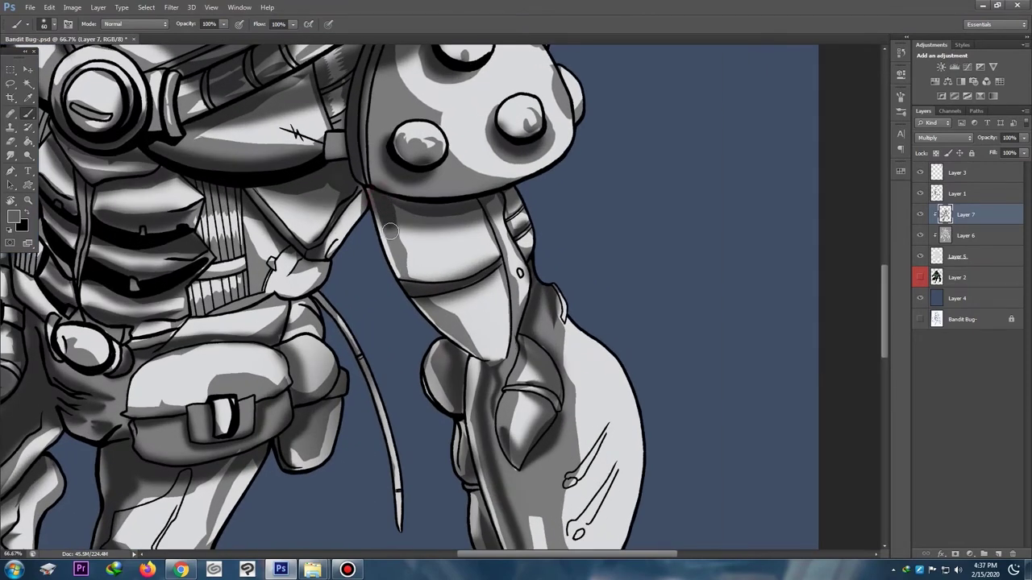
mouse_move(390, 231)
mouse_down()
mouse_move(415, 291)
mouse_move(483, 369)
mouse_up()
scroll(564, 266, down, 2)
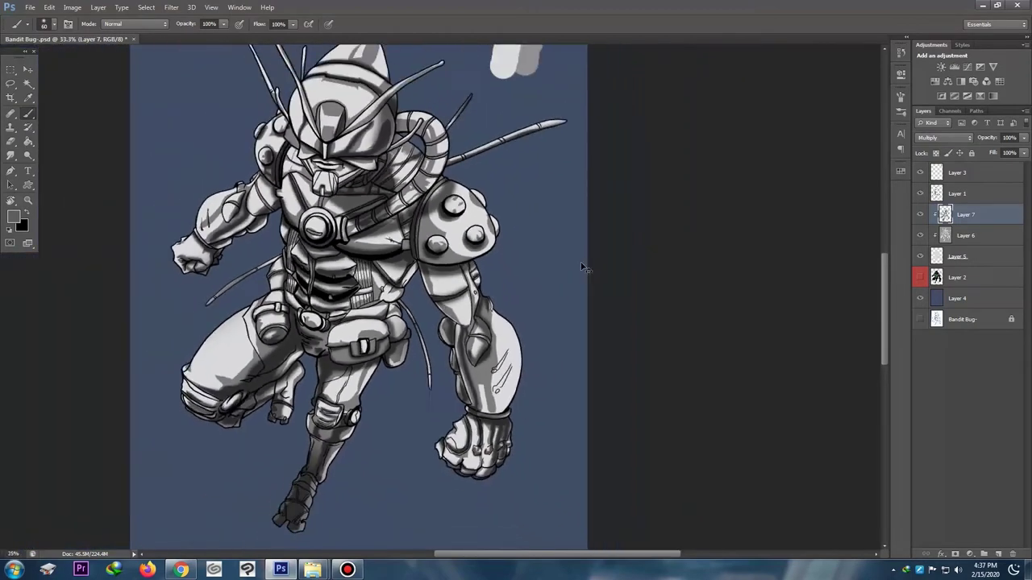
Step: Shade the large belt pouch along the seam under its flap and its outer side with a size 45 brush
scroll(584, 269, down, 2)
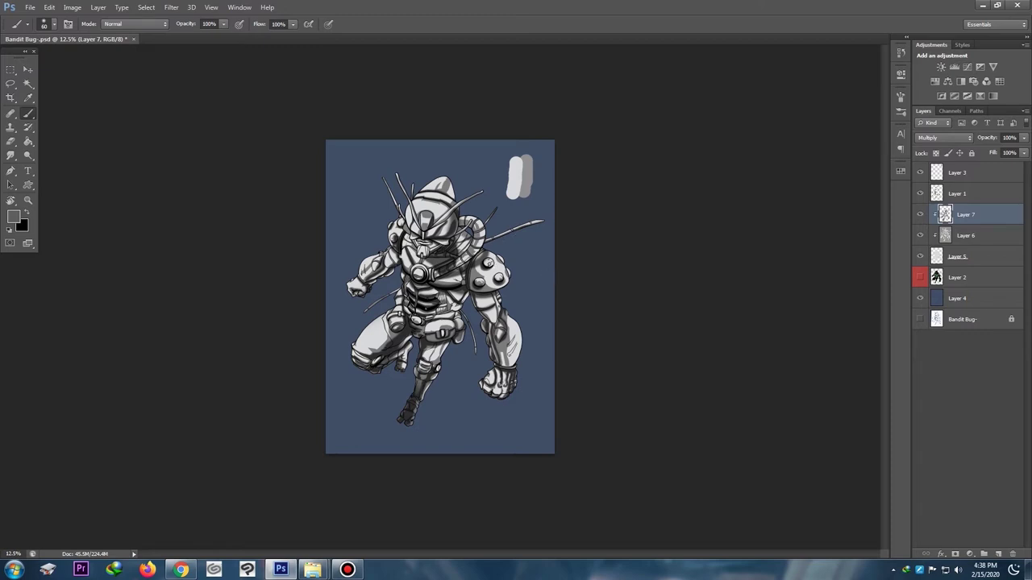
scroll(458, 337, up, 5)
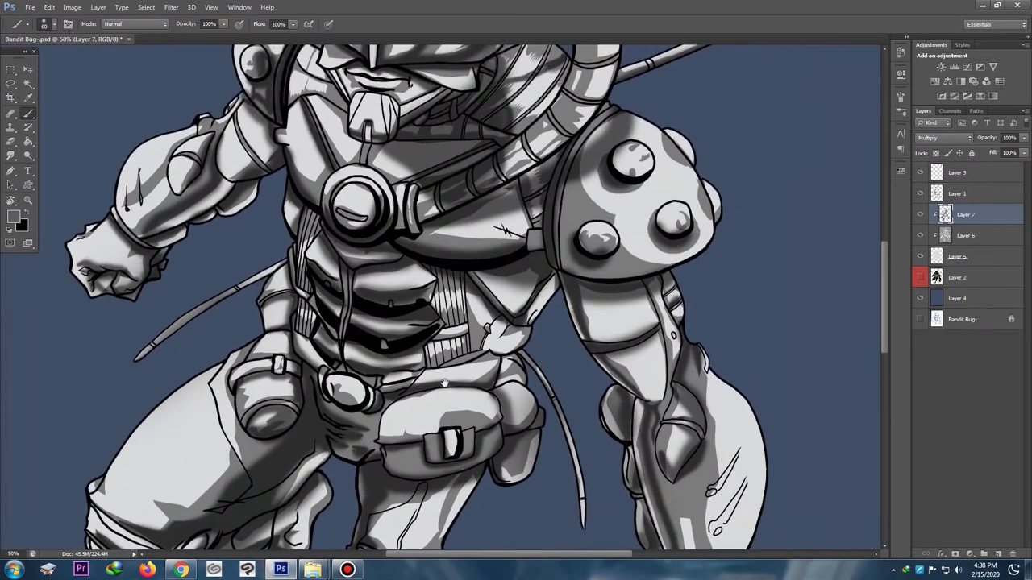
scroll(359, 316, up, 1)
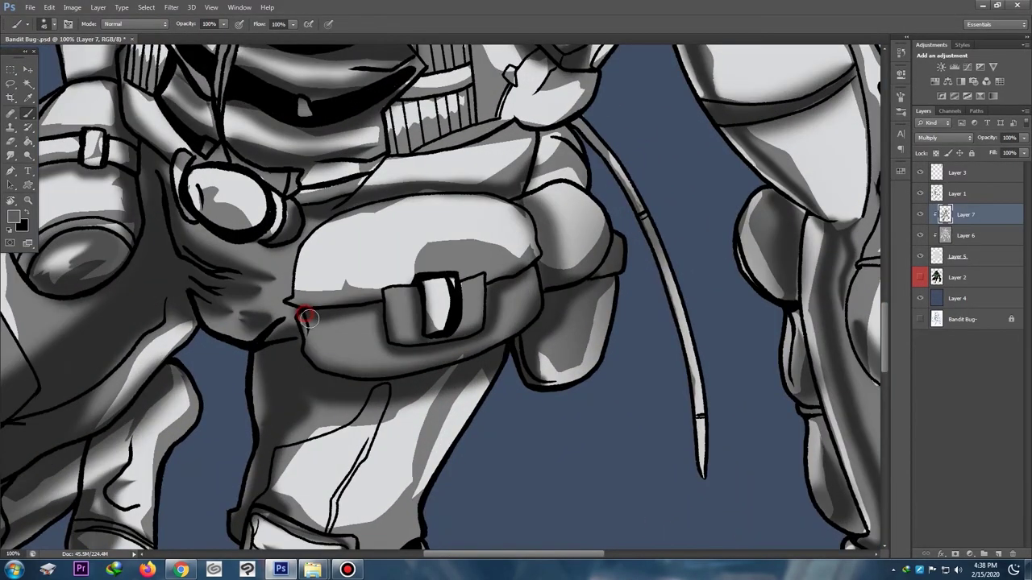
drag(529, 274, 526, 296)
mouse_move(298, 302)
mouse_down()
mouse_move(428, 279)
mouse_move(521, 281)
mouse_move(499, 279)
mouse_move(556, 248)
mouse_up()
scroll(653, 311, down, 5)
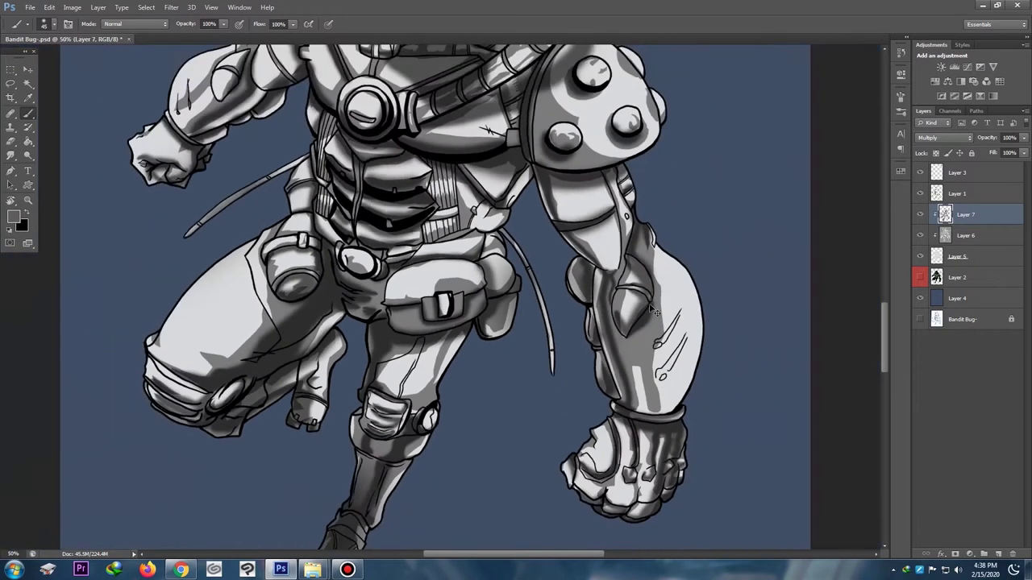
Step: Shade the ribbed panels on both sides of the abdomen with a size 45 brush
scroll(370, 235, up, 3)
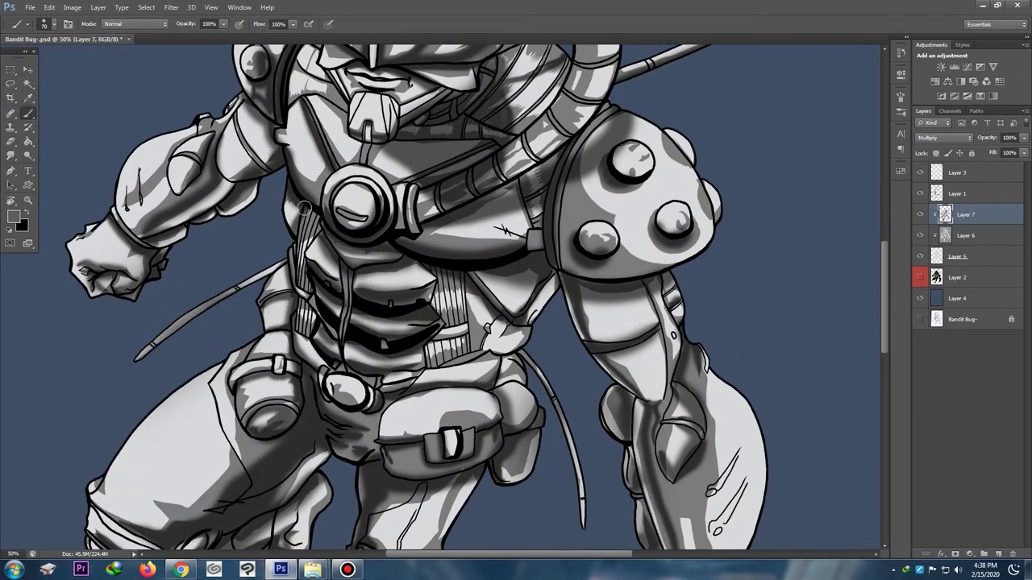
alt+right_click(303, 208)
drag(303, 208, 320, 223)
drag(295, 327, 313, 333)
mouse_move(431, 369)
mouse_down()
mouse_move(464, 352)
mouse_move(448, 328)
mouse_move(428, 344)
mouse_move(429, 330)
mouse_move(461, 338)
mouse_up()
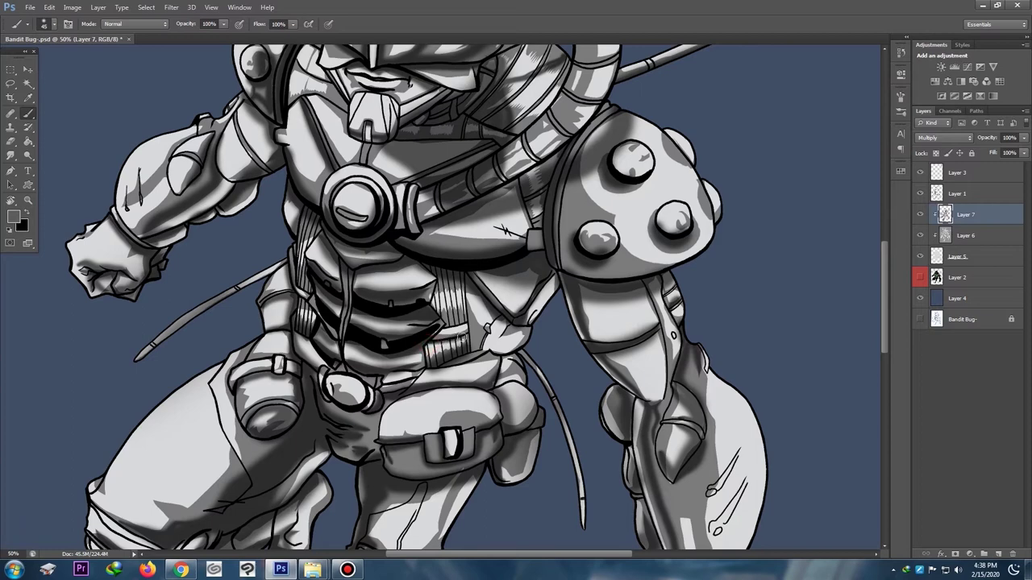
drag(300, 296, 303, 299)
drag(442, 326, 464, 321)
mouse_move(300, 291)
mouse_down()
mouse_move(310, 295)
mouse_move(298, 288)
mouse_up()
Step: Examine the abdomen shading both close up and against the whole figure
key(ctrl+minus)
key(ctrl+minus)
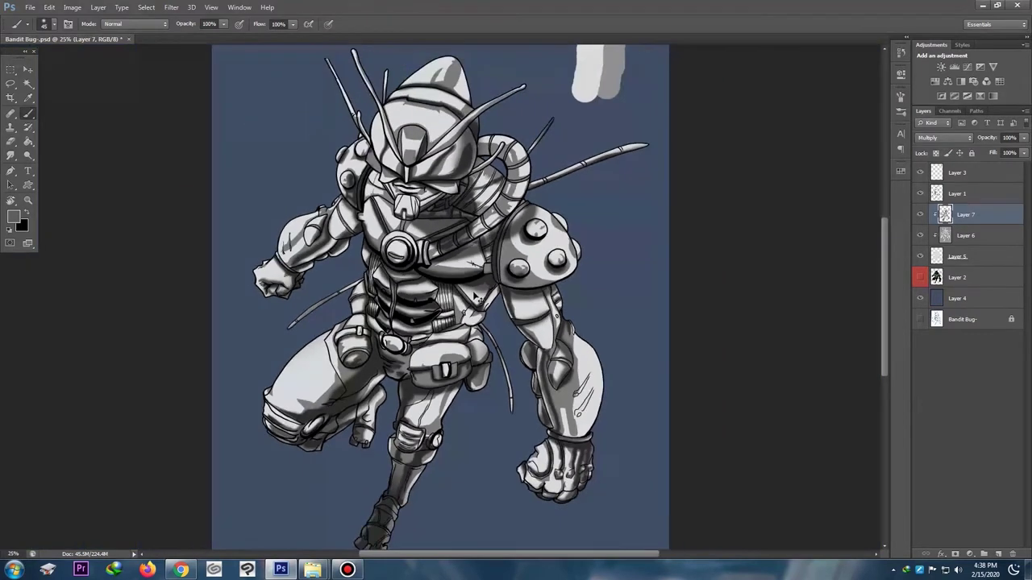
key(ctrl+plus)
key(ctrl+plus)
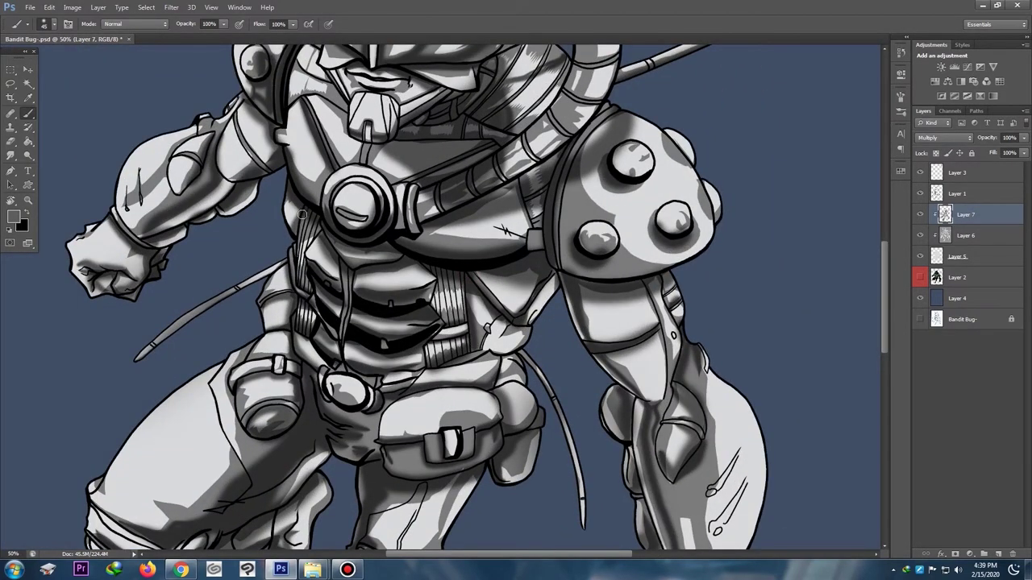
key(ctrl+minus)
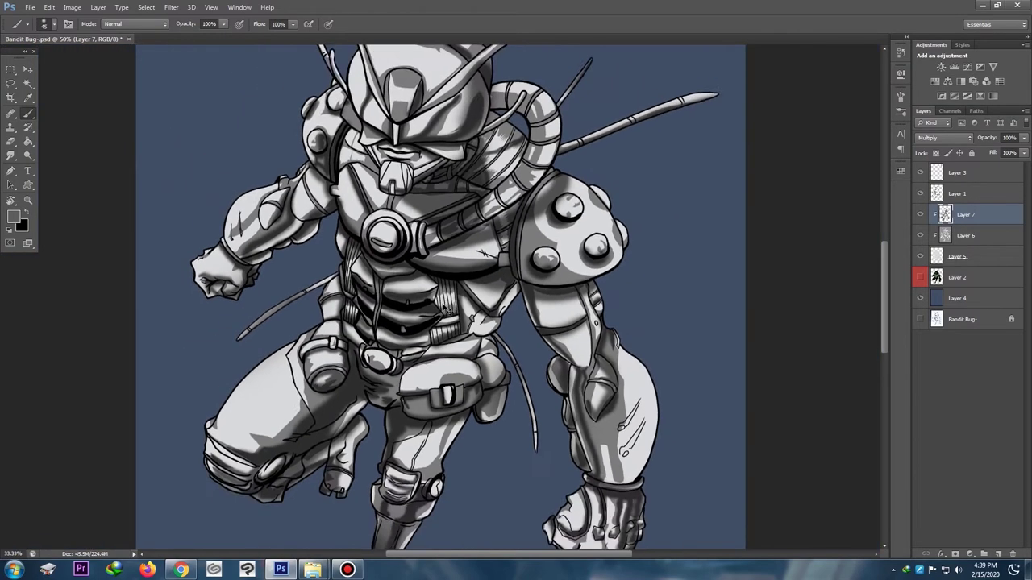
key(ctrl+minus)
key(ctrl+minus)
key(ctrl+minus)
key(ctrl+minus)
key(ctrl+plus)
key(ctrl+plus)
key(ctrl+plus)
key(ctrl+minus)
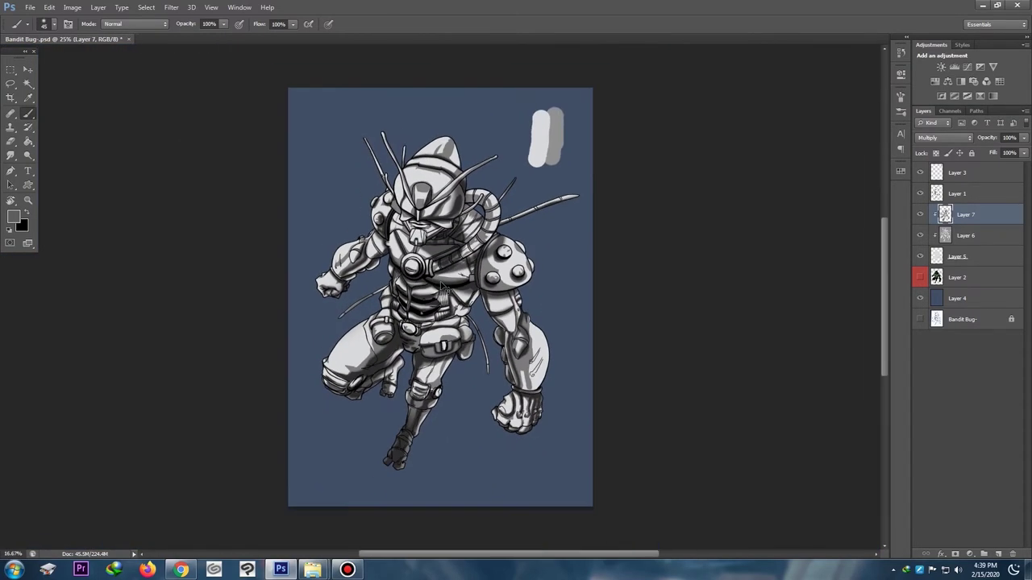
key(ctrl+minus)
key(ctrl+minus)
key(ctrl+plus)
key(ctrl+plus)
key(ctrl+plus)
key(ctrl+plus)
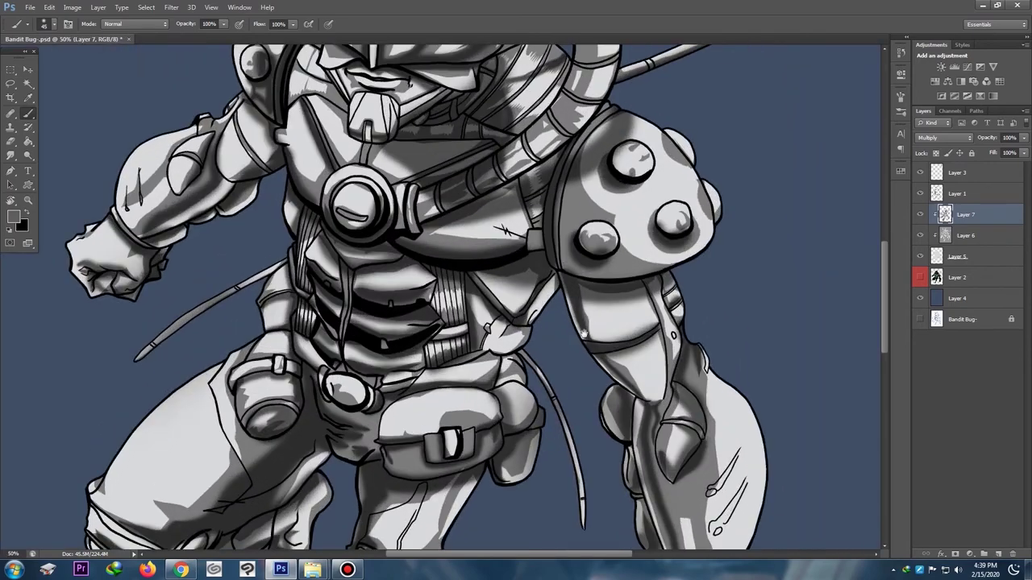
Step: Shade the small banded segments and the elbow edge behind the large upper arm
drag(585, 334, 378, 264)
key(ctrl+plus)
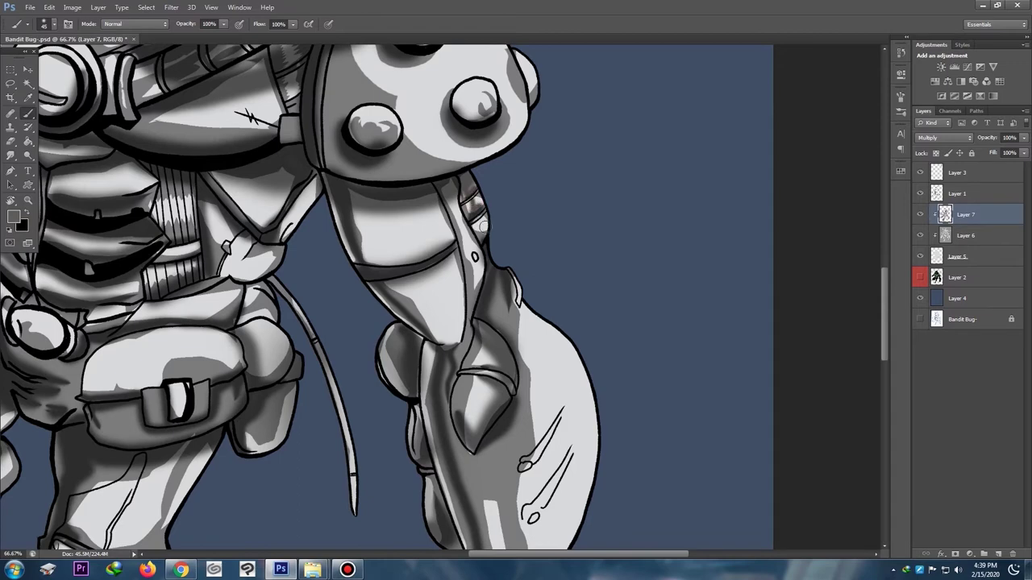
click(479, 221)
key(ctrl+minus)
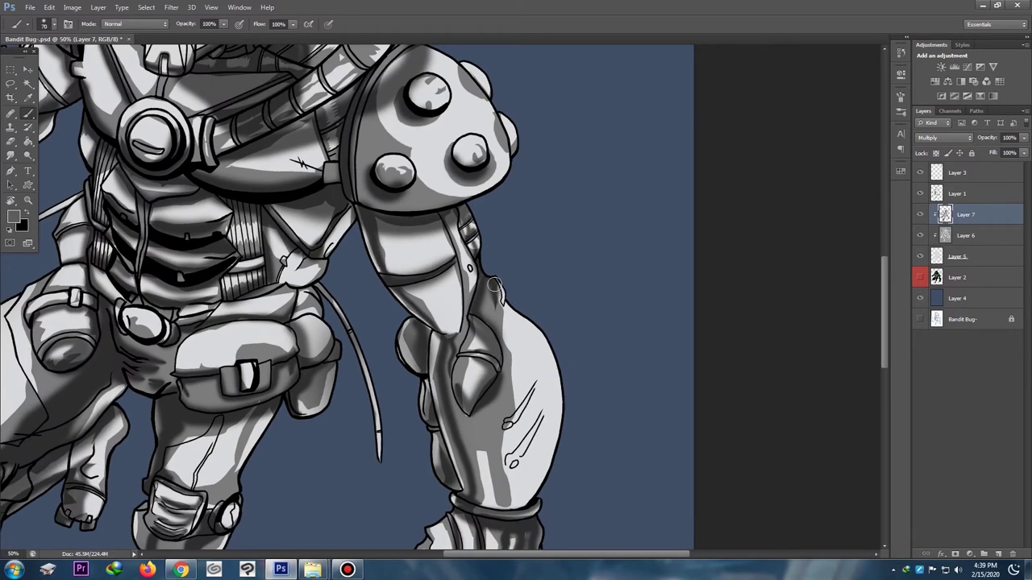
key(e)
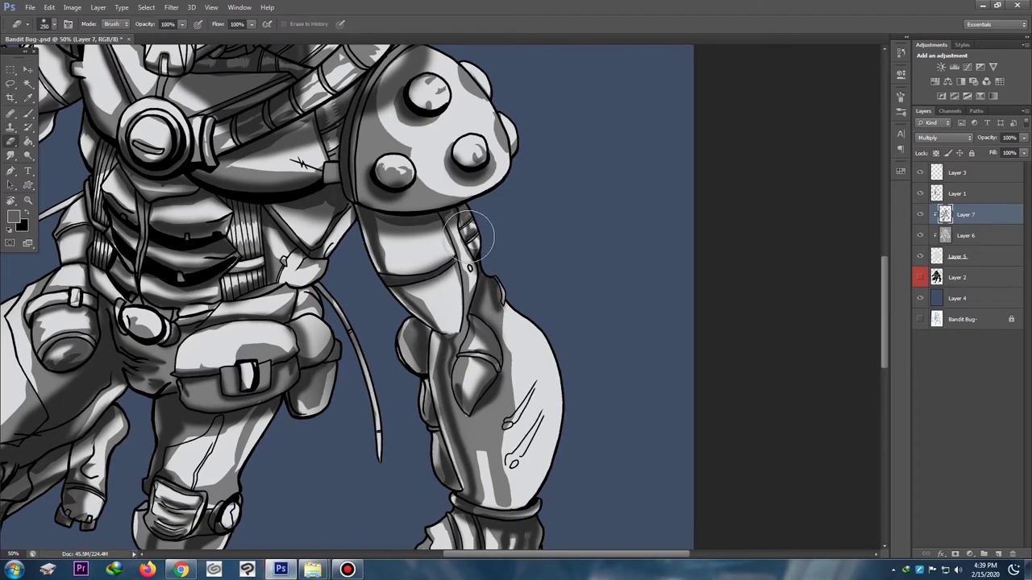
key(ctrl+minus)
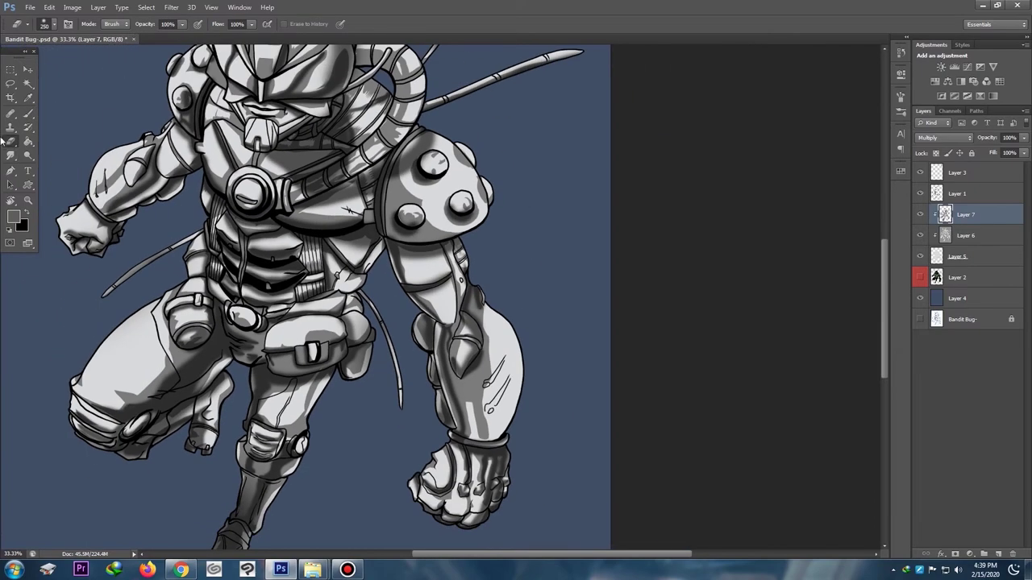
click(28, 112)
key(ctrl+plus)
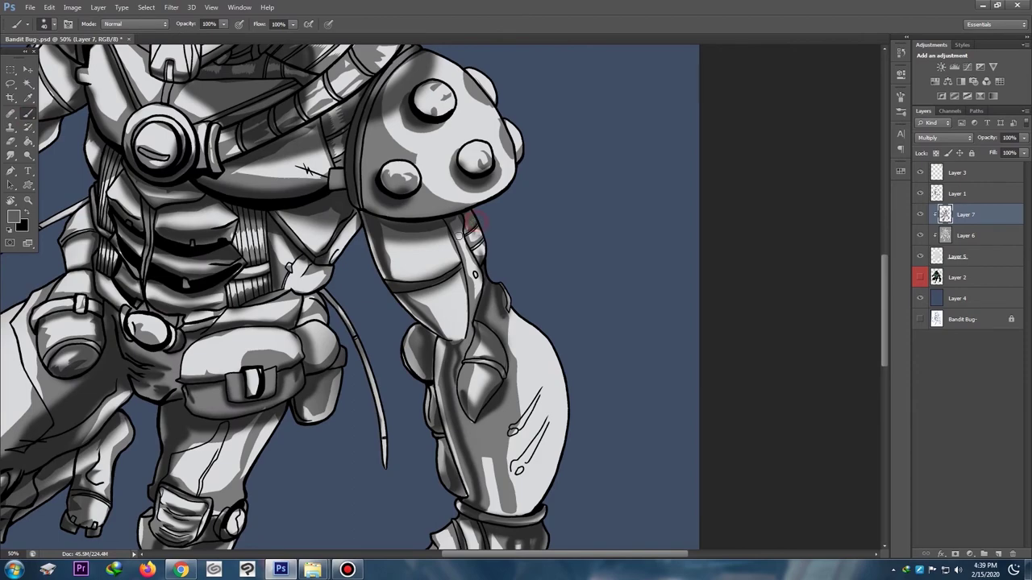
key(ctrl+minus)
key(ctrl+minus)
key(ctrl+minus)
key(ctrl+minus)
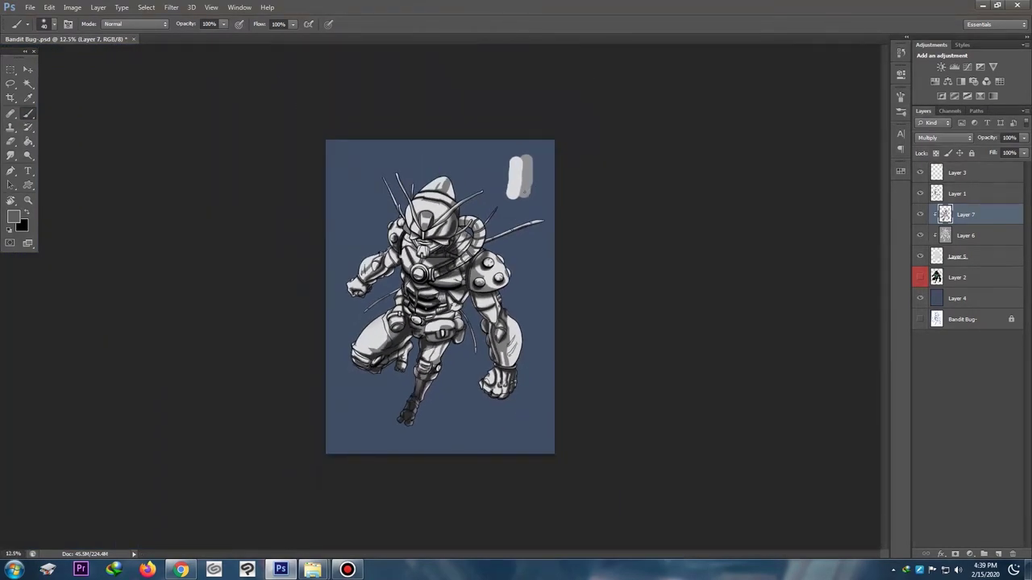
Step: Erase the stray base shadows on Layer 6 along both edges of the helmet's raised band with a small eraser
key(ctrl+plus)
key(ctrl+plus)
key(ctrl+plus)
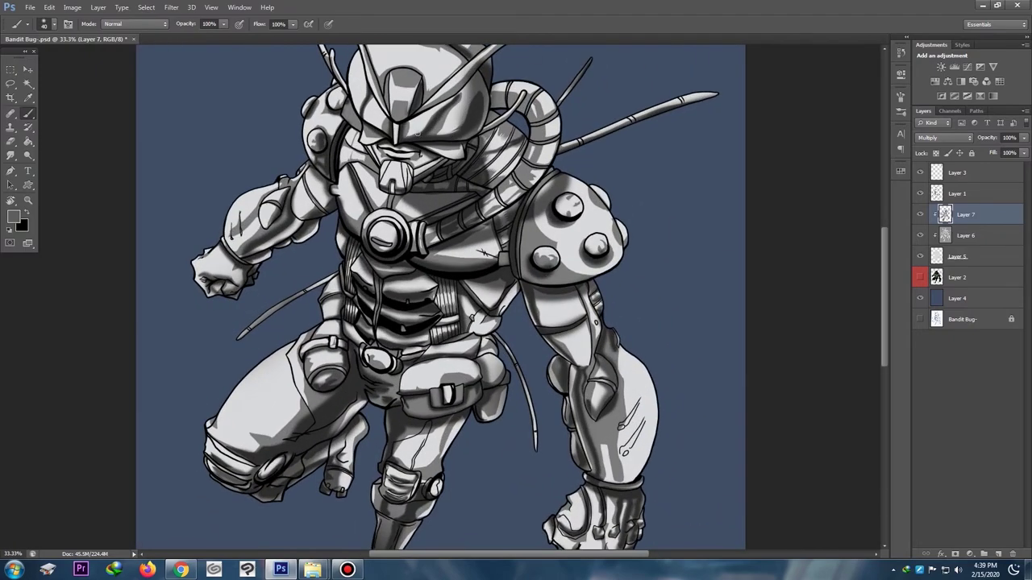
drag(398, 126, 373, 251)
key(ctrl+plus)
drag(376, 170, 382, 220)
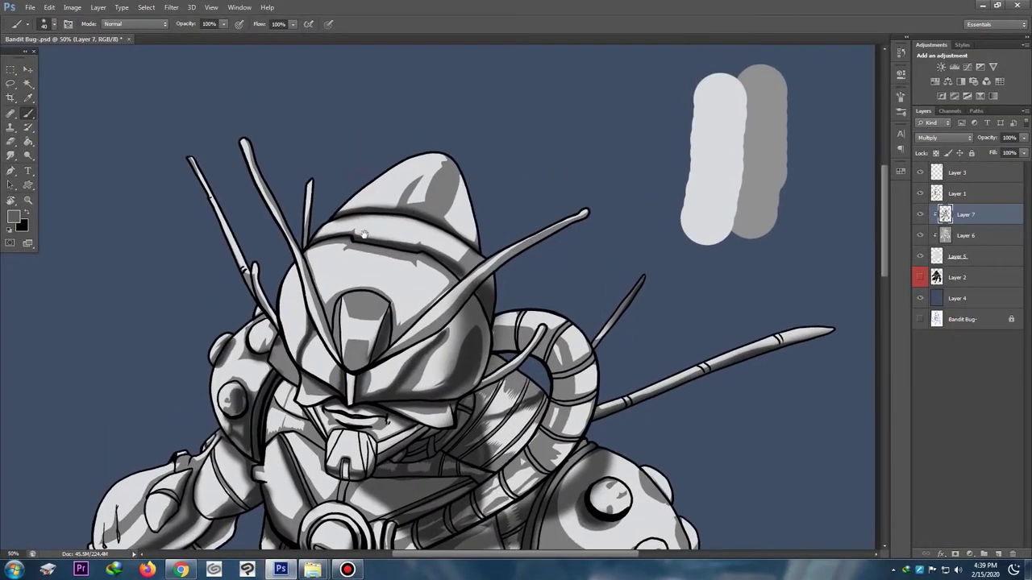
key(ctrl+plus)
click(971, 237)
key(e)
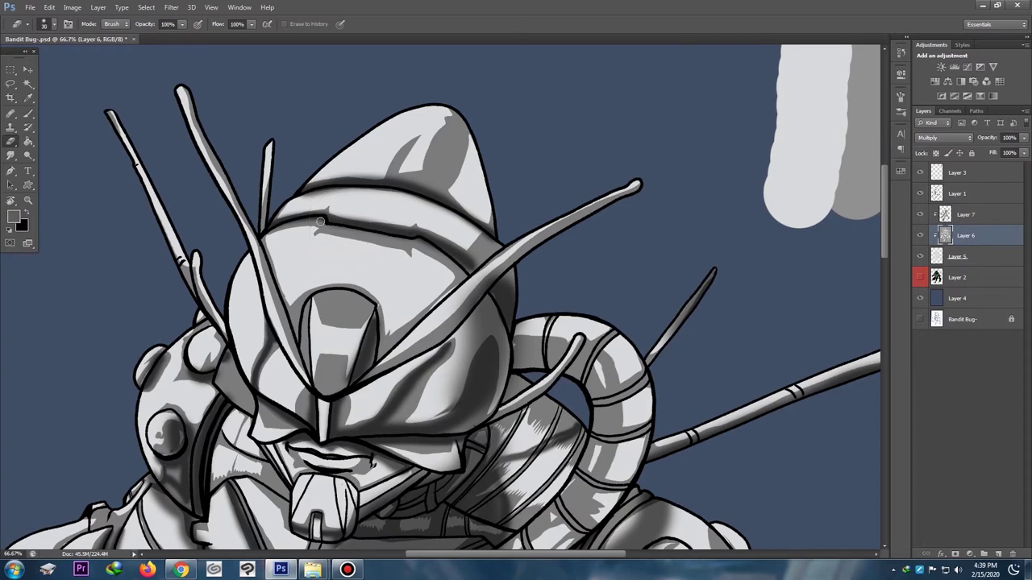
drag(270, 233, 264, 235)
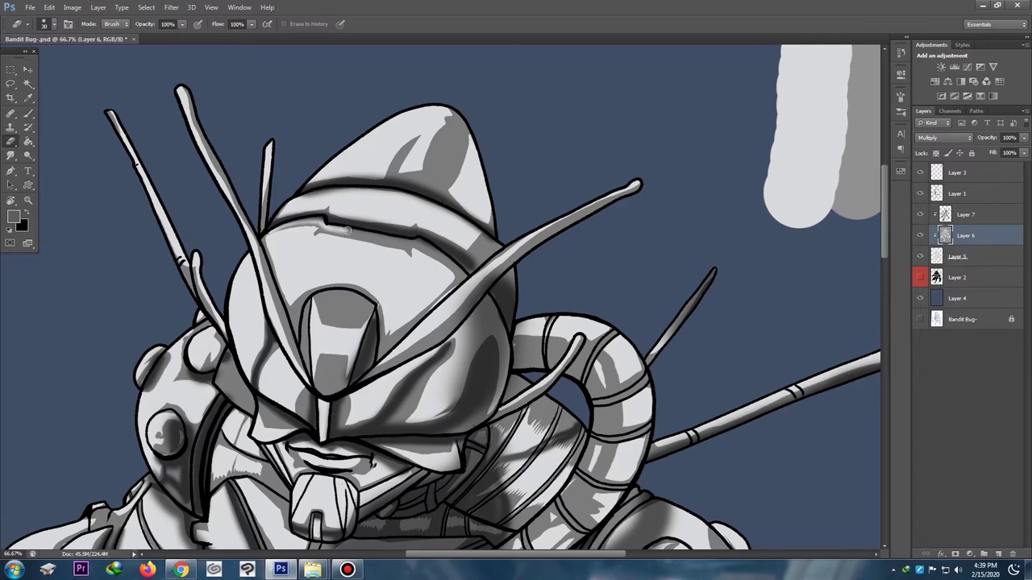
drag(369, 235, 398, 240)
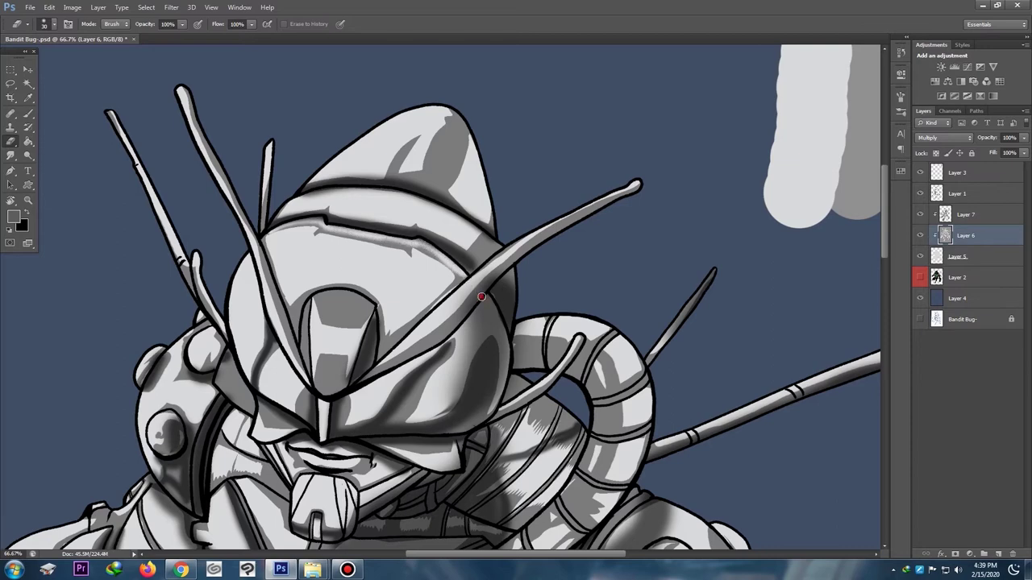
drag(290, 201, 303, 194)
drag(463, 221, 495, 243)
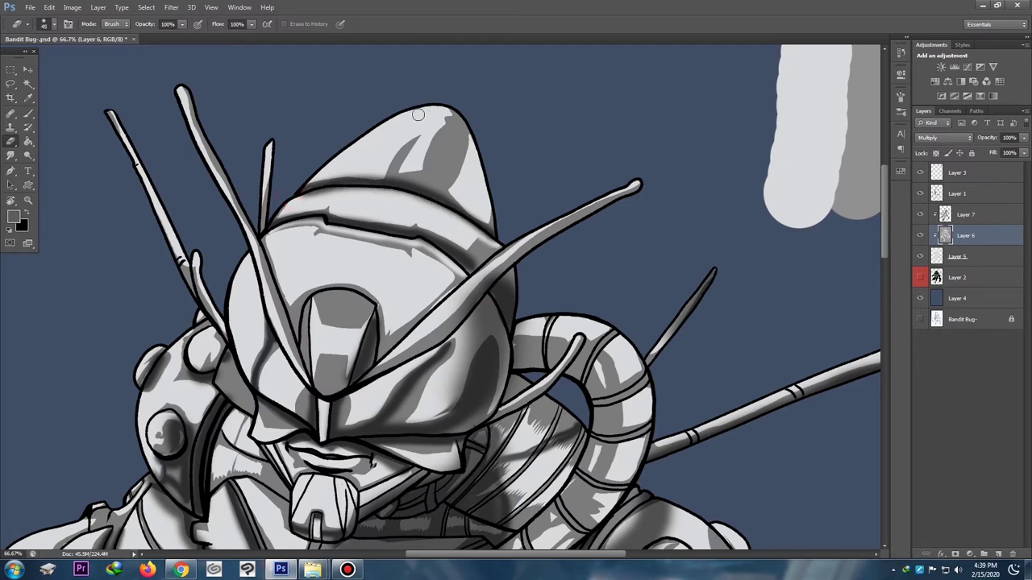
Step: Clean up the base shadow edges on the helmet's pointed peak with a size 70 eraser
key(])
mouse_move(386, 130)
mouse_down()
mouse_move(433, 110)
mouse_move(459, 122)
mouse_move(478, 208)
mouse_up()
key(ctrl+minus)
key(ctrl+minus)
key(ctrl+minus)
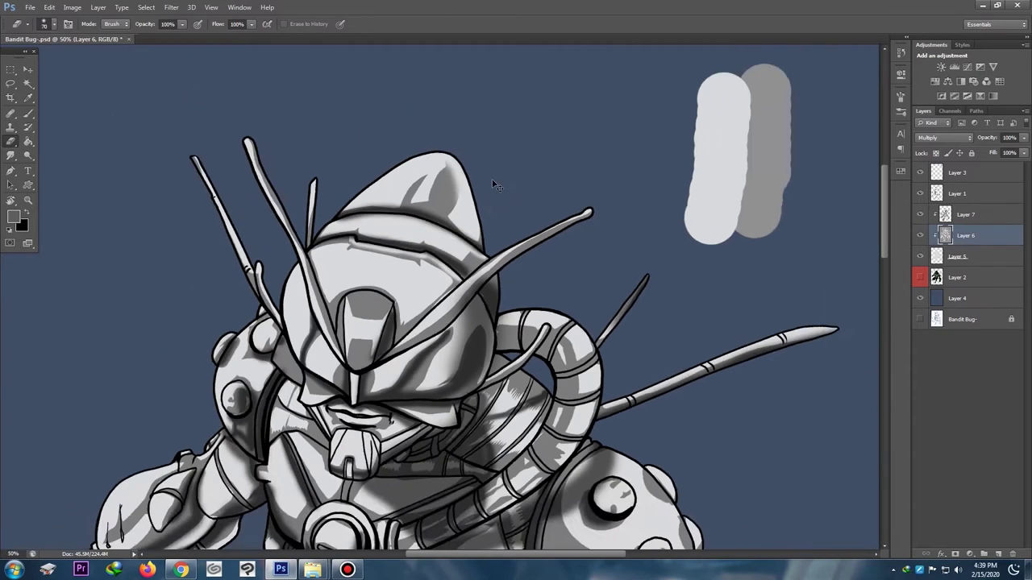
key(ctrl+minus)
key(ctrl+minus)
key(ctrl+minus)
Step: Erase the base shadow along the upper rim of the forehead gem with a size 40 eraser and save the document
key(ctrl+plus)
key(ctrl+plus)
key(ctrl+plus)
key(ctrl+plus)
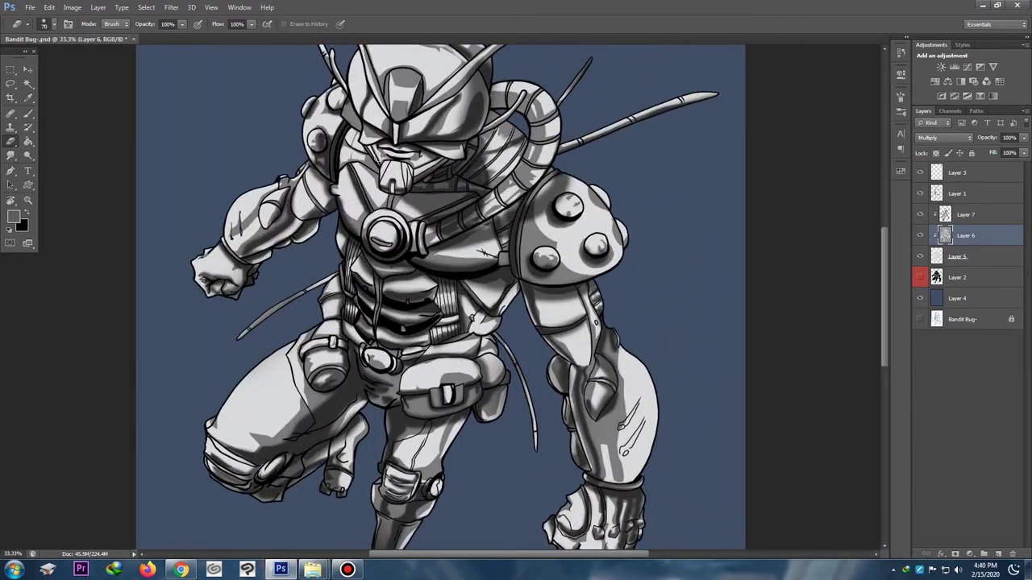
drag(407, 152, 354, 358)
key(ctrl+plus)
key(ctrl+plus)
key([)
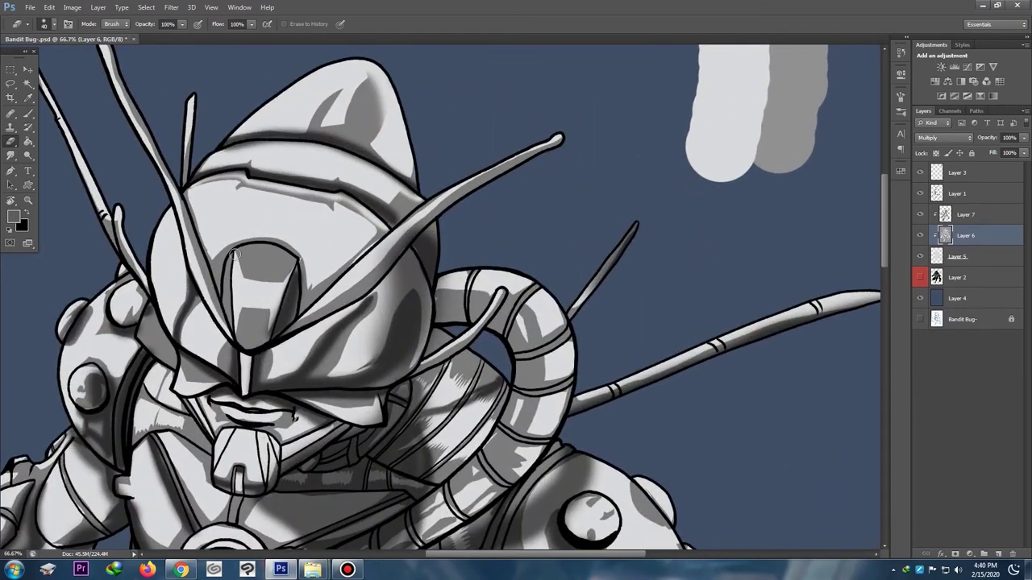
drag(233, 254, 267, 247)
scroll(451, 204, down, 5)
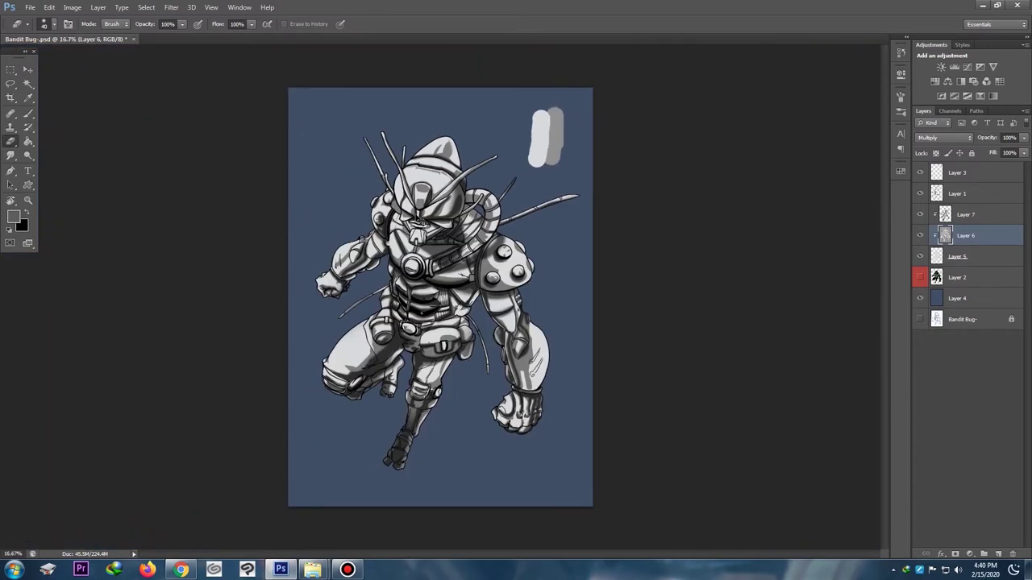
key(ctrl+plus)
key(ctrl+s)
Step: Show the flat colour Layer 2, move it above Layer 7 and set its blend mode to Multiply
click(959, 277)
click(921, 196)
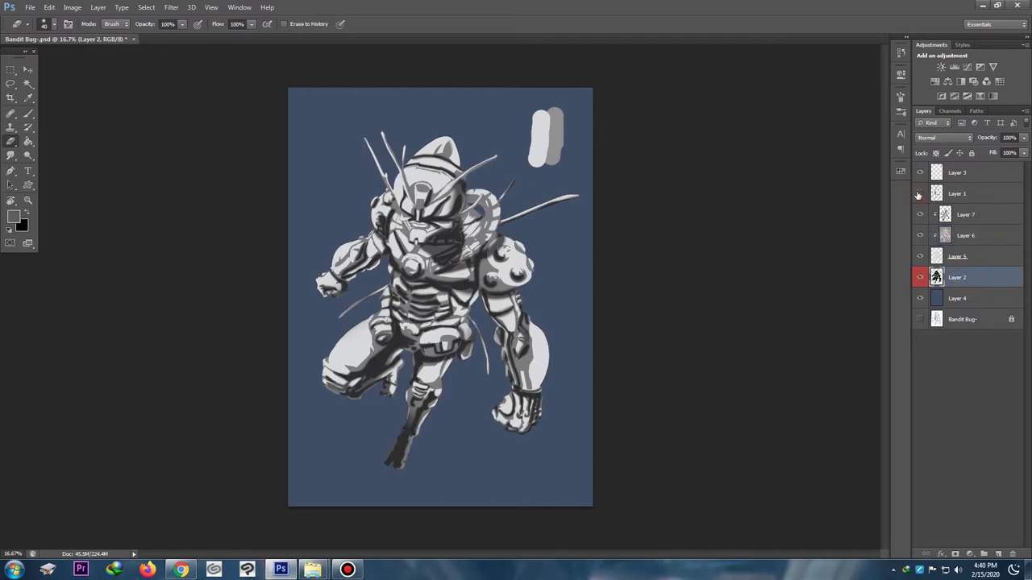
click(921, 195)
drag(980, 279, 974, 216)
click(946, 137)
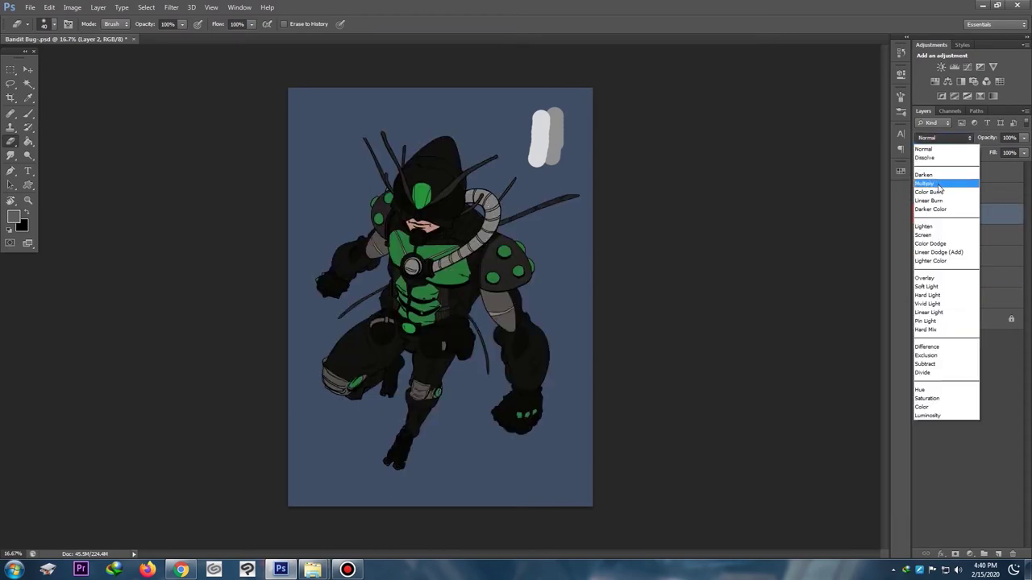
click(930, 175)
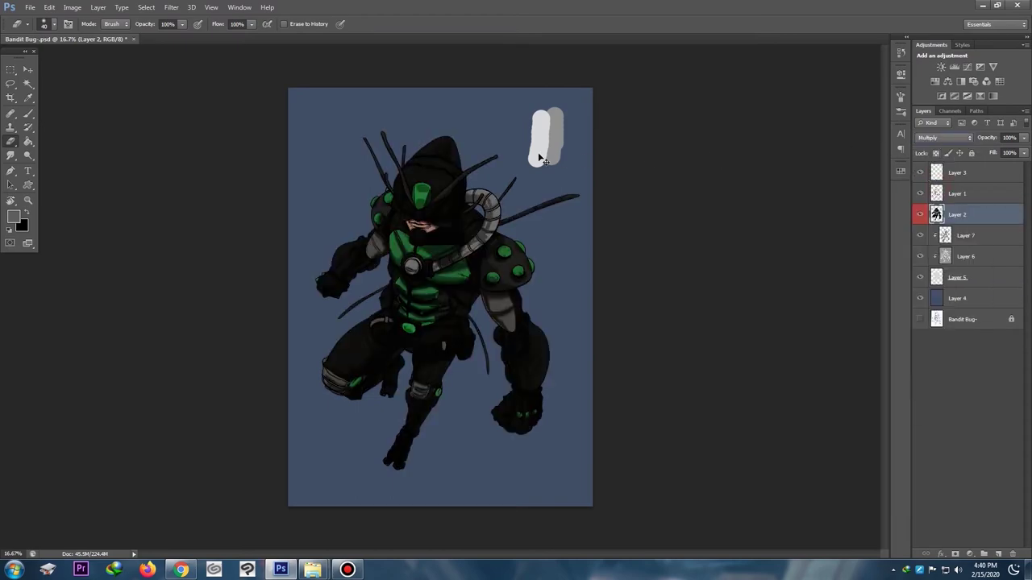
Step: Lighten the colours of Layer 2 with a Hue/Saturation adjustment of +20 Lightness
key(ctrl+plus)
key(ctrl+plus)
key(ctrl+minus)
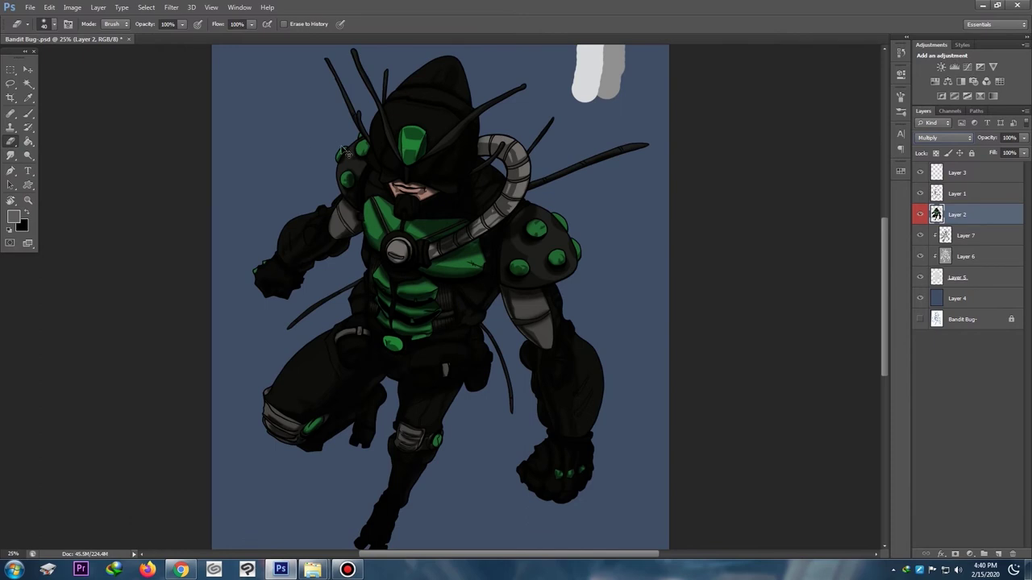
key(ctrl+u)
drag(766, 323, 779, 322)
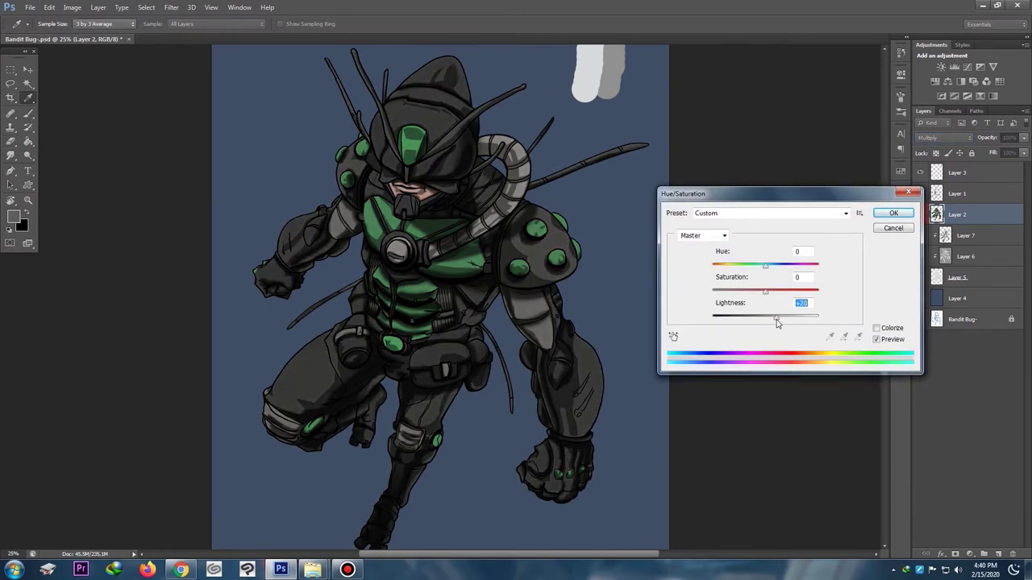
key(Return)
key(ctrl+minus)
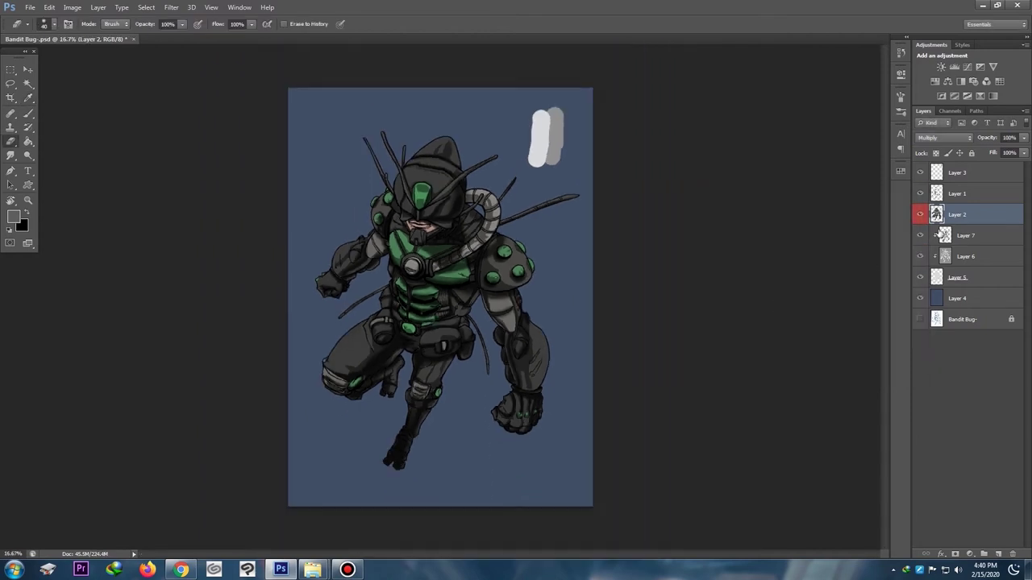
Step: Compare Layer 2 in Normal blend mode with the shaded version and restore Multiply
click(945, 138)
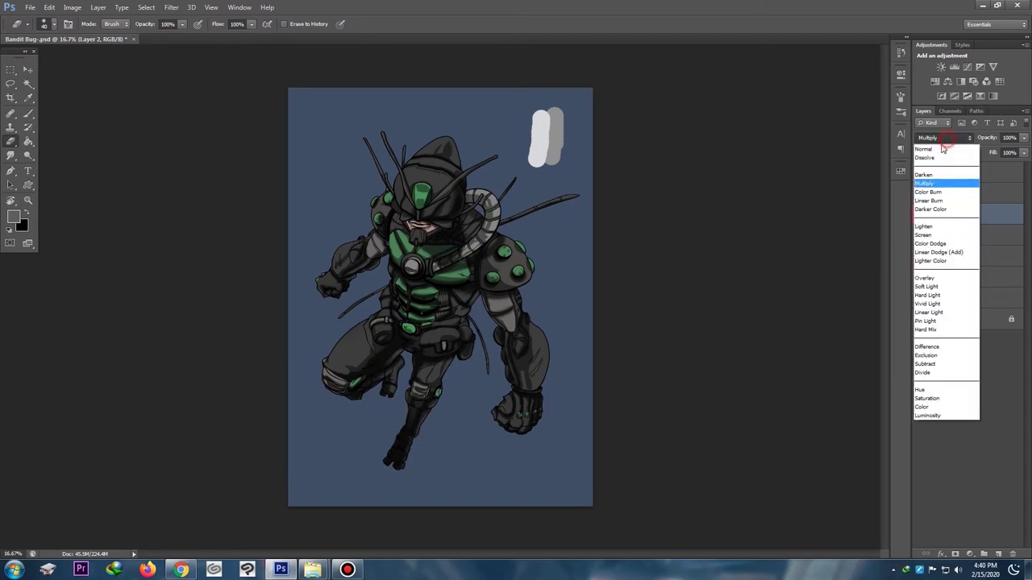
click(941, 145)
click(938, 141)
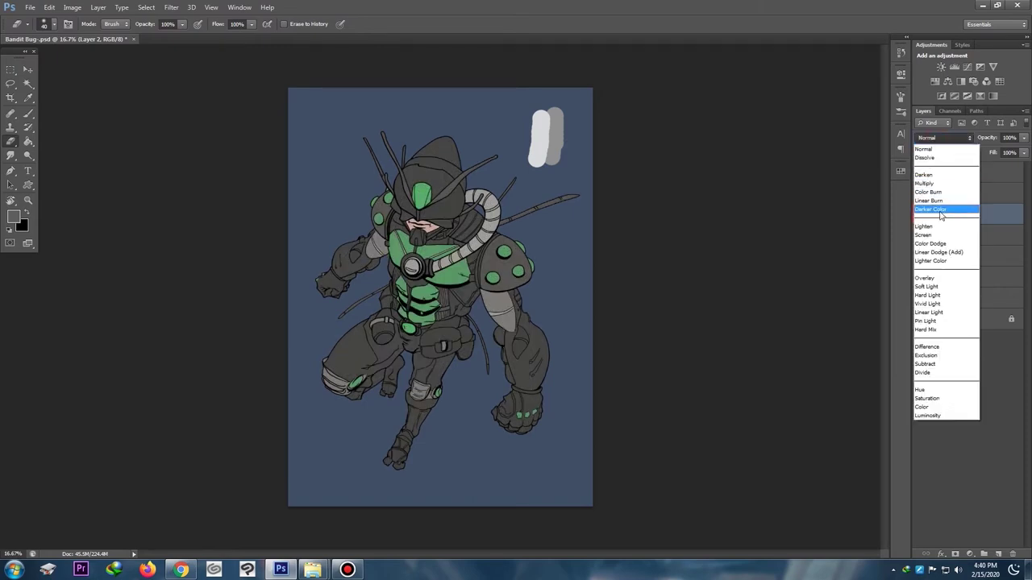
click(935, 185)
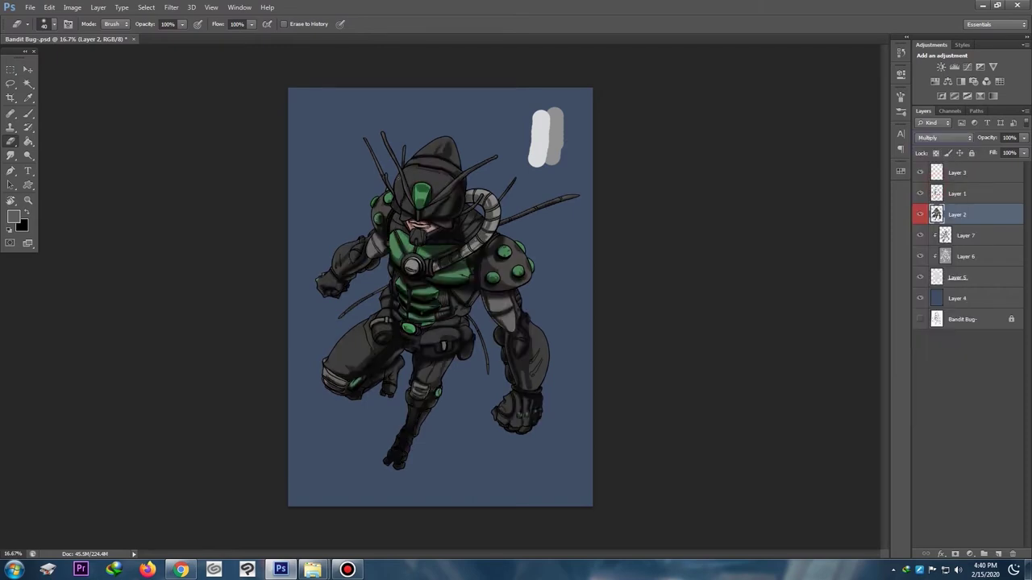
Step: Select the face's skin area on Layer 2, raise its Saturation to +51 and deselect it
key(ctrl+plus)
key(w)
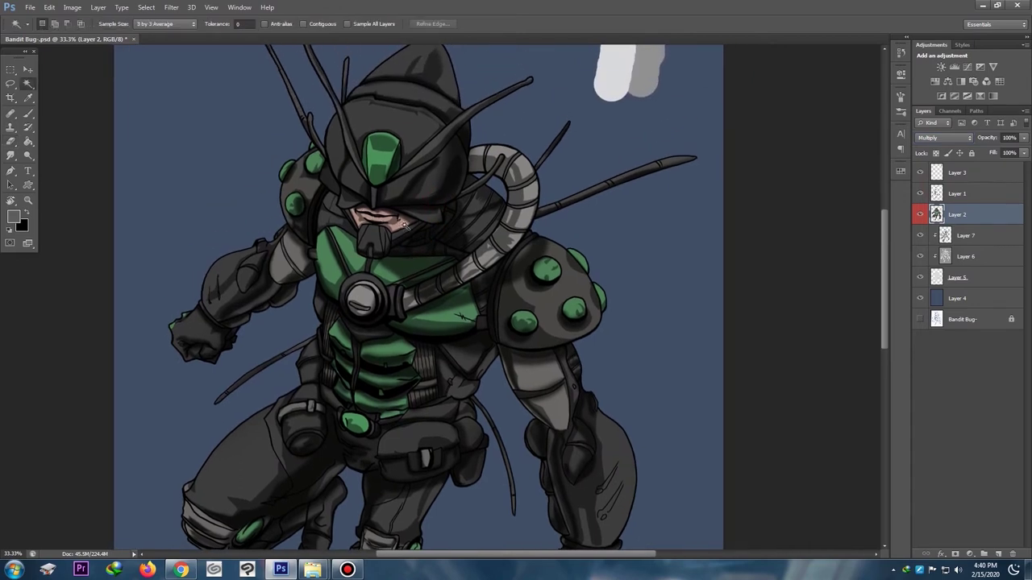
click(403, 223)
key(ctrl+u)
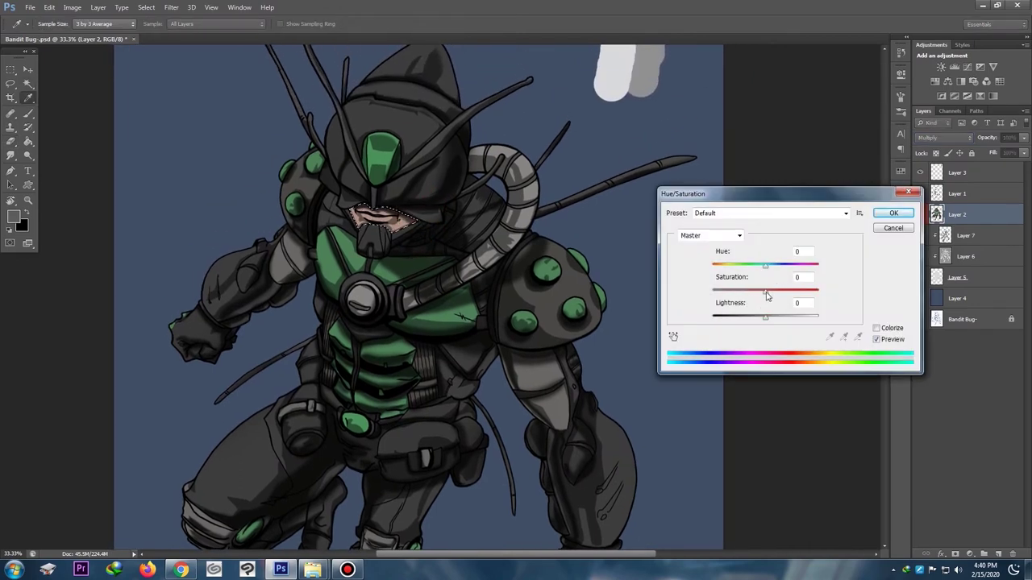
drag(767, 292, 796, 300)
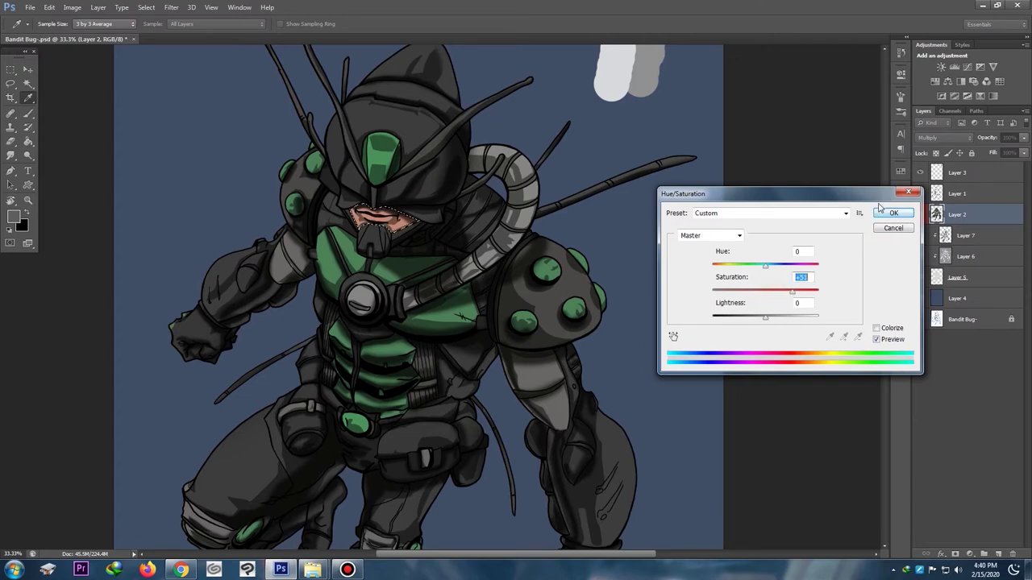
click(893, 213)
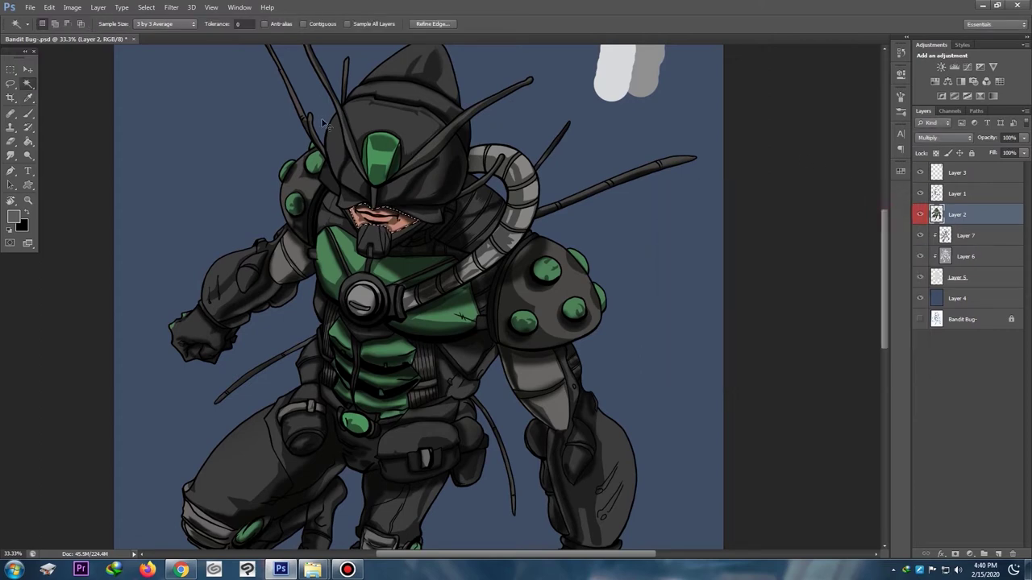
key(ctrl+d)
key(ctrl+minus)
key(ctrl+minus)
key(ctrl+plus)
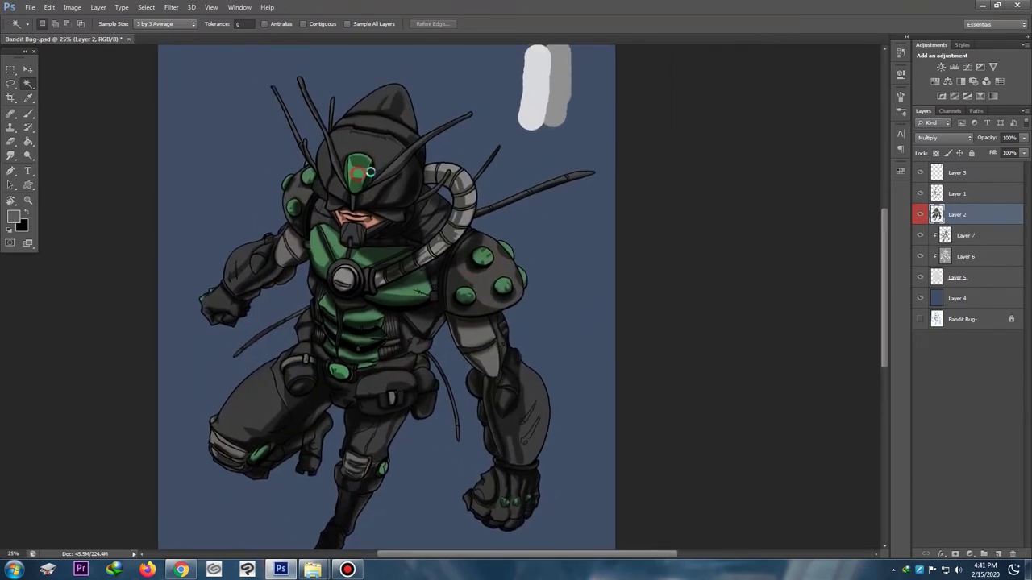
click(369, 170)
key(ctrl+d)
click(364, 170)
key(ctrl+d)
click(359, 167)
key(ctrl+d)
click(348, 24)
click(367, 179)
key(ctrl+d)
Step: Select all the green armour parts, studs, forehead gem and belt buckle with an anti-aliased, non-contiguous Magic Wand
click(304, 24)
click(360, 179)
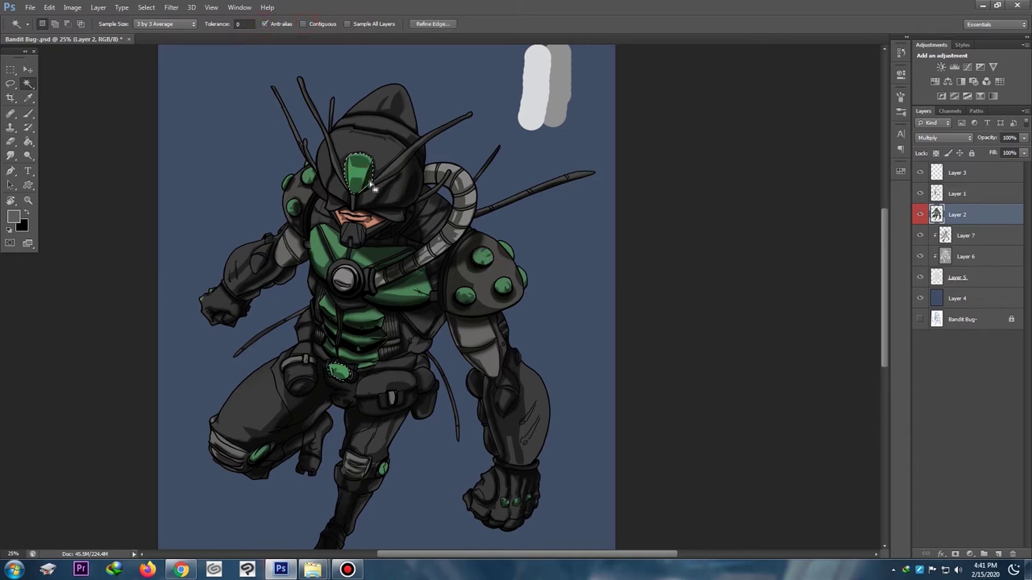
shift+click(482, 256)
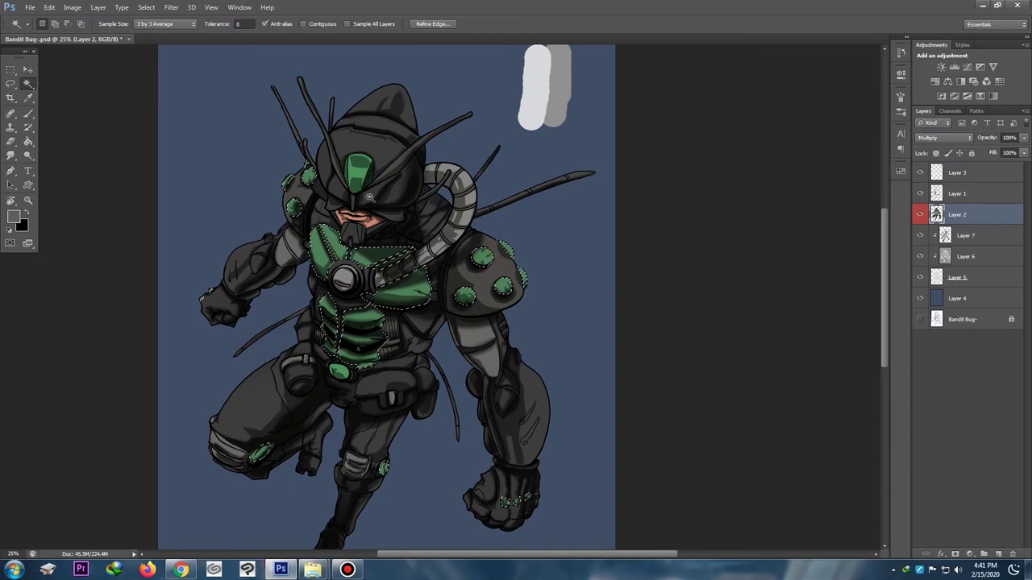
shift+click(365, 169)
key(ctrl+minus)
key(ctrl+plus)
key(ctrl+plus)
key(ctrl+minus)
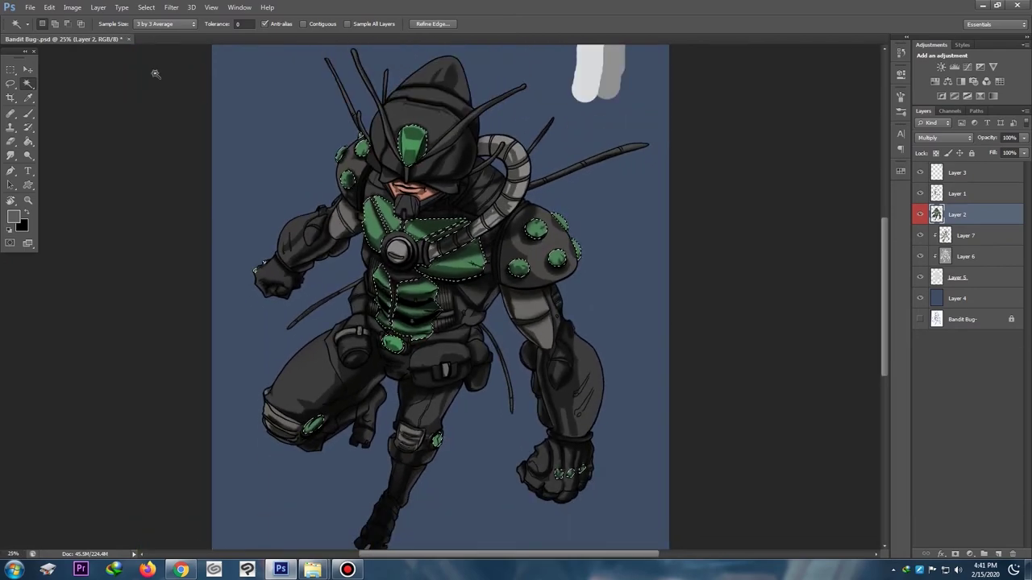
Step: Set the foreground colour to red #b71616 and fill the selected green parts with it
click(11, 218)
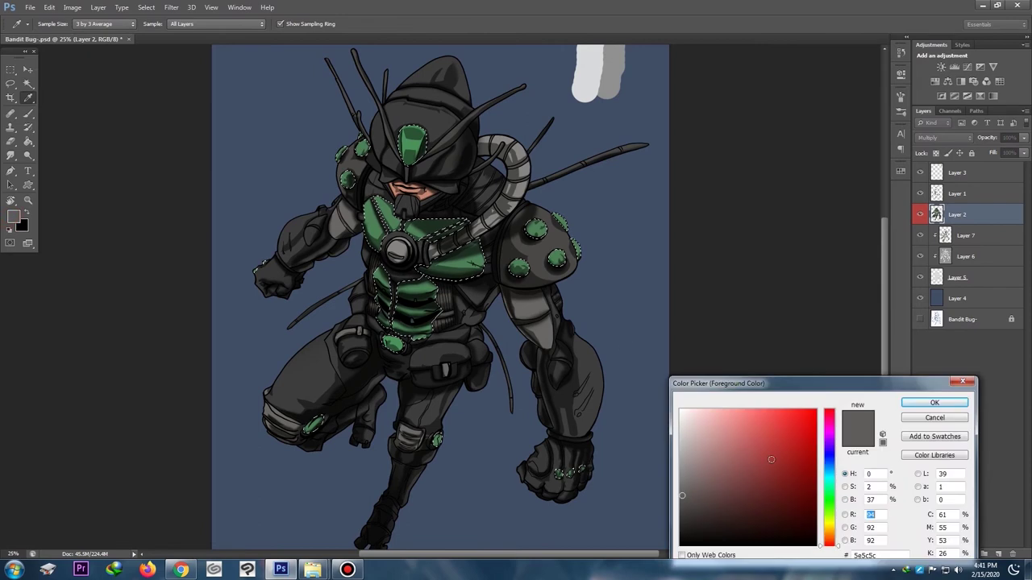
drag(799, 465, 800, 448)
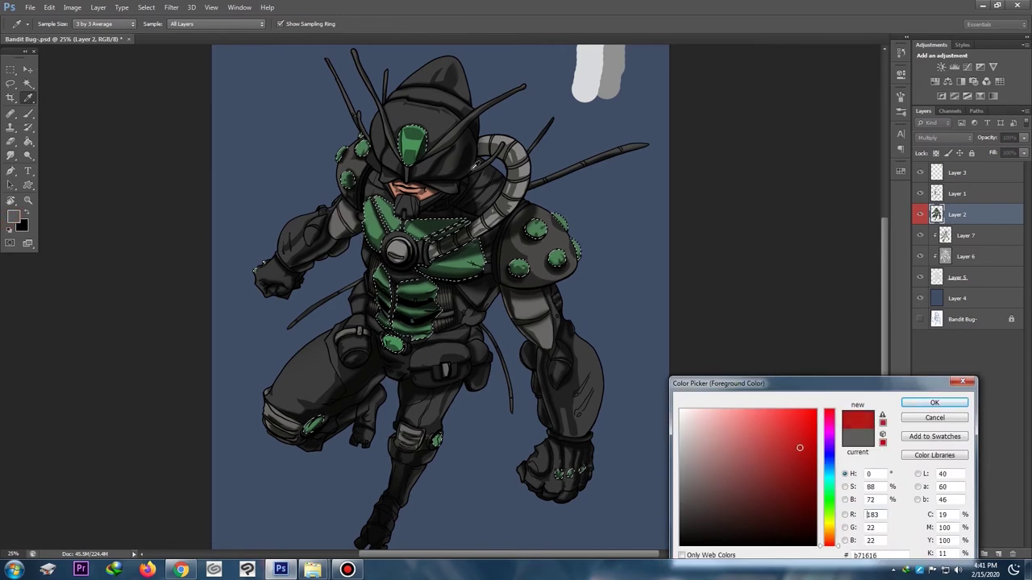
key(Return)
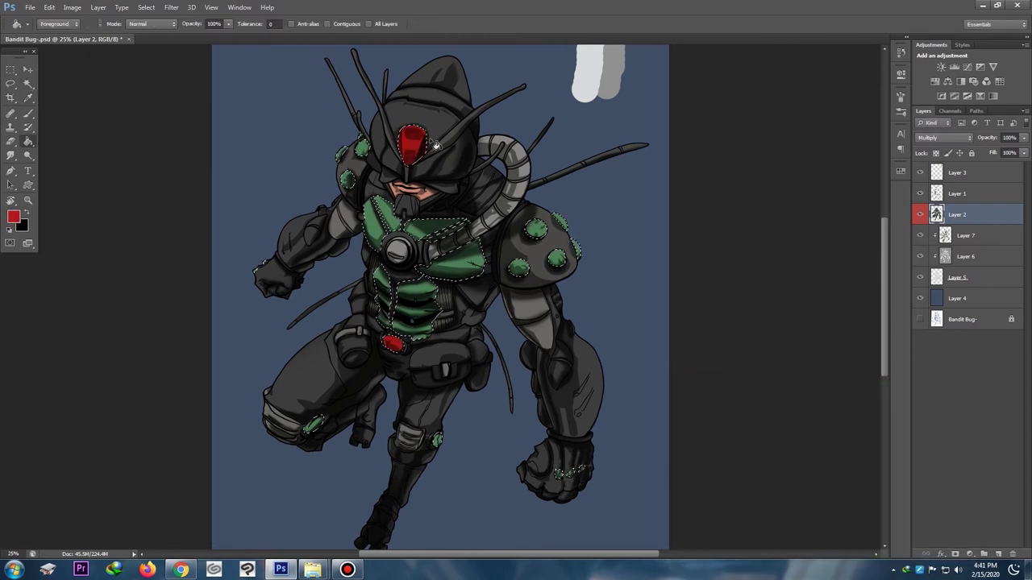
key(alt+BackSpace)
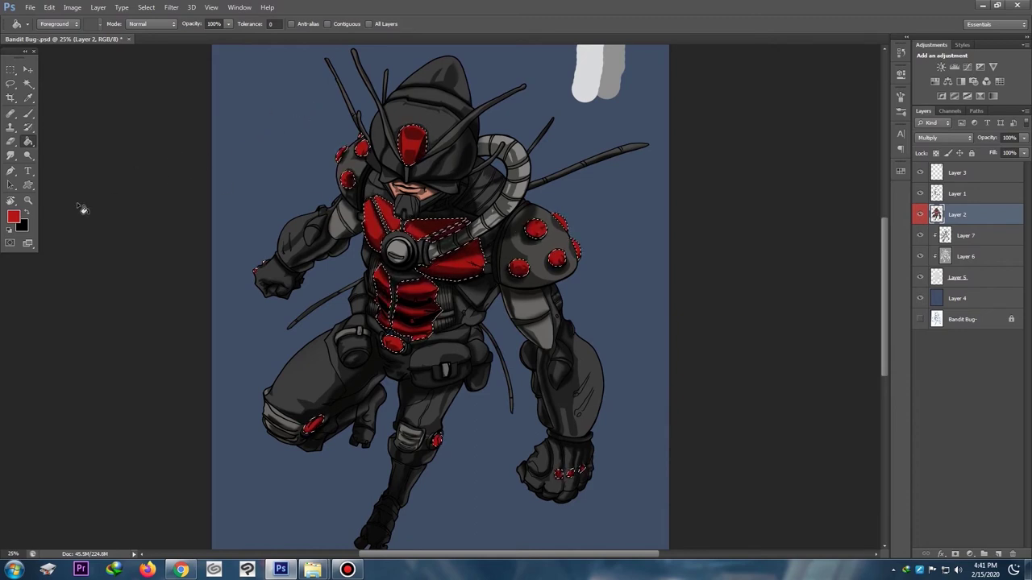
Step: Refill the selected armour parts, studs, gem and buckle with a brighter red and clear the selection
click(13, 217)
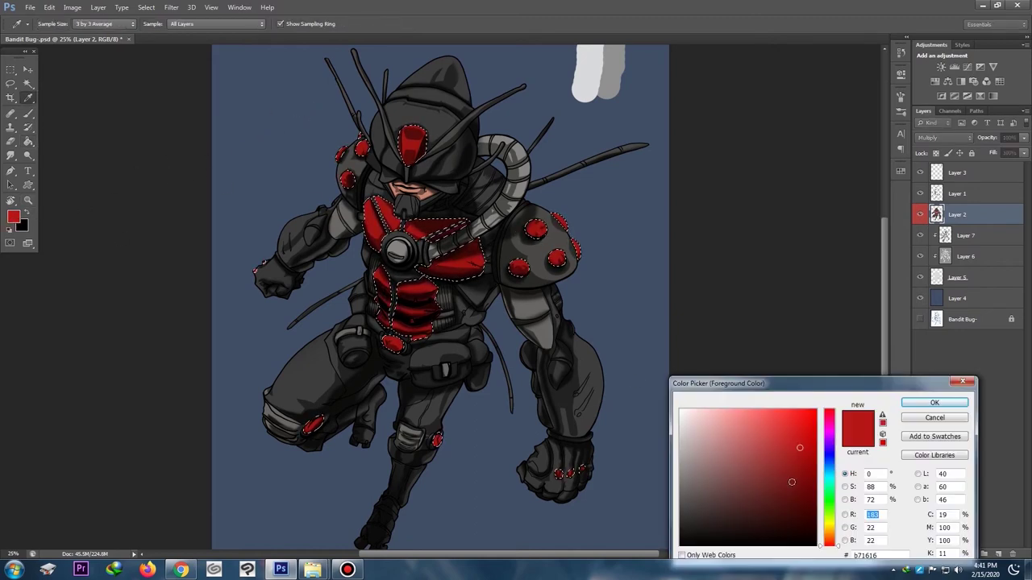
drag(792, 440, 798, 429)
click(933, 403)
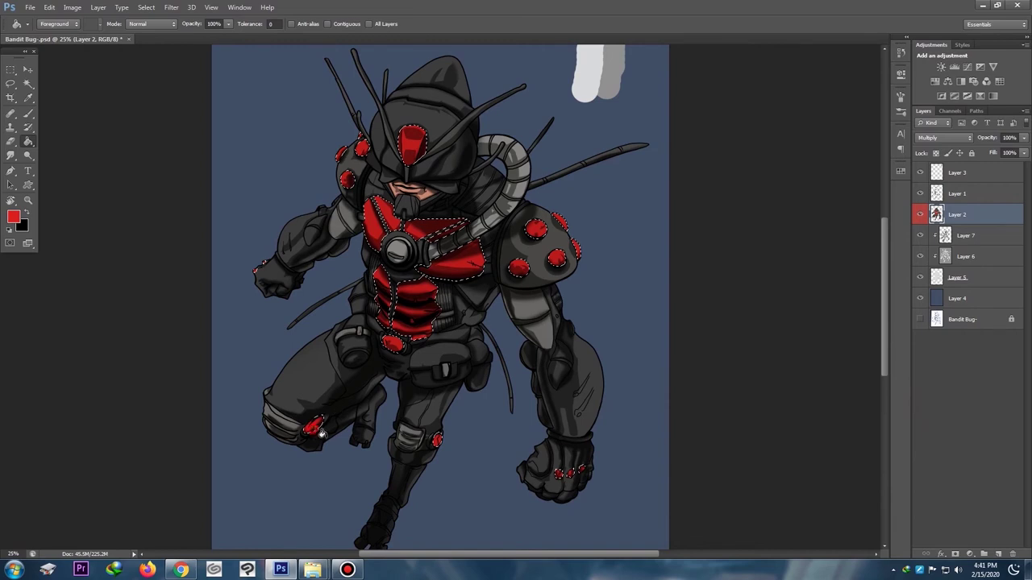
key(ctrl+d)
key(ctrl+minus)
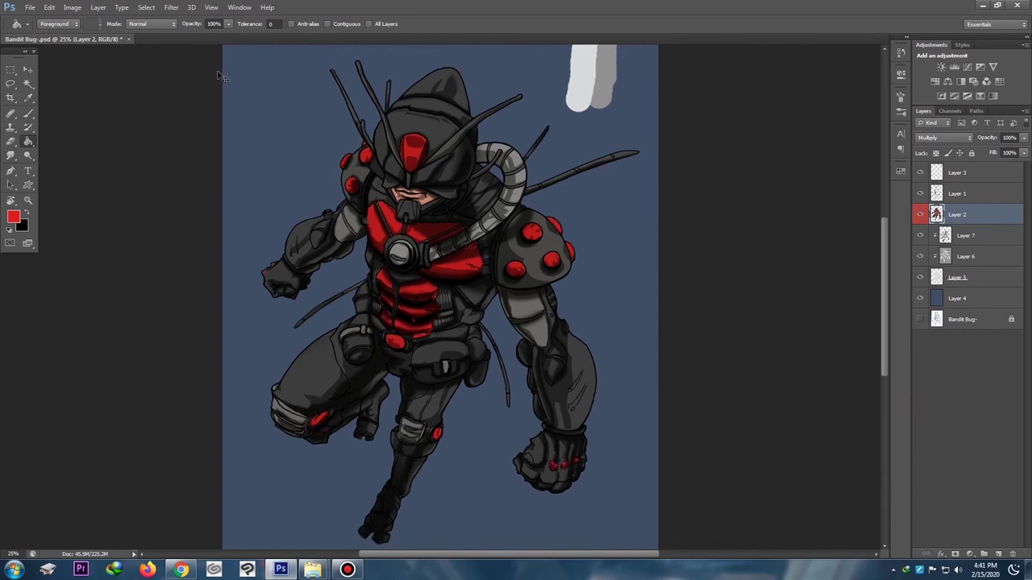
key(ctrl+plus)
drag(421, 227, 456, 279)
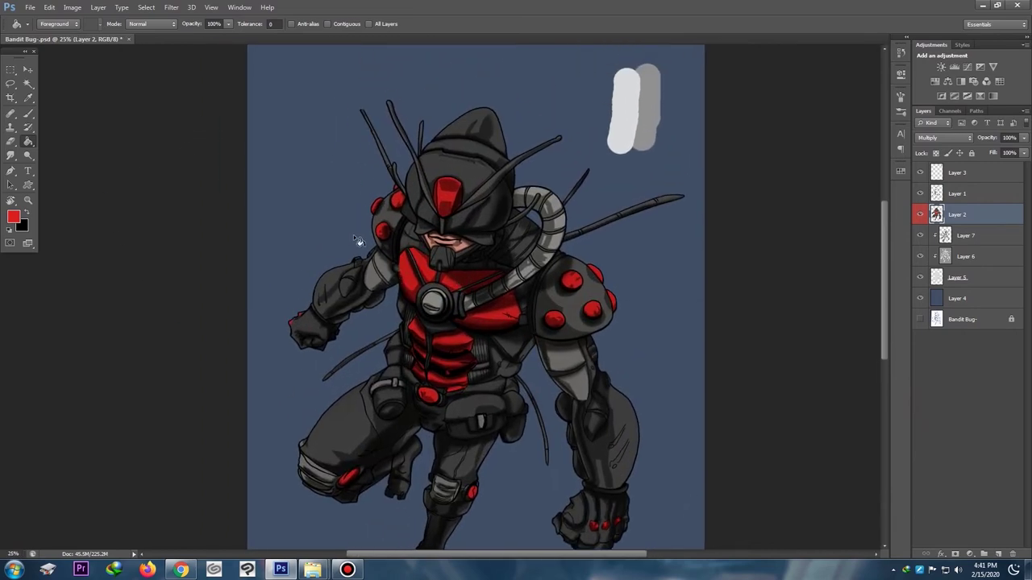
Step: Select the grey upper-arm bands, knee pads and belt fittings on Layer 2 and fill them with light grey #c4bfbf
key(w)
click(376, 276)
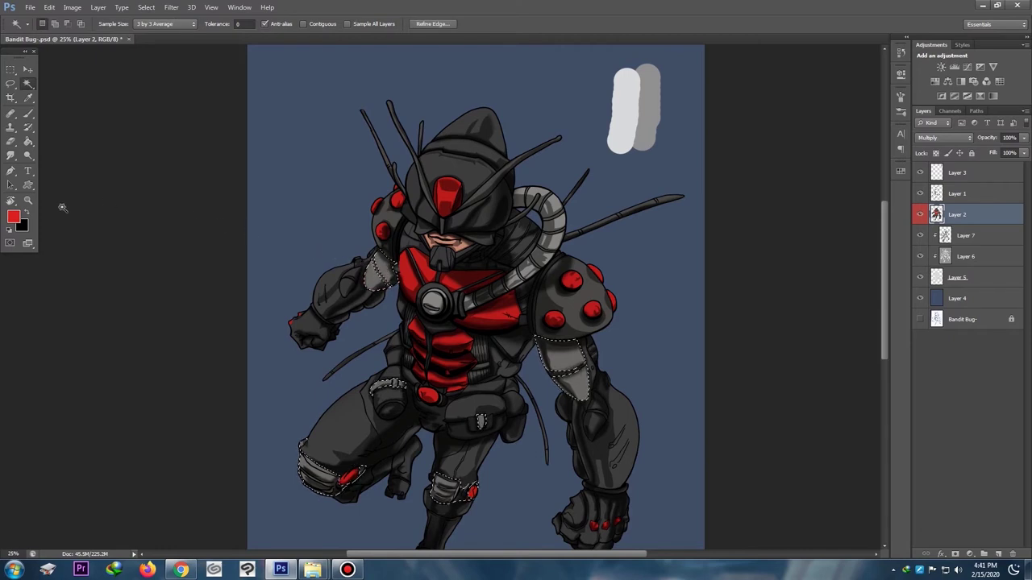
key(i)
click(13, 216)
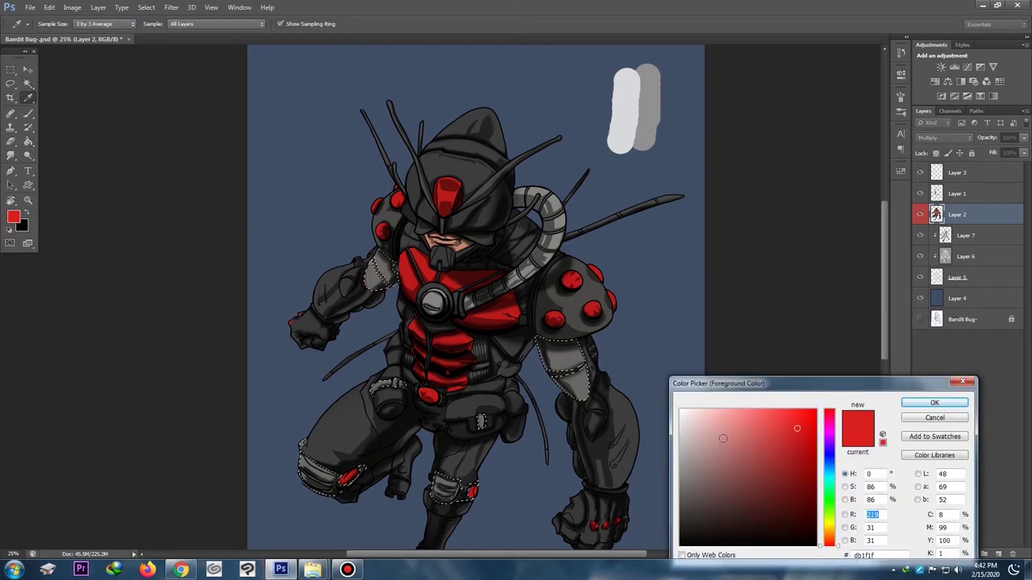
mouse_move(715, 445)
mouse_down()
mouse_move(680, 459)
mouse_move(681, 438)
mouse_up()
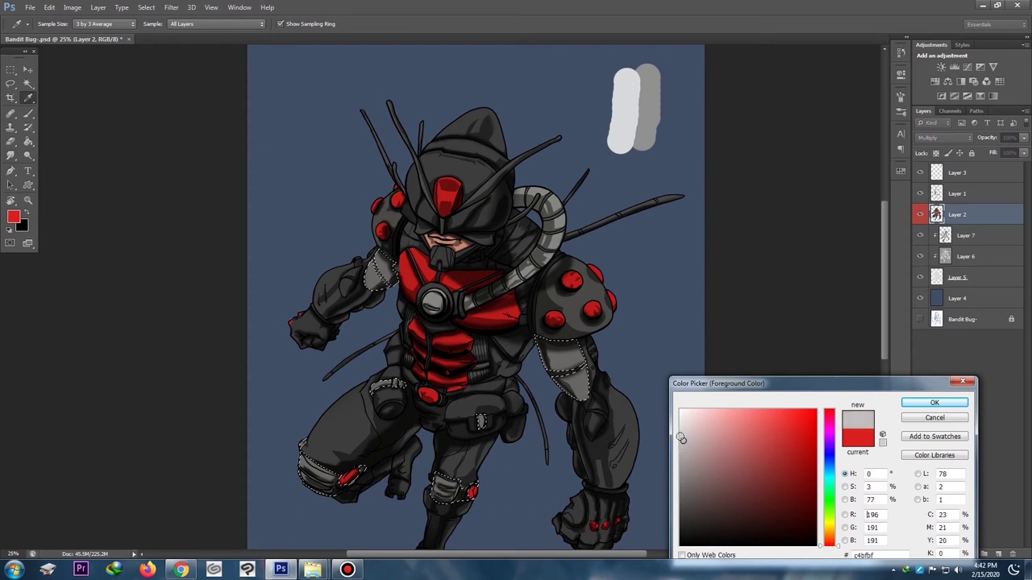
key(Return)
key(g)
click(387, 283)
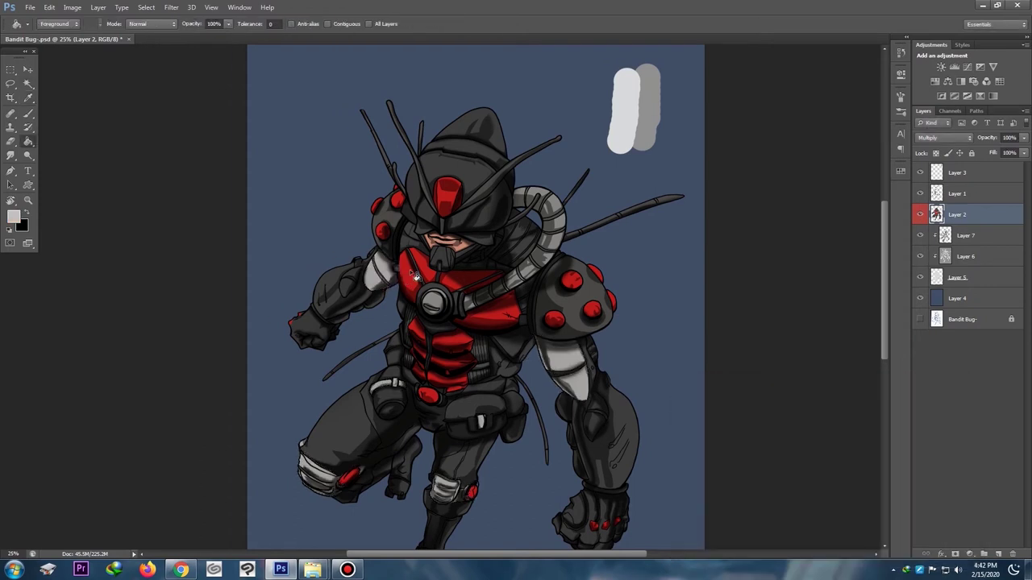
scroll(405, 235, down, 2)
key(ctrl+plus)
key(ctrl+plus)
key(ctrl+minus)
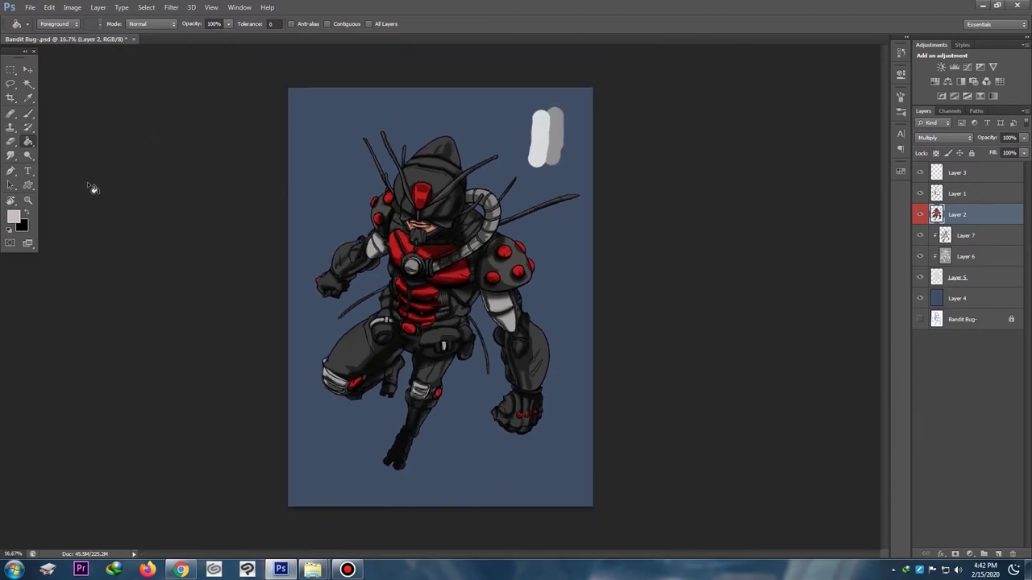
Step: Try filling the dark suit areas with dusty pink #9f7070, undo the fill and clear the selection
click(13, 216)
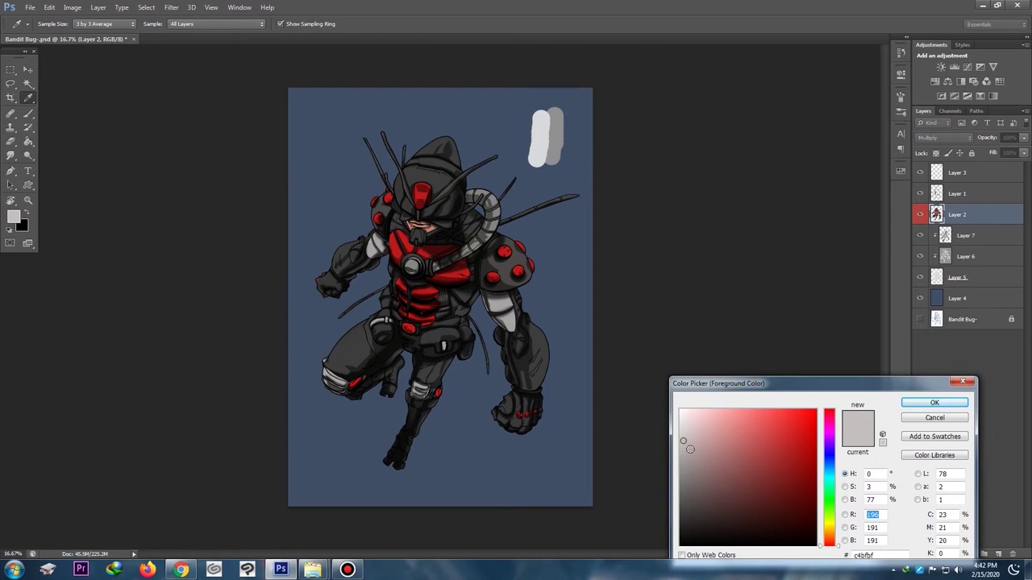
mouse_move(690, 449)
mouse_down()
mouse_move(728, 455)
mouse_move(721, 461)
mouse_up()
key(Return)
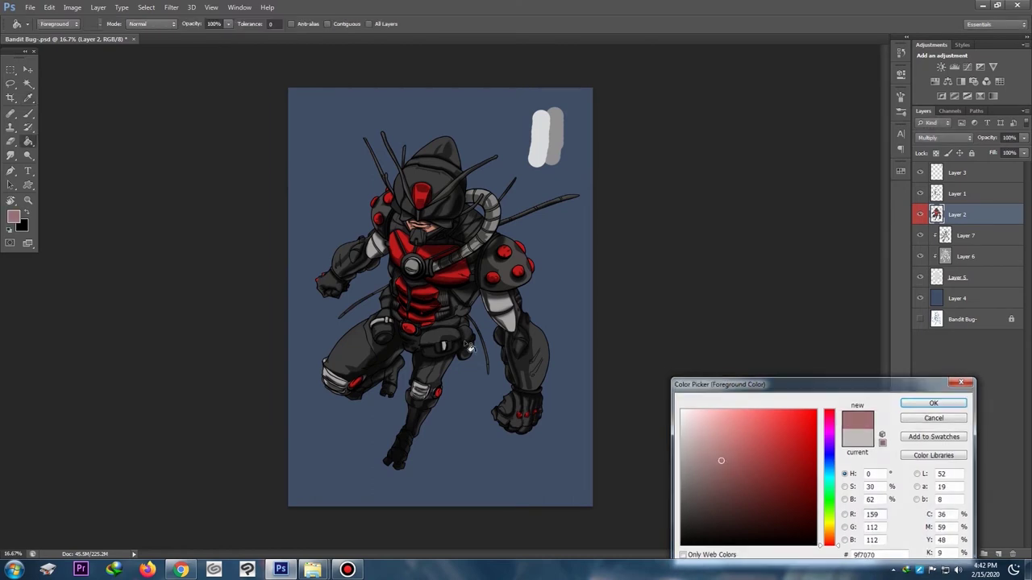
key(Return)
key(w)
click(502, 339)
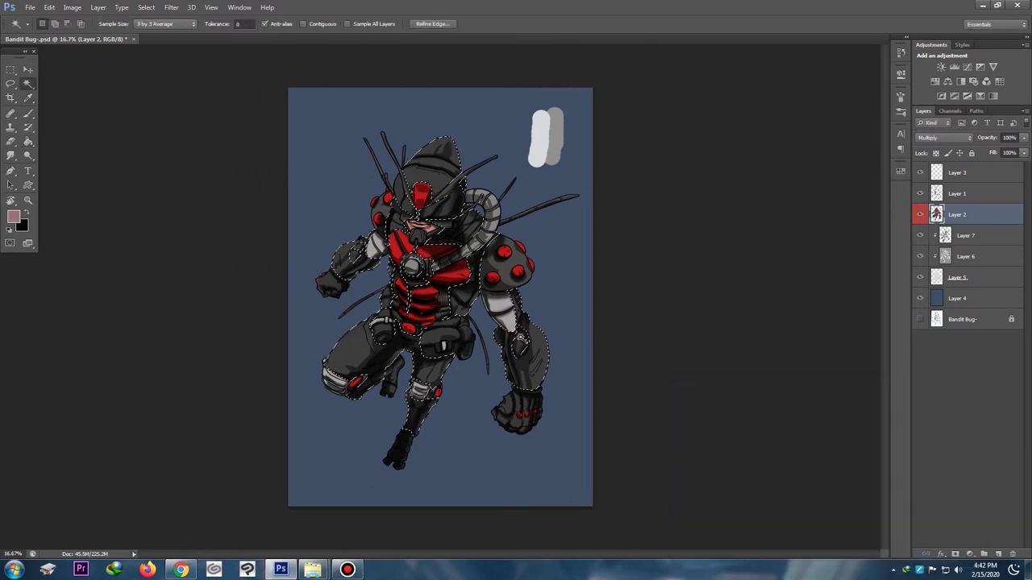
key(g)
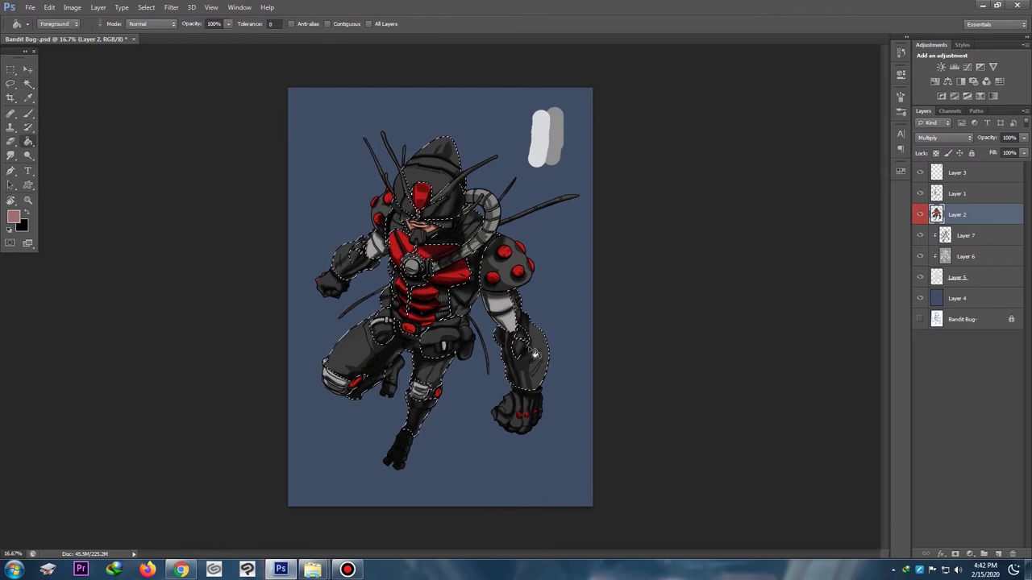
click(546, 351)
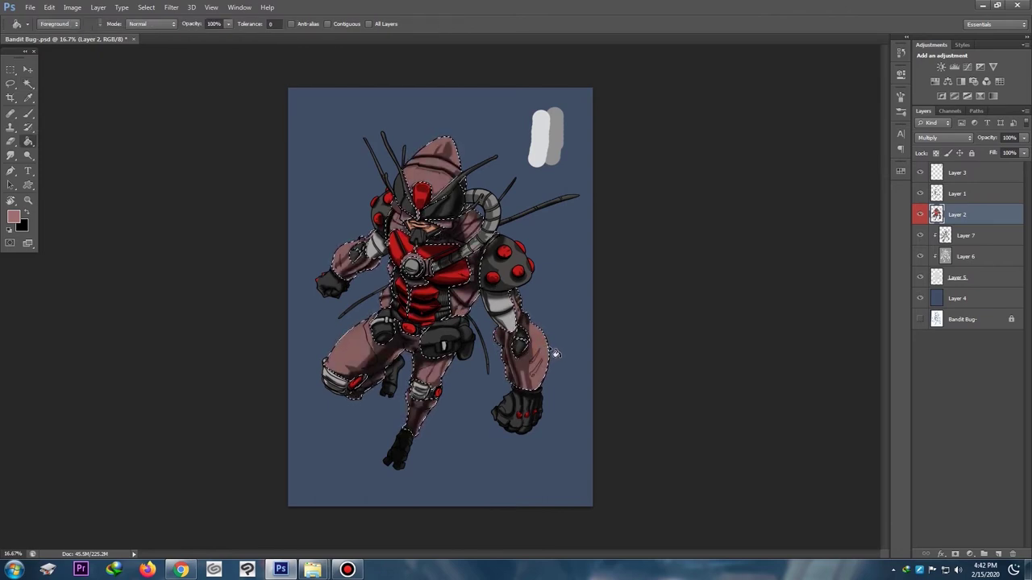
key(ctrl+z)
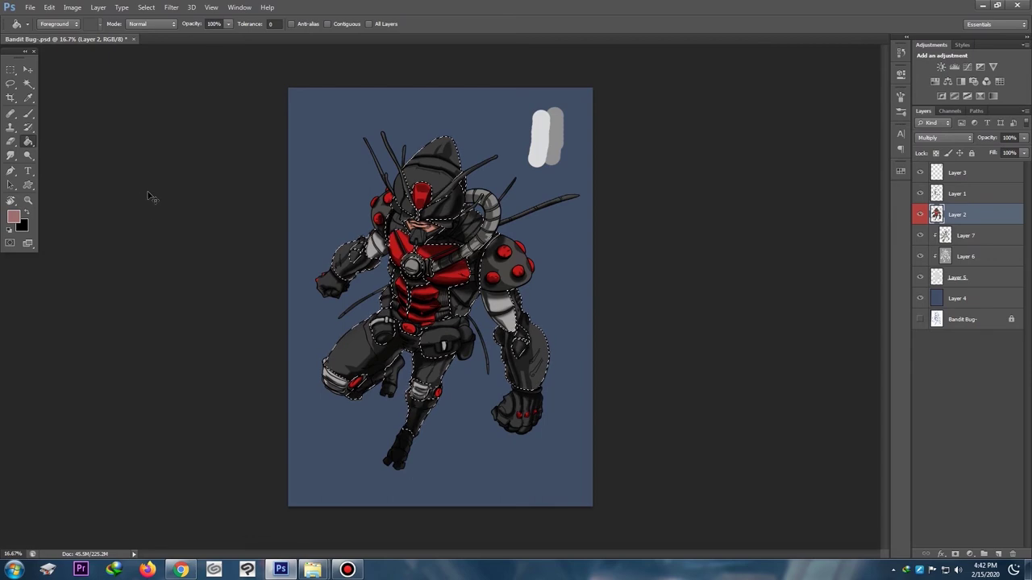
key(ctrl+d)
Step: Select both helmet eye lenses on Layer 2 and fill them with a bright cyan
key(ctrl+plus)
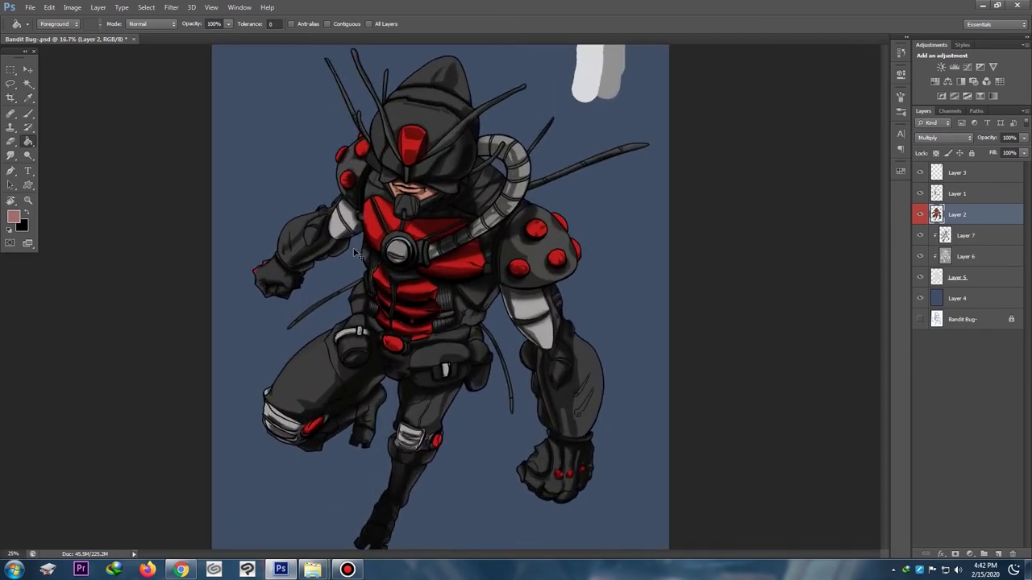
key(ctrl+plus)
drag(433, 216, 443, 326)
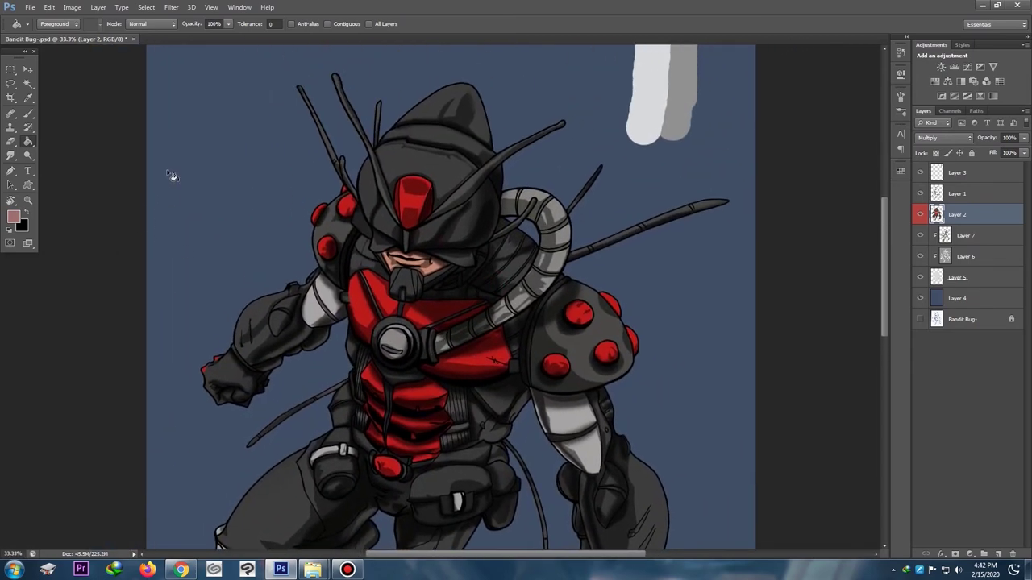
click(32, 117)
click(13, 218)
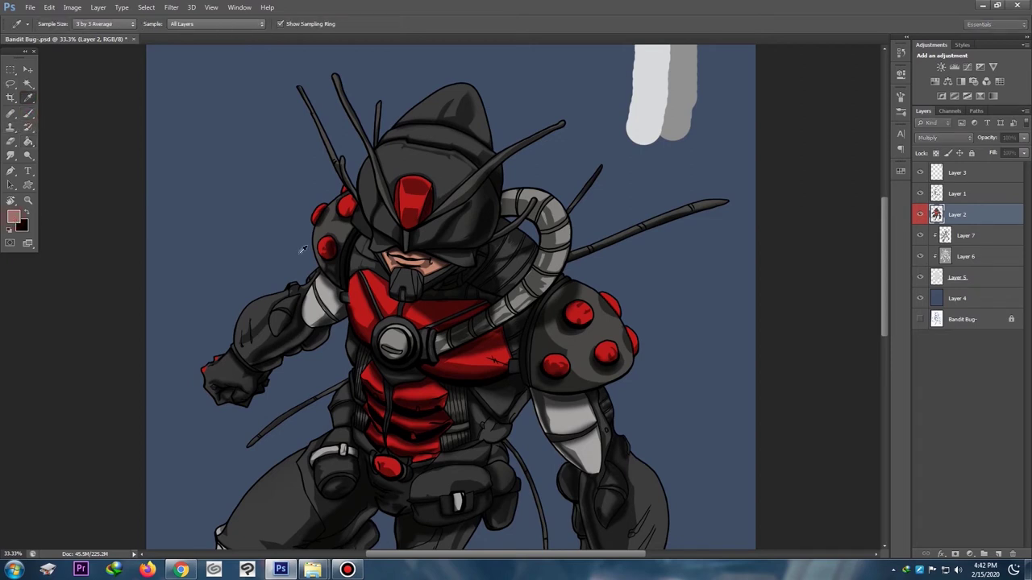
click(831, 479)
drag(833, 481, 833, 477)
drag(762, 449, 765, 423)
key(Return)
key(w)
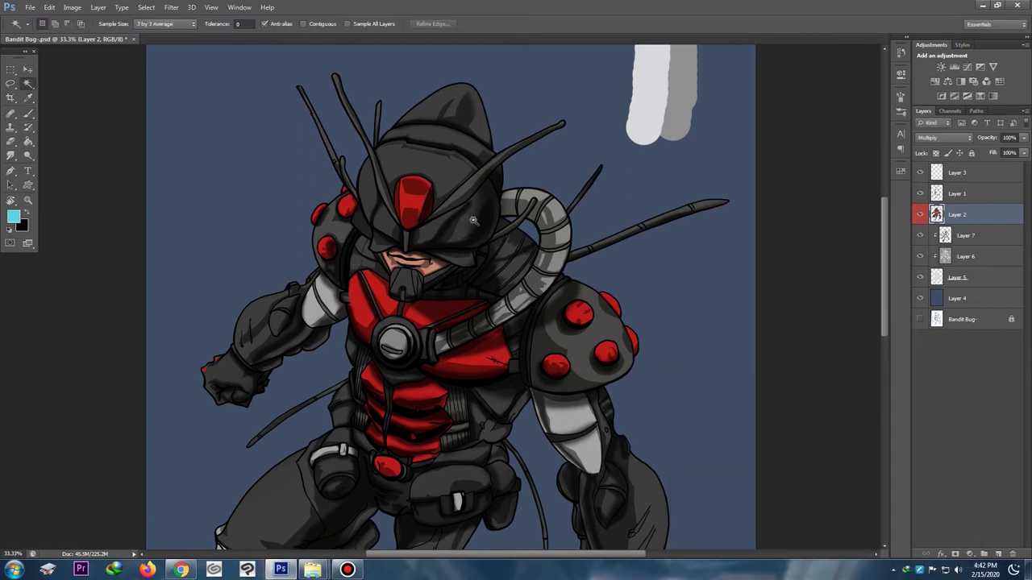
click(478, 221)
key(g)
click(380, 216)
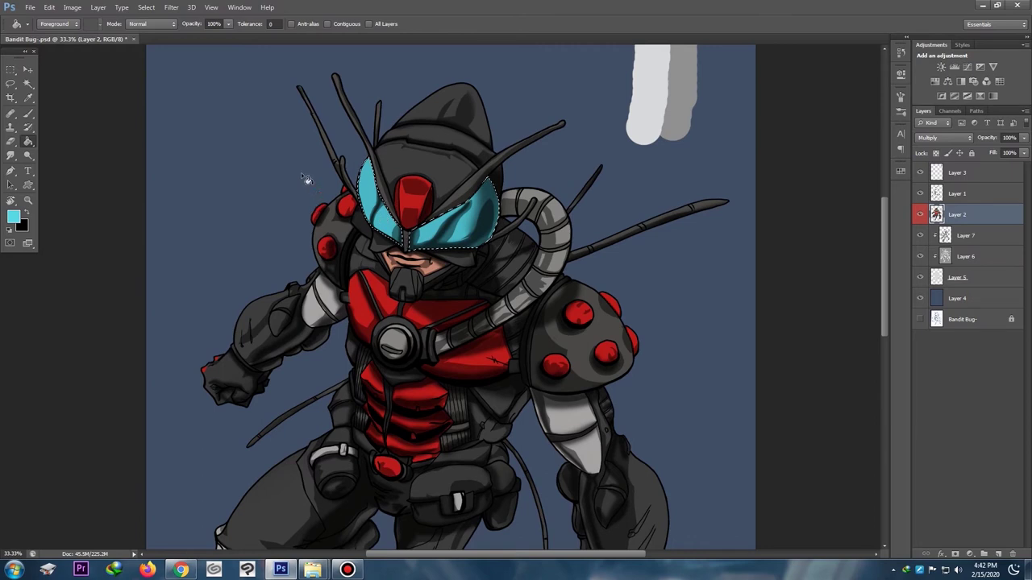
Step: Set the foreground colour to pink #e657b2 and add a new layer above Layer 2
click(27, 114)
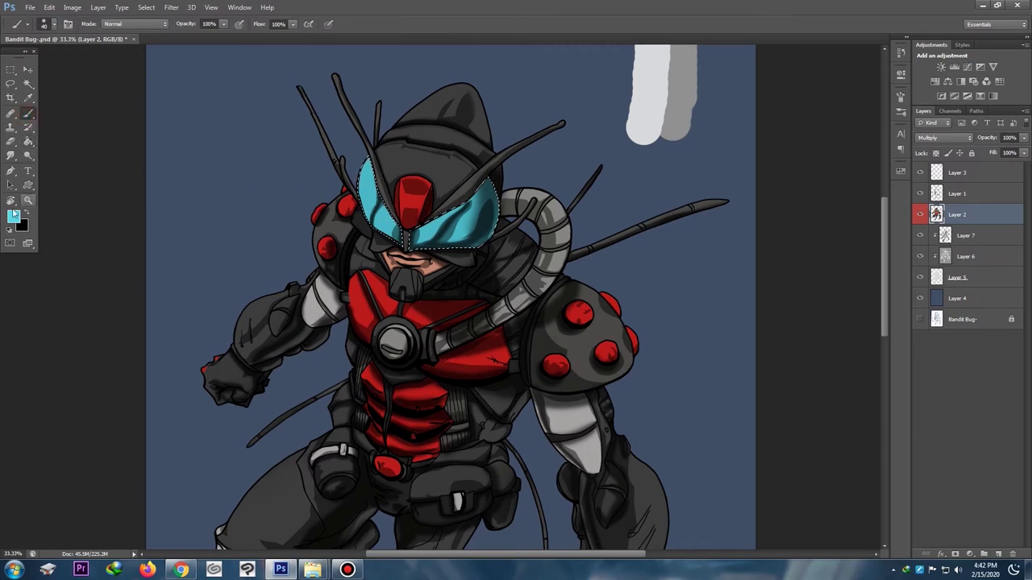
key(i)
click(13, 215)
drag(832, 445, 828, 424)
key(Return)
key(ctrl+shift+n)
key(Return)
Step: Enlarge the brush and paint soft pink over the lower parts of both selected eye lenses on Layer 8
key(bracketright)
key(bracketright)
key(bracketright)
key(bracketright)
key(bracketright)
key(bracketright)
key(bracketright)
key(bracketright)
key(bracketright)
key(bracketright)
key(bracketright)
key(bracketright)
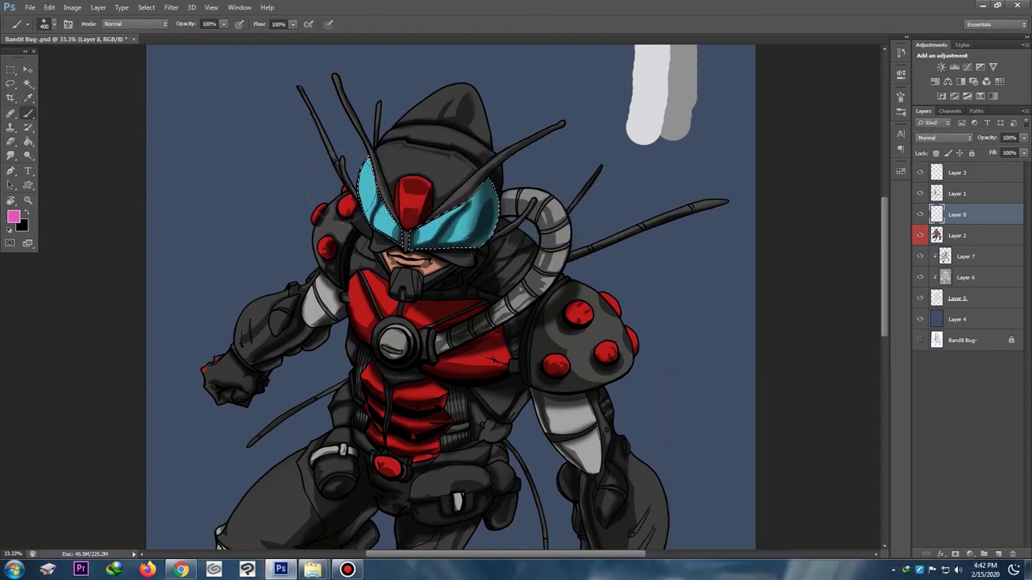
mouse_move(343, 185)
mouse_down()
mouse_move(360, 201)
mouse_move(367, 195)
mouse_up()
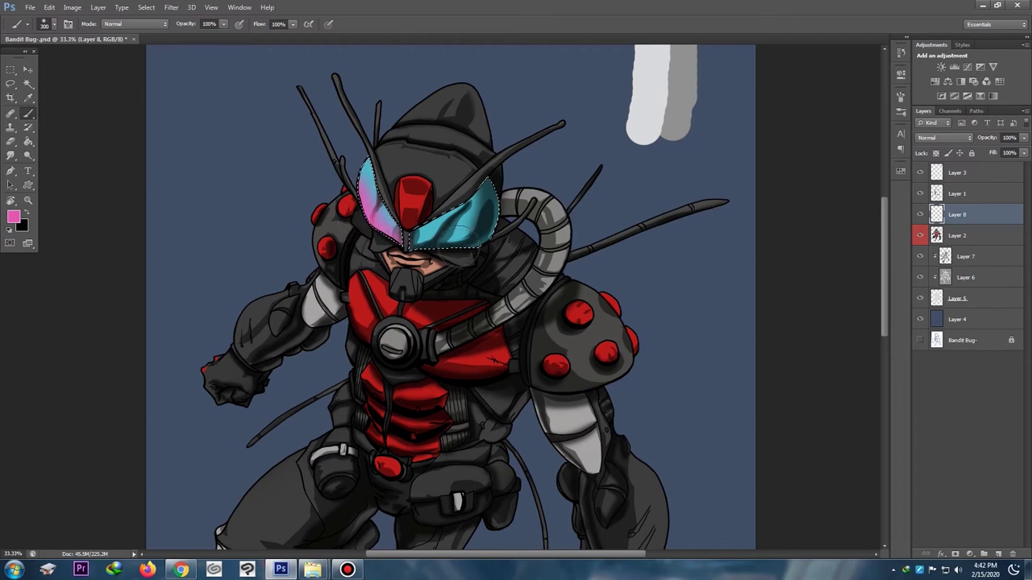
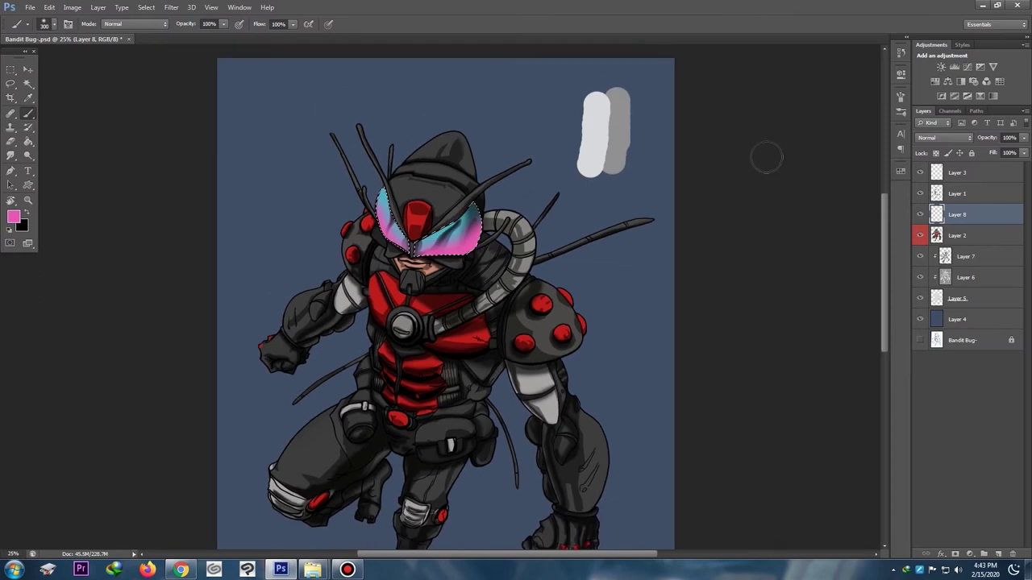
Step: Set the blend mode of the pink lens layer, Layer 8, to Screen
click(943, 141)
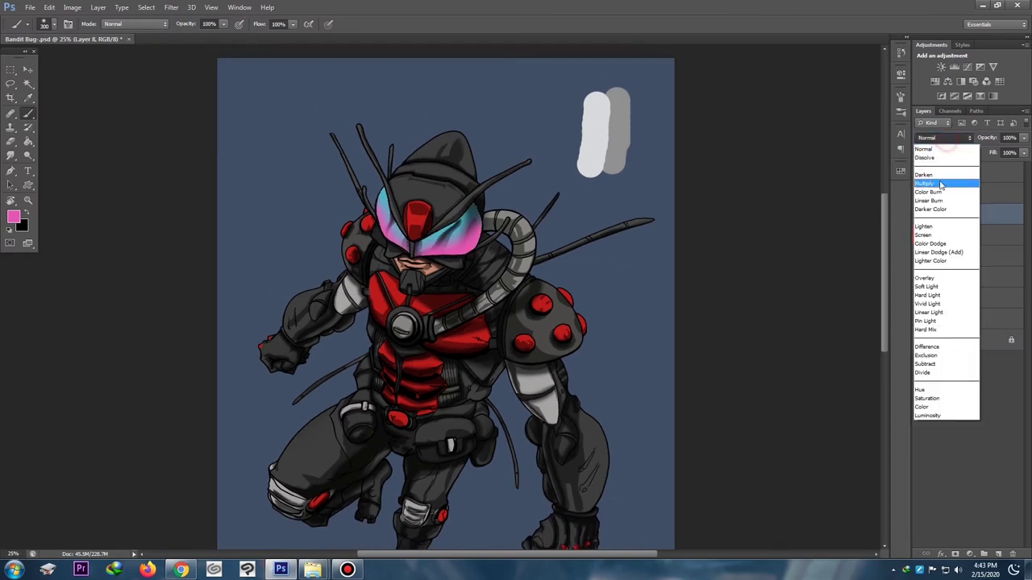
click(940, 182)
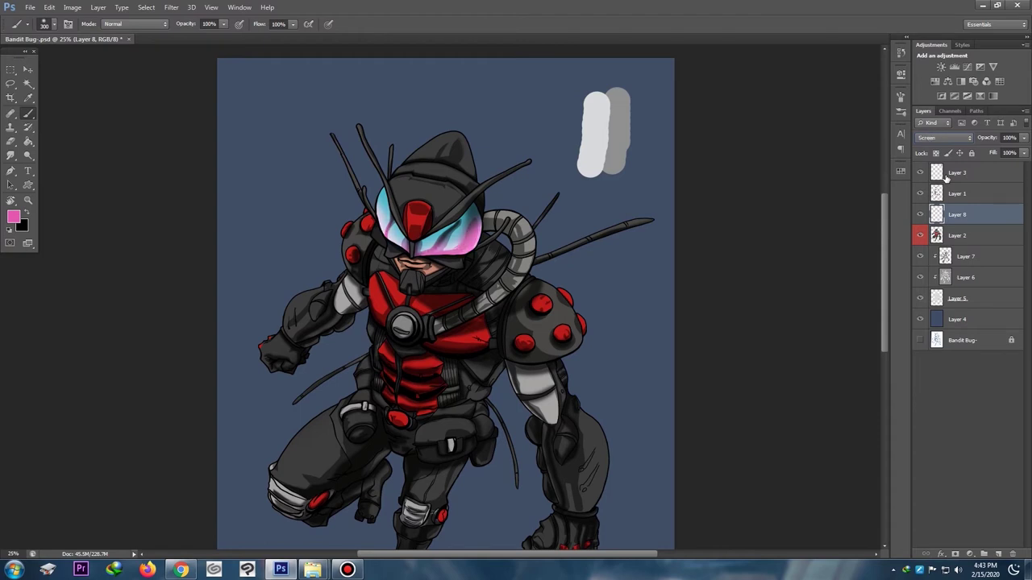
key(Up)
Step: Examine the lens colours on the helmet close up and against the whole figure
key(ctrl+minus)
key(ctrl+plus)
drag(527, 214, 517, 307)
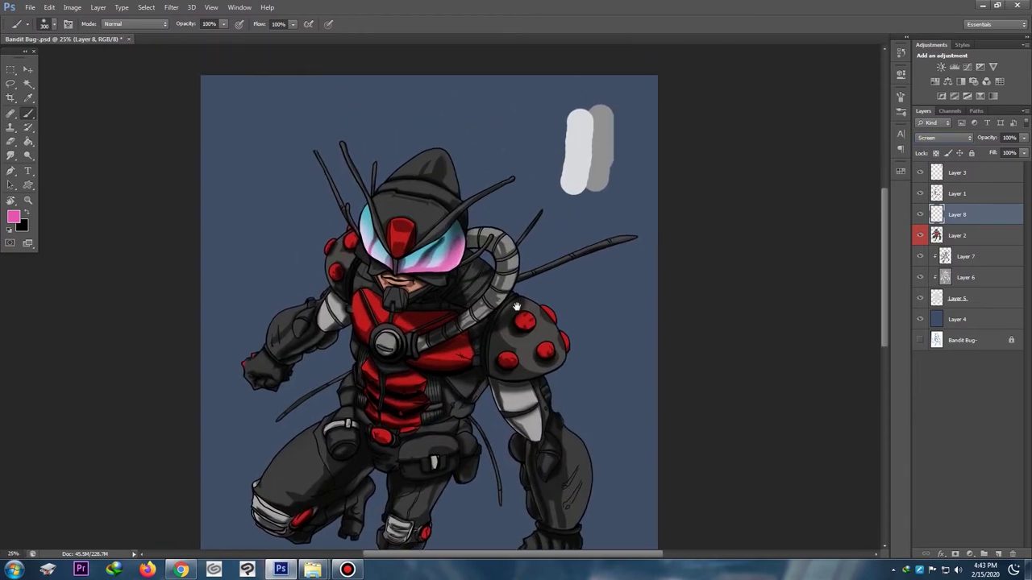
scroll(523, 303, down, 1)
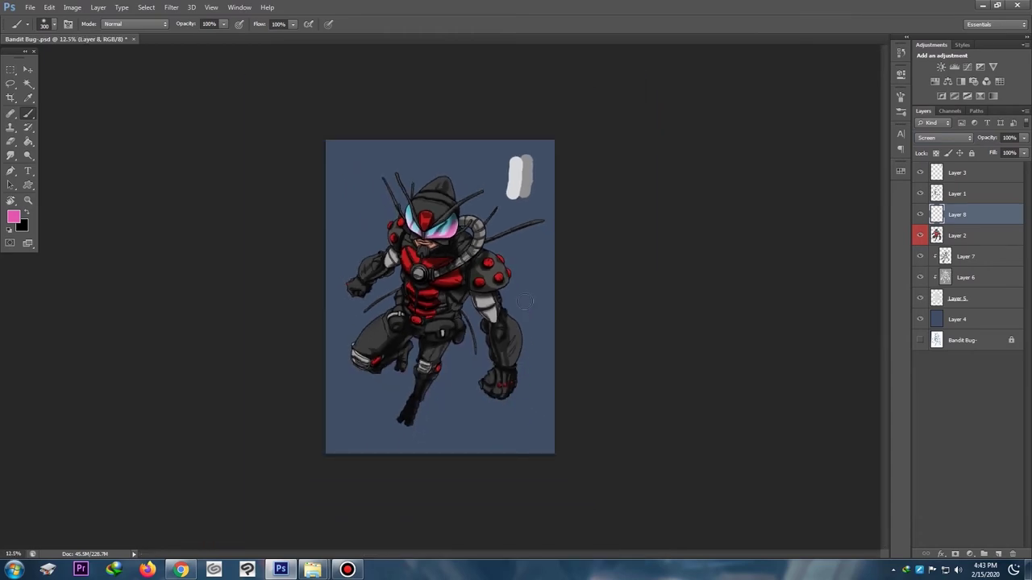
key(ctrl+plus)
key(ctrl+plus)
key(ctrl+plus)
drag(511, 193, 489, 357)
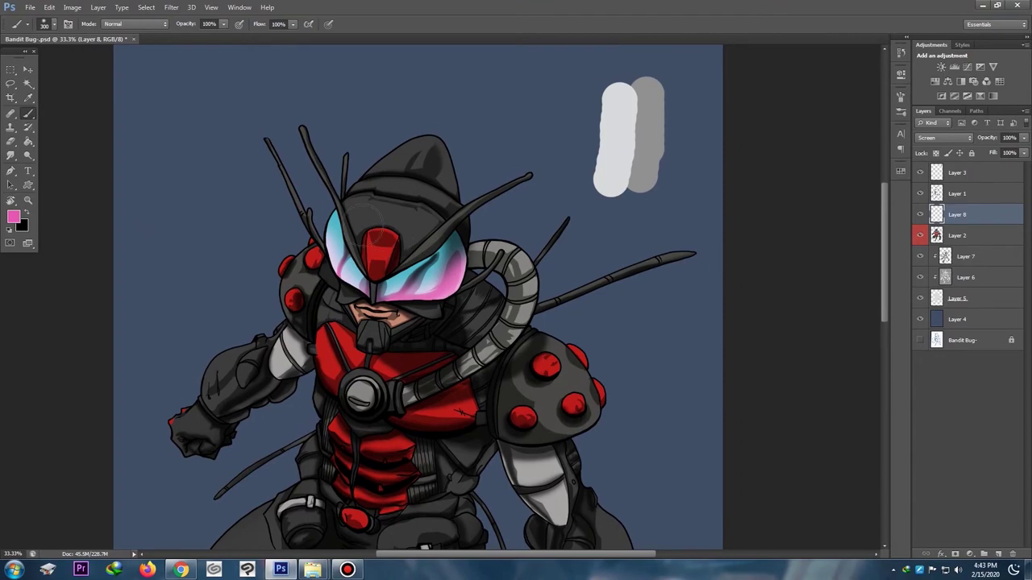
scroll(349, 234, down, 2)
scroll(387, 242, up, 1)
drag(404, 241, 436, 342)
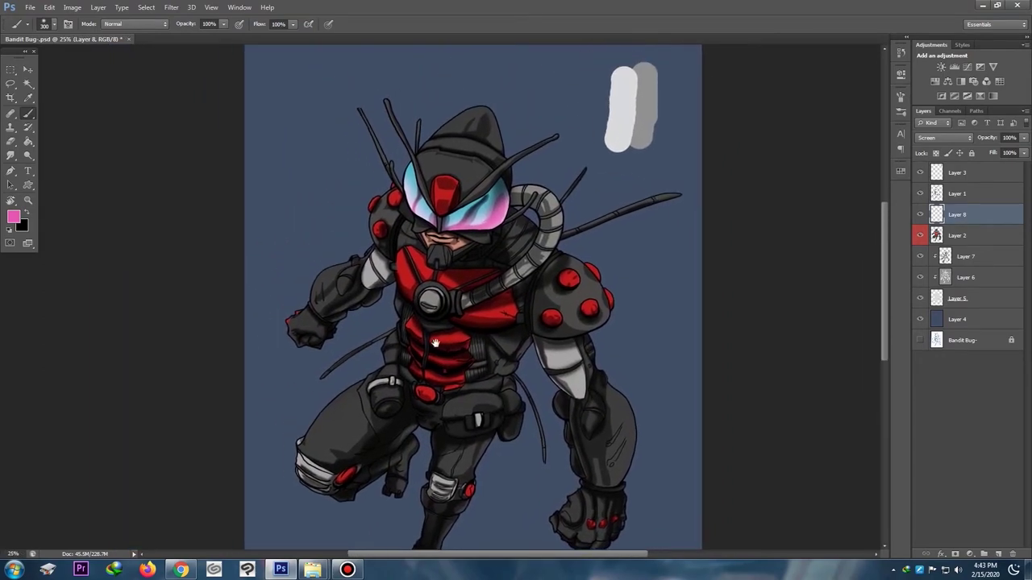
Step: Load Layer 2's painted area as a selection and set the foreground colour to a pale blue-grey
ctrl+click(937, 236)
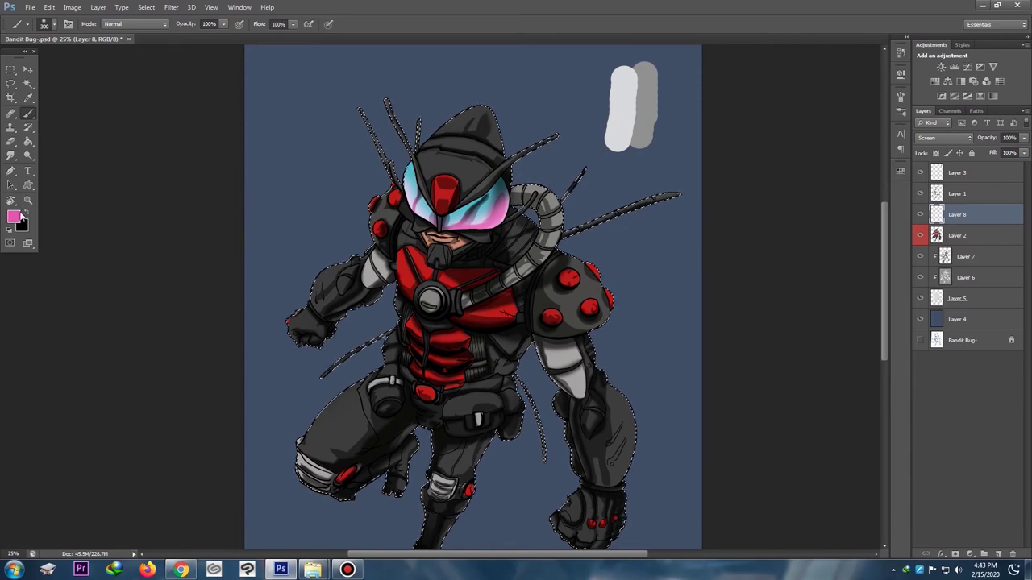
click(18, 216)
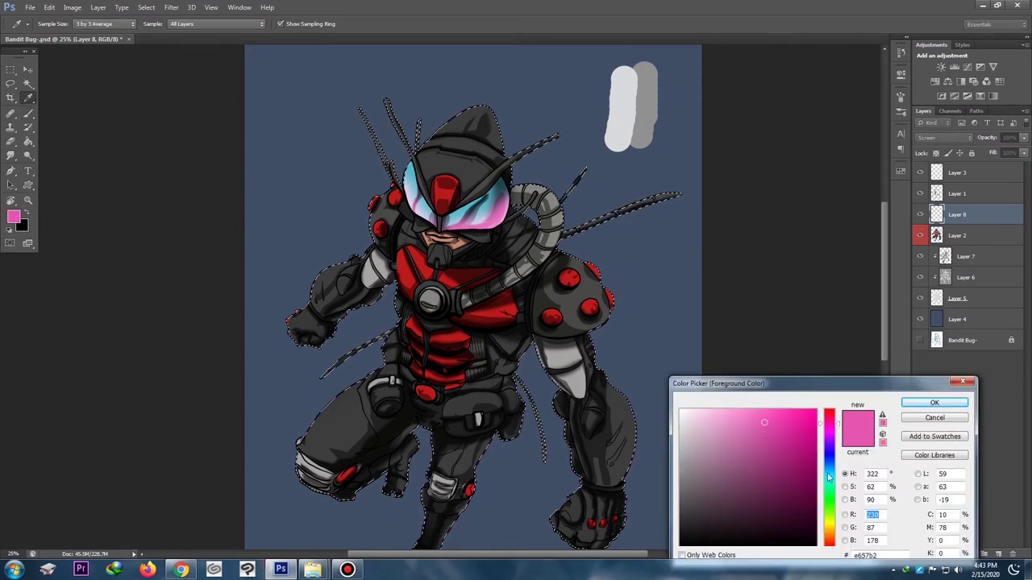
click(828, 472)
click(692, 436)
key(Return)
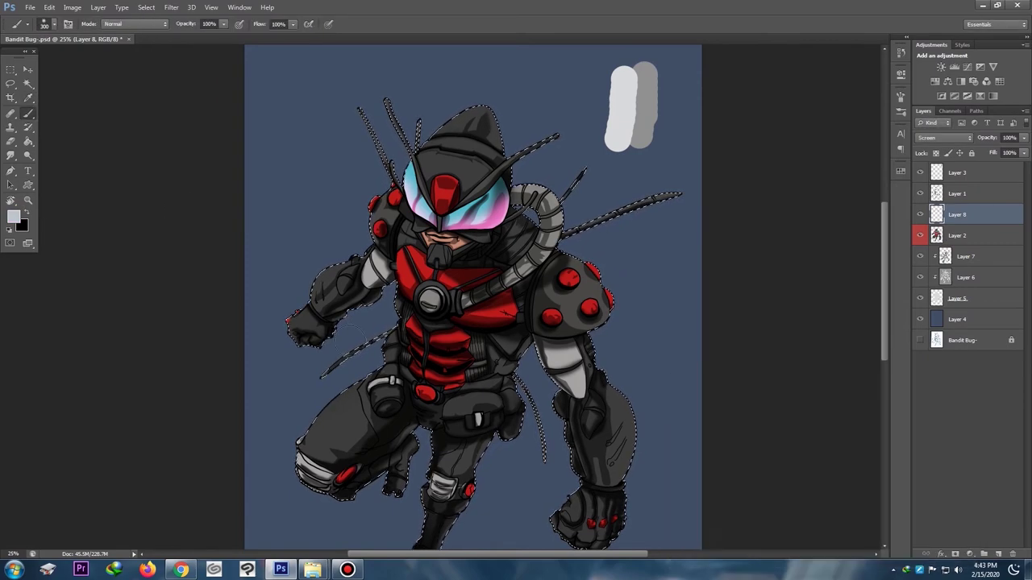
Step: Try brushing and wand-selecting the raised fist while Layer 8 is active, undoing the stroke and clearing the selection
drag(294, 320, 301, 327)
key(ctrl+z)
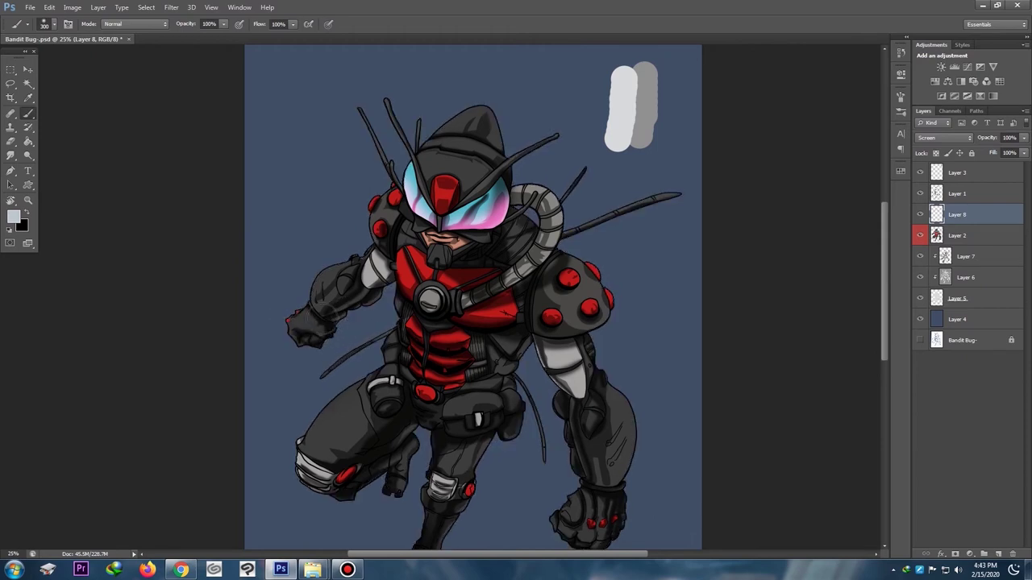
key(w)
click(325, 330)
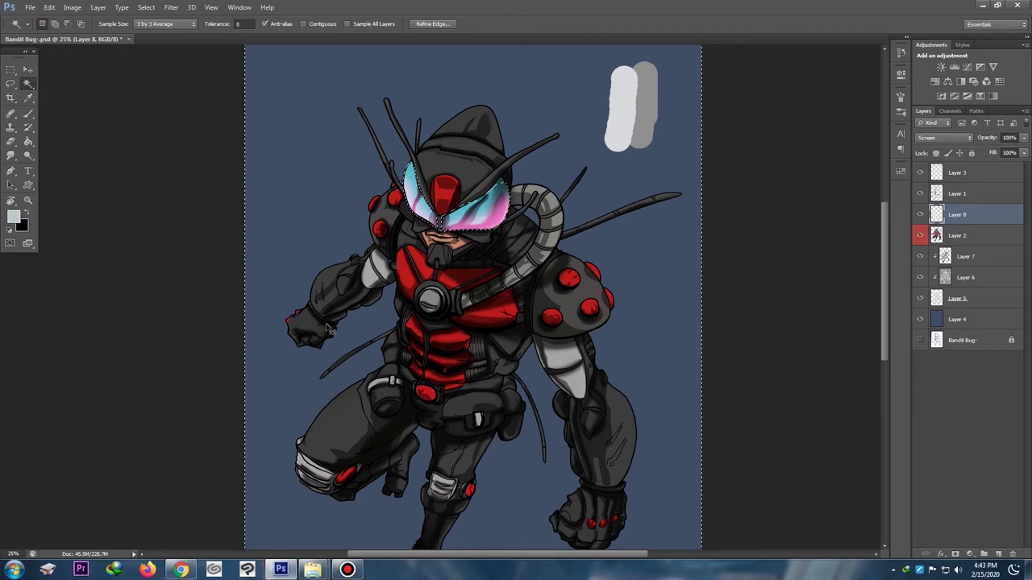
key(ctrl+d)
Step: Select the glove colour on Layer 2, paint both fists pale blue-grey and clear the selection
key(alt+bracketleft)
click(299, 332)
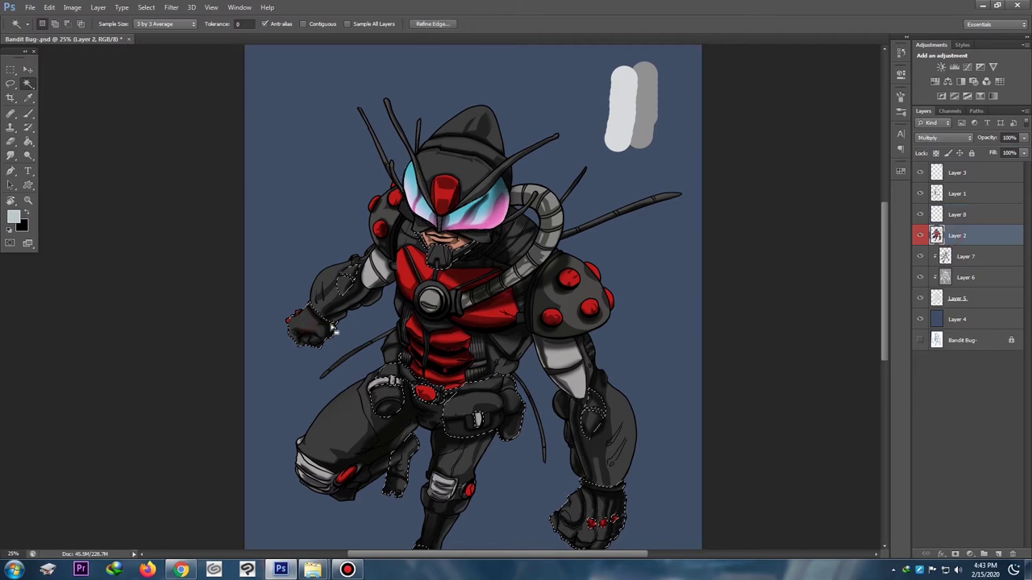
key(b)
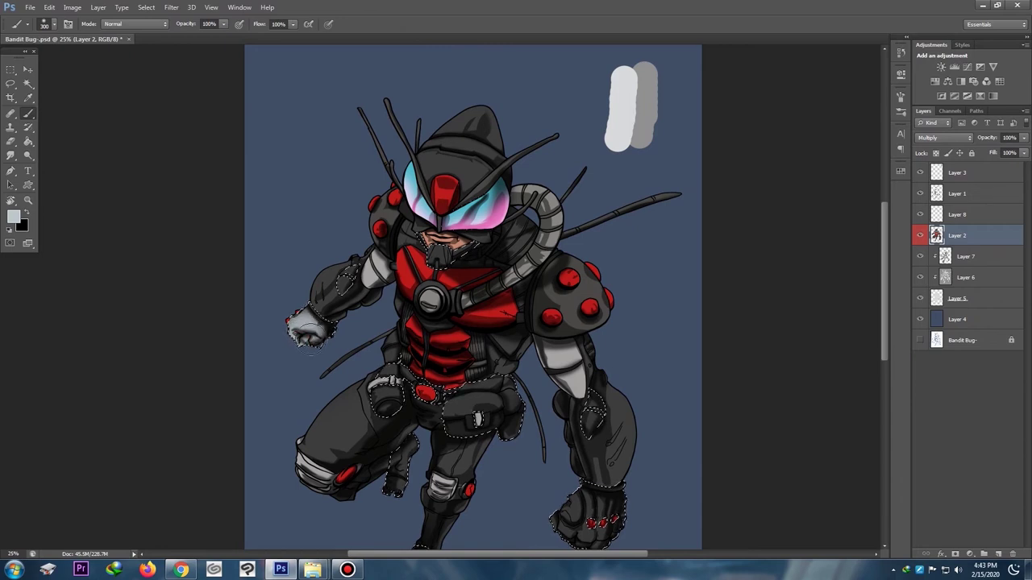
mouse_move(572, 507)
mouse_down()
mouse_move(565, 532)
mouse_move(613, 536)
mouse_move(588, 524)
mouse_move(631, 506)
mouse_up()
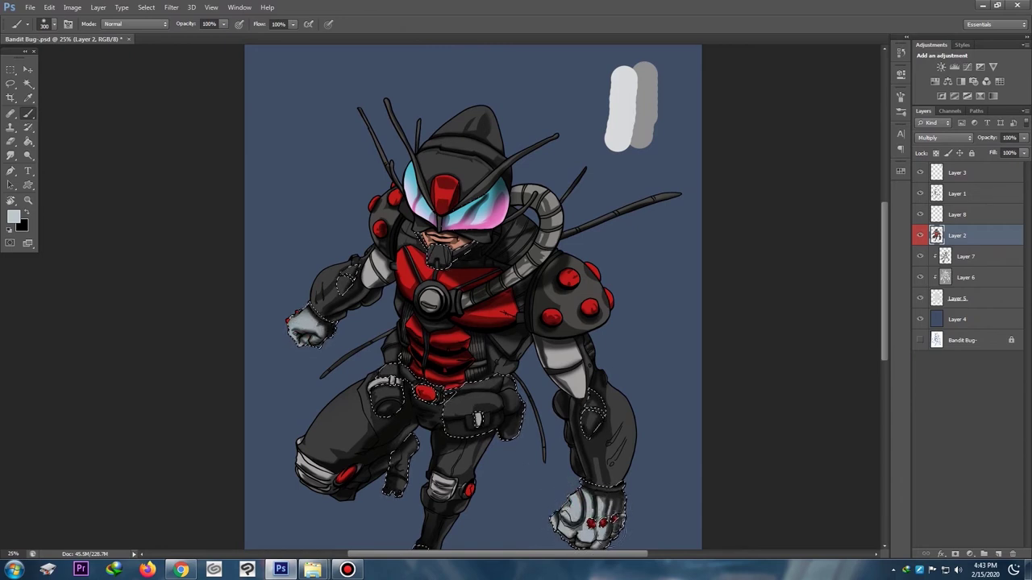
key(ctrl+minus)
key(ctrl+d)
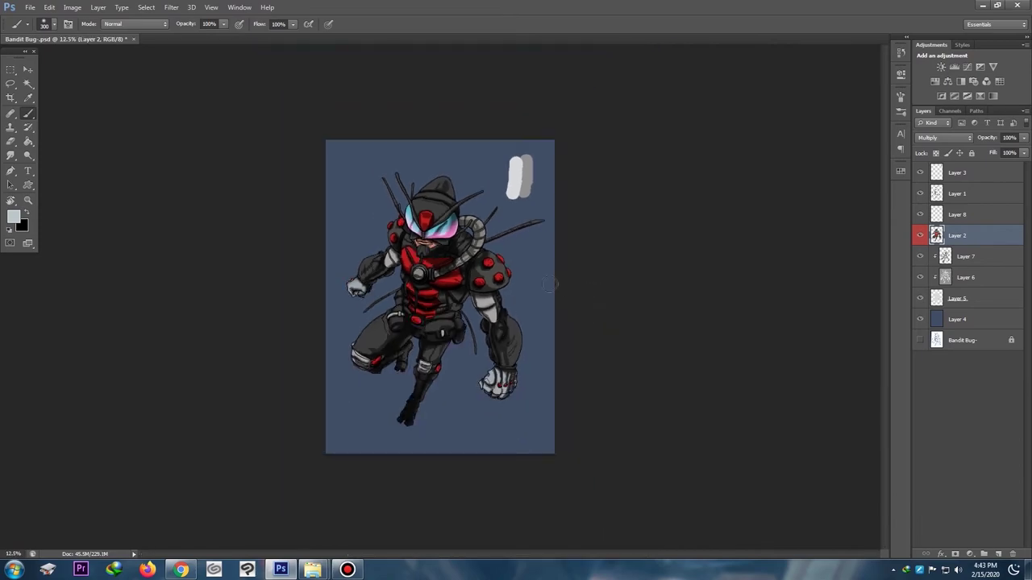
Step: Examine the coloured figure as a whole and closer up, checking the pale gloves against the armour
key(ctrl+plus)
key(ctrl+plus)
key(ctrl+minus)
key(ctrl+minus)
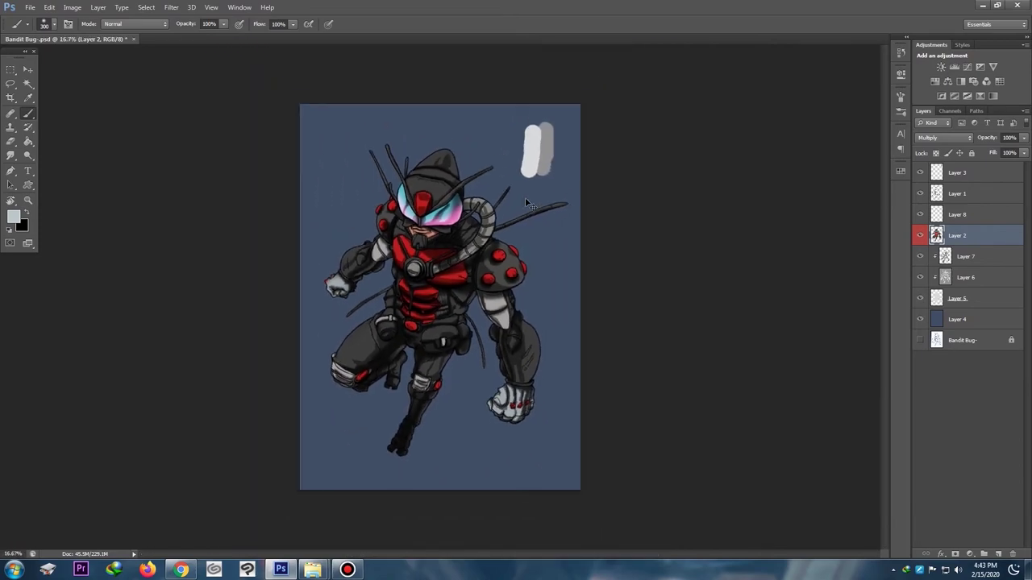
key(ctrl+plus)
key(ctrl+plus)
key(ctrl+minus)
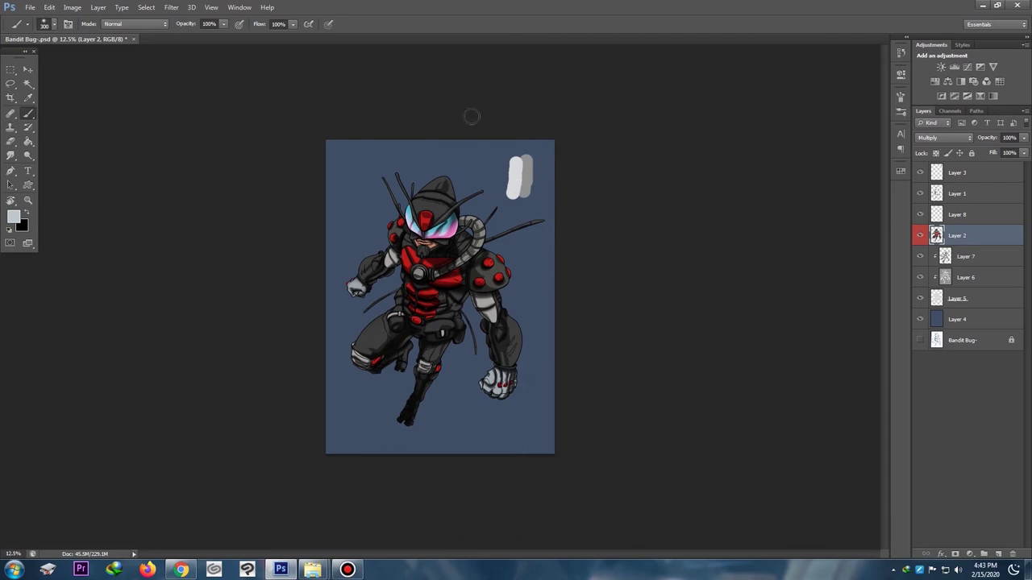
key(ctrl+plus)
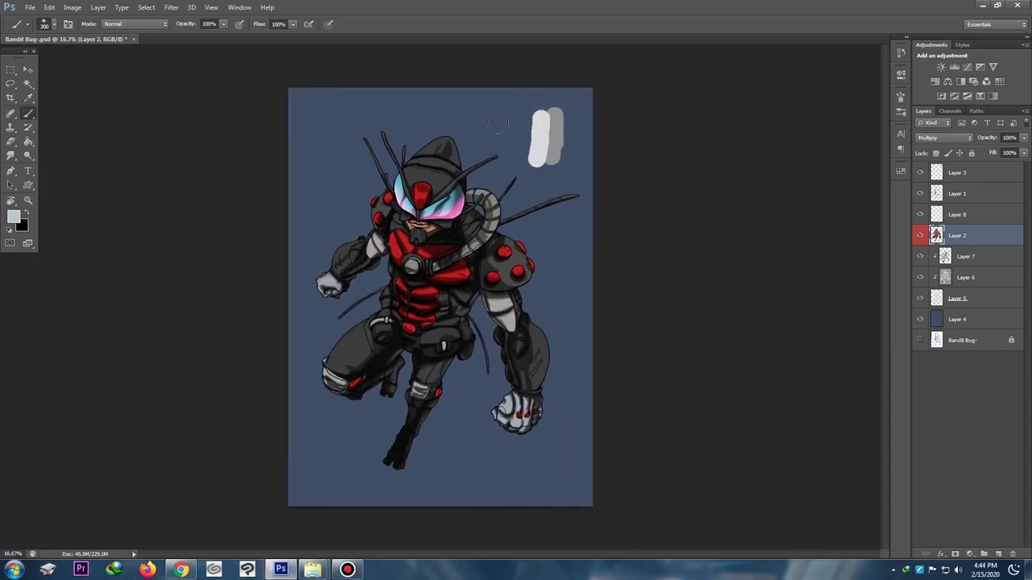
key(ctrl+plus)
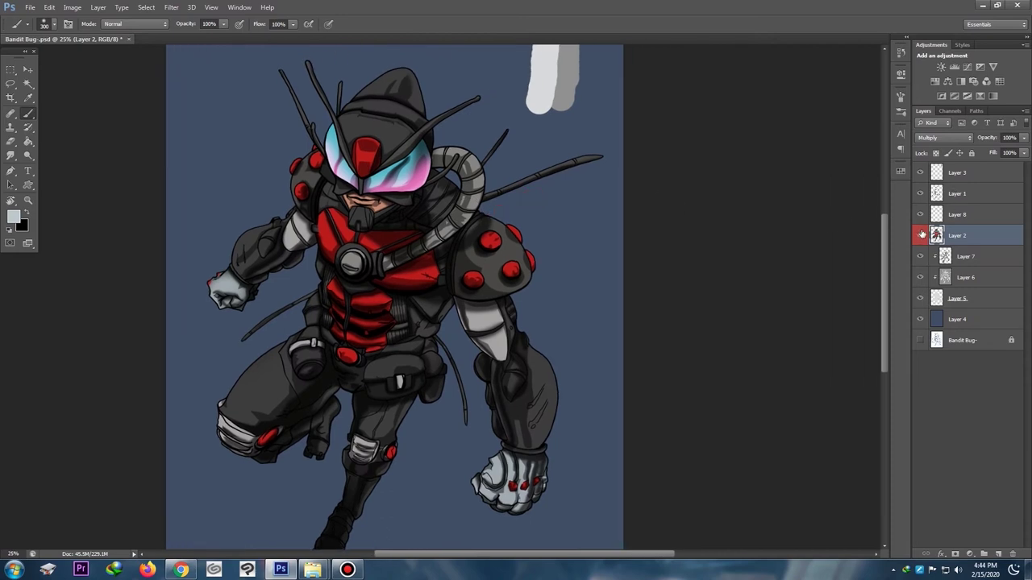
Step: Add a new layer directly above Layer 8 and load Layer 5's figure silhouette as a selection
click(920, 216)
click(920, 216)
click(957, 216)
key(ctrl+shift+n)
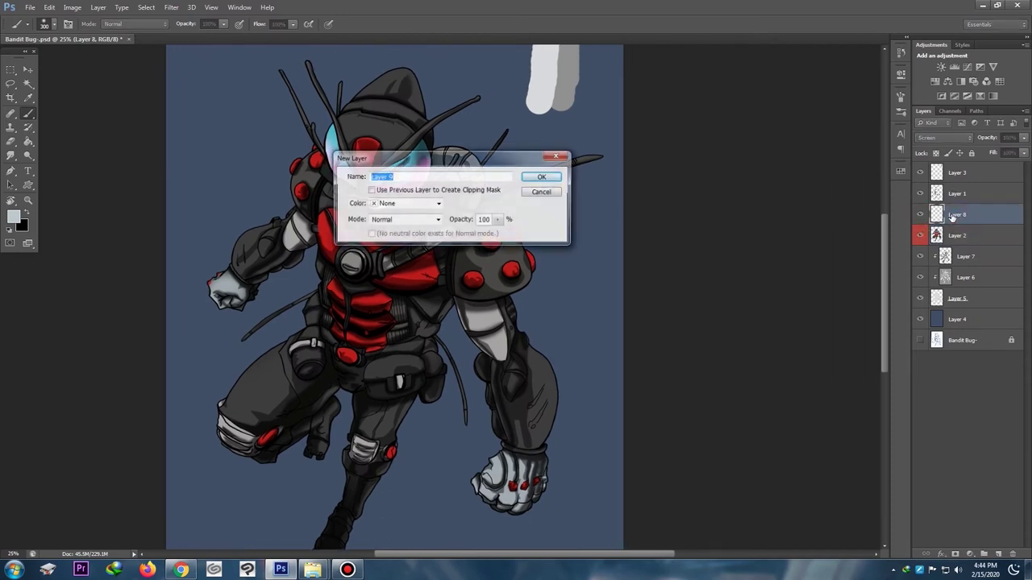
key(Return)
key(Return)
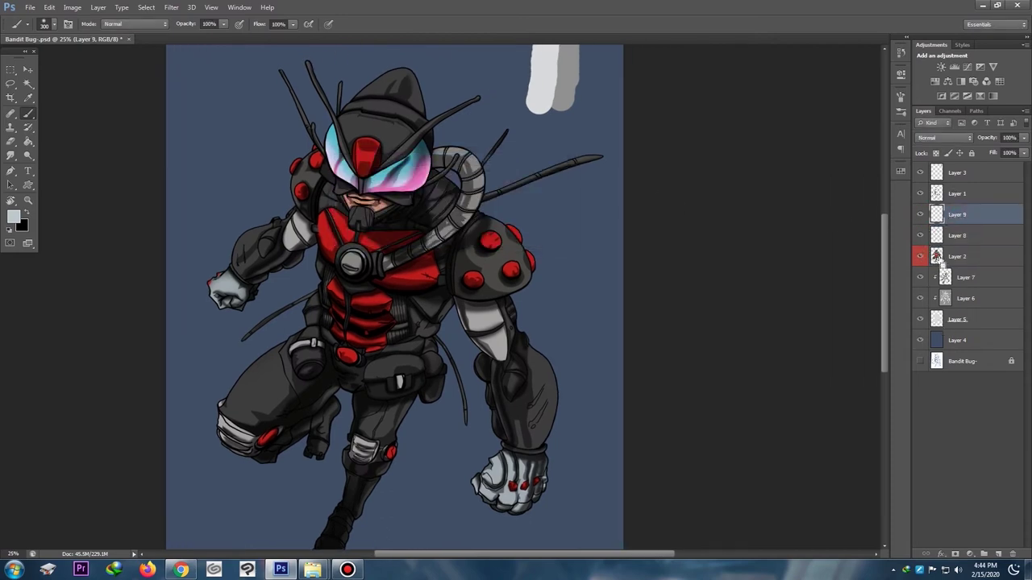
ctrl+click(936, 319)
key(ctrl+minus)
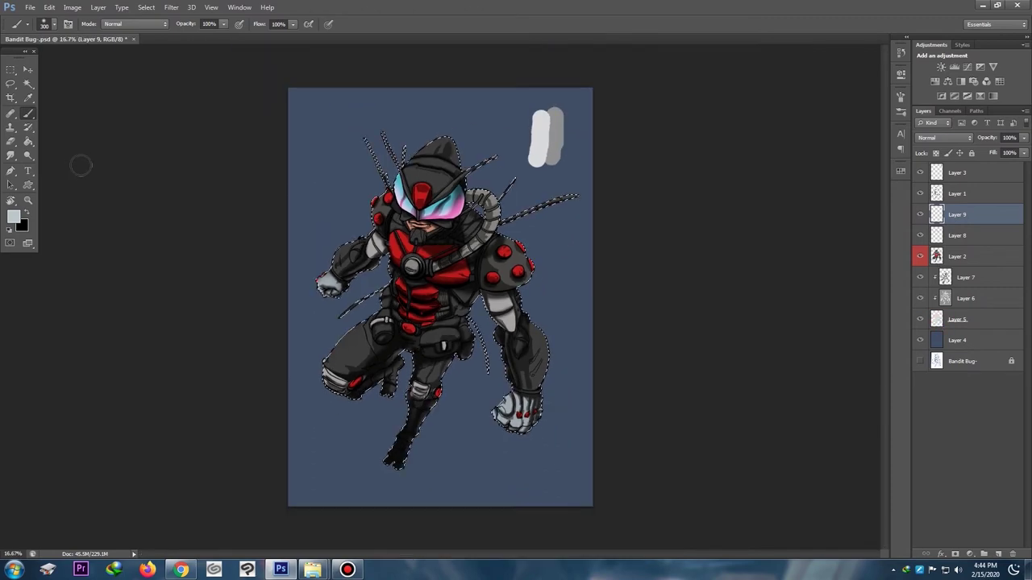
Step: Fill the selected figure on Layer 9 with a bright blue (#13b5f9) to transparent gradient fading downward from the helmet, and clear the selection
click(28, 142)
click(13, 216)
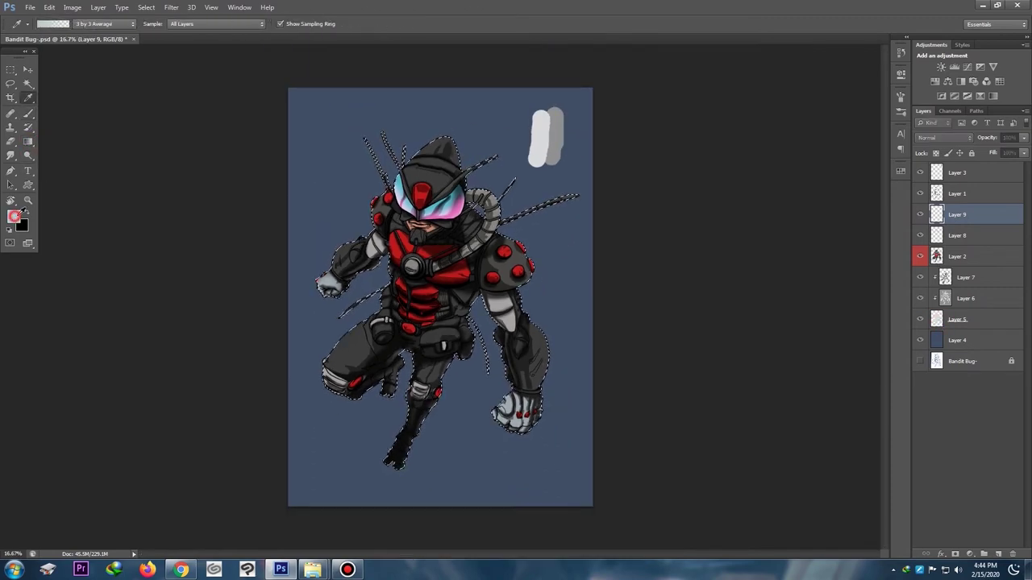
click(804, 419)
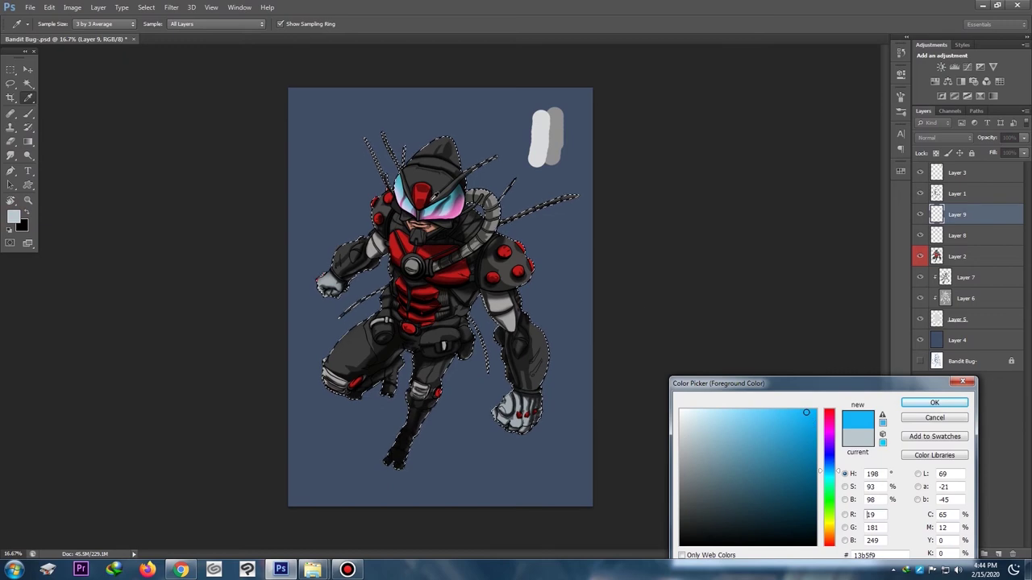
key(Return)
drag(427, 130, 400, 275)
drag(410, 234, 407, 419)
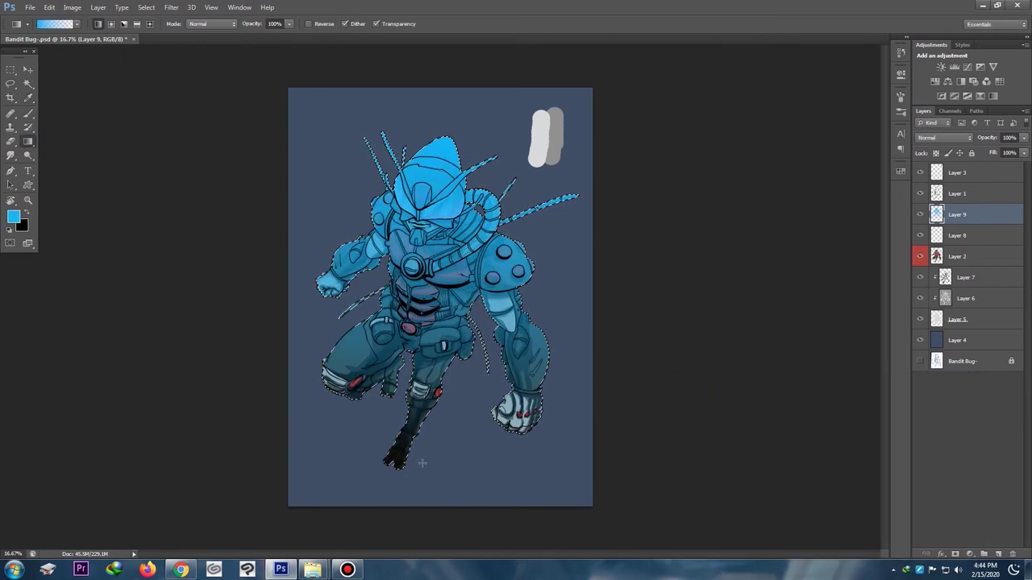
key(ctrl+d)
Step: Set the blue gradient layer's blend mode to Lighten and its opacity to 12%
click(943, 138)
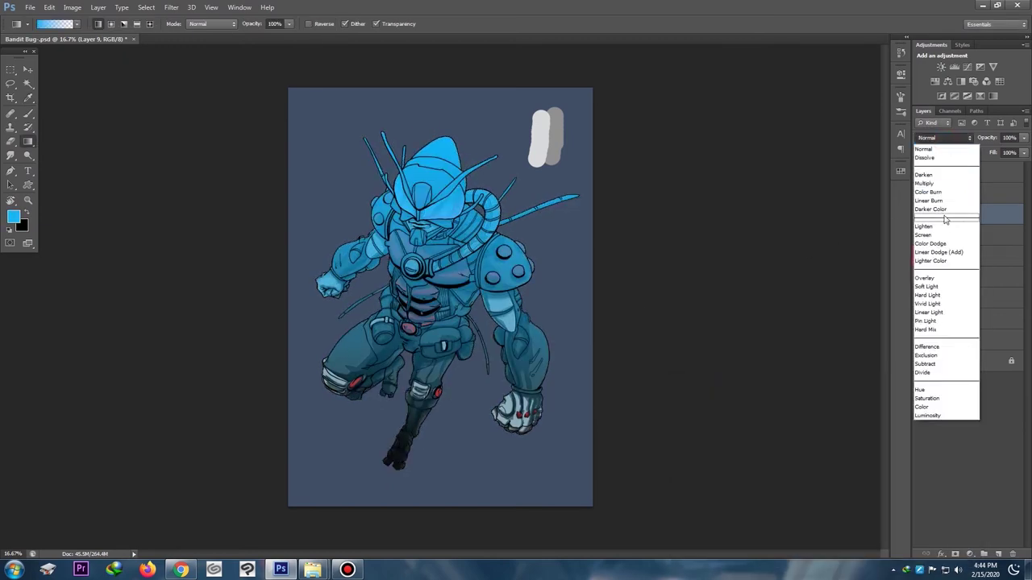
click(945, 221)
drag(1016, 137, 978, 140)
text(12)
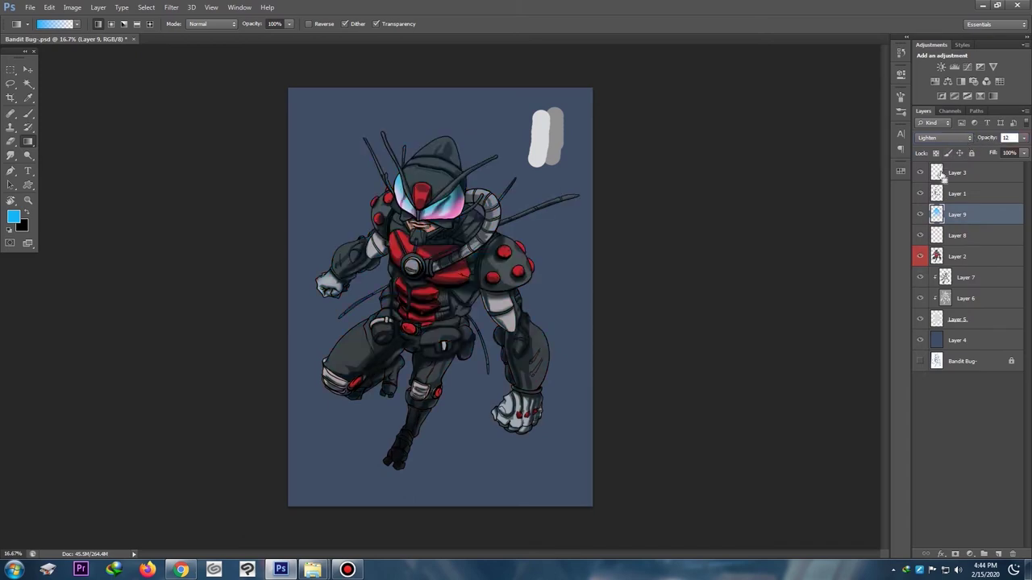
Step: Add a new layer above the blue gradient layer and set the foreground colour to yellow-green #dbf913
key(ctrl+shift+alt+n)
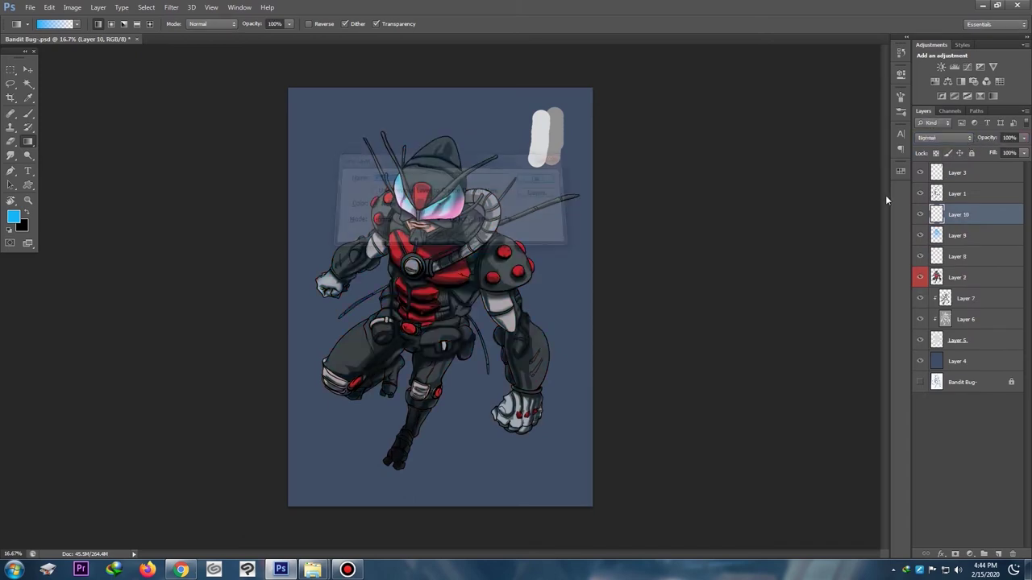
click(13, 216)
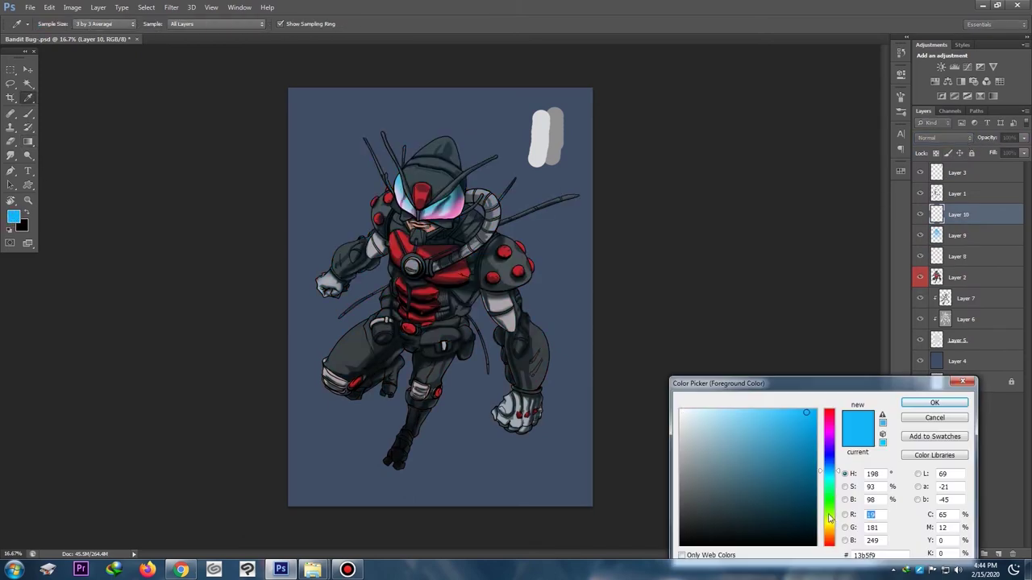
drag(832, 518, 833, 524)
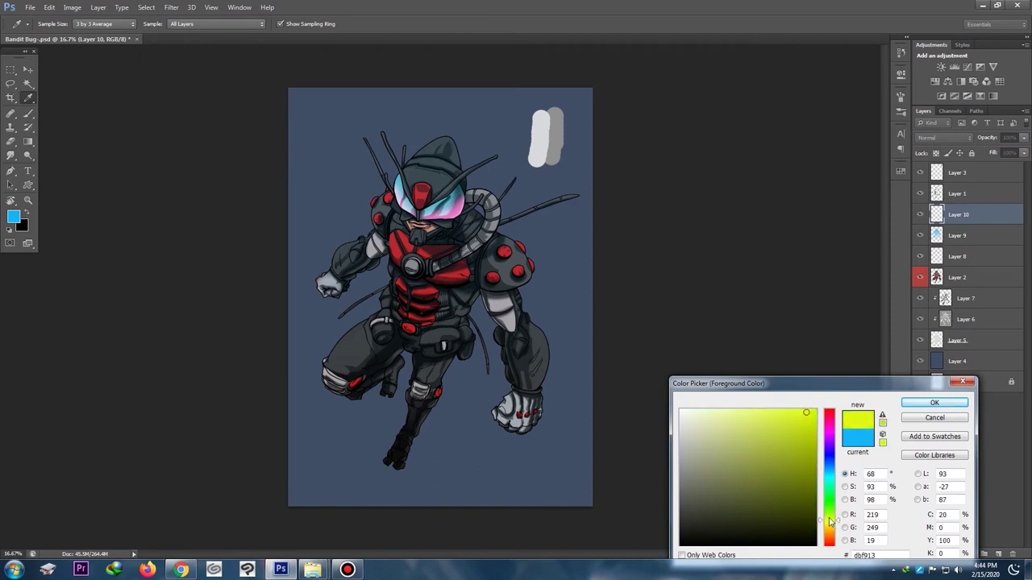
click(934, 402)
Step: Load Layer 5's silhouette, fill it with a yellow-green to transparent gradient from helmet to feet, and clear the selection
key(g)
ctrl+click(935, 341)
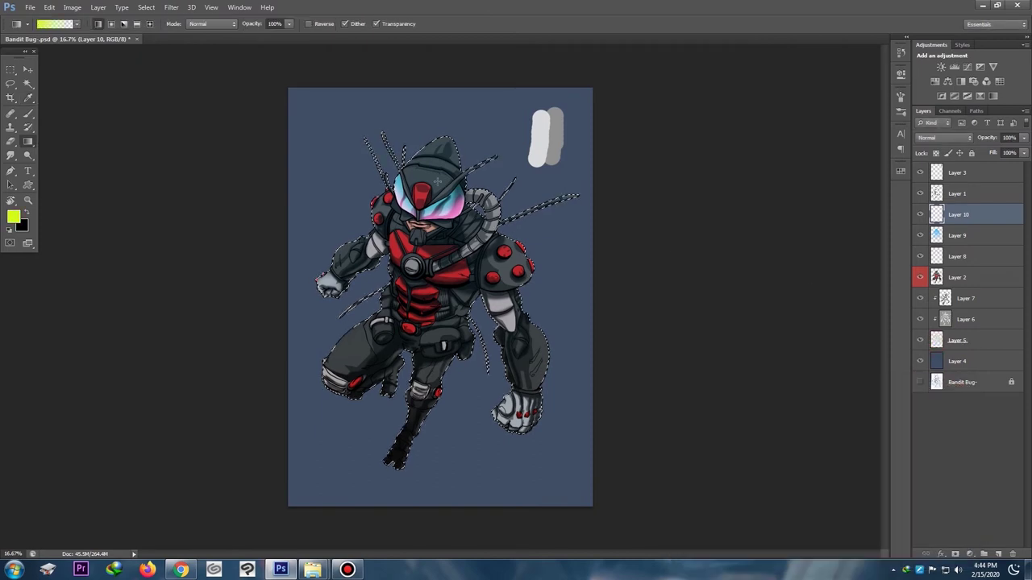
drag(417, 132, 393, 453)
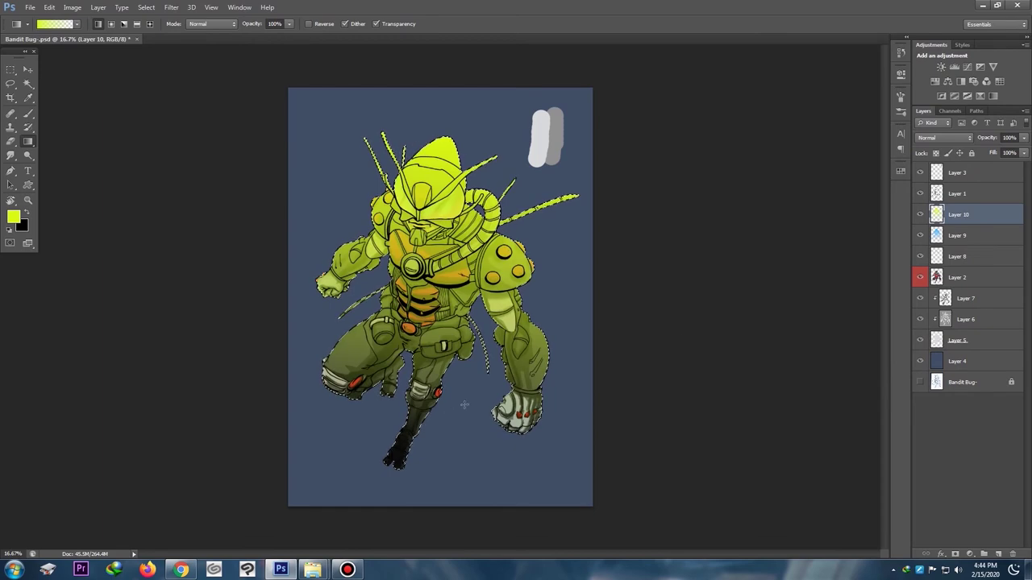
key(ctrl+d)
Step: Set the yellow-green gradient layer's blend mode to Overlay and its opacity to 10%
click(943, 137)
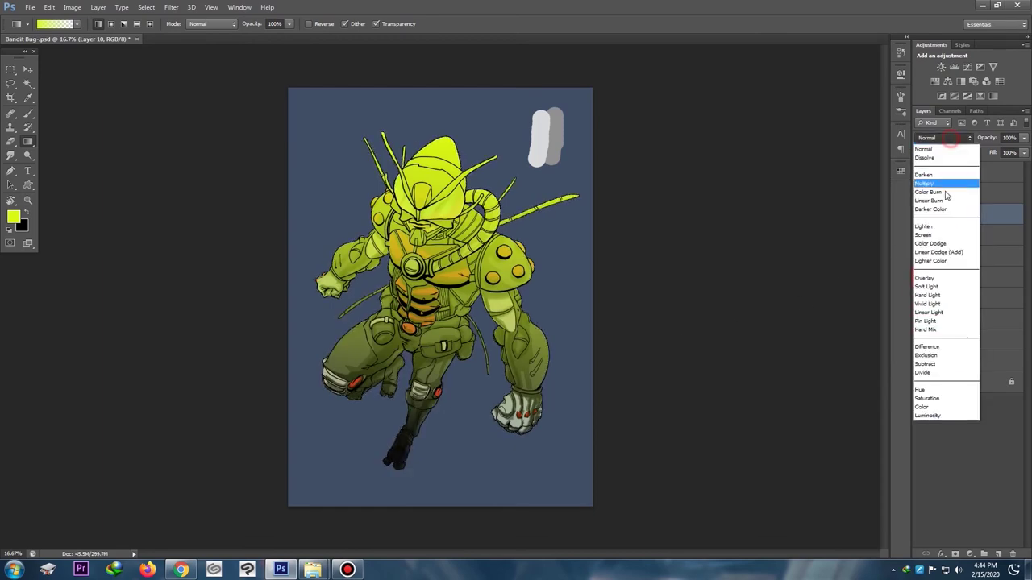
click(944, 235)
key(Down)
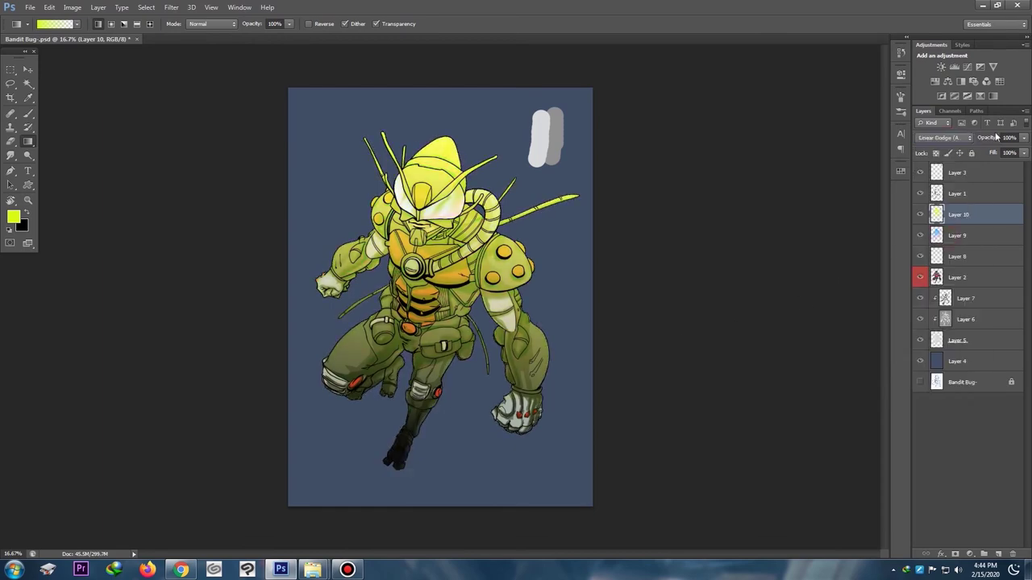
click(970, 138)
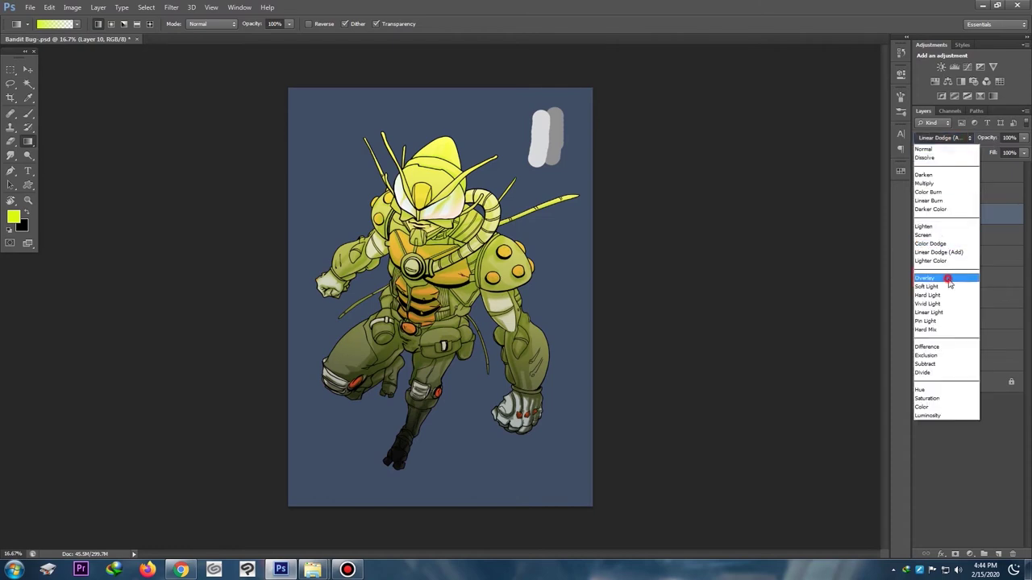
click(955, 272)
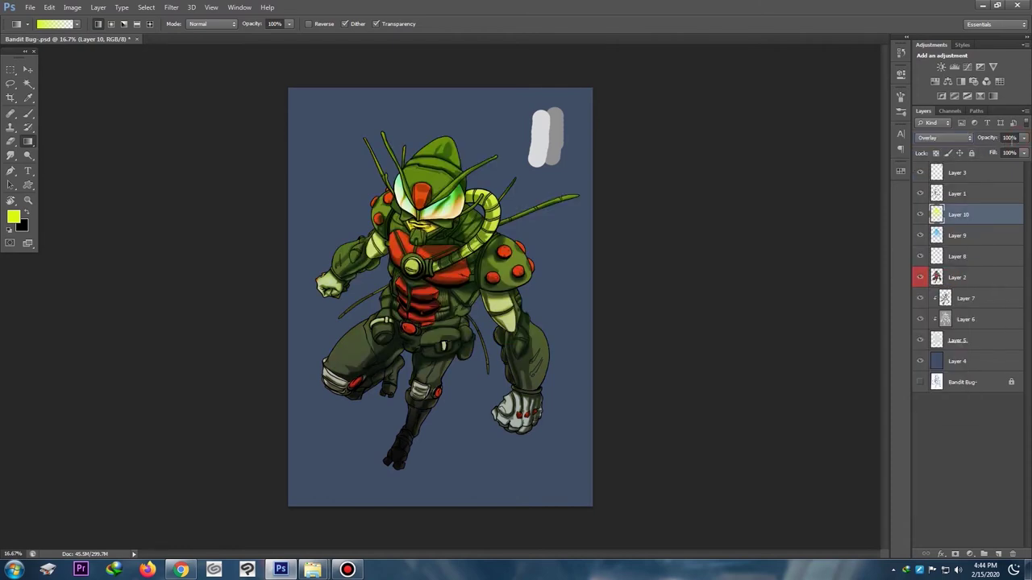
text(1)
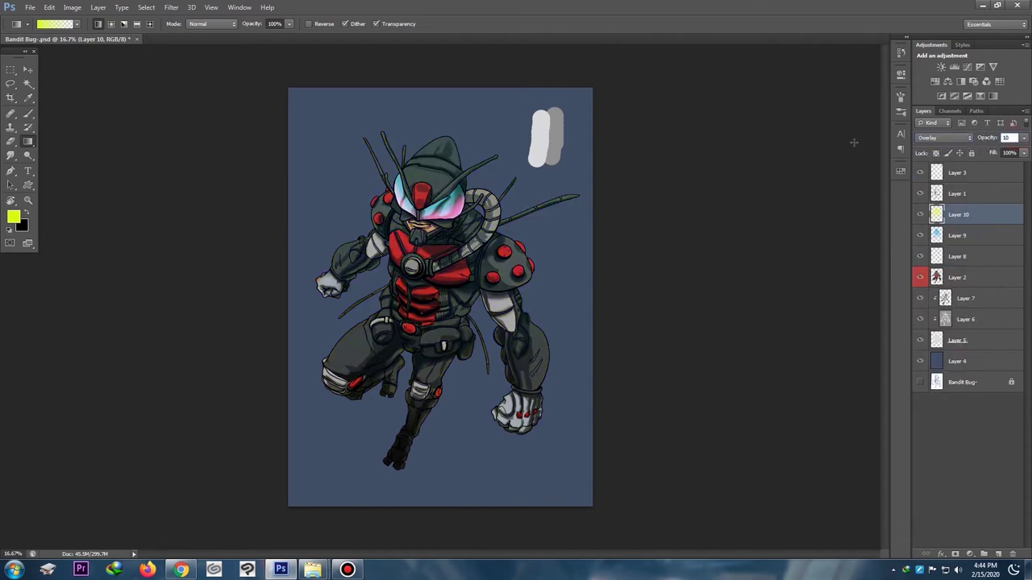
Step: Examine the tinted figure as a whole and its helmet, chest and arms close up
key(ctrl+minus)
key(ctrl+minus)
key(ctrl+plus)
key(ctrl+plus)
key(ctrl+plus)
key(ctrl+plus)
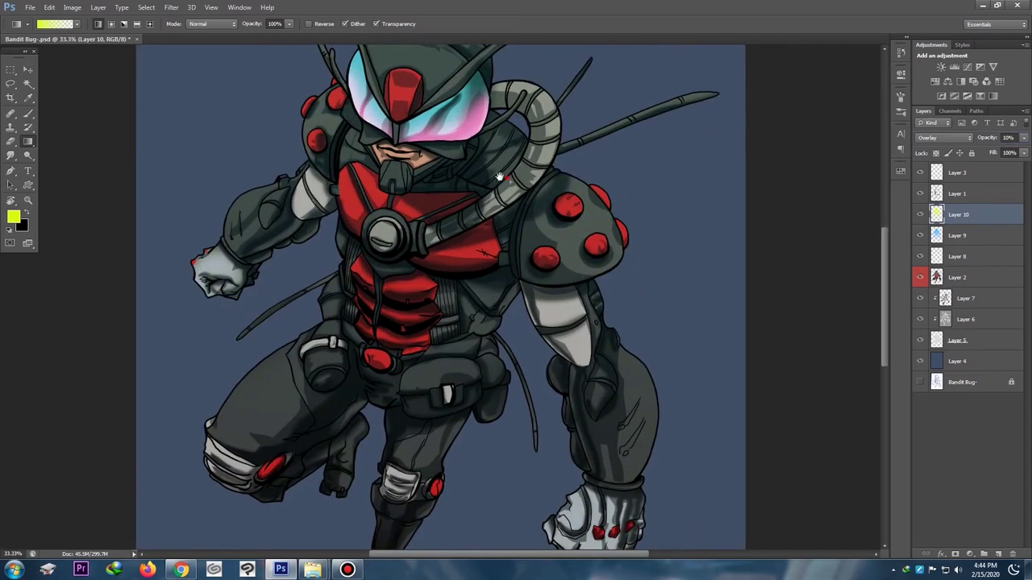
drag(500, 176, 464, 335)
key(ctrl+minus)
key(ctrl+minus)
key(ctrl+plus)
key(ctrl+plus)
drag(398, 112, 355, 211)
Step: Add a new layer above Layer 10 and lasso a thin highlight shape along the hood's upper left edge
key(l)
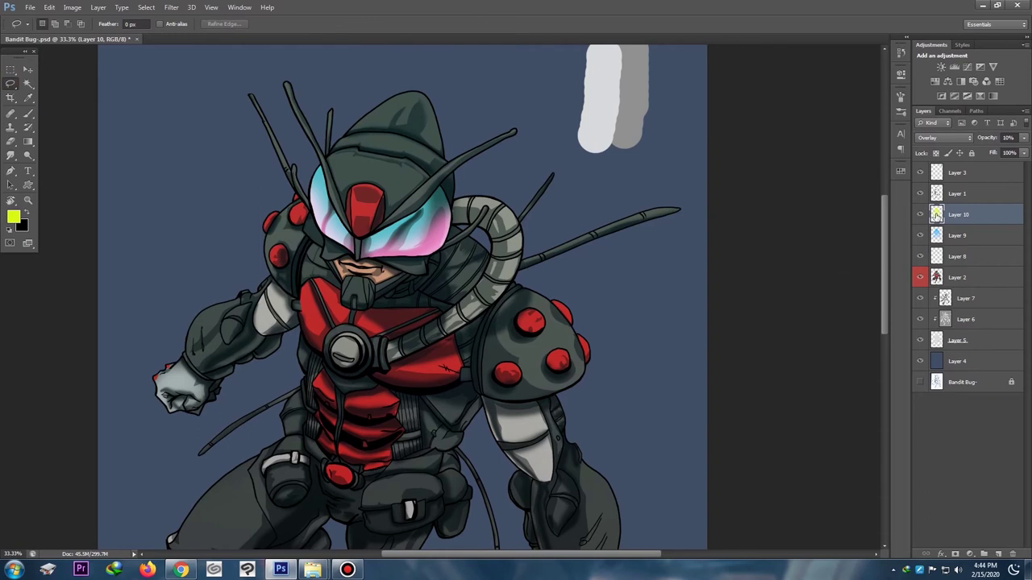
key(ctrl+shift+n)
key(Return)
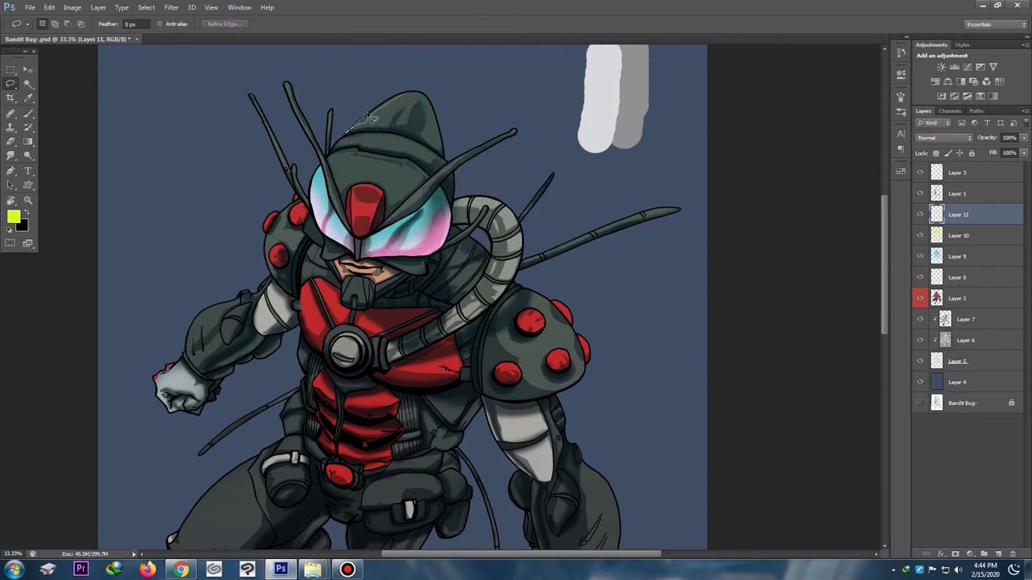
drag(411, 97, 408, 95)
Step: Set the foreground colour to bright cyan #3ee0f8 for the hood highlight
key(g)
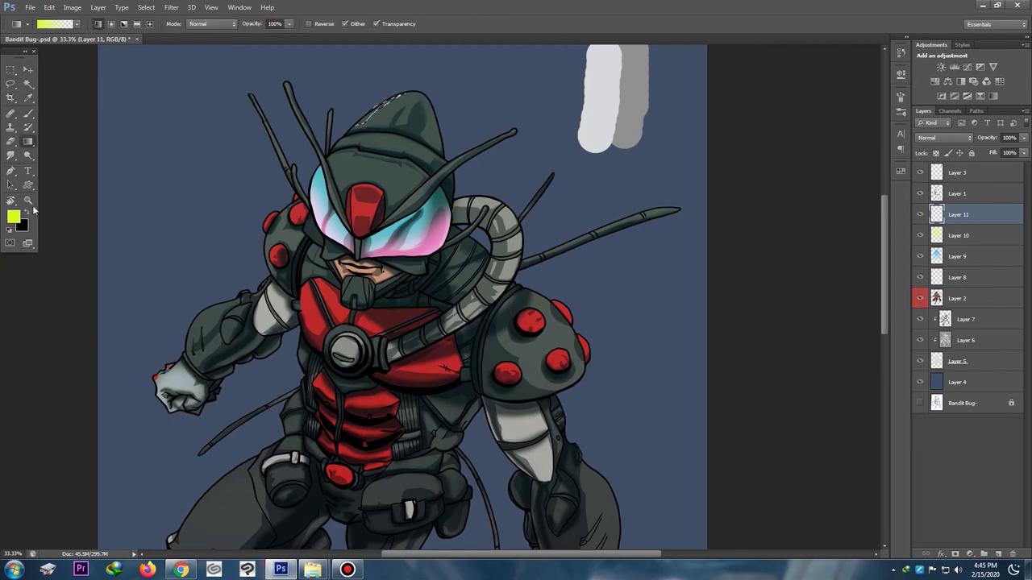
click(11, 220)
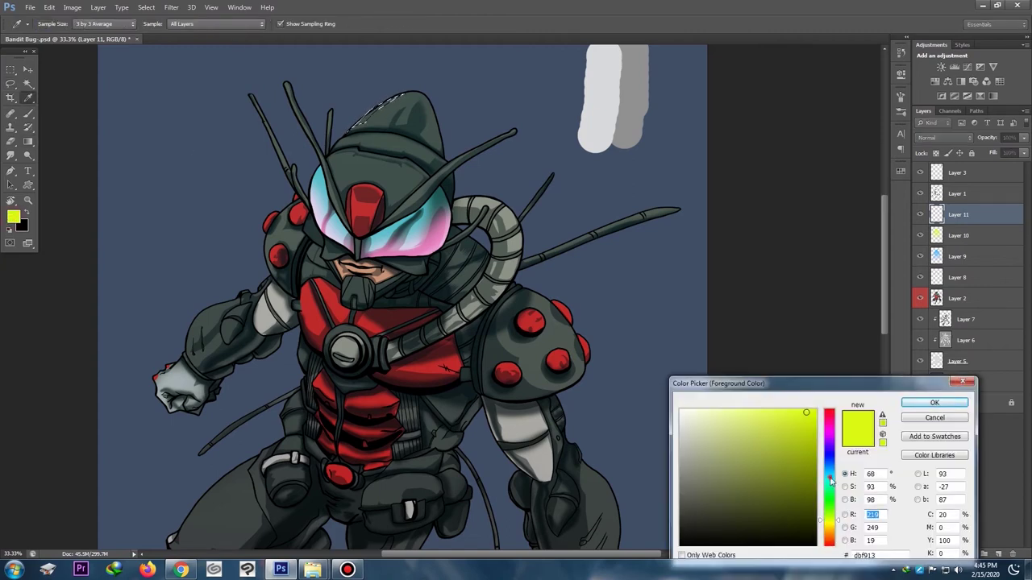
click(831, 475)
mouse_move(810, 436)
mouse_down()
mouse_move(808, 418)
mouse_move(783, 414)
mouse_up()
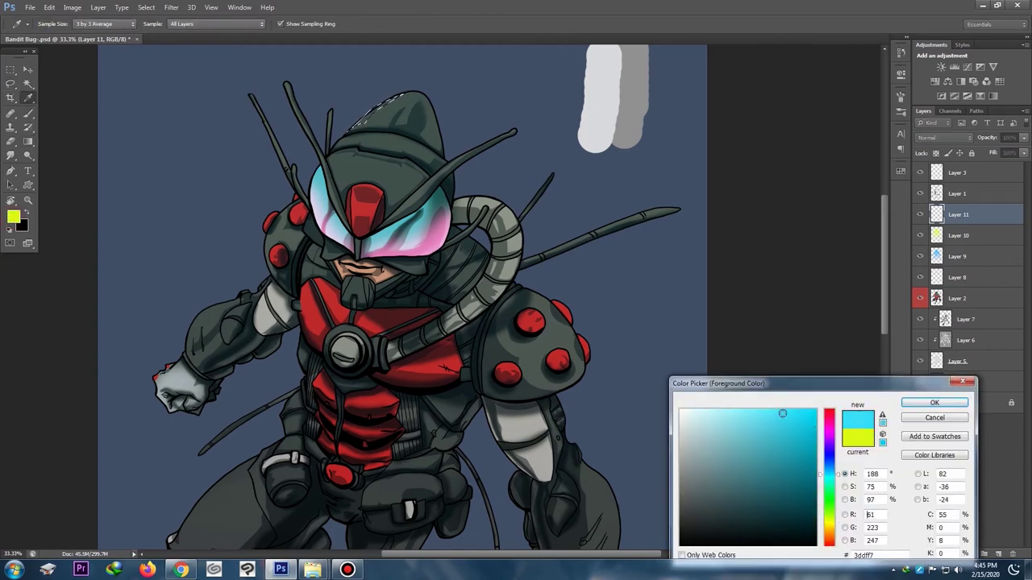
key(Return)
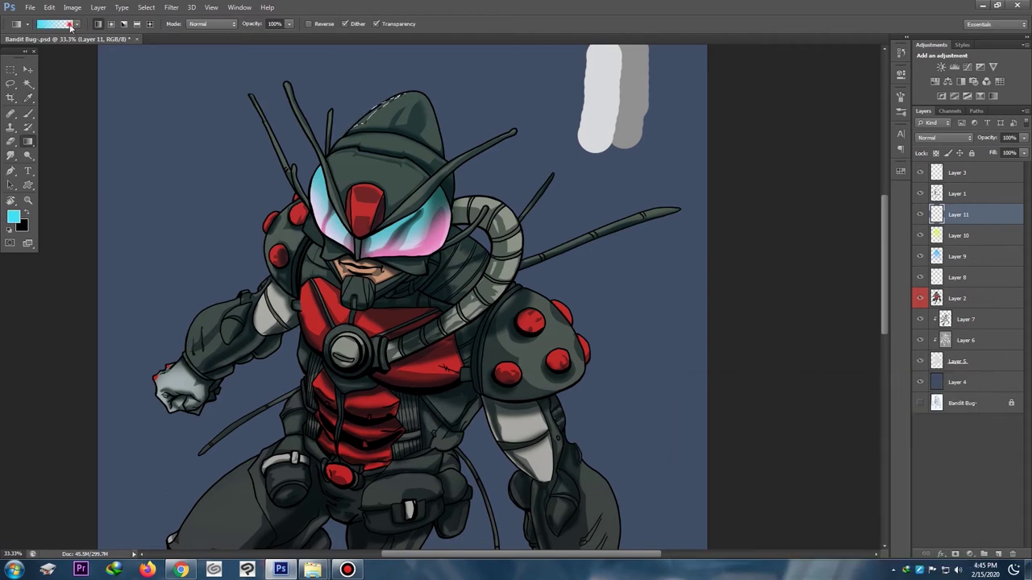
Step: Fill the selected hood highlight with cyan using the Paint Bucket, and set Layer 11's blend mode to Overlay
click(55, 23)
key(Return)
right_click(27, 141)
click(64, 151)
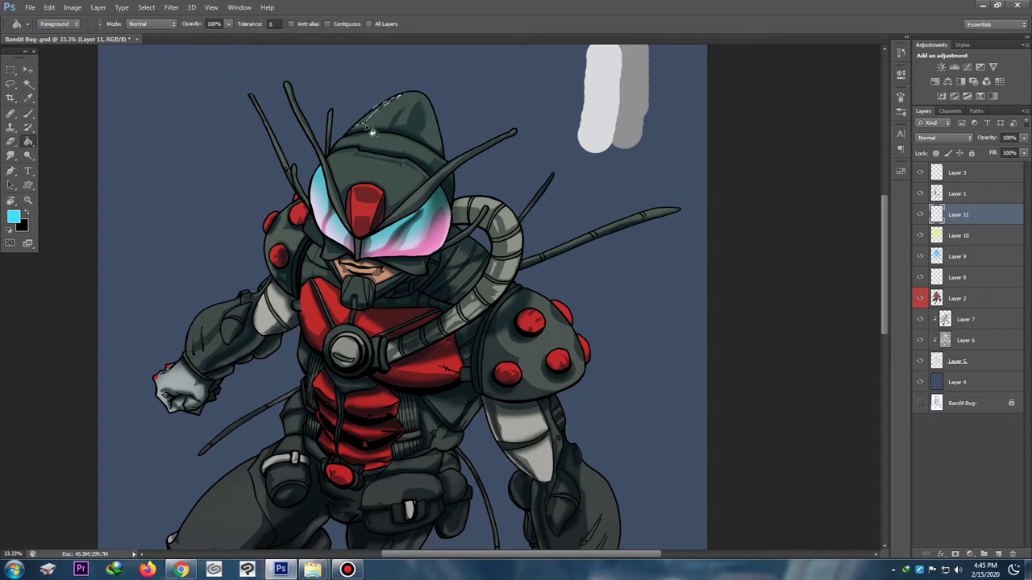
click(372, 131)
key(ctrl+d)
click(951, 138)
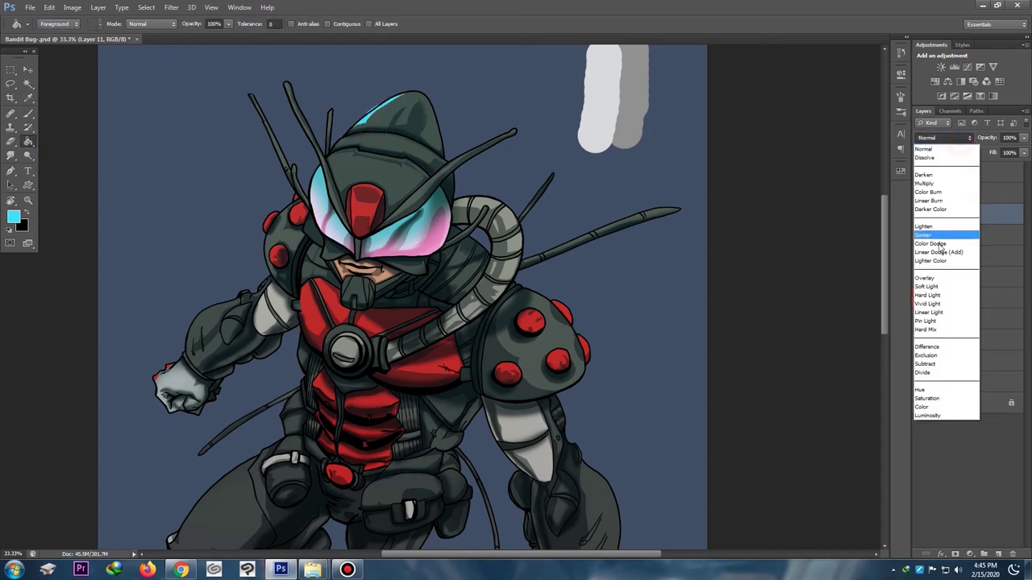
click(924, 260)
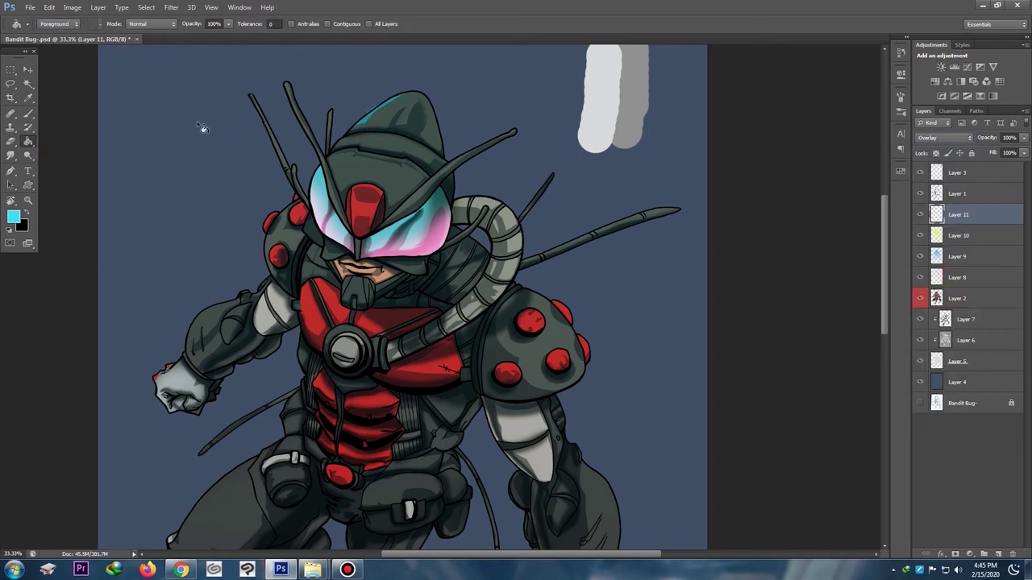
Step: Lighten the foreground colour to a very pale cyan, #d5f9fe, for the highlights
click(13, 218)
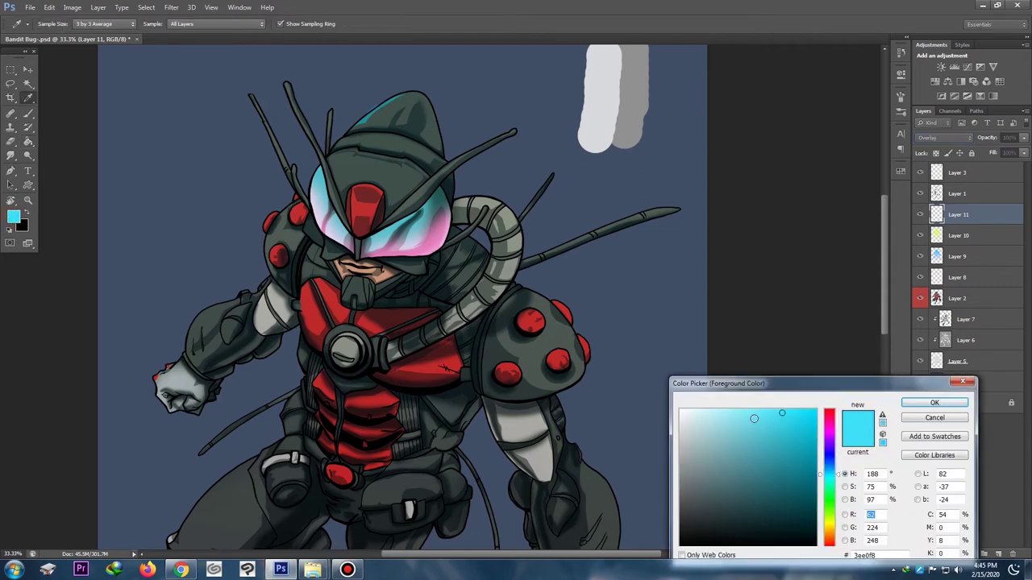
drag(779, 415, 734, 409)
key(Return)
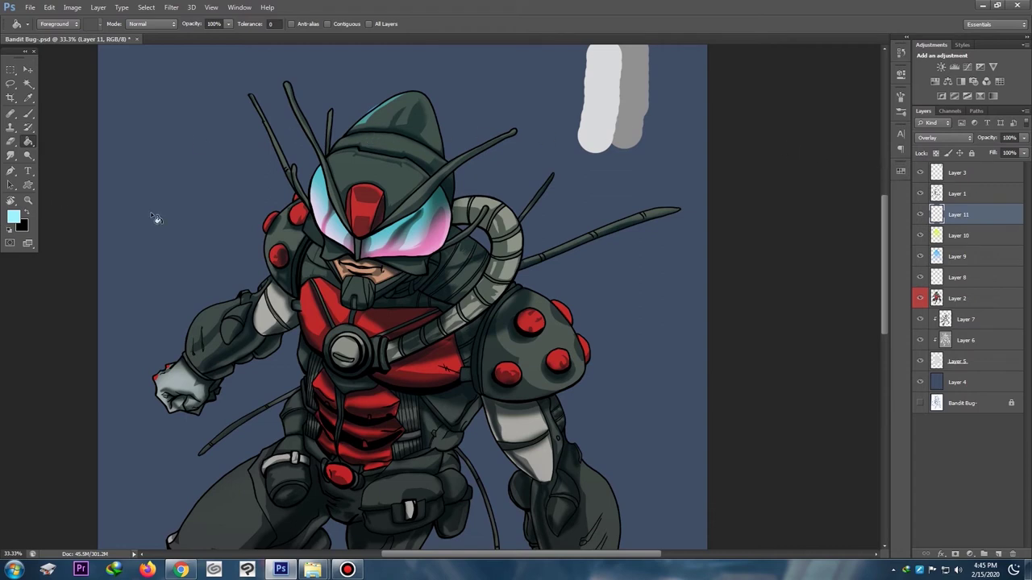
drag(992, 216, 969, 197)
click(13, 215)
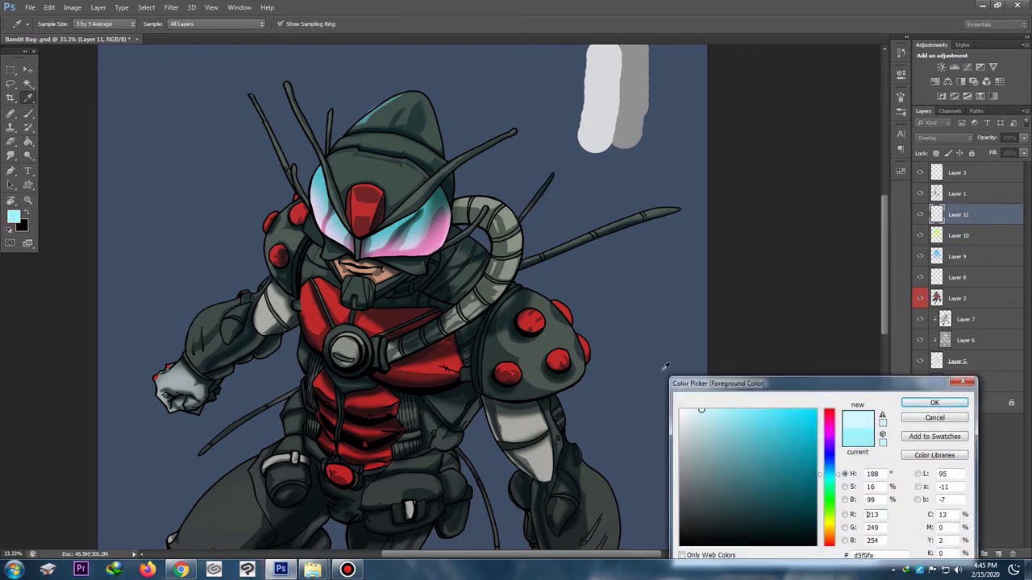
key(Return)
key(g)
click(394, 107)
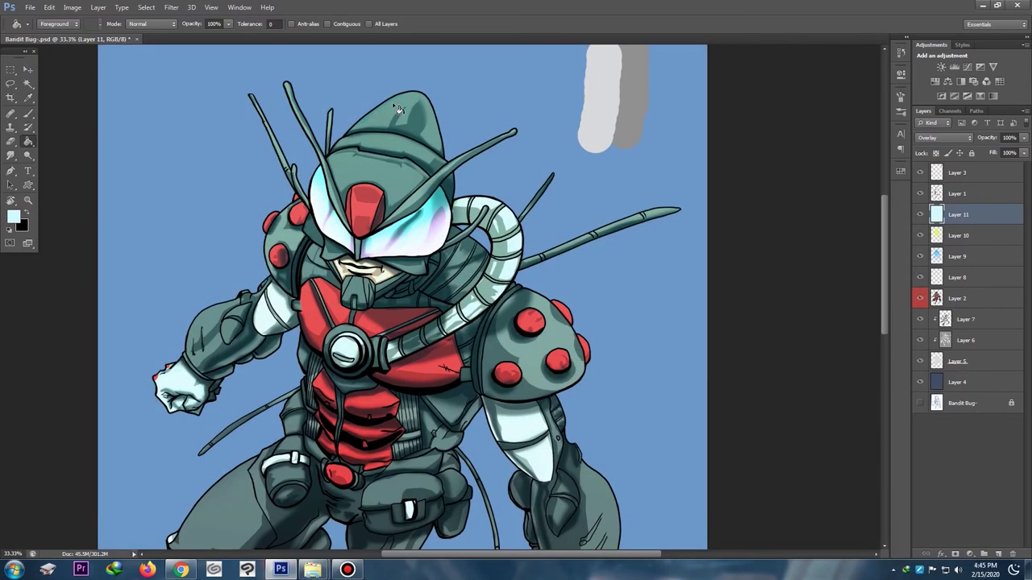
key(ctrl+z)
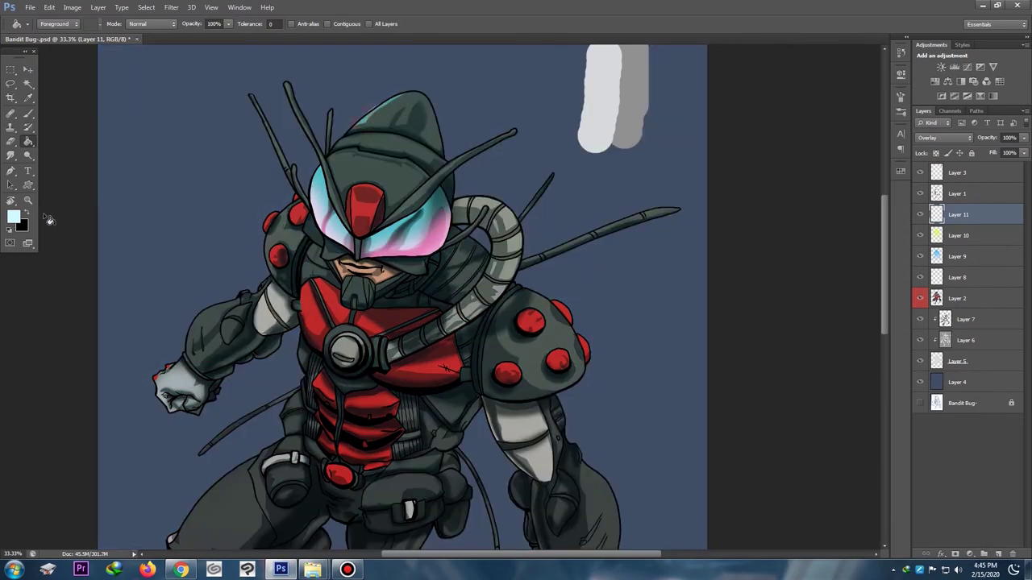
Step: Change Layer 11's blend mode to Hard Light and lower its opacity to 74%
key(ctrl+plus)
drag(397, 157, 353, 314)
click(935, 141)
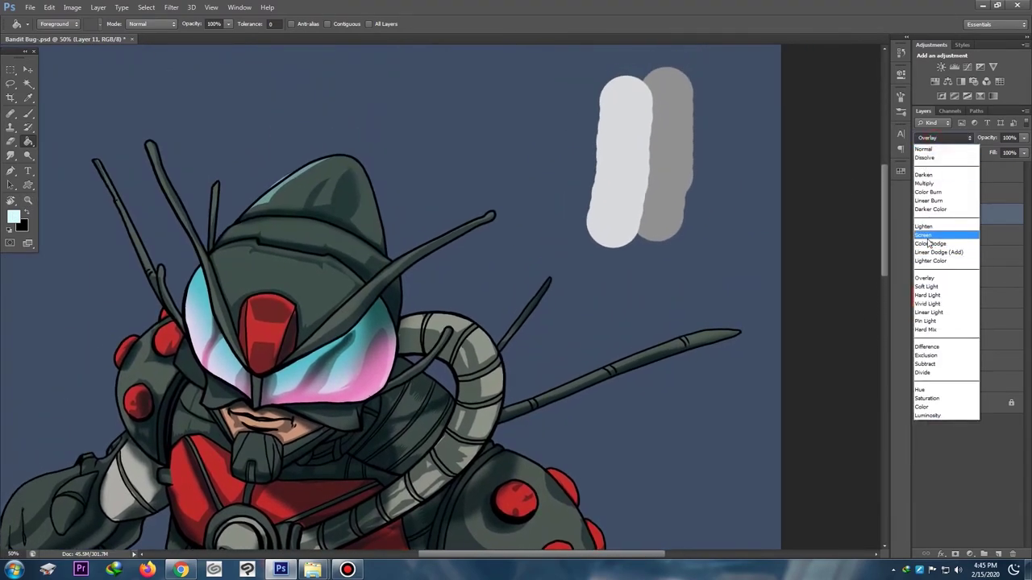
click(927, 235)
key(Down)
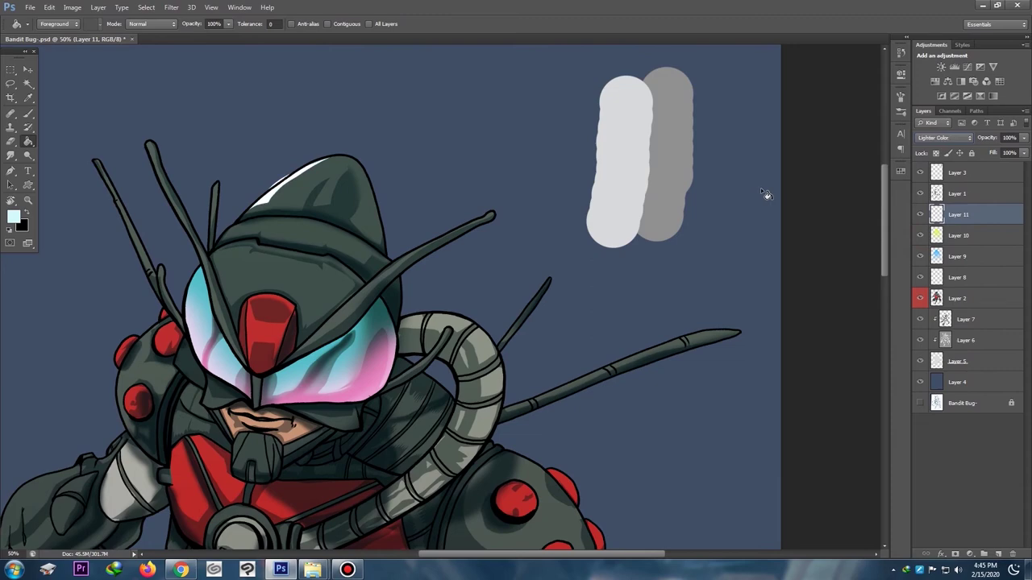
key(Down)
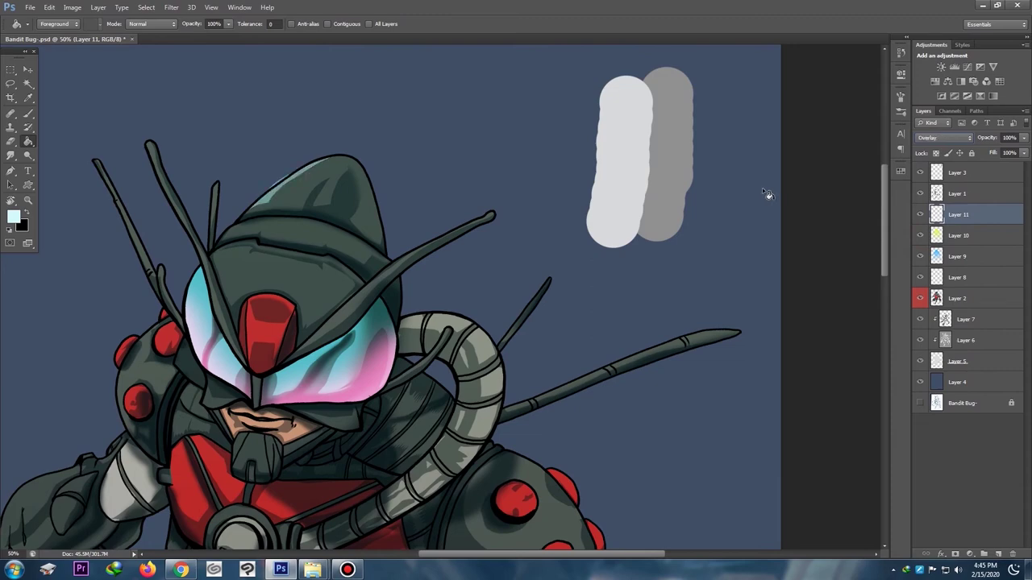
key(Down)
drag(982, 142, 961, 142)
Step: Lasso thin reflection shapes on the hood brim, the helmet's left edge and both eye lenses, fill them with pale cyan and deselect
key(ctrl+minus)
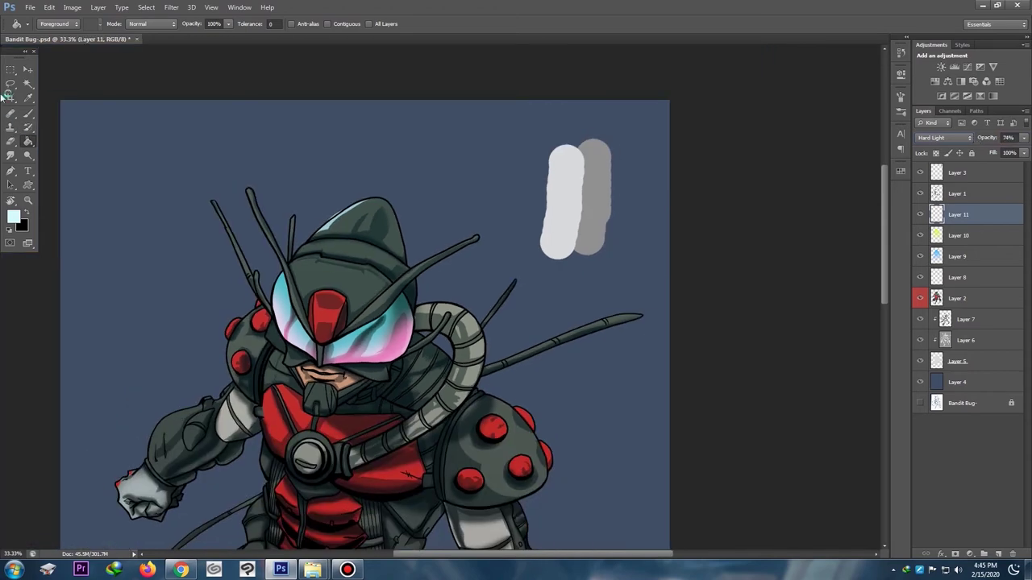
click(9, 84)
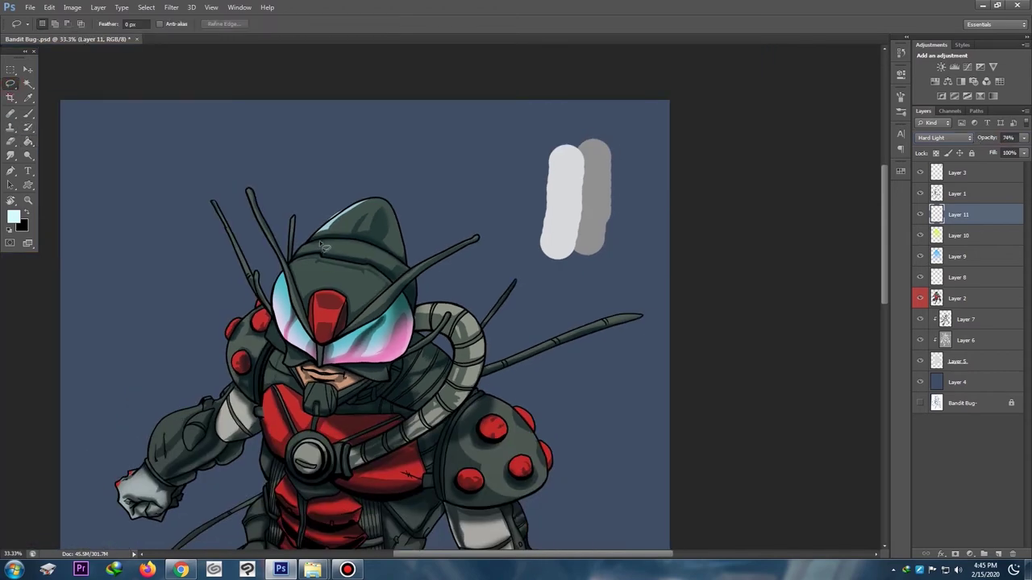
mouse_move(303, 256)
mouse_down()
mouse_move(318, 244)
mouse_move(292, 269)
mouse_up()
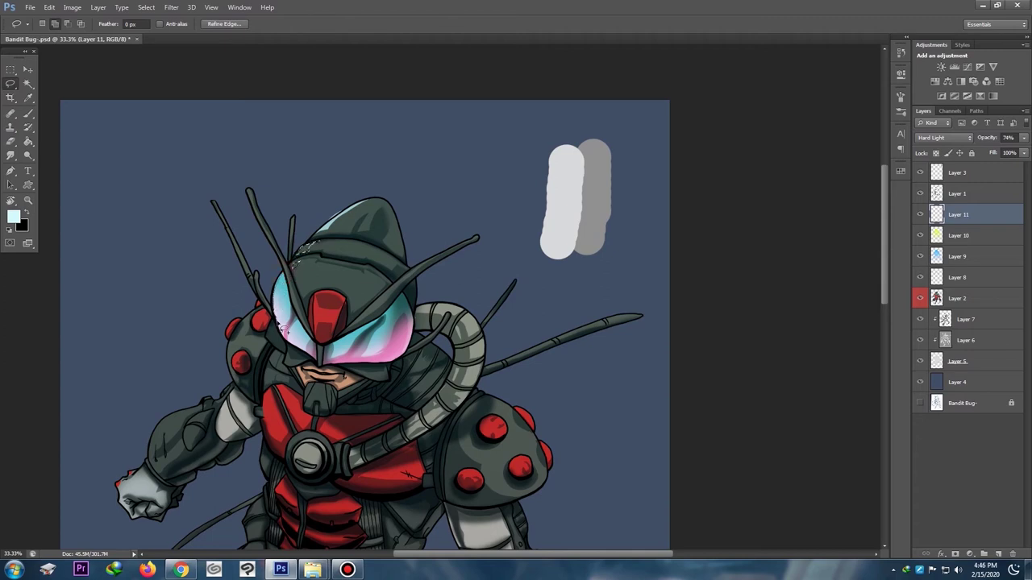
mouse_move(278, 324)
mouse_down()
mouse_move(280, 312)
mouse_move(291, 340)
mouse_move(296, 330)
mouse_move(341, 347)
mouse_up()
mouse_move(391, 325)
mouse_down()
mouse_move(377, 359)
mouse_move(418, 333)
mouse_move(393, 330)
mouse_up()
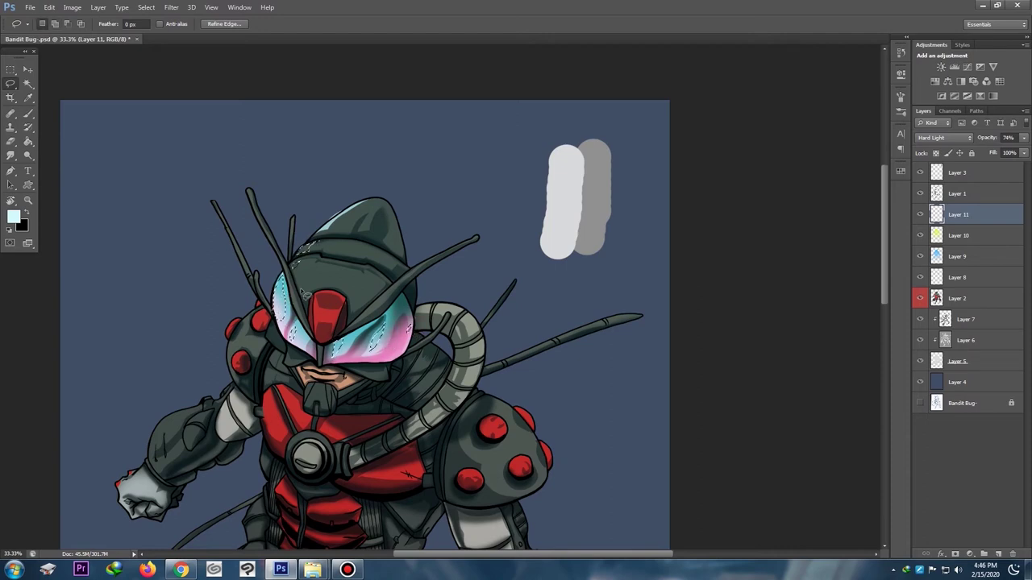
key(g)
click(295, 311)
key(ctrl+d)
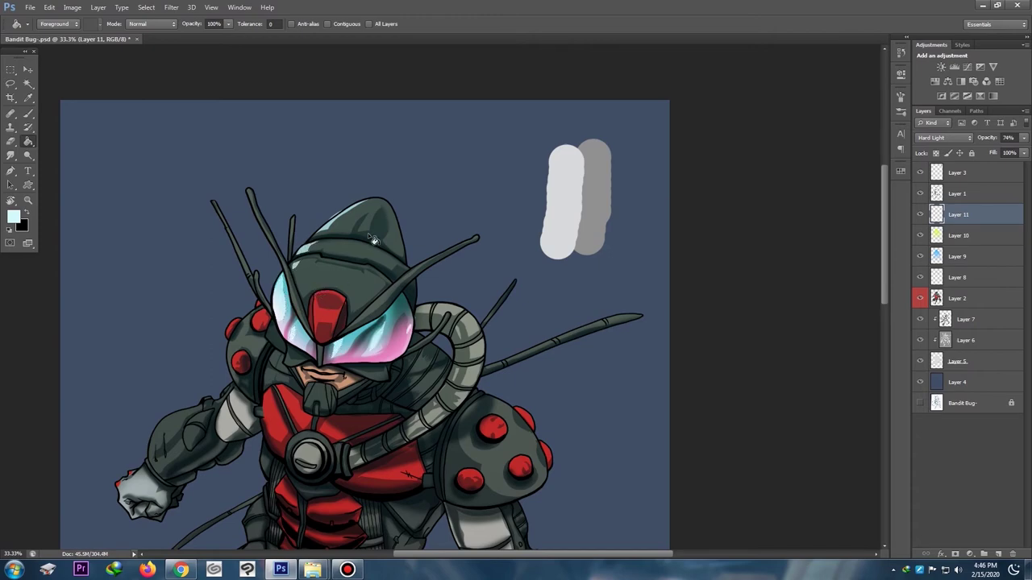
Step: Add pale cyan highlights to the smaller, left-hand shoulder pad by lassoing curved shapes between its red studs and filling them
key(ctrl+minus)
key(ctrl+minus)
key(ctrl+plus)
key(ctrl+plus)
key(ctrl+plus)
drag(467, 120, 524, 335)
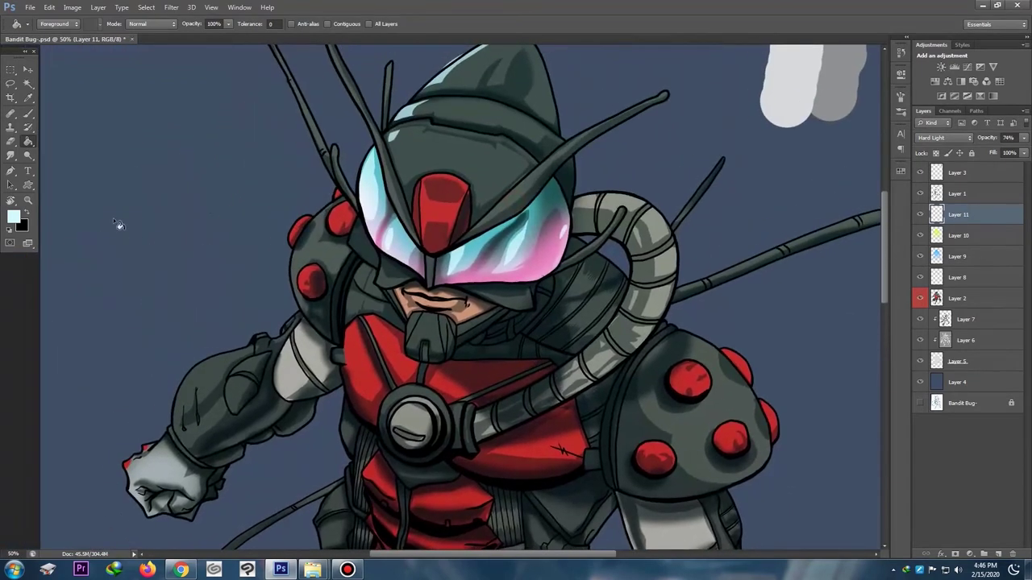
click(10, 84)
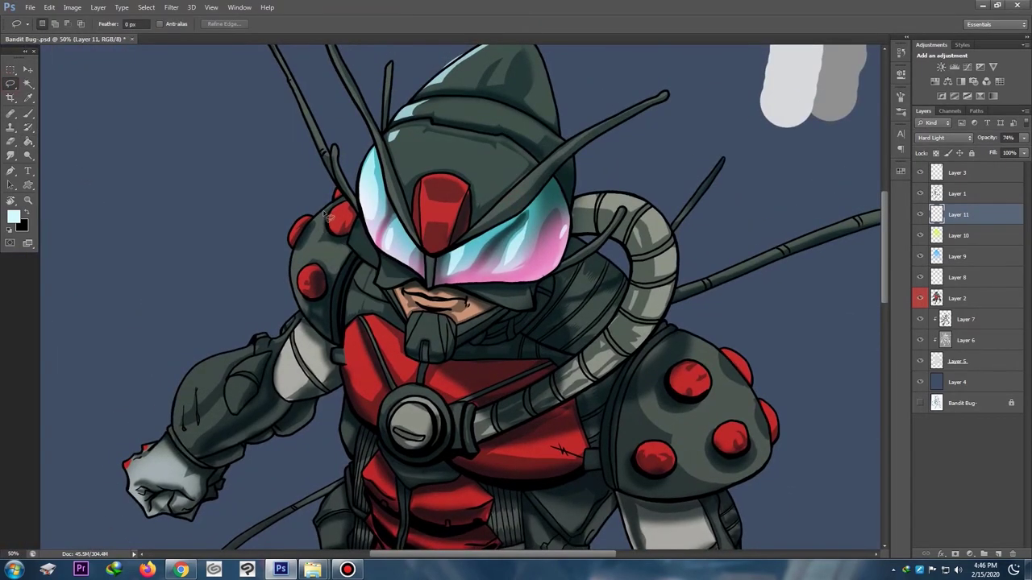
drag(320, 218, 328, 207)
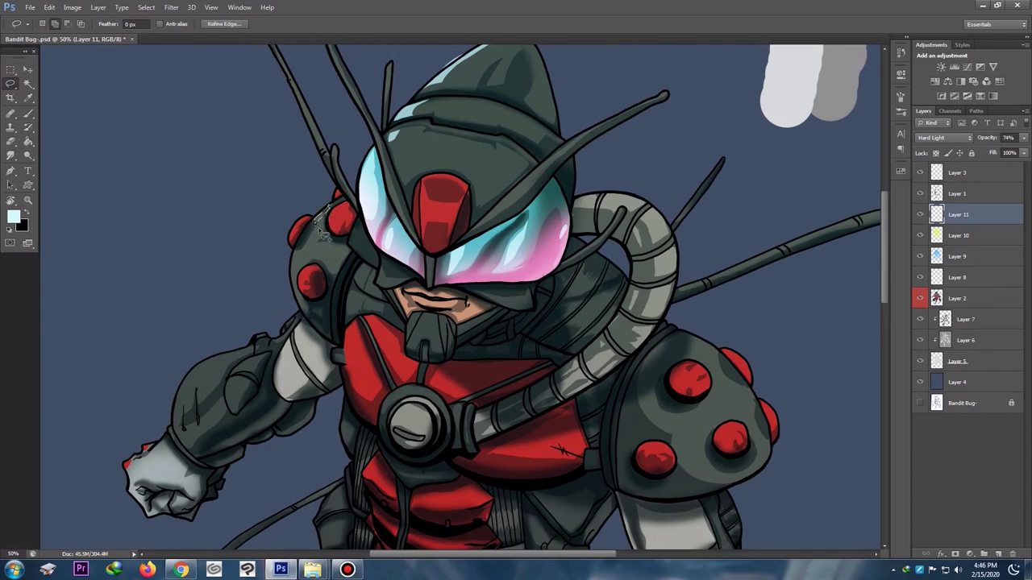
mouse_move(338, 248)
mouse_down()
mouse_move(293, 265)
mouse_move(294, 285)
mouse_move(292, 268)
mouse_move(338, 245)
mouse_up()
key(g)
click(327, 251)
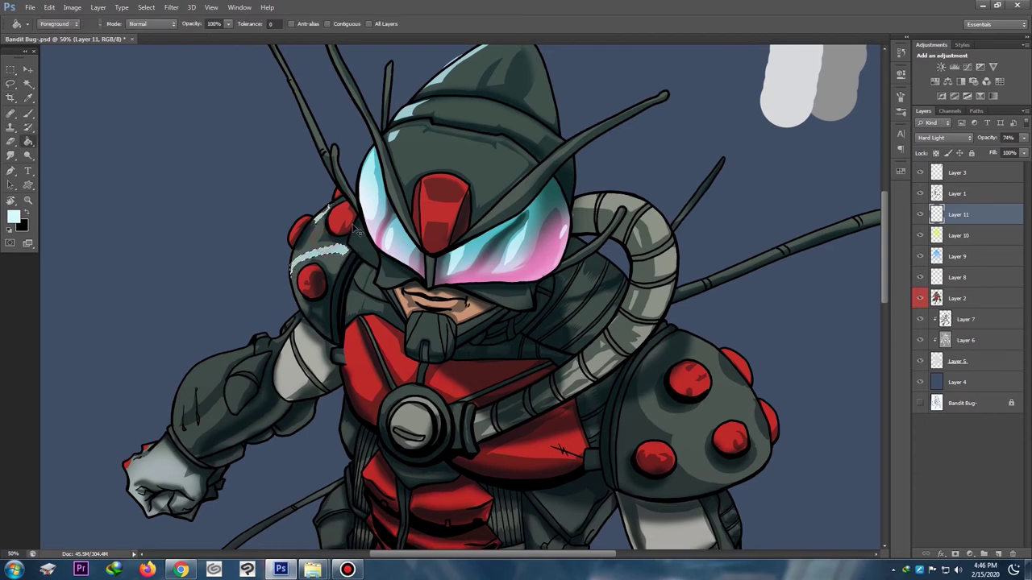
scroll(410, 190, down, 3)
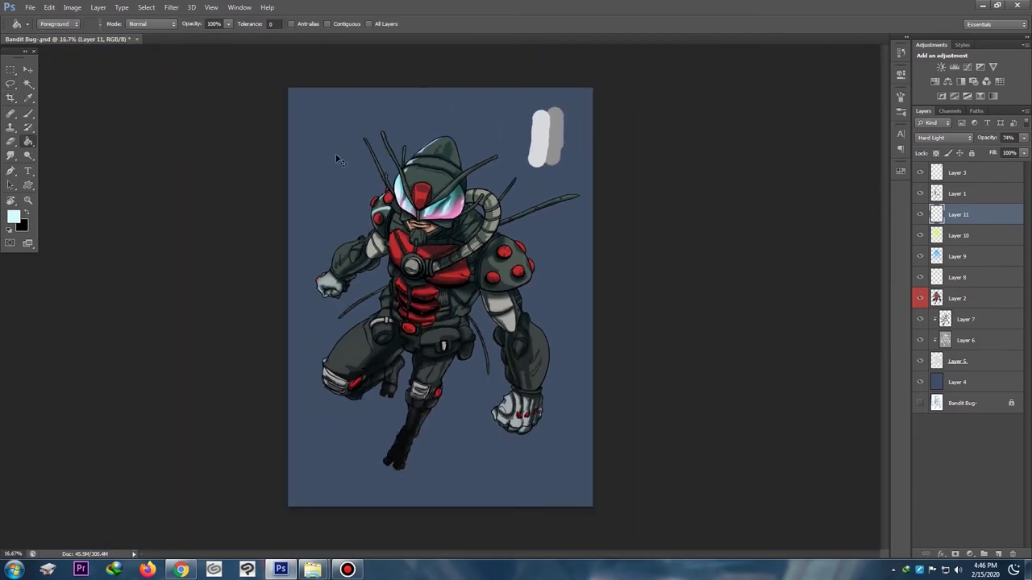
scroll(337, 159, up, 3)
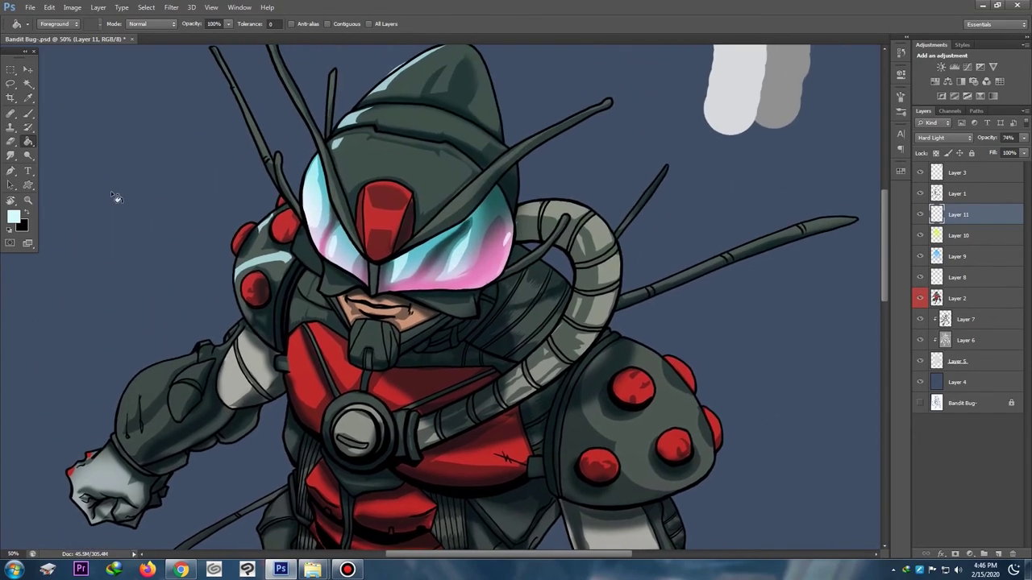
Step: Lasso a narrow strip along the left edge of the helmet's red forehead gem and fill it with pale cyan
key(l)
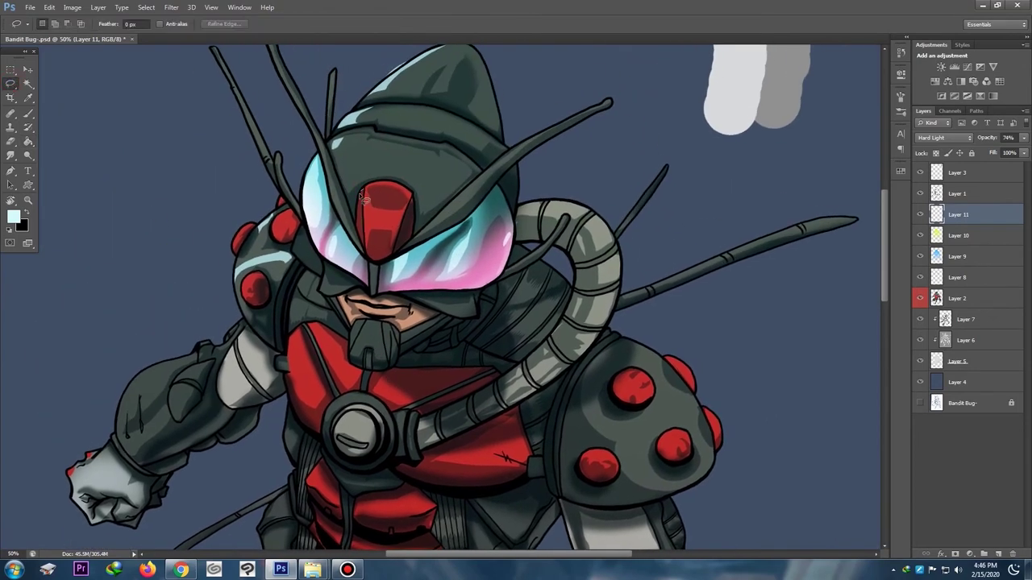
drag(365, 239, 373, 191)
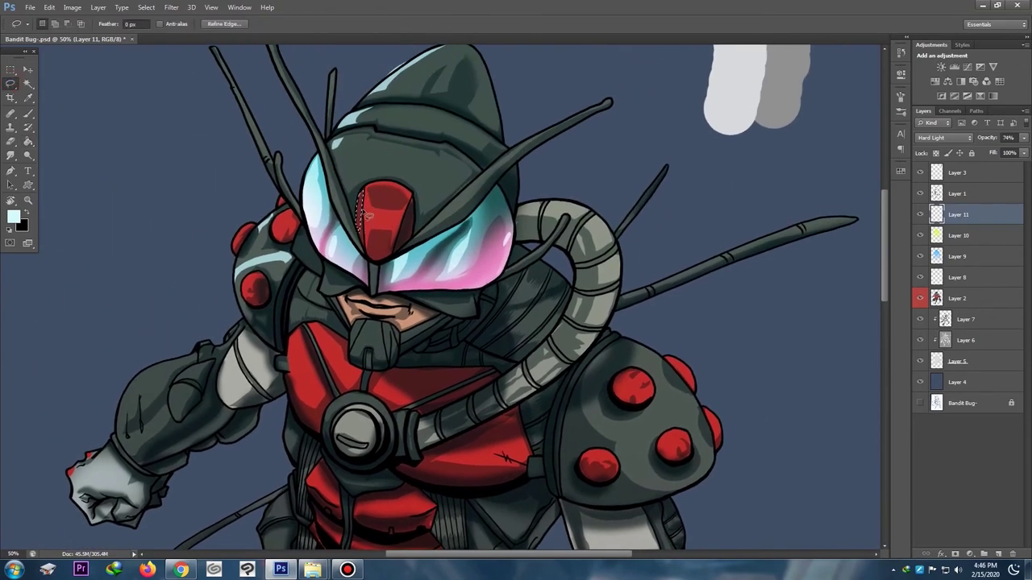
key(g)
scroll(433, 169, down, 3)
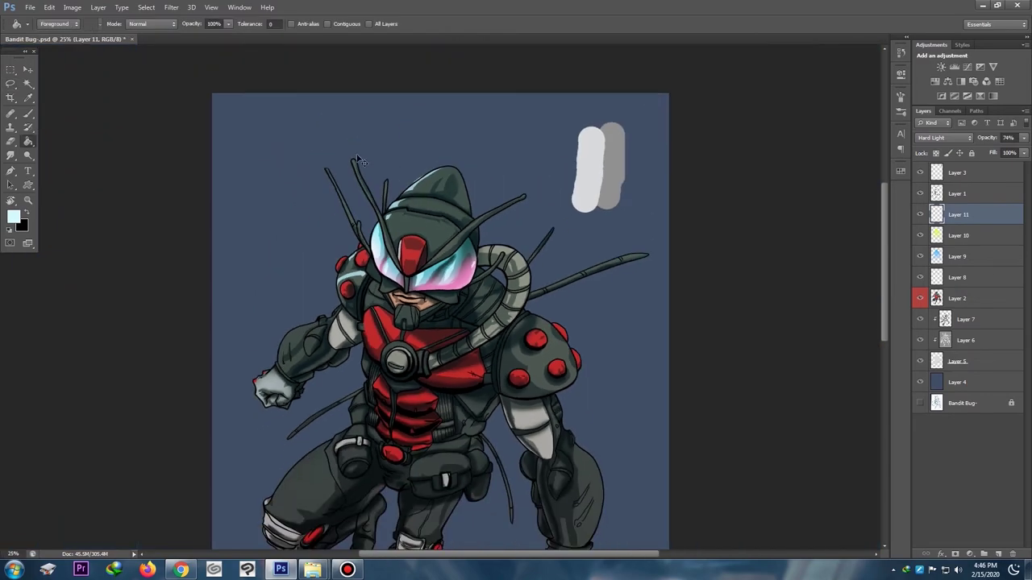
scroll(110, 129, up, 3)
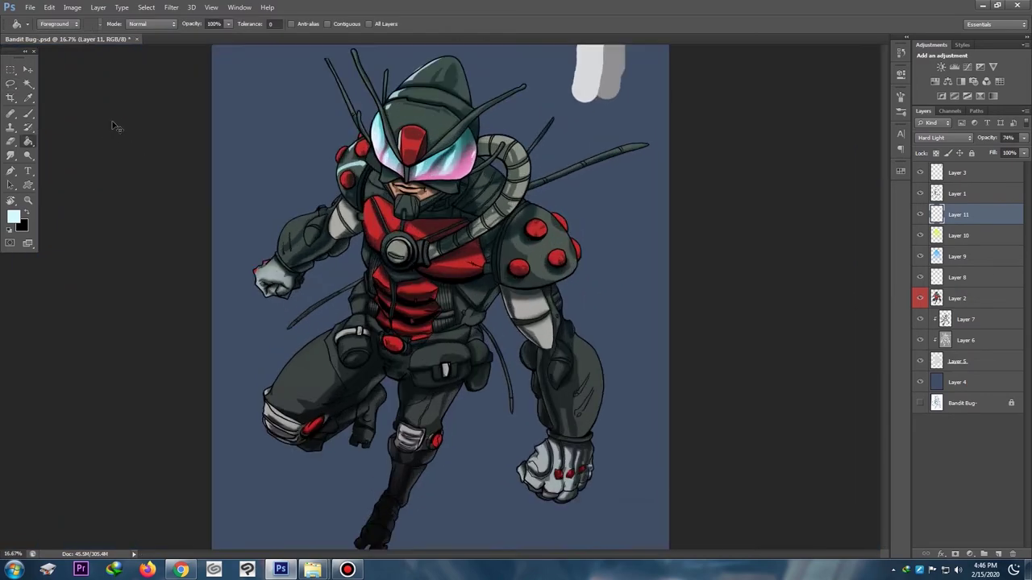
Step: Lasso highlight shapes on the left-hand upper arm and along the forearm's outer edge, and fill them with pale cyan
key(l)
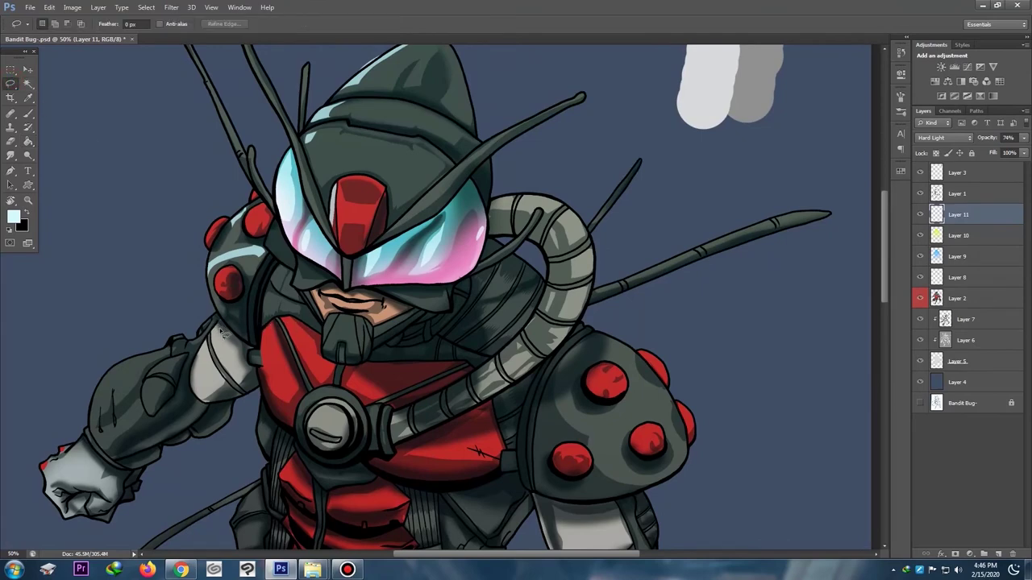
mouse_move(214, 349)
mouse_down()
mouse_move(203, 350)
mouse_move(206, 325)
mouse_move(203, 335)
mouse_up()
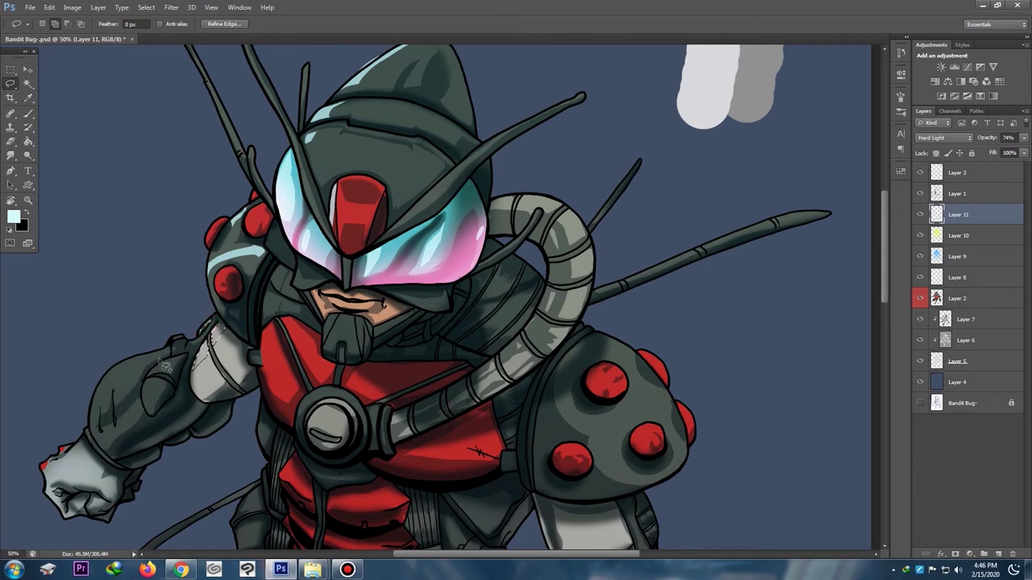
mouse_move(102, 385)
mouse_down()
mouse_move(87, 434)
mouse_move(95, 444)
mouse_move(95, 420)
mouse_move(123, 385)
mouse_move(184, 356)
mouse_move(150, 381)
mouse_move(145, 417)
mouse_move(157, 375)
mouse_up()
key(g)
click(149, 372)
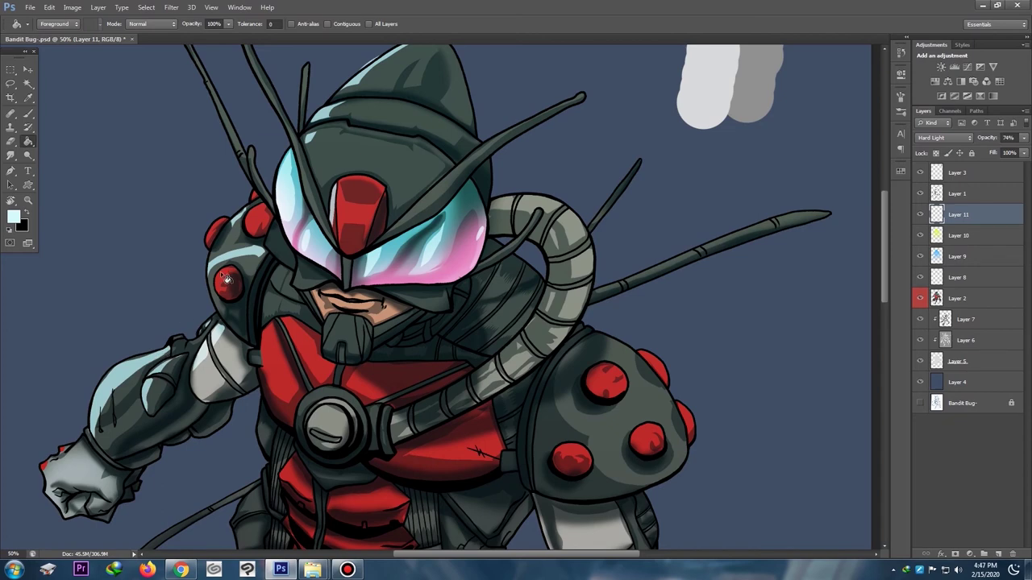
scroll(226, 278, down, 3)
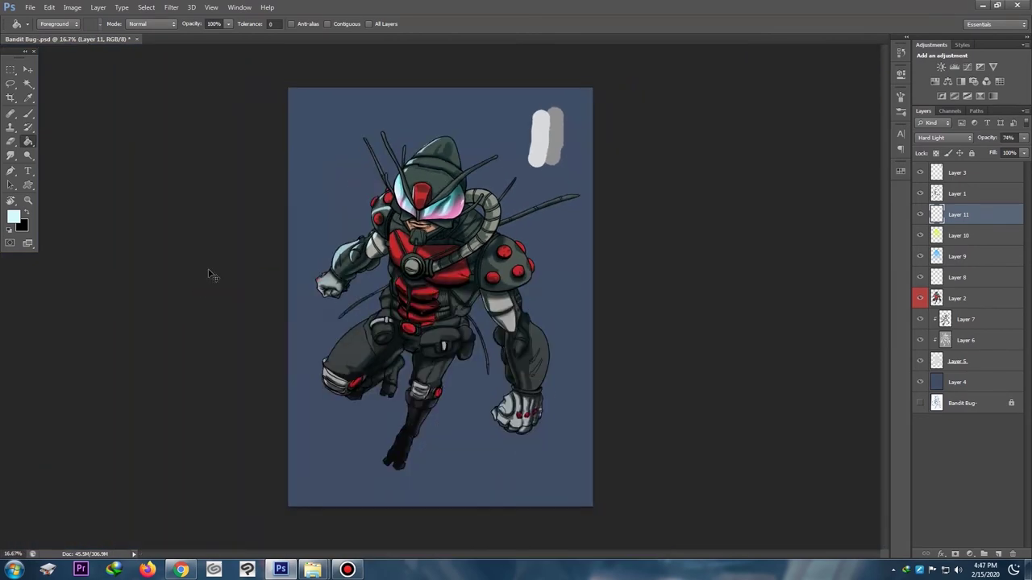
scroll(209, 275, up, 2)
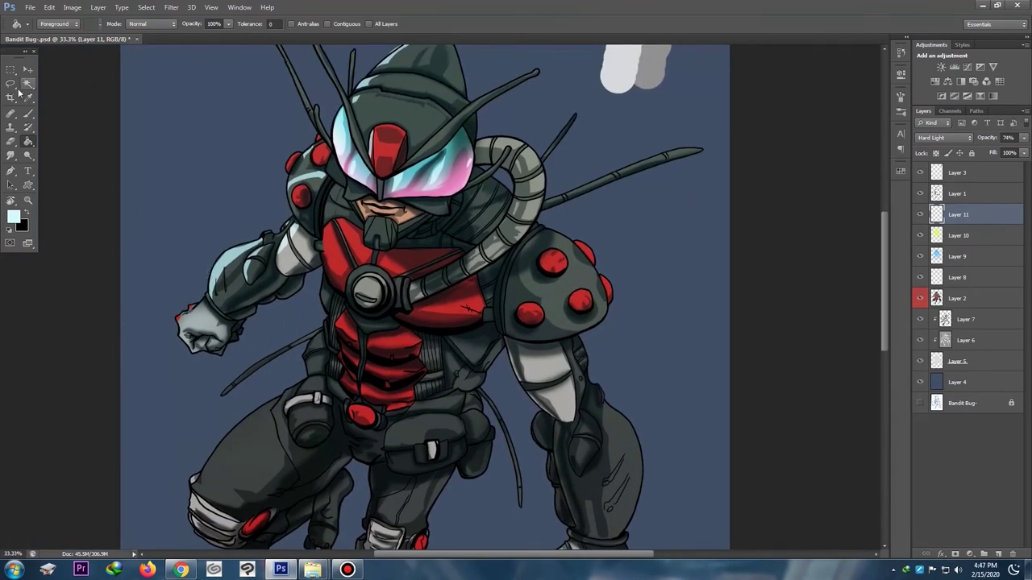
Step: Lasso highlights on the red chest plate's upper left corner and the hose's upper outer curve, and fill them with pale cyan
click(10, 83)
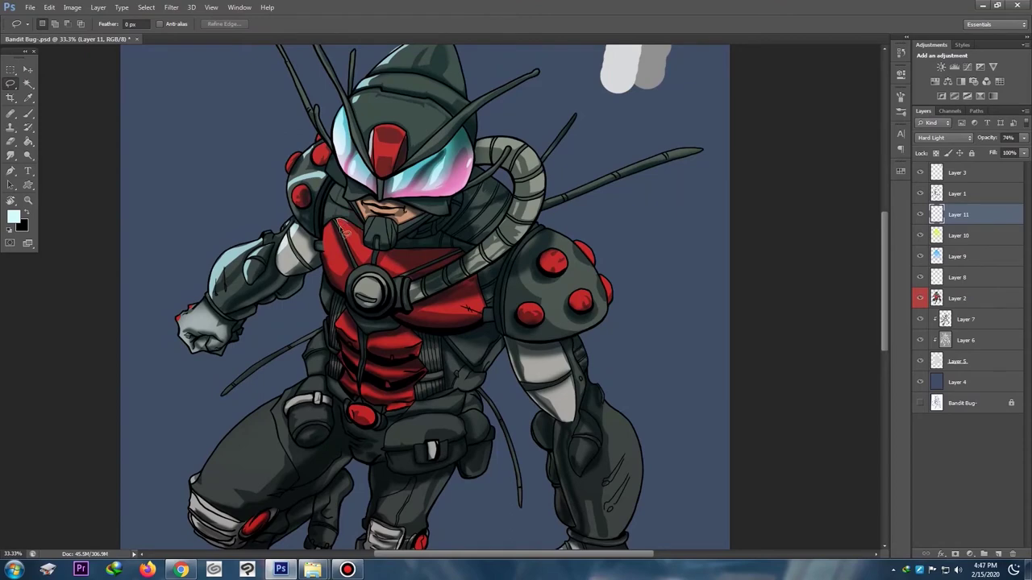
drag(342, 232, 332, 233)
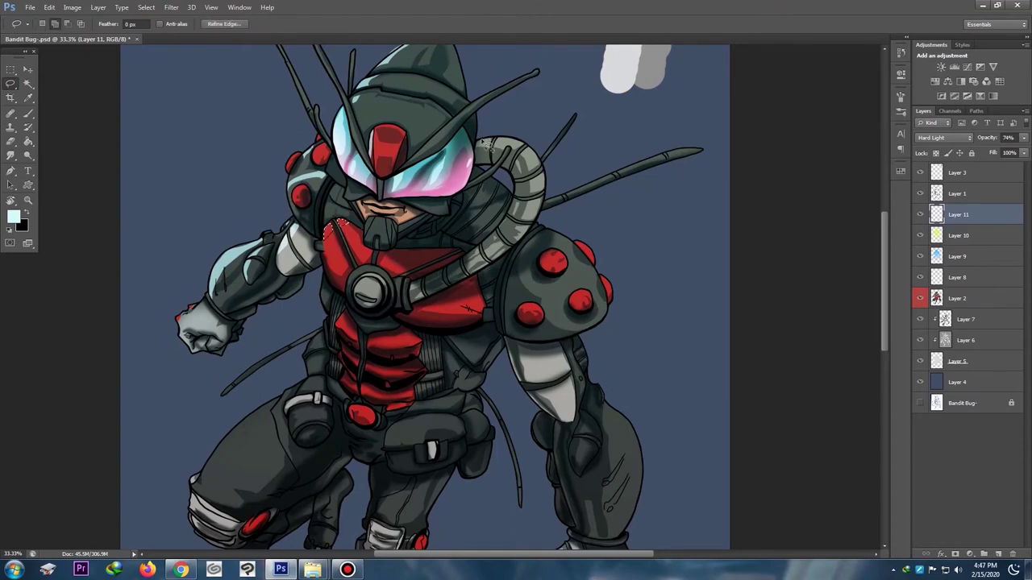
mouse_move(506, 142)
mouse_down()
mouse_move(500, 134)
mouse_move(535, 160)
mouse_move(546, 196)
mouse_move(541, 185)
mouse_up()
key(g)
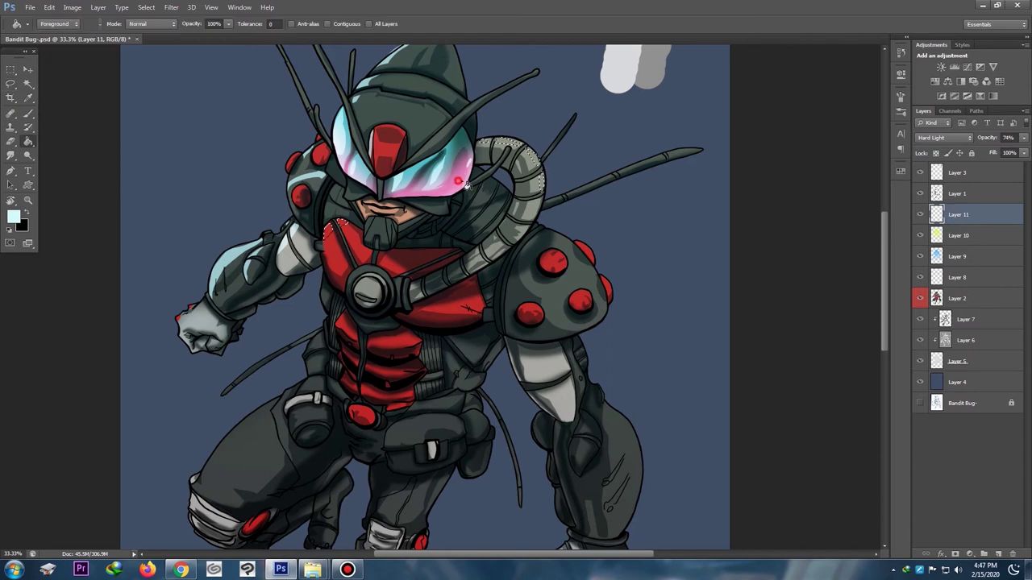
key(ctrl+minus)
key(ctrl+minus)
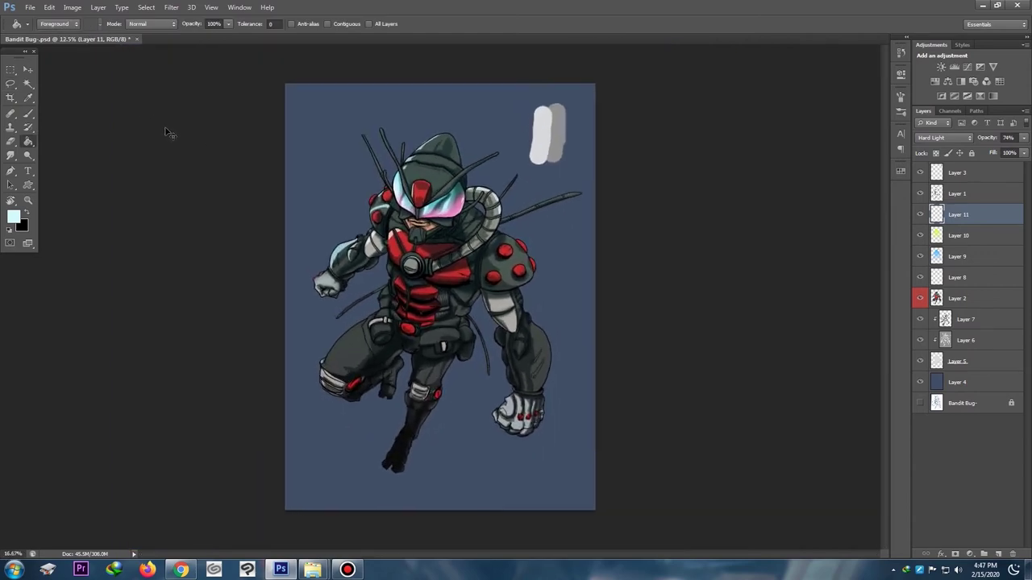
Step: Lasso a thin highlight along the outer edge of the hose's lower section above the large shoulder, fill it with pale cyan and deselect
key(ctrl+plus)
key(l)
key(ctrl+plus)
key(ctrl+plus)
drag(579, 169, 496, 270)
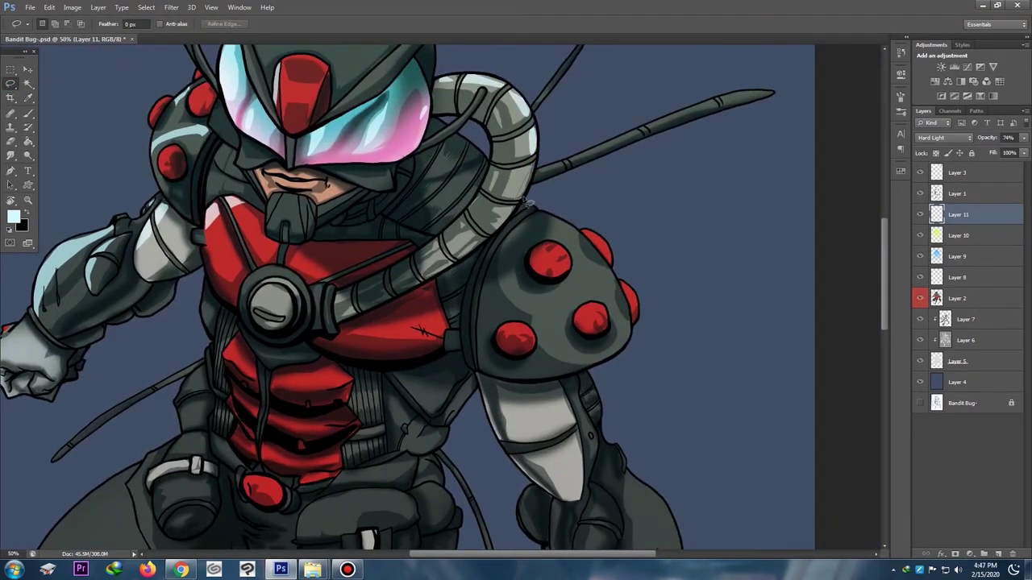
mouse_move(528, 202)
mouse_down()
mouse_move(476, 253)
mouse_move(447, 259)
mouse_move(463, 269)
mouse_move(483, 241)
mouse_up()
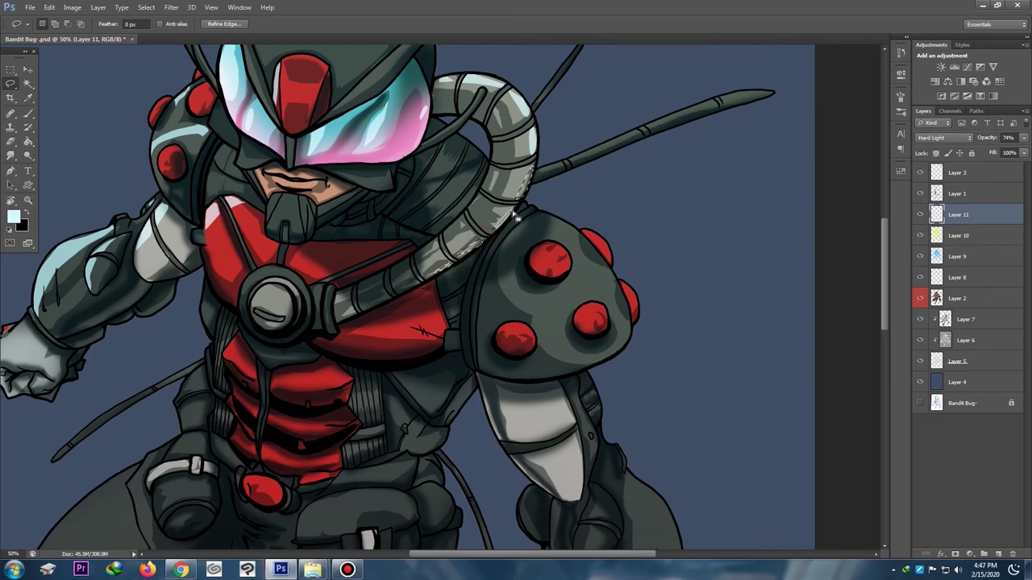
key(g)
click(499, 223)
key(ctrl+d)
key(ctrl+minus)
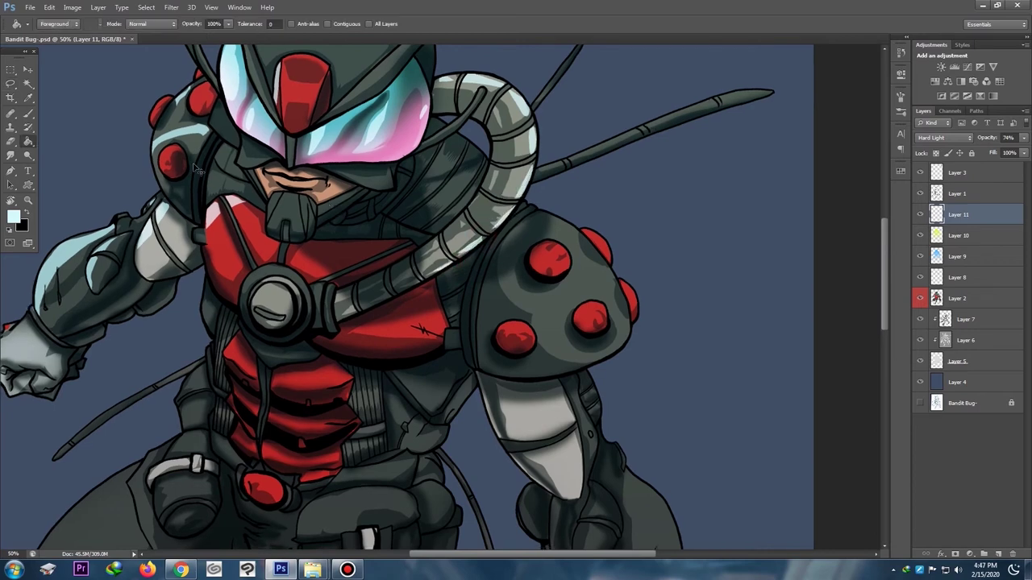
Step: Lasso a narrow highlight along the torso's left edge beside the red chest plate, fill it with pale cyan and deselect
key(ctrl+minus)
key(ctrl+minus)
key(ctrl+minus)
key(ctrl+plus)
key(ctrl+plus)
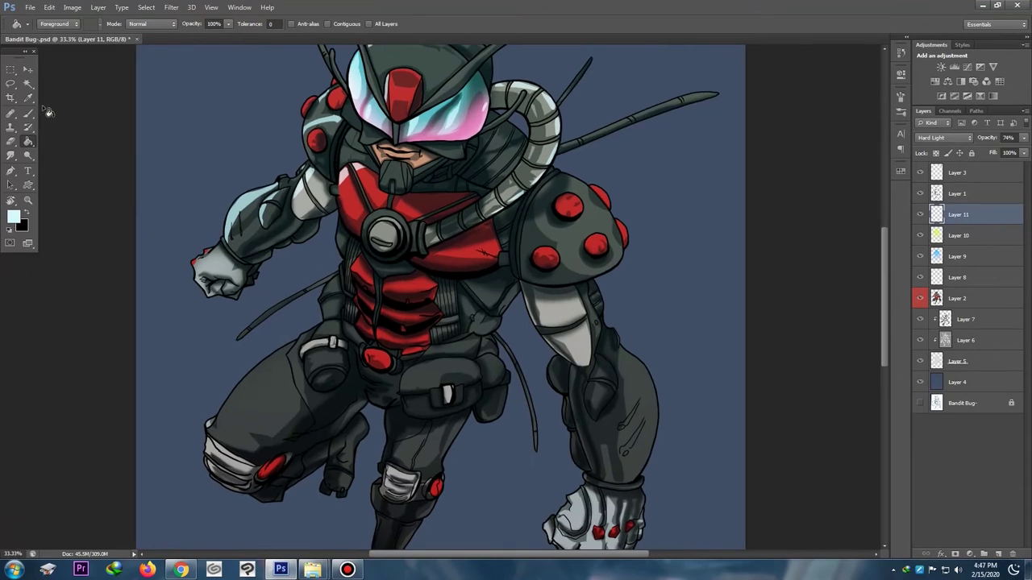
key(l)
key(ctrl+plus)
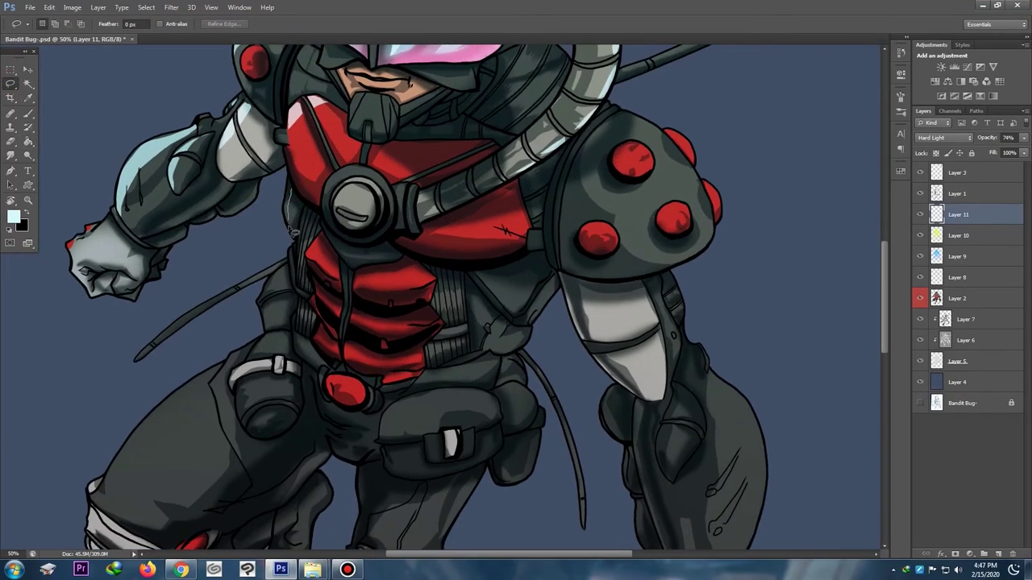
drag(288, 212, 288, 210)
key(g)
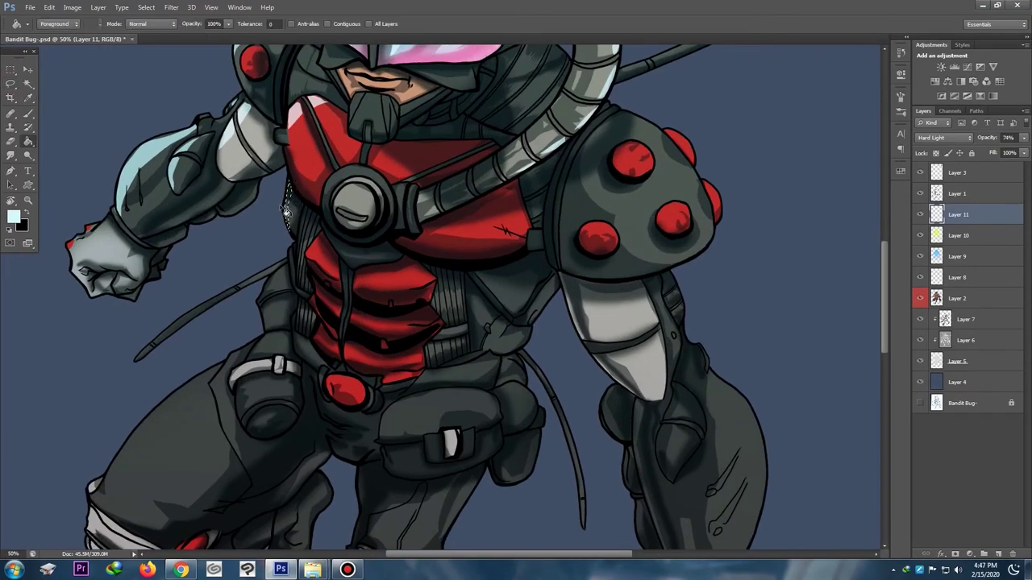
click(292, 212)
key(ctrl+d)
Step: Lasso highlights along the left waist edge and the torso's right side below the large shoulder, and fill them with pale cyan
key(l)
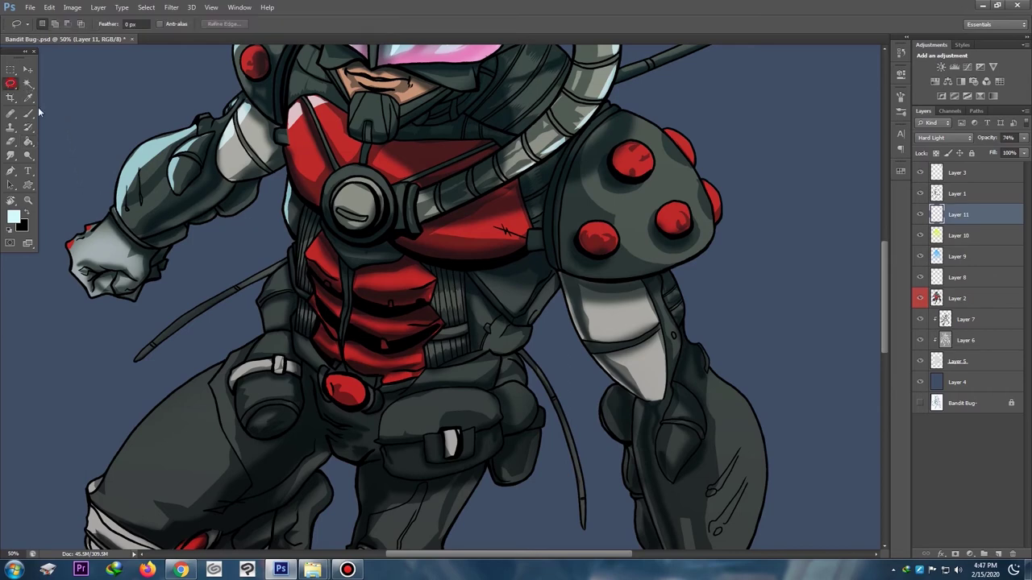
mouse_move(291, 251)
mouse_down()
mouse_move(293, 272)
mouse_move(289, 252)
mouse_up()
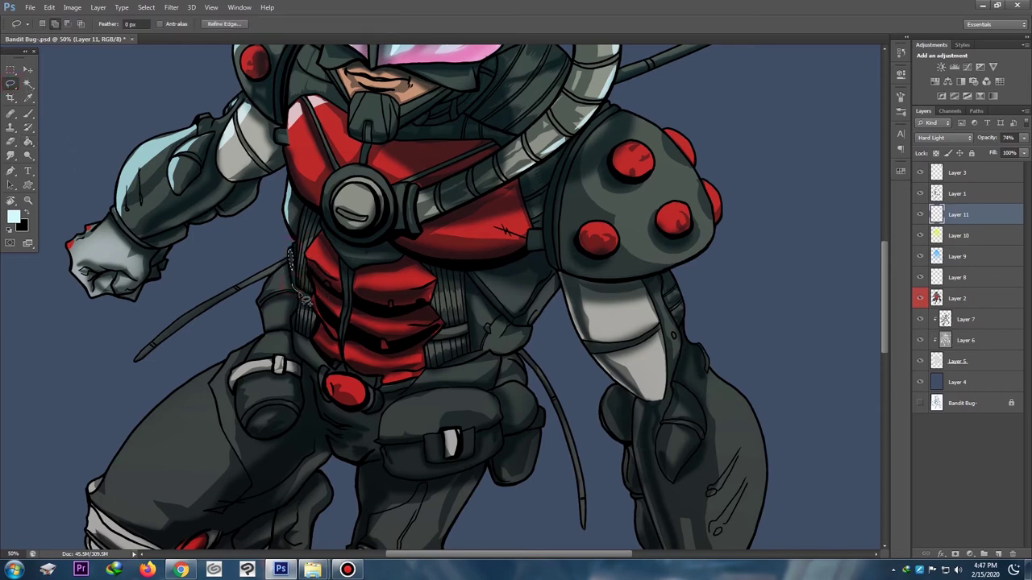
mouse_move(547, 297)
mouse_down()
mouse_move(529, 325)
mouse_move(551, 299)
mouse_move(512, 354)
mouse_up()
key(g)
click(554, 305)
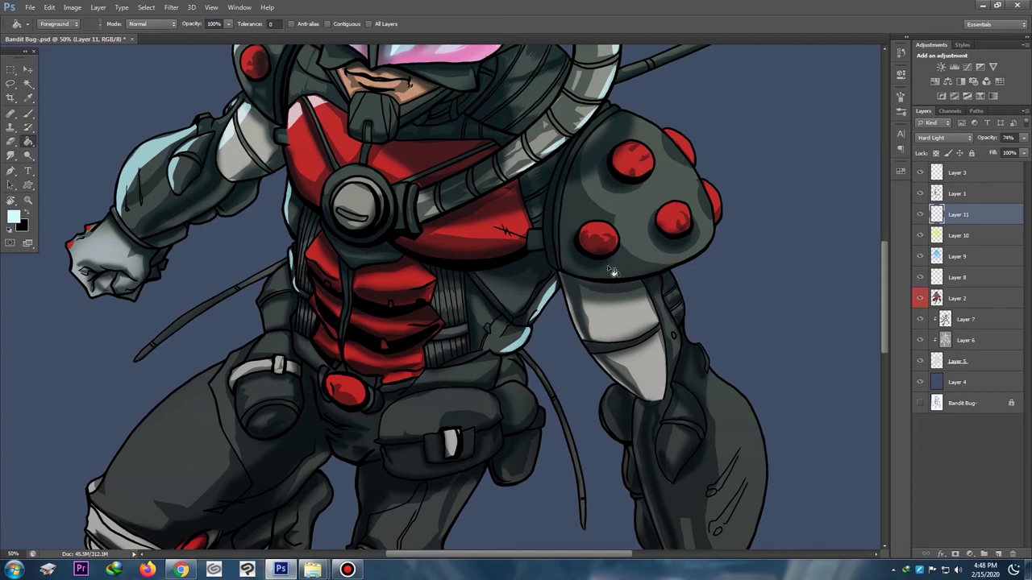
Step: Lasso a long highlight along the upper outer edge of the bent leg's thigh and fill it with pale cyan
key(ctrl+minus)
key(ctrl+minus)
key(ctrl+minus)
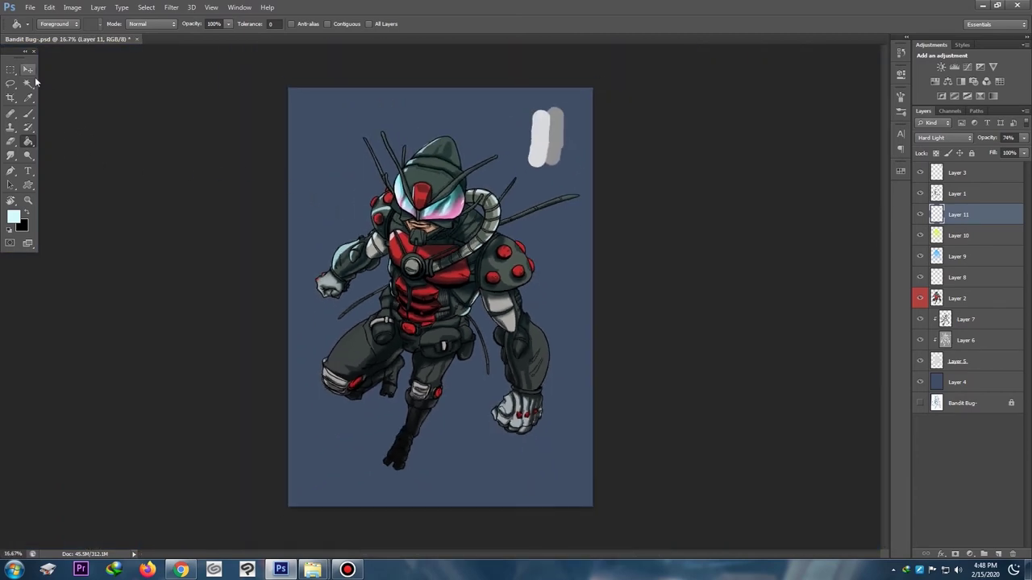
key(l)
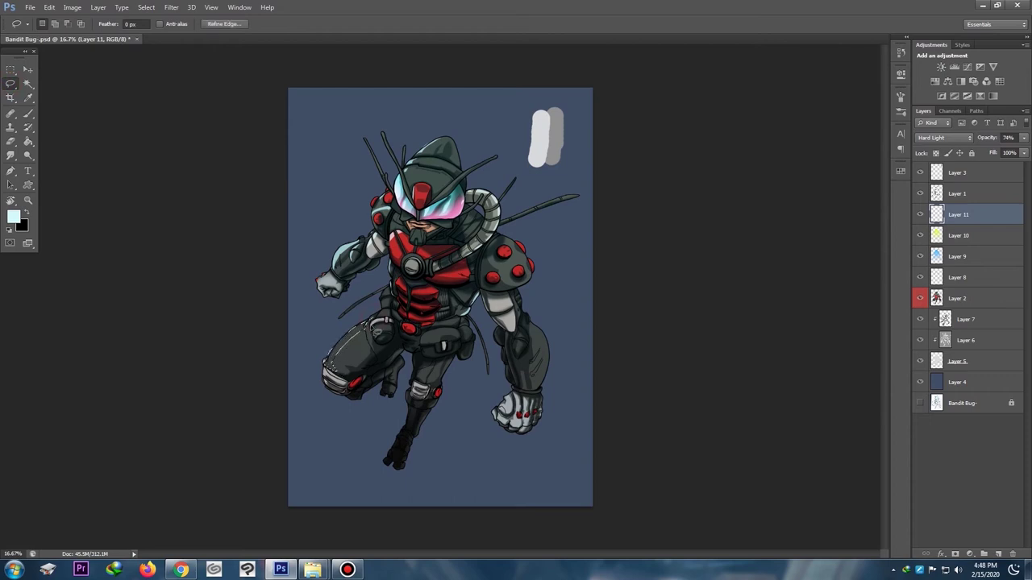
key(g)
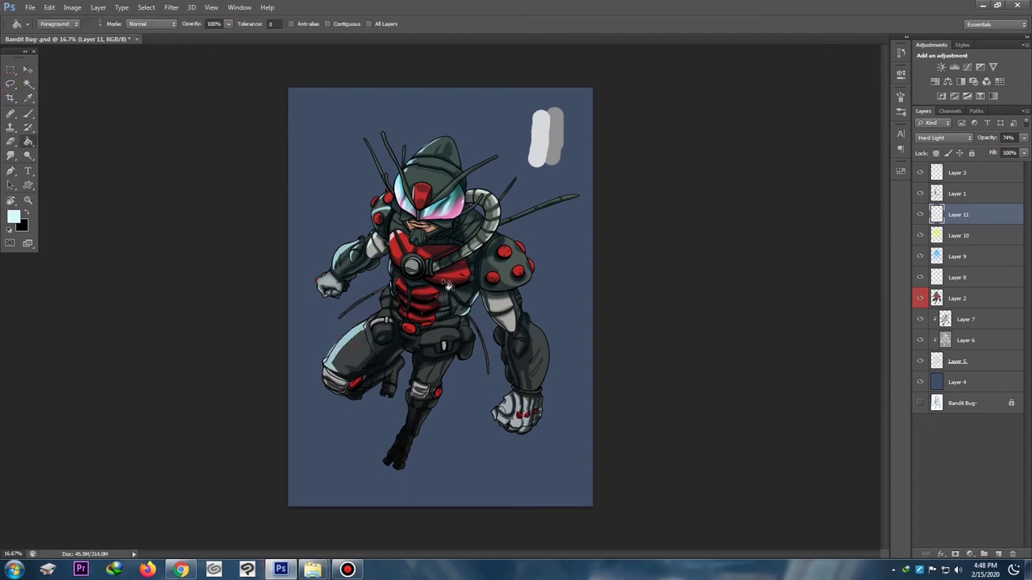
Step: Lasso a thin highlight on the straight leg's outer thigh edge below the belt pouch and fill it with pale cyan
key(ctrl+plus)
key(l)
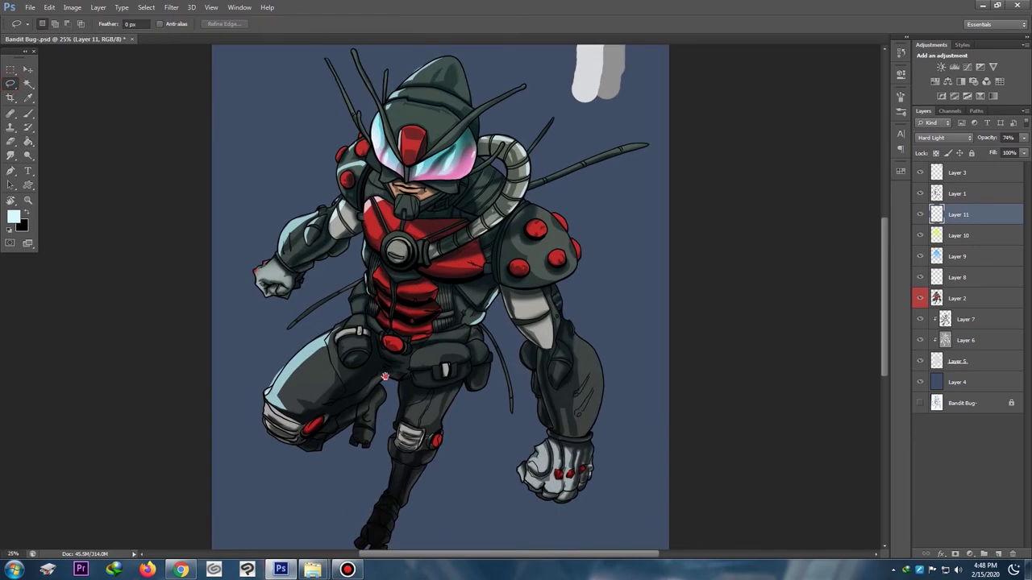
scroll(384, 376, down, 3)
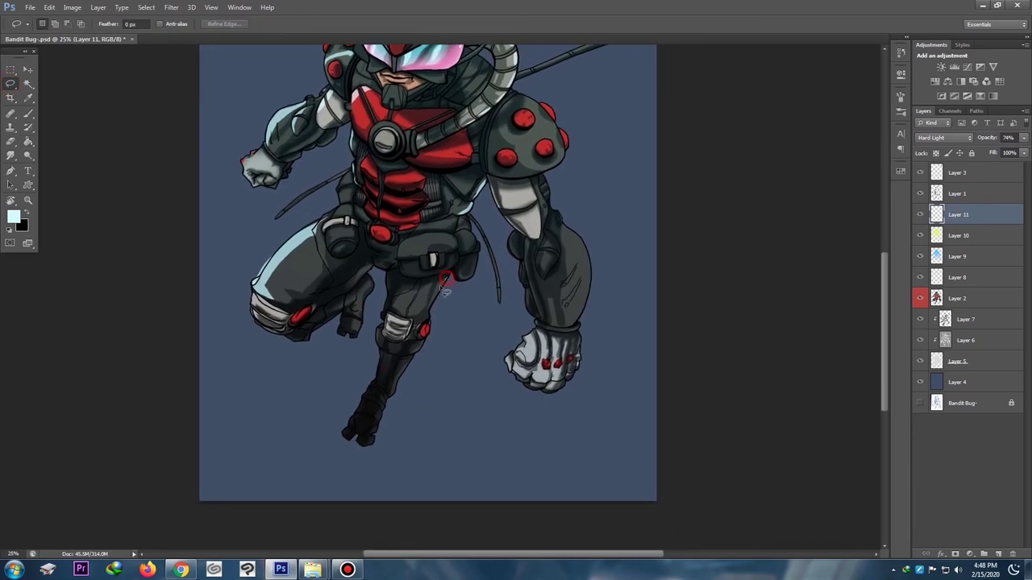
key(g)
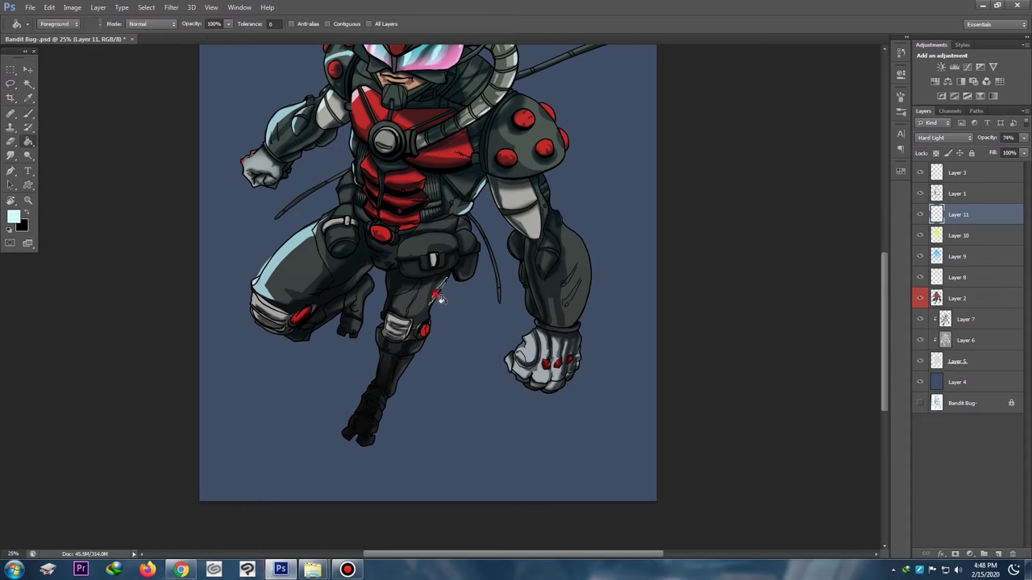
drag(340, 240, 254, 313)
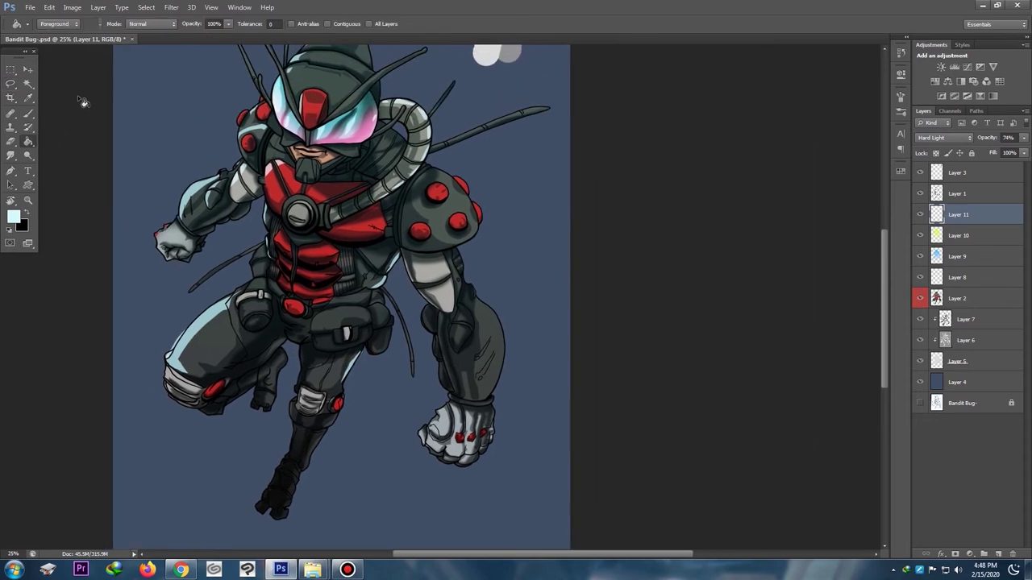
Step: Lasso a curved highlight along the large shoulder pad's upper outer edge and fill it with pale cyan
key(l)
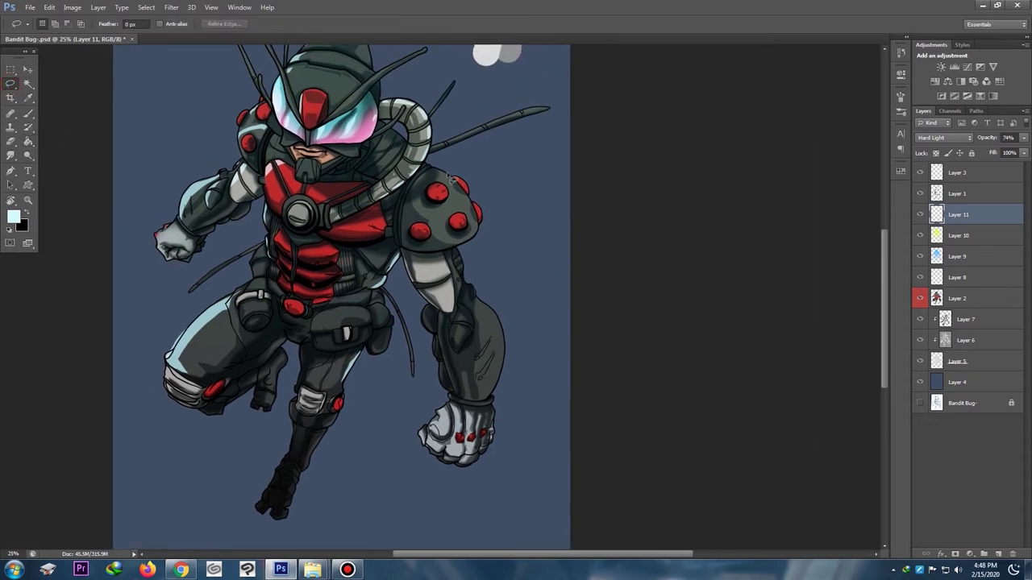
mouse_move(441, 174)
mouse_down()
mouse_move(470, 207)
mouse_move(486, 202)
mouse_up()
key(g)
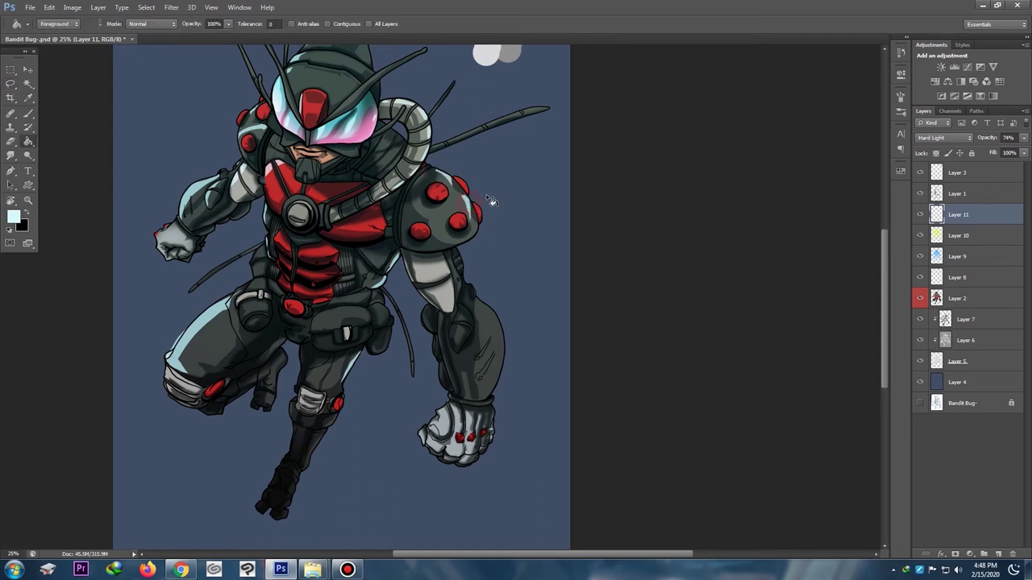
key(e)
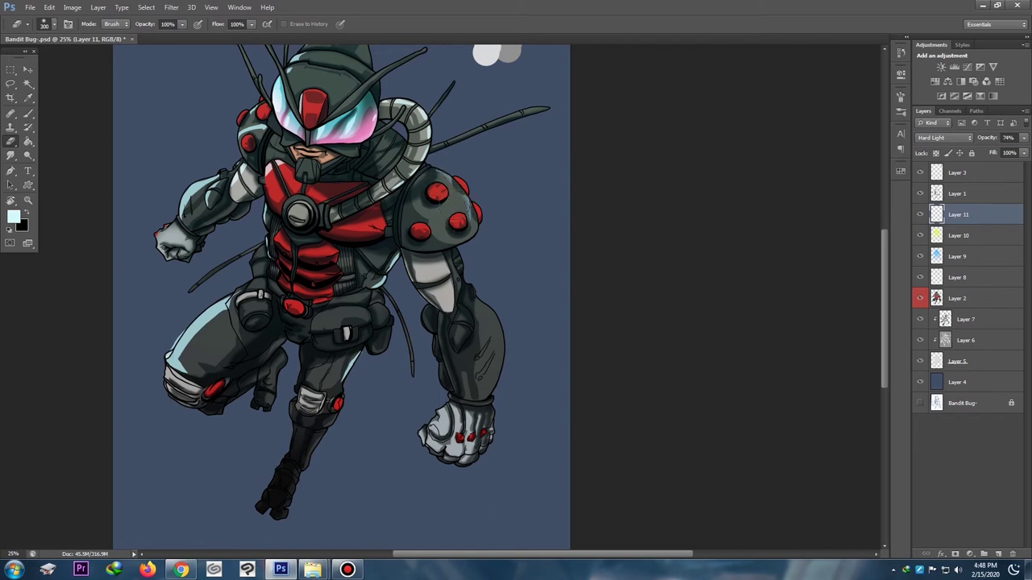
Step: Set Layer 11's opacity to 98%, load Layer 5's outline as a selection, and deselect
key(ctrl+minus)
key(ctrl+minus)
key(ctrl+plus)
key(ctrl+minus)
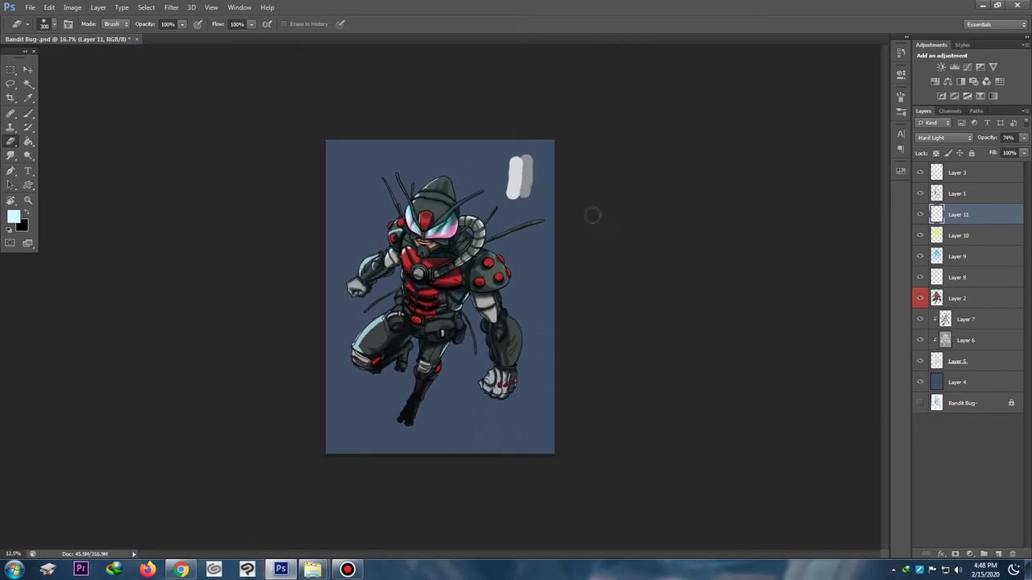
drag(981, 141, 993, 144)
ctrl+click(936, 365)
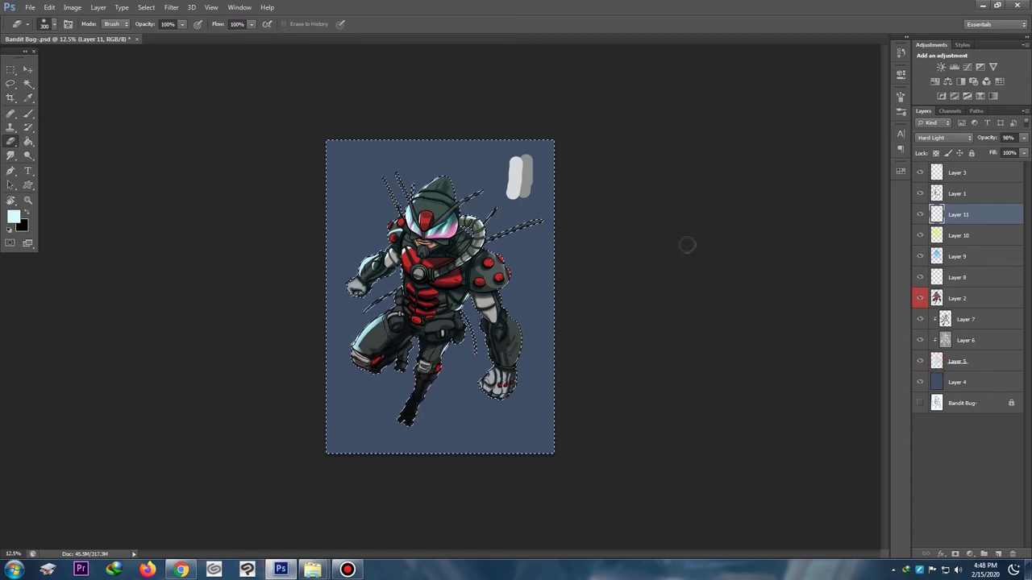
key(ctrl+d)
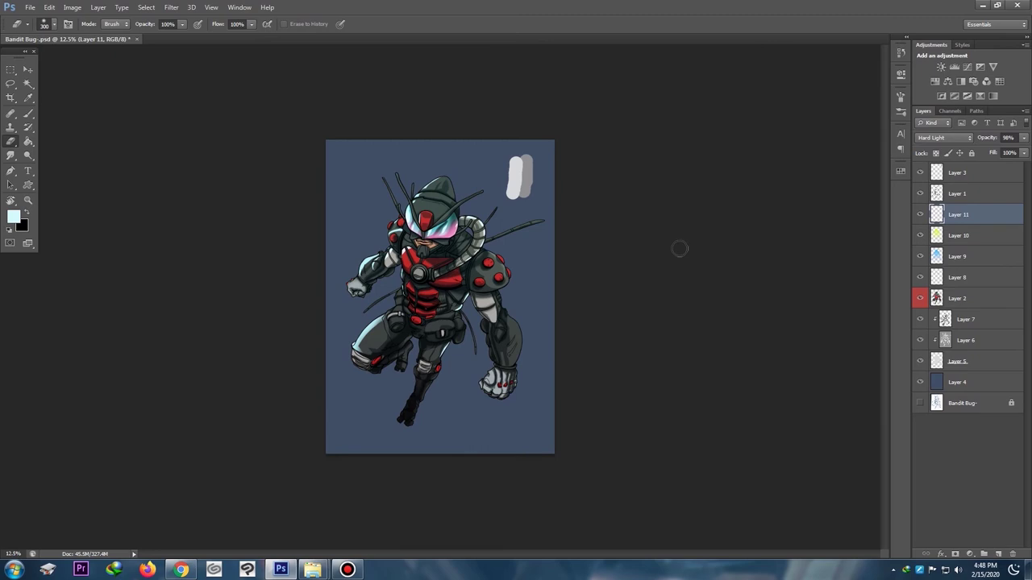
Step: Examine the strengthened highlights across the whole figure from several viewing distances
key(ctrl+minus)
key(ctrl+plus)
key(ctrl+plus)
key(ctrl+plus)
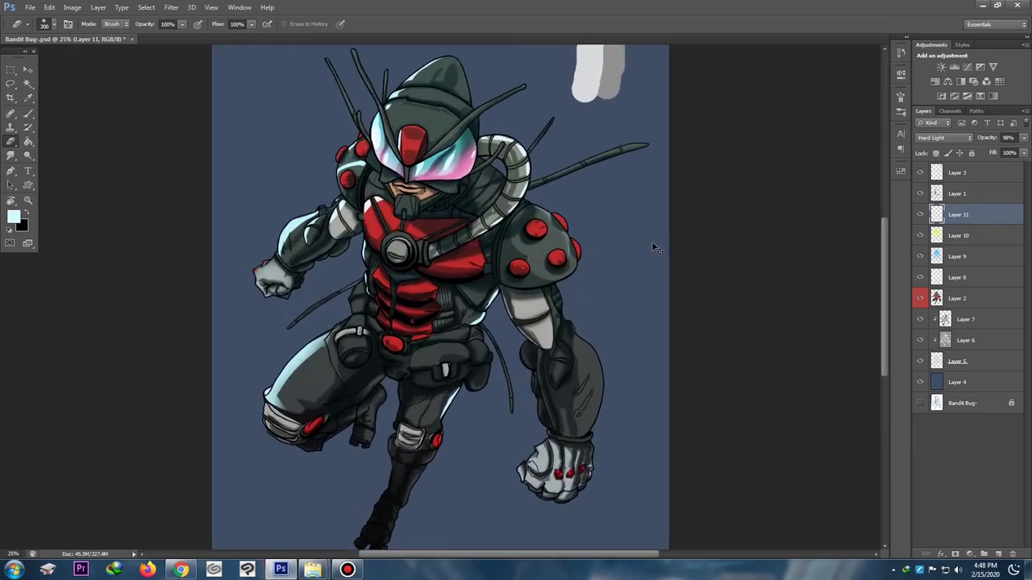
key(ctrl+minus)
key(ctrl+minus)
key(ctrl+plus)
key(ctrl+plus)
drag(434, 213, 387, 331)
key(ctrl+minus)
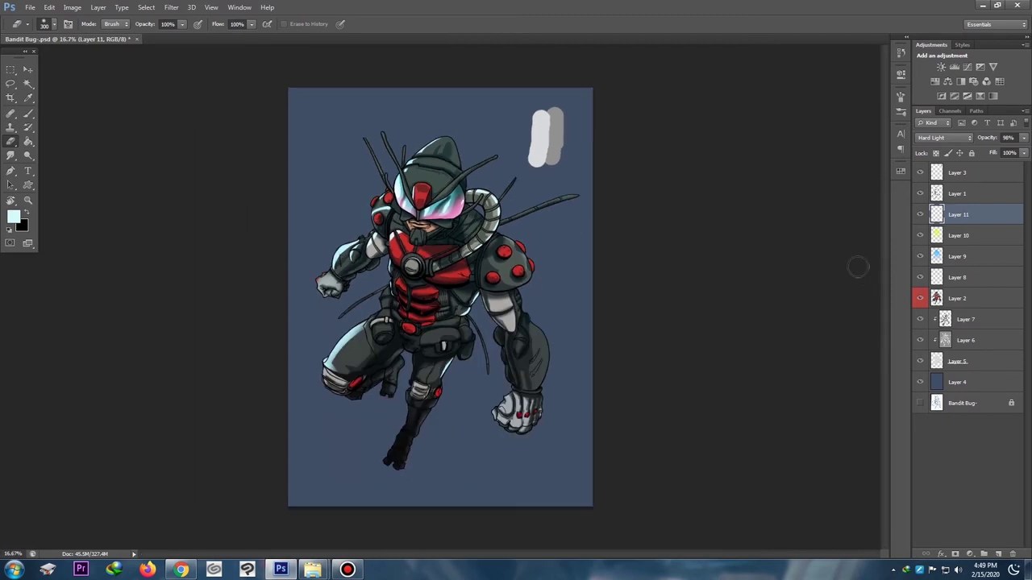
Step: Widen the canvas to 40 centimetres around its centre
click(71, 8)
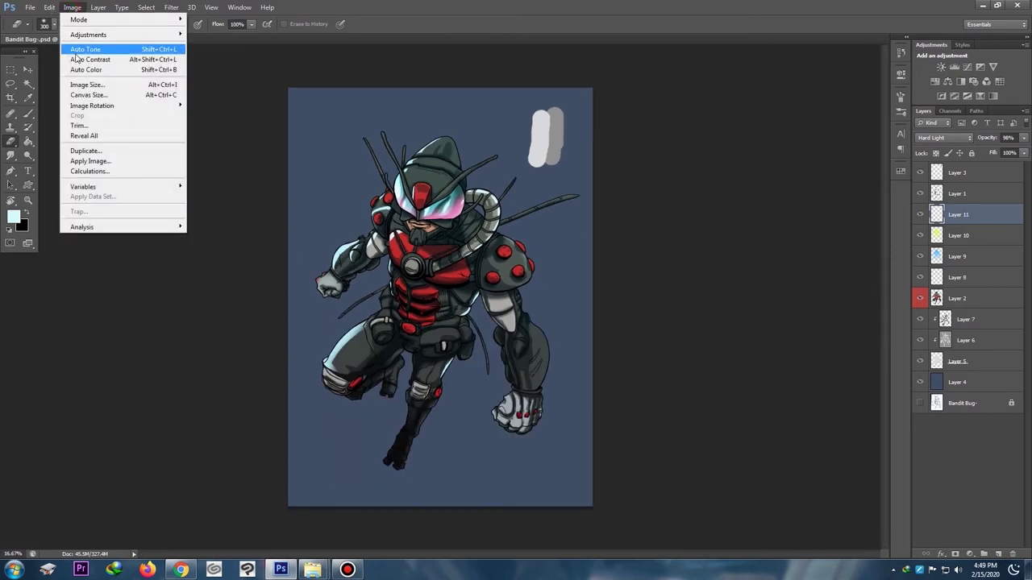
click(93, 95)
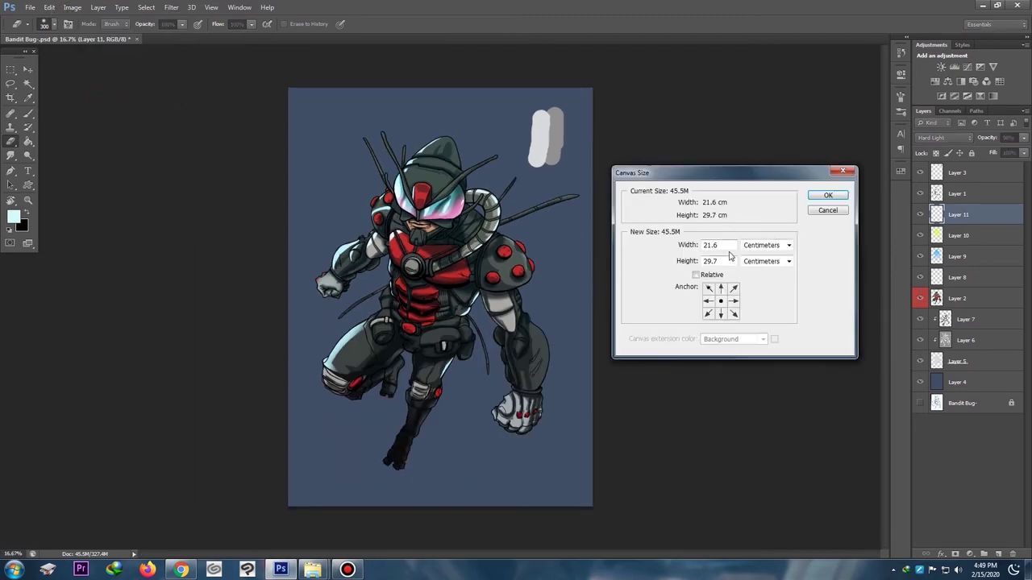
drag(728, 250, 703, 246)
text(3)
double_click(717, 244)
text(40)
key(Return)
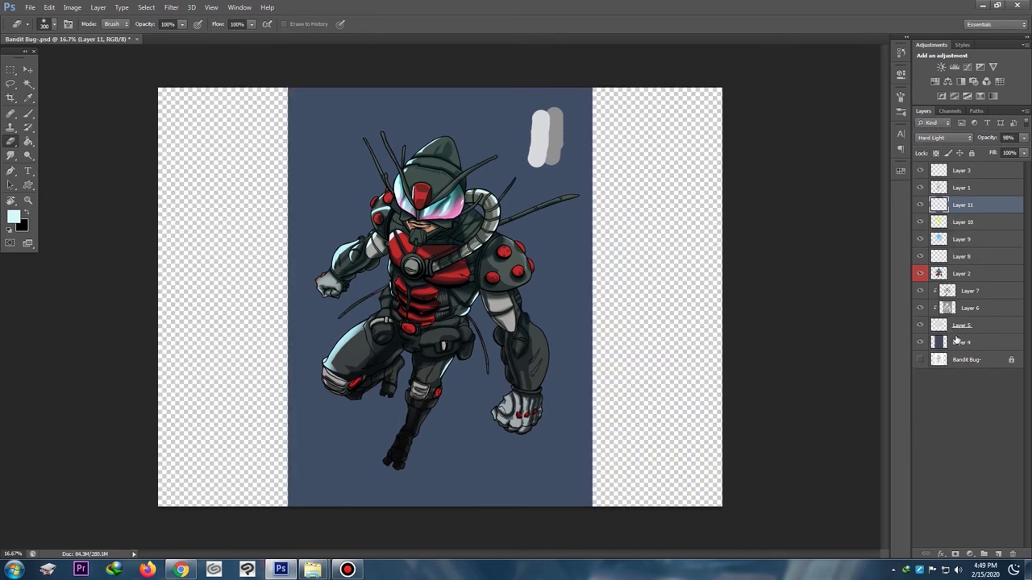
Step: Stretch the blue background on Layer 4 to both side edges of the canvas and hide Layer 3 with its grey swatches
click(960, 342)
key(ctrl+t)
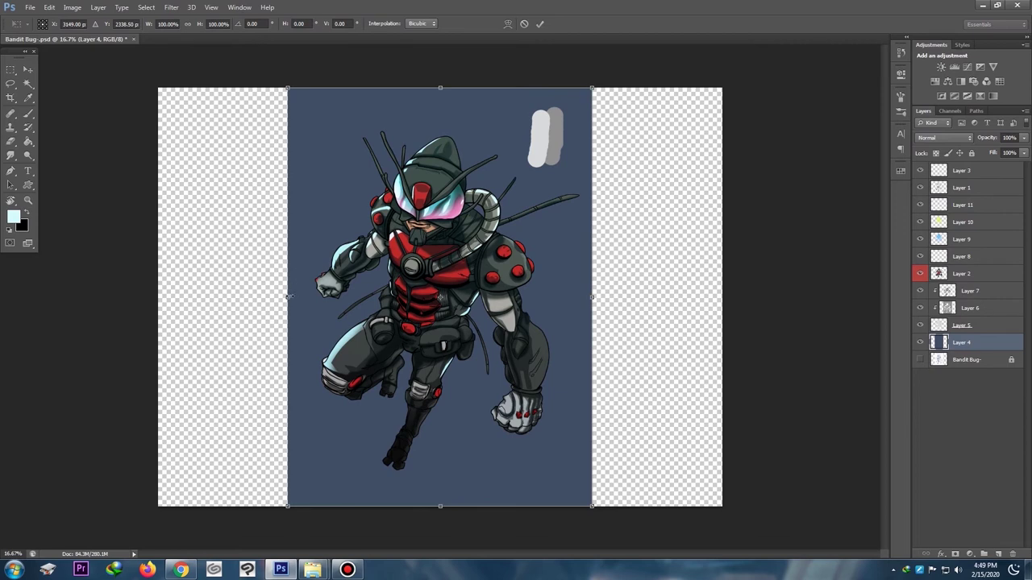
drag(289, 297, 158, 298)
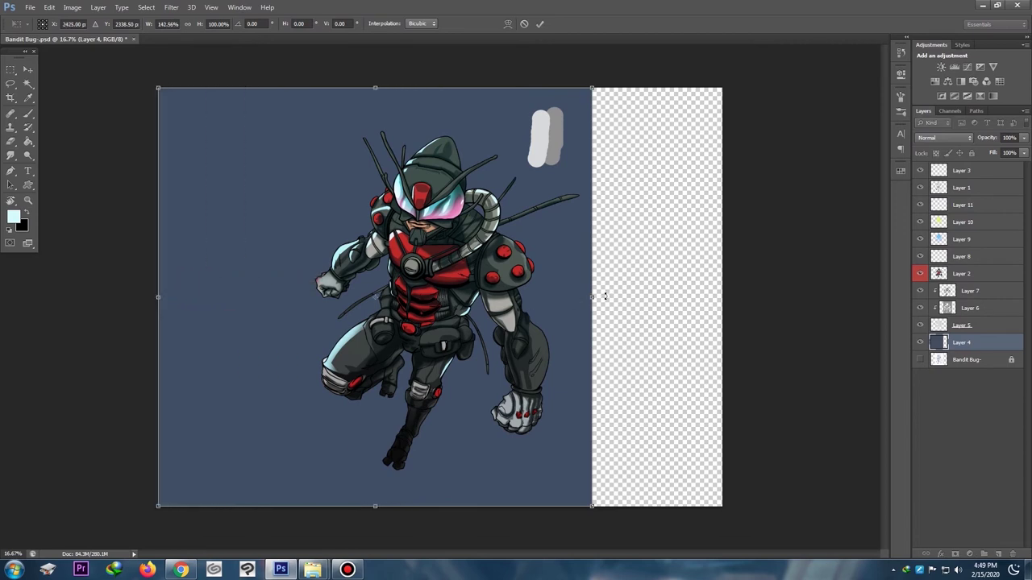
drag(592, 297, 721, 298)
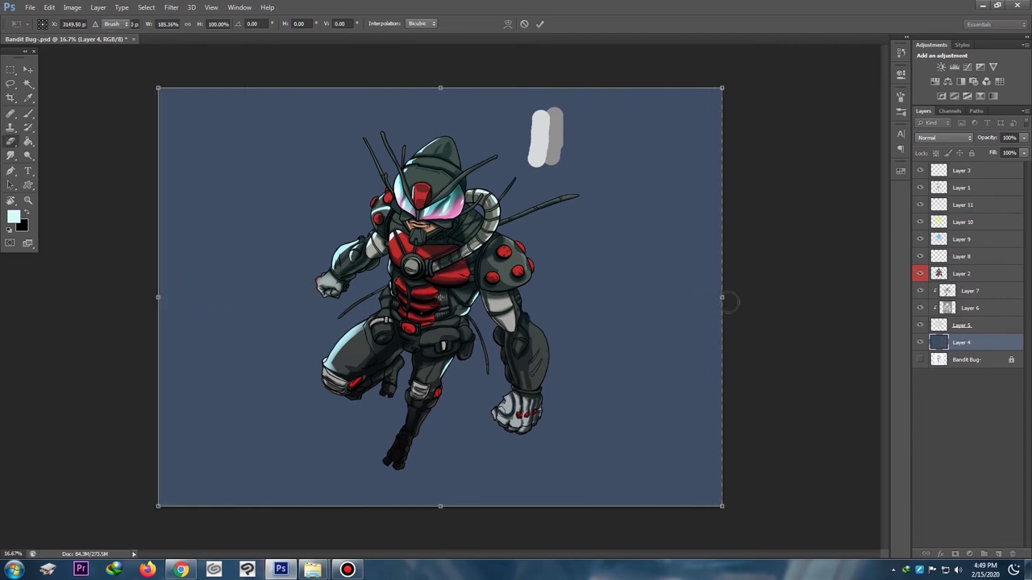
key(Return)
click(920, 171)
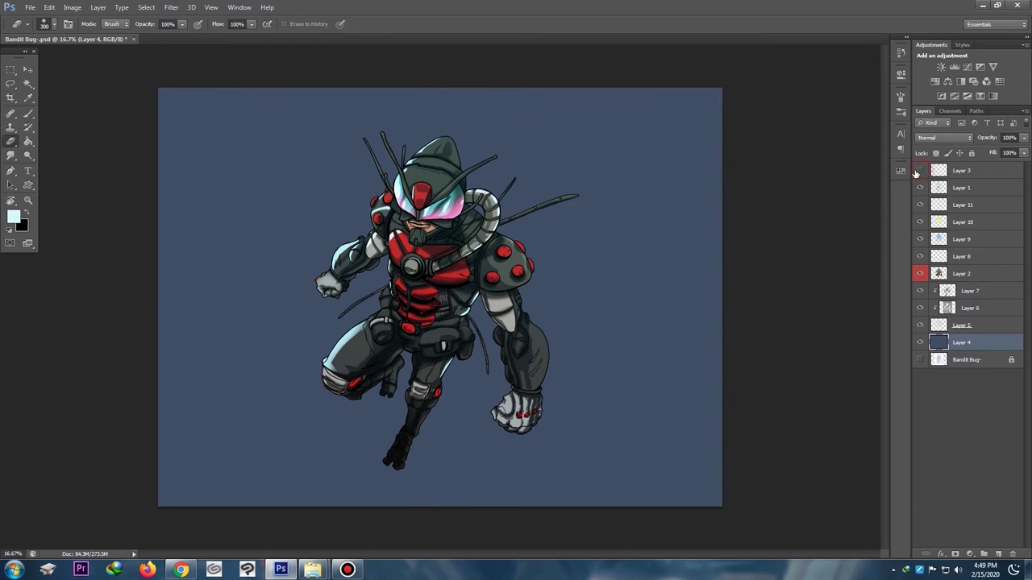
Step: Create a new layer directly above the blue background on Layer 4
click(10, 82)
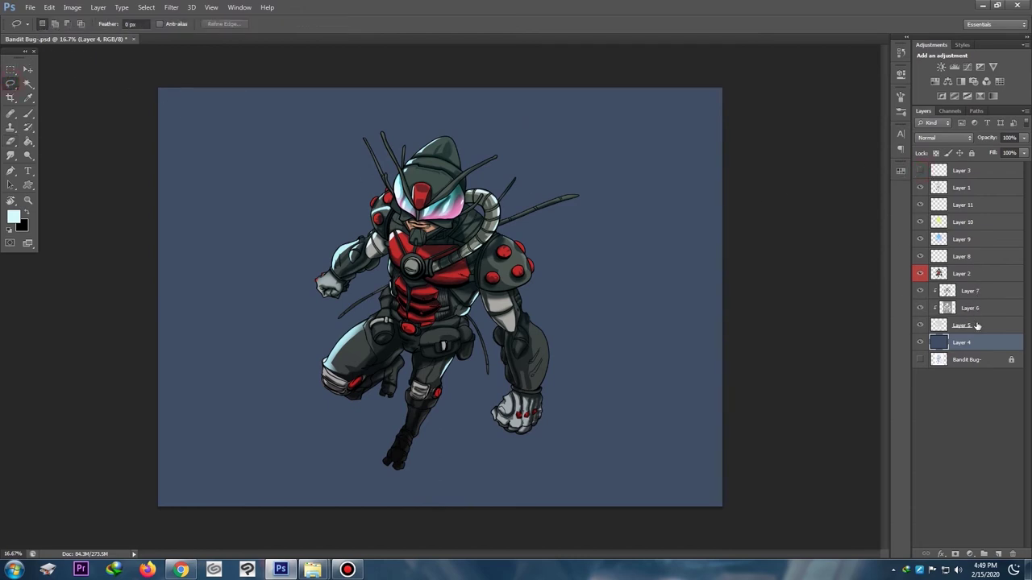
click(977, 326)
click(977, 343)
key(ctrl+u)
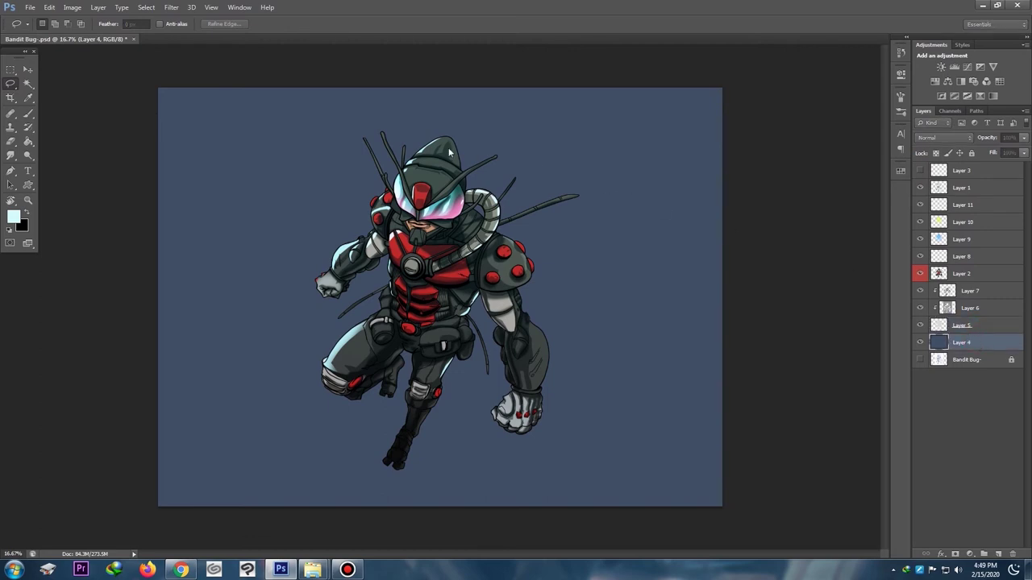
key(ctrl+shift+n)
key(Return)
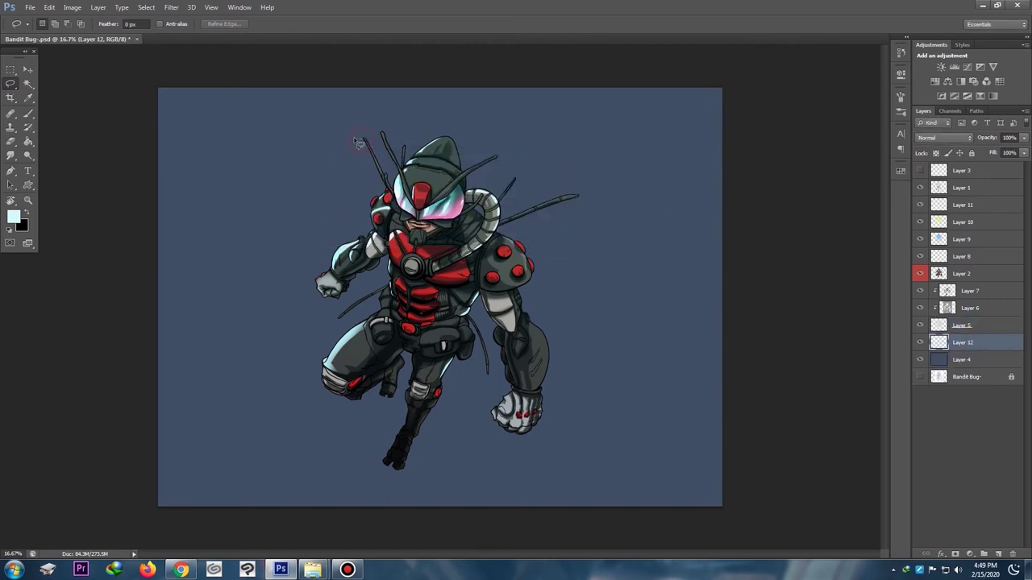
Step: Select freehand outlines of four large wings around the figure and two small wings beside the head
mouse_move(359, 142)
mouse_down()
mouse_move(249, 108)
mouse_move(205, 103)
mouse_move(183, 118)
mouse_move(243, 200)
mouse_move(286, 229)
mouse_move(338, 242)
mouse_up()
drag(400, 252, 393, 206)
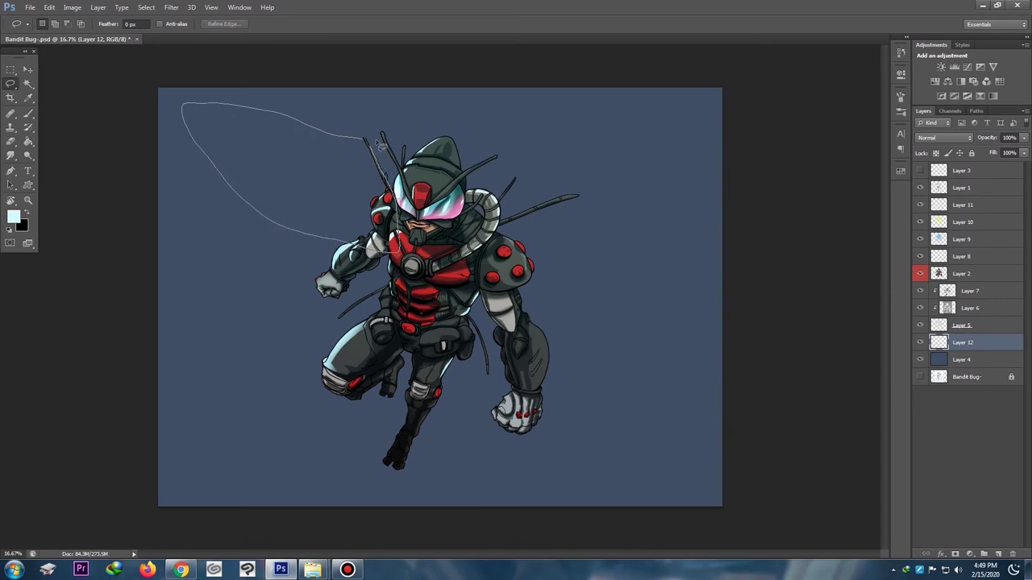
drag(377, 144, 377, 146)
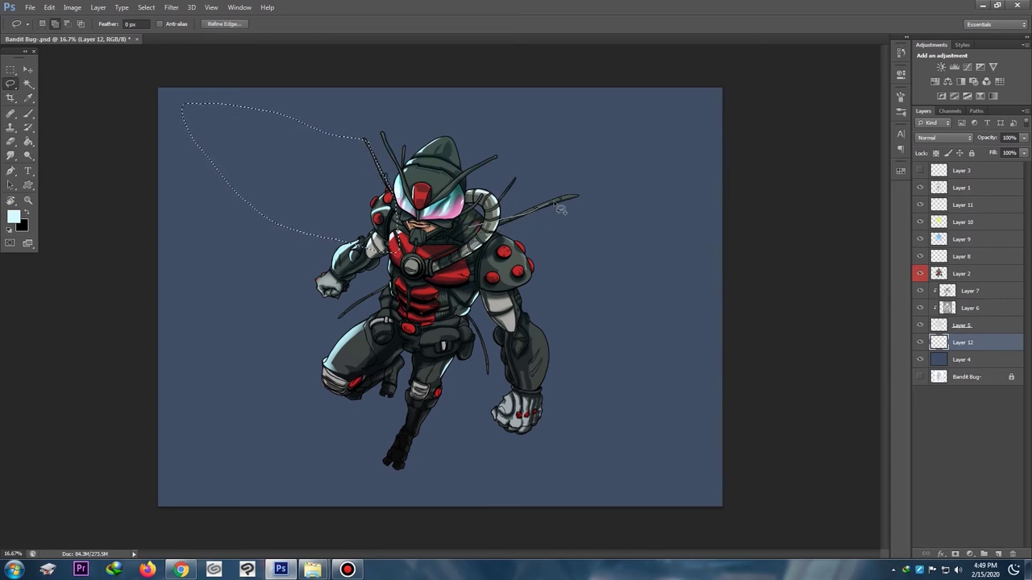
mouse_move(577, 196)
mouse_down()
mouse_move(720, 225)
mouse_move(707, 285)
mouse_move(629, 328)
mouse_move(577, 326)
mouse_move(472, 287)
mouse_move(449, 241)
mouse_up()
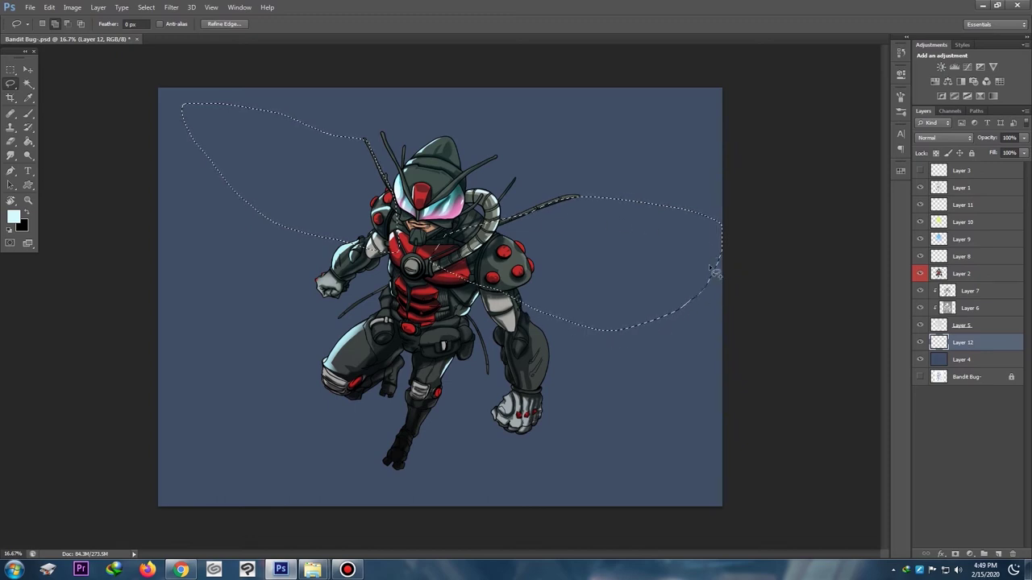
mouse_move(713, 273)
mouse_down()
mouse_move(604, 330)
mouse_move(710, 341)
mouse_move(737, 286)
mouse_move(690, 217)
mouse_up()
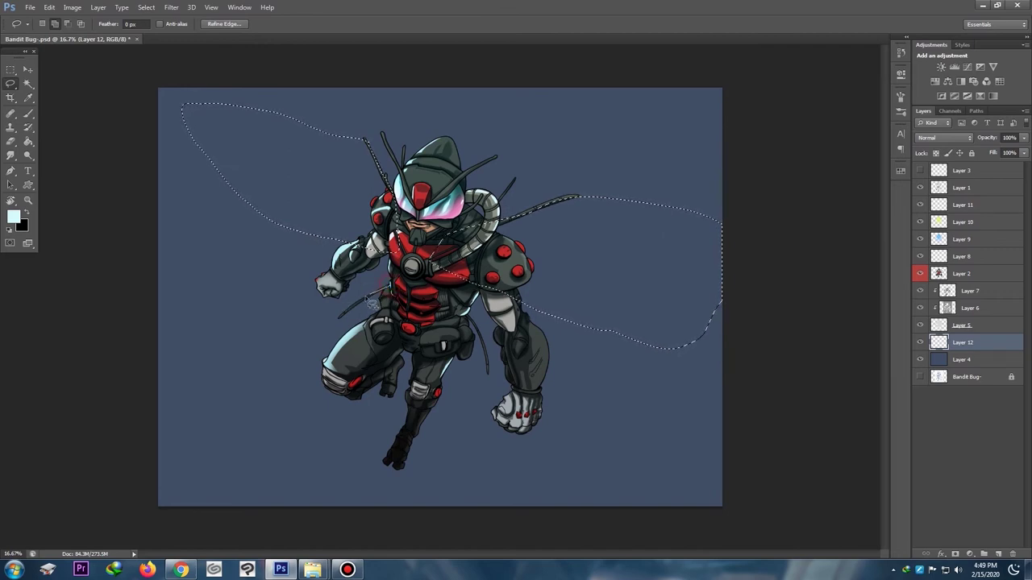
mouse_move(370, 299)
mouse_down()
mouse_move(277, 340)
mouse_move(216, 384)
mouse_move(180, 443)
mouse_move(280, 442)
mouse_move(404, 310)
mouse_up()
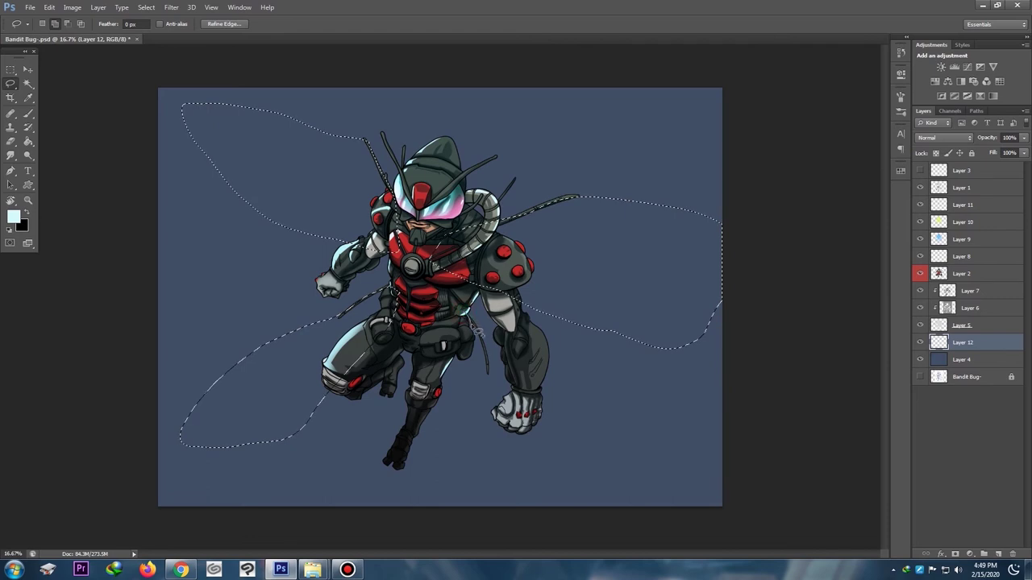
mouse_move(478, 331)
mouse_down()
mouse_move(488, 418)
mouse_move(474, 488)
mouse_move(454, 499)
mouse_move(439, 474)
mouse_move(433, 344)
mouse_move(480, 311)
mouse_up()
mouse_move(491, 362)
mouse_down()
mouse_move(519, 494)
mouse_move(494, 508)
mouse_move(459, 504)
mouse_up()
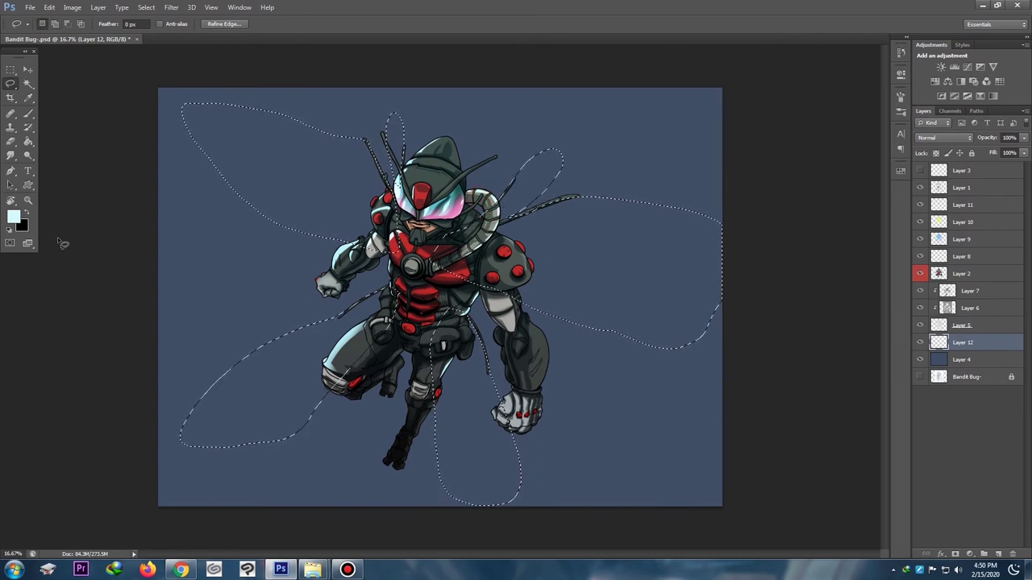
Step: Sample the armour's red and paint the selected wing areas on Layer 12 with a soft 1500 px brush
key(i)
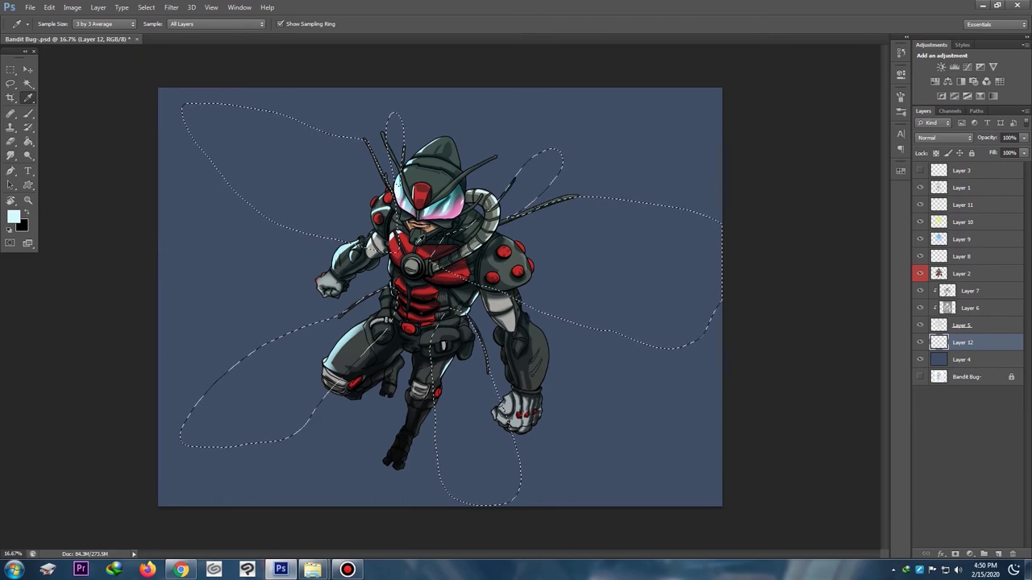
key(b)
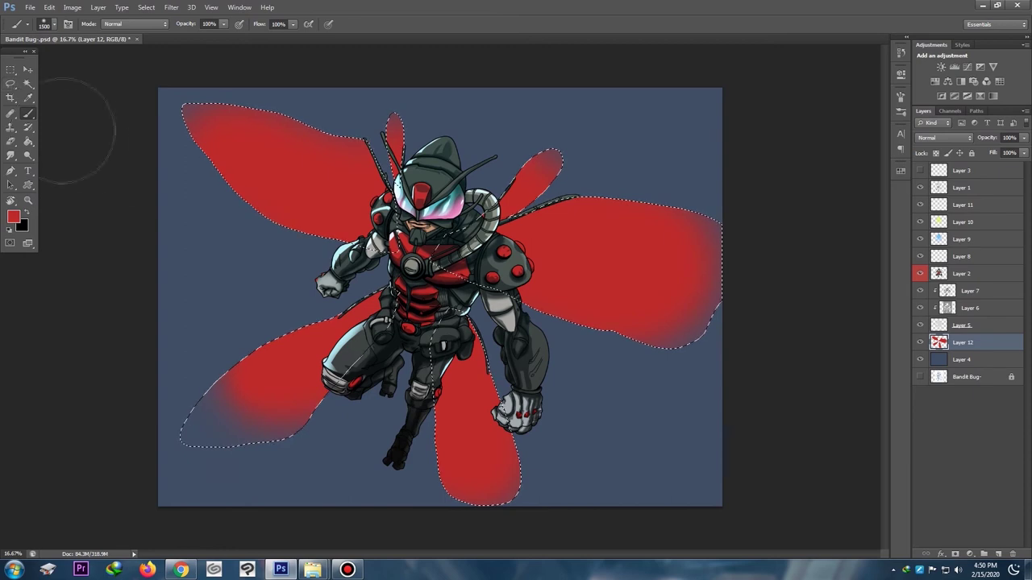
Step: Hide the blue background on Layer 4 and shade the outer ends of the four large wings dark blue with a soft 2000 px brush
click(14, 217)
mouse_move(830, 466)
mouse_down()
mouse_move(835, 487)
mouse_move(832, 474)
mouse_up()
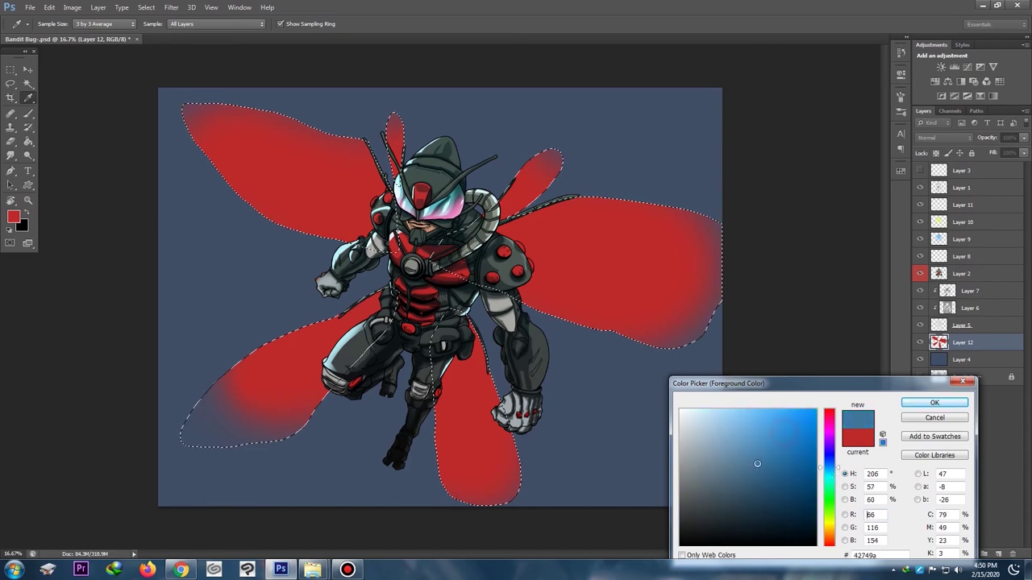
key(Return)
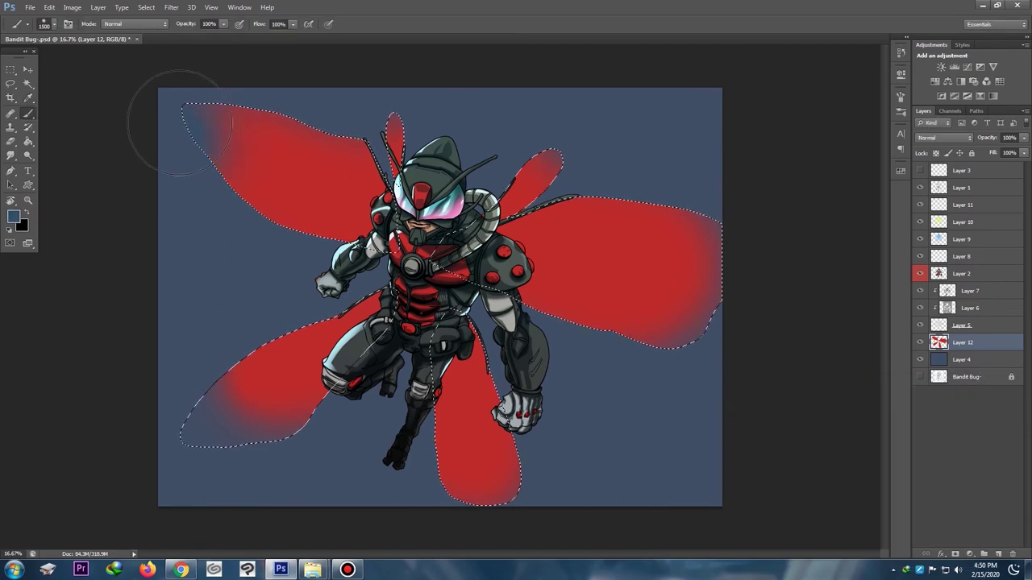
click(920, 360)
key(bracketright)
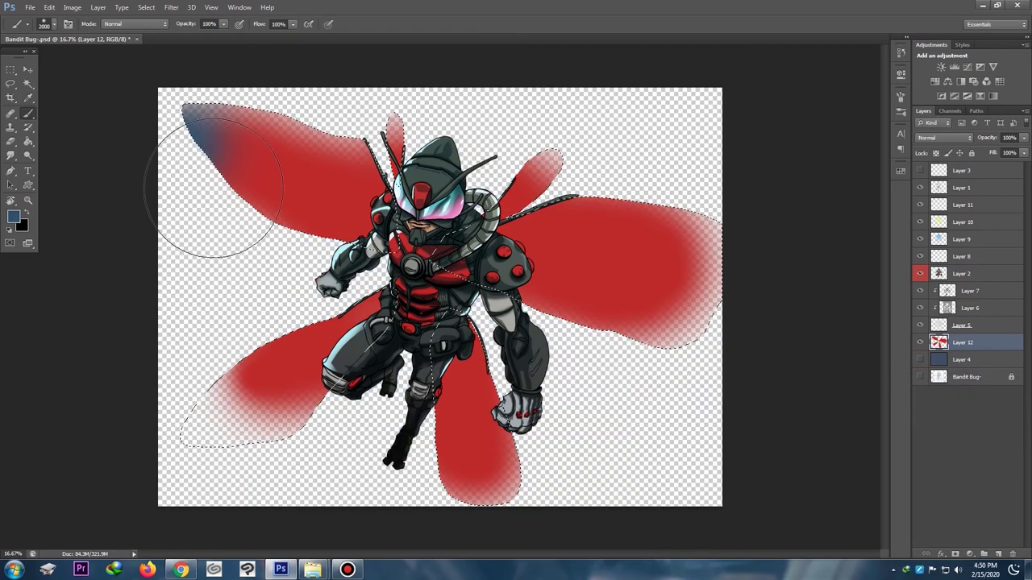
mouse_move(205, 150)
mouse_down()
mouse_move(192, 132)
mouse_move(230, 235)
mouse_up()
mouse_move(170, 393)
mouse_down()
mouse_move(238, 439)
mouse_move(373, 490)
mouse_move(369, 449)
mouse_up()
drag(671, 480, 661, 184)
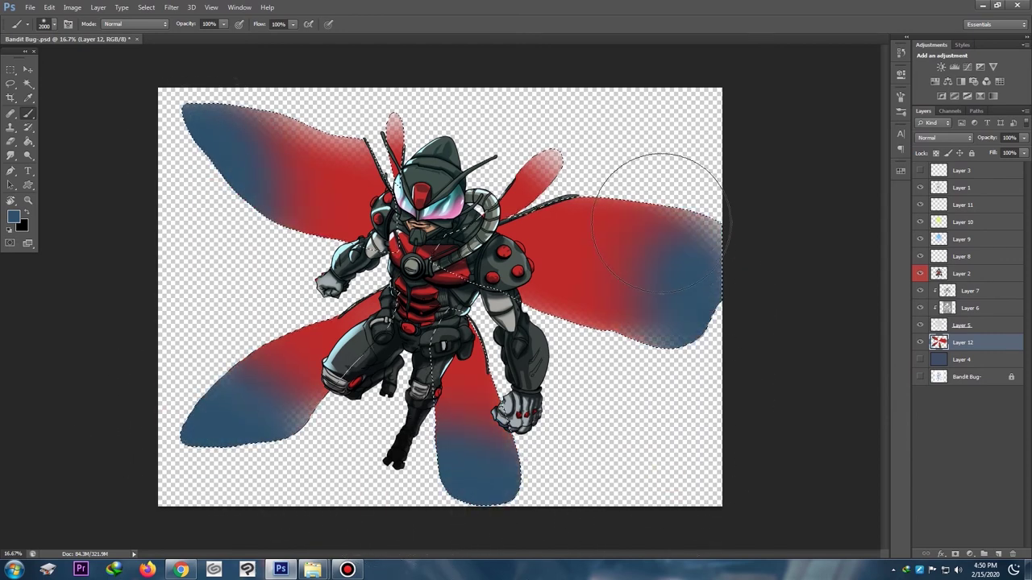
Step: Shade the tips of the two small wings beside the head dark blue with a smaller soft brush
key(bracketleft)
click(401, 114)
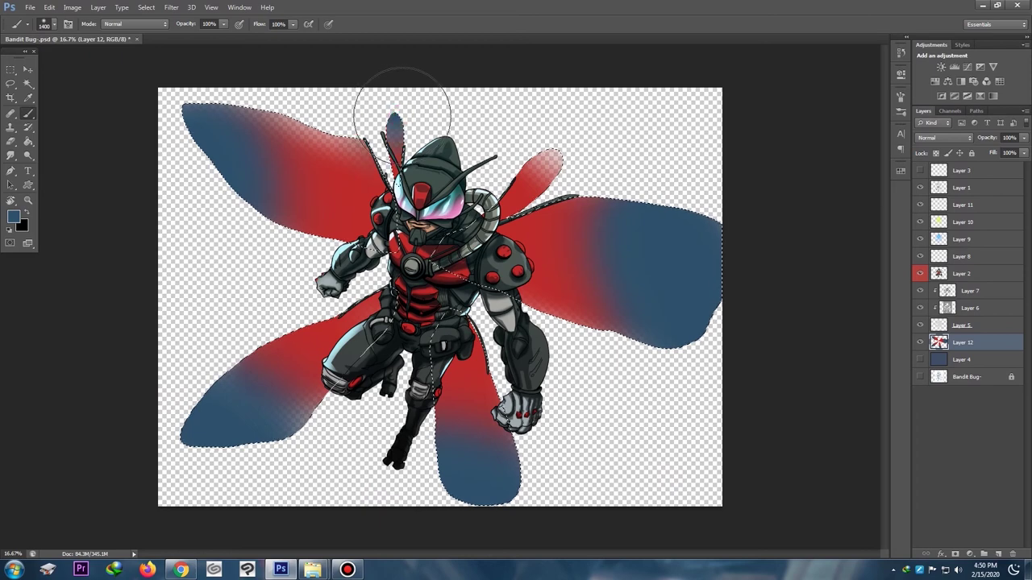
key(bracketleft)
key(bracketleft)
click(549, 156)
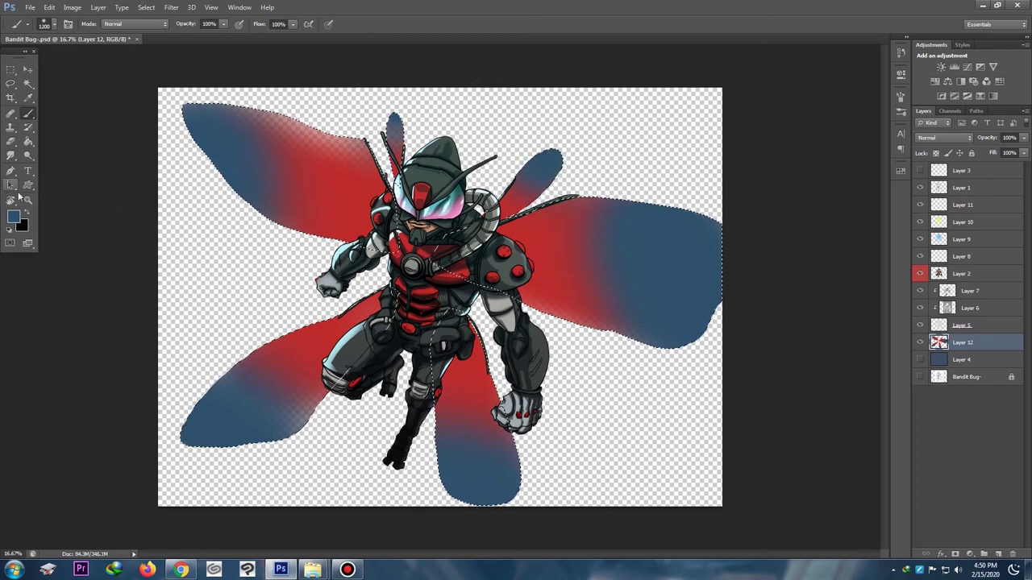
Step: Create a new layer above the wing colours on Layer 12 and choose a brighter sky blue as the foreground colour
click(10, 84)
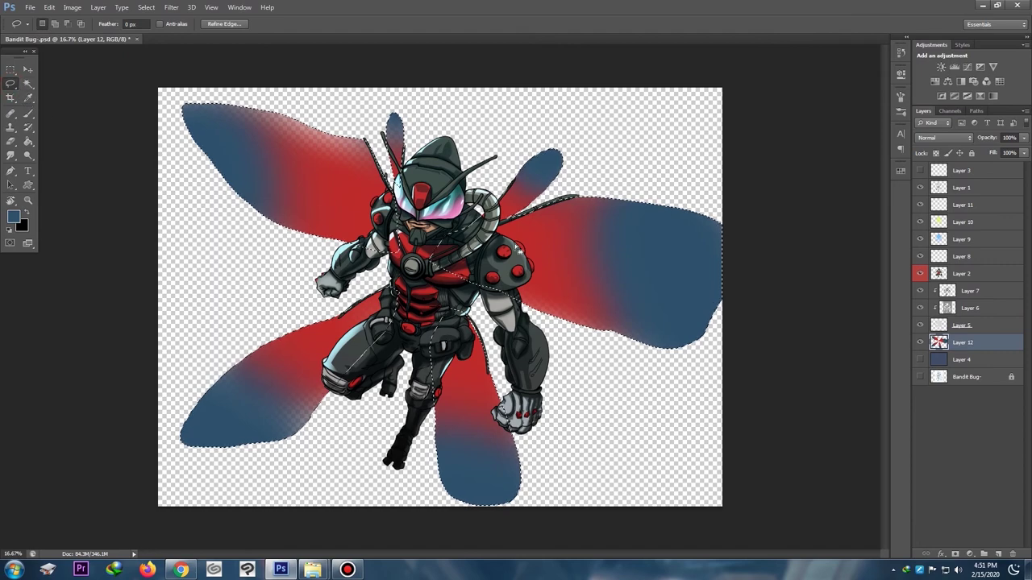
key(ctrl+shift+n)
key(Return)
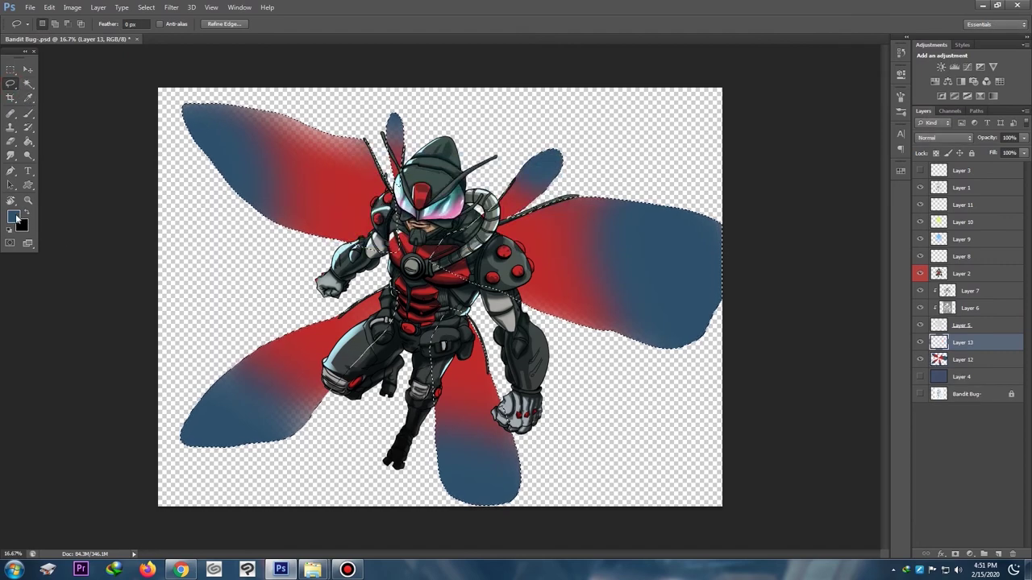
click(13, 216)
drag(758, 487, 755, 452)
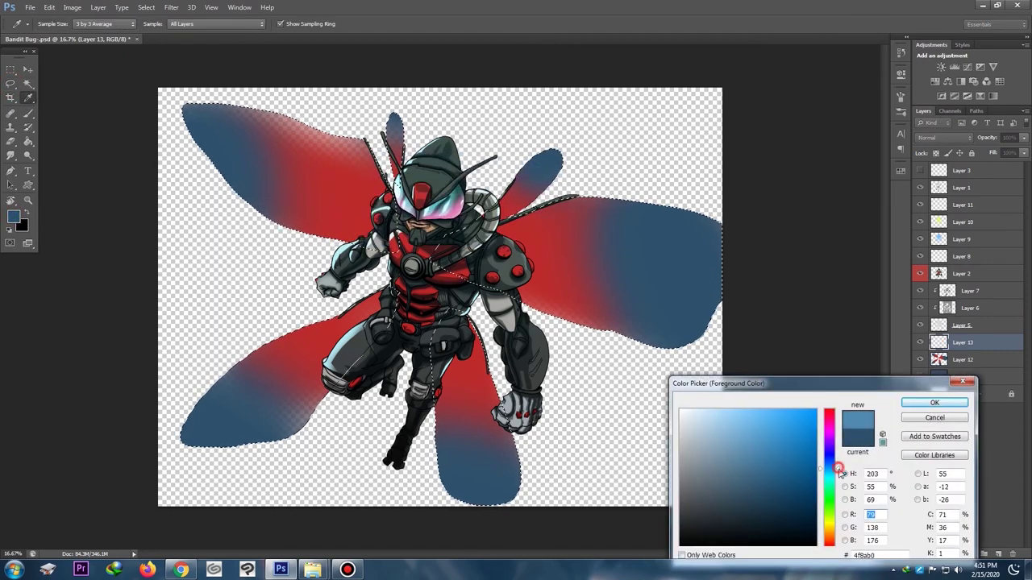
drag(838, 469, 838, 471)
key(Return)
Step: Brush sky blue along the upper and outer parts of the four large wings with a soft 1700 px brush
key(b)
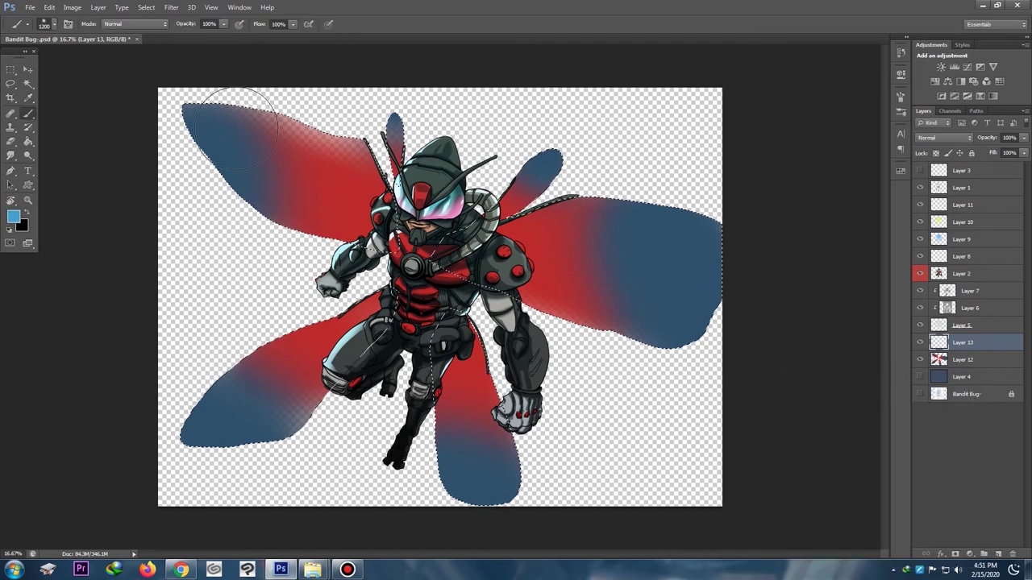
key(])
key(])
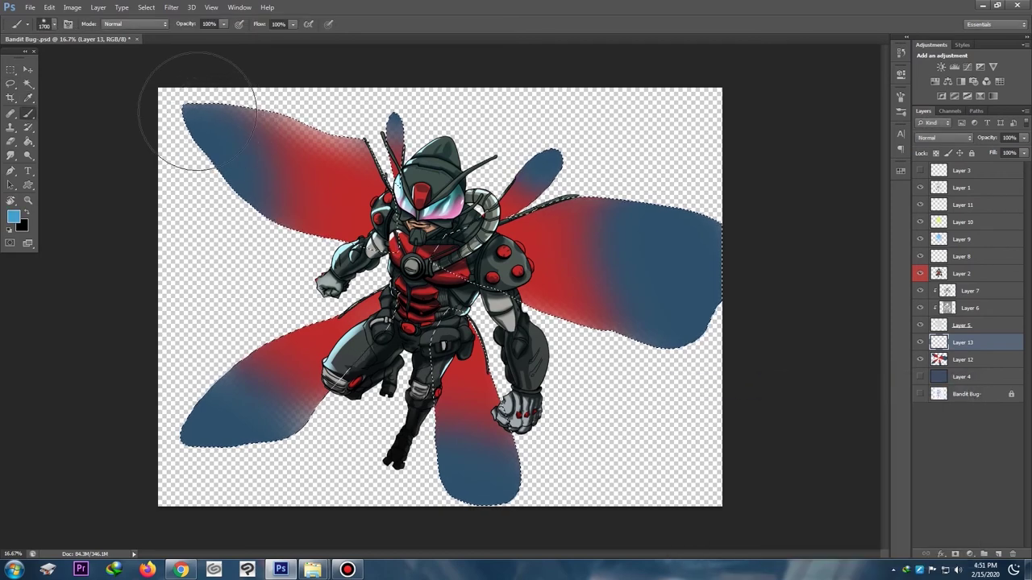
mouse_move(186, 106)
mouse_down()
mouse_move(240, 110)
mouse_move(290, 136)
mouse_up()
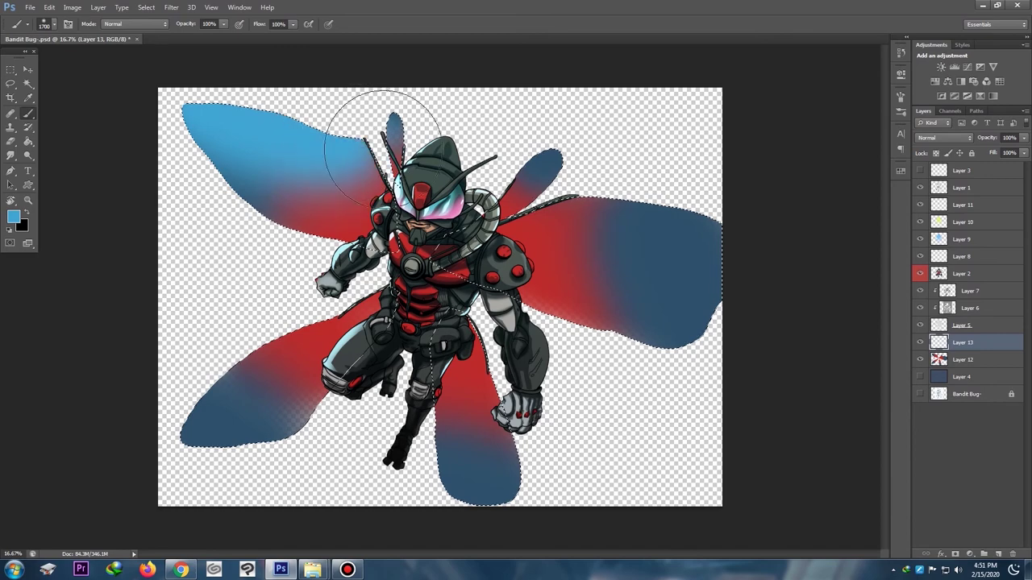
drag(614, 219, 702, 231)
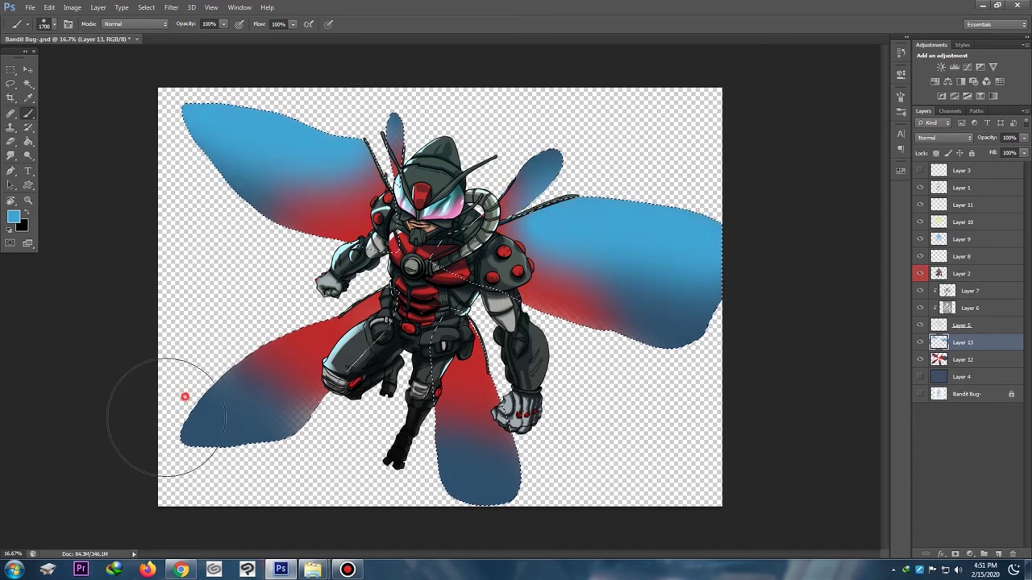
mouse_move(150, 396)
mouse_down()
mouse_move(157, 419)
mouse_move(313, 299)
mouse_up()
drag(528, 516, 506, 393)
Step: Brush sky blue over the two small wings with a soft 1200 px brush and clear the selection
key([)
key([)
key([)
key([)
key([)
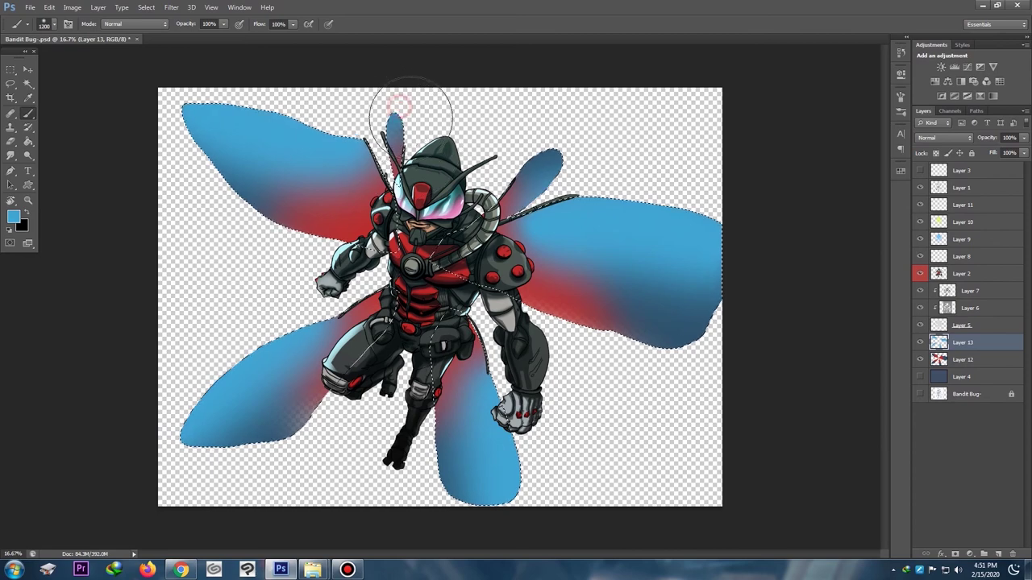
key(ctrl+d)
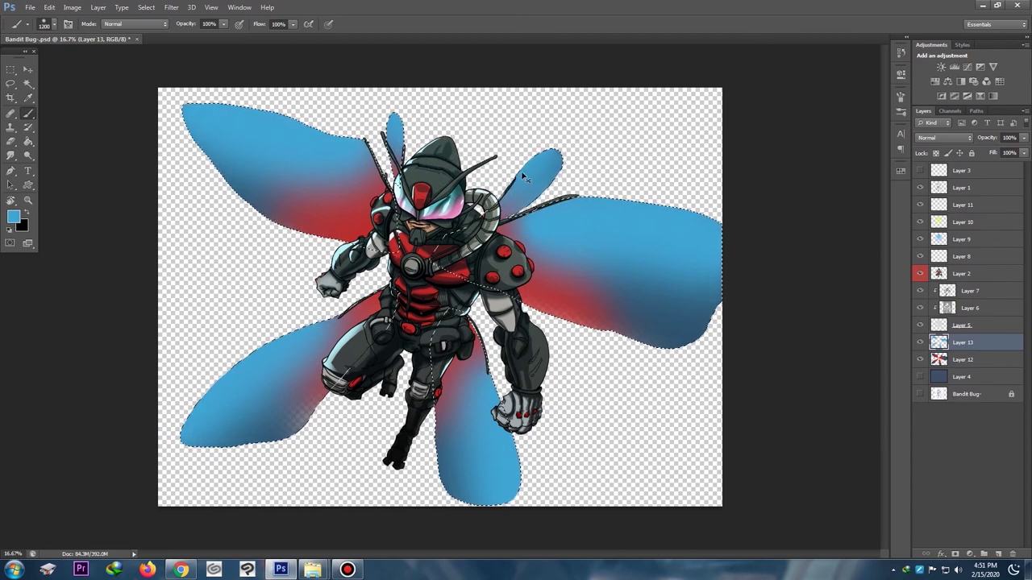
Step: Set the sky blue Layer 13 to Color Dodge blending at 30% opacity
click(941, 138)
click(937, 201)
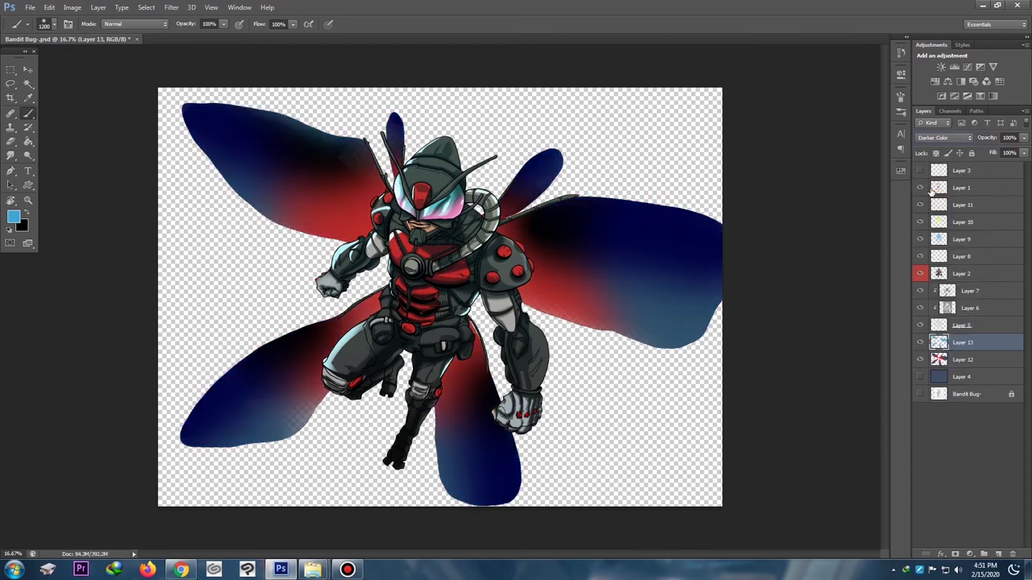
key(Down)
key(Down)
key(Down)
key(Down)
key(Down)
key(Up)
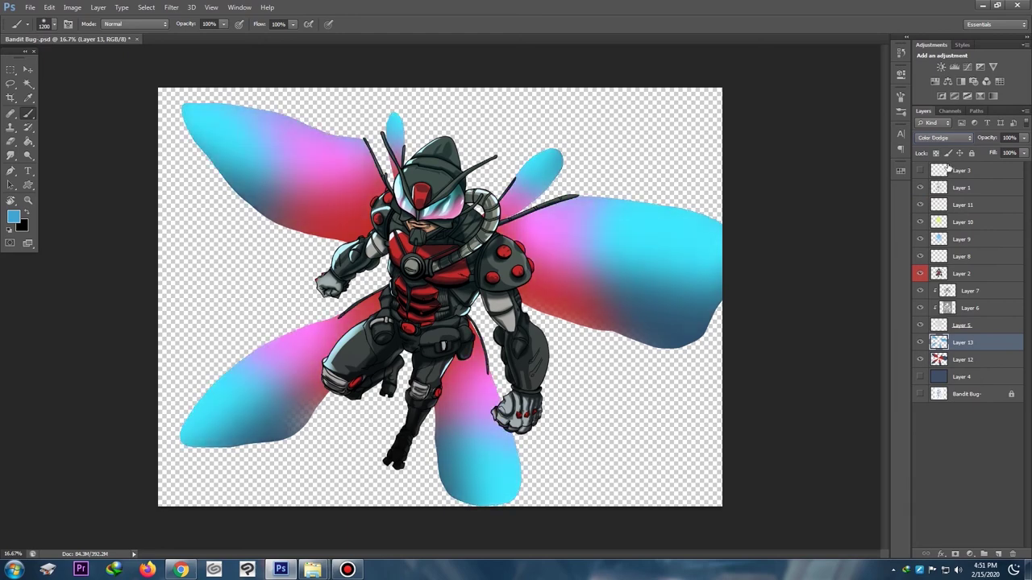
click(992, 140)
text(10)
key(Return)
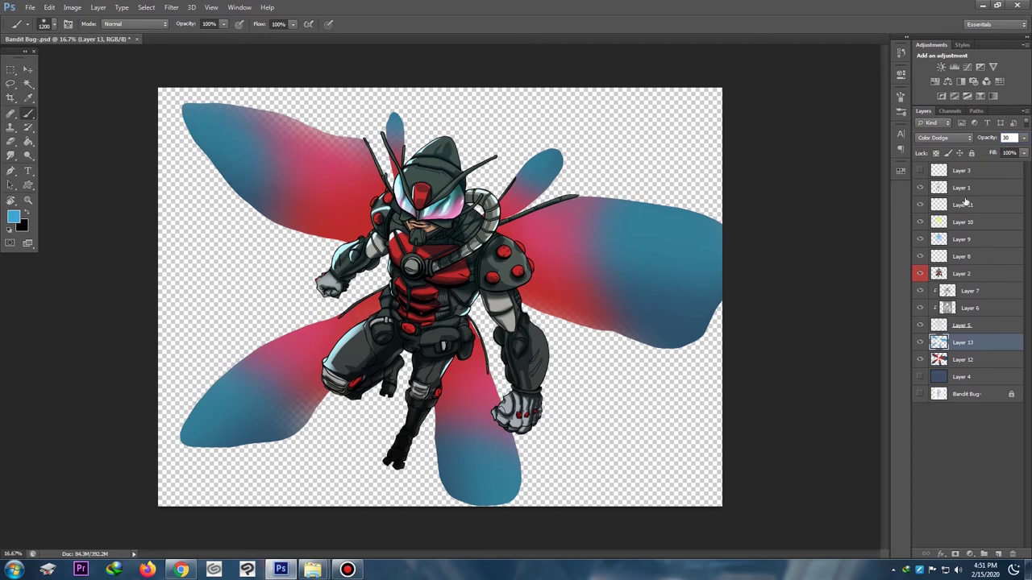
Step: Create a new layer, place it directly above Layer 13 and load the wing shapes as a selection
click(975, 358)
drag(207, 138, 226, 133)
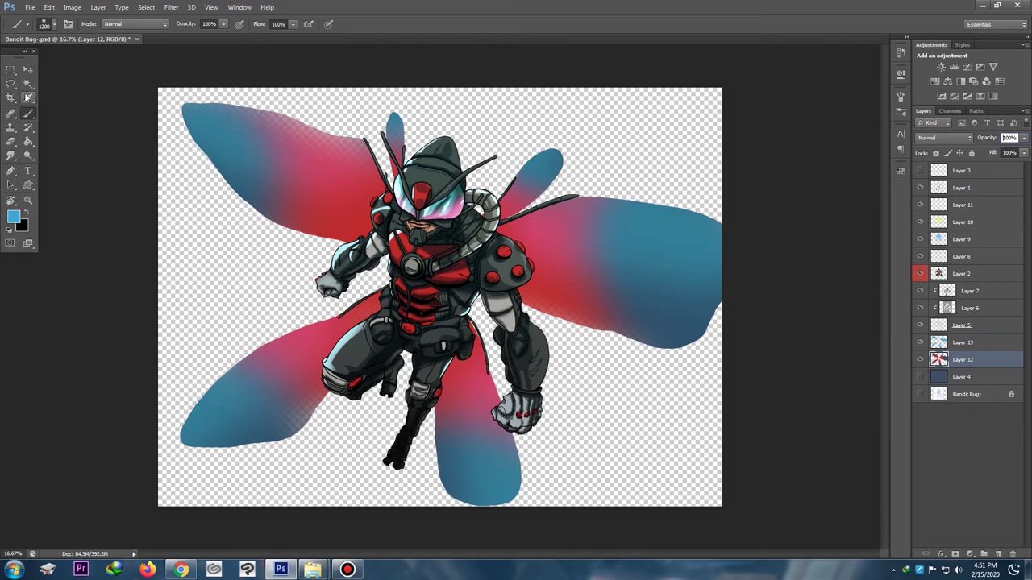
key(ctrl+shift+n)
key(Return)
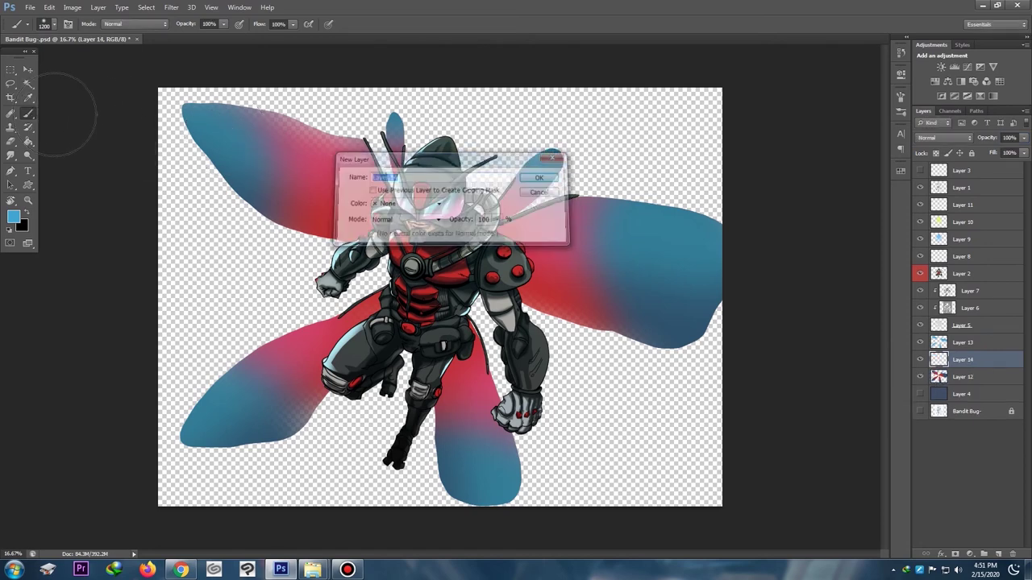
drag(986, 359, 980, 339)
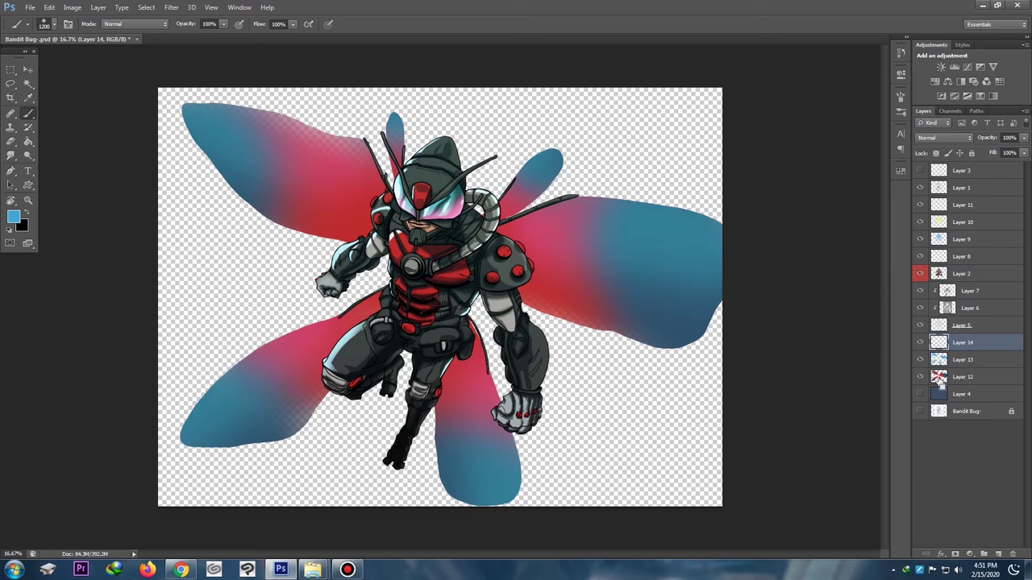
ctrl+click(938, 360)
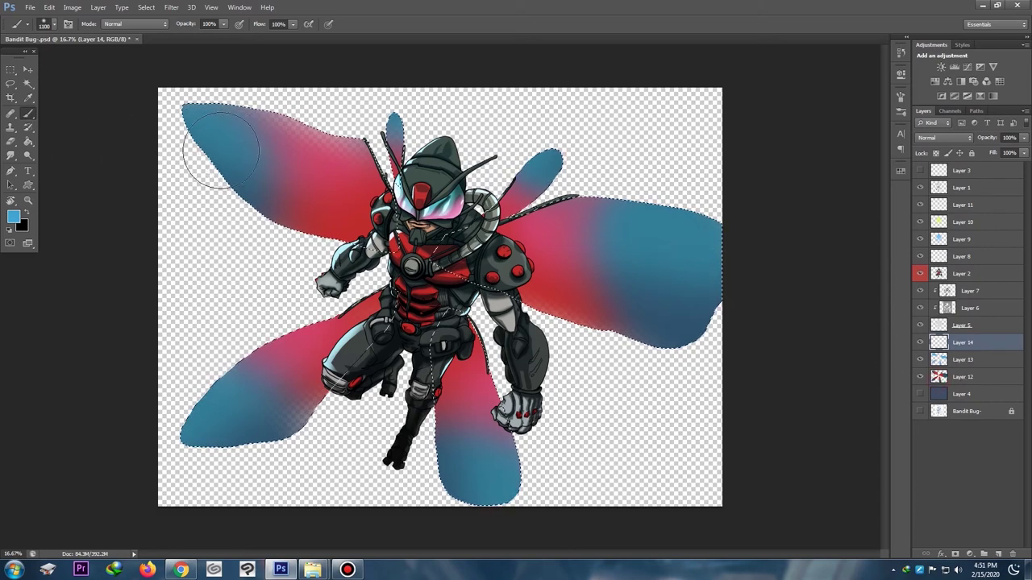
Step: Draw a network of pale blue veins over the large wing beside the raised fist with an 80 px brush, undoing the stray stroke
click(13, 216)
click(716, 415)
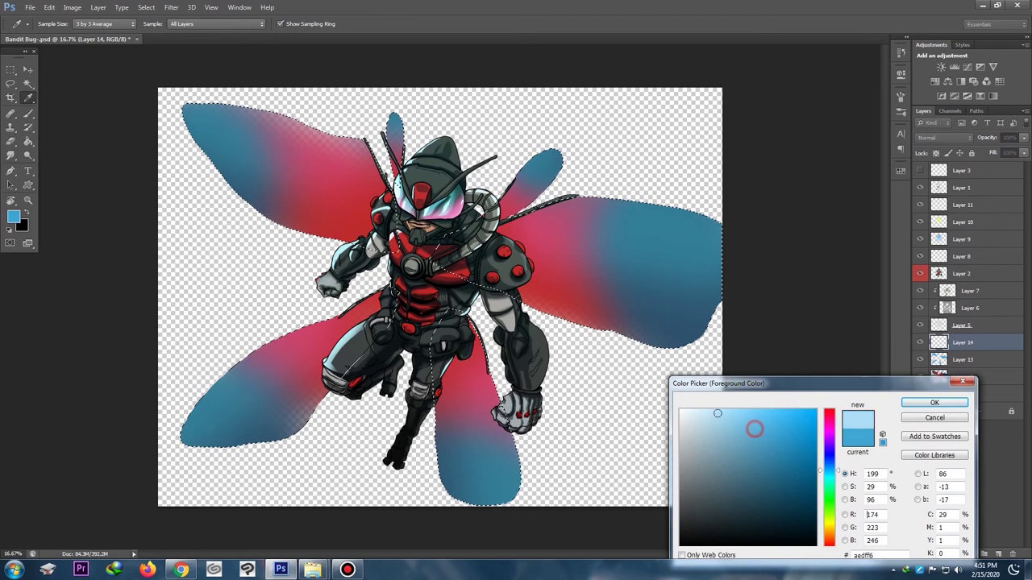
click(933, 403)
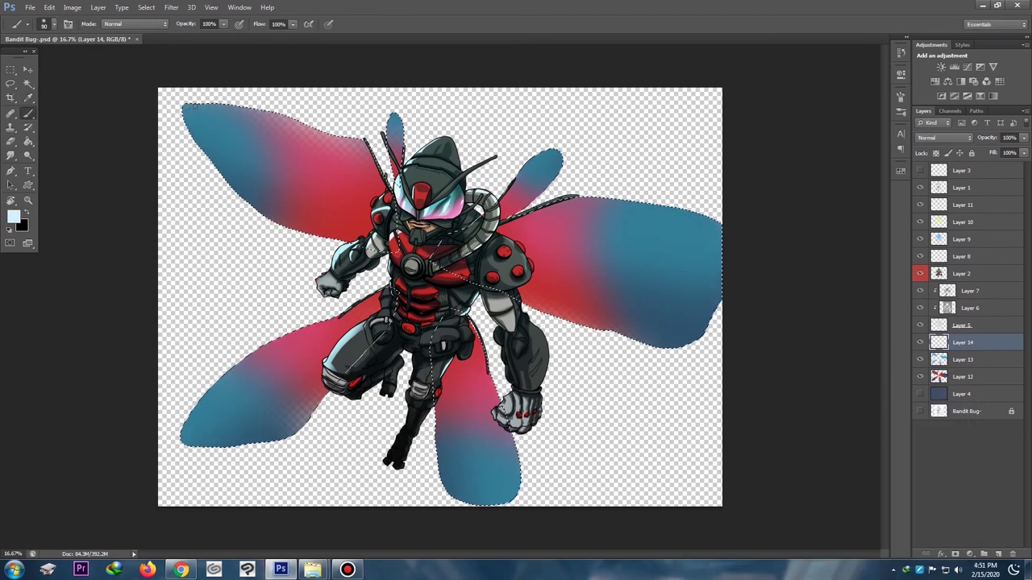
mouse_move(178, 114)
mouse_down()
mouse_move(214, 118)
mouse_move(224, 104)
mouse_move(222, 130)
mouse_move(201, 153)
mouse_move(226, 161)
mouse_move(245, 156)
mouse_move(229, 137)
mouse_move(235, 126)
mouse_up()
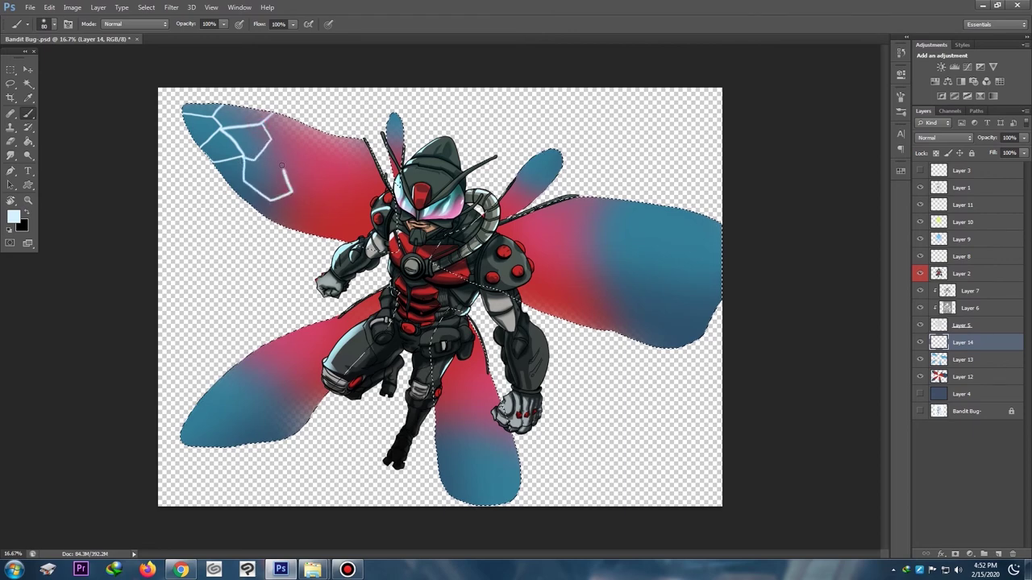
drag(282, 166, 272, 156)
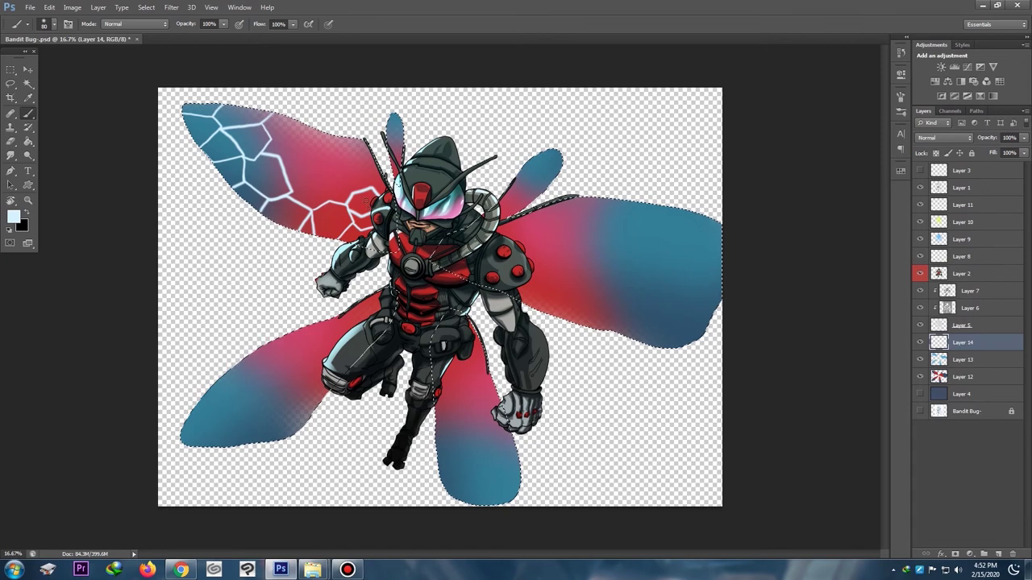
click(50, 8)
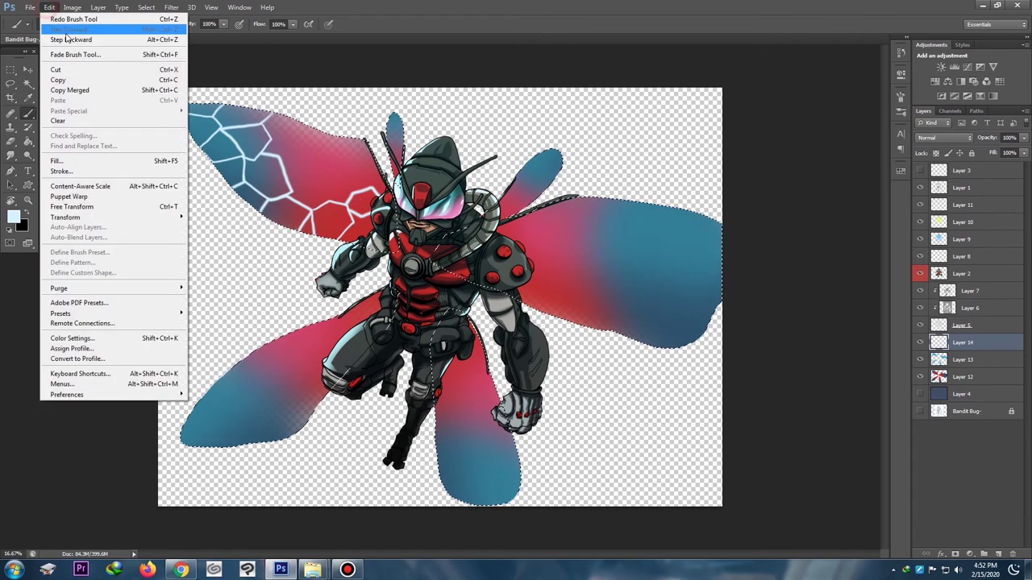
click(69, 39)
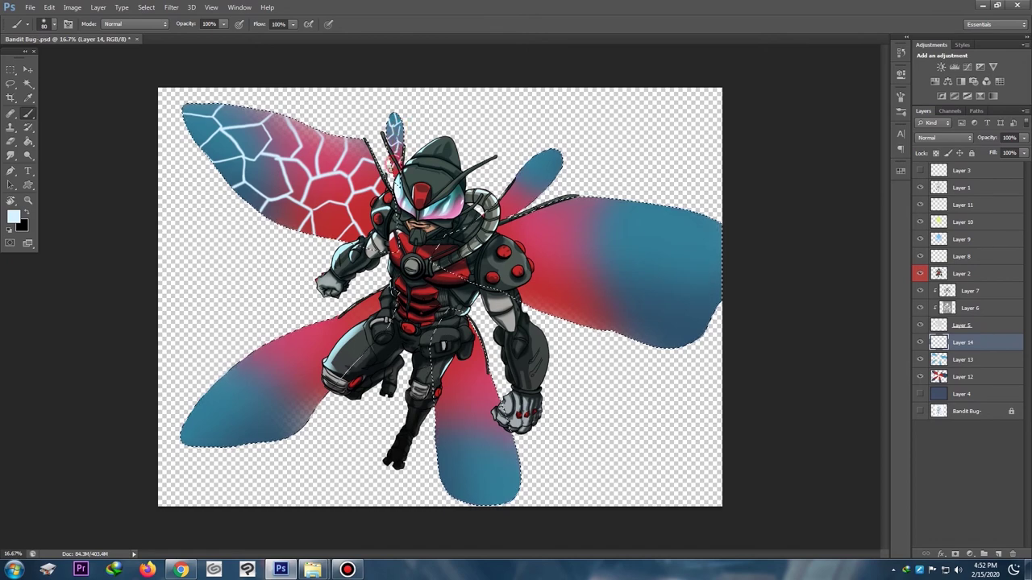
Step: Extend the pale blue vein network over the small wing behind the breathing hose and the large wing below it
mouse_move(536, 155)
mouse_down()
mouse_move(546, 167)
mouse_move(521, 197)
mouse_up()
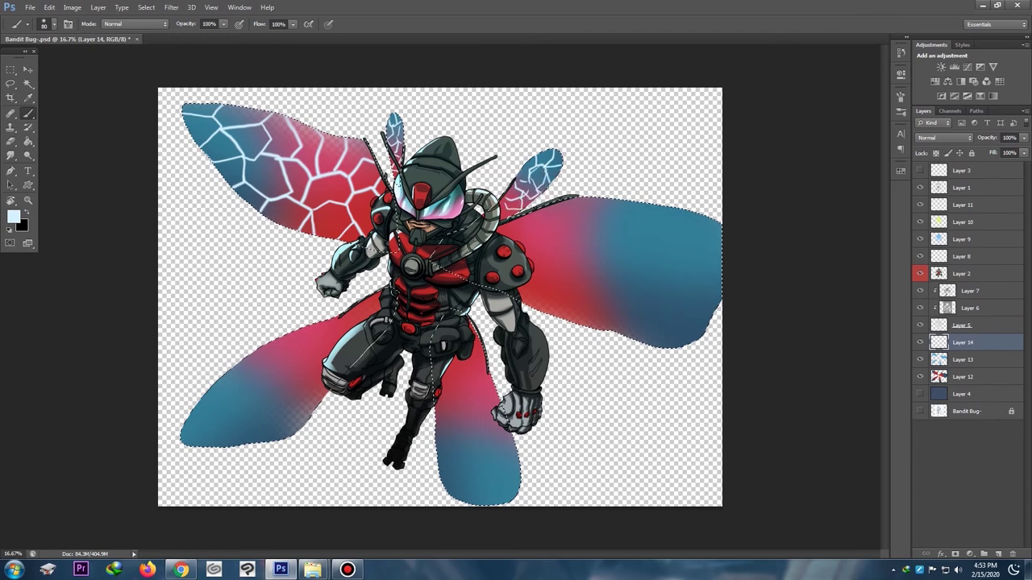
mouse_move(506, 234)
mouse_down()
mouse_move(538, 233)
mouse_move(549, 244)
mouse_move(531, 256)
mouse_move(567, 273)
mouse_move(540, 297)
mouse_move(523, 293)
mouse_up()
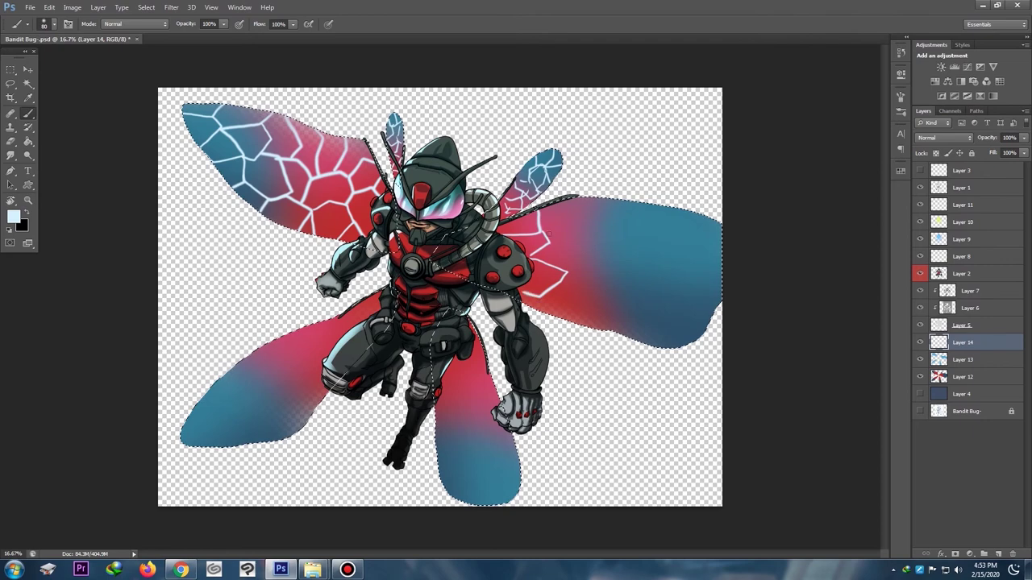
mouse_move(554, 241)
mouse_down()
mouse_move(593, 229)
mouse_move(586, 212)
mouse_move(561, 205)
mouse_move(552, 223)
mouse_move(591, 227)
mouse_move(603, 244)
mouse_move(593, 267)
mouse_move(569, 275)
mouse_move(585, 303)
mouse_move(561, 324)
mouse_move(528, 308)
mouse_up()
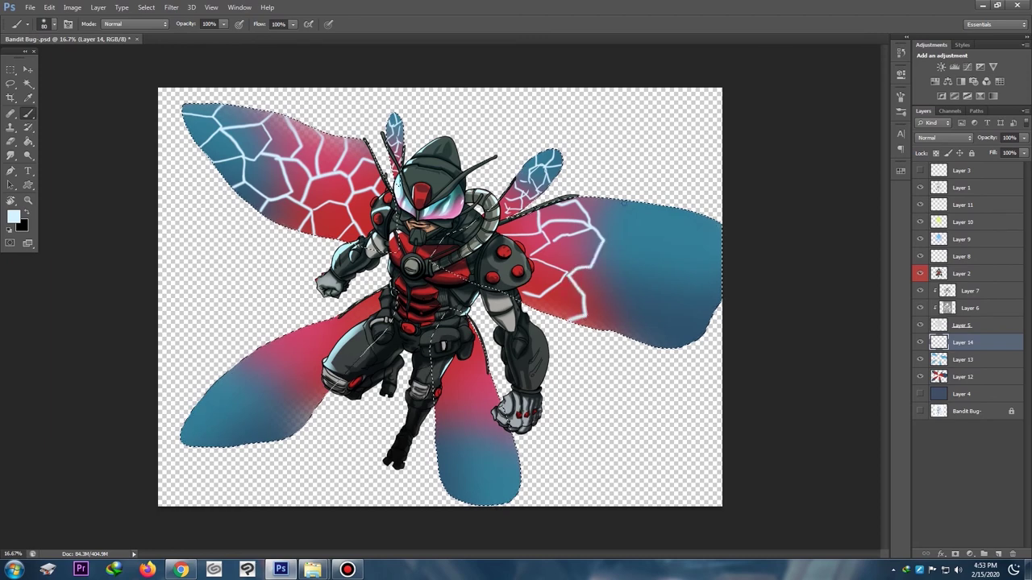
mouse_move(652, 205)
mouse_down()
mouse_move(630, 228)
mouse_move(603, 230)
mouse_move(637, 273)
mouse_move(661, 274)
mouse_move(676, 248)
mouse_move(656, 241)
mouse_up()
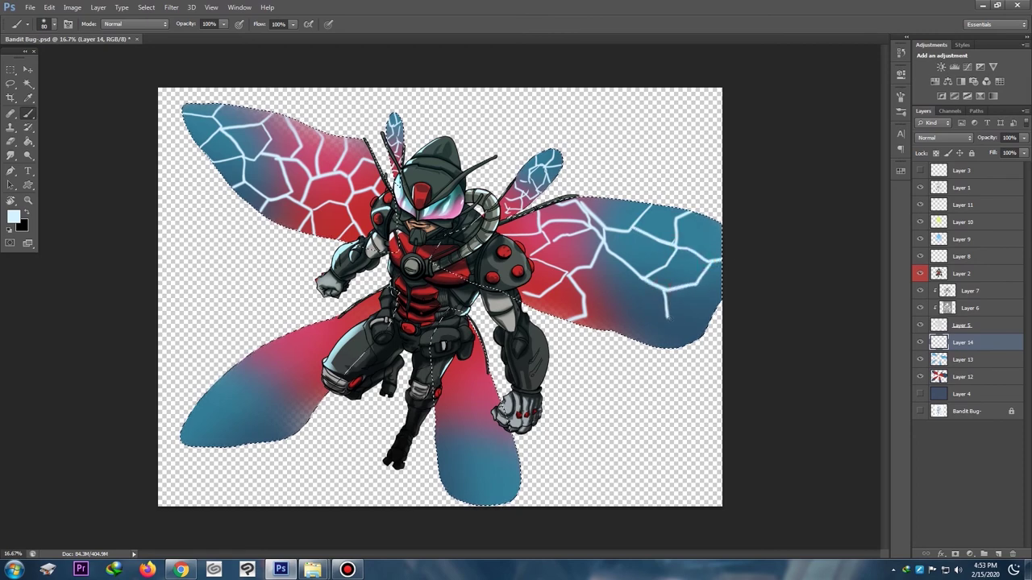
drag(698, 307, 667, 295)
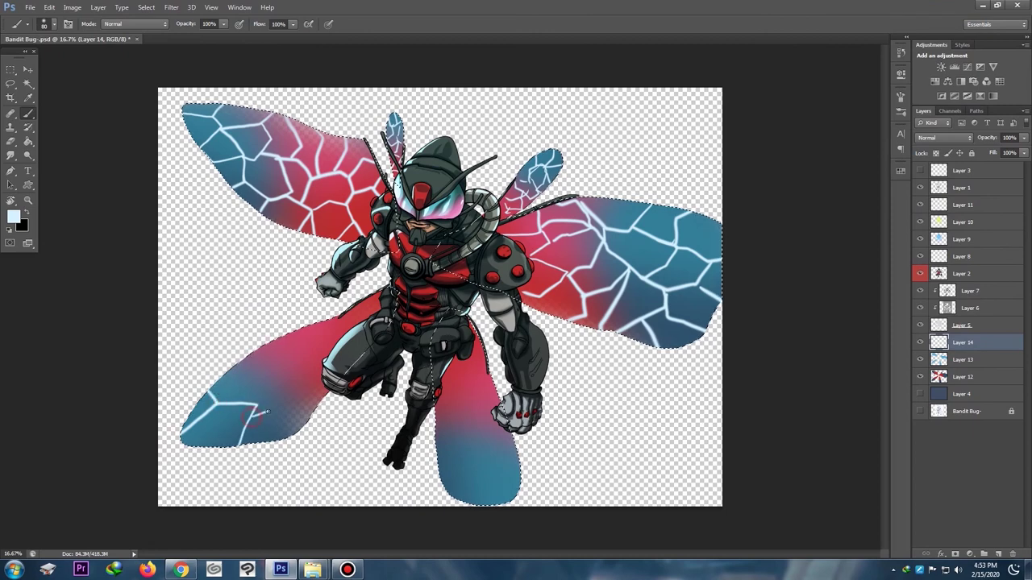
Step: Draw pale blue branching veins over the two lower wings and clear the selection
drag(254, 416, 292, 427)
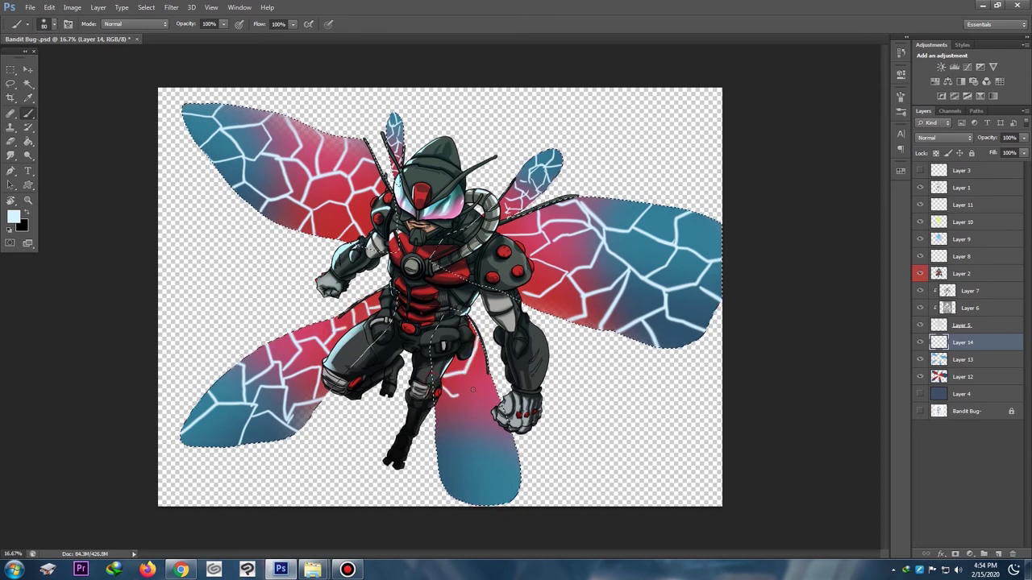
mouse_move(465, 397)
mouse_down()
mouse_move(439, 435)
mouse_move(465, 436)
mouse_up()
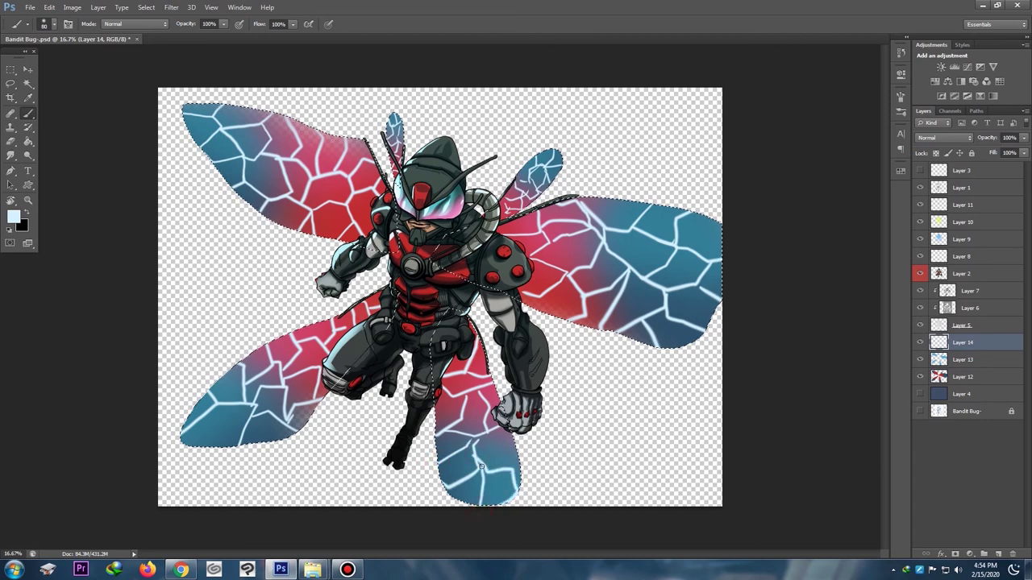
key(ctrl+minus)
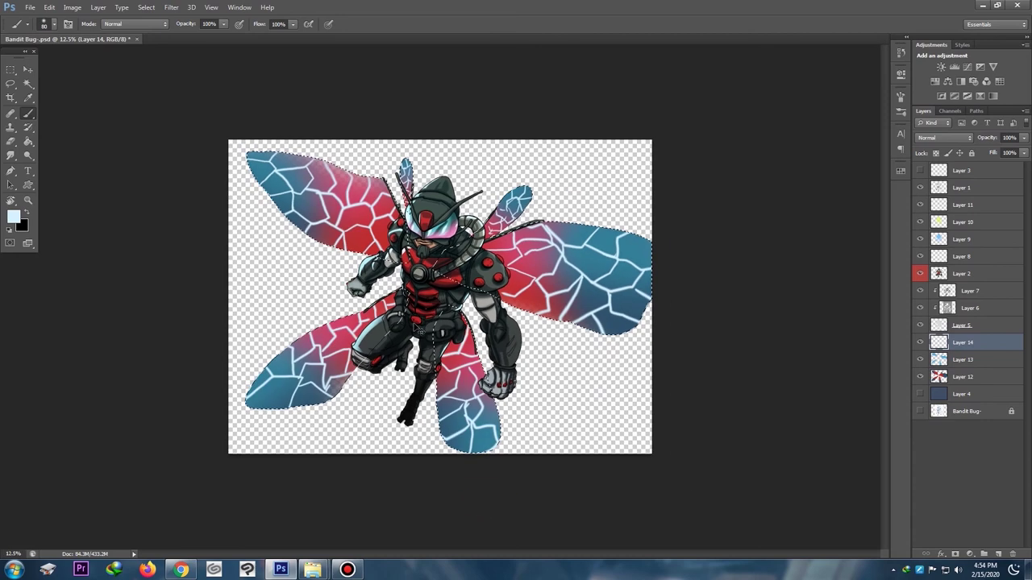
key(ctrl+plus)
key(ctrl+minus)
key(ctrl+d)
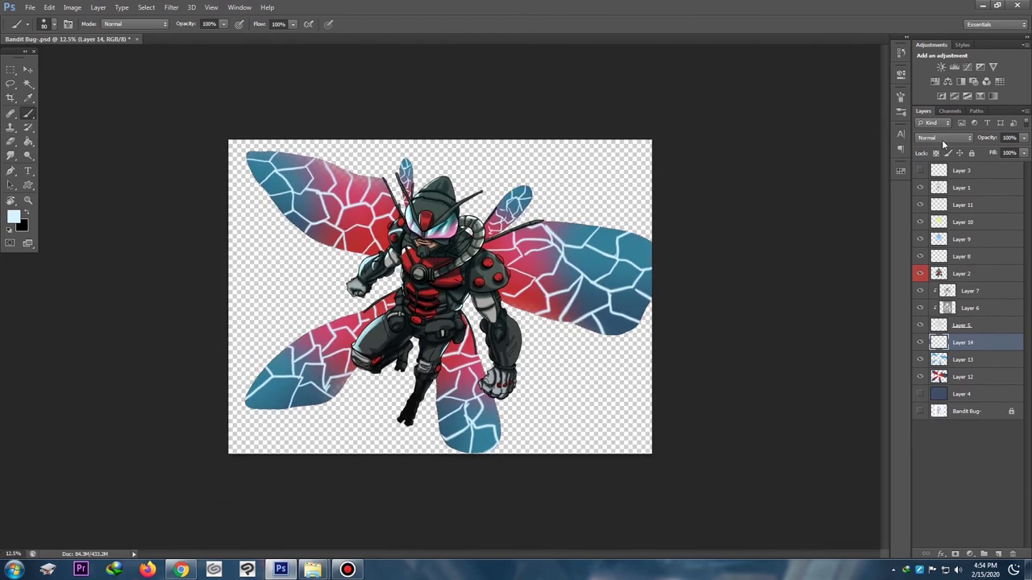
Step: Set the vein Layer 14 to Overlay blending at 83% opacity
click(942, 140)
click(933, 233)
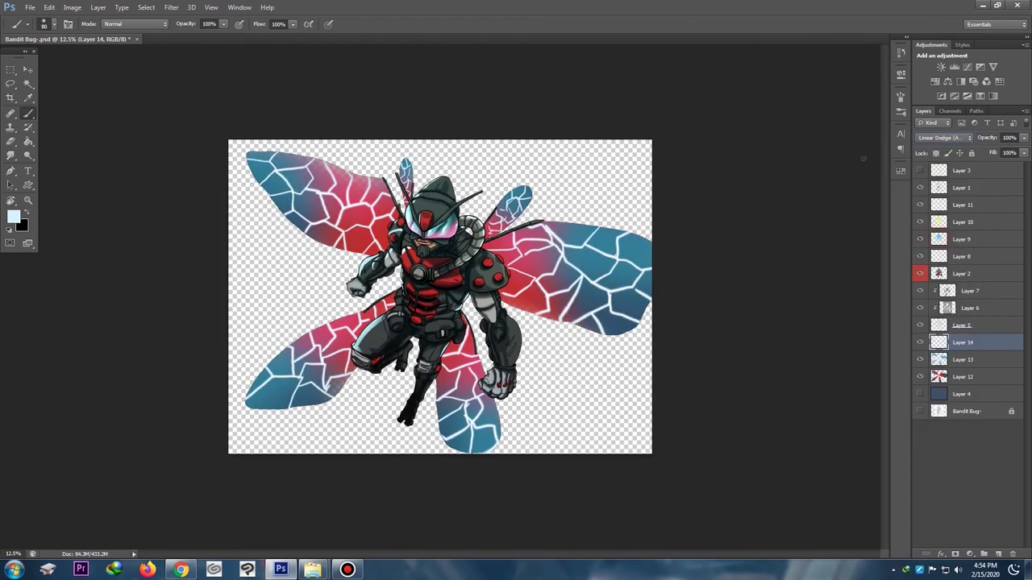
key(Down)
key(Down)
key(Down)
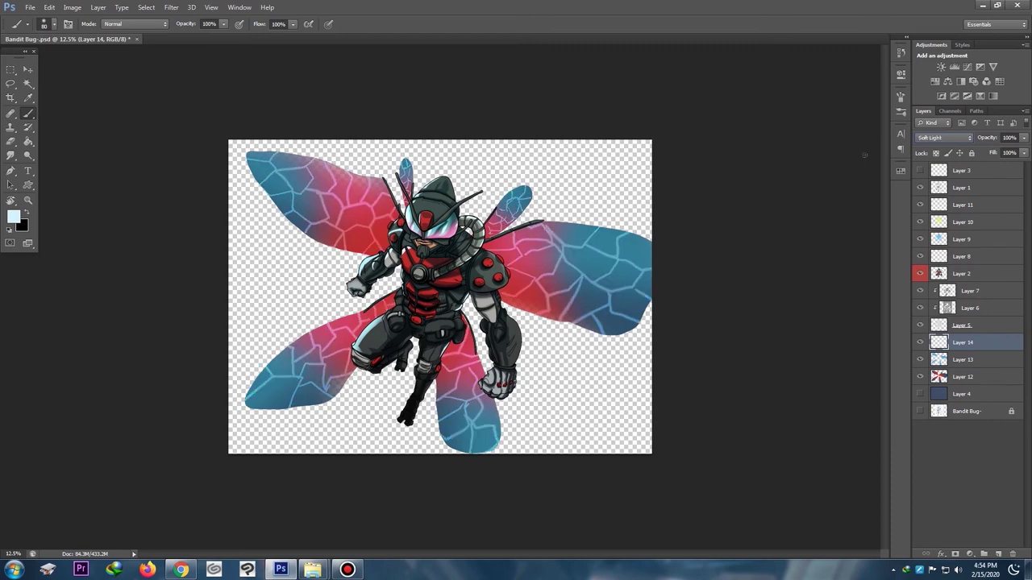
key(Up)
drag(994, 143, 980, 143)
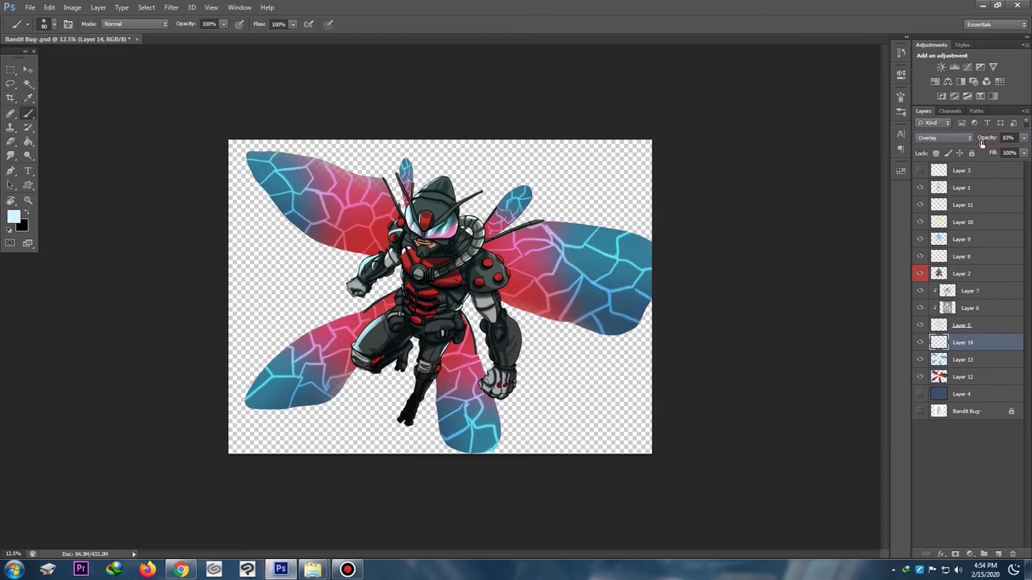
click(920, 326)
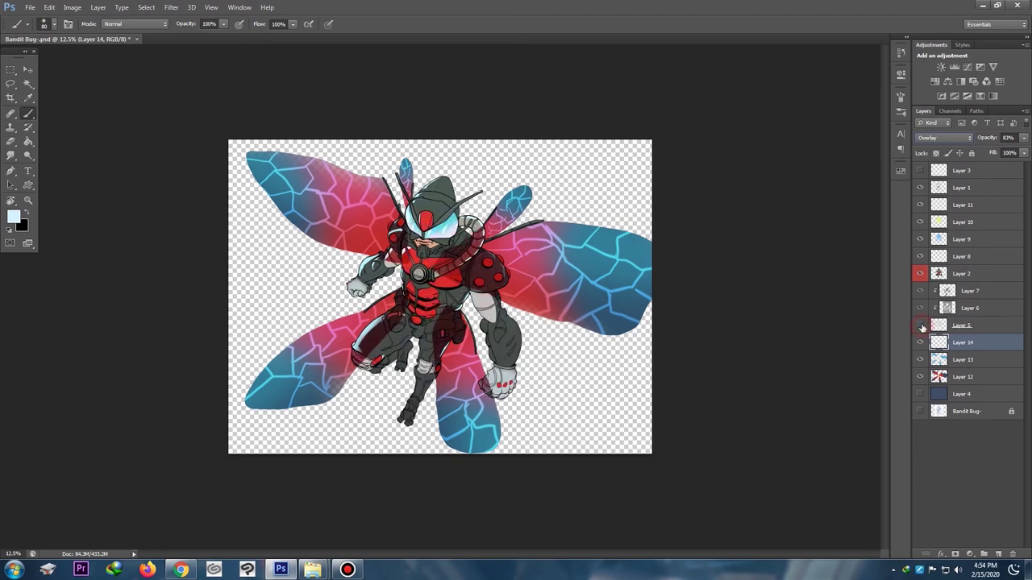
click(920, 326)
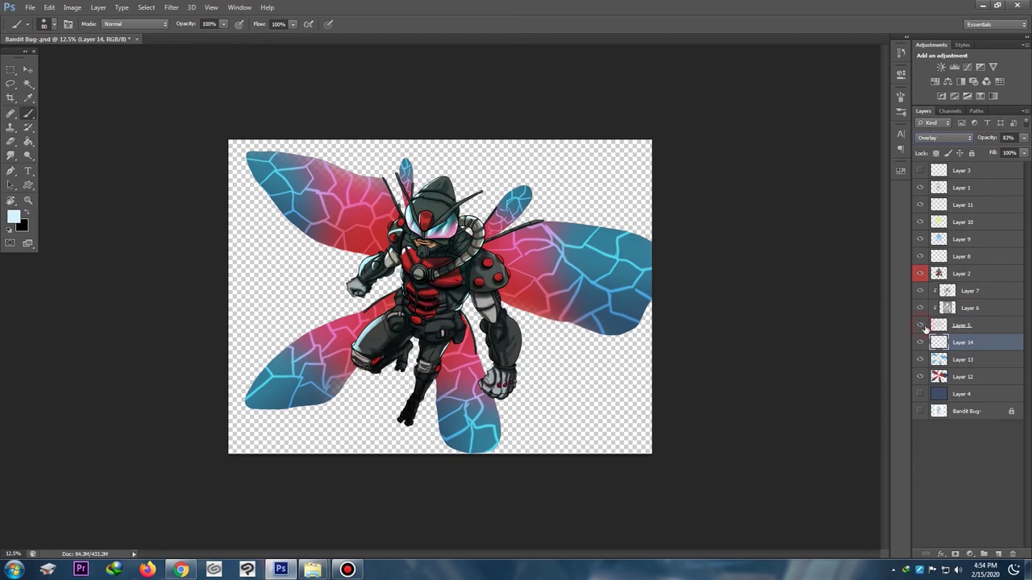
Step: Group the three wing layers, Layer 12, Layer 13 and Layer 14
shift+click(989, 365)
shift+click(991, 373)
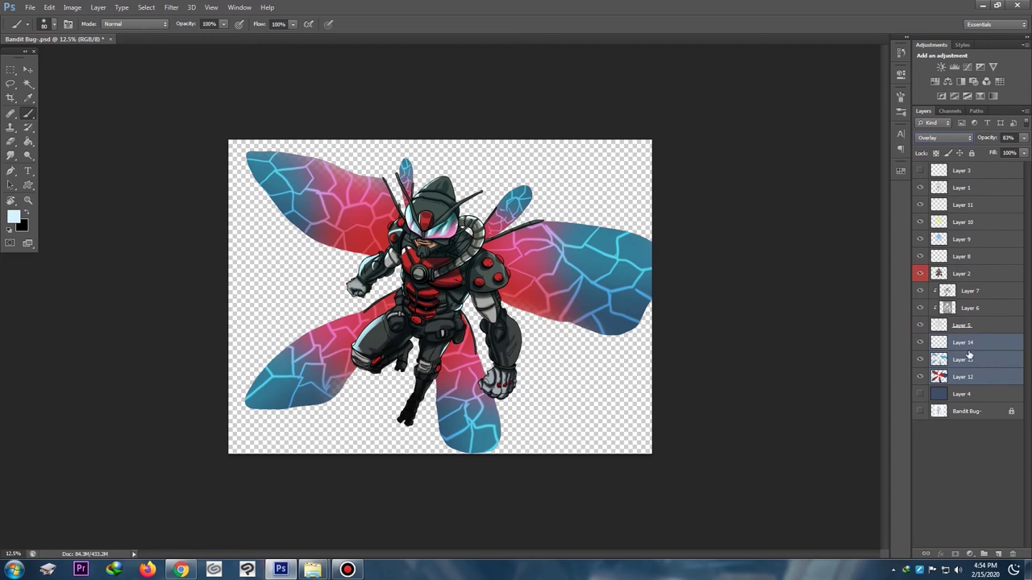
key(ctrl+g)
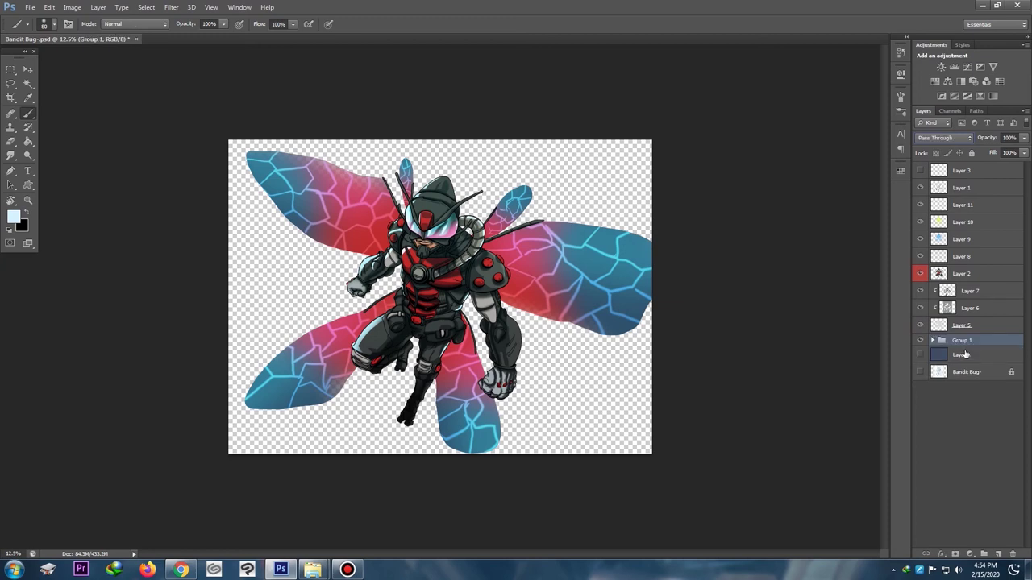
Step: Duplicate the wing group, hide the original group and merge the duplicate into a single layer
key(ctrl+j)
click(921, 353)
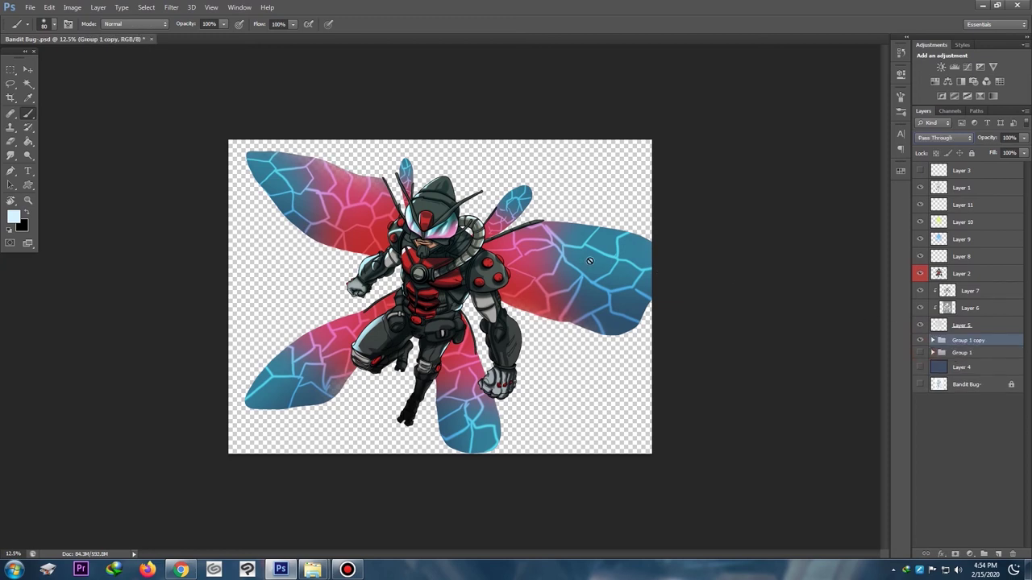
click(920, 354)
click(920, 354)
key(ctrl+e)
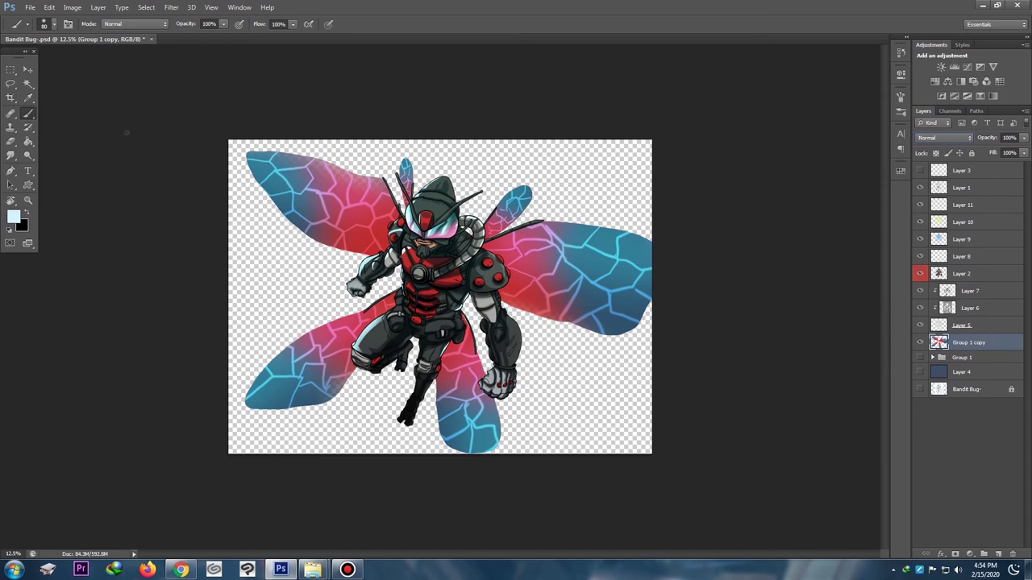
Step: Duplicate the merged wings layer and hide the duplicate, leaving the lower merged layer active
key(ctrl+j)
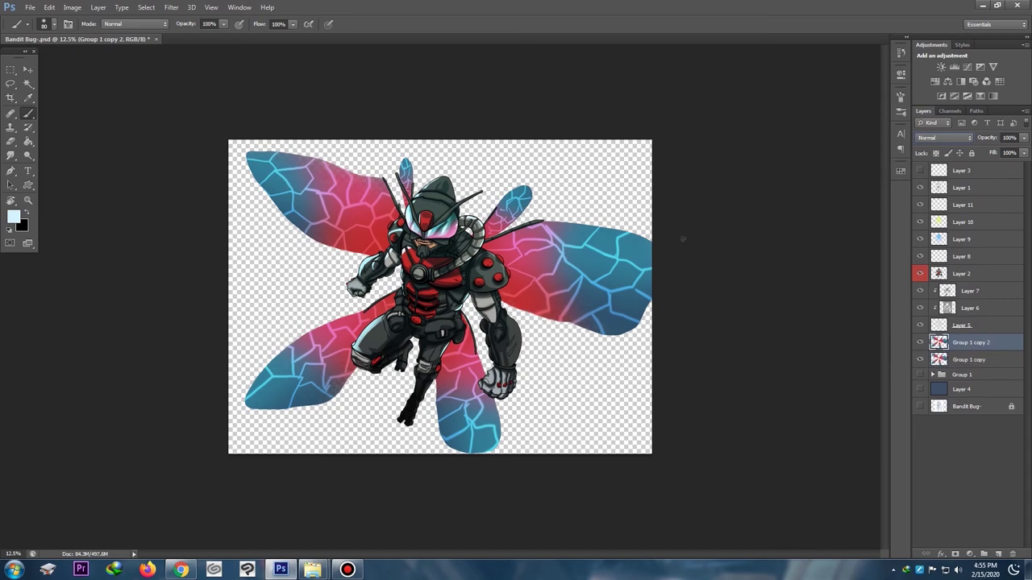
click(920, 342)
click(948, 360)
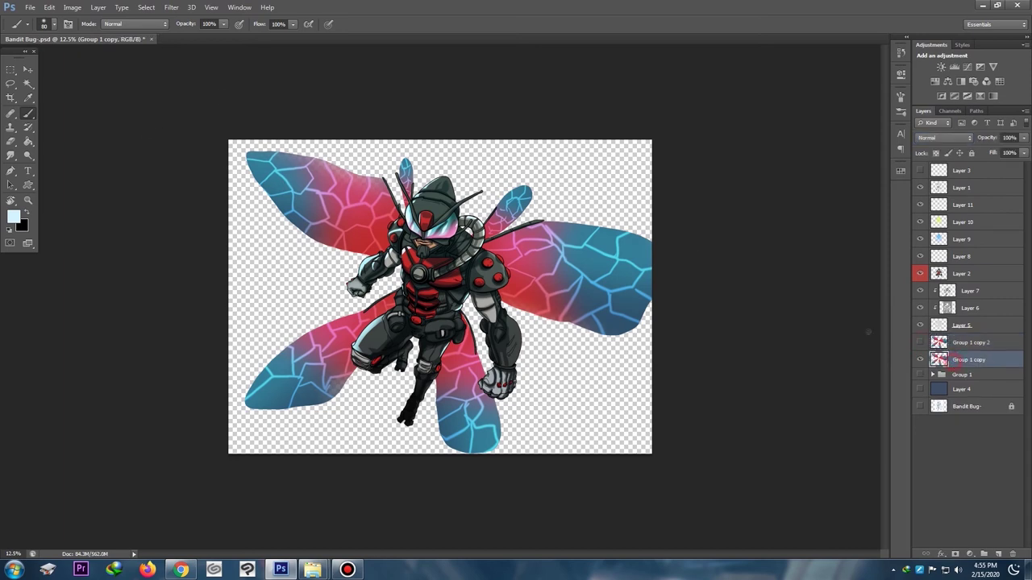
Step: Apply a strong Motion Blur at a steep diagonal angle to the visible merged wings layer
click(171, 7)
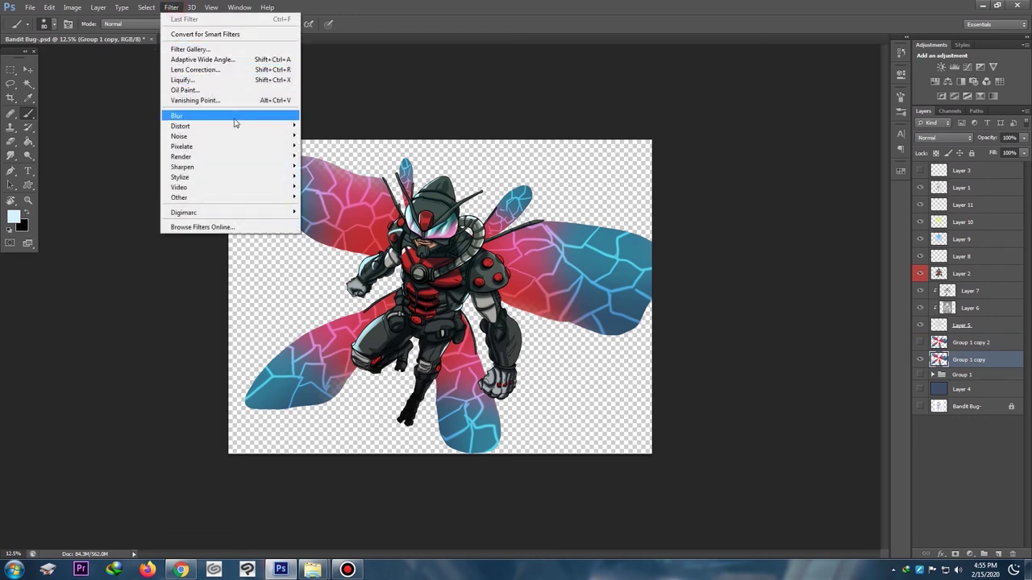
mouse_move(244, 119)
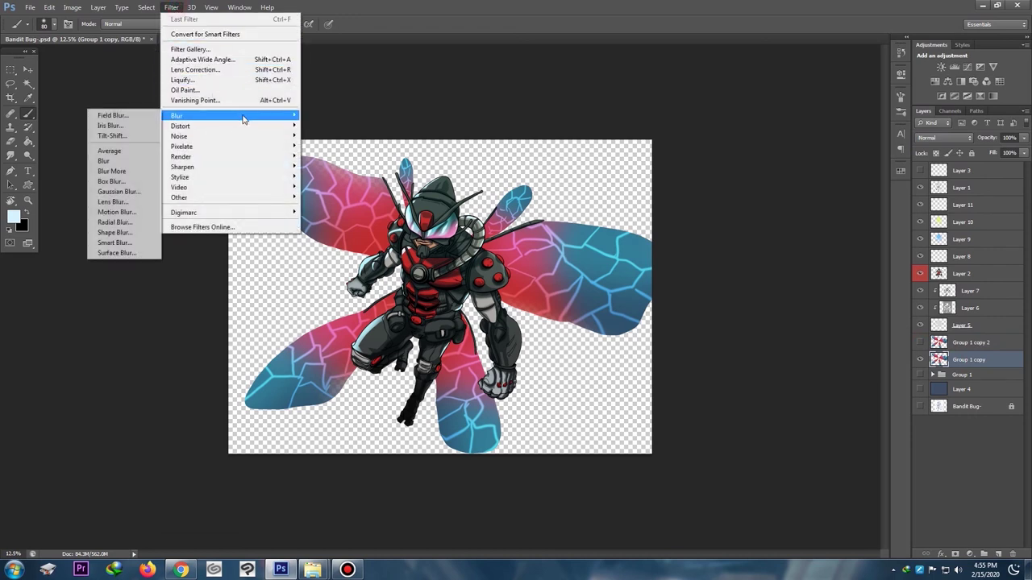
click(133, 215)
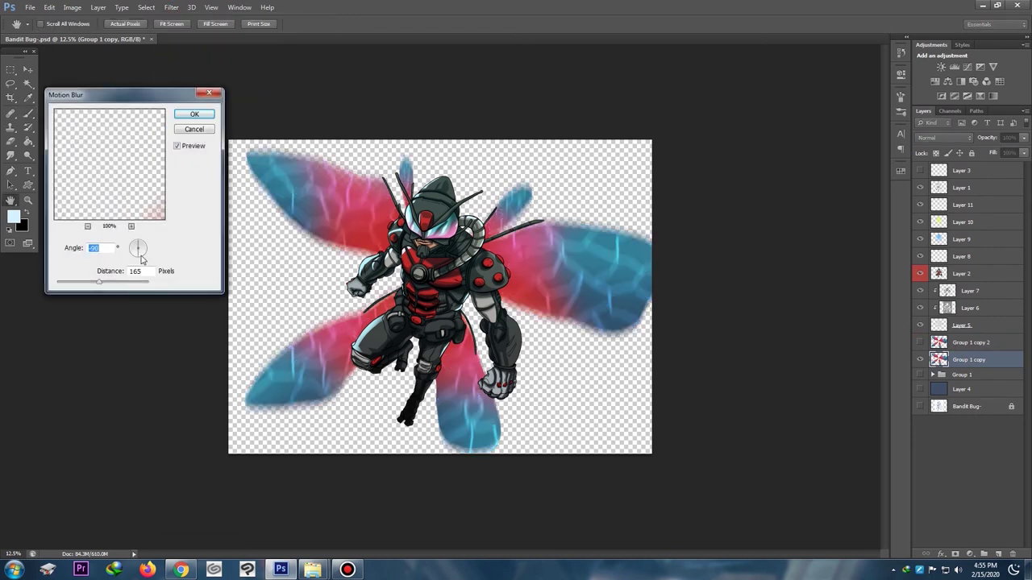
drag(141, 258, 122, 284)
key(Return)
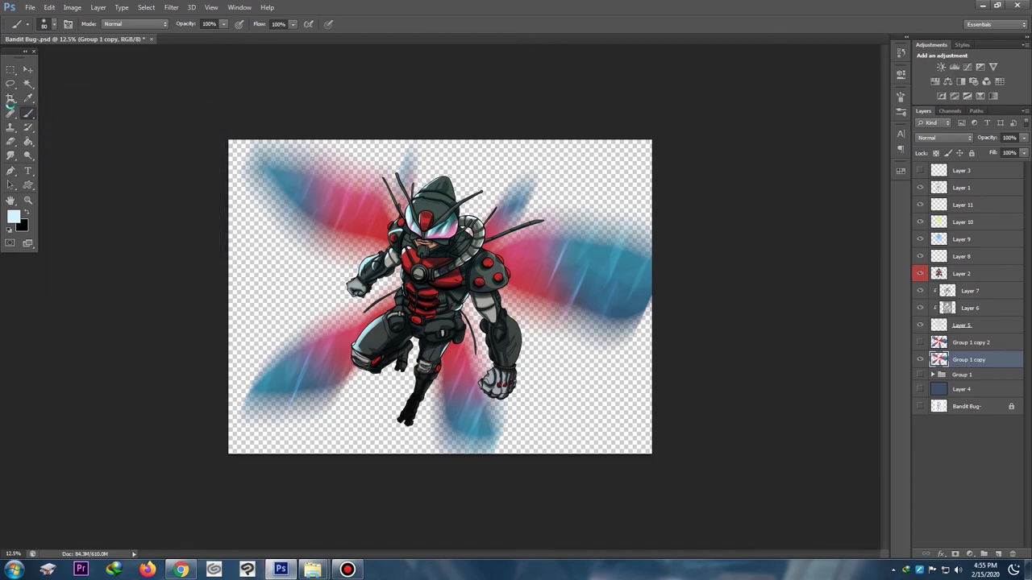
Step: Duplicate the blurred wings layer and free-transform the copy into a second, offset set of wings behind the figure
click(28, 70)
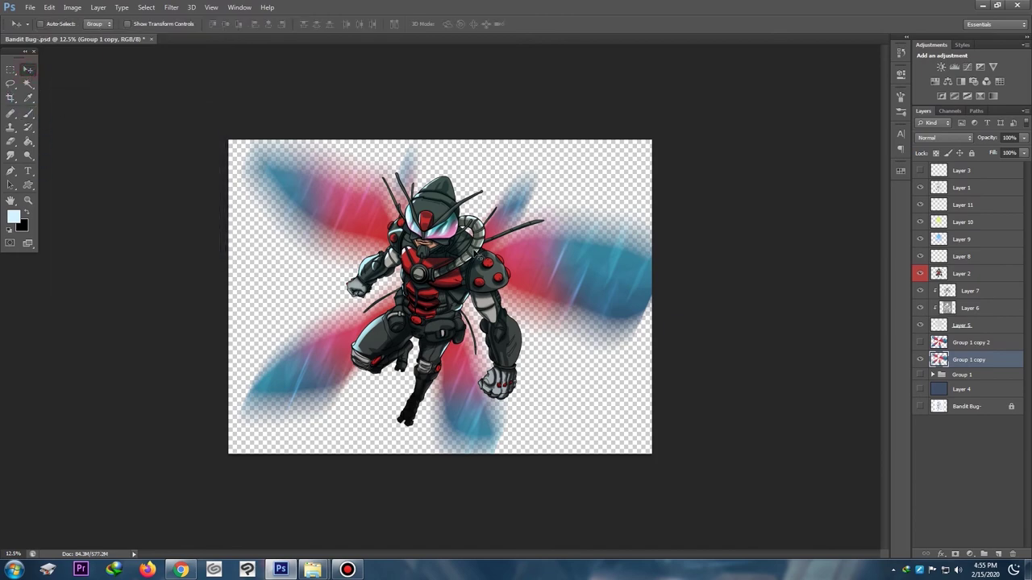
drag(471, 260, 439, 257)
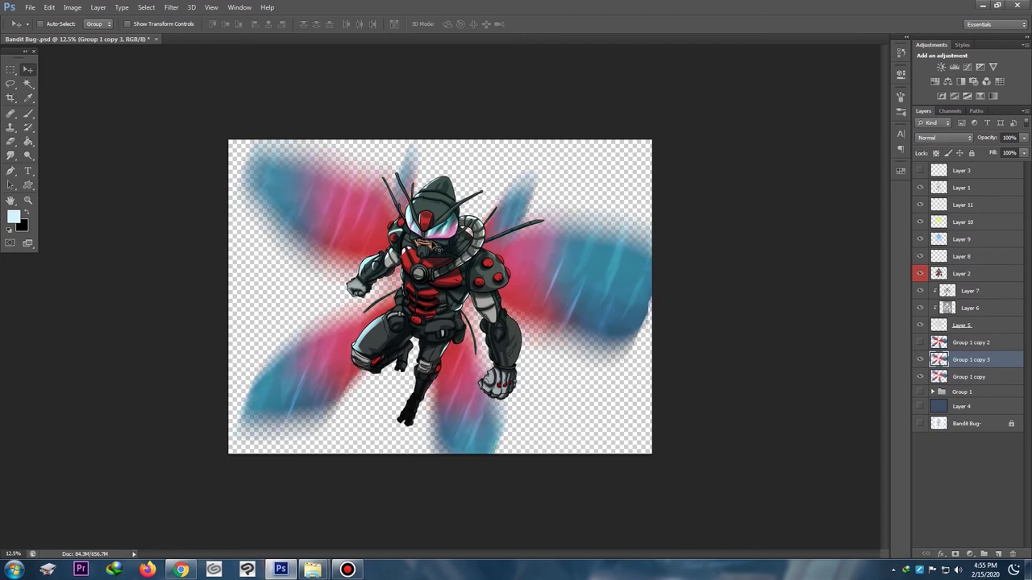
key(ctrl+t)
drag(234, 161, 235, 208)
mouse_move(648, 159)
mouse_down()
mouse_move(661, 172)
mouse_move(662, 157)
mouse_move(653, 163)
mouse_up()
drag(649, 473, 665, 404)
drag(655, 163, 622, 117)
key(Return)
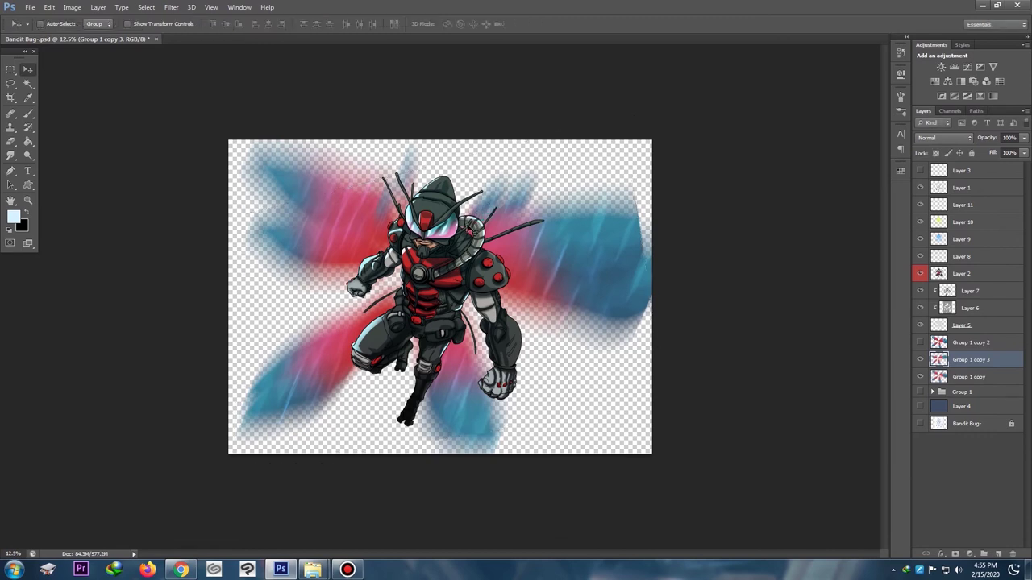
drag(462, 247, 482, 216)
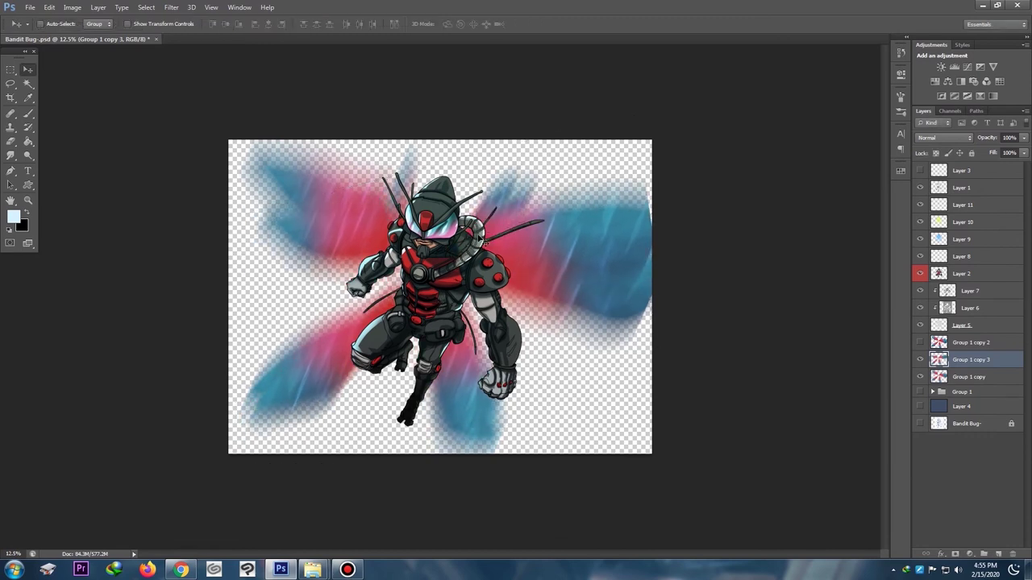
Step: Set the blend mode of the blurred wings layer Group 1 copy 3 to Color Dodge
click(944, 137)
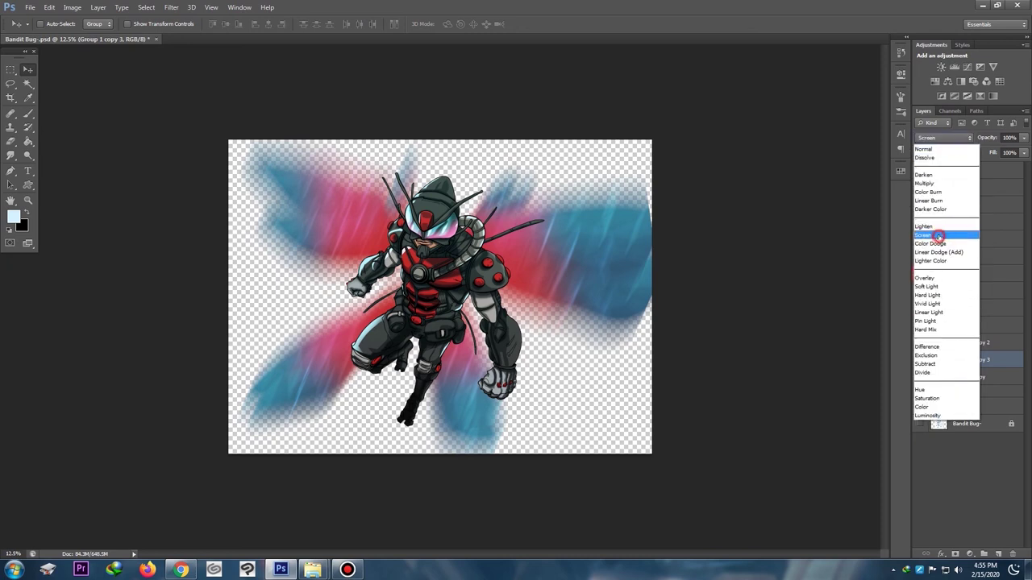
click(942, 233)
key(Down)
key(Down)
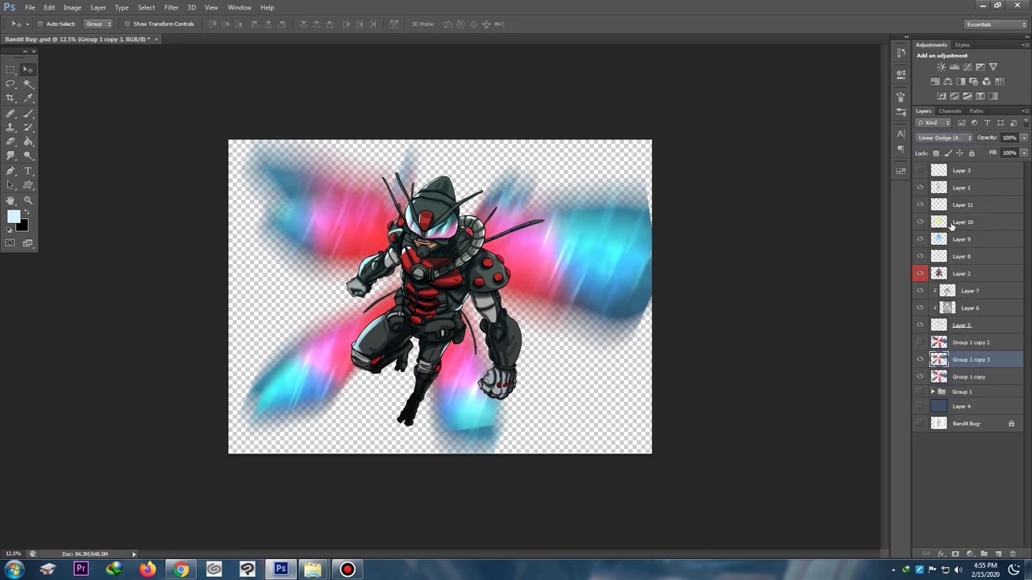
key(Up)
key(Up)
key(Up)
key(Up)
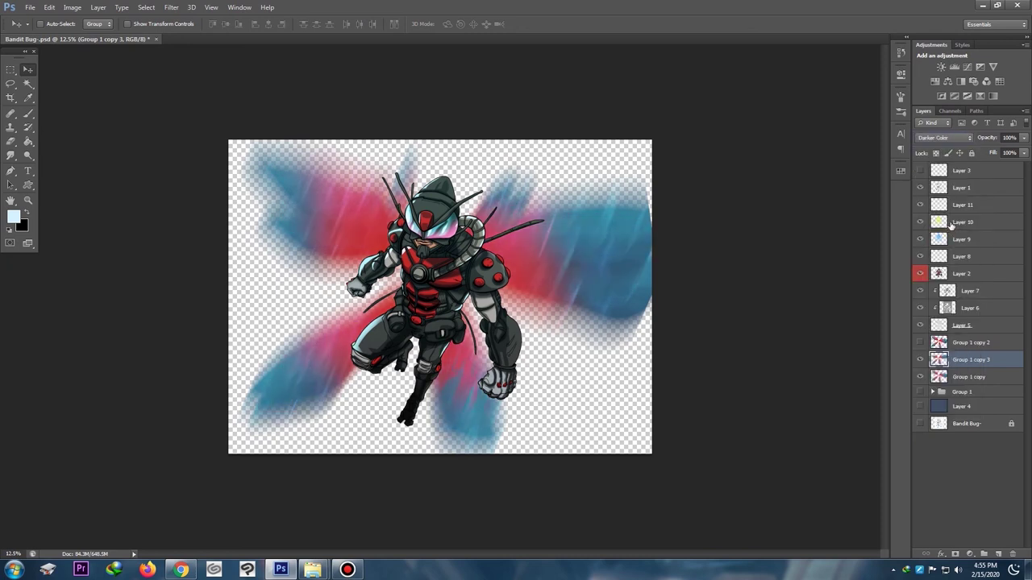
key(Down)
key(Down)
key(Down)
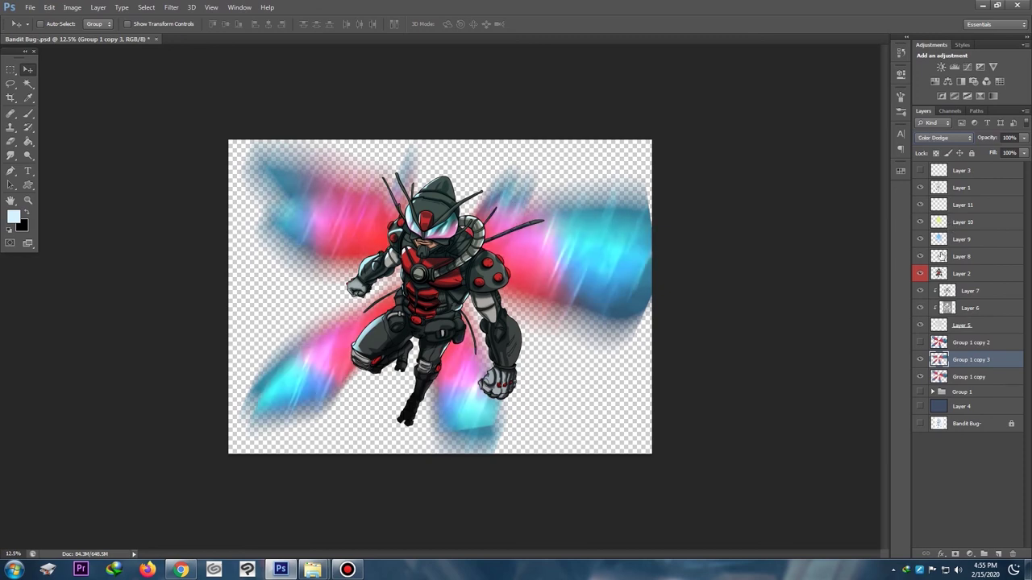
Step: Show the sharp veined wings layer Group 1 copy 2, try blend modes from Multiply through Screen to Lighter Color, and hide it again
click(920, 343)
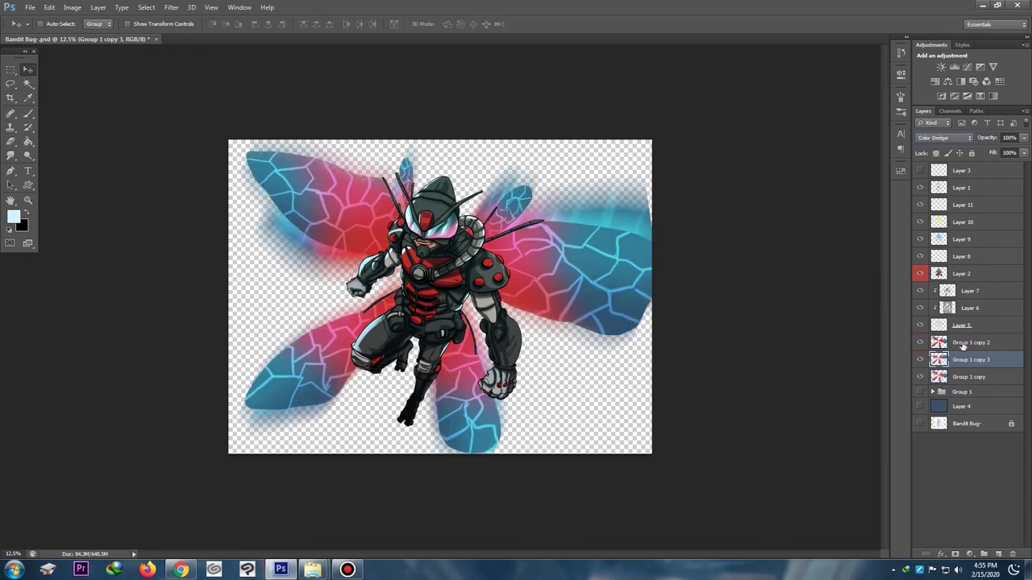
click(962, 347)
click(943, 137)
click(945, 185)
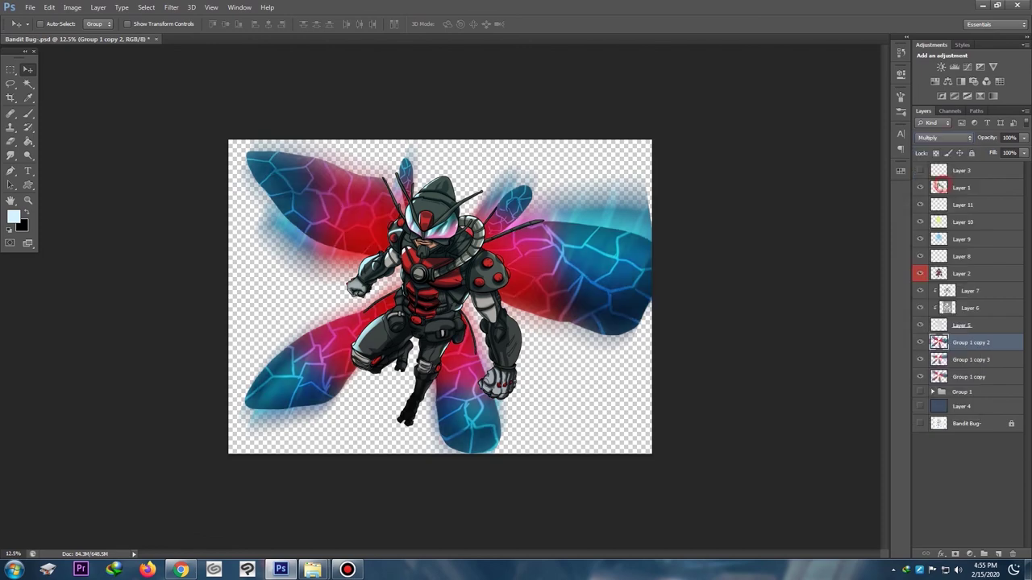
key(Down)
key(Down)
key(Down)
key(Down)
key(Down)
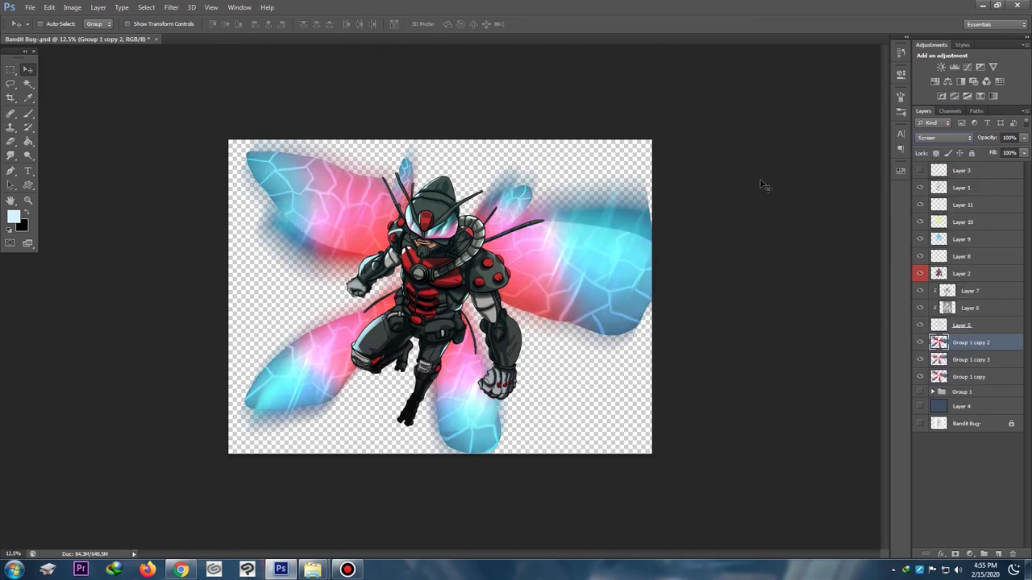
key(Down)
key(Down)
key(Down)
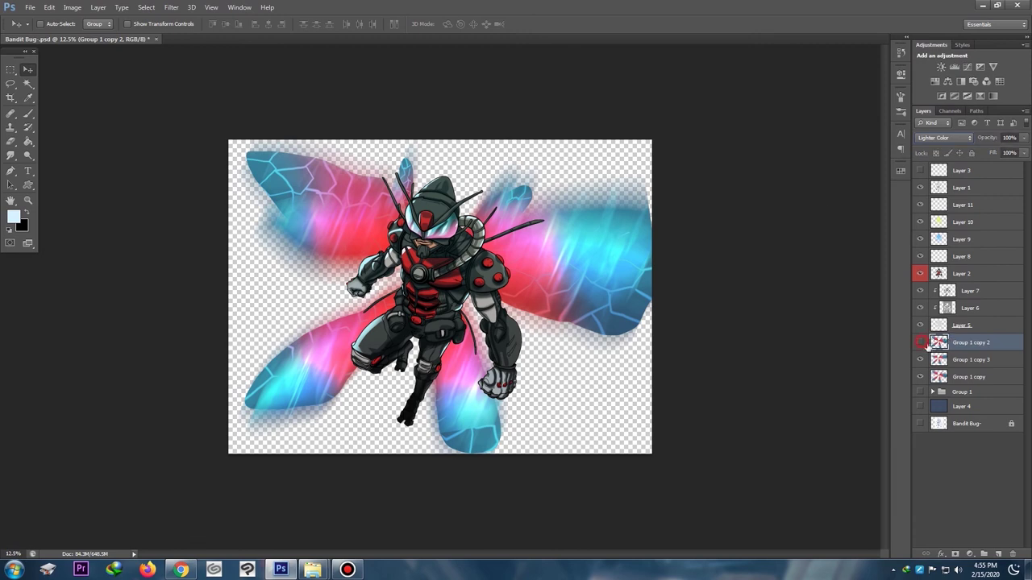
click(920, 343)
click(962, 360)
key(ctrl+j)
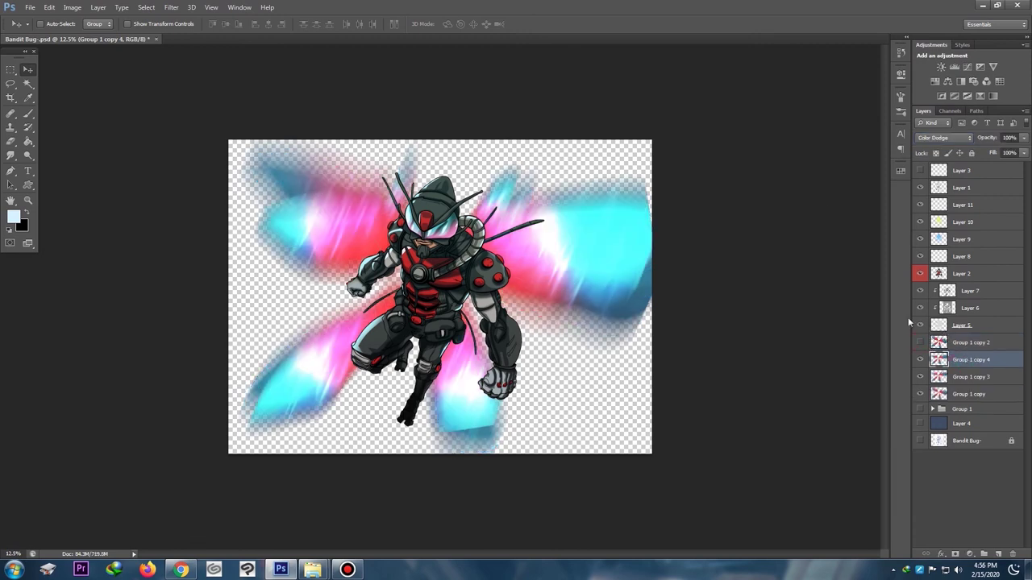
key(Delete)
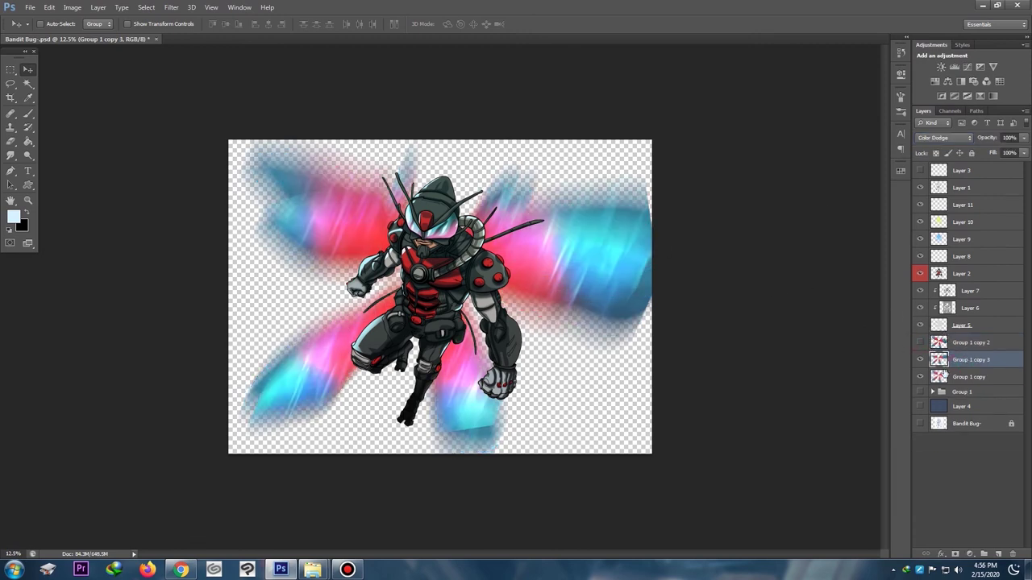
Step: Duplicate the blurred Group 1 copy layer and distort the copy, raising its upper-left corner and pulling its upper-right corner down and inward
click(969, 378)
key(ctrl+j)
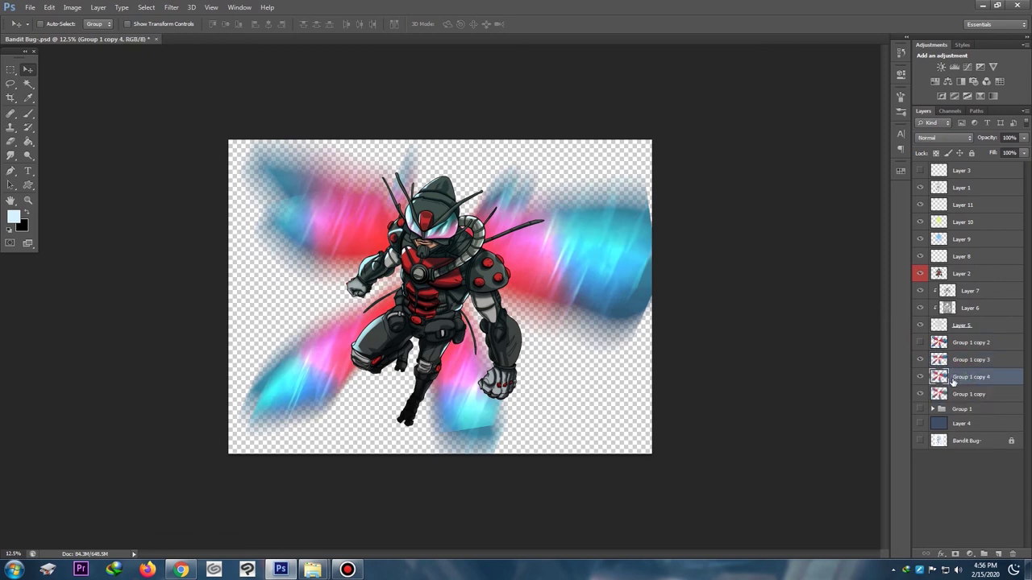
key(ctrl+t)
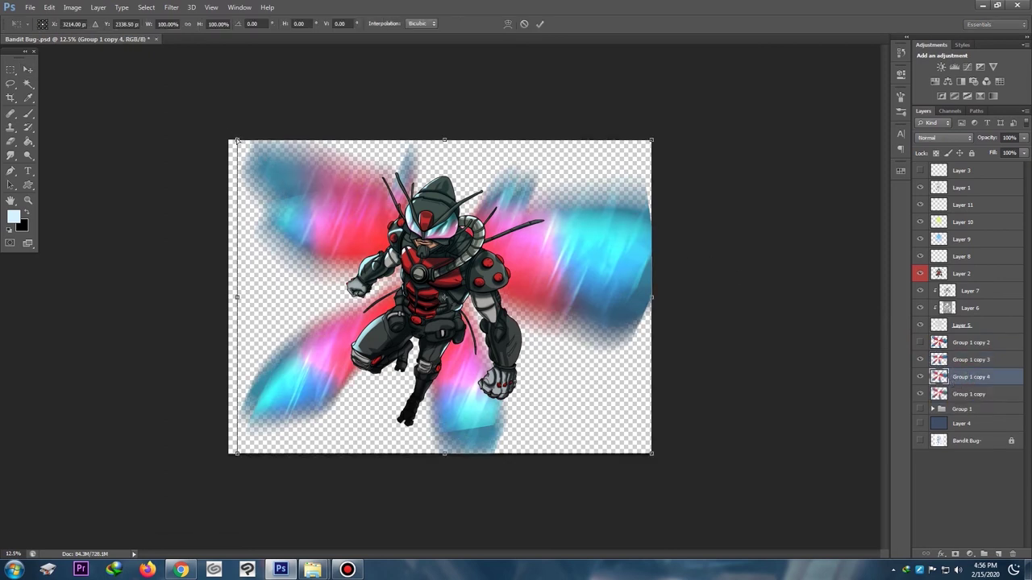
drag(237, 139, 267, 82)
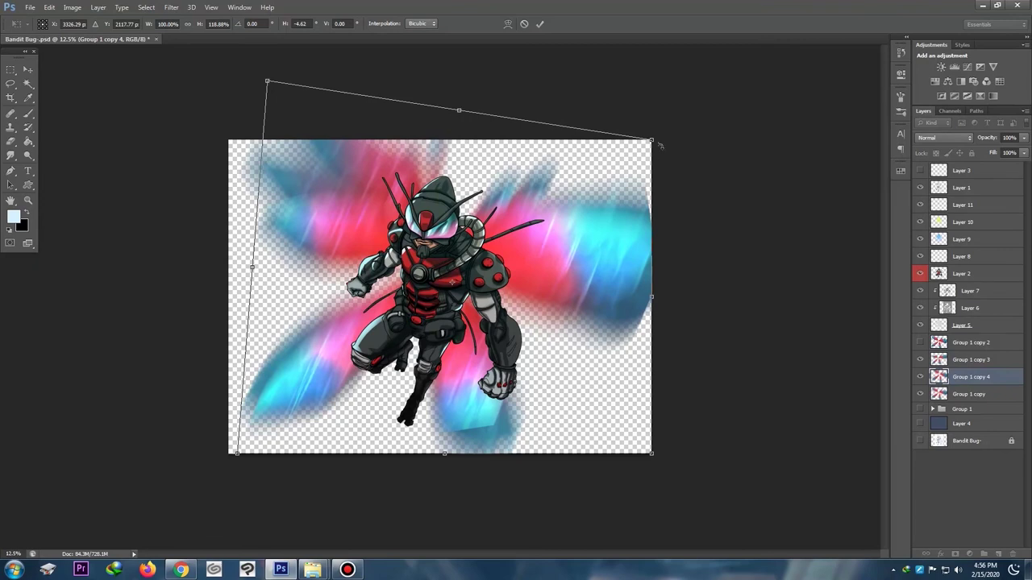
drag(653, 143, 617, 216)
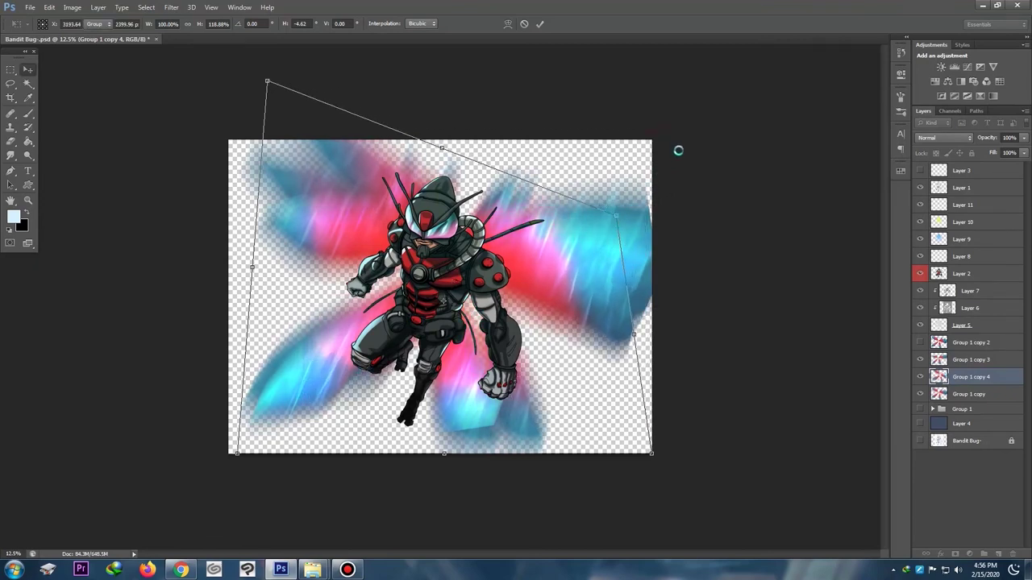
key(Escape)
Step: Show the sharp veined wings layer Group 1 copy 2 and set its blend mode to Overlay
click(920, 342)
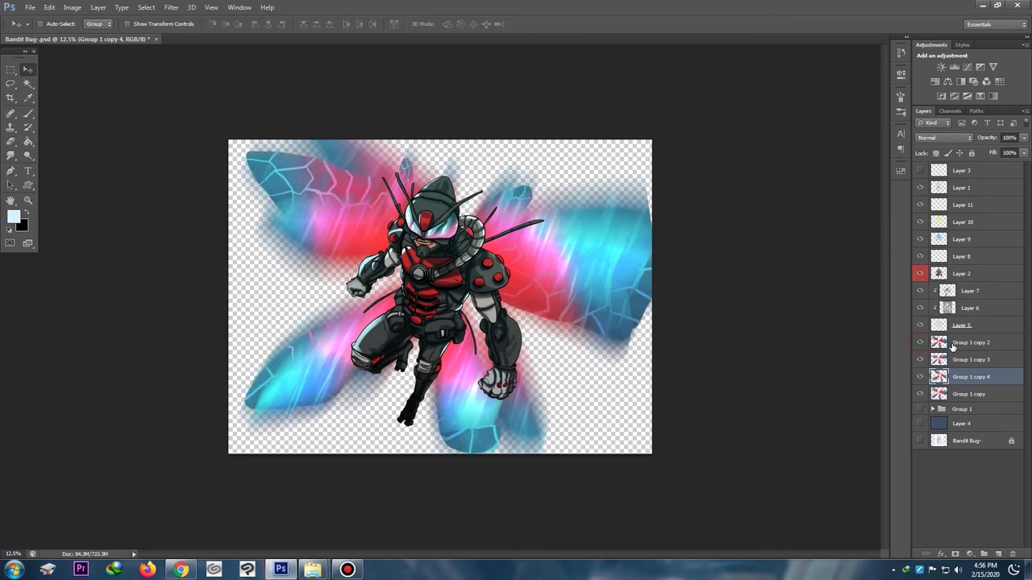
click(939, 343)
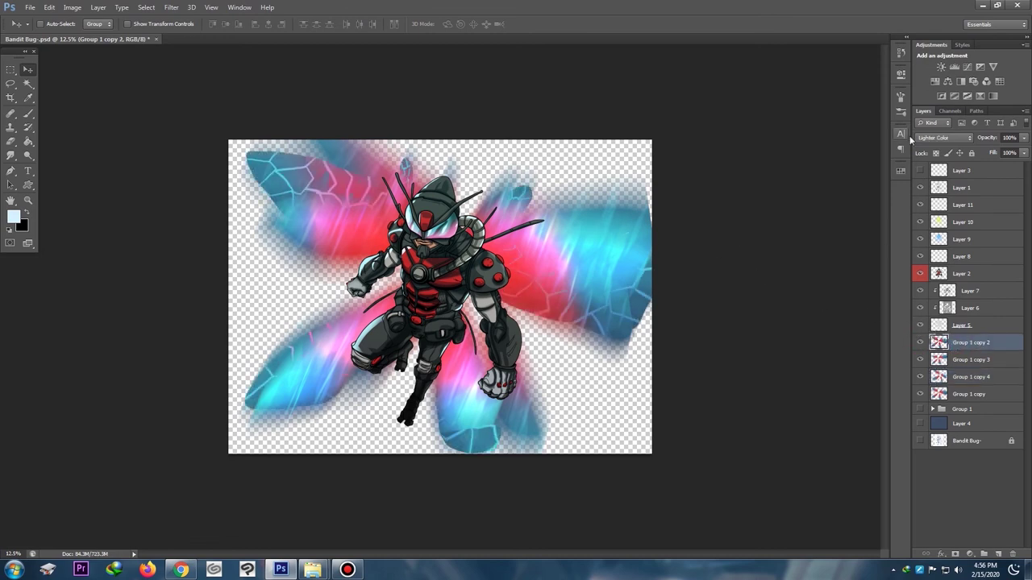
click(943, 137)
click(927, 140)
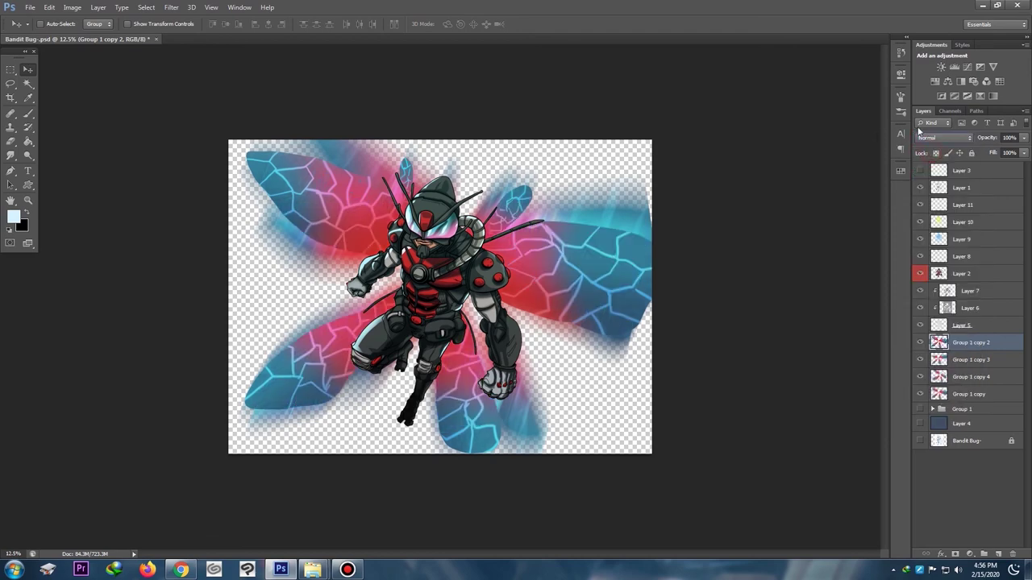
click(944, 137)
click(935, 207)
key(shift+plus)
key(shift+plus)
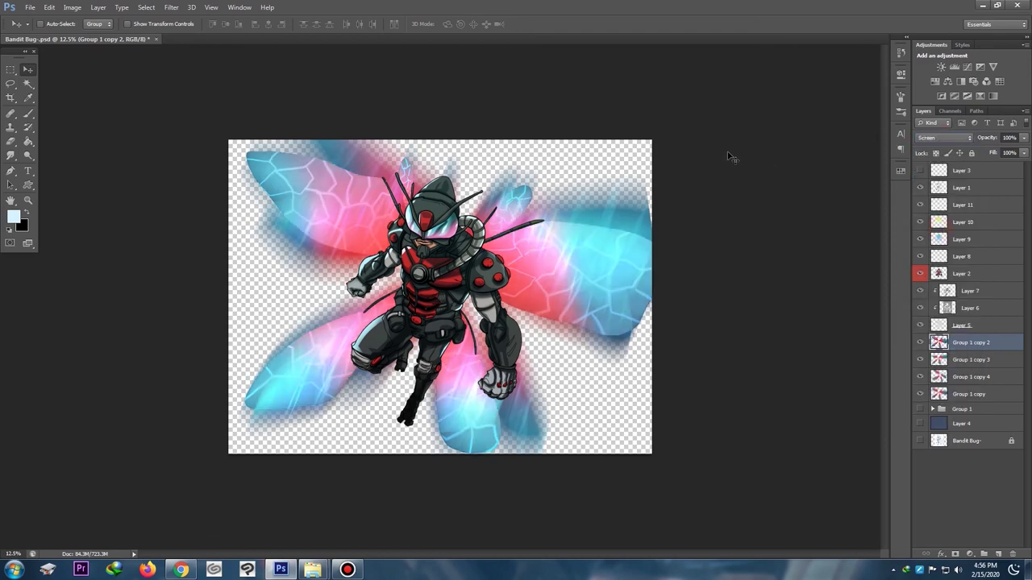
key(shift+plus)
key(shift+plus)
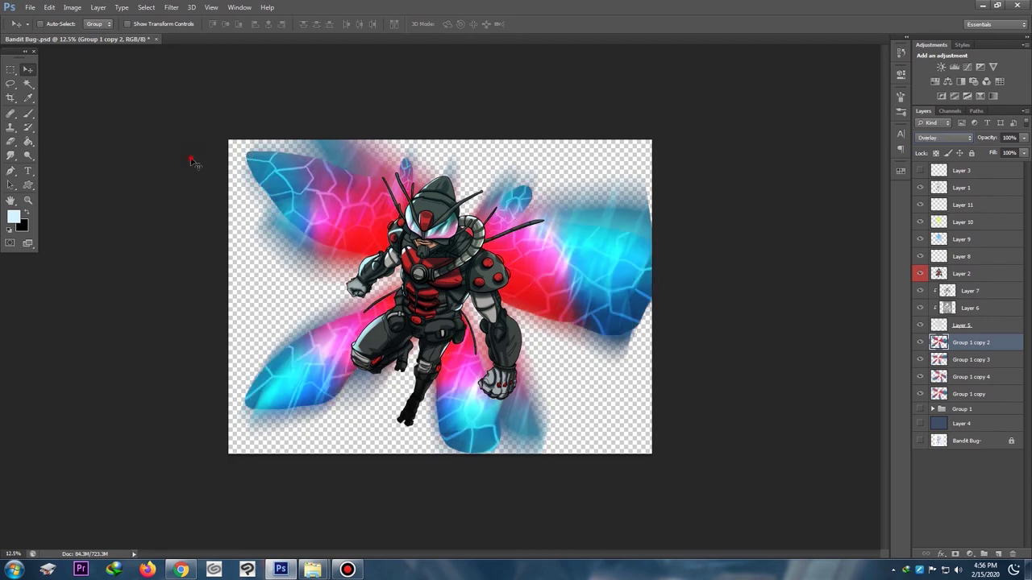
Step: Erase the outer edges of the sharp veined wings on Group 1 copy 2 with a soft 1300 px Eraser
key(e)
key(bracketright)
key(bracketright)
key(bracketright)
key(bracketright)
key(bracketright)
key(bracketright)
key(bracketright)
key(bracketright)
key(bracketright)
key(bracketright)
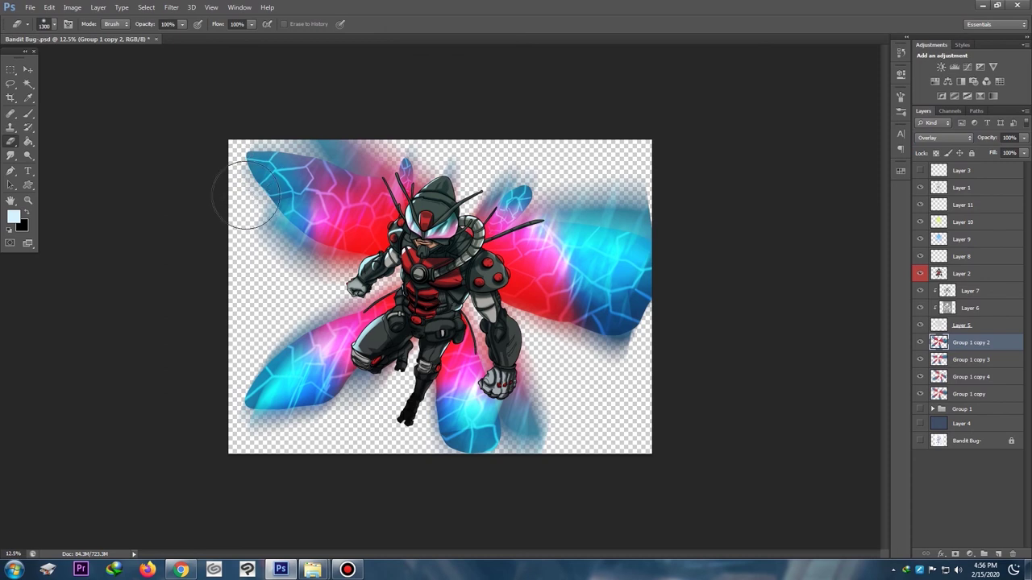
mouse_move(238, 186)
mouse_down()
mouse_move(299, 237)
mouse_move(335, 246)
mouse_up()
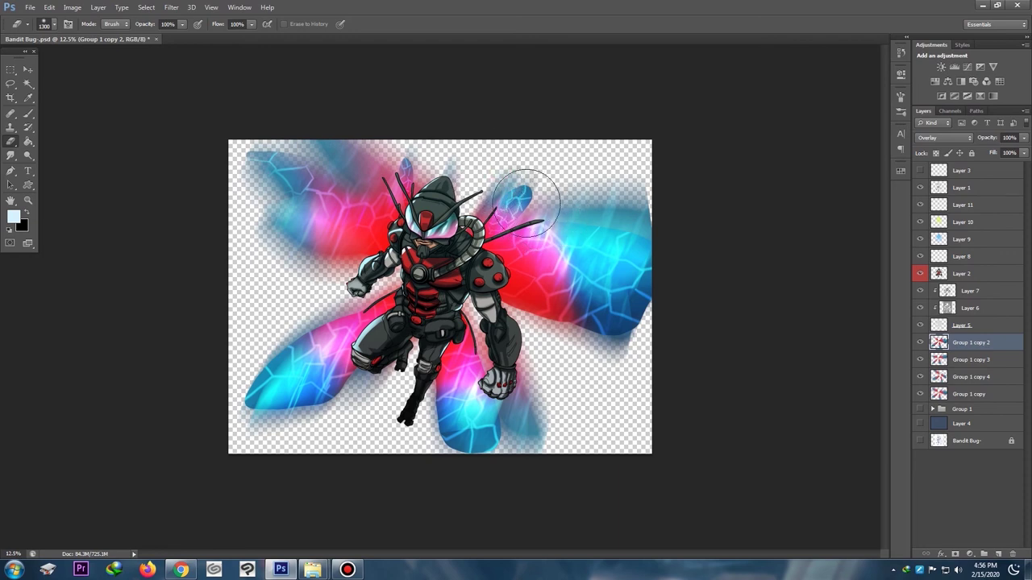
mouse_move(485, 303)
mouse_down()
mouse_move(602, 325)
mouse_move(619, 318)
mouse_up()
drag(563, 216, 604, 230)
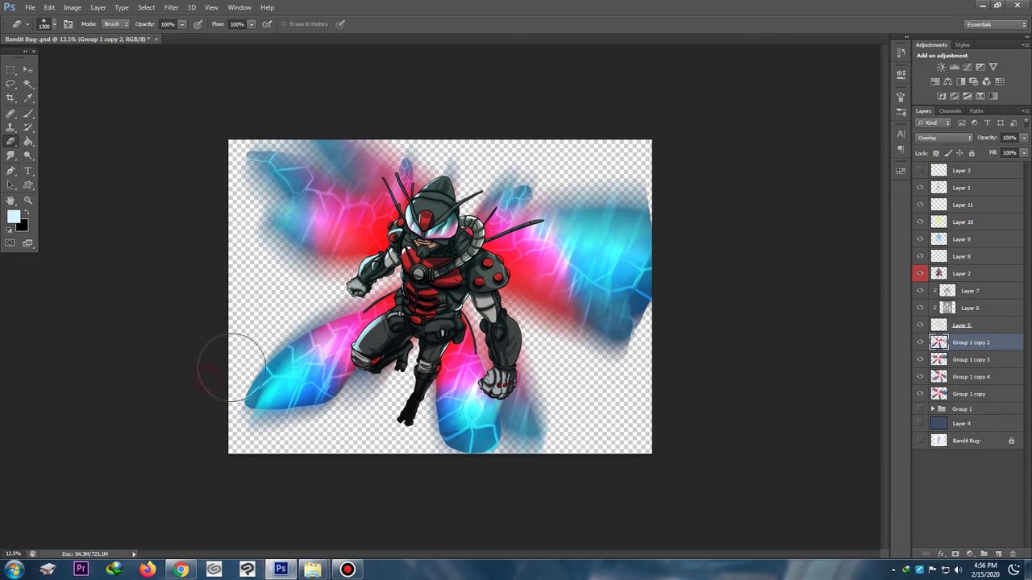
mouse_move(275, 339)
mouse_down()
mouse_move(329, 315)
mouse_move(342, 345)
mouse_move(277, 446)
mouse_move(386, 370)
mouse_move(435, 412)
mouse_move(398, 399)
mouse_move(421, 365)
mouse_move(425, 402)
mouse_move(453, 449)
mouse_up()
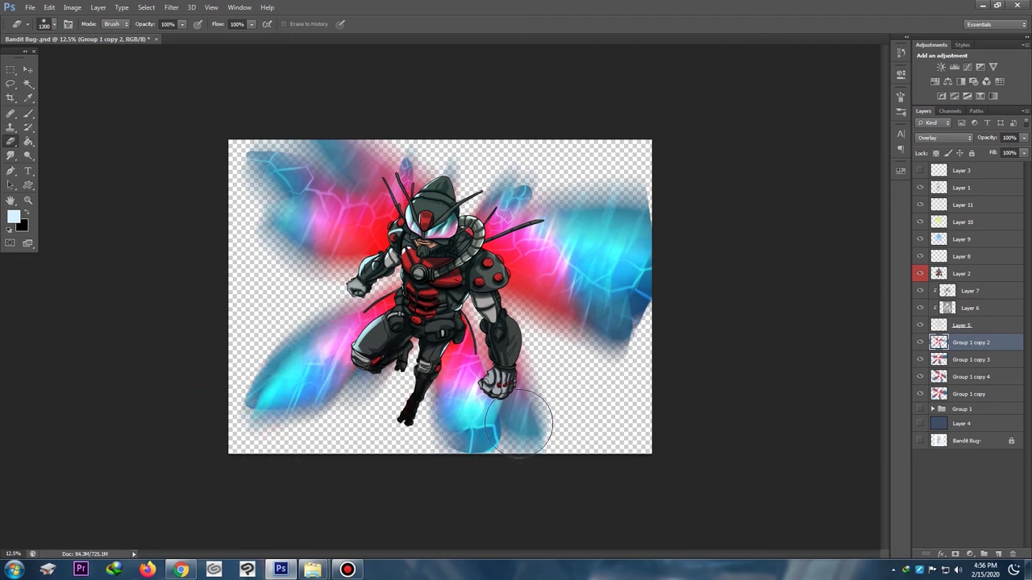
Step: Show the dark blue background Layer 4 and the original wing group Group 1 behind the figure
key(ctrl+minus)
key(ctrl+minus)
key(ctrl+plus)
key(ctrl+plus)
key(ctrl+plus)
key(ctrl+plus)
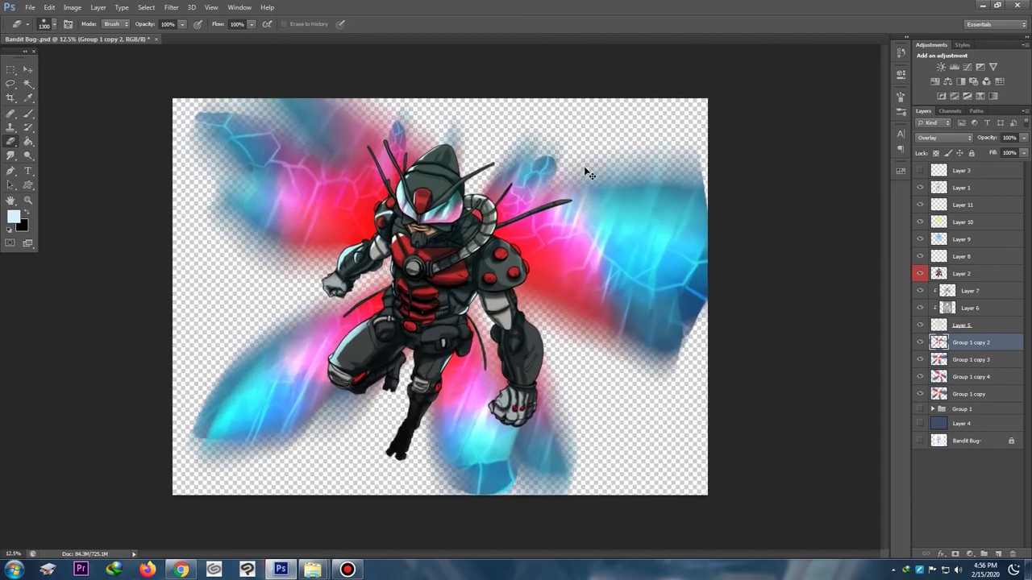
scroll(584, 166, down, 1)
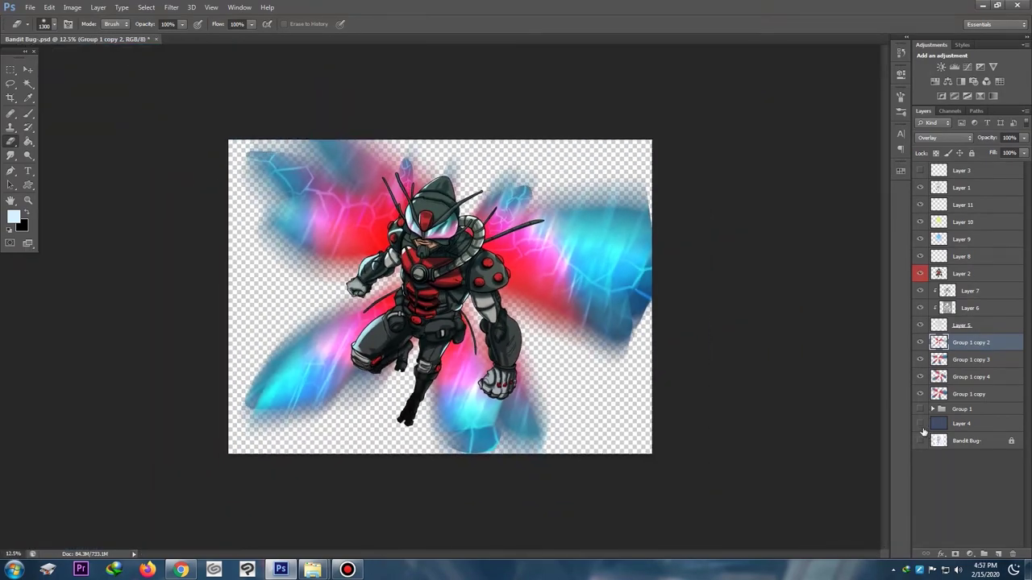
click(920, 423)
scroll(580, 180, down, 1)
scroll(566, 168, up, 3)
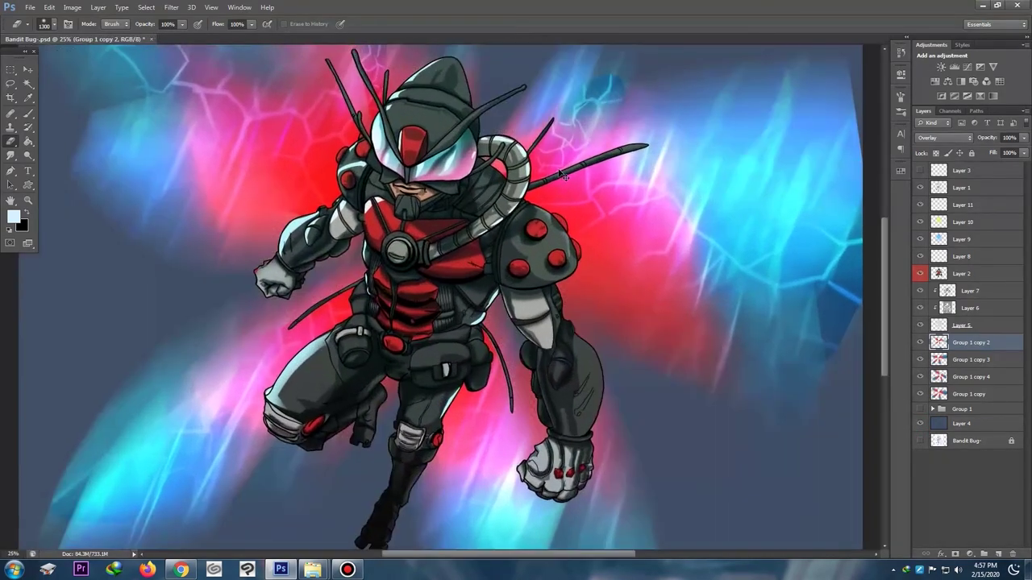
scroll(562, 176, down, 2)
click(920, 410)
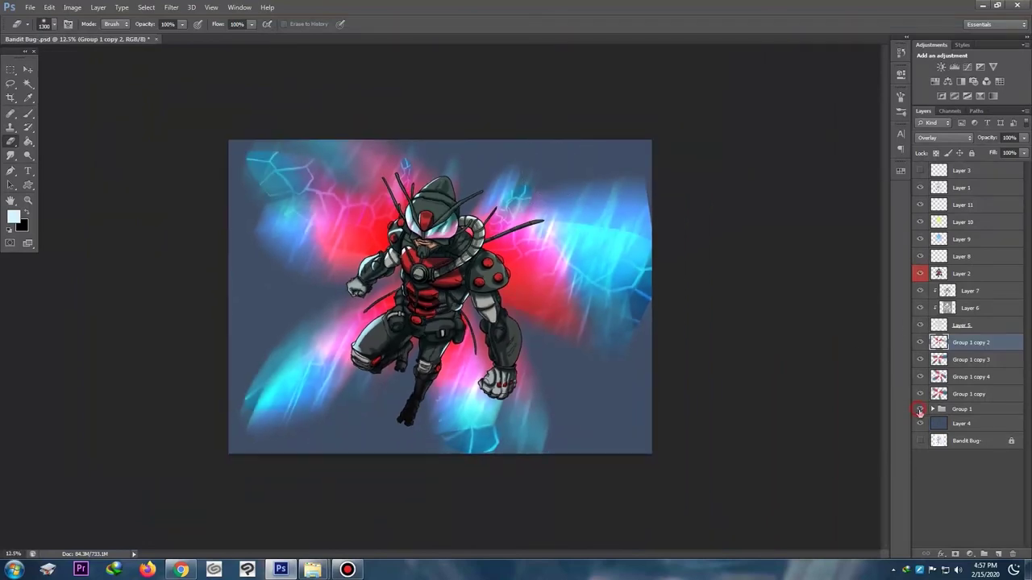
scroll(367, 201, down, 1)
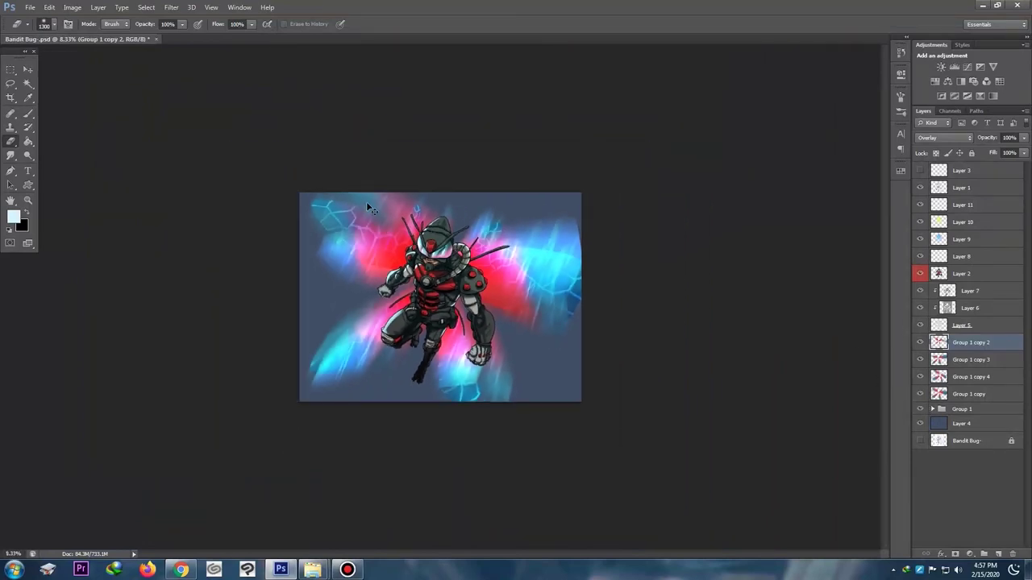
scroll(368, 201, up, 1)
Step: Lower the layer opacity of the original wing group Group 1
click(975, 412)
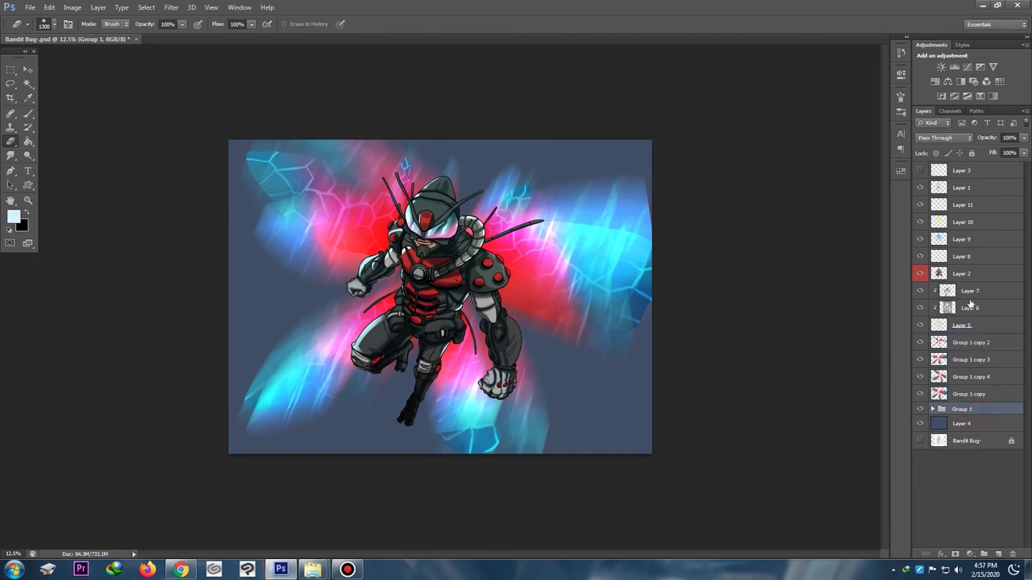
key(ctrl+minus)
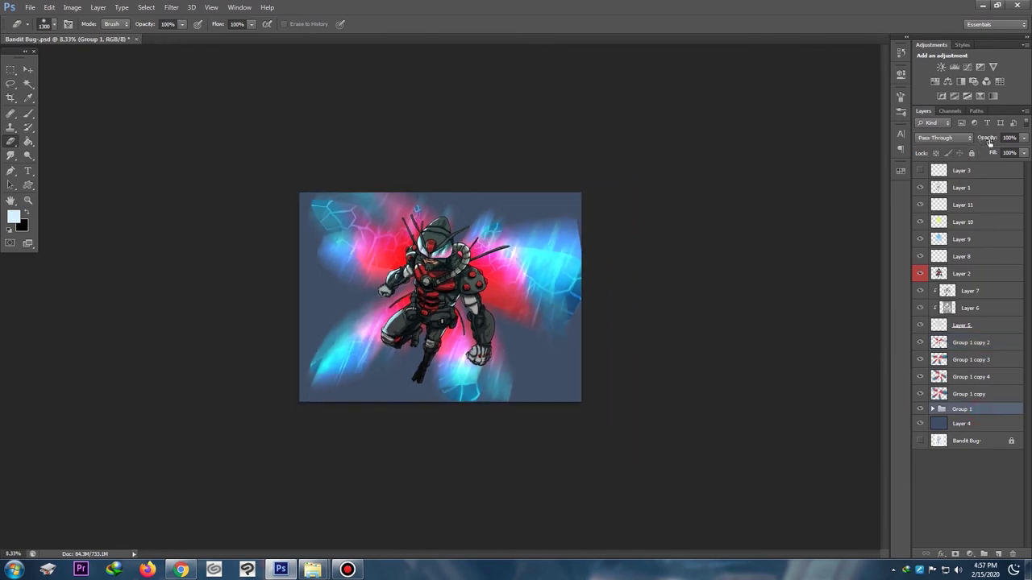
drag(992, 138, 950, 134)
Step: Compare the wings with and without Group 1 copy 2, and try stacking a duplicate of that layer on top
click(957, 345)
click(919, 343)
click(919, 343)
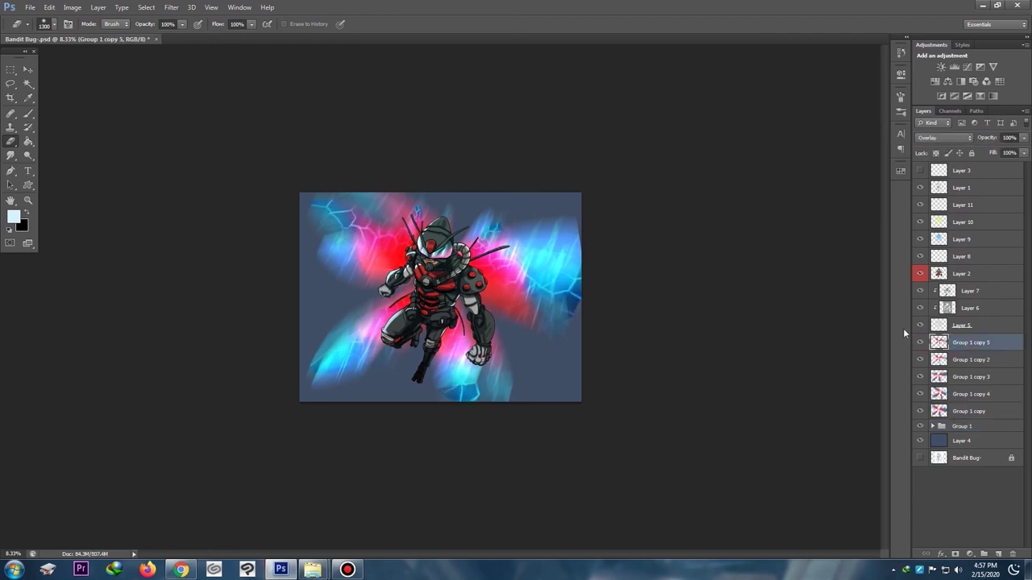
key(ctrl+minus)
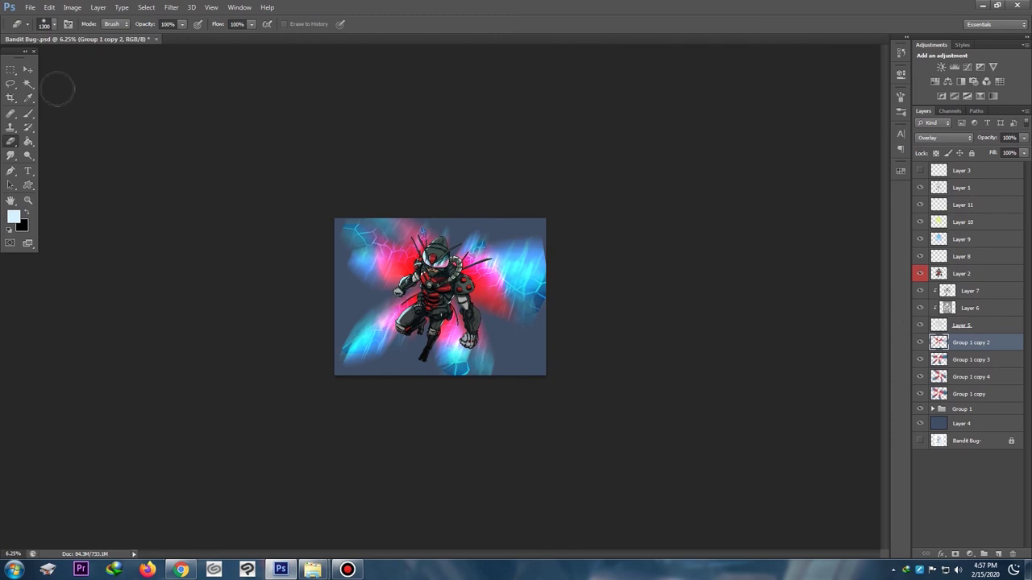
Step: Add a new layer above Group 1 copy 2 and brush thin pale blue diagonal streaks over all the wings
click(34, 118)
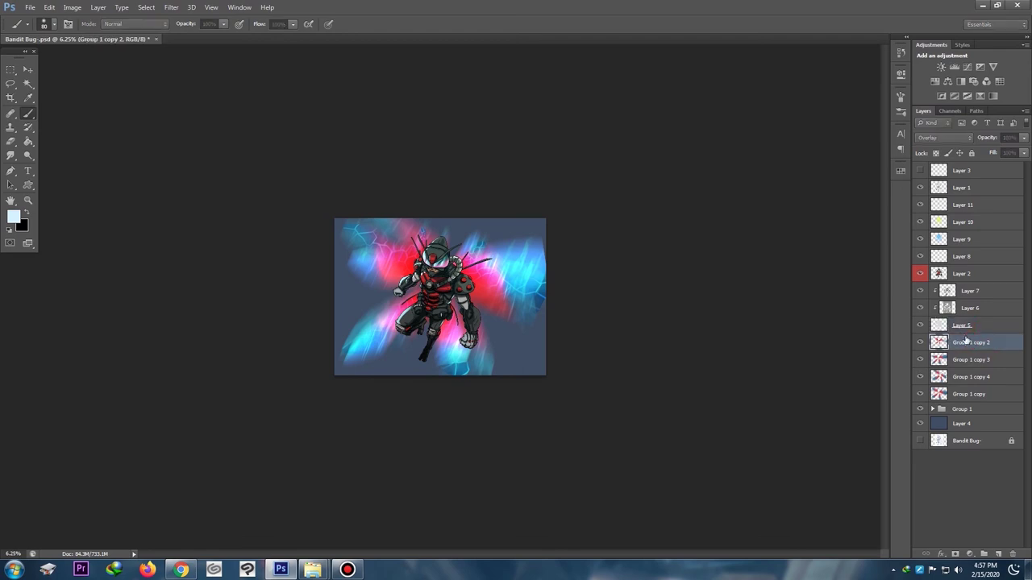
key(ctrl+shift+n)
key(Return)
key(ctrl+plus)
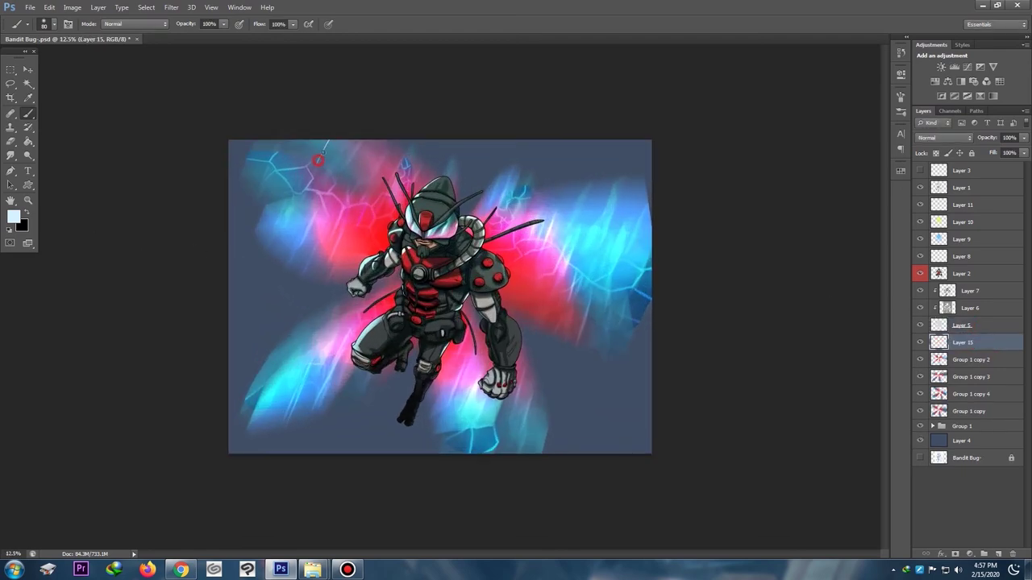
drag(329, 144, 306, 196)
mouse_move(365, 145)
mouse_down()
mouse_move(348, 173)
mouse_move(371, 151)
mouse_move(347, 201)
mouse_move(372, 170)
mouse_move(336, 242)
mouse_move(374, 203)
mouse_move(373, 237)
mouse_up()
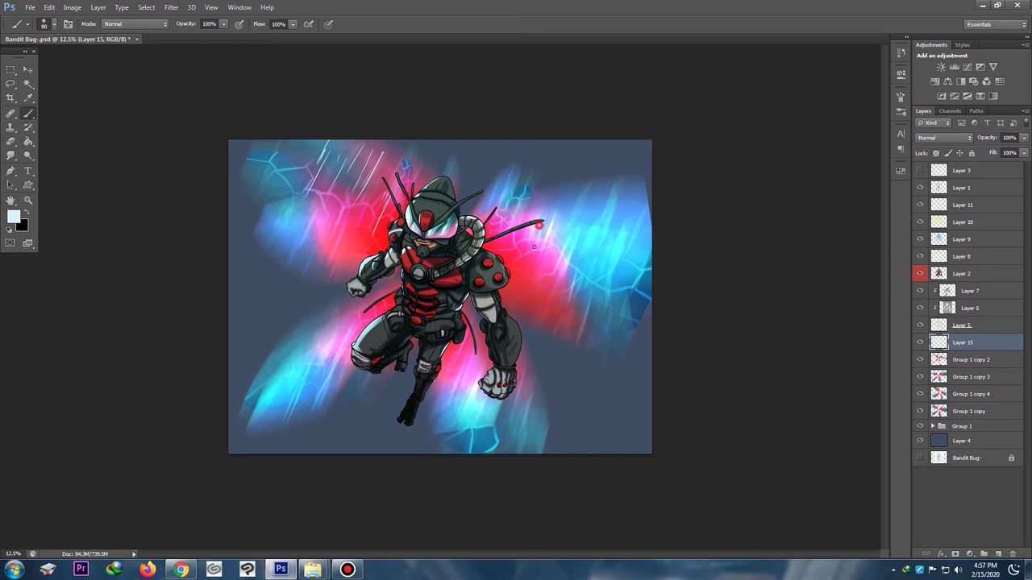
drag(568, 176, 556, 224)
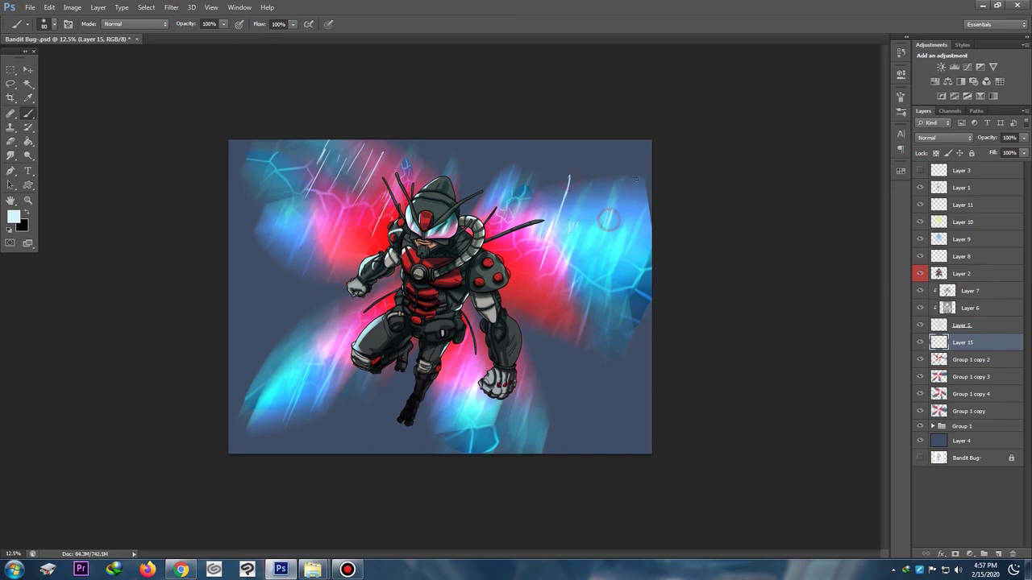
drag(638, 179, 595, 299)
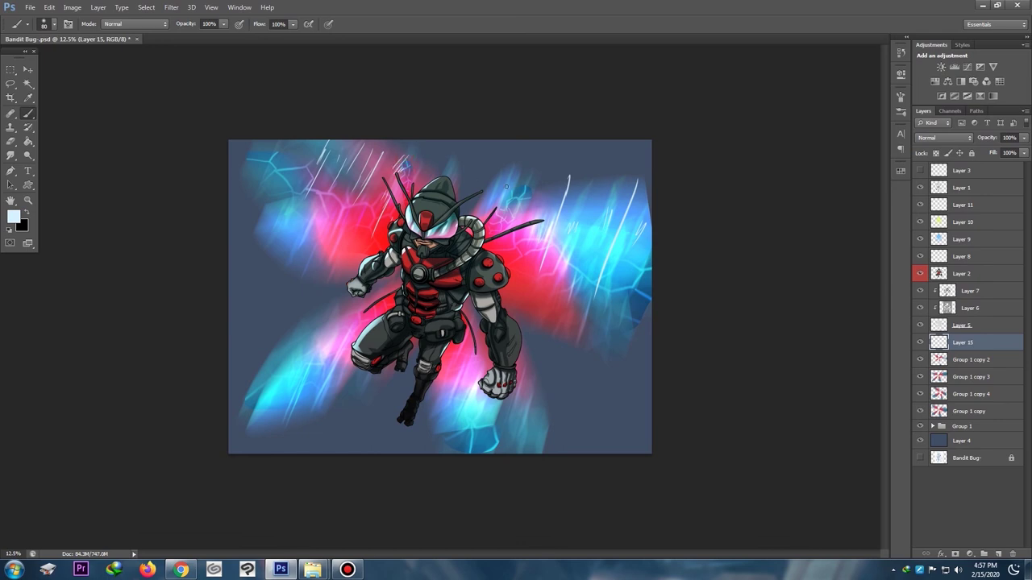
drag(520, 186, 508, 194)
mouse_move(290, 337)
mouse_down()
mouse_move(292, 364)
mouse_move(310, 330)
mouse_move(316, 400)
mouse_up()
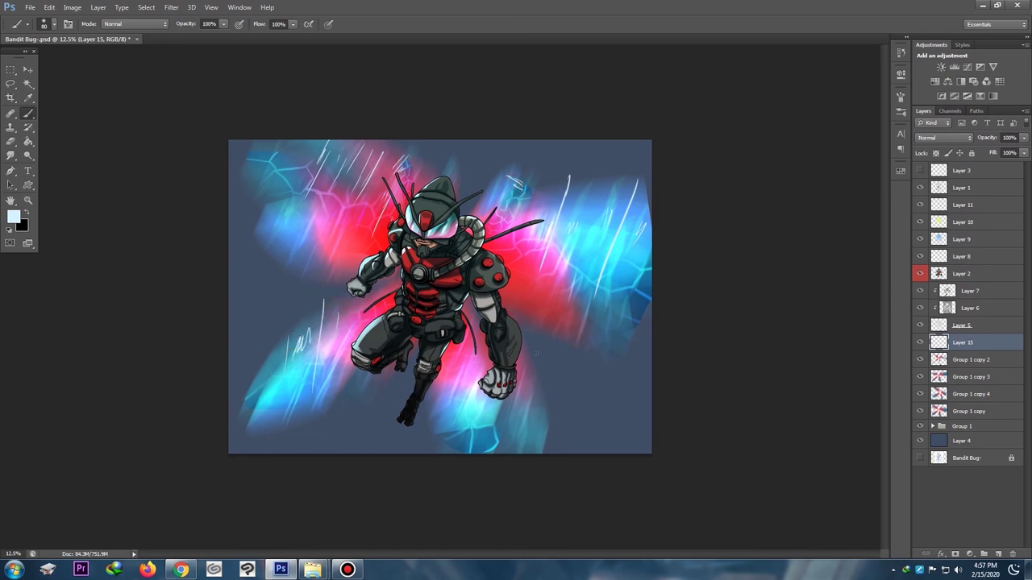
mouse_move(540, 363)
mouse_down()
mouse_move(516, 387)
mouse_move(522, 403)
mouse_up()
Step: Apply Motion Blur to the pale wing streaks at a 67° angle with a distance of 154 pixels
click(170, 7)
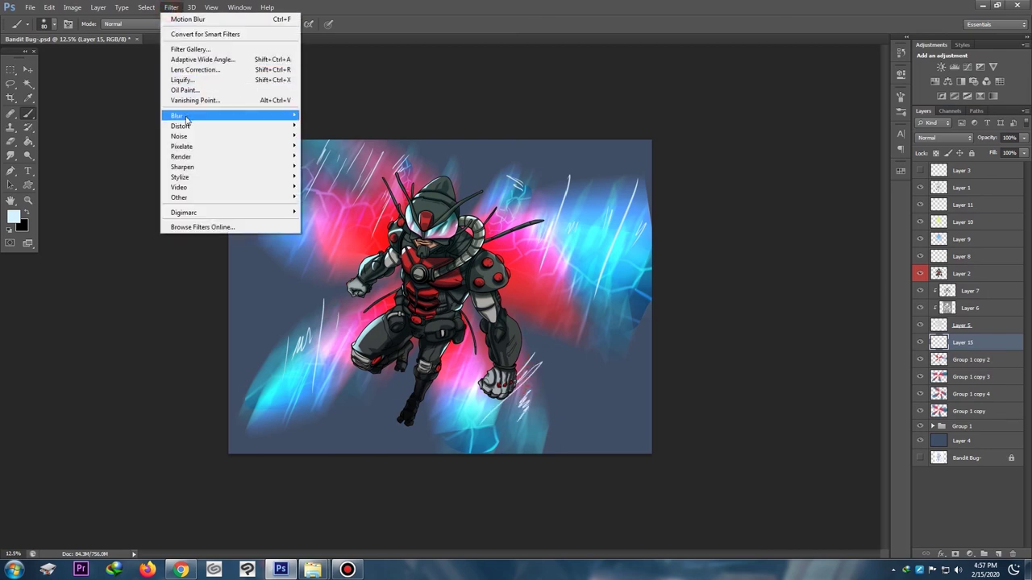
mouse_move(190, 119)
click(121, 212)
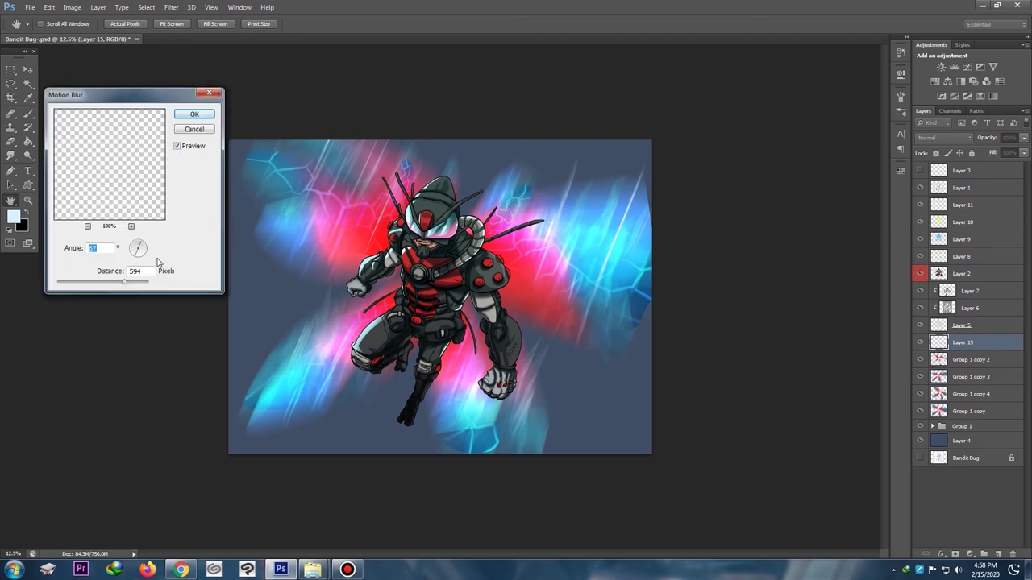
click(122, 283)
drag(123, 282, 98, 280)
key(Return)
key(b)
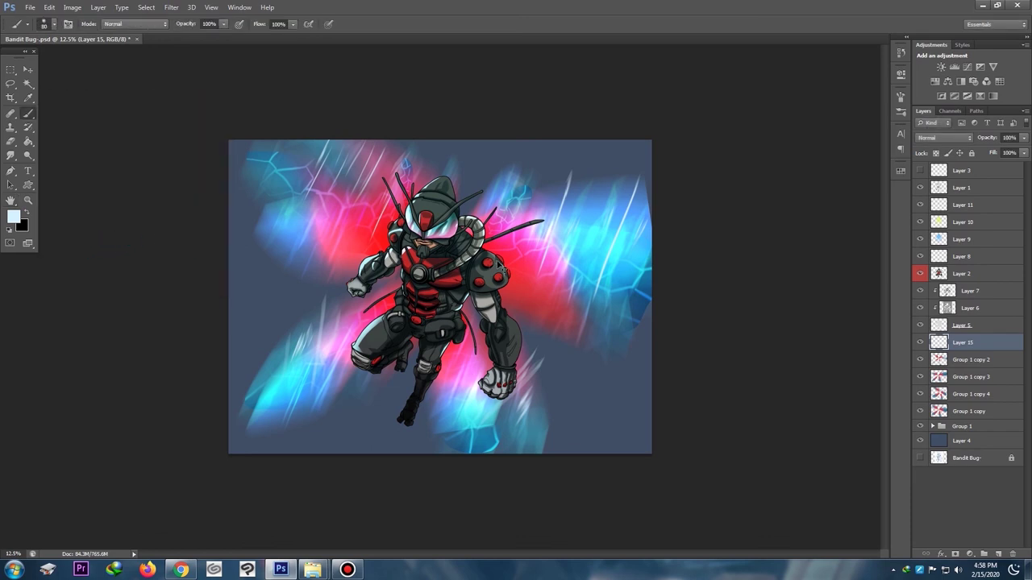
Step: Add a new layer beneath Layer 15 and paint black zigzag strokes along the wings, mainly with a 175 px Brush
key(ctrl+shift+n)
key(Return)
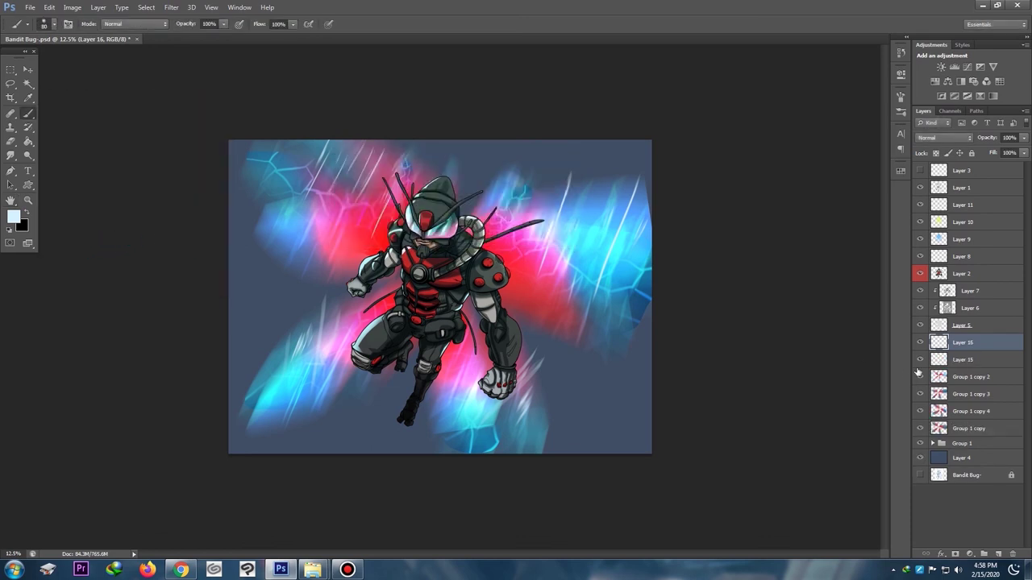
drag(978, 343, 967, 365)
key(x)
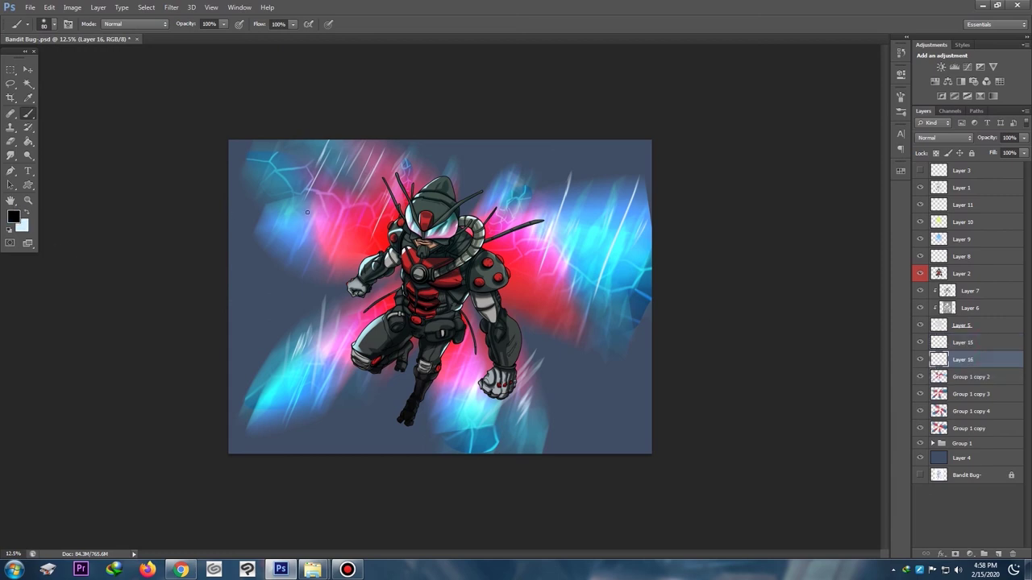
drag(307, 212, 308, 213)
mouse_move(286, 207)
mouse_down()
mouse_move(323, 232)
mouse_move(329, 216)
mouse_move(325, 247)
mouse_move(342, 220)
mouse_move(369, 234)
mouse_up()
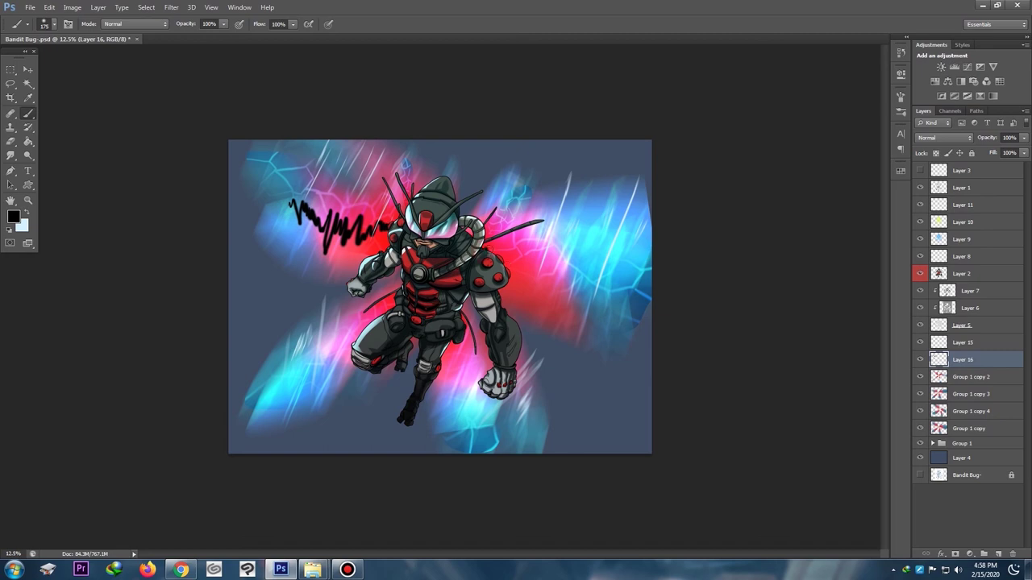
mouse_move(503, 255)
mouse_down()
mouse_move(526, 256)
mouse_move(545, 292)
mouse_move(580, 294)
mouse_up()
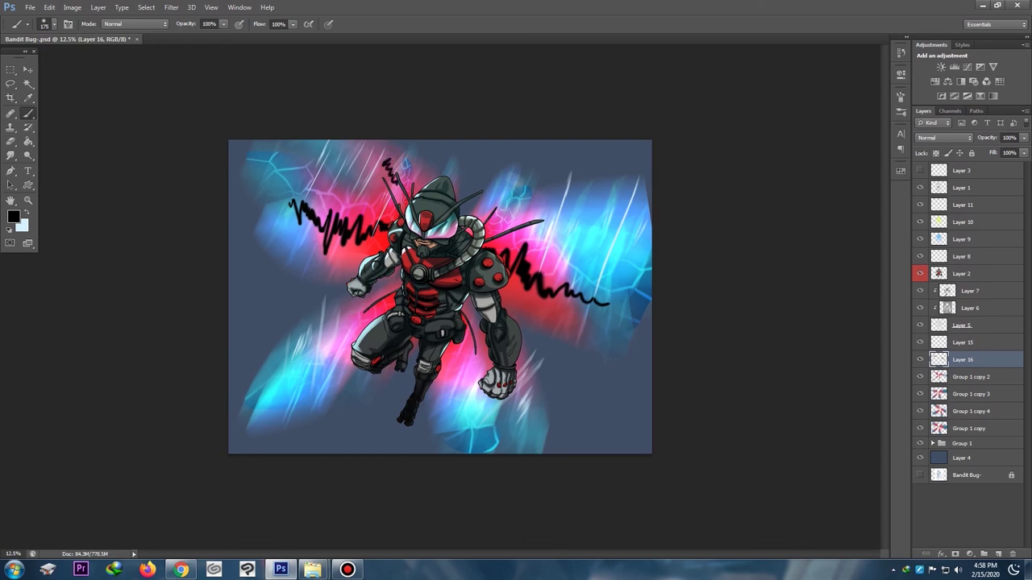
mouse_move(277, 369)
mouse_down()
mouse_move(312, 366)
mouse_move(370, 322)
mouse_up()
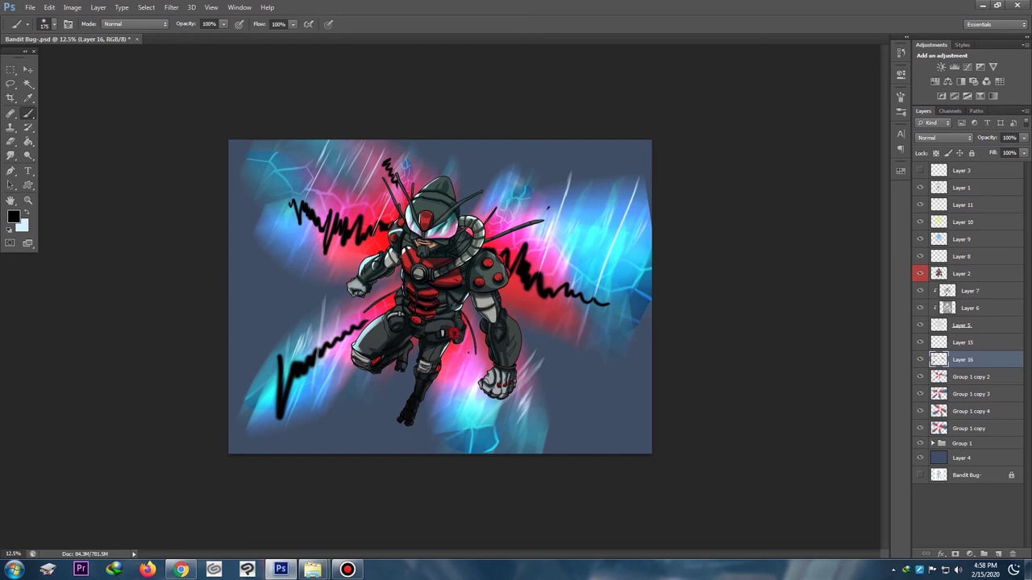
mouse_move(457, 334)
mouse_down()
mouse_move(468, 400)
mouse_move(493, 411)
mouse_move(502, 442)
mouse_up()
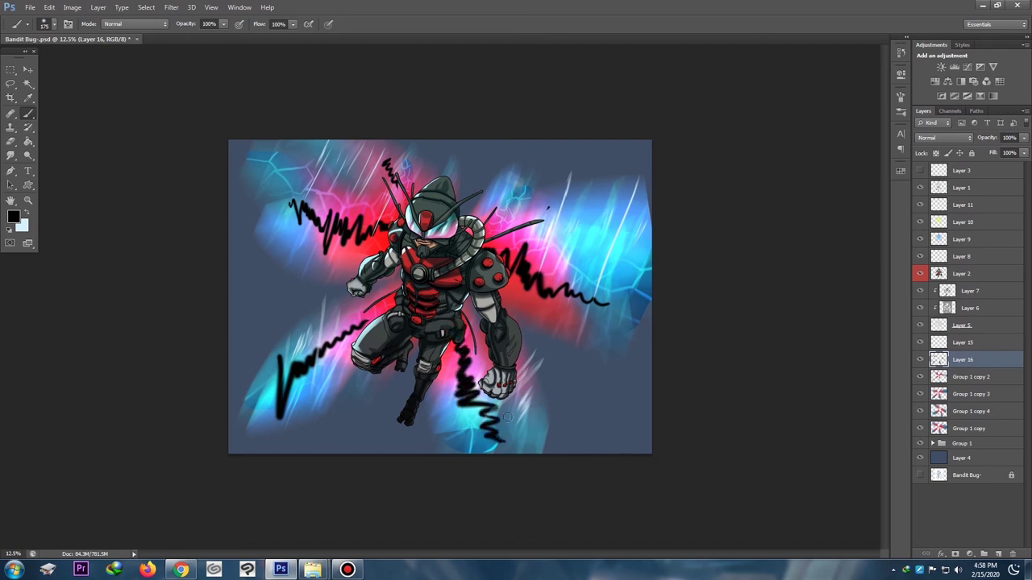
Step: Apply Motion Blur to the black zigzag strokes at a 67° angle with a longer distance than 154 pixels
click(171, 7)
mouse_move(186, 121)
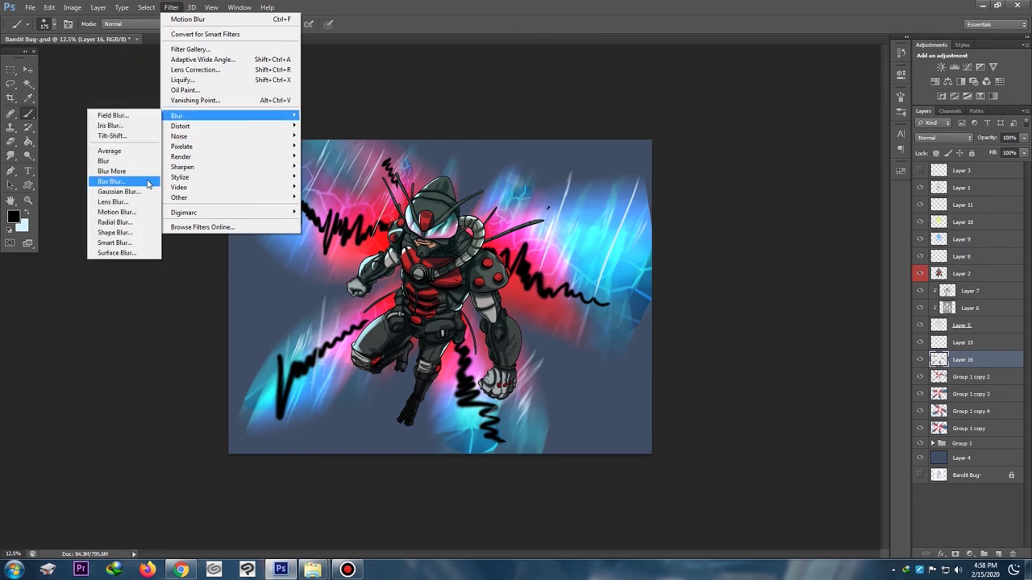
click(117, 212)
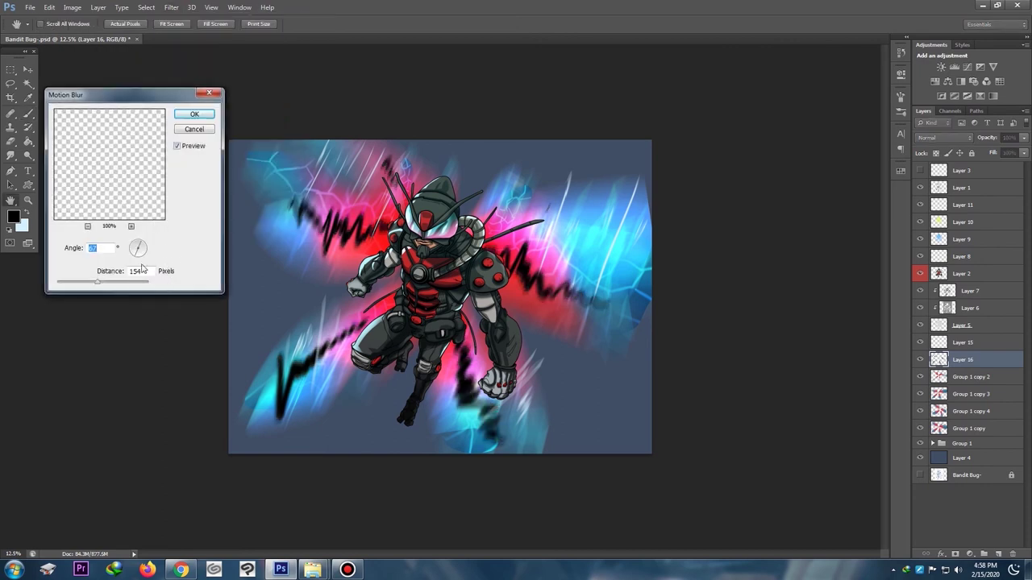
drag(97, 281, 114, 285)
key(Return)
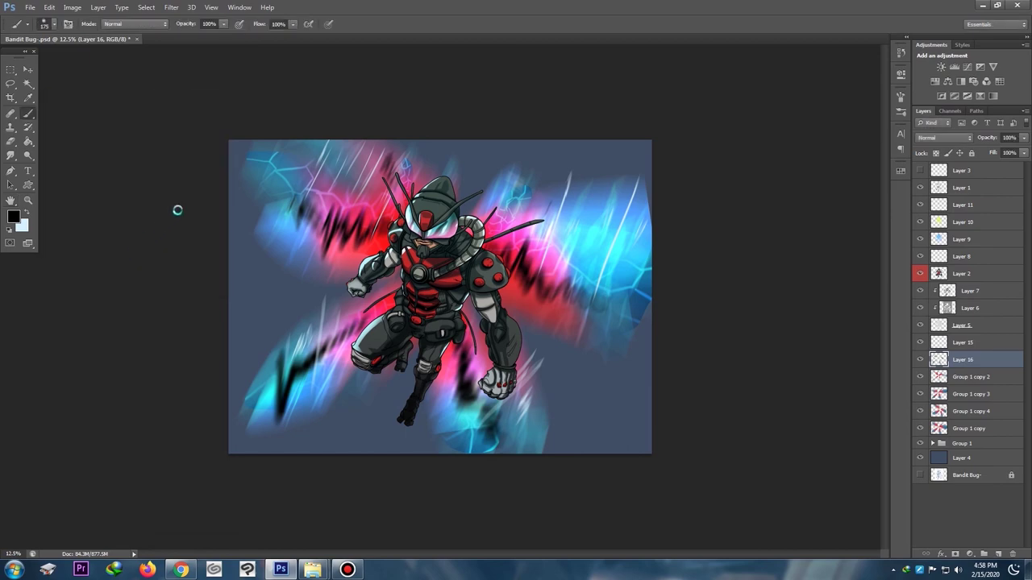
Step: Examine how the blurred black streaks look on the wings, both up close and across the whole picture
key(ctrl+minus)
key(ctrl+minus)
key(ctrl+plus)
key(ctrl+plus)
key(ctrl+plus)
key(ctrl+minus)
key(ctrl+minus)
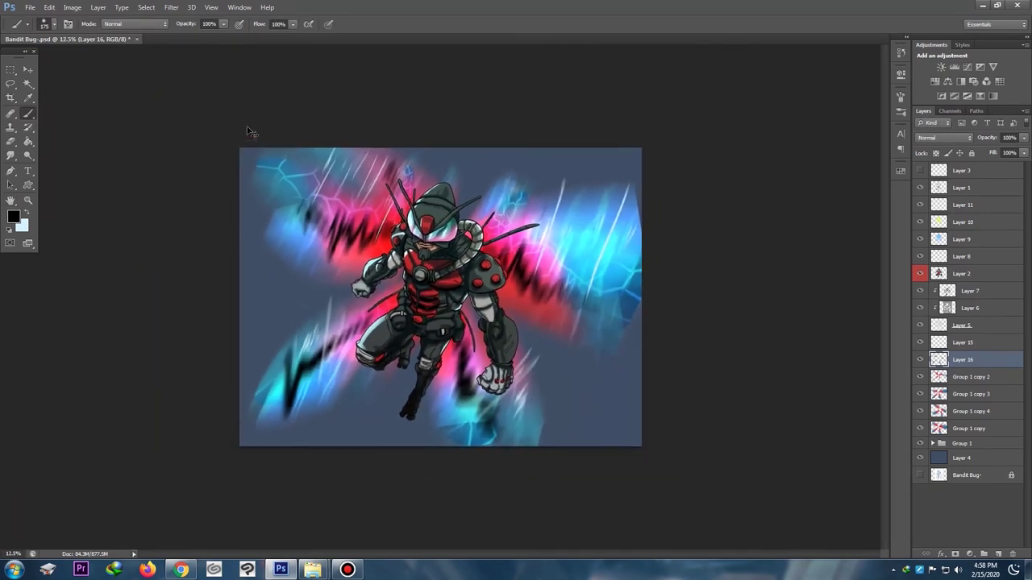
key(ctrl+plus)
Step: Add a new layer directly above background Layer 4 and choose turquoise as the foreground colour for the Brush
click(972, 457)
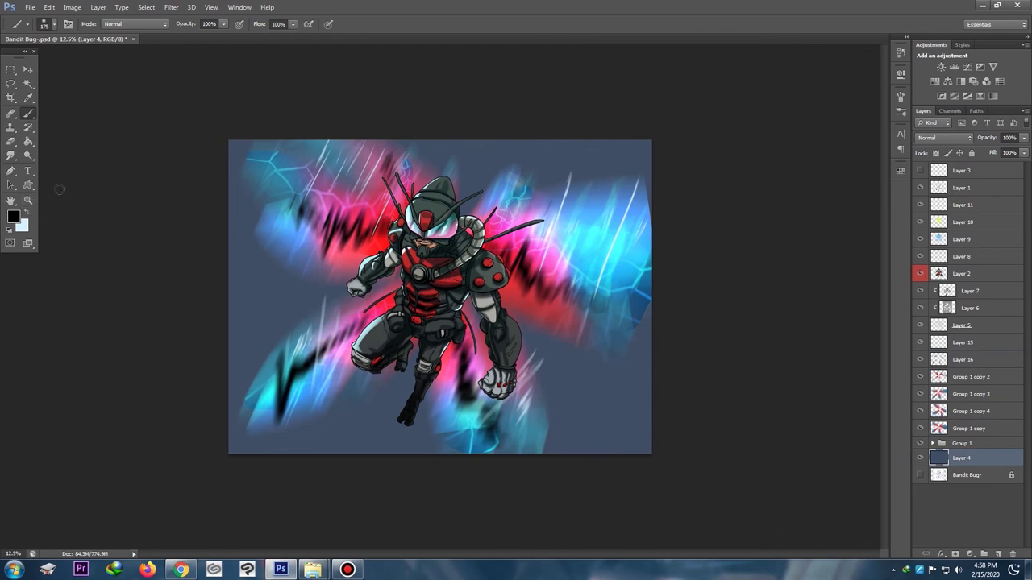
click(29, 114)
key(bracketright)
key(bracketright)
key(bracketright)
key(bracketright)
key(bracketright)
key(bracketright)
key(bracketright)
key(bracketright)
key(bracketright)
key(bracketright)
key(bracketright)
key(ctrl+minus)
key(ctrl+shift+n)
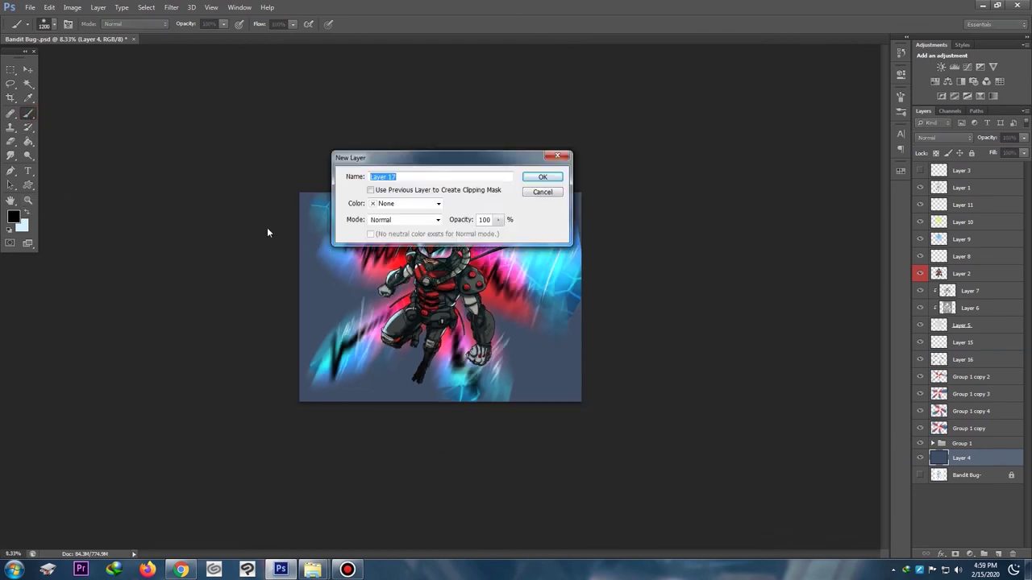
key(Return)
key(i)
click(13, 216)
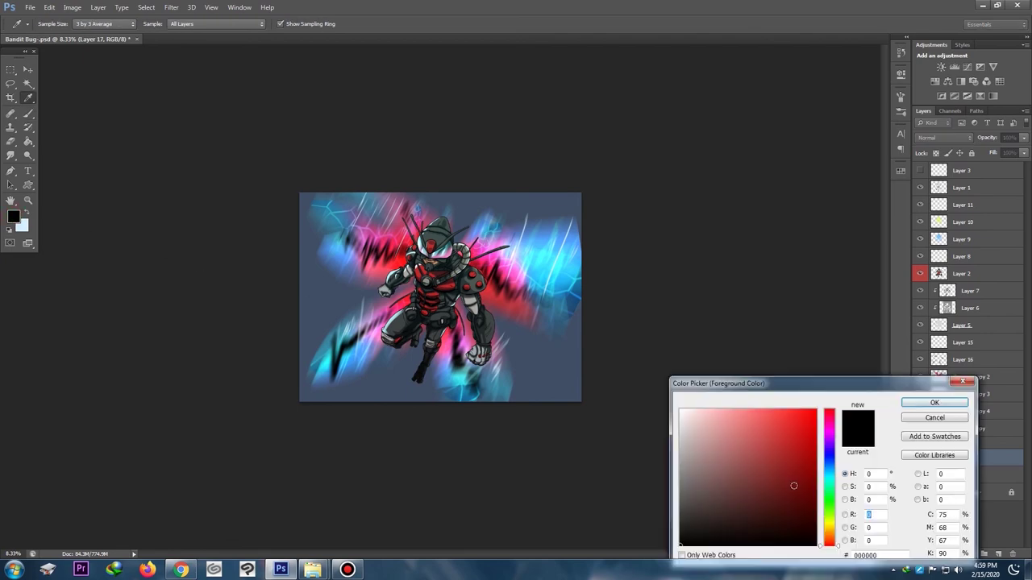
click(829, 486)
click(783, 428)
key(Return)
key(b)
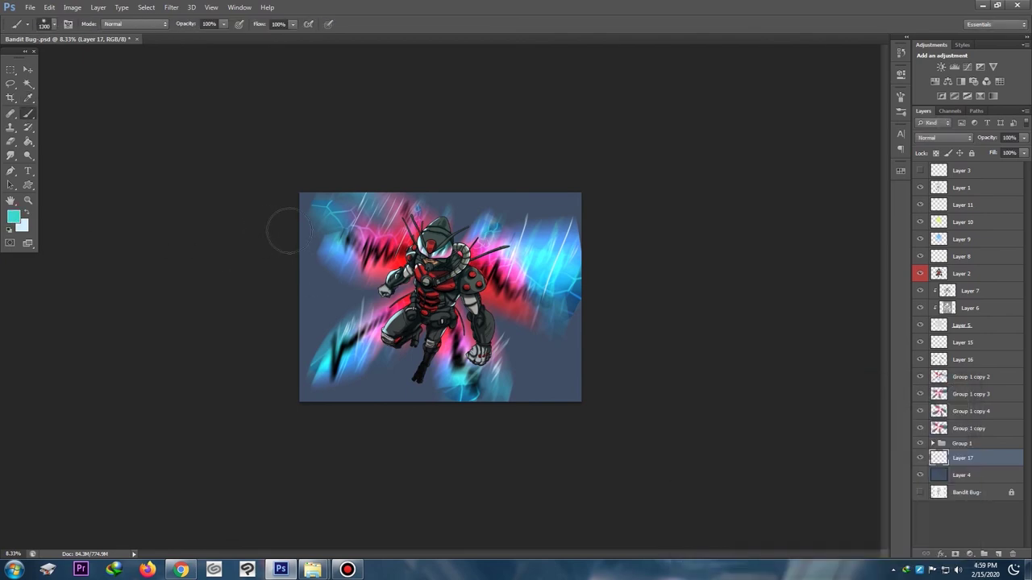
Step: Try painting a soft turquoise glow along the picture's left edge with a 3100 px Brush, and delete Layer 17
key(bracketright)
key(bracketright)
key(bracketright)
key(bracketright)
key(bracketright)
key(bracketright)
key(bracketright)
key(bracketright)
key(bracketright)
key(bracketright)
mouse_move(311, 193)
mouse_down()
mouse_move(380, 172)
mouse_move(508, 241)
mouse_up()
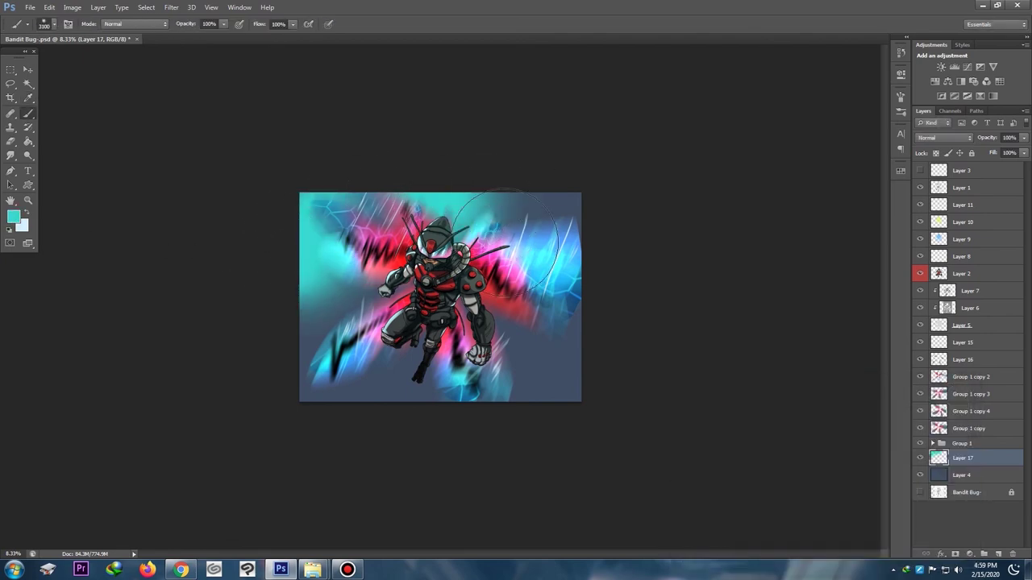
key(ctrl+z)
drag(265, 288, 270, 202)
click(303, 406)
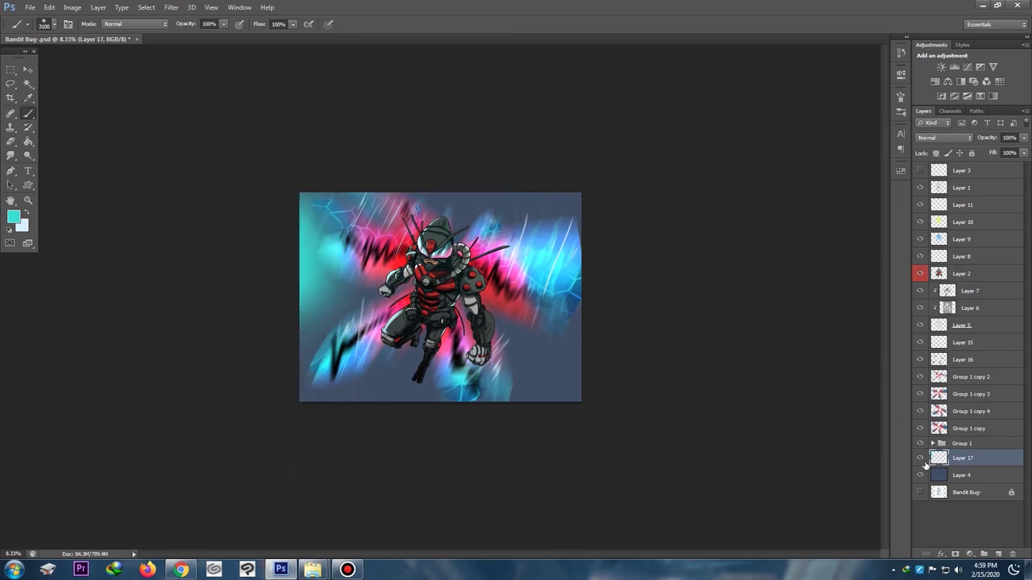
mouse_move(966, 461)
mouse_down()
mouse_move(977, 460)
mouse_move(1013, 555)
mouse_up()
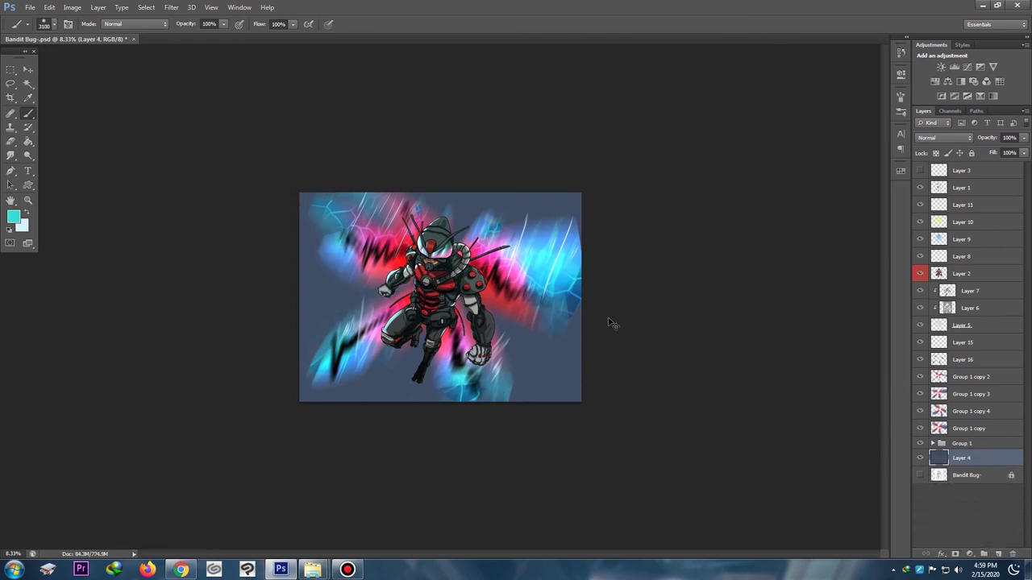
Step: Darken the blue background Layer 4 to deep navy by lowering its lightness with Hue/Saturation
key(ctrl+u)
drag(768, 321, 747, 321)
key(Return)
key(b)
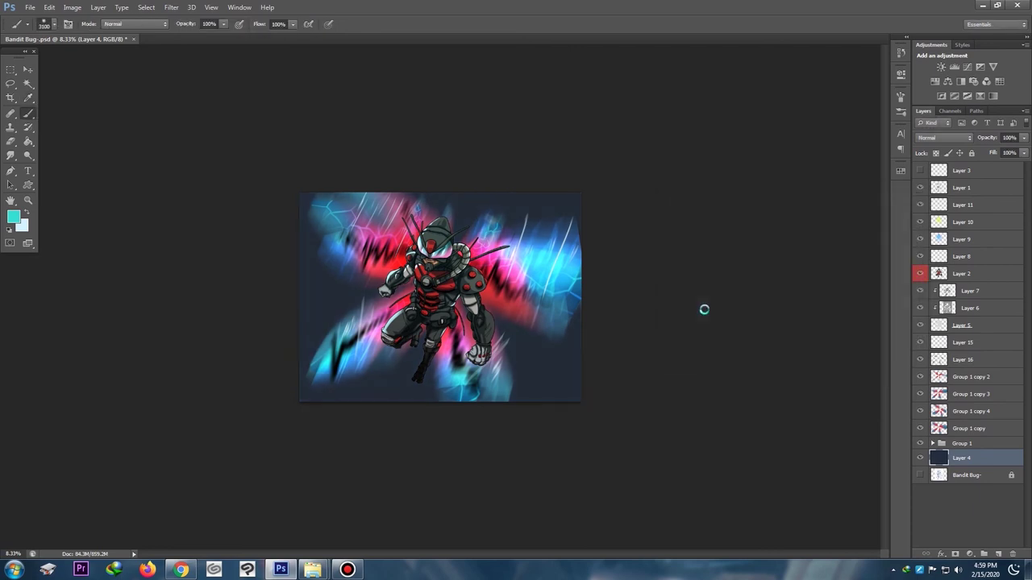
Step: Save the Bandit Bug PSD document
key(ctrl+plus)
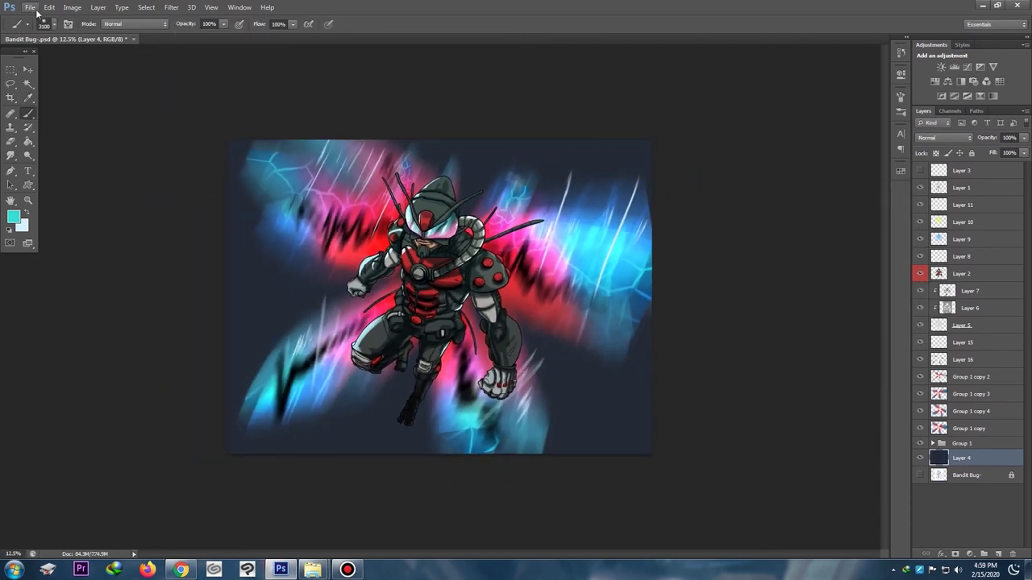
click(30, 7)
click(53, 128)
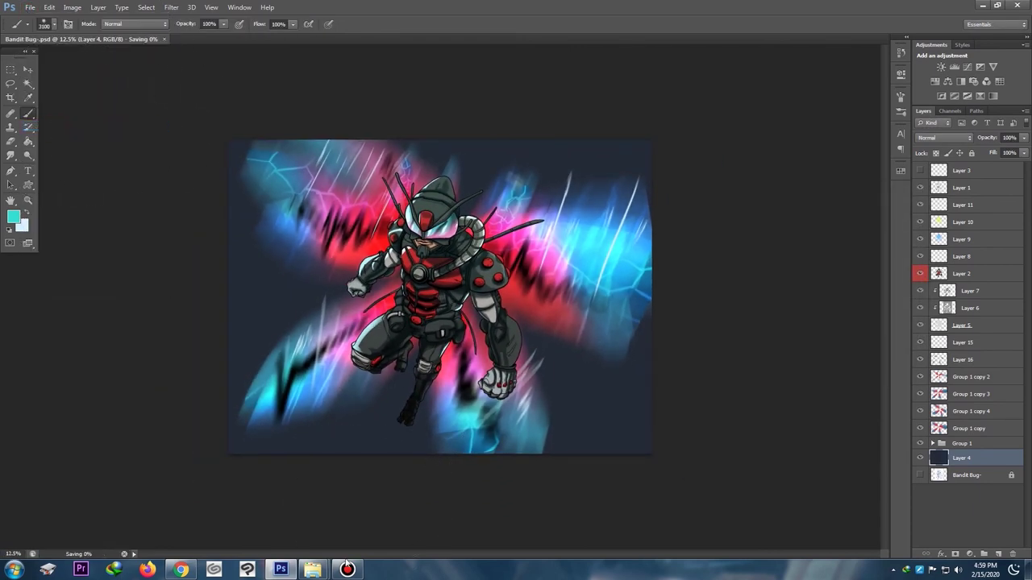